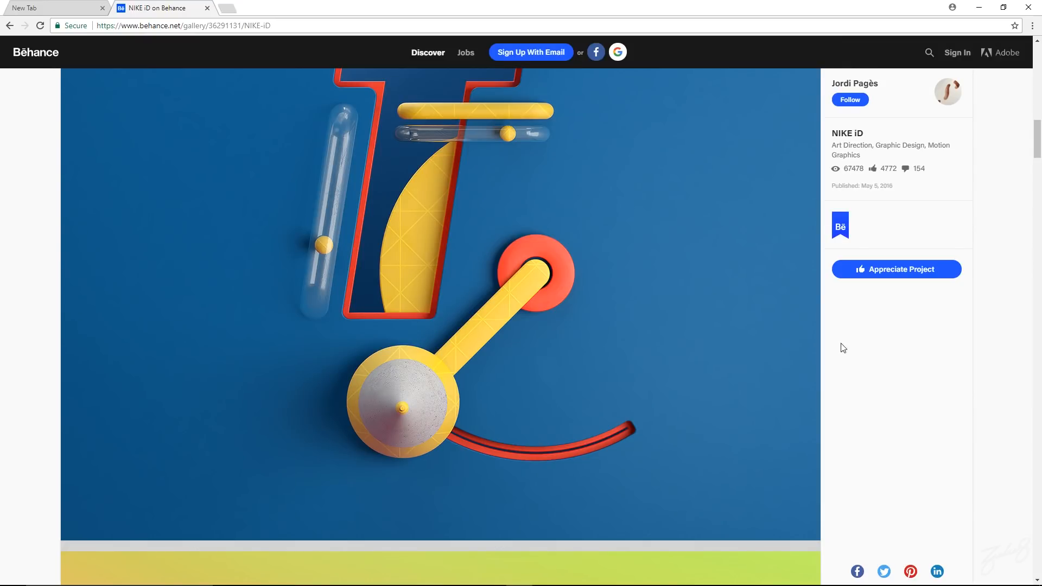
- Examine the blue letter artwork and neighbouring images in the NIKE iD project
scroll(689, 282, "down", 5)
scroll(670, 288, "up", 11)
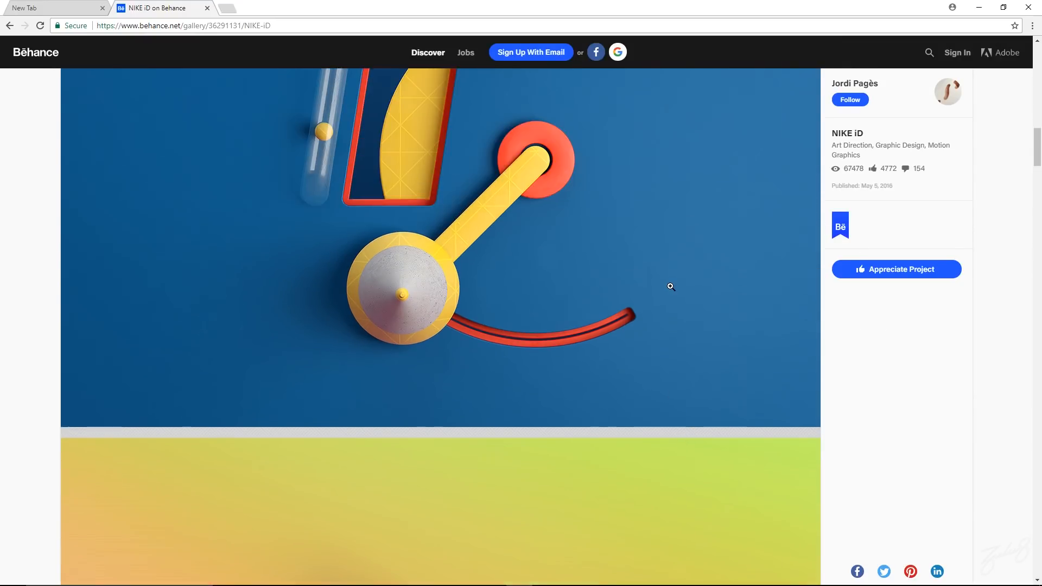
scroll(765, 275, "down", 3)
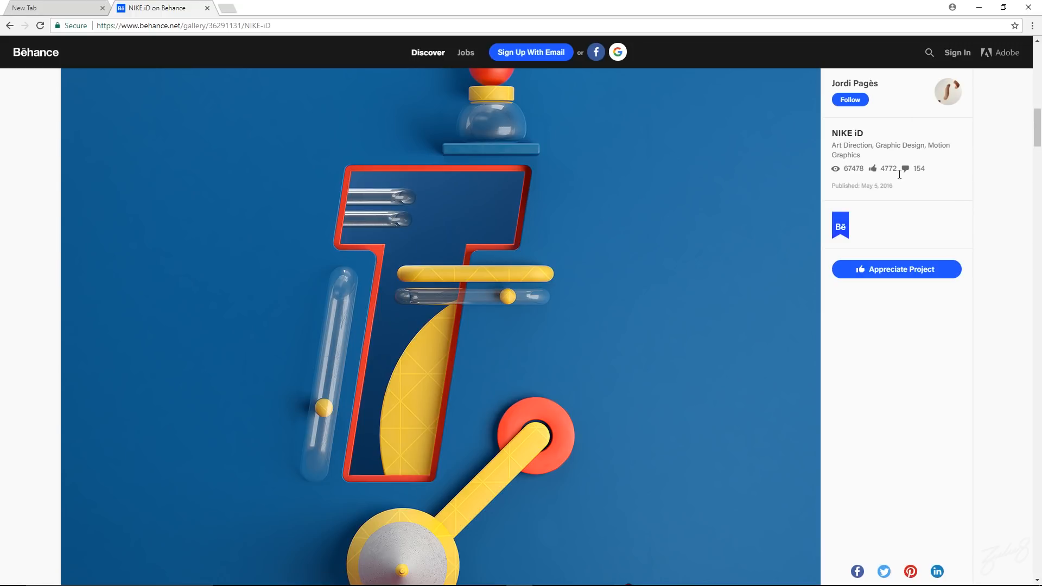
scroll(722, 271, "down", 20)
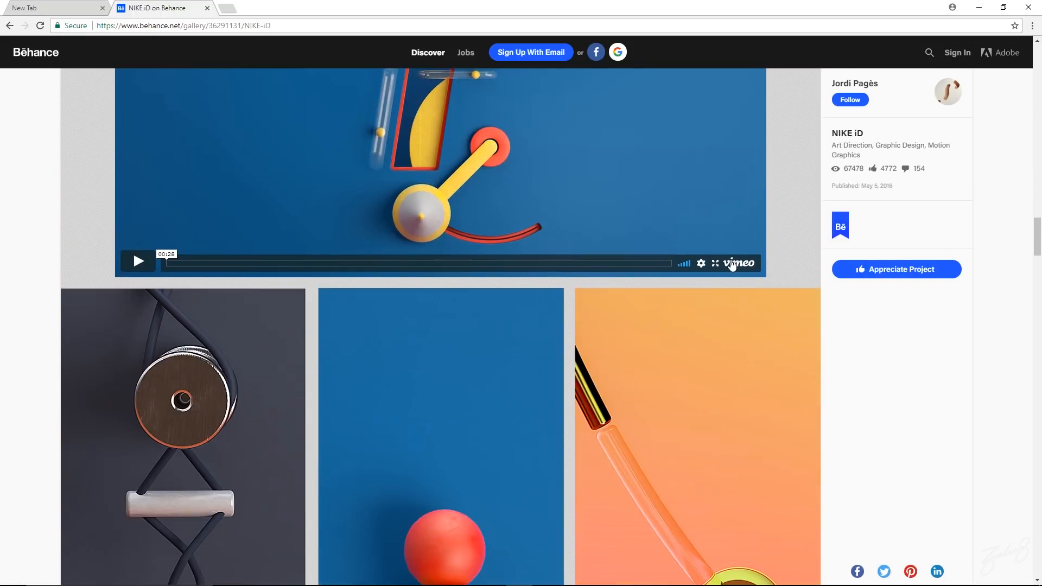
- Play the animation embedded in the NIKE iD project and adjust its volume
scroll(787, 269, "up", 4)
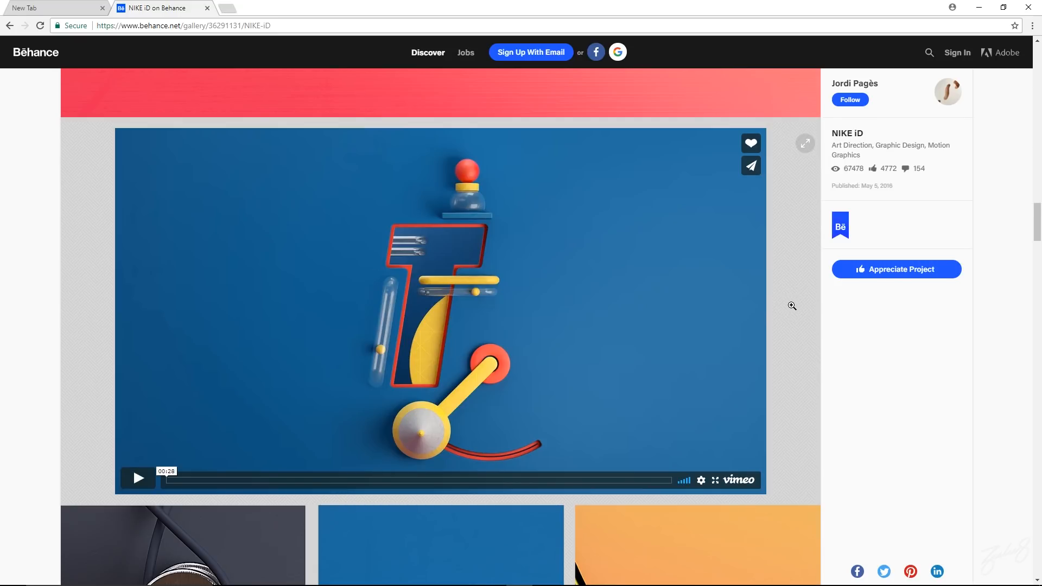
scroll(792, 306, "up", 4)
scroll(790, 302, "down", 6)
scroll(790, 282, "up", 4)
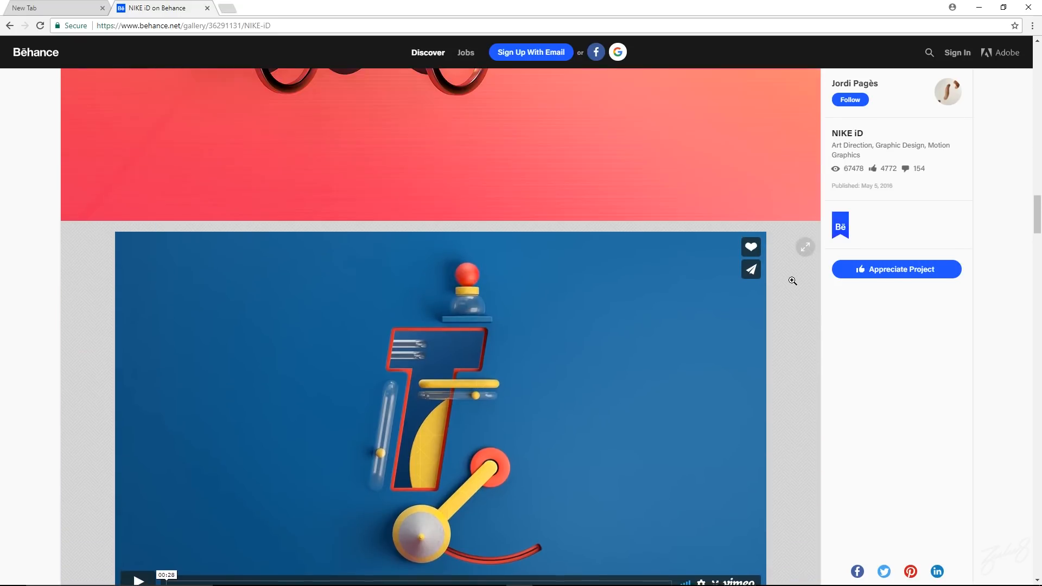
scroll(790, 281, "down", 3)
scroll(790, 295, "up", 3)
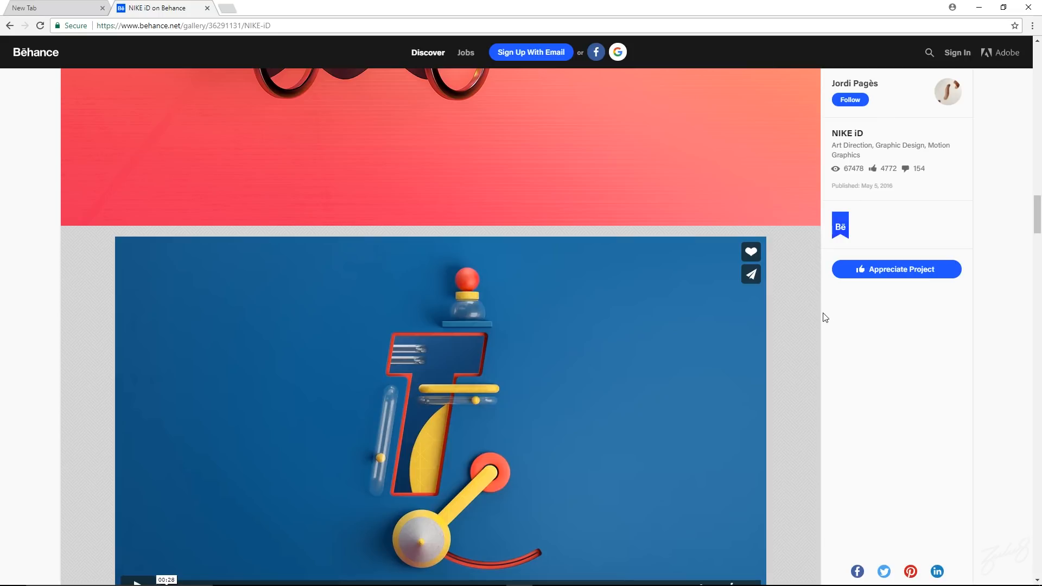
scroll(797, 310, "down", 2)
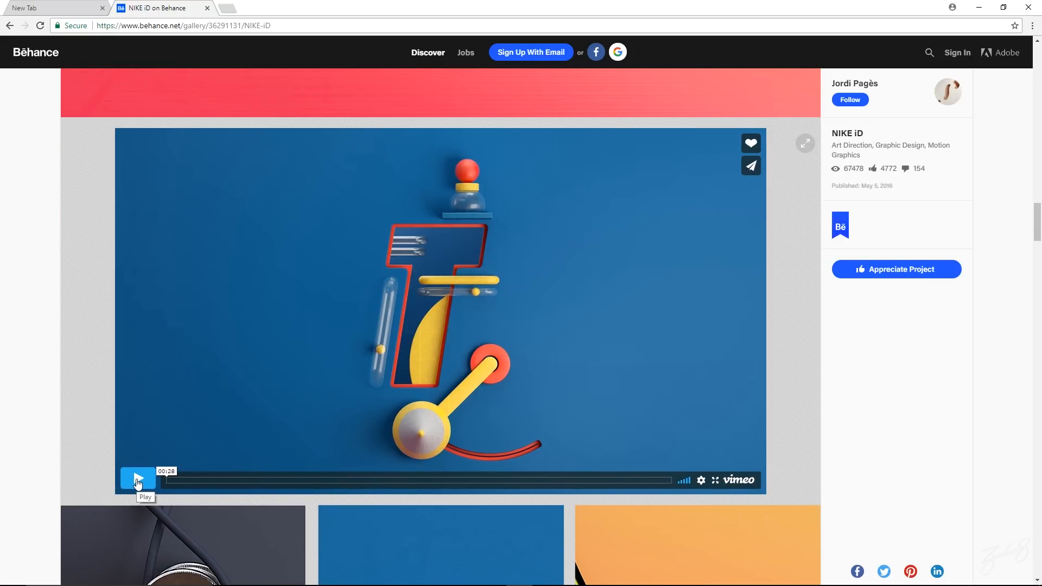
left_click(137, 481)
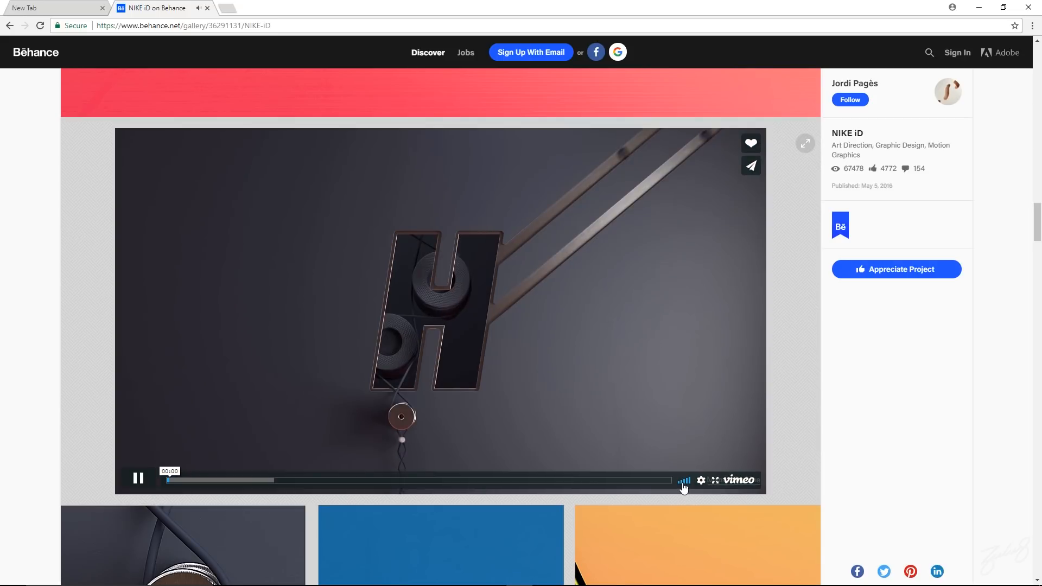
left_click(681, 484)
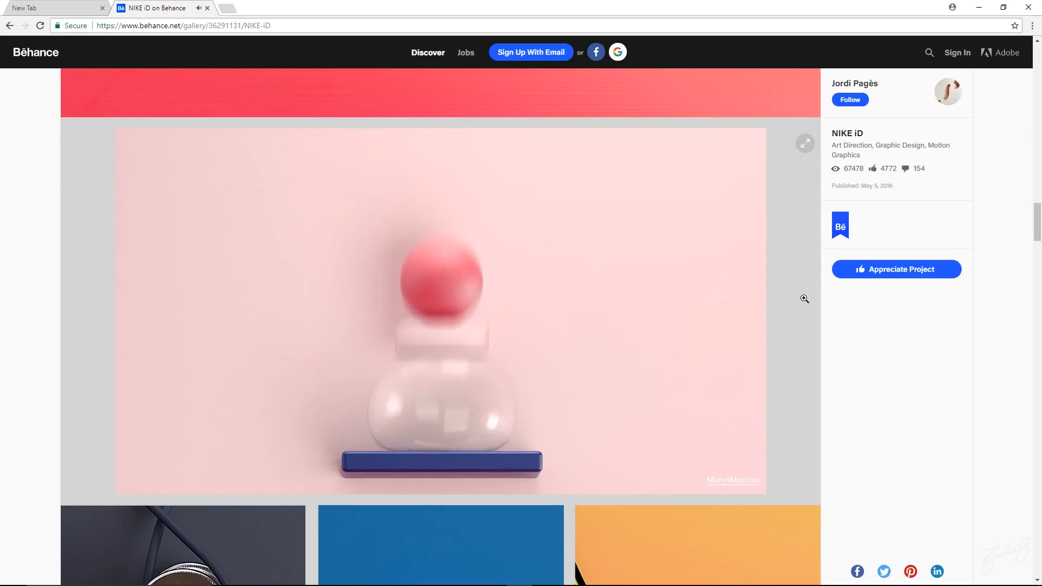
- Examine the close-up stills and looping animations below the project's video for material and motion ideas
scroll(807, 304, "down", 7)
scroll(809, 305, "down", 20)
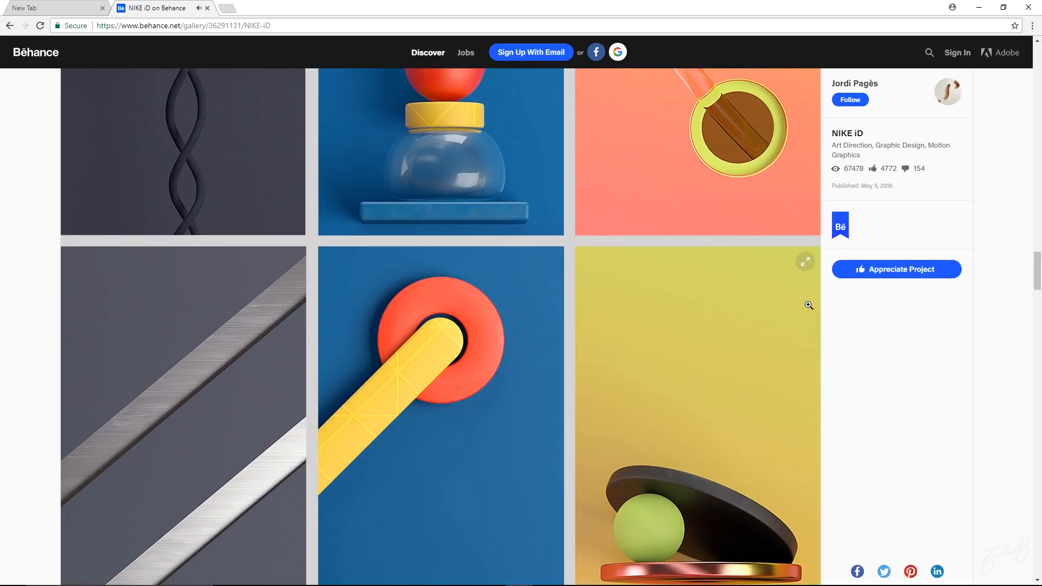
scroll(793, 311, "up", 3)
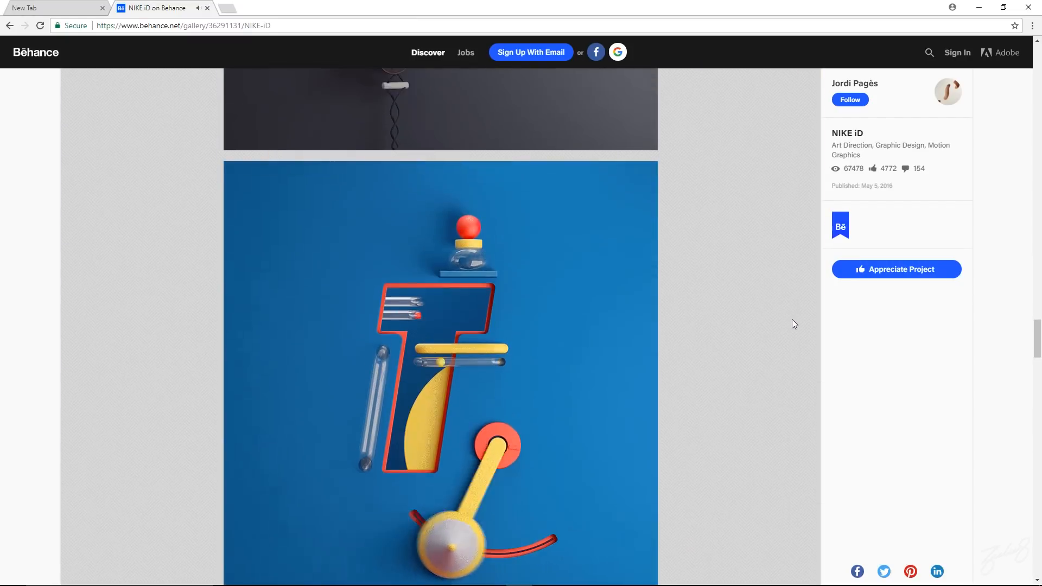
scroll(586, 291, "down", 2)
scroll(537, 271, "up", 1)
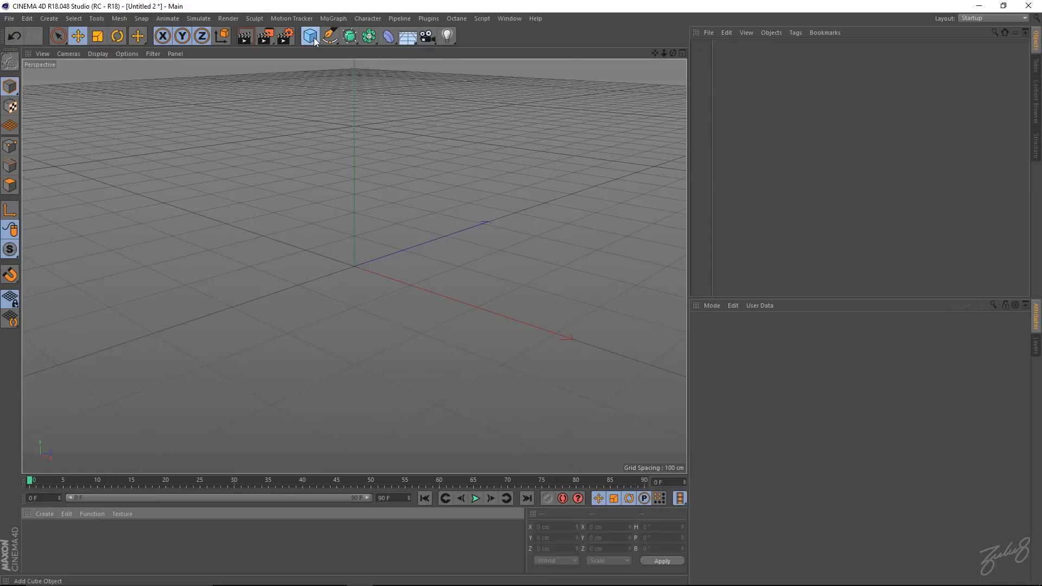
- Switch to Cinema 4D, add a cube and thin it along X to about 11 cm
left_click(314, 37)
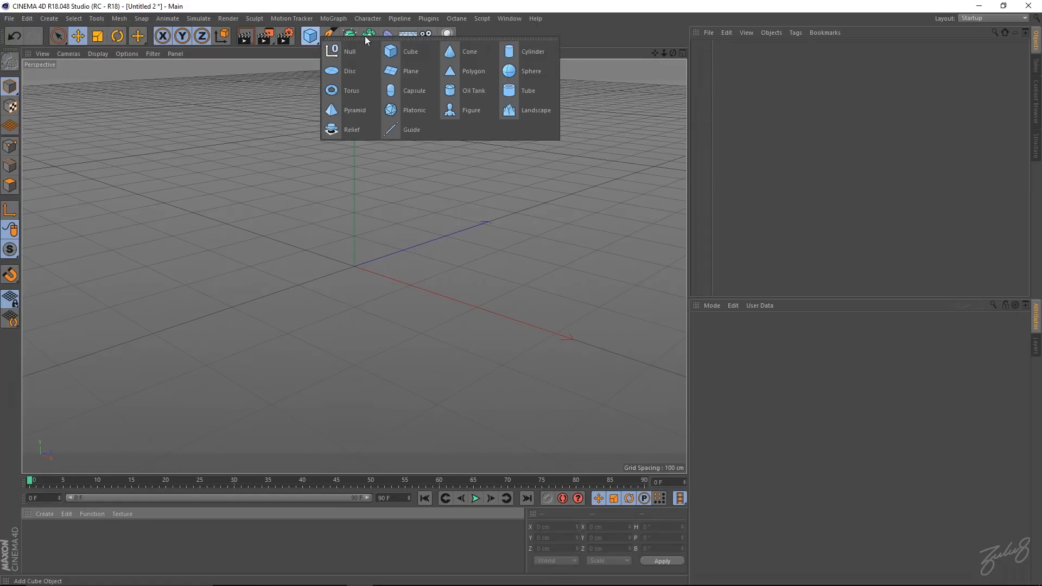
left_click(390, 52)
mouse_move(412, 282)
left_mouse_down()
mouse_move(340, 263)
mouse_move(410, 271)
left_mouse_up()
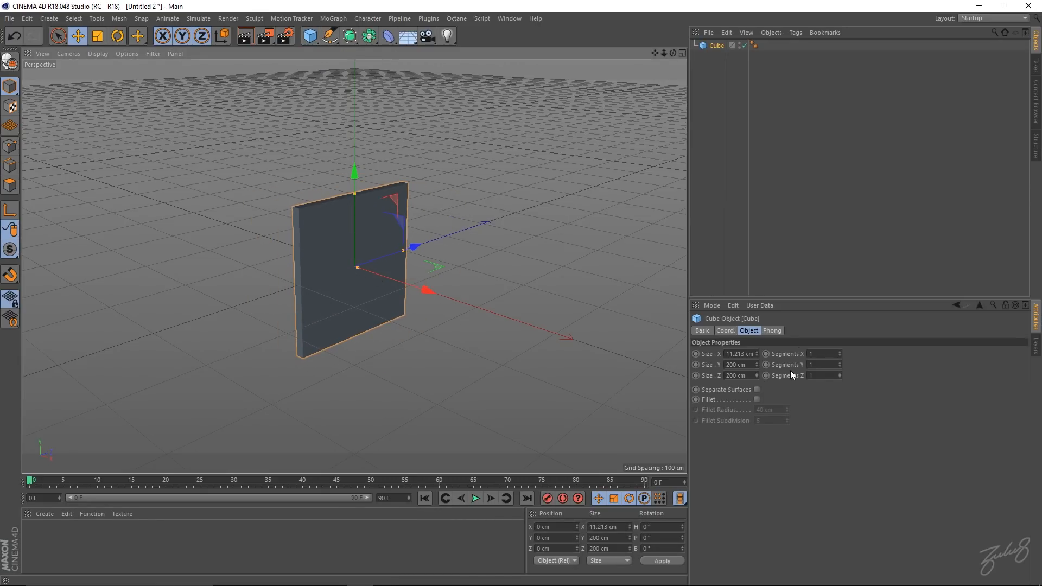
- Set the cube's Y size to 1920 cm and its Z size to 1080 cm
left_click(750, 365)
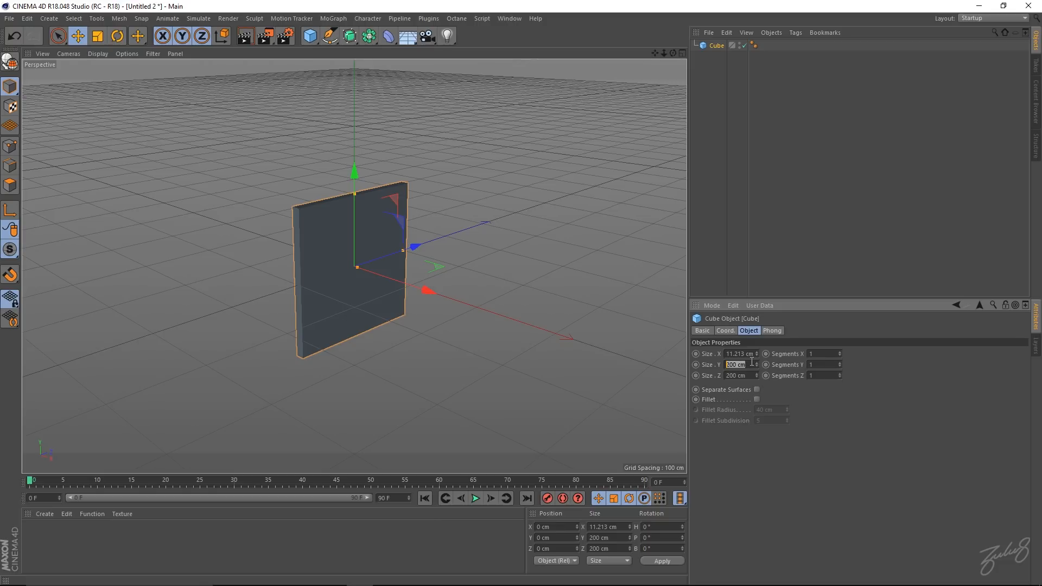
type("1920")
key("Tab")
type("1080")
key("Return")
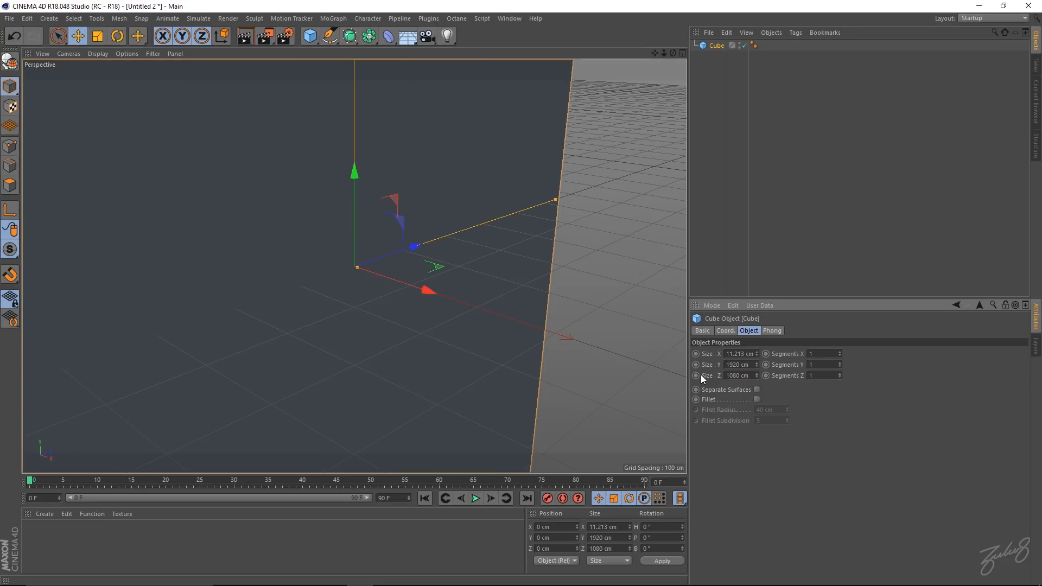
- Resize the cube to 2 cm in X, 1080 cm in Y and 1920 cm in Z
middle_click_drag(506, 170, 555, 226, "alt")
right_click_drag(553, 224, 423, 213, "alt")
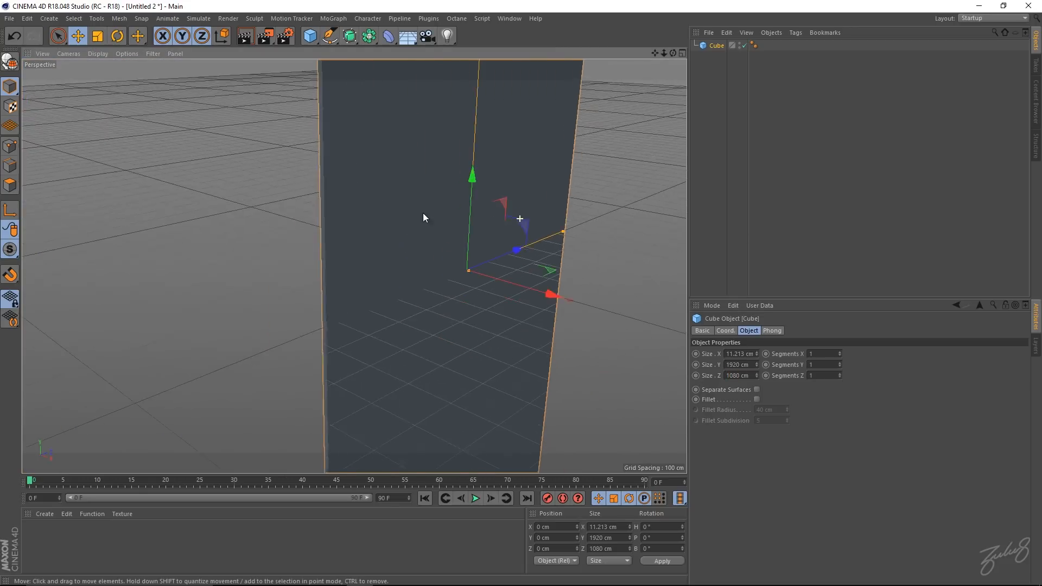
left_click_drag(479, 207, 448, 199, "alt")
left_click(754, 365)
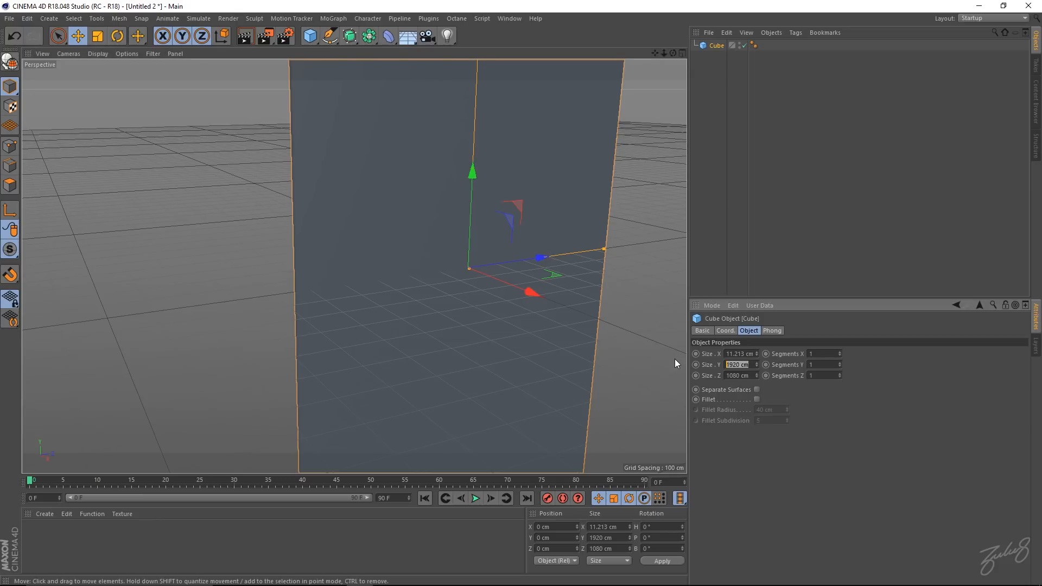
type("1080")
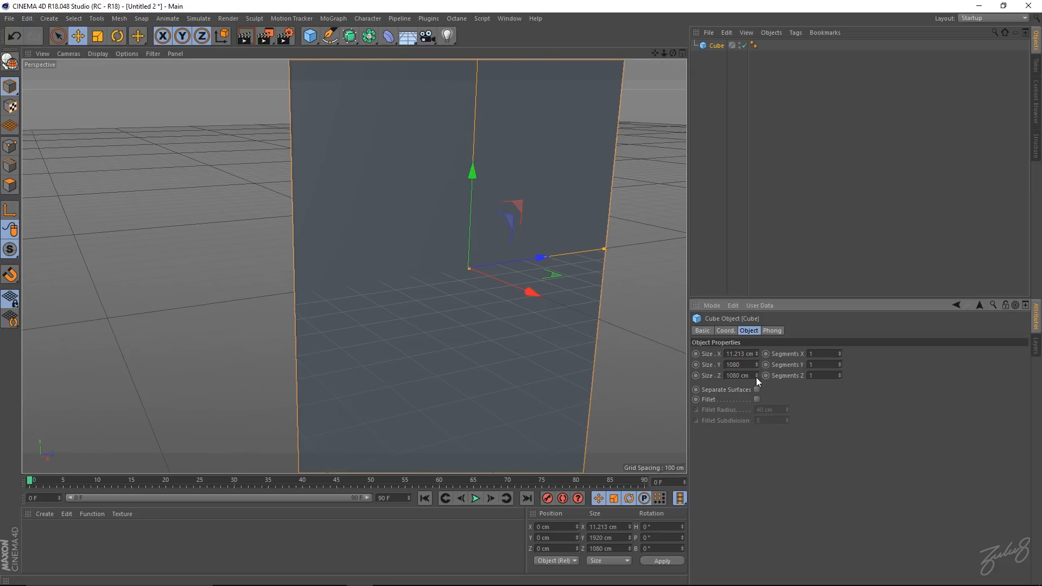
key("Tab")
type("1920")
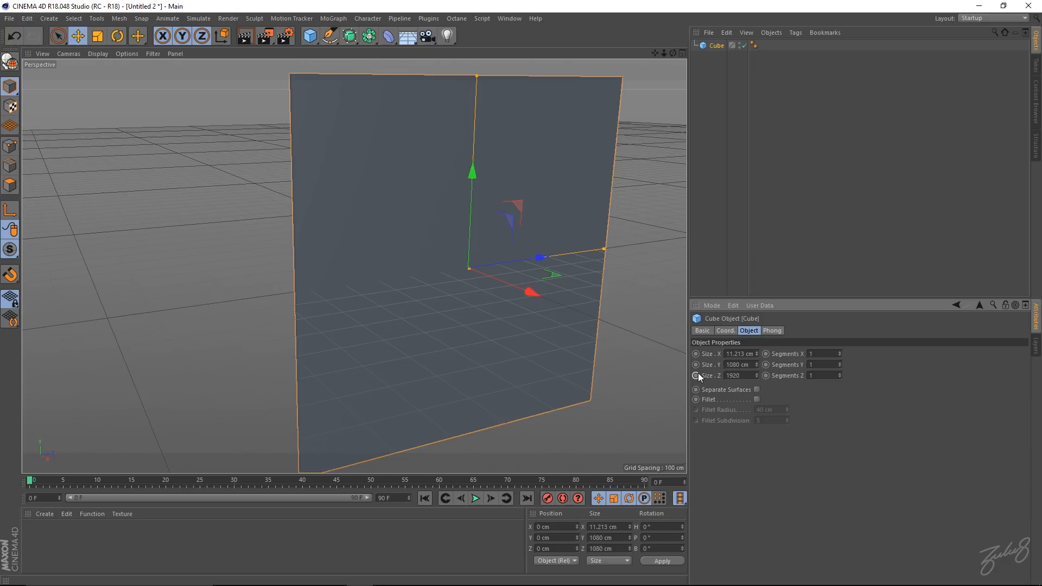
key("Return")
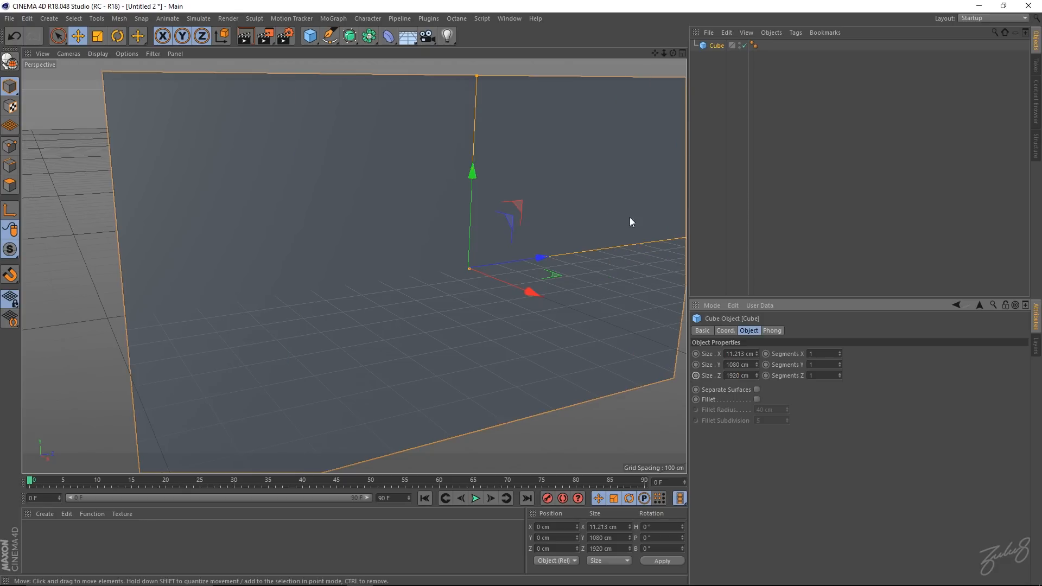
left_click(727, 354)
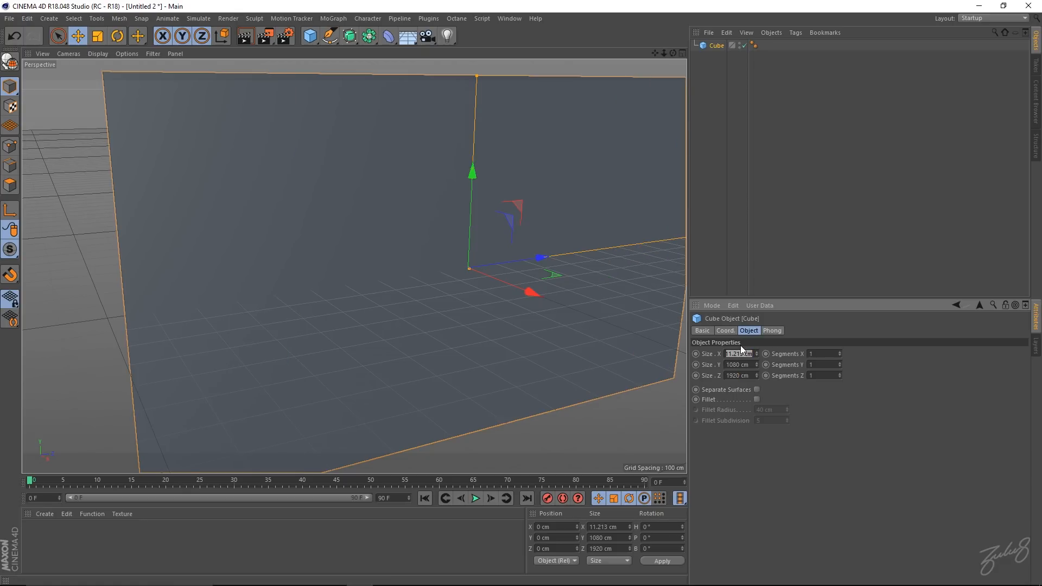
type("2")
key("Return")
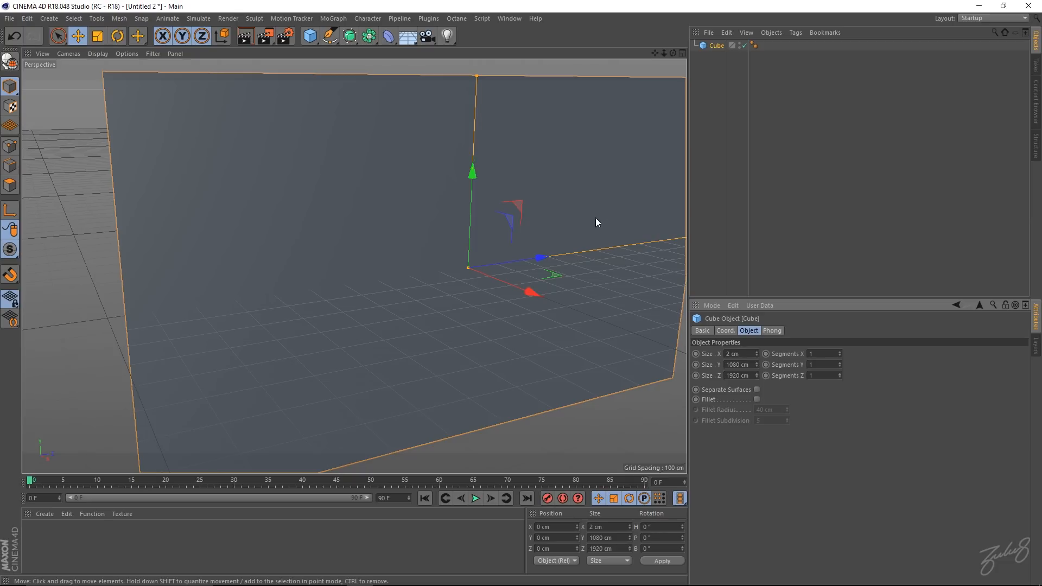
- Duplicate the thin wall cube in the object hierarchy
left_click_drag(545, 185, 508, 169, "alt")
middle_click_drag(518, 189, 520, 173, "alt")
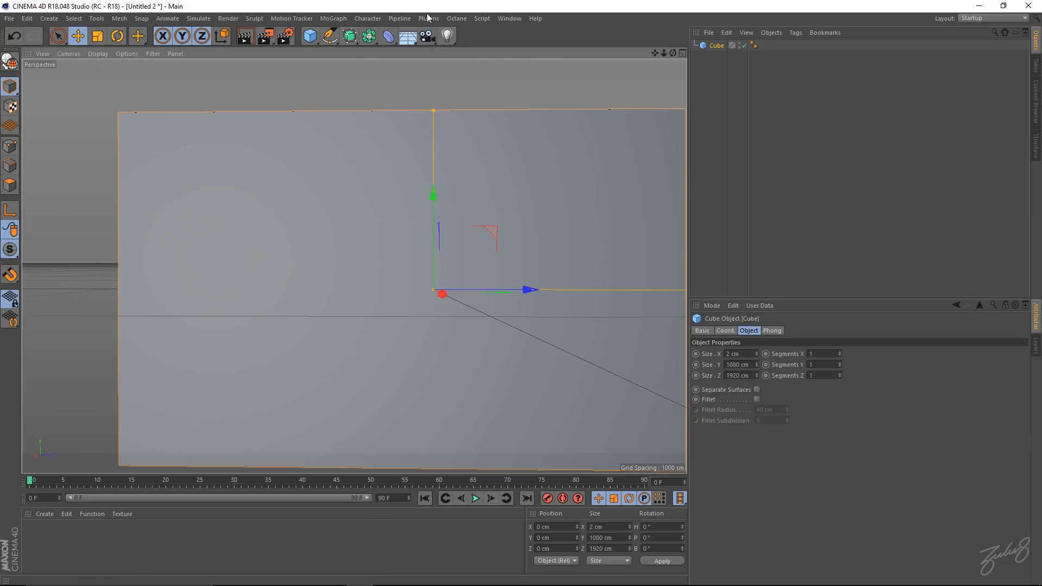
left_click_drag(717, 49, 714, 56, "ctrl")
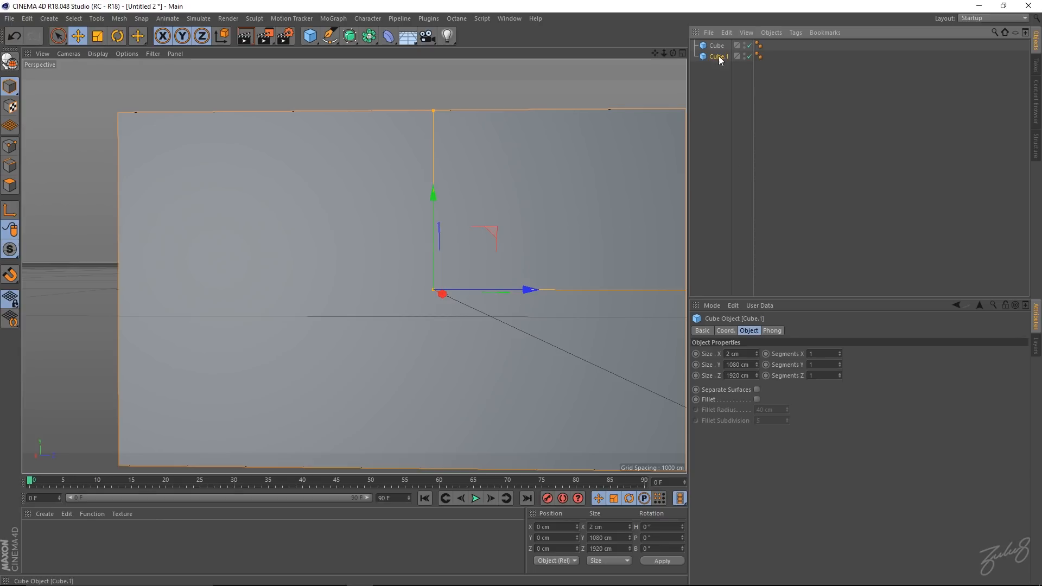
- Rename the original cube "frontwall" and its copy "backwall"
double_click(717, 46)
type("f")
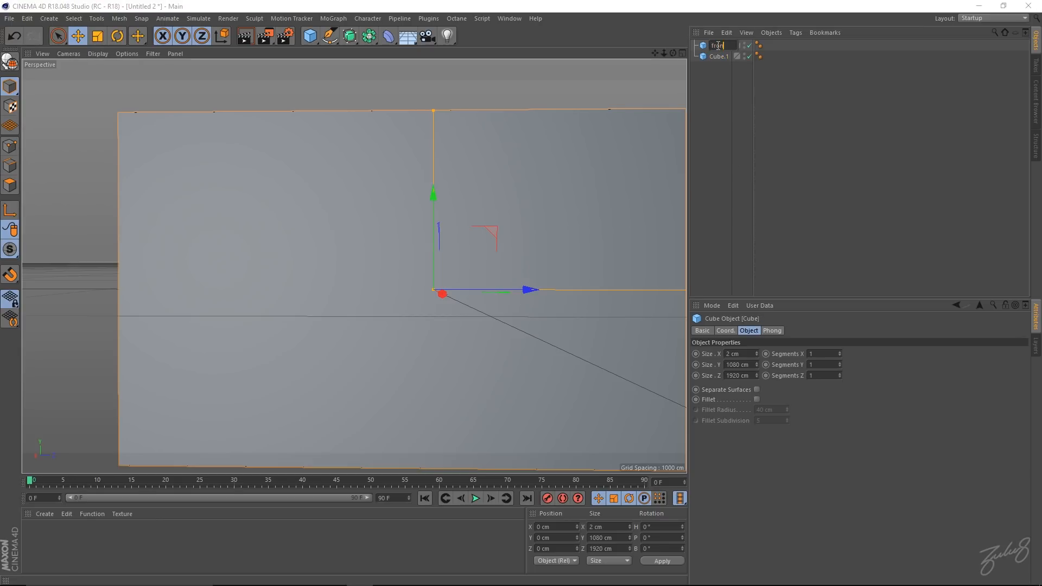
type("rontwall")
key("Return")
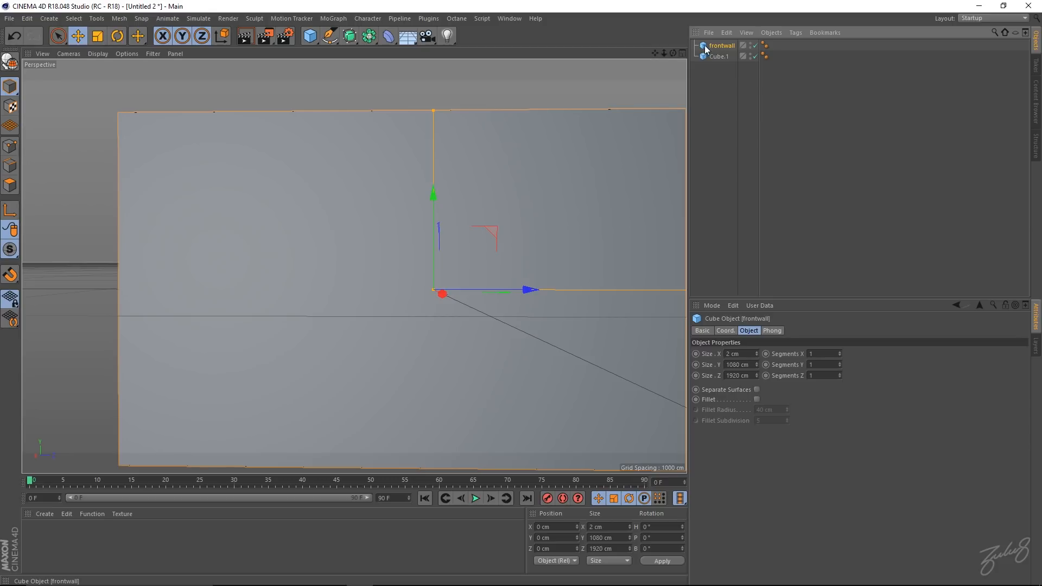
double_click(722, 56)
type("backwall")
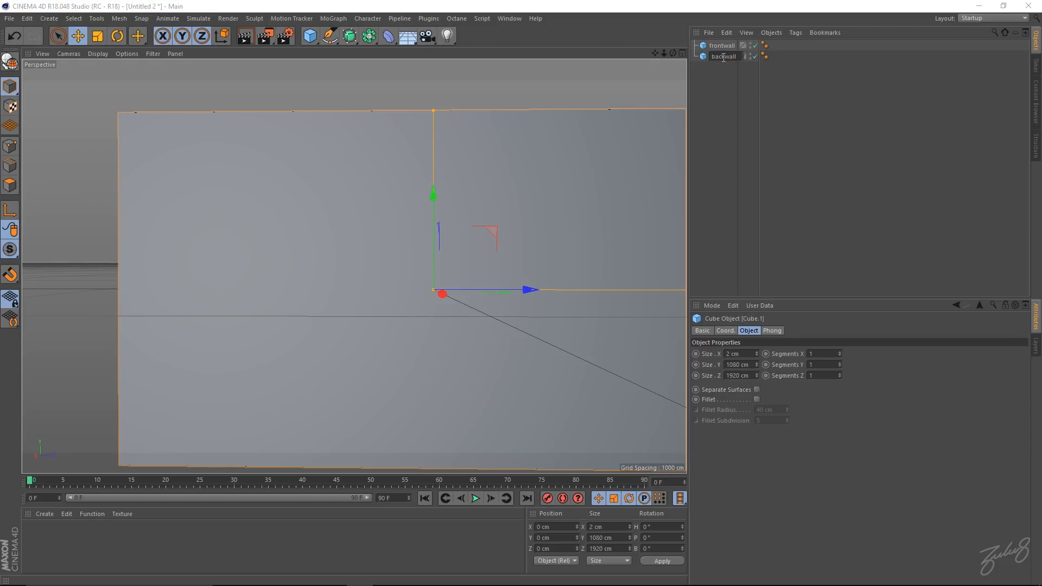
key("Return")
- Make the frontwall editable and move the backwall behind it to about -341 cm on X
left_click(721, 46)
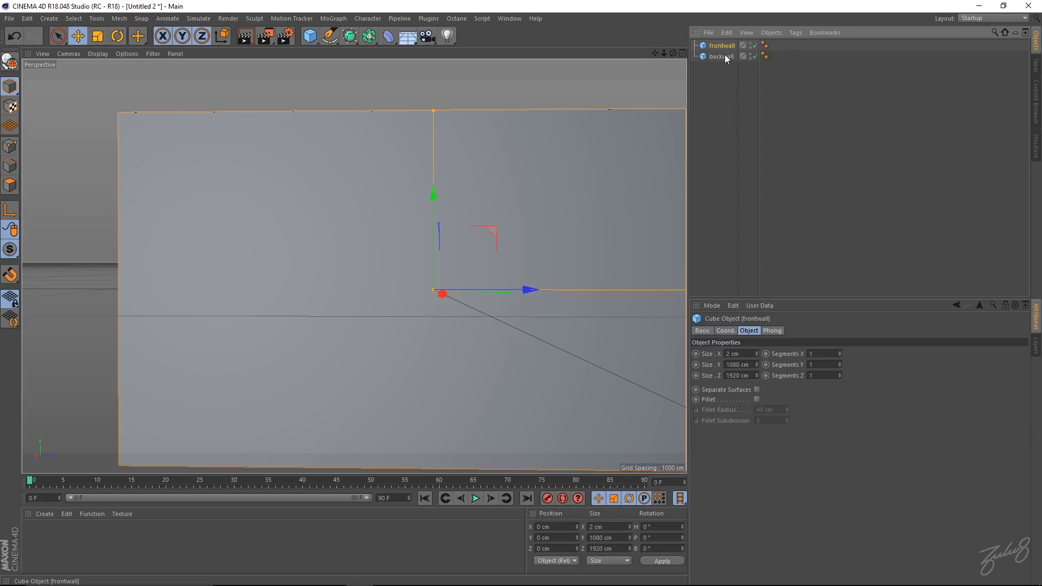
key("c")
left_click(721, 57)
left_click_drag(390, 197, 520, 228, "alt")
left_click_drag(505, 286, 413, 275)
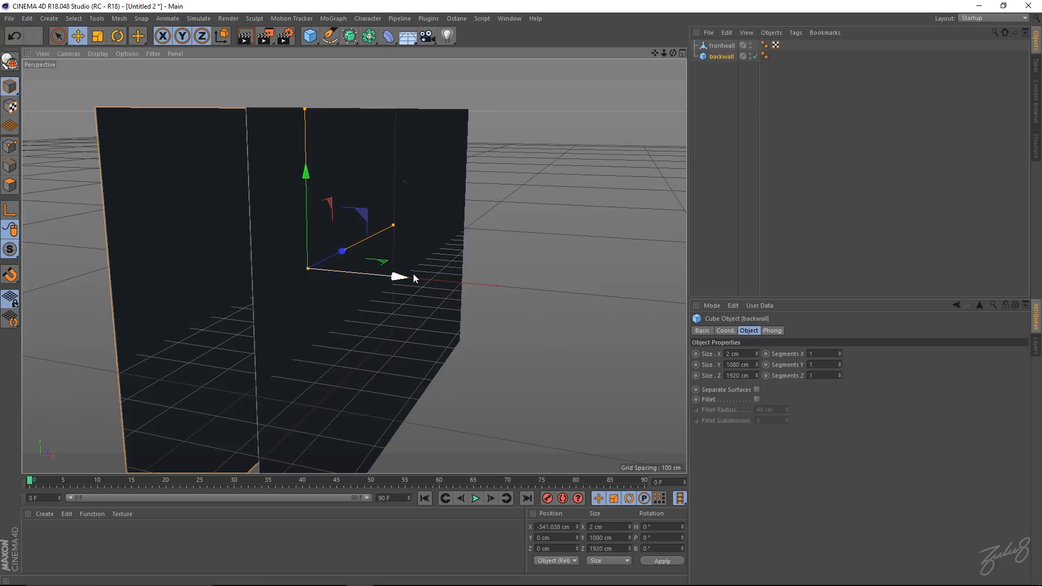
- Convert the backwall to an editable polygon object
left_click_drag(421, 212, 366, 208, "alt")
left_click(724, 46)
left_click(718, 57)
key("c")
- Add a camera looking at the face of the frontwall
left_click(727, 46)
left_click_drag(430, 169, 374, 165, "alt")
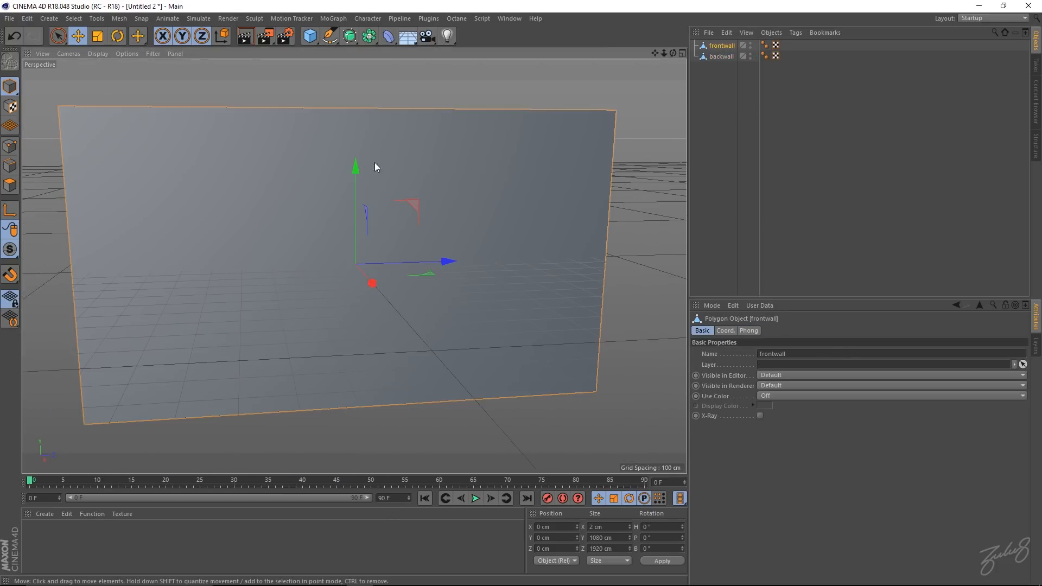
left_click(427, 35)
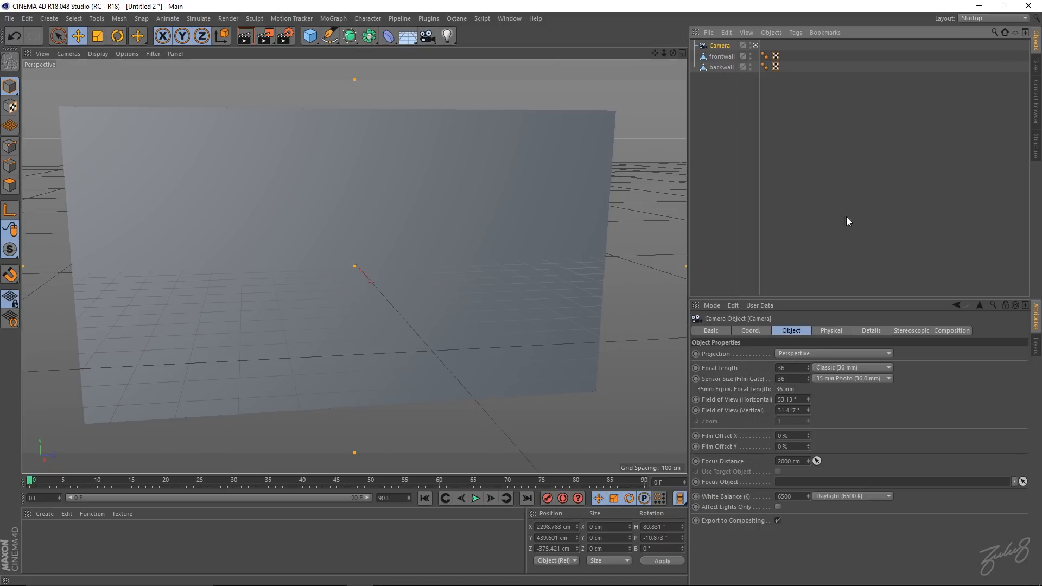
- Set the render output frame rate to 25 and open the project settings
left_click(287, 41)
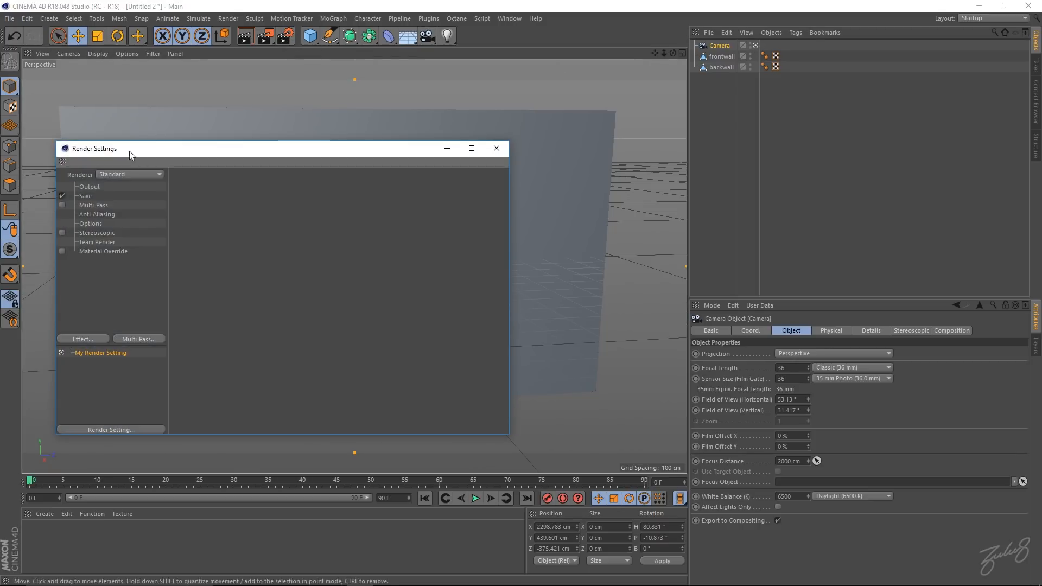
left_click(89, 189)
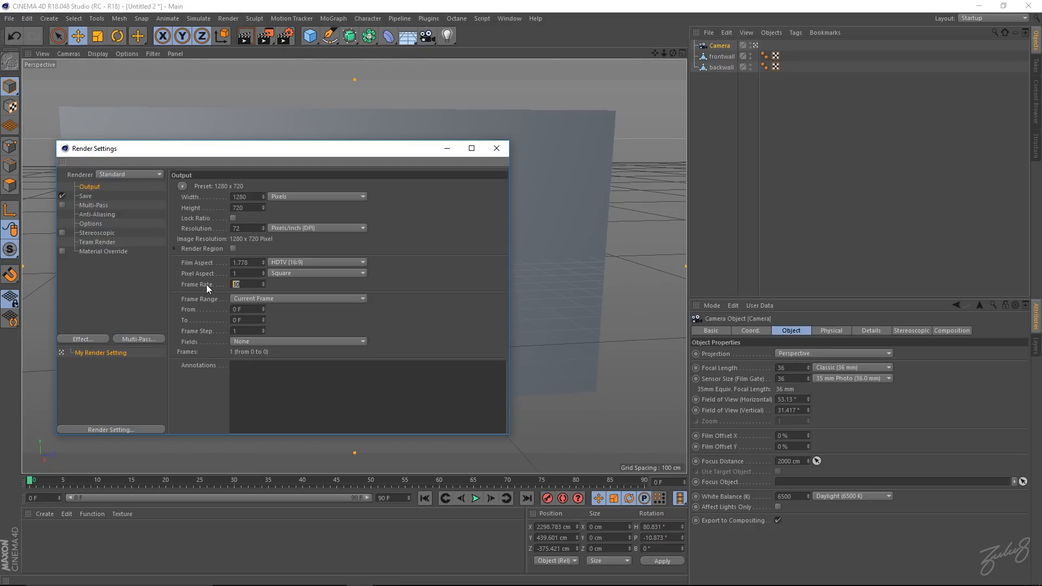
left_click(807, 536)
key("ctrl+d")
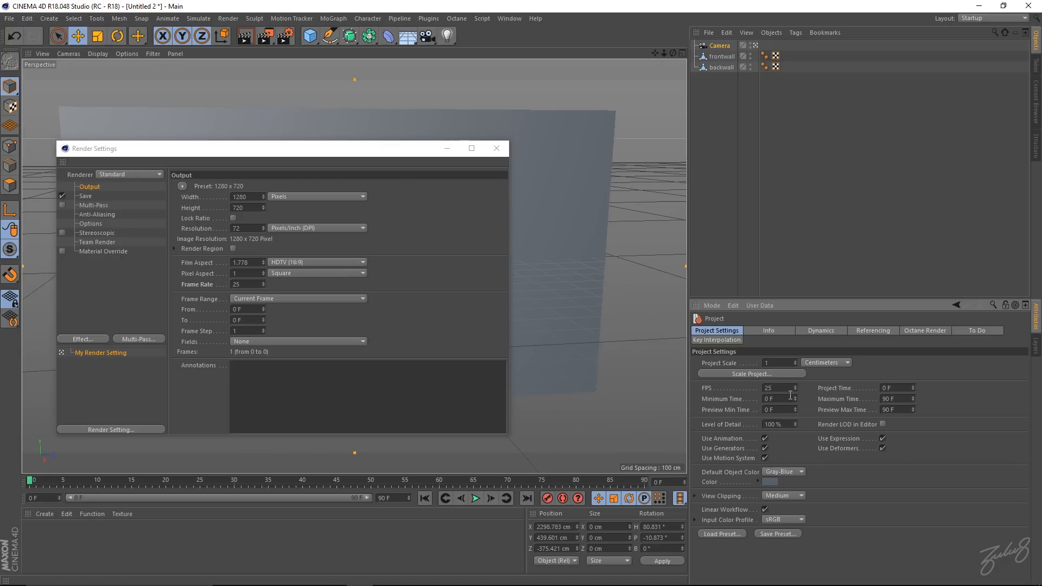
- Set the project FPS to 25 and resize the render output to a width of 1920 pixels
key("Return")
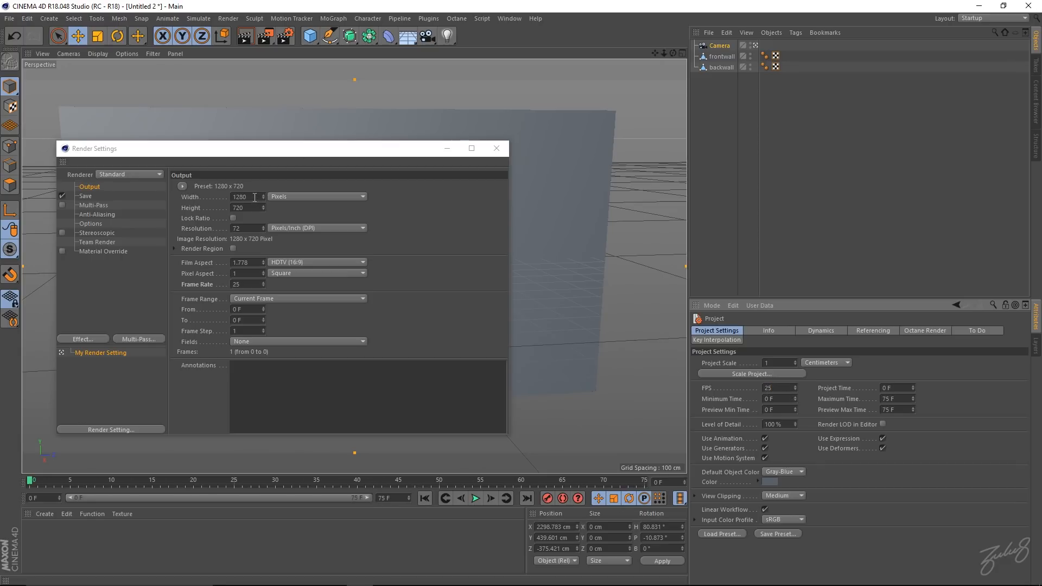
left_click(237, 196)
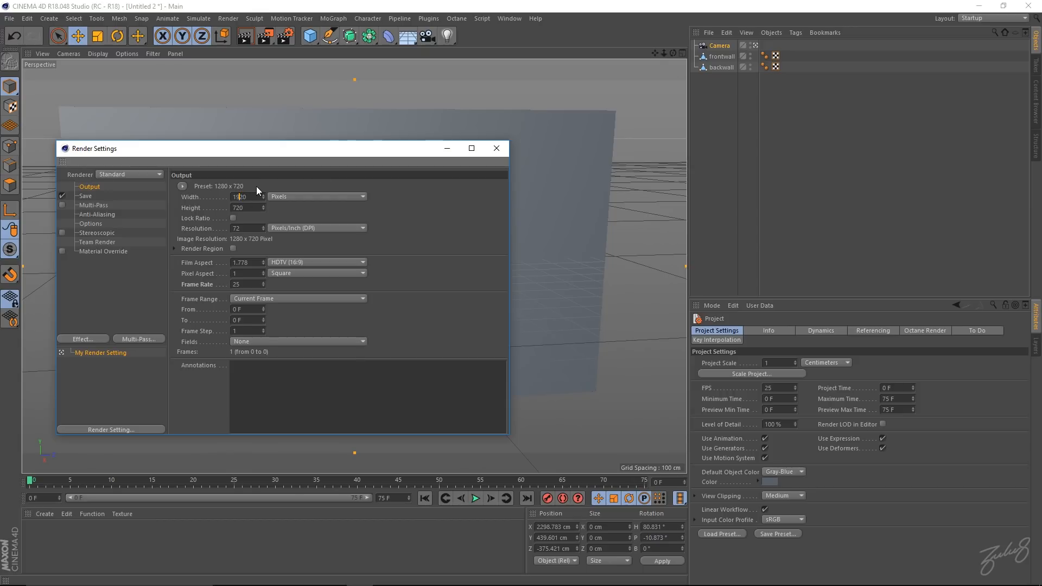
left_click(236, 217)
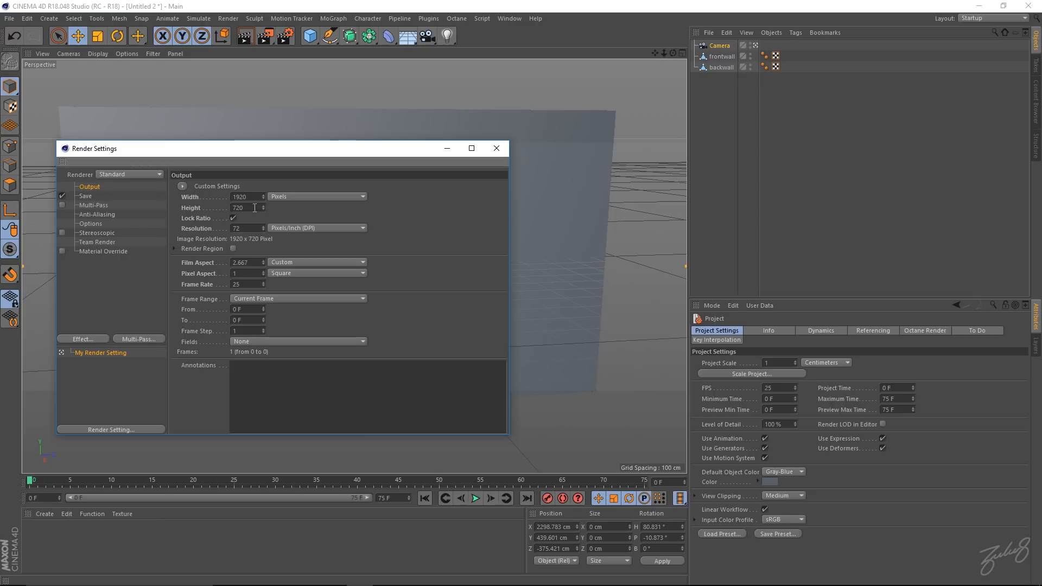
left_click(233, 218)
key("Return")
left_click(497, 149)
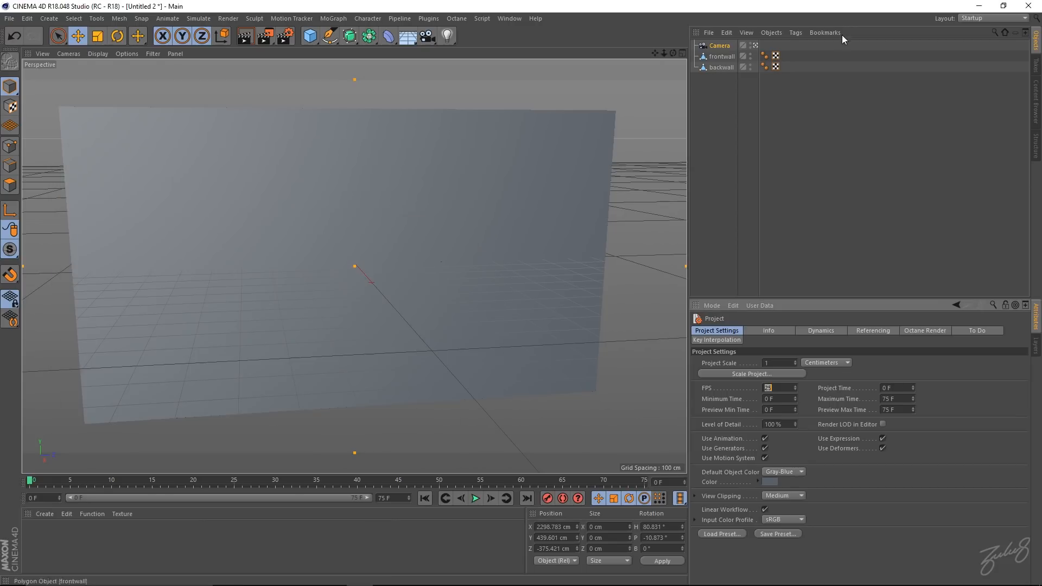
- Turn the camera view to face the frontwall squarely and display the scene with Gouraud Shading (Lines)
left_click_drag(417, 211, 407, 193, "alt")
middle_click_drag(369, 213, 356, 226, "alt")
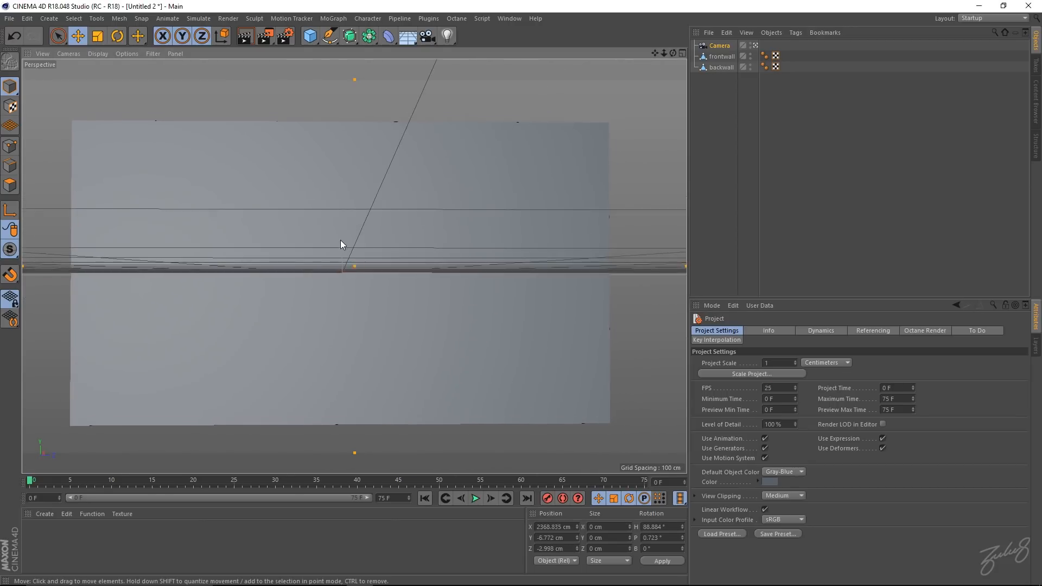
left_click_drag(340, 240, 349, 260, "alt")
scroll(349, 259, "up", 2)
left_click(98, 53)
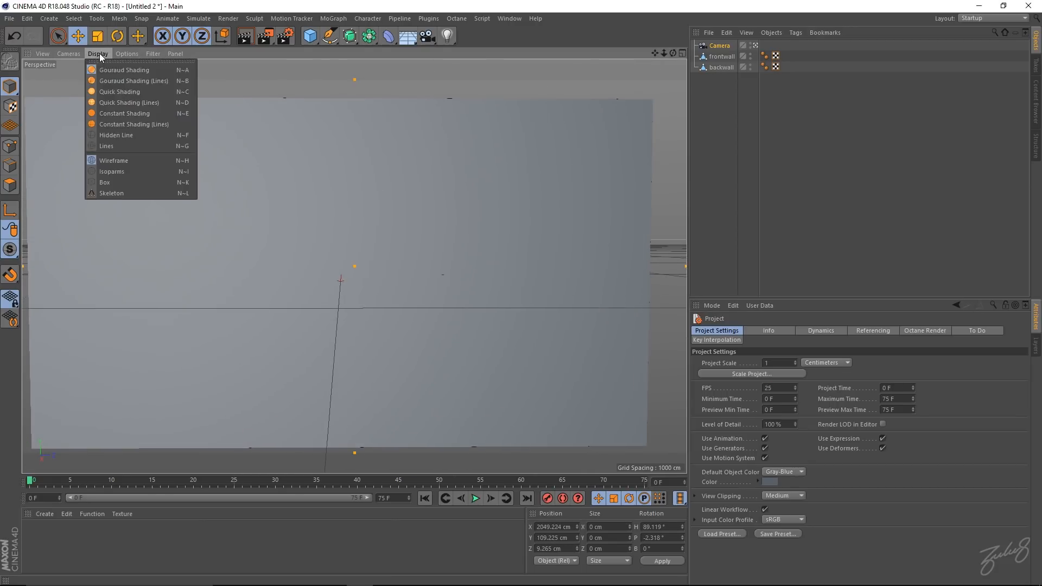
left_click(118, 80)
left_click_drag(353, 223, 404, 202, "alt")
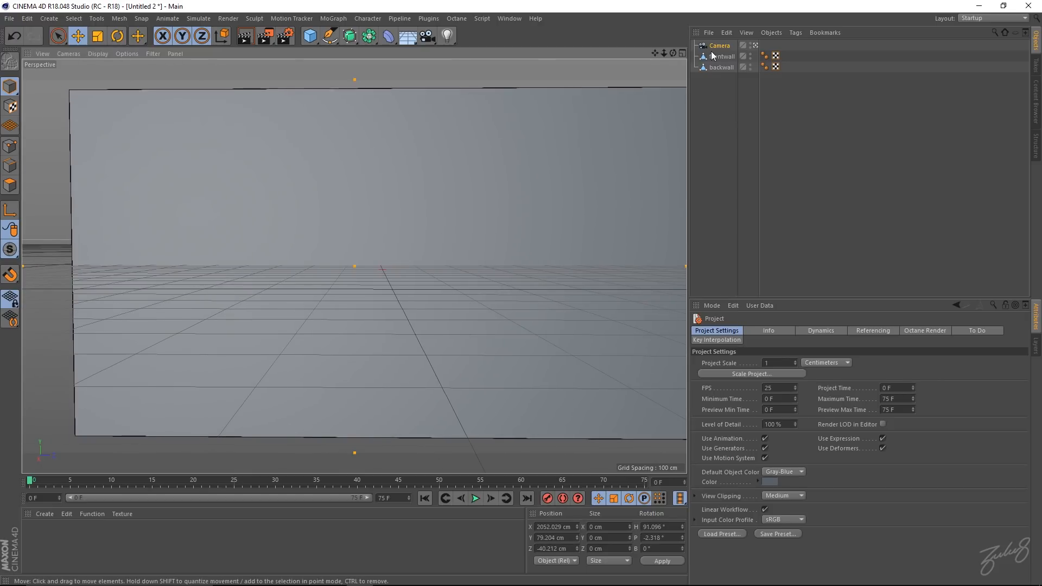
- Set the camera's focal length to Portrait (80 mm) and pull the camera back until the frontwall fits the frame
double_click(719, 46)
key("Return")
left_click(751, 331)
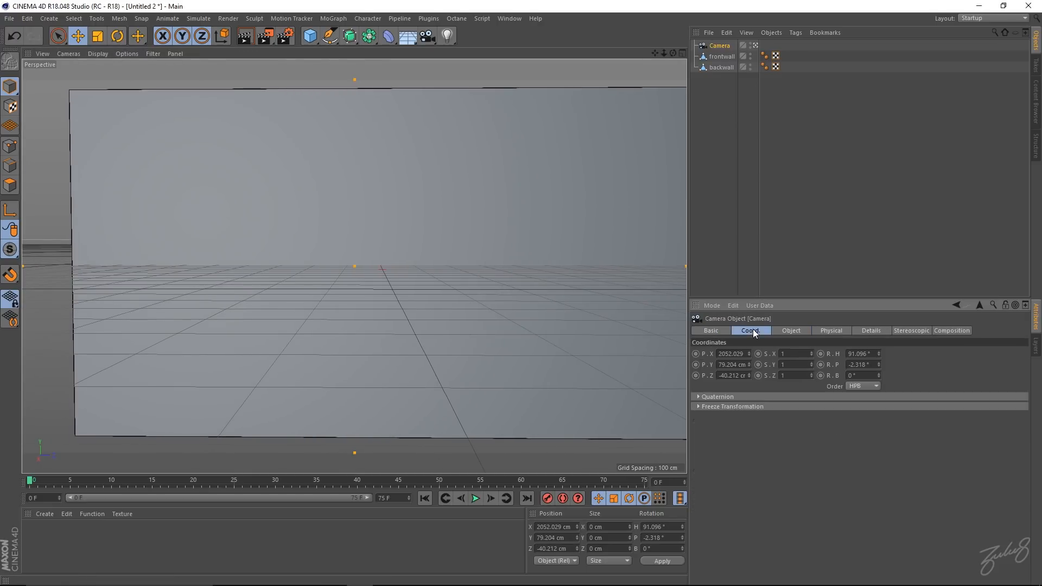
middle_click_drag(515, 285, 458, 264, "alt")
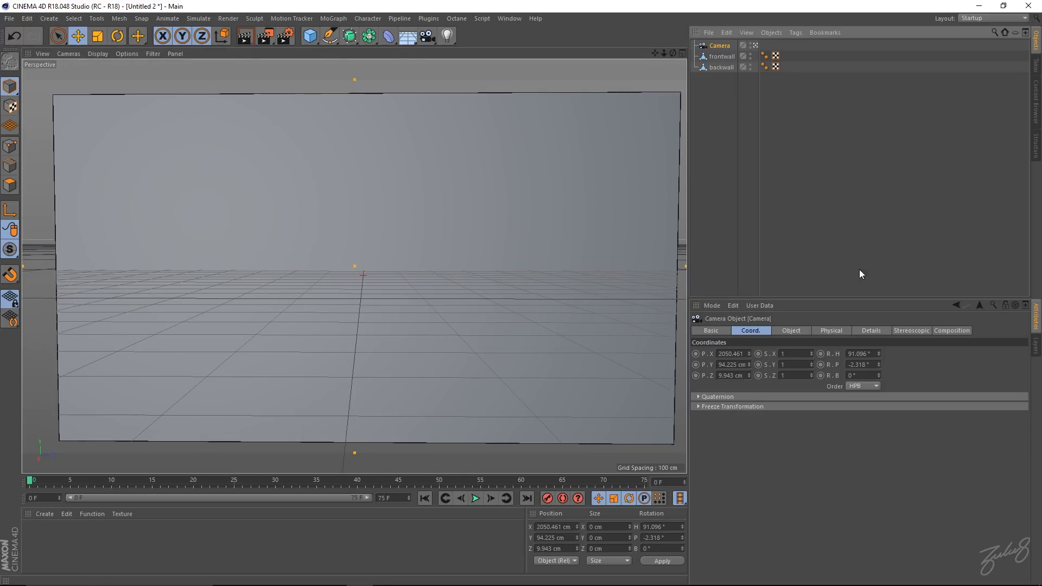
left_click(775, 332)
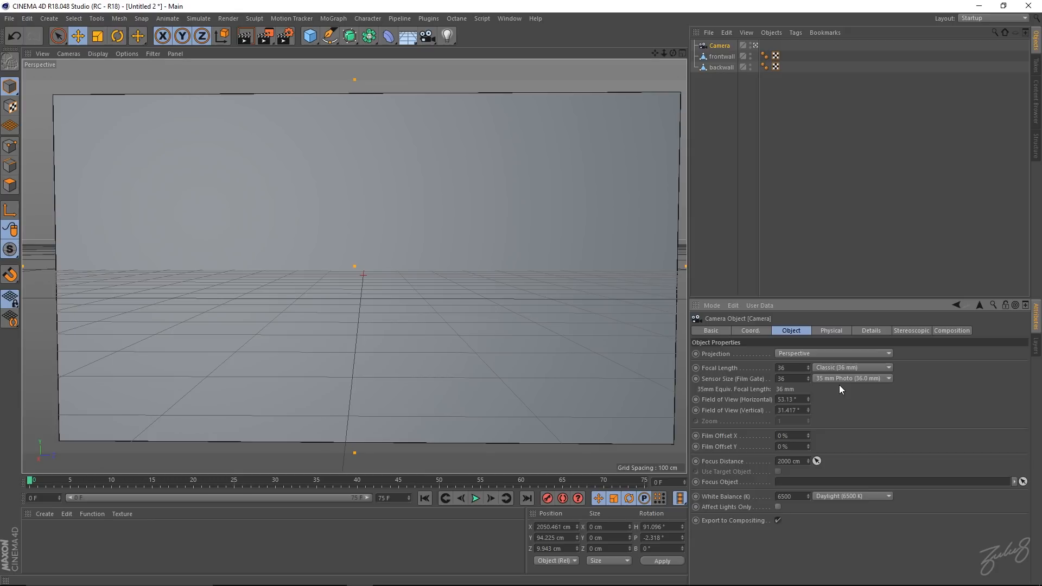
left_click(855, 370)
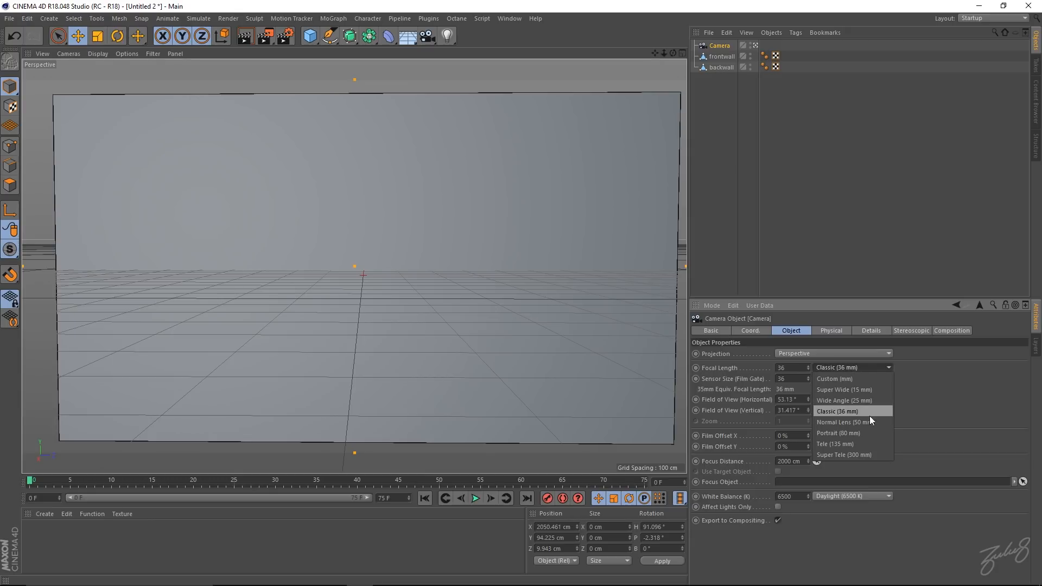
left_click(845, 434)
right_click_drag(441, 235, 333, 235, "alt")
middle_click_drag(383, 236, 326, 239, "alt")
right_click_drag(393, 246, 317, 247, "alt")
right_click_drag(386, 243, 411, 267, "alt")
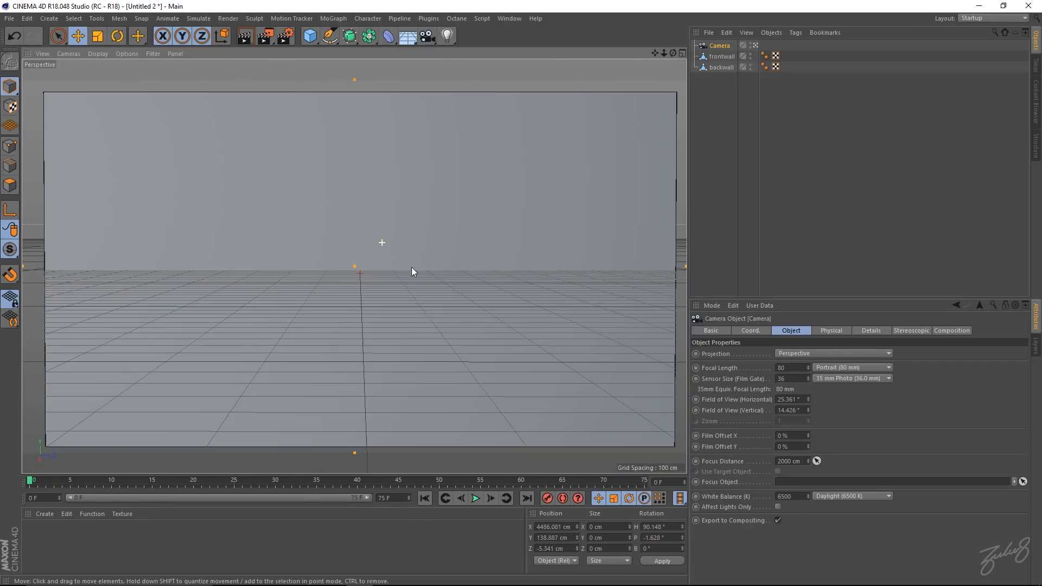
- Set the camera's Z and Y positions to 0 cm
left_click(751, 331)
left_click(718, 375)
type("0")
key("Return")
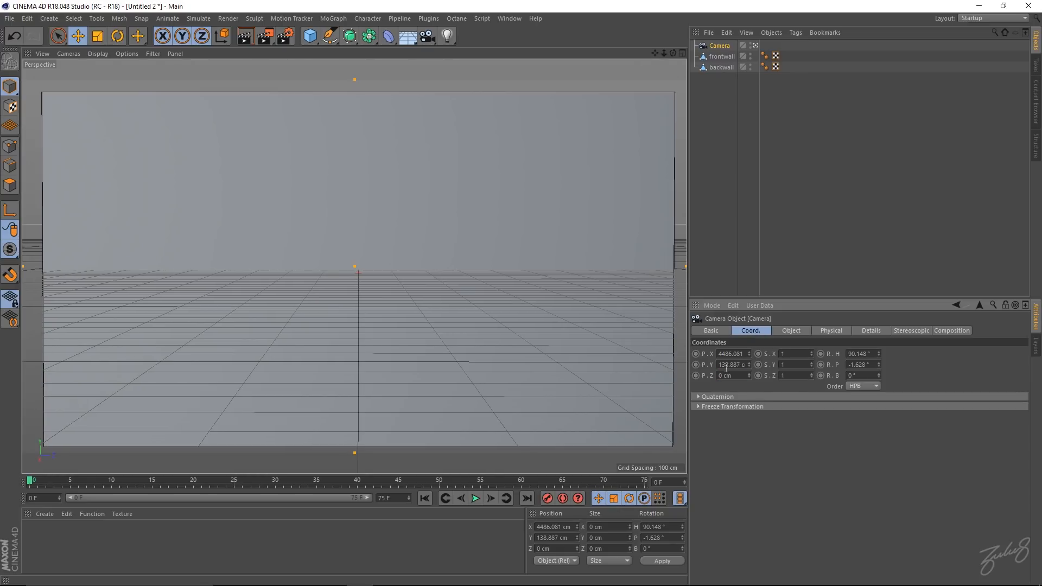
type("0")
key("Return")
- Straighten the camera with a pitch of 0° and a heading of 90°
left_click(871, 365)
type("0")
key("Return")
left_click(874, 354)
type("90")
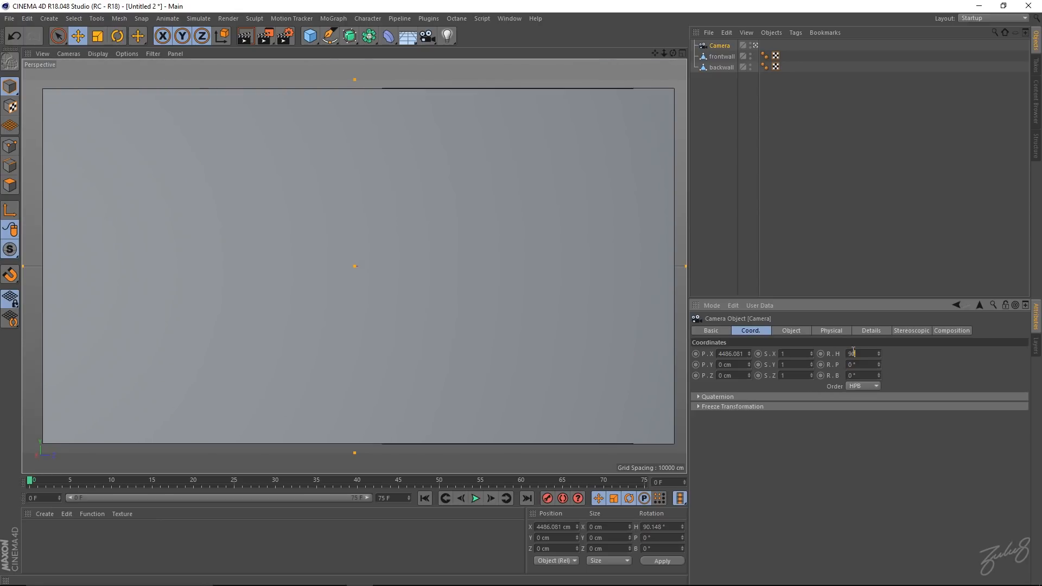
key("Return")
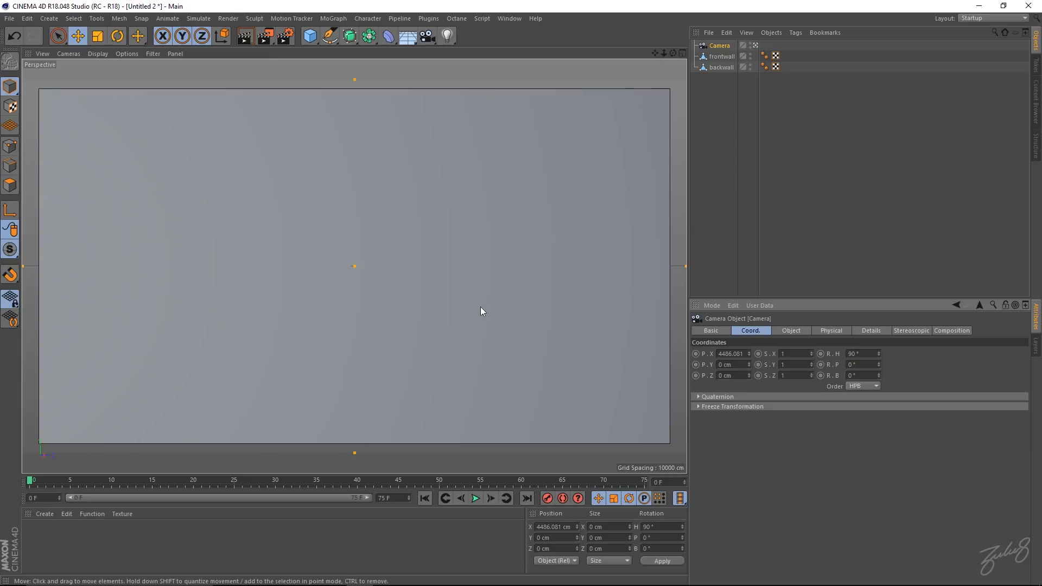
- Move the camera closer to about 4197 cm on X so the frontwall spans the full frame width
left_click_drag(749, 353, 743, 366)
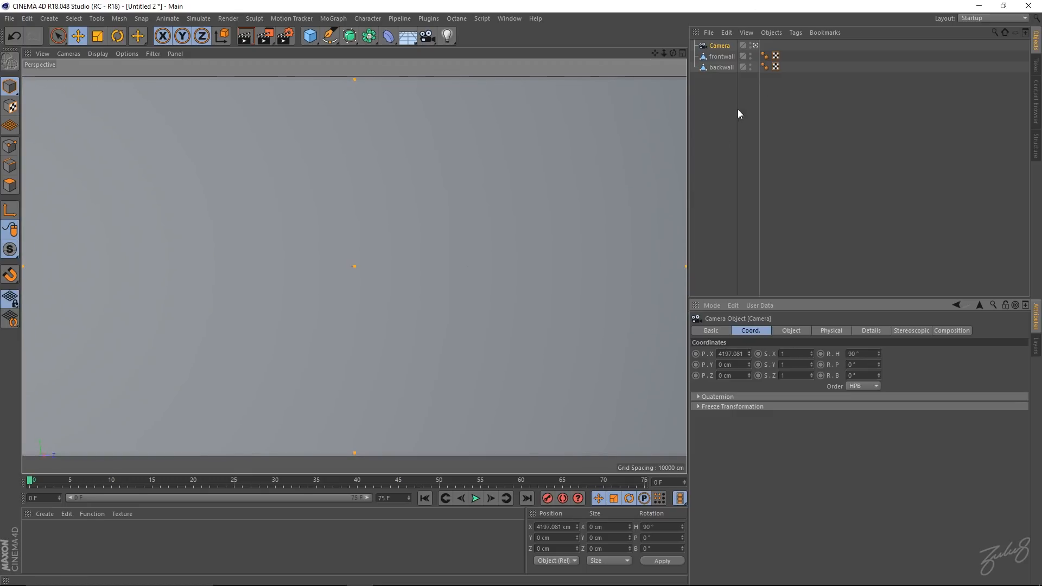
left_click(723, 110)
left_click(346, 237)
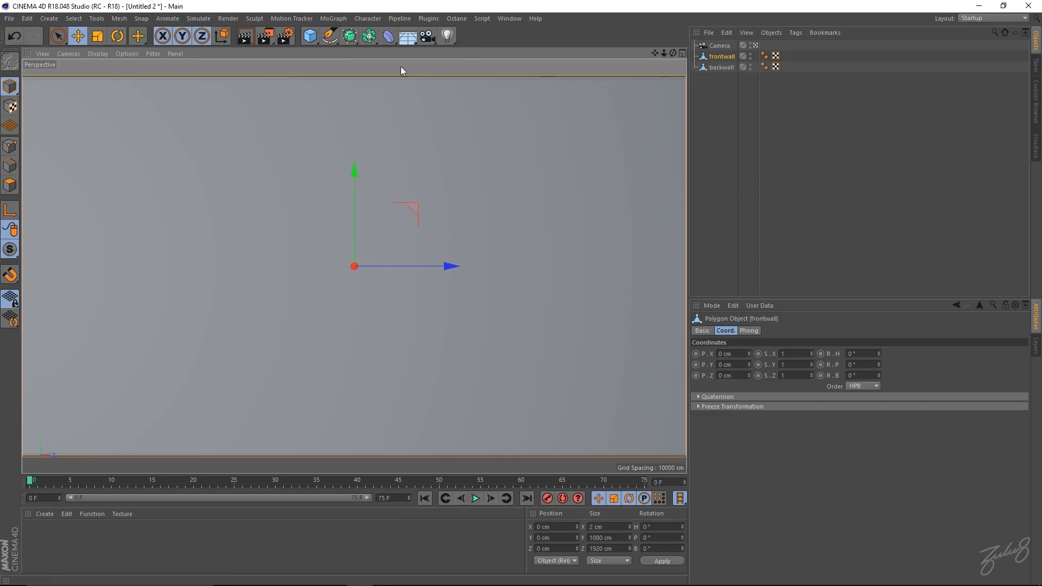
- Add a MoText object with the text "Z" in Segoe UI Bold
left_click(329, 18)
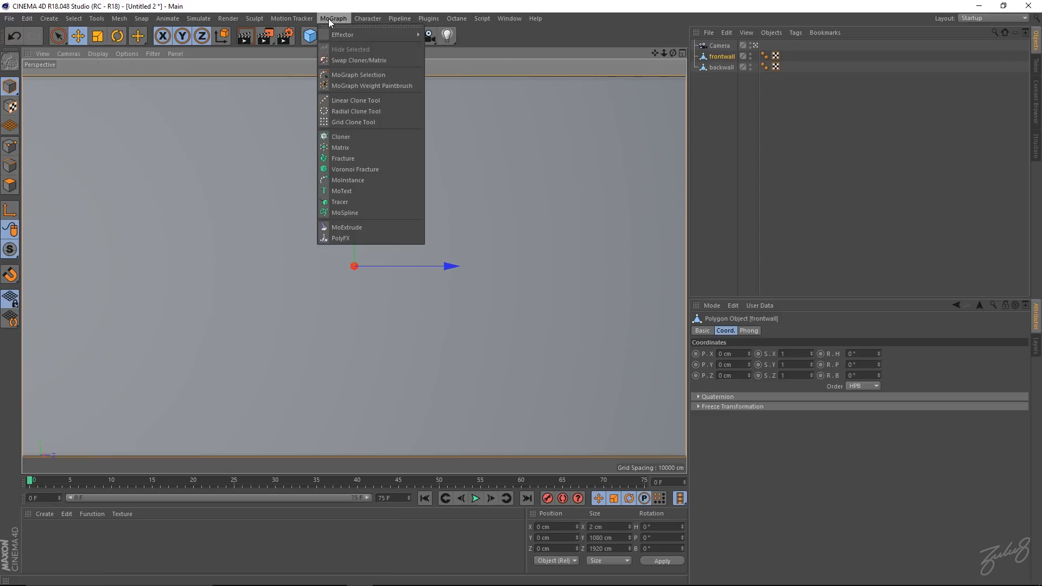
left_click(349, 191)
left_click(771, 332)
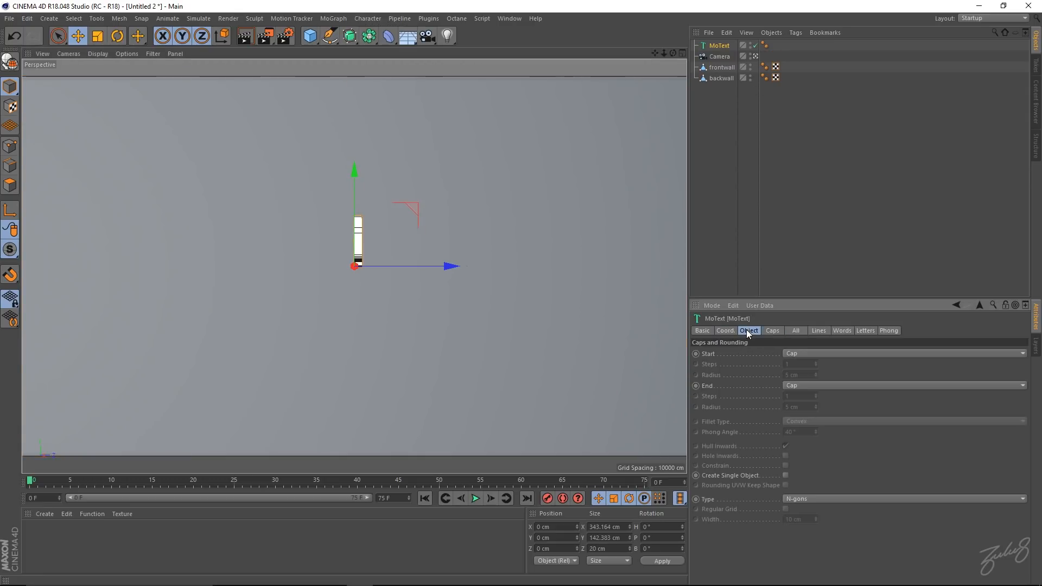
left_click(796, 332)
left_click(749, 331)
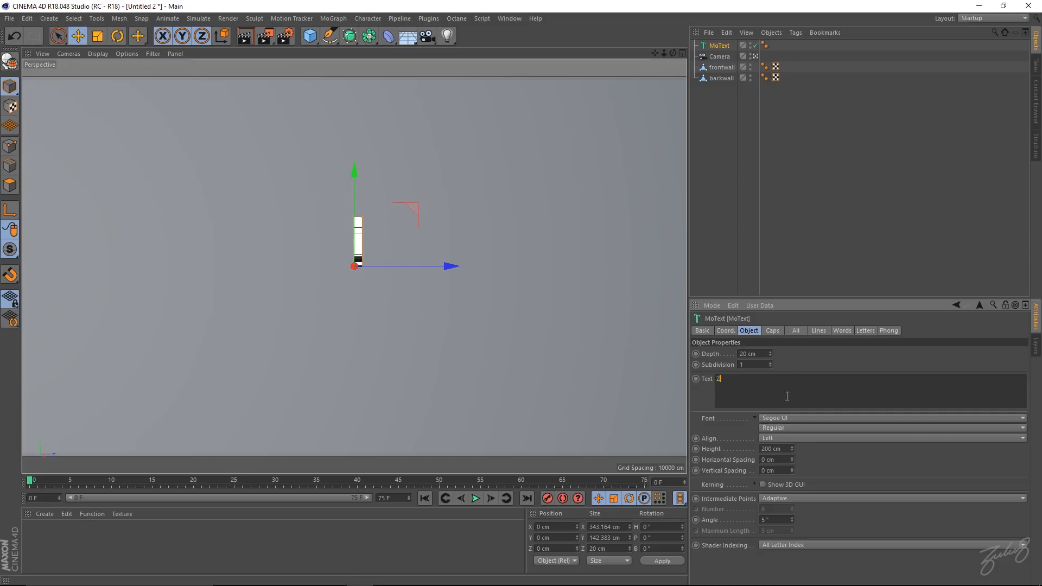
left_click(795, 427)
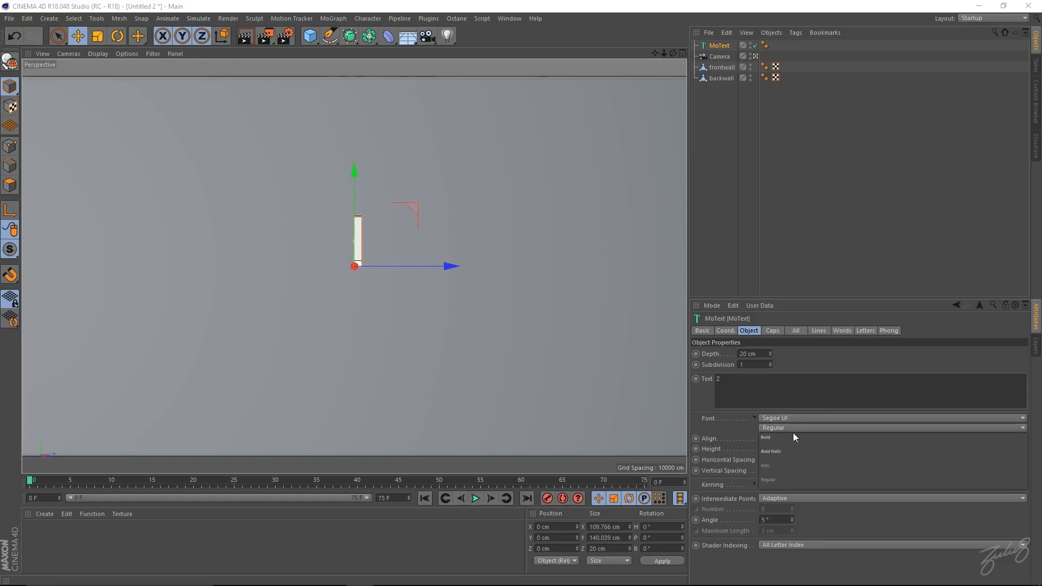
left_click(783, 440)
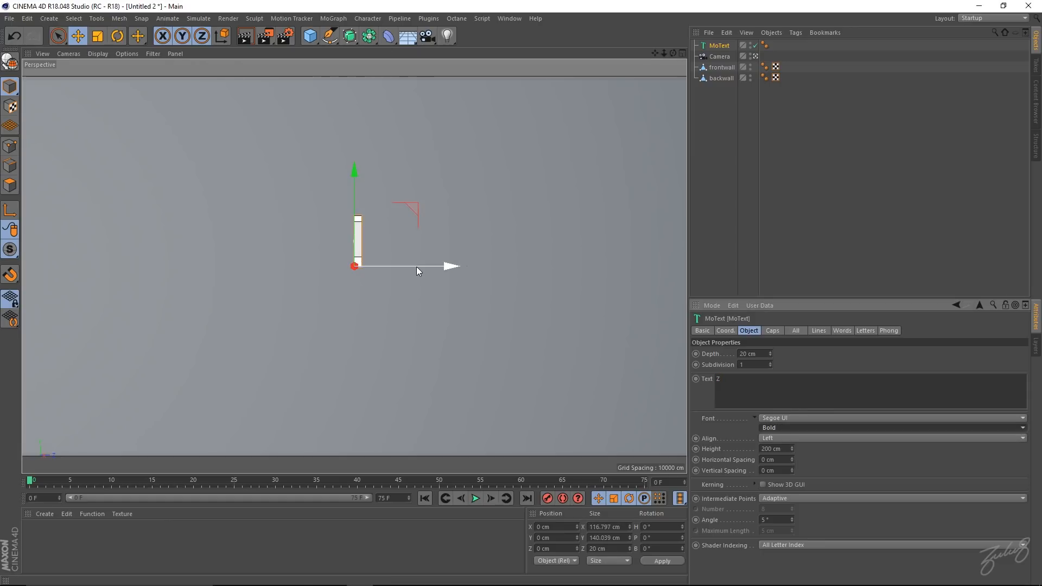
- Rotate the Z text to a heading of 90° so it faces the camera and set its alignment to Middle
key("r")
left_click_drag(380, 266, 494, 278)
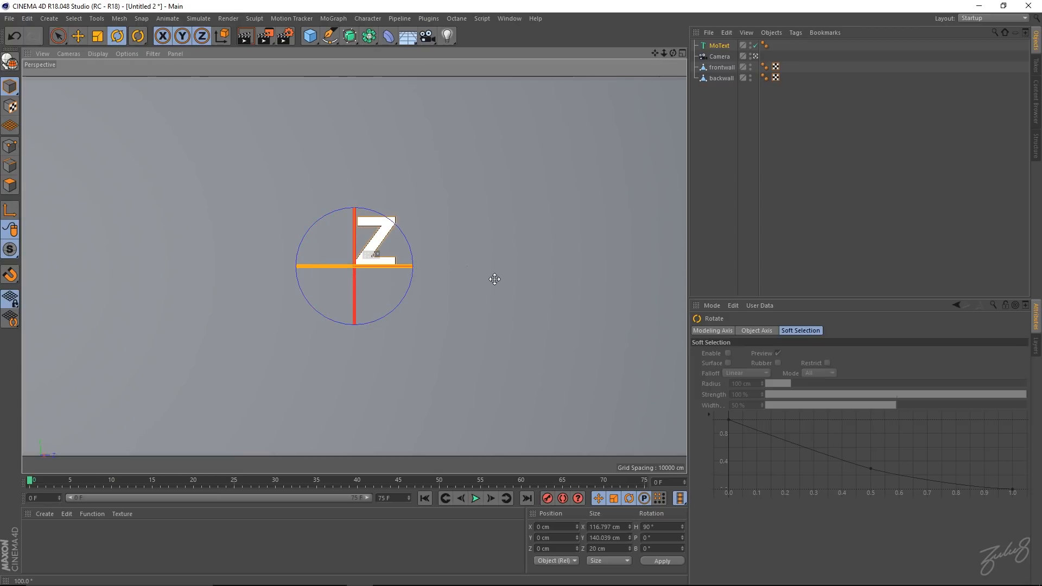
left_click(719, 46)
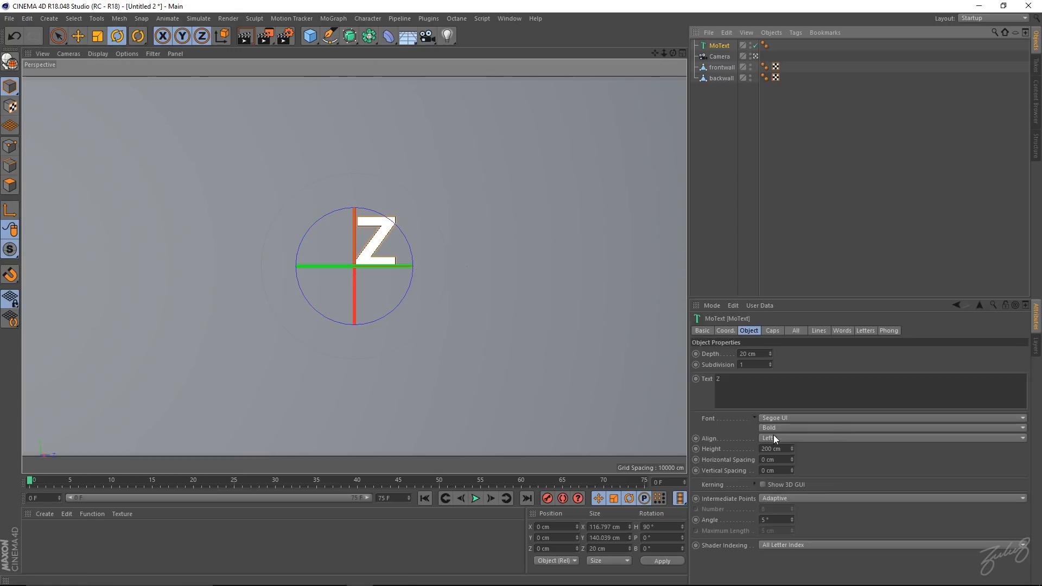
left_click(790, 437)
left_click(786, 449)
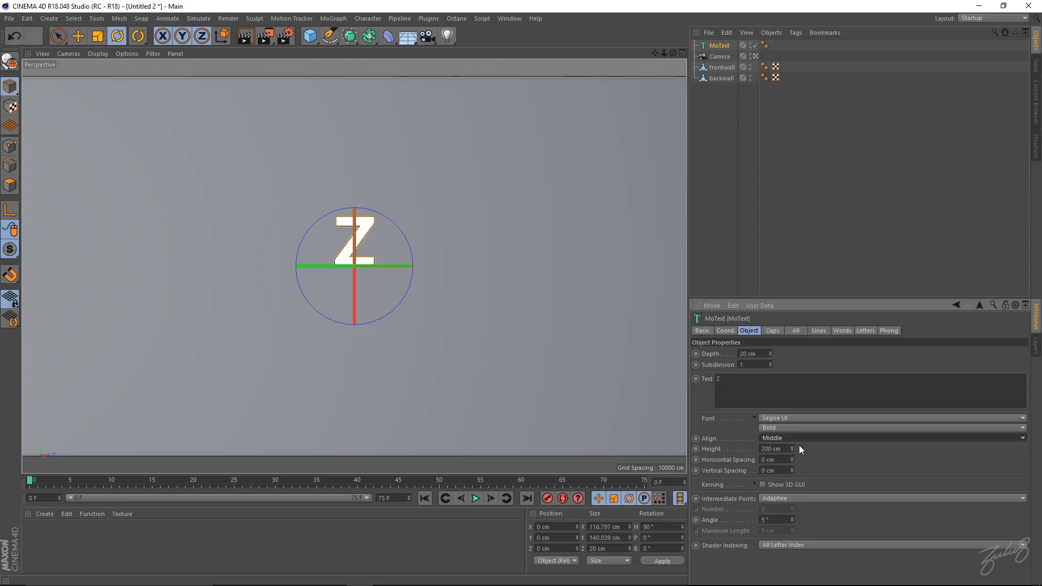
- Set the Z text's height to 600 cm and its depth to 30 cm
left_click(786, 448)
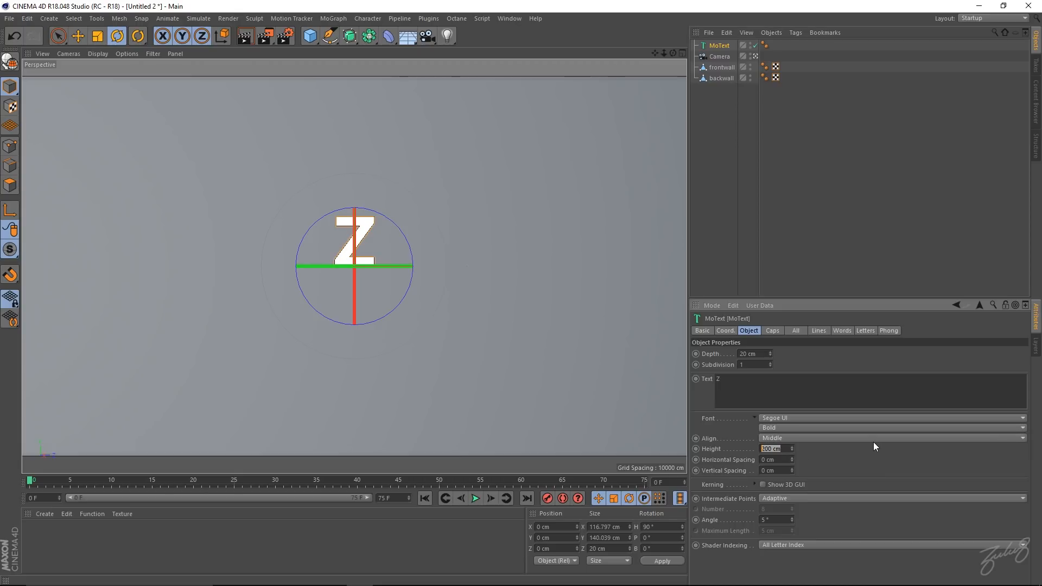
type("600")
key("Return")
key("e")
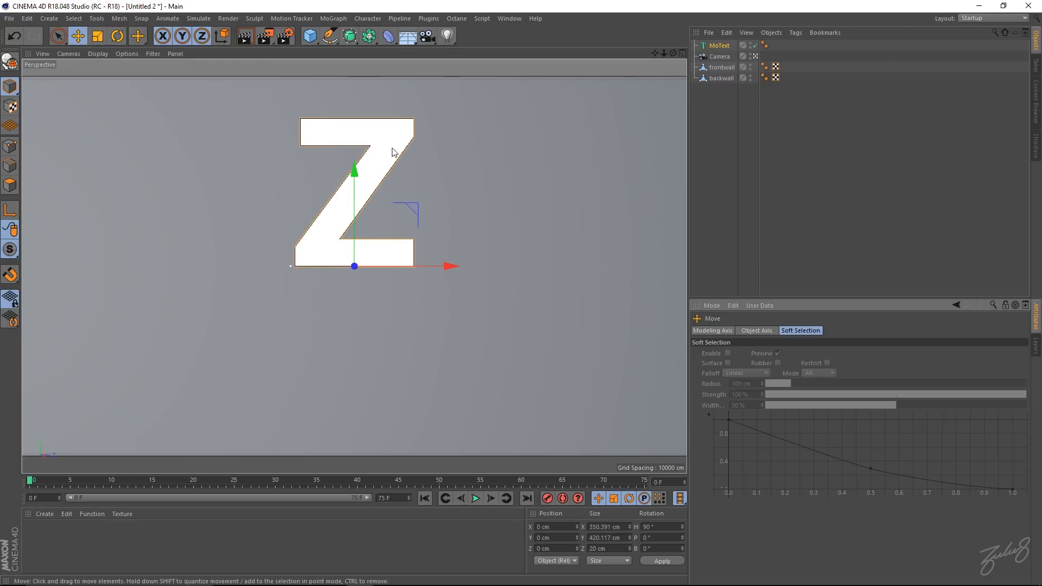
left_click(732, 46)
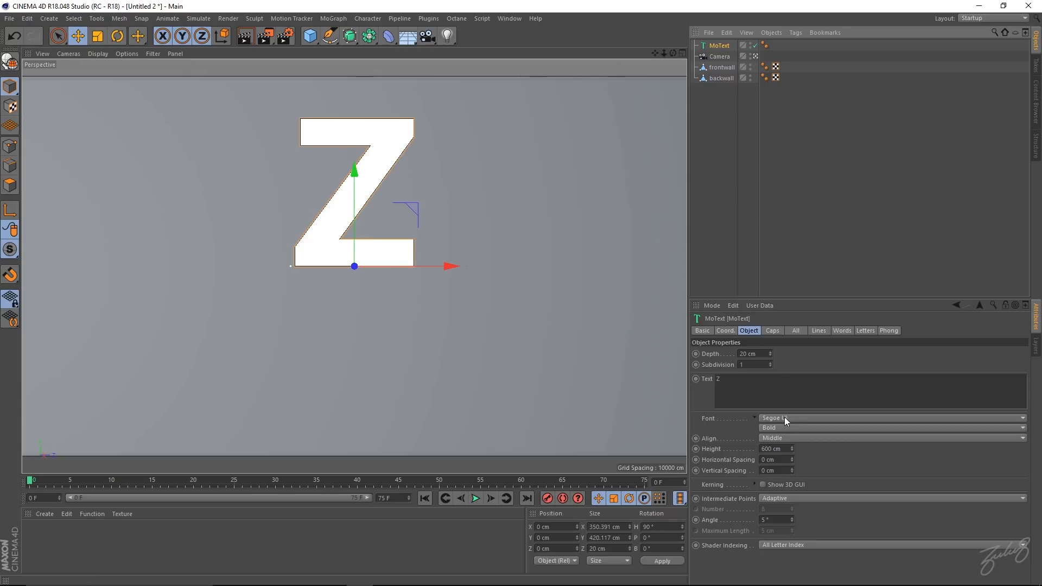
left_click(756, 353)
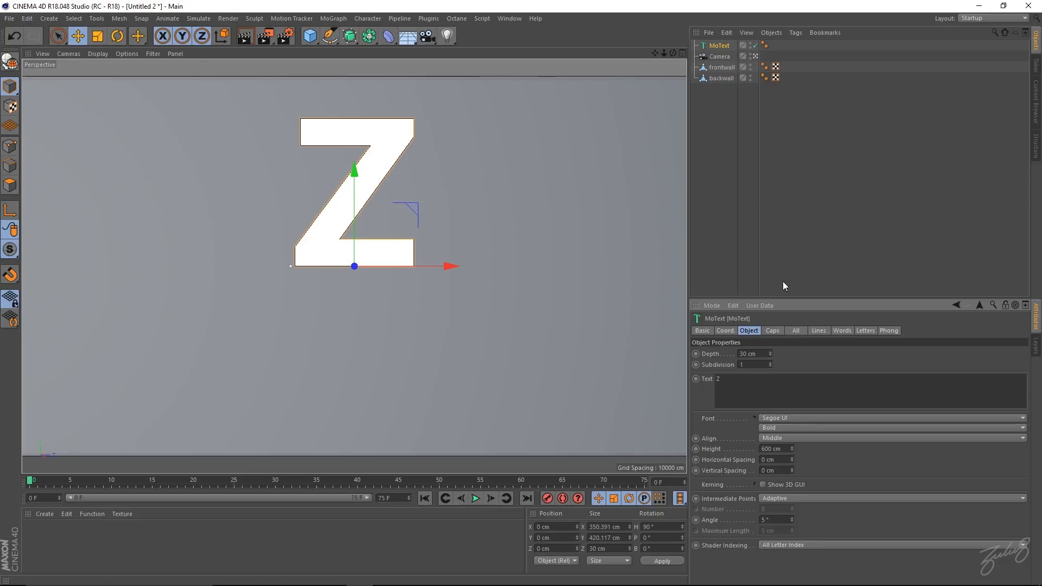
- Lower the Z text to a Y position of -150 cm
left_click(725, 331)
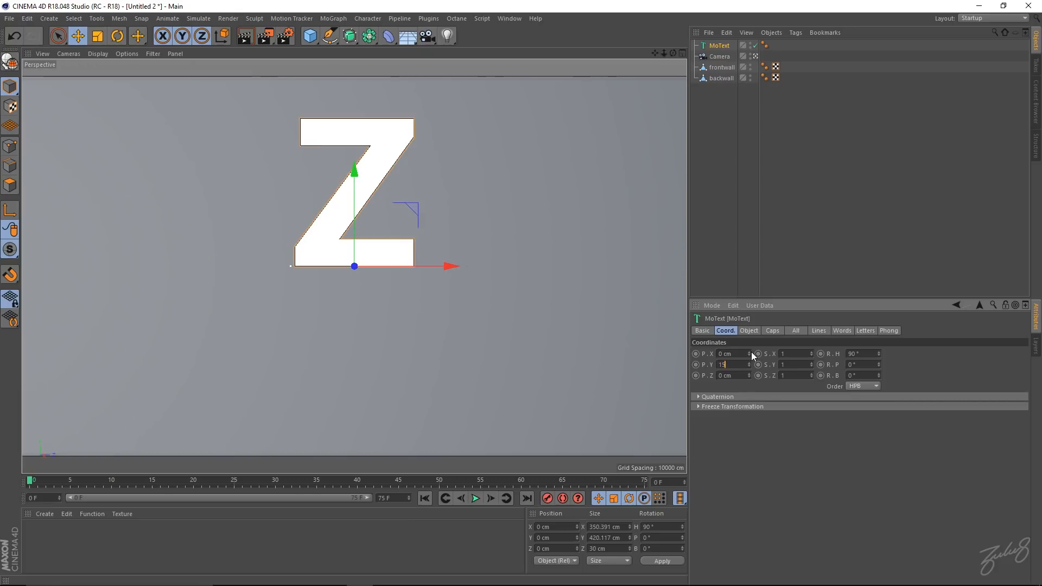
key("Return")
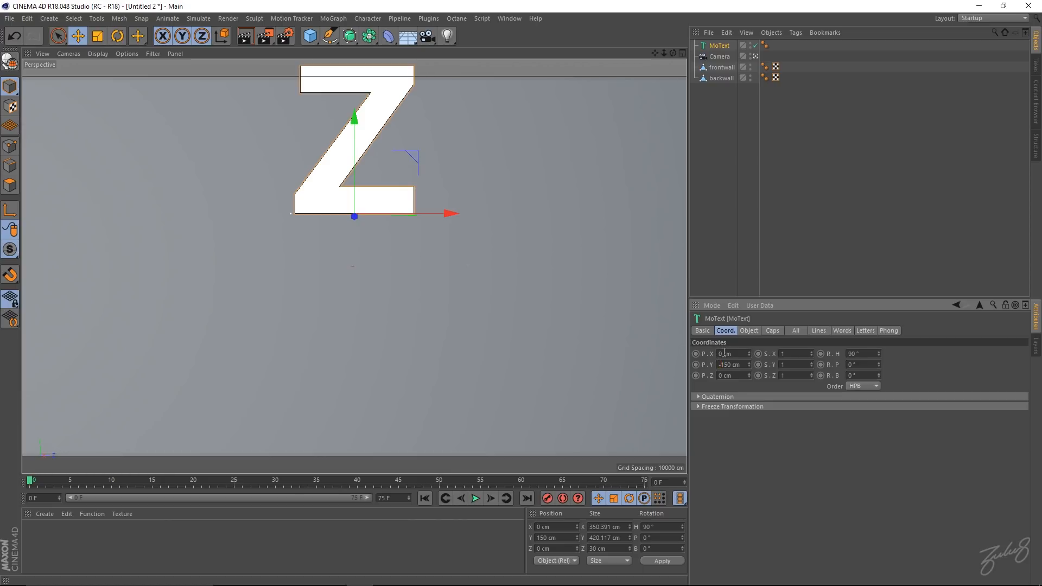
left_click(702, 193)
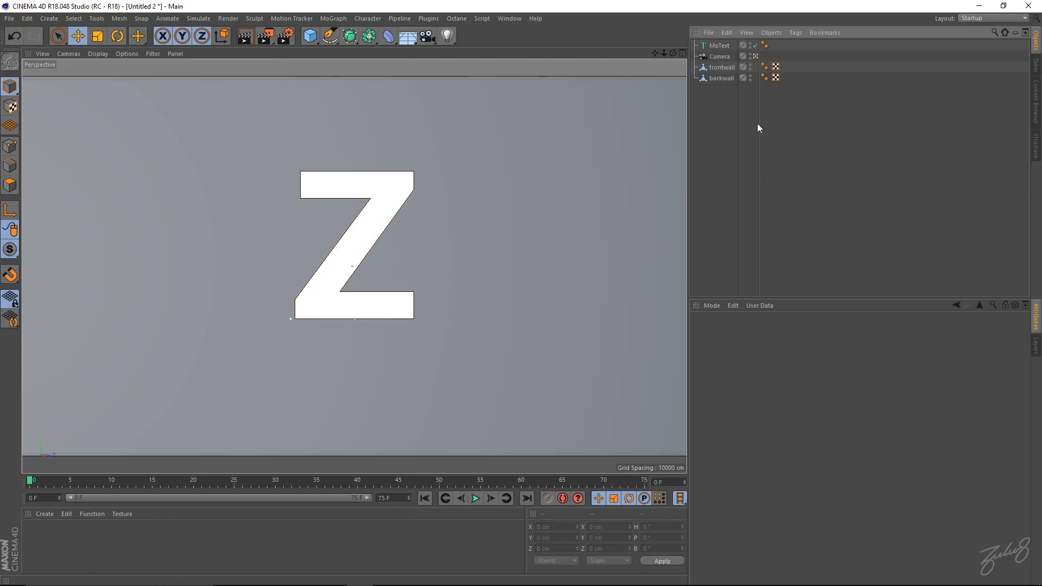
- Add a Protection tag to the camera and select the Z text
right_click(720, 57)
mouse_move(767, 64)
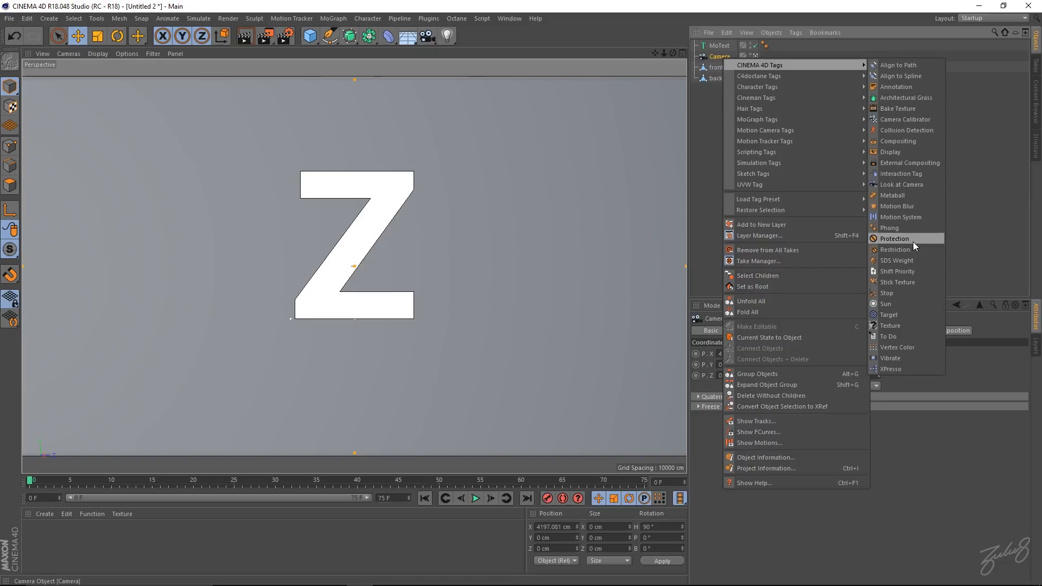
left_click(899, 240)
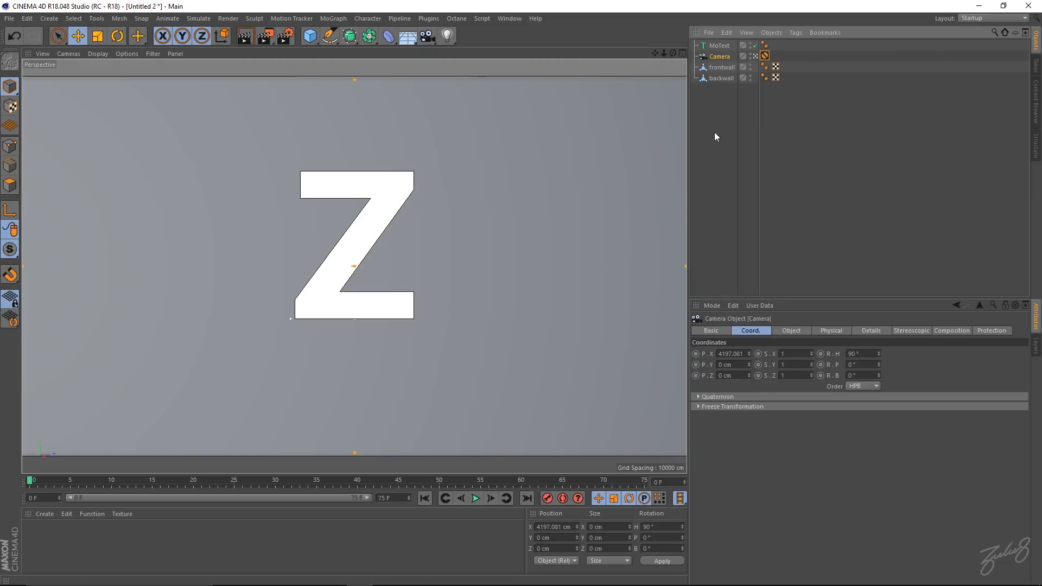
left_click(408, 188)
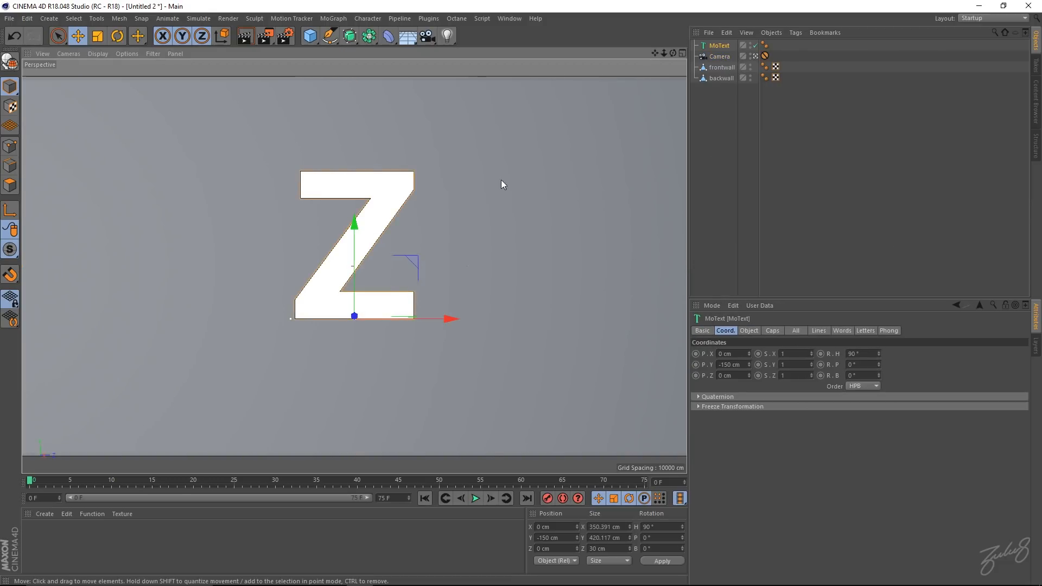
- Add a Boole object and place frontwall first and MoText second inside it to subtract the Z from the wall
left_click(713, 119)
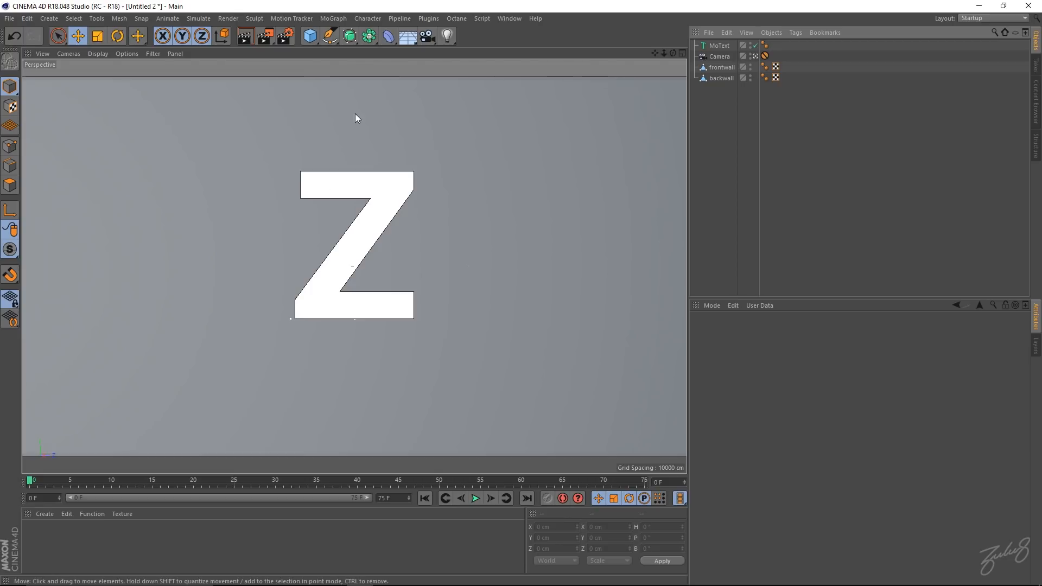
left_click(375, 38)
left_click(563, 50)
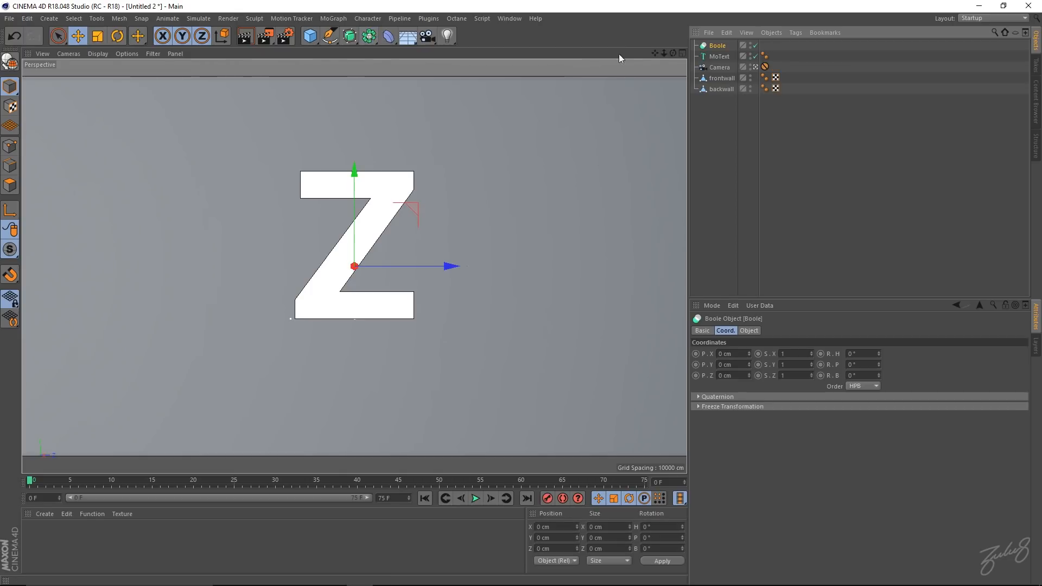
left_click(726, 80)
left_click(720, 57)
left_click(720, 80)
left_click_drag(720, 49, 728, 67)
left_click(720, 68)
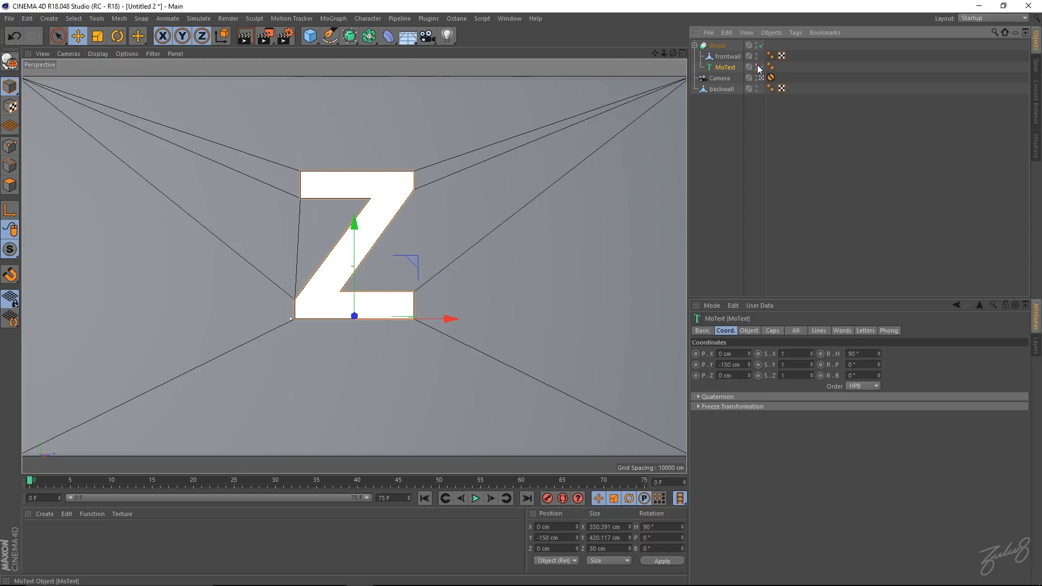
- Hide backwall, leave the camera view and view the Boole cutout from the side
left_click(715, 117)
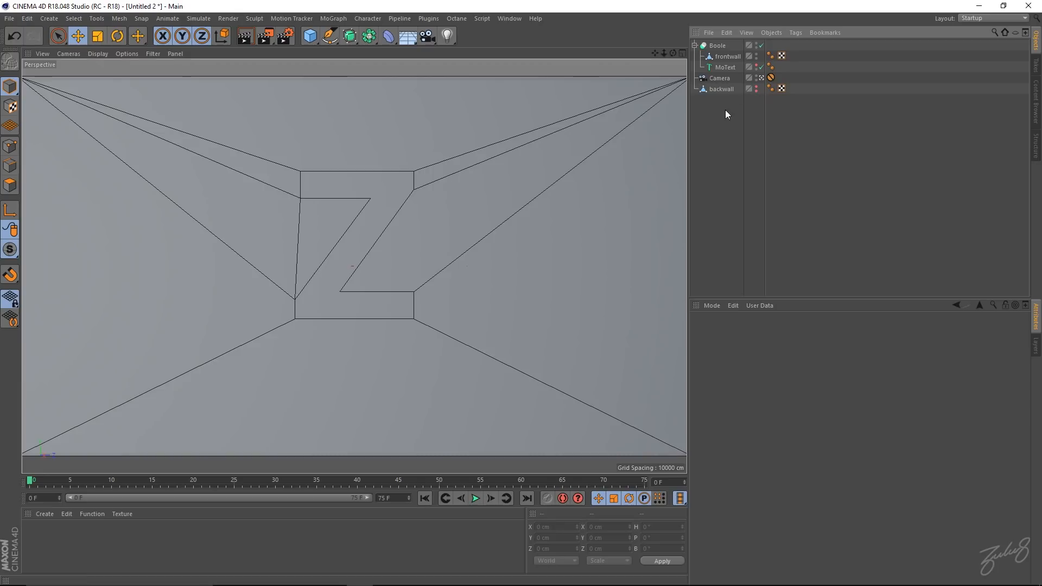
left_click(391, 185)
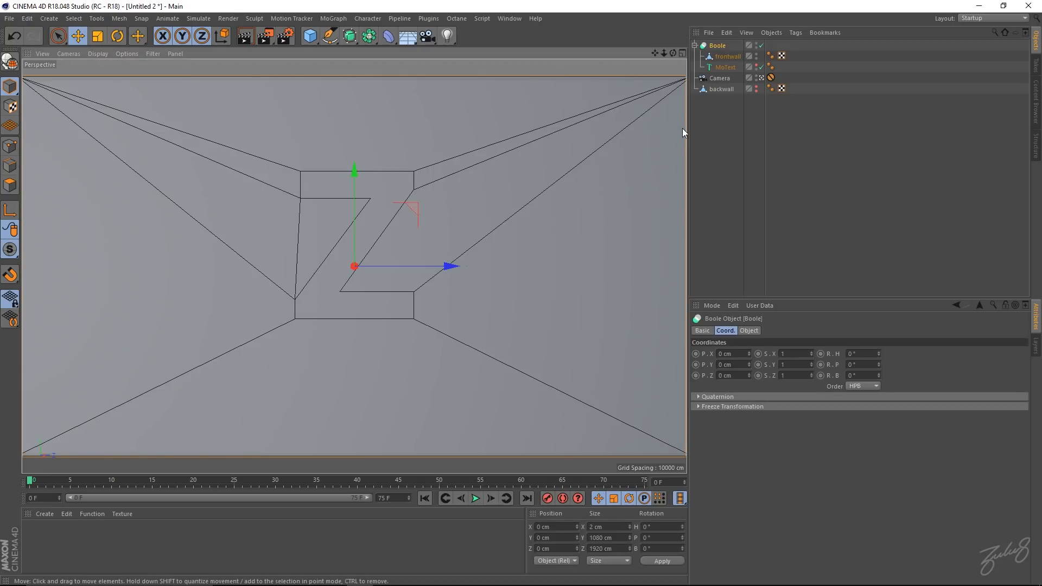
left_click(727, 67)
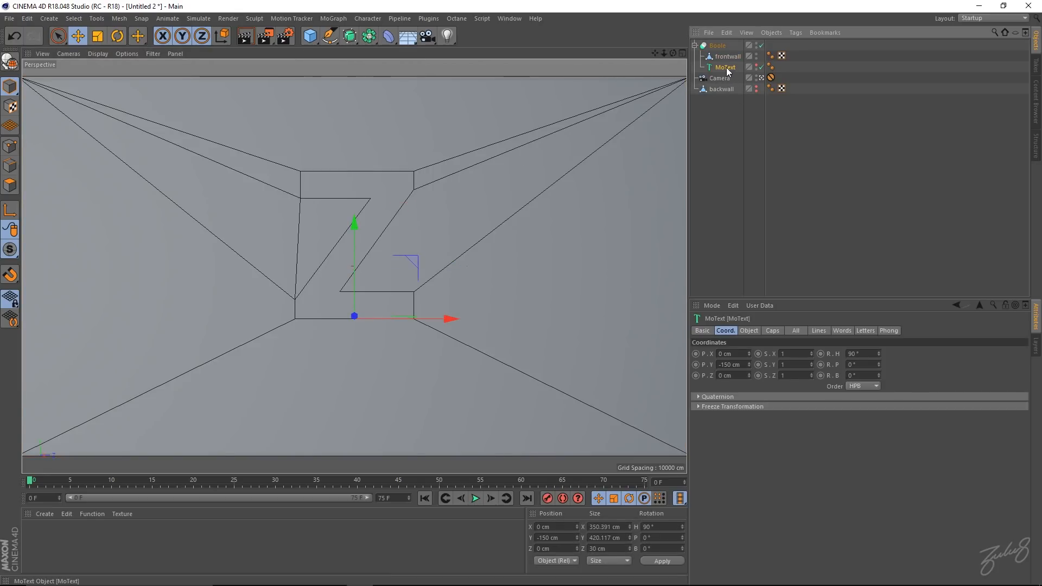
left_click(761, 77)
left_click_drag(406, 178, 463, 181, "alt")
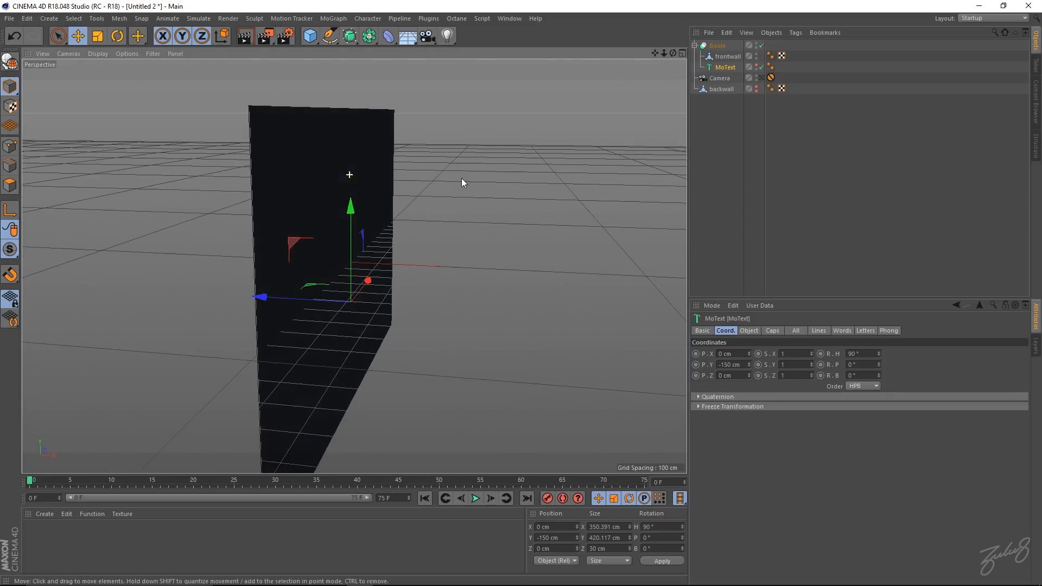
- Take MoText out of the Boole and shift it along X to about 16.3 cm so it passes through the front wall
left_click_drag(723, 67, 715, 75)
left_click_drag(442, 142, 403, 172, "alt")
left_click(757, 65)
left_click_drag(450, 140, 388, 184, "alt")
left_click_drag(269, 297, 269, 296)
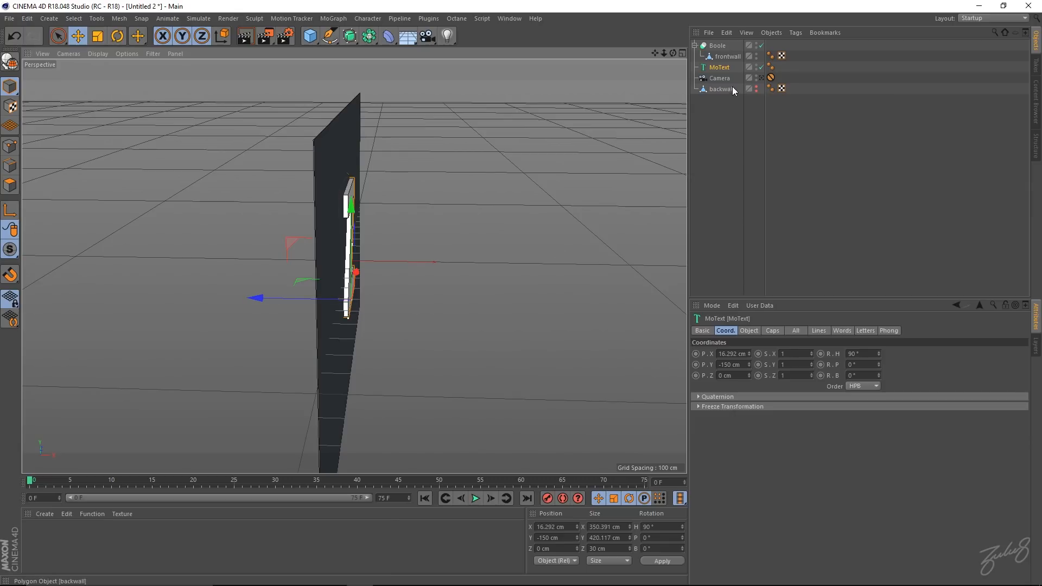
- Set the depth of the Z MoText to 50 cm
left_click(749, 330)
left_click(759, 353)
type("50")
key("Return")
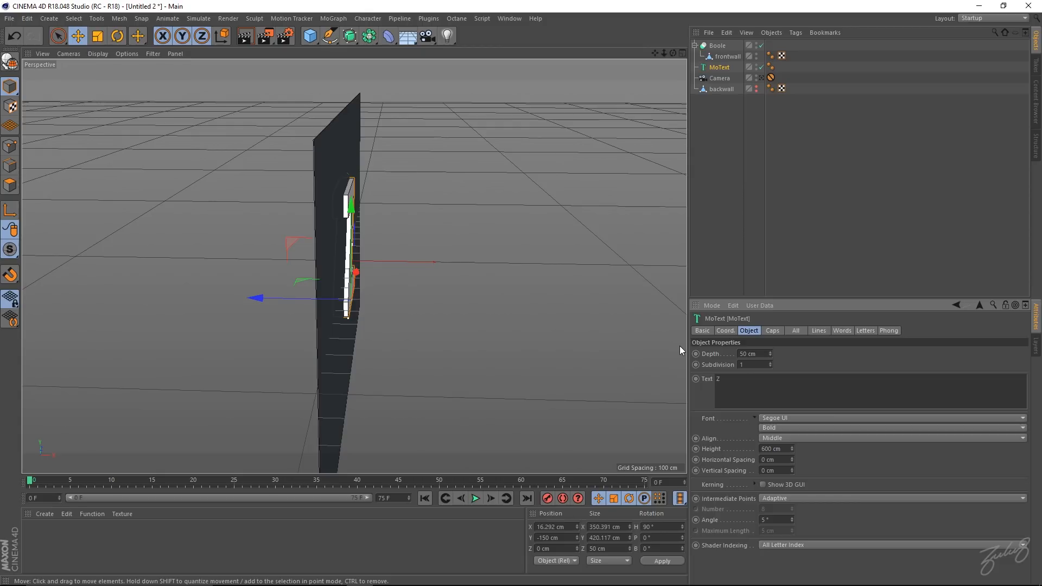
- Move MoText back into the Boole below frontwall and check the Z cutout from the front
left_click(728, 119)
left_click_drag(719, 67, 723, 58)
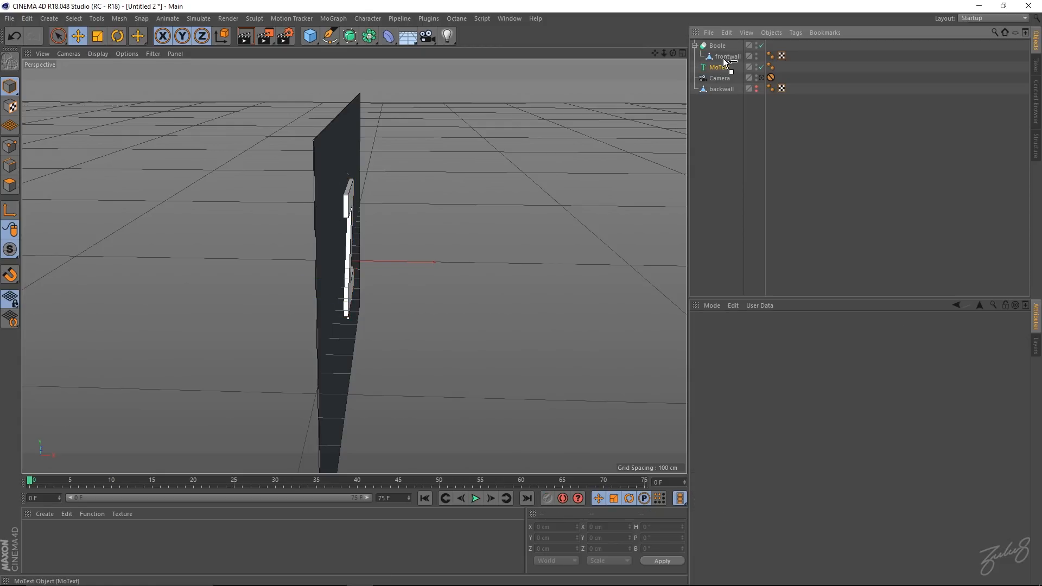
left_click_drag(426, 204, 386, 217, "alt")
scroll(454, 211, "up", 4)
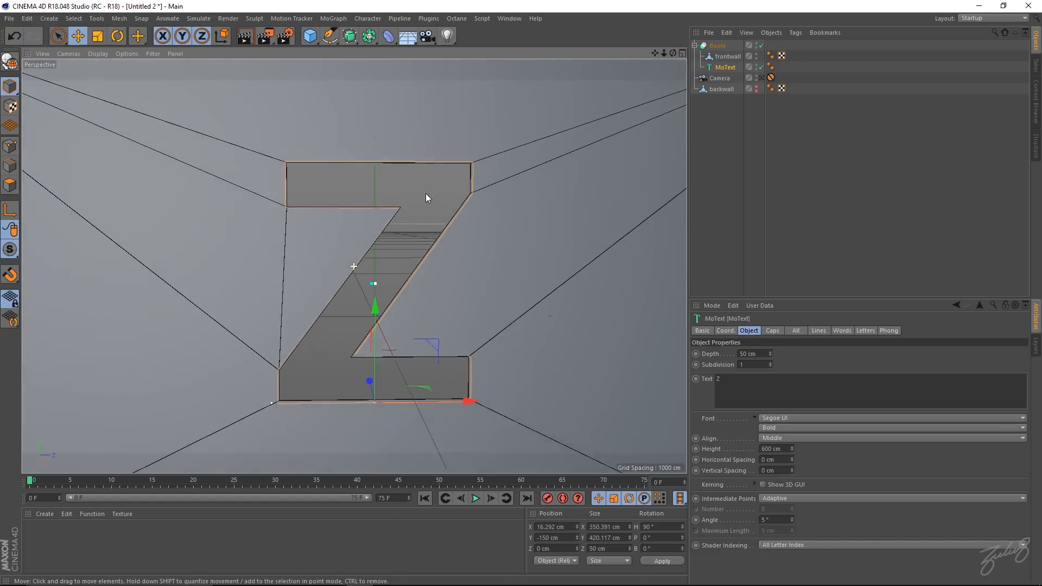
- Look through the scene camera again and check the NIKE iD letter reference on Behance in Chrome before returning to Cinema 4D
left_click(762, 78)
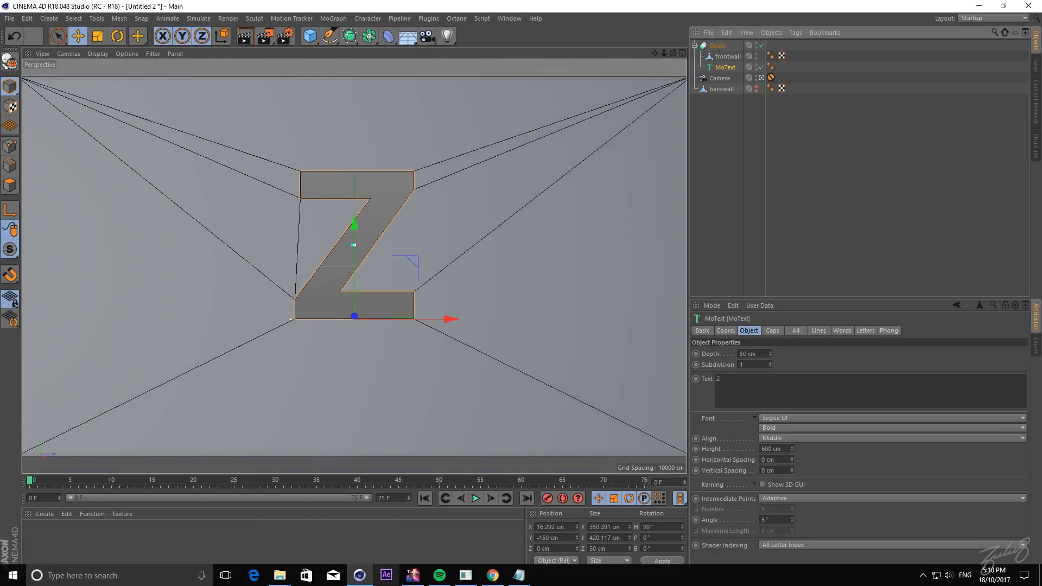
left_click(492, 575)
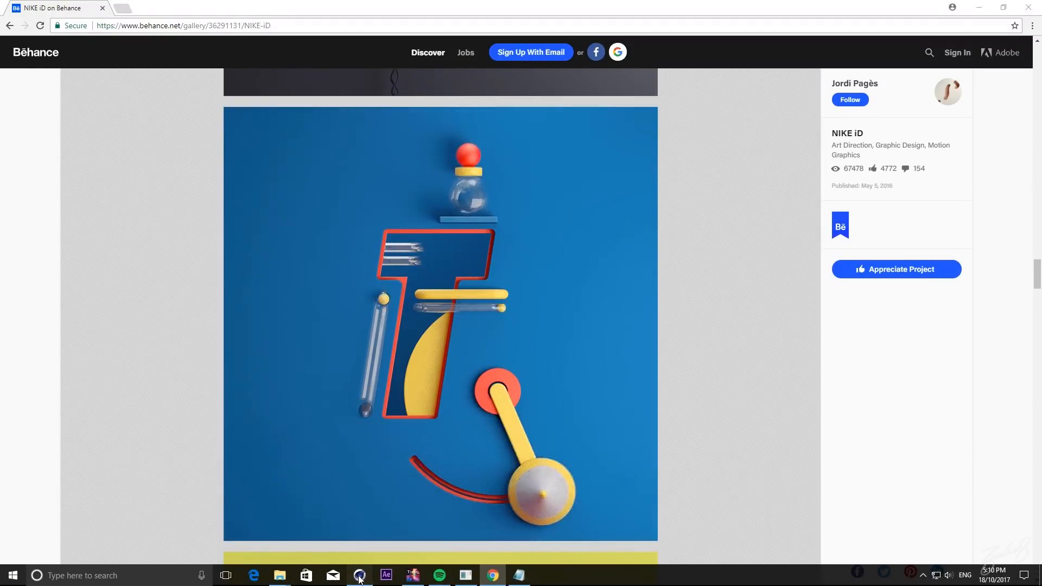
left_click(359, 577)
- Duplicate the Boole together with its frontwall and MoText children at the end of the object list
left_click(729, 55)
left_click(719, 47)
right_click(721, 47)
left_click(711, 45)
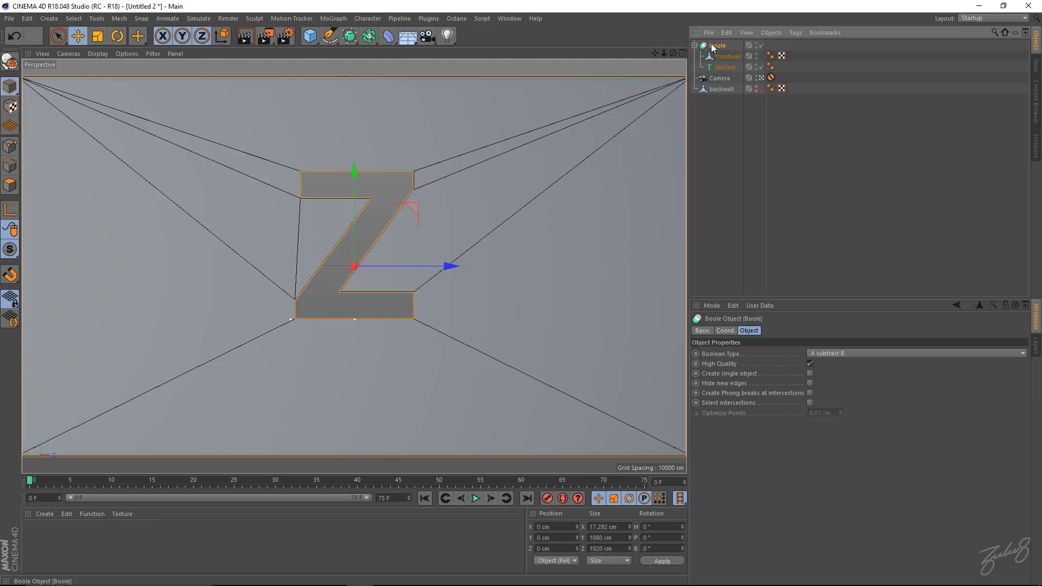
left_click_drag(723, 123, 722, 128, "ctrl")
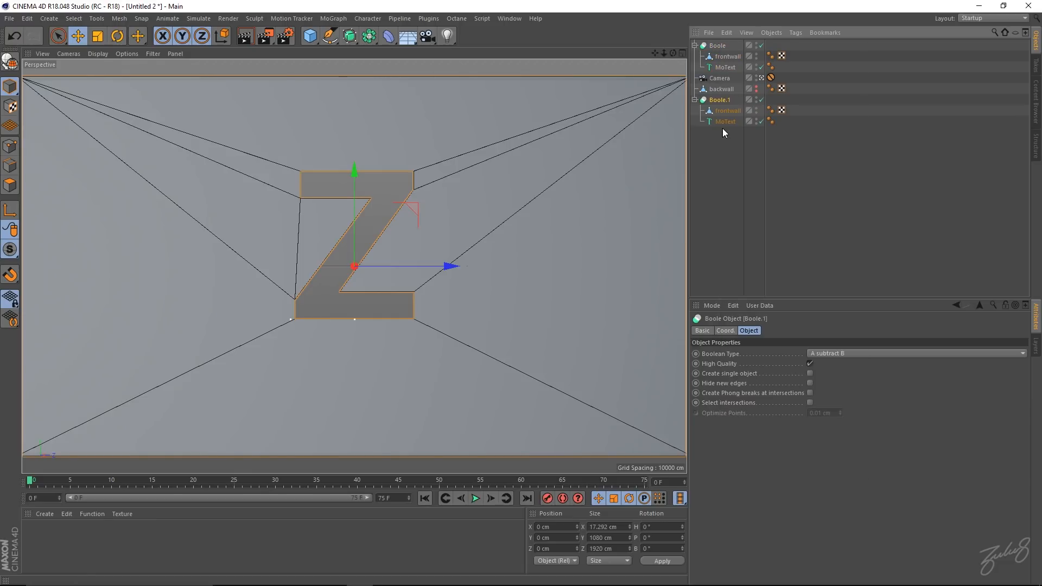
- Apply Current State to Object to the duplicated Boole.1 and delete its original generator version
right_click(718, 99)
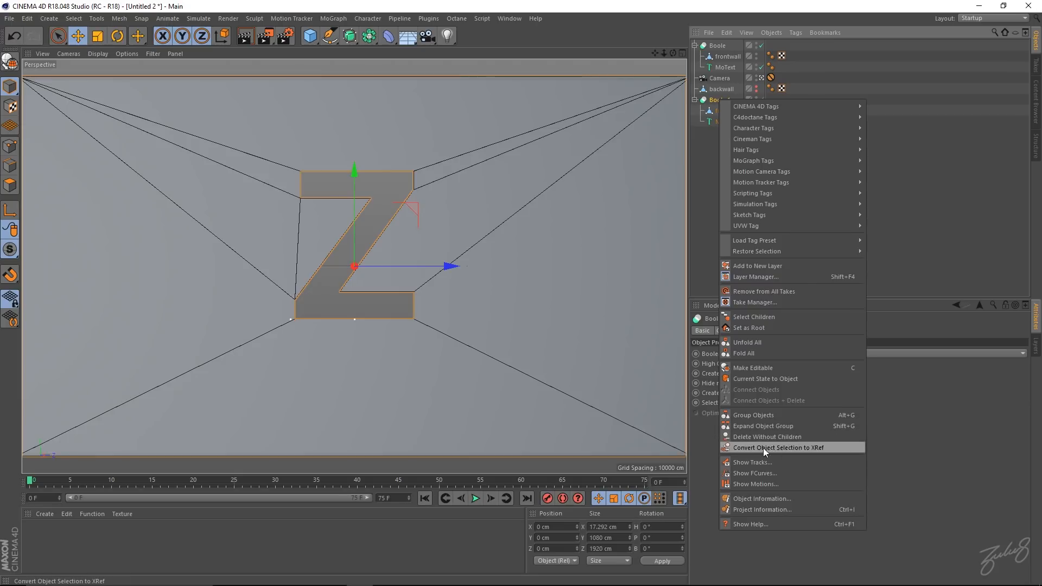
left_click(769, 382)
left_click(719, 132)
left_click(719, 100)
key("Delete")
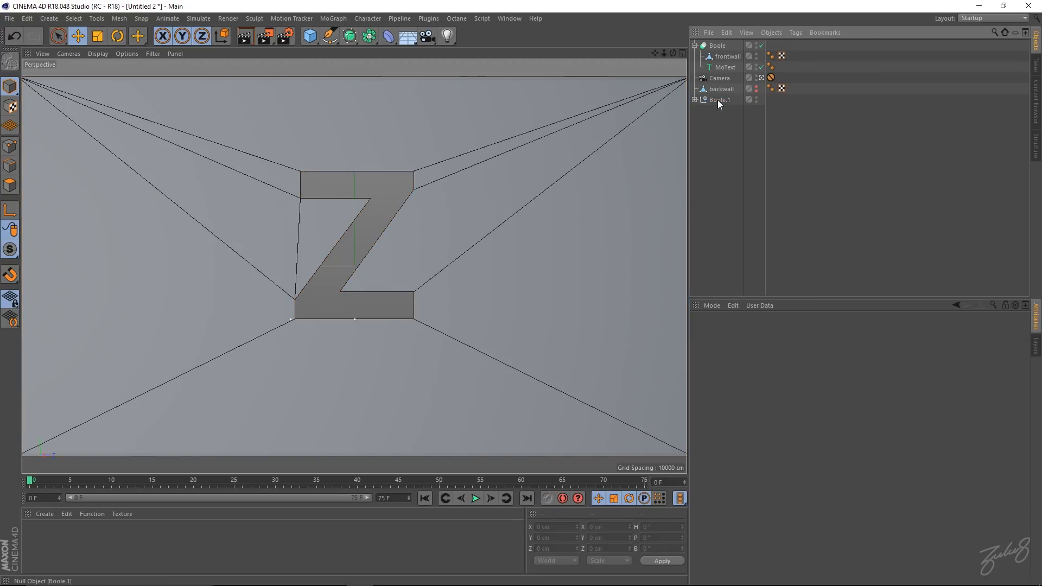
- Add a Connect object and place the converted Boole.1 group with its children inside it
left_click(717, 100)
left_click(694, 100)
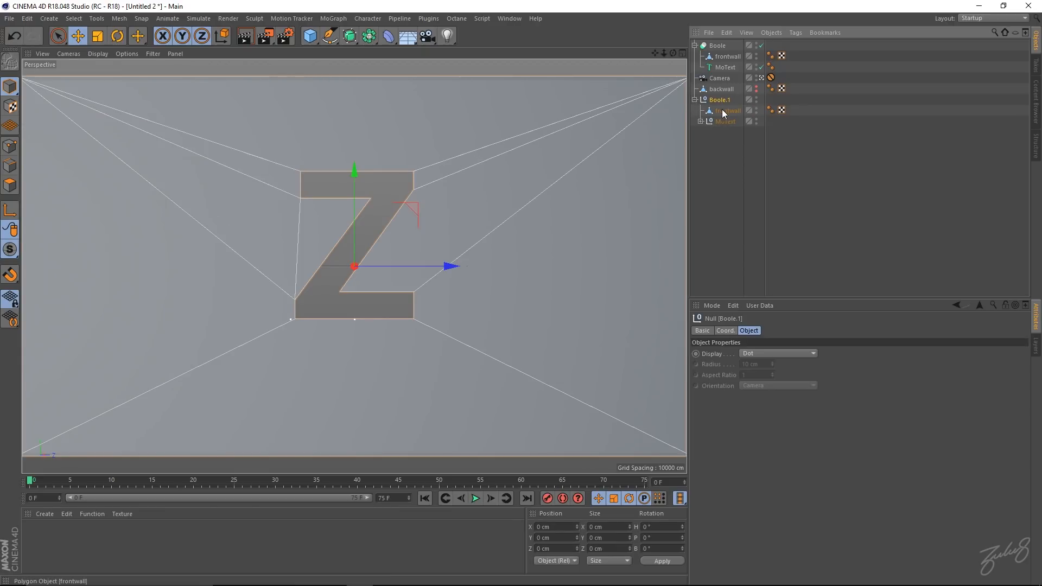
left_click(376, 37)
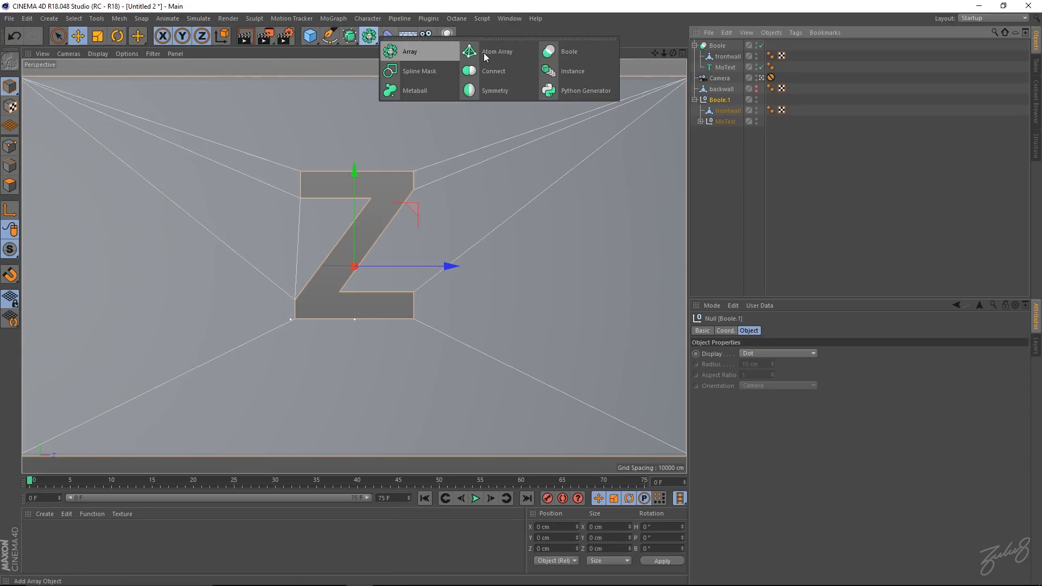
left_click(485, 70)
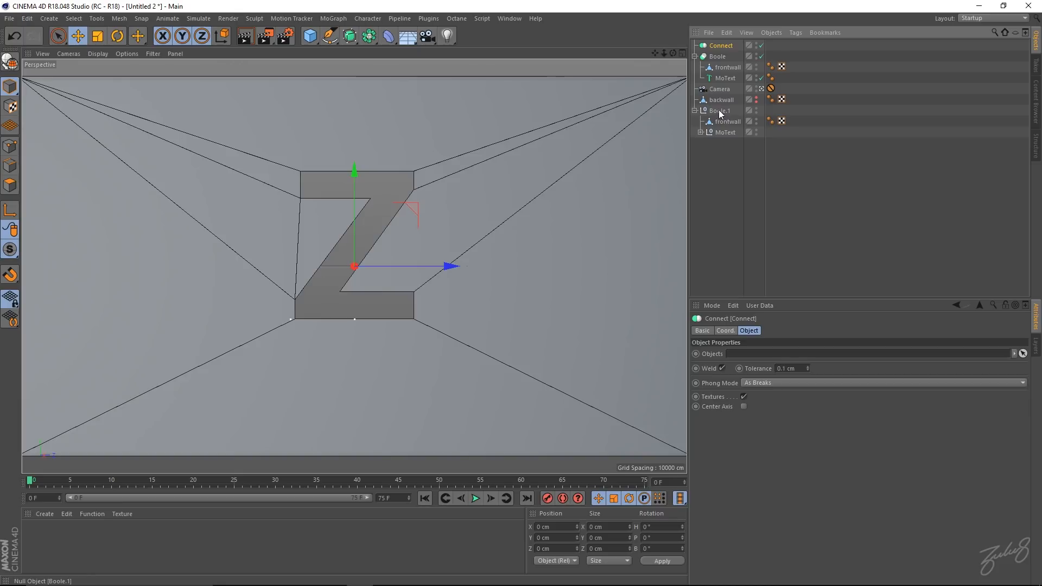
left_click_drag(729, 50, 727, 49)
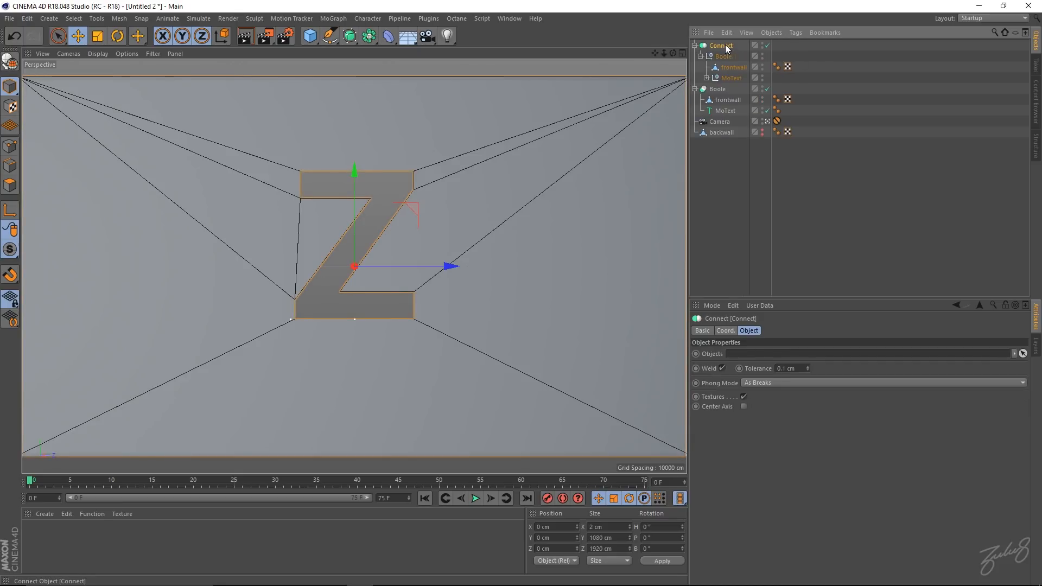
- Make the Connect object editable and rename it Innerfrontwall
key("c")
double_click(721, 46)
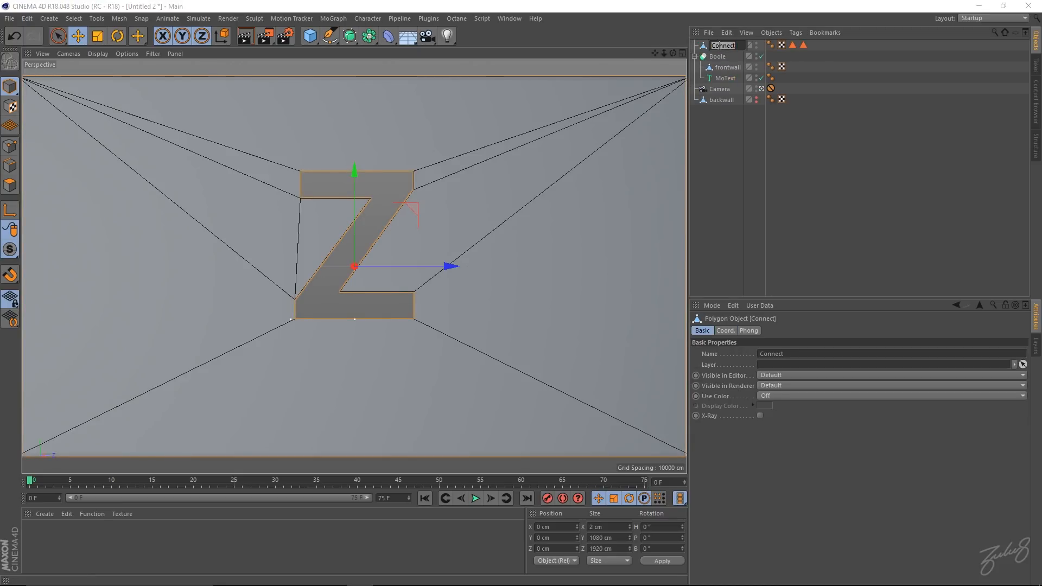
key("BackSpace")
key("Return")
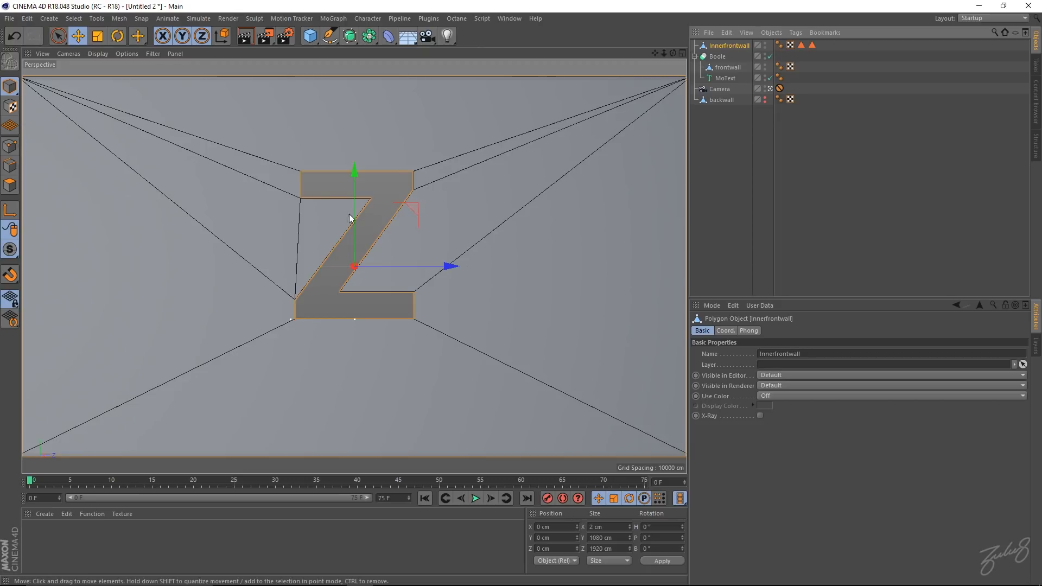
- Leave the camera view, move Innerfrontwall along X to about -22.8 cm and delete its Phong tag
left_click(770, 89)
left_click_drag(458, 249, 335, 315, "alt")
right_click_drag(417, 205, 573, 210, "alt")
mouse_move(454, 197)
left_mouse_down("alt")
mouse_move(385, 210)
mouse_move(441, 199)
mouse_move(452, 214)
left_mouse_up("alt")
left_click(779, 45)
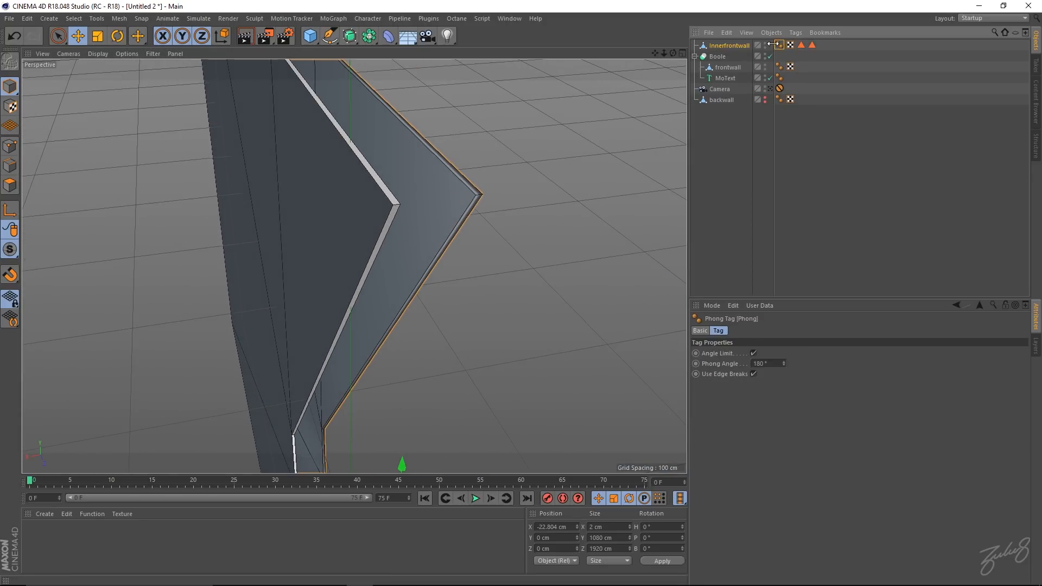
key("Delete")
- Select the short edge at the upper corner of Innerfrontwall's Z cutout in edge mode and inspect the cutout's rim
left_click_drag(425, 130, 503, 177, "alt")
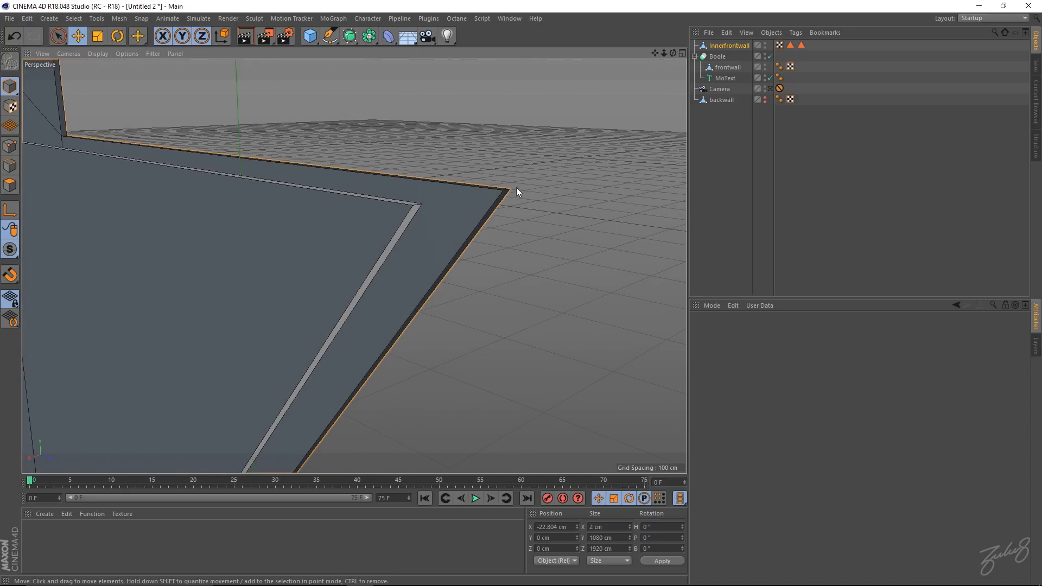
left_click_drag(497, 197, 469, 202, "alt")
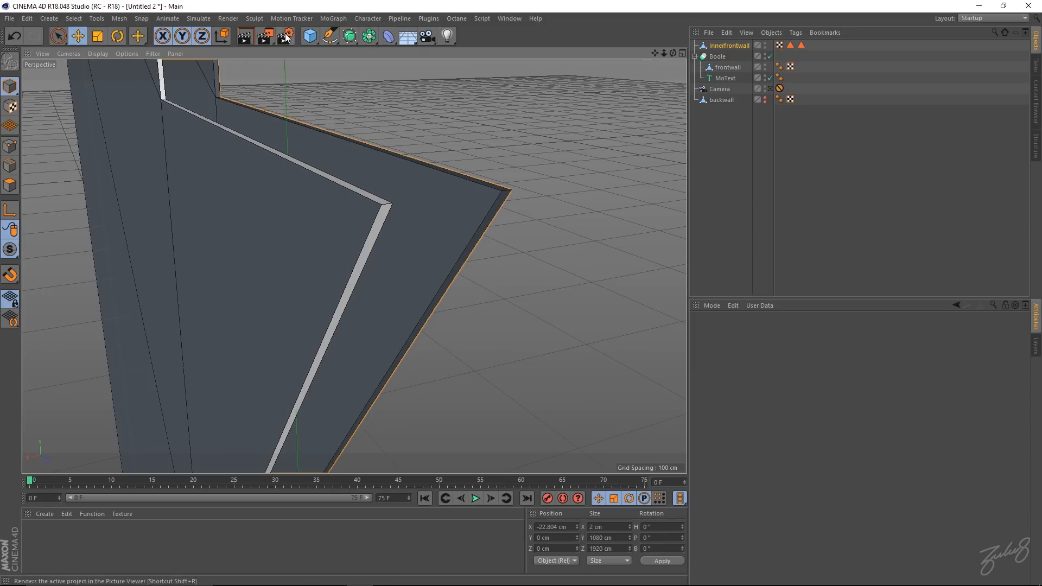
left_click(11, 166)
left_click(507, 190)
right_click_drag(465, 219, 432, 214, "alt")
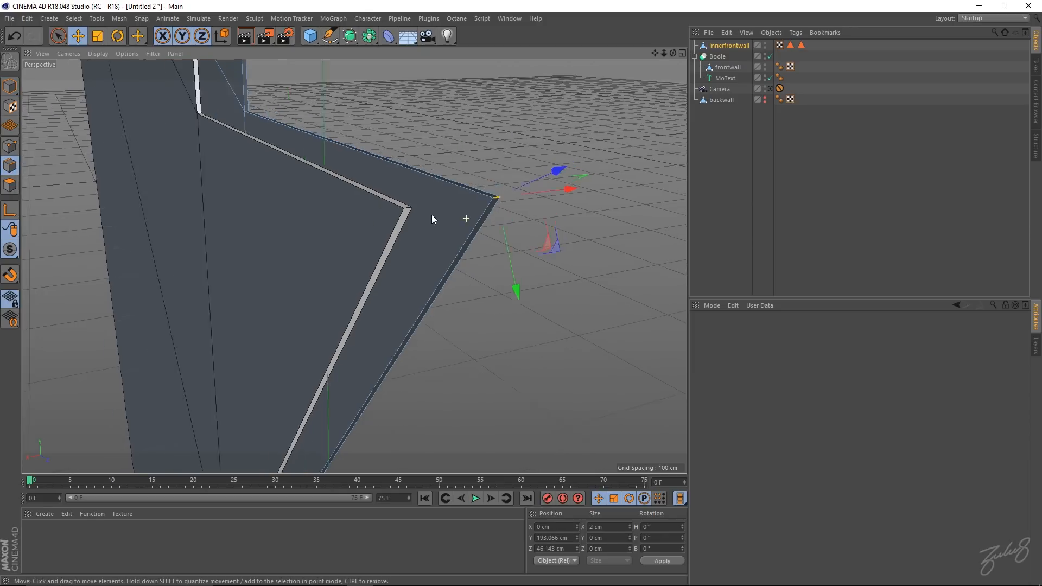
left_click_drag(431, 214, 346, 275, "alt")
middle_click_drag(346, 275, 367, 171, "alt")
left_click_drag(458, 232, 636, 213, "alt")
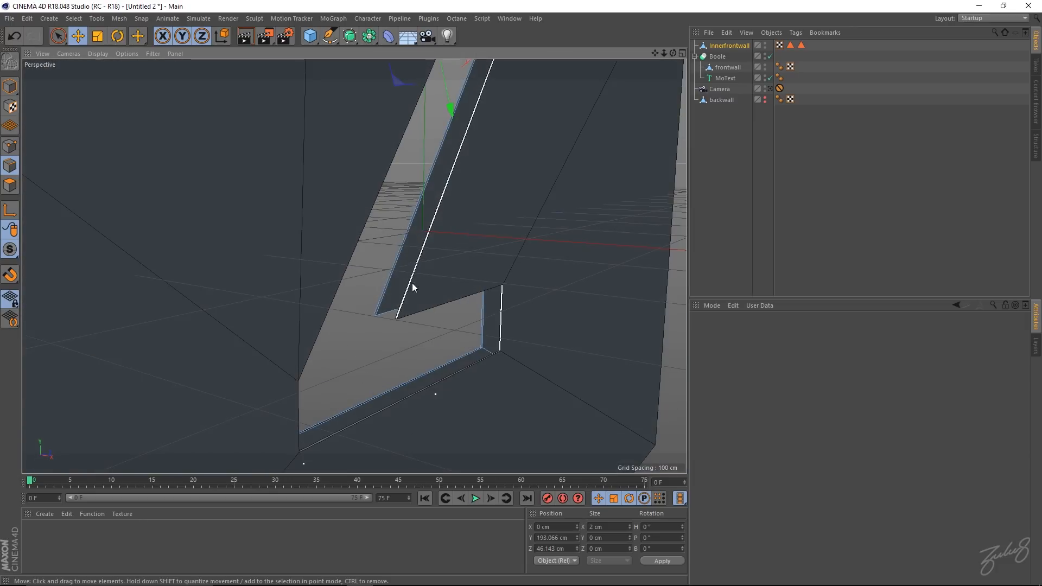
right_click_drag(377, 303, 438, 299, "alt")
left_click_drag(415, 283, 403, 284, "alt")
- Loop-select the polygons forming the inner rim of the Z cutout on Innerfrontwall in polygon mode
key("u")
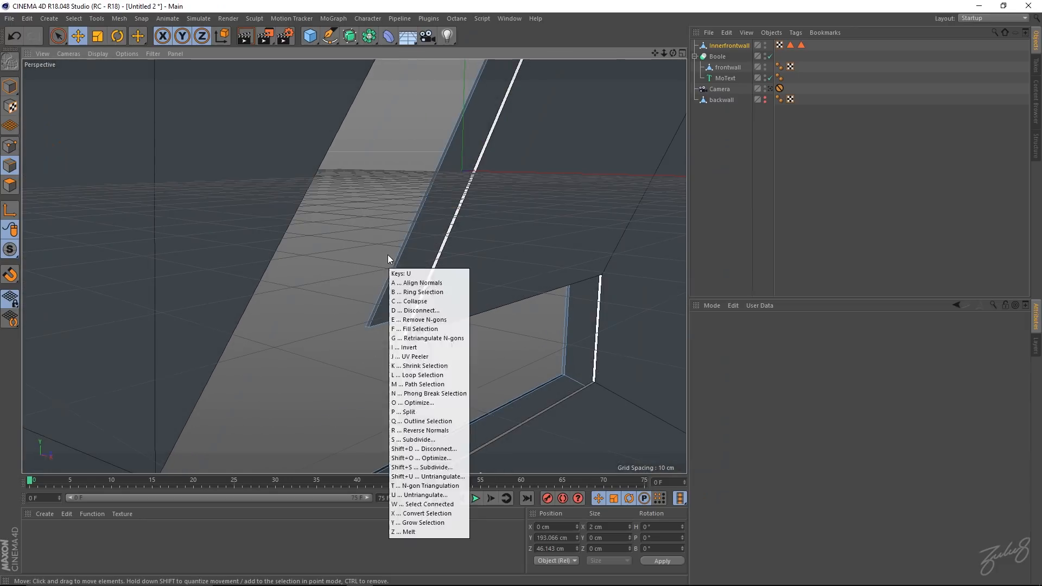
key("l")
left_click(364, 326)
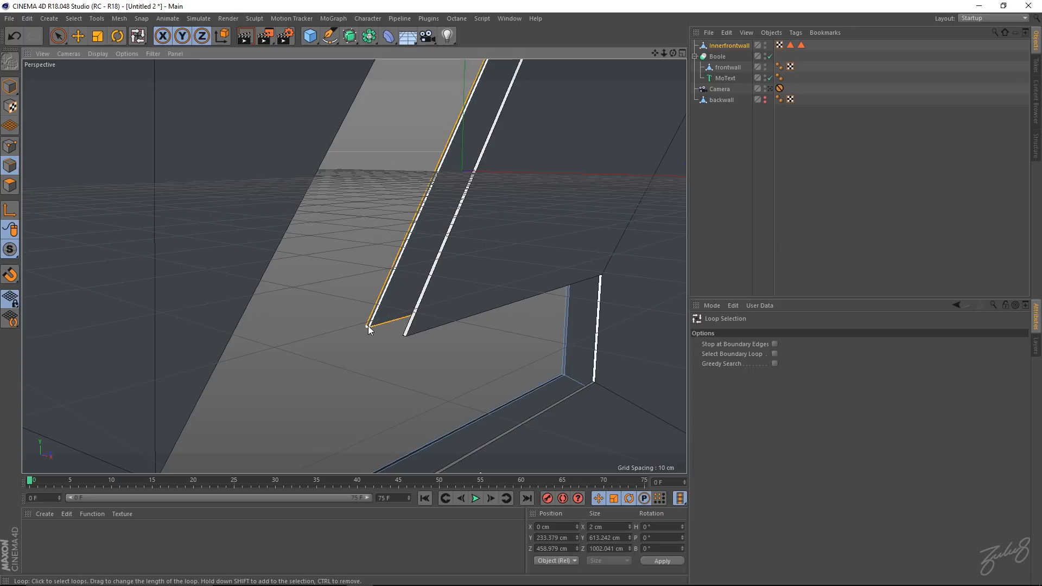
left_click(12, 183)
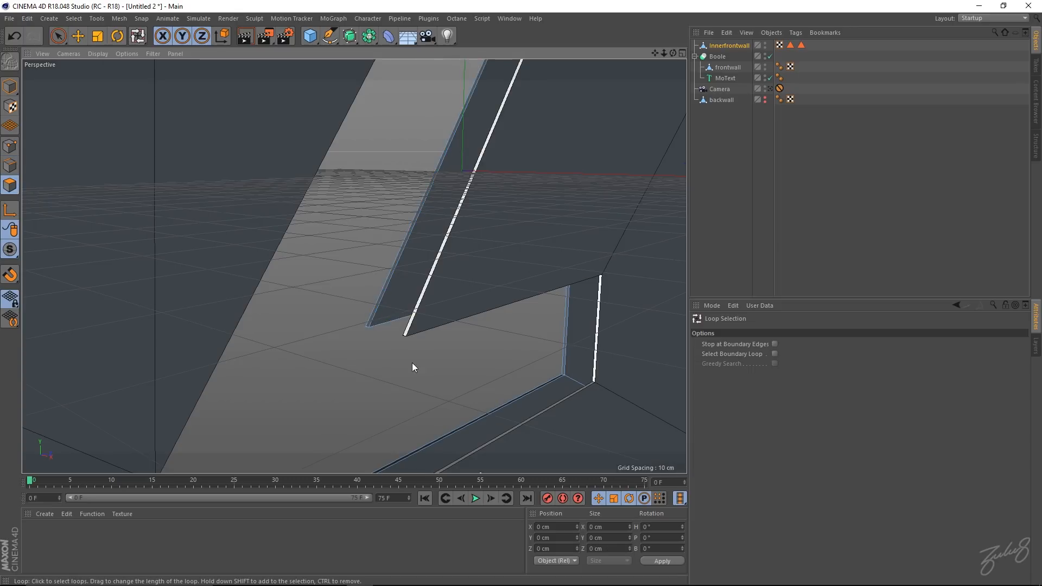
left_click(369, 326)
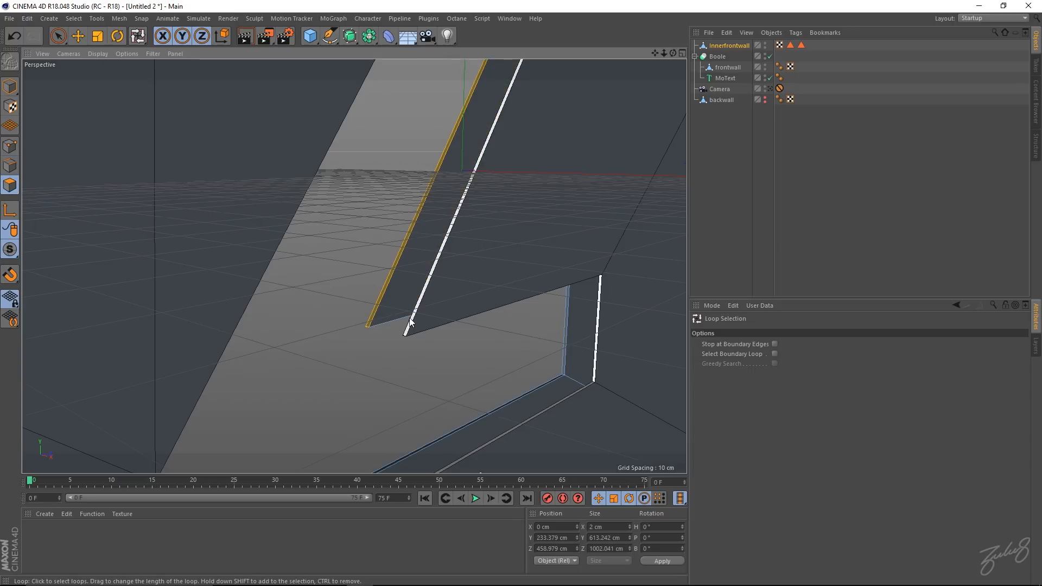
scroll(412, 323, "down", 1)
left_click(547, 373)
scroll(460, 249, "up", 2)
- Extrude the selected rim polygons of the Z cutout inward by about 13.8 cm
key("t")
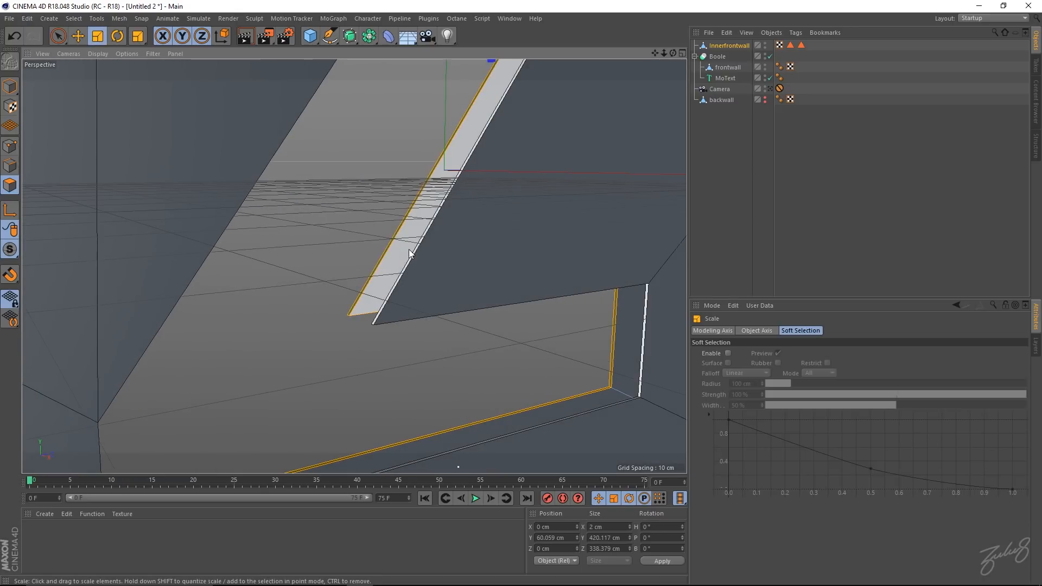
right_click(394, 238)
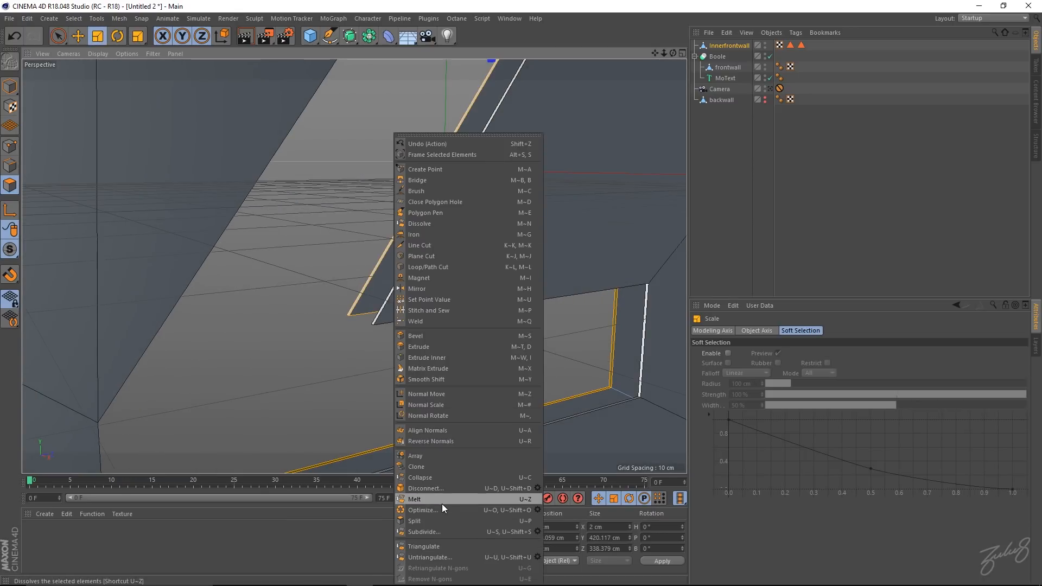
left_click(431, 345)
left_click_drag(385, 323, 458, 467)
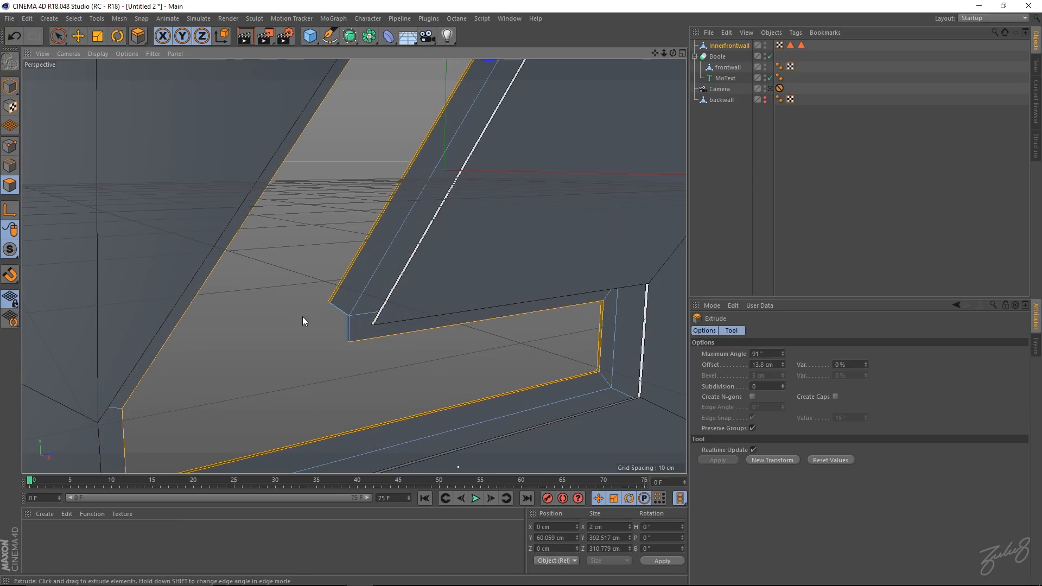
- Undo the rim extrusion and loop selection on Innerfrontwall and return to Live Selection in edge mode
left_click_drag(302, 316, 314, 298, "alt")
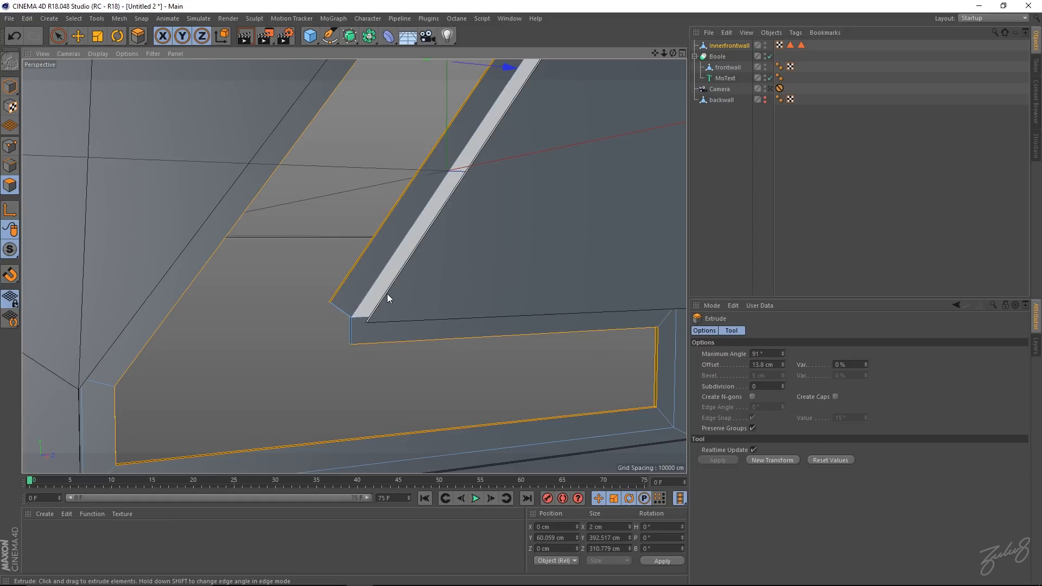
key("ctrl+z")
key("ctrl+z")
key("ctrl+z")
left_click_drag(327, 219, 287, 210, "alt")
key("space")
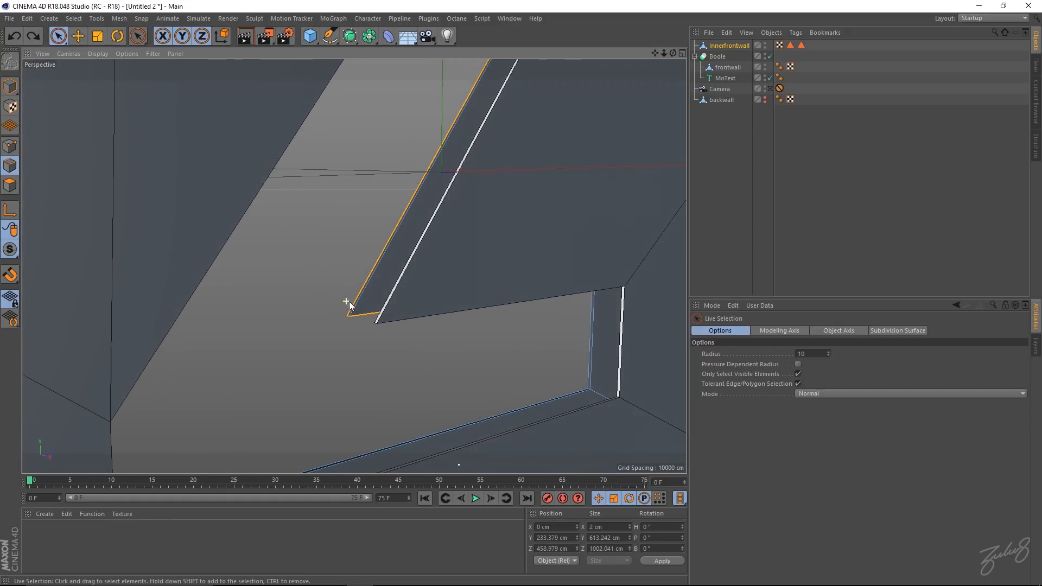
- Select the short depth edge at the lower inner corner of the Z cutout using Live Selection with radius 1
scroll(349, 305, "up", 2)
left_click_drag(389, 324, 420, 300, "alt")
left_click(356, 343)
left_click(357, 340)
right_click_drag(420, 300, 288, 227, "alt")
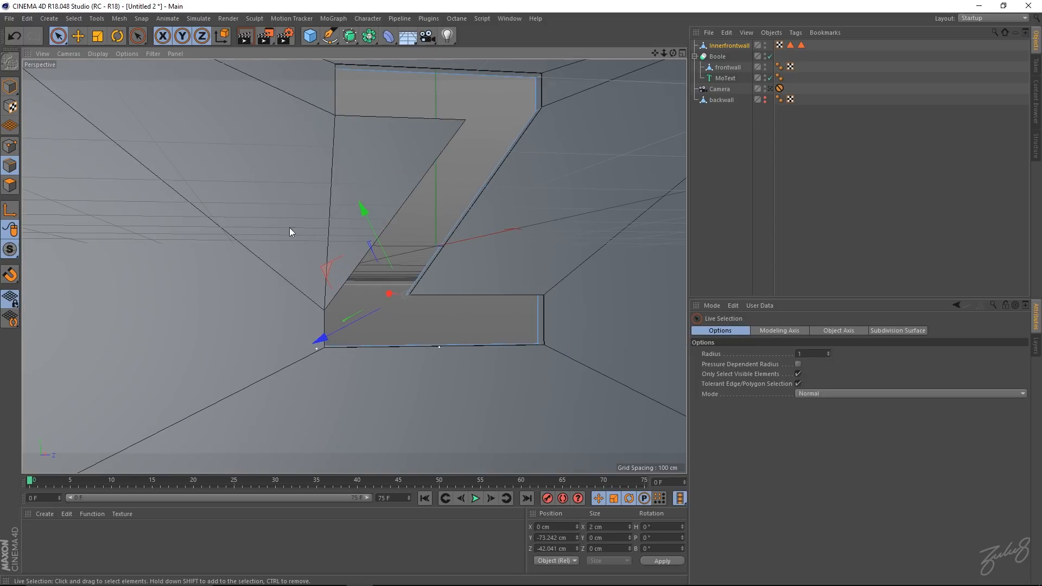
- Add the short depth edge at the upper inner corner of the Z cutout to the edge selection
middle_click_drag(348, 187, 242, 295, "alt")
left_click_drag(242, 295, 355, 237, "alt")
right_click_drag(362, 230, 602, 256, "alt")
mouse_move(389, 230)
left_mouse_down("alt")
mouse_move(333, 240)
mouse_move(392, 236)
left_mouse_up("alt")
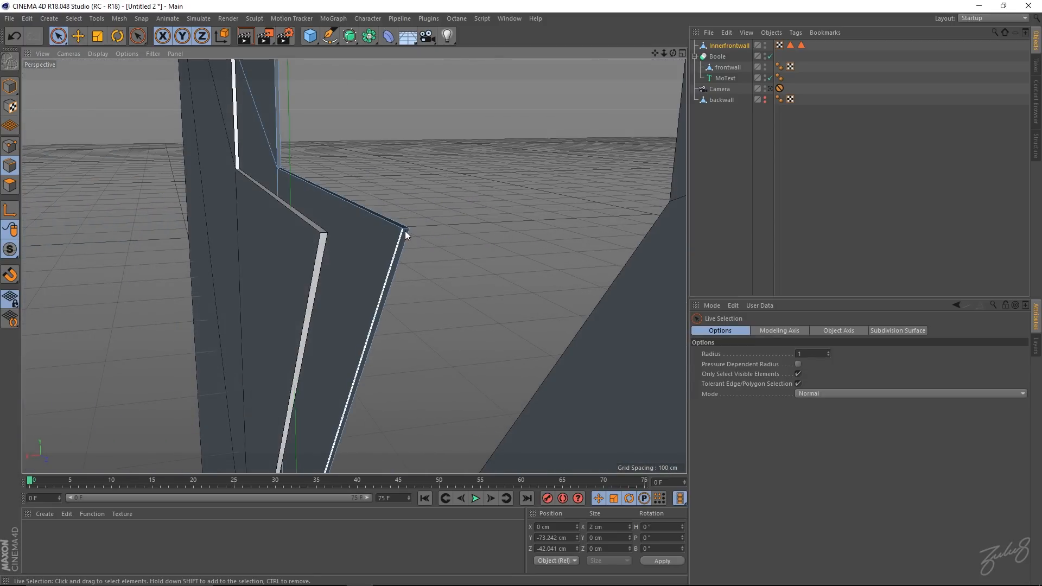
left_click(405, 229)
mouse_move(354, 266)
left_mouse_down("alt")
mouse_move(262, 261)
mouse_move(346, 266)
left_mouse_up("alt")
middle_click_drag(449, 257, 391, 210, "alt")
left_click(392, 212)
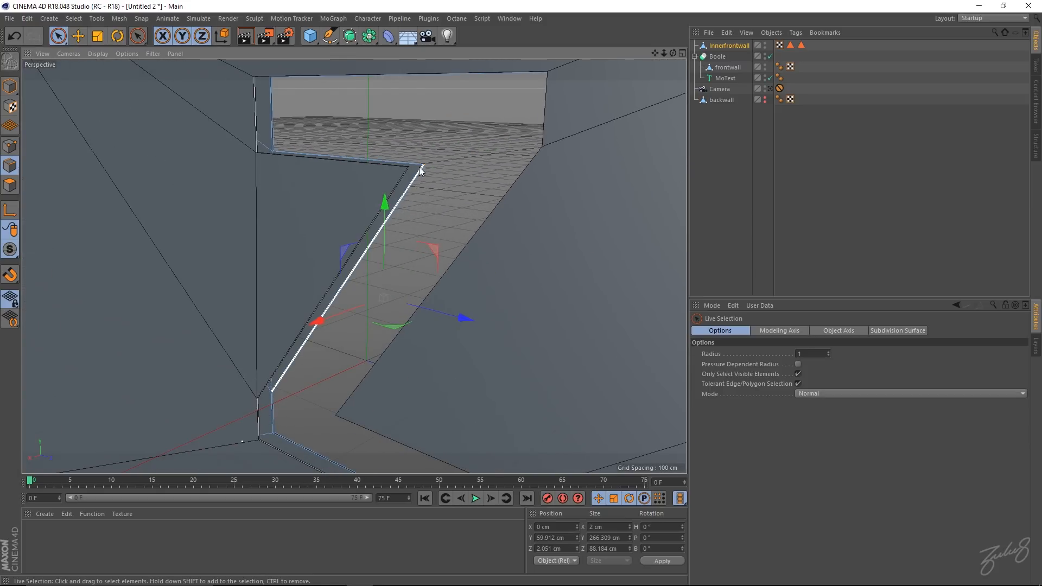
- Bevel the two selected inner corner edges with a 2 cm offset and subdivision 2
right_click(419, 168)
left_click(447, 399)
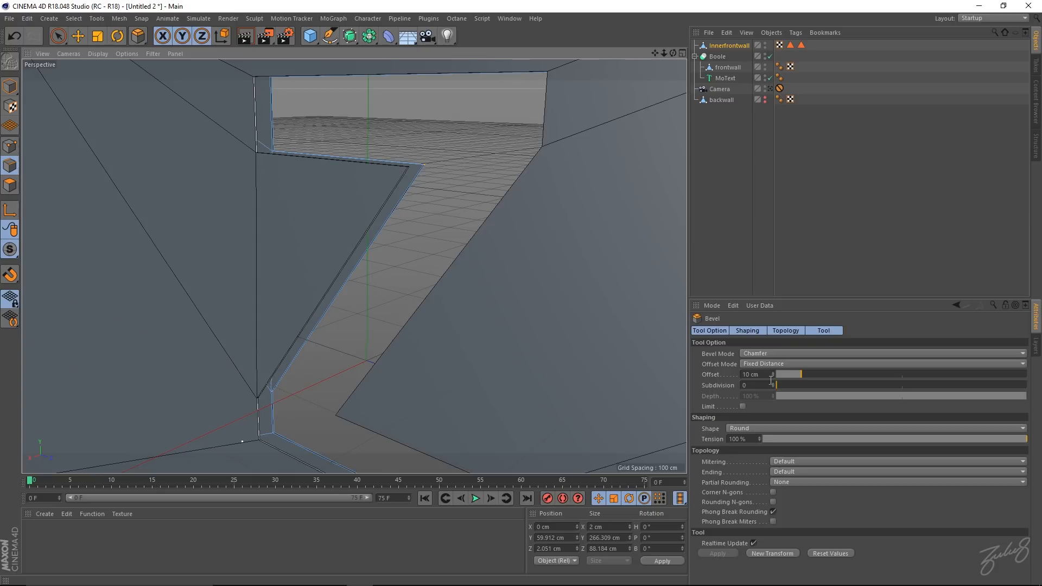
left_click_drag(771, 376, 734, 375)
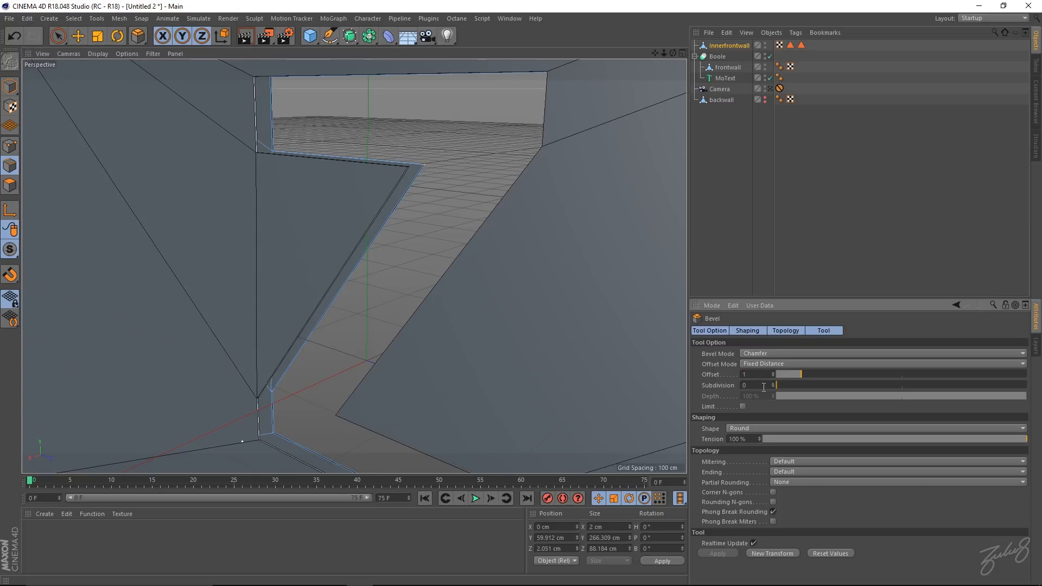
scroll(422, 165, "up", 5)
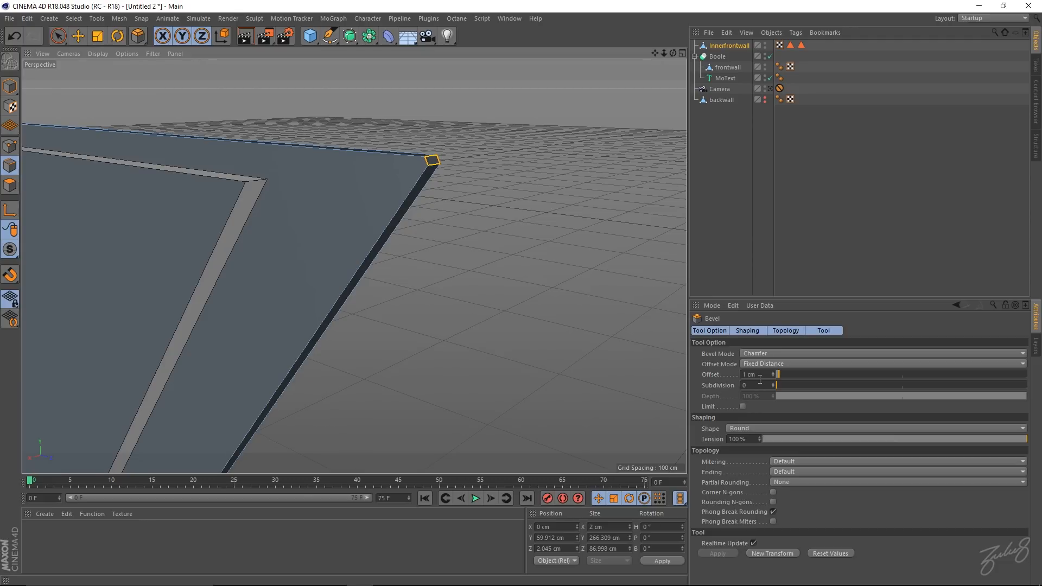
left_click_drag(765, 376, 732, 377)
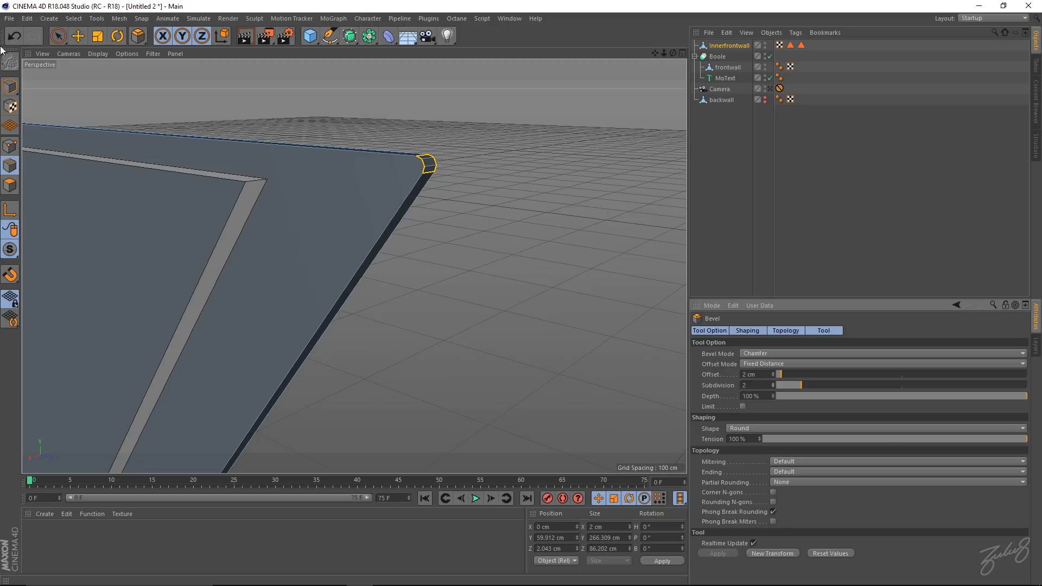
- Loop-select the polygons forming the rim of the Z cutout, including the bevelled corners, in polygon mode
left_click(59, 38)
right_click_drag(386, 199, 278, 214, "alt")
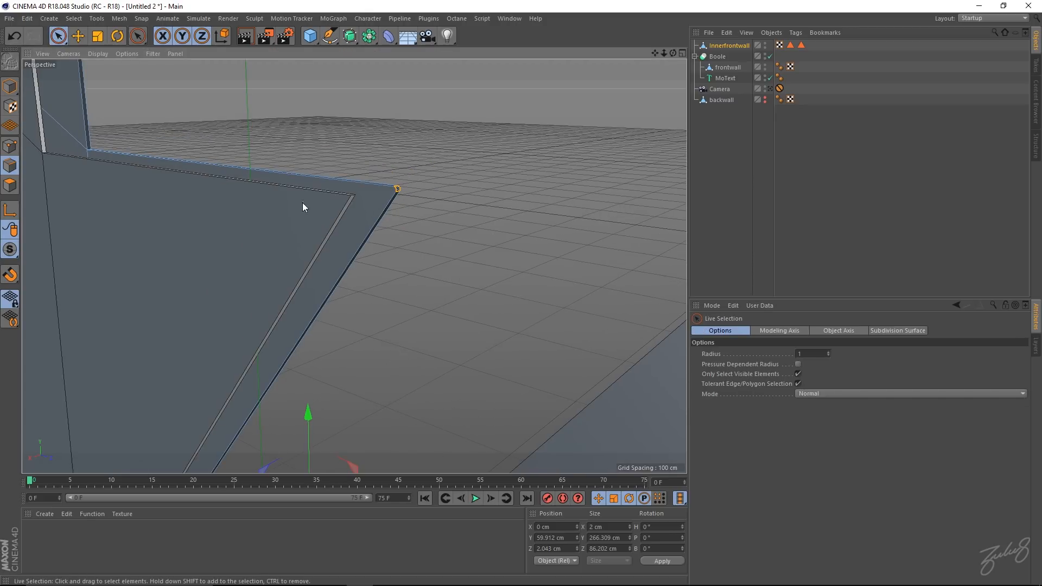
left_click_drag(348, 195, 108, 181, "alt")
left_click(10, 185)
left_click(346, 210)
left_click_drag(346, 211, 356, 211, "alt")
key("u")
key("l")
left_click(378, 196)
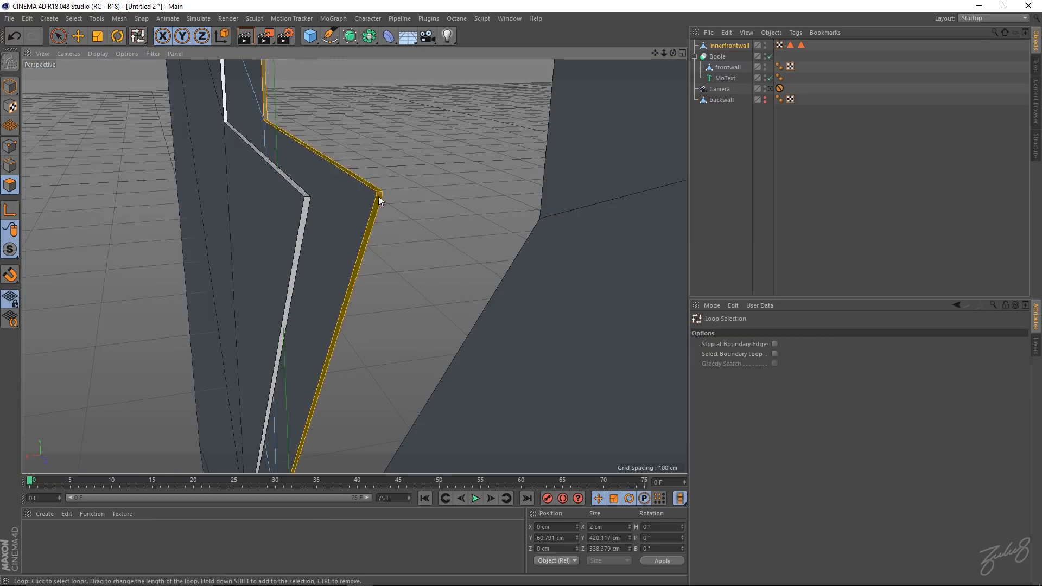
- Extrude the selected rim polygons inward to form a border around the Z cutout
right_click(356, 275)
left_click(379, 348)
left_click_drag(379, 348, 528, 262, "alt")
right_click_drag(552, 249, 613, 263, "alt")
left_click_drag(575, 257, 601, 257)
left_click_drag(500, 240, 562, 257, "alt")
left_click(730, 44)
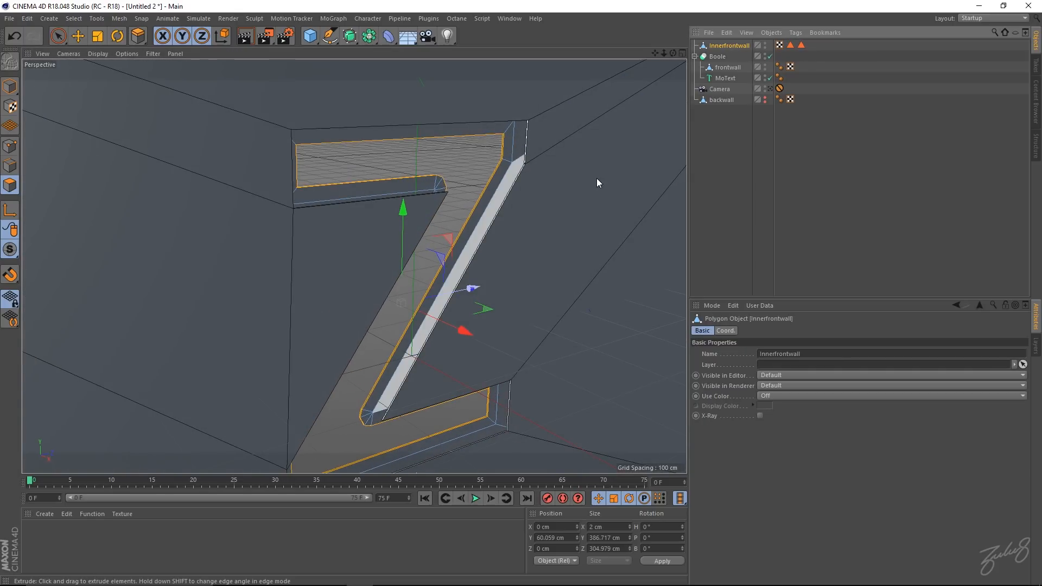
key("e")
left_click_drag(460, 336, 470, 340)
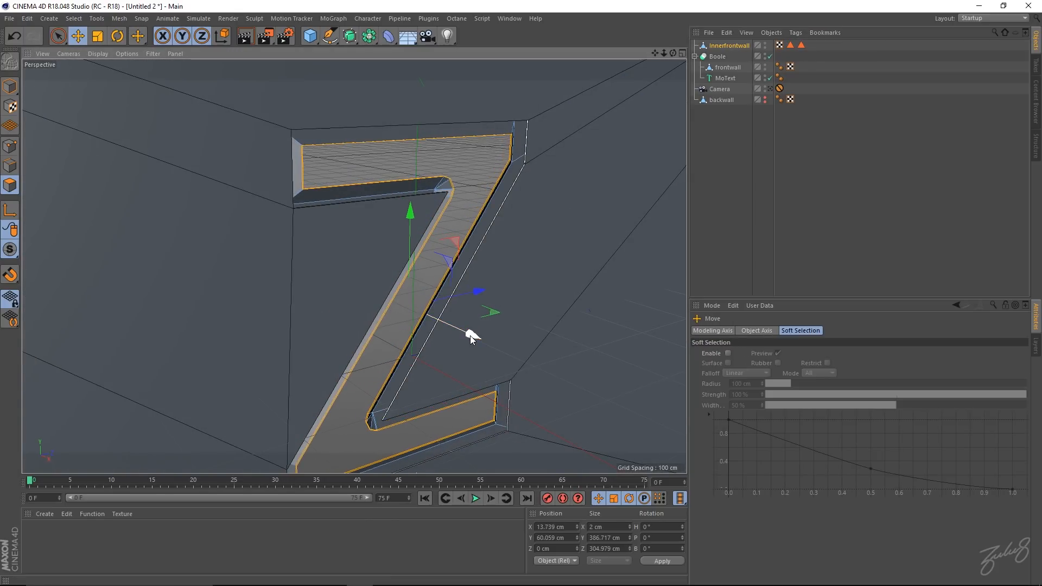
key("ctrl+z")
- Move the whole Innerfrontwall object along X to about -3.5 cm in model mode
left_click(10, 87)
left_click_drag(393, 295, 417, 301, "alt")
right_click_drag(448, 249, 527, 253, "alt")
left_click_drag(441, 307, 462, 355, "alt")
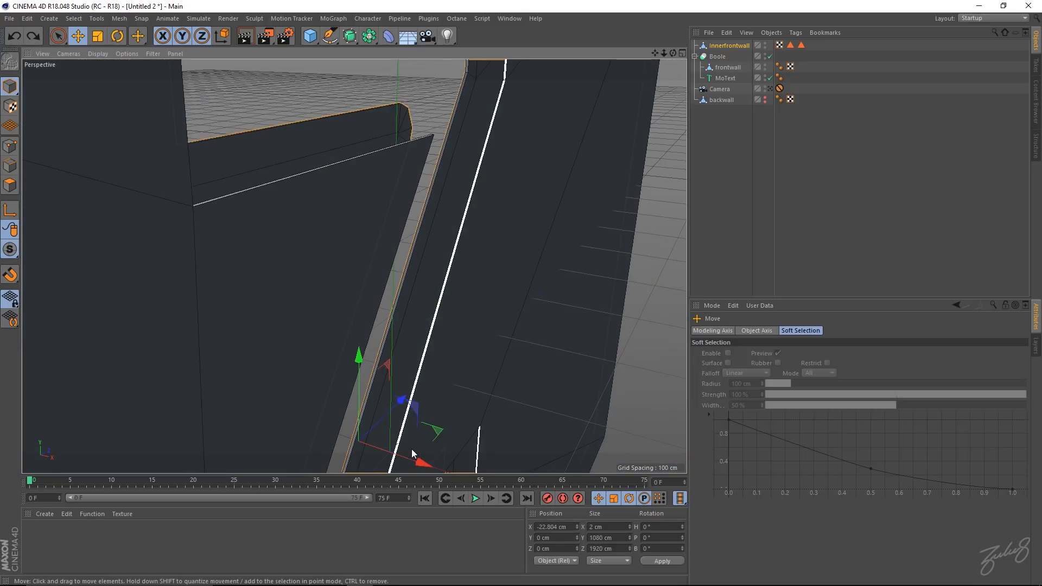
left_click_drag(422, 463, 451, 468)
left_click_drag(423, 271, 466, 277, "alt")
left_click_drag(473, 465, 220, 218)
right_click_drag(383, 184, 304, 191, "alt")
middle_click_drag(342, 186, 299, 210, "alt")
left_click_drag(329, 250, 316, 252, "alt")
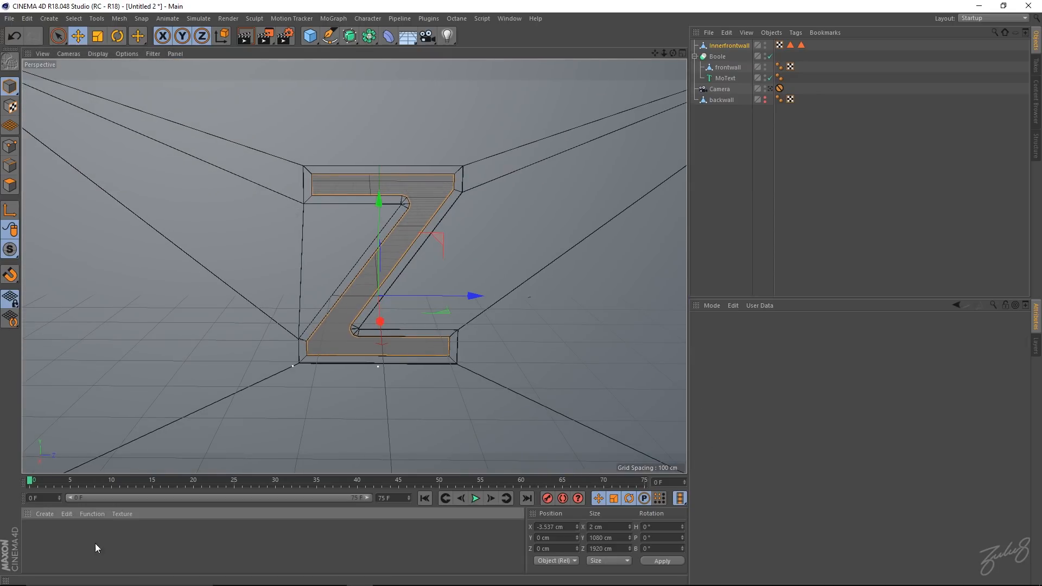
- Create a blue material (H 207°, S 73%, V 83%) matching the Behance reference and apply it to frontwall
double_click(73, 544)
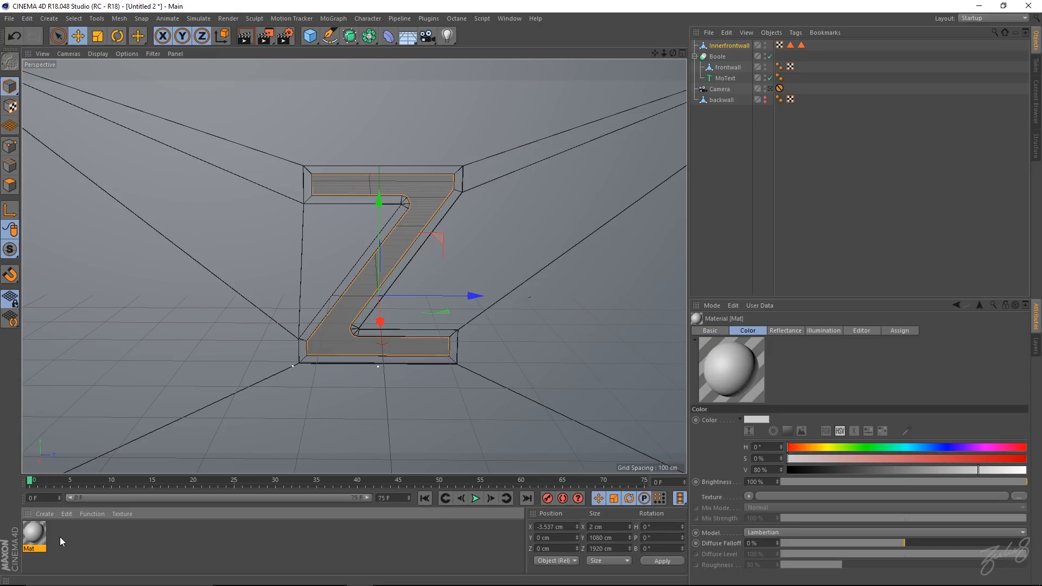
double_click(31, 532)
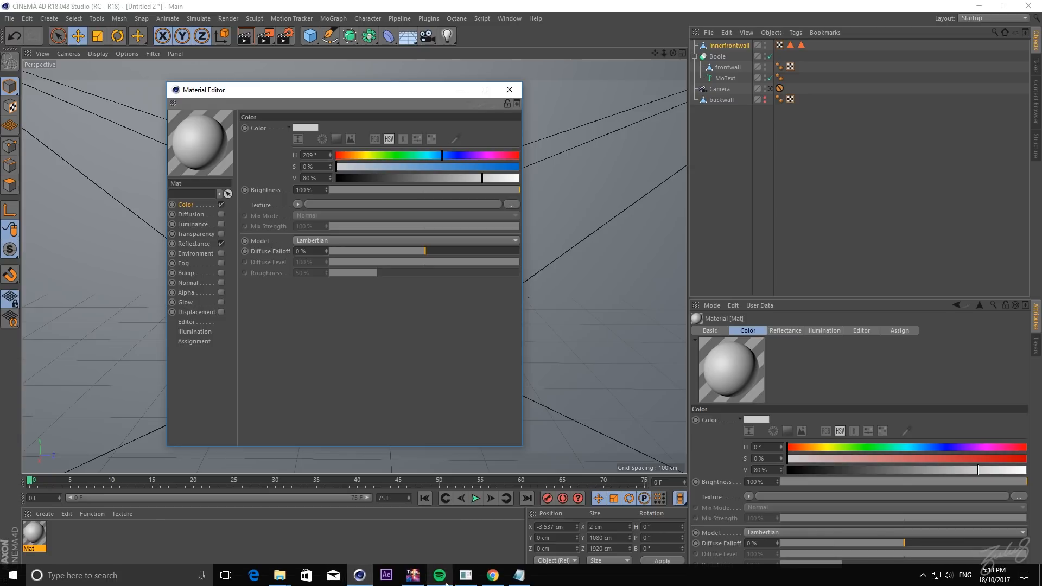
left_click(492, 575)
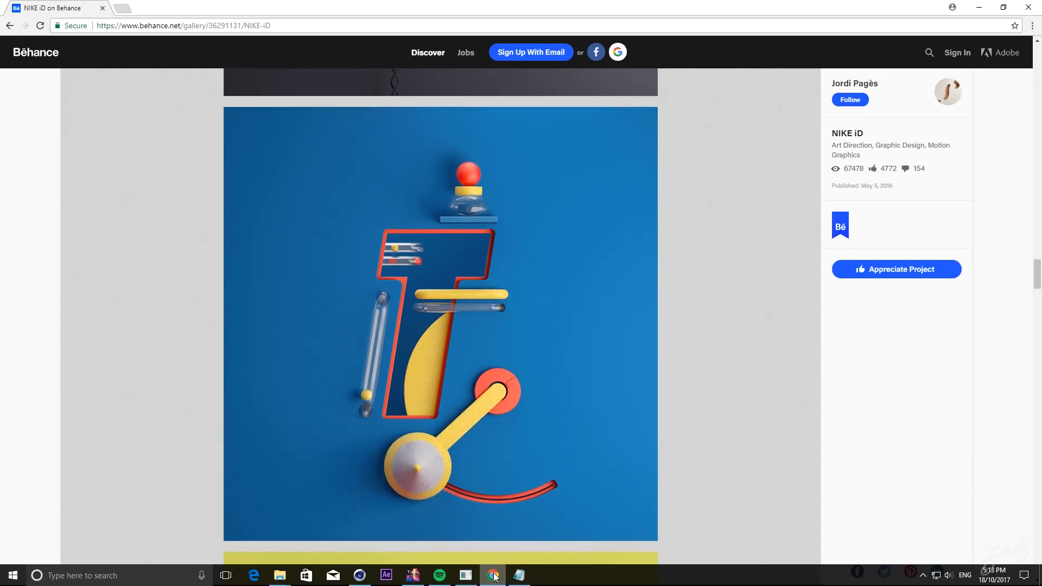
left_click(359, 575)
left_click_drag(438, 154, 471, 169)
left_click(453, 168)
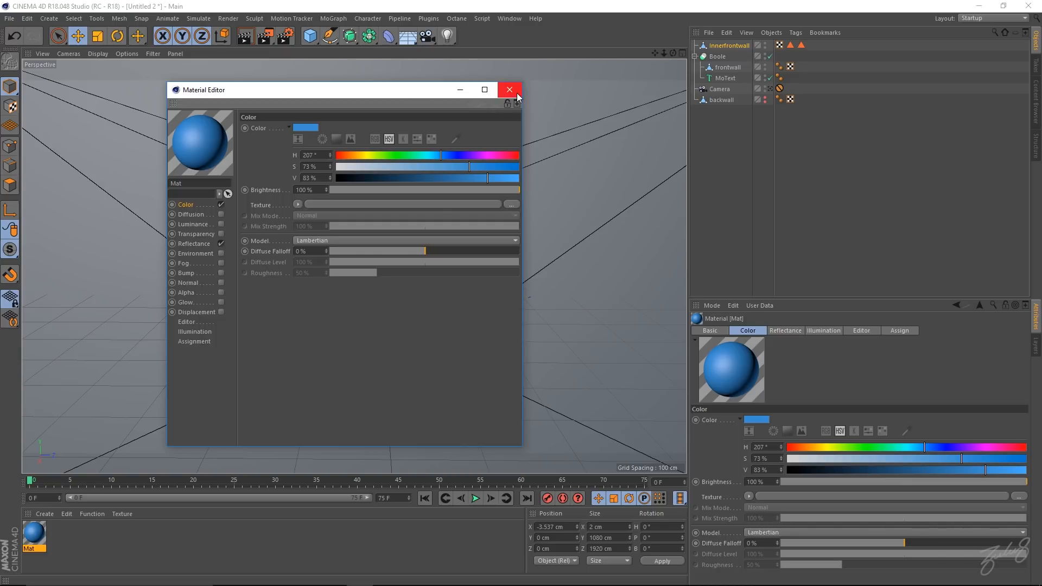
left_click(515, 92)
left_click_drag(37, 536, 578, 96)
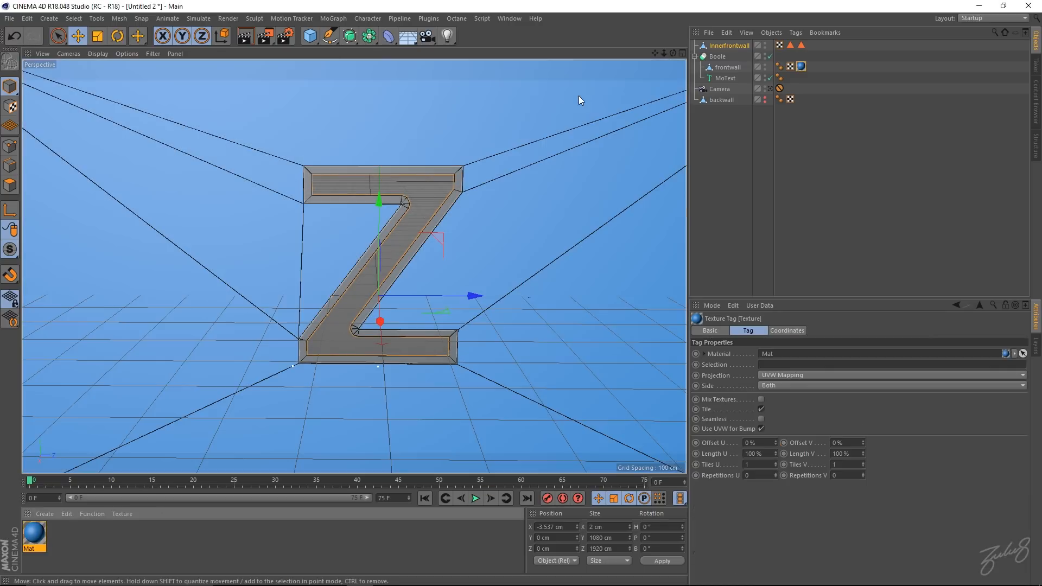
scroll(460, 223, "up", 3)
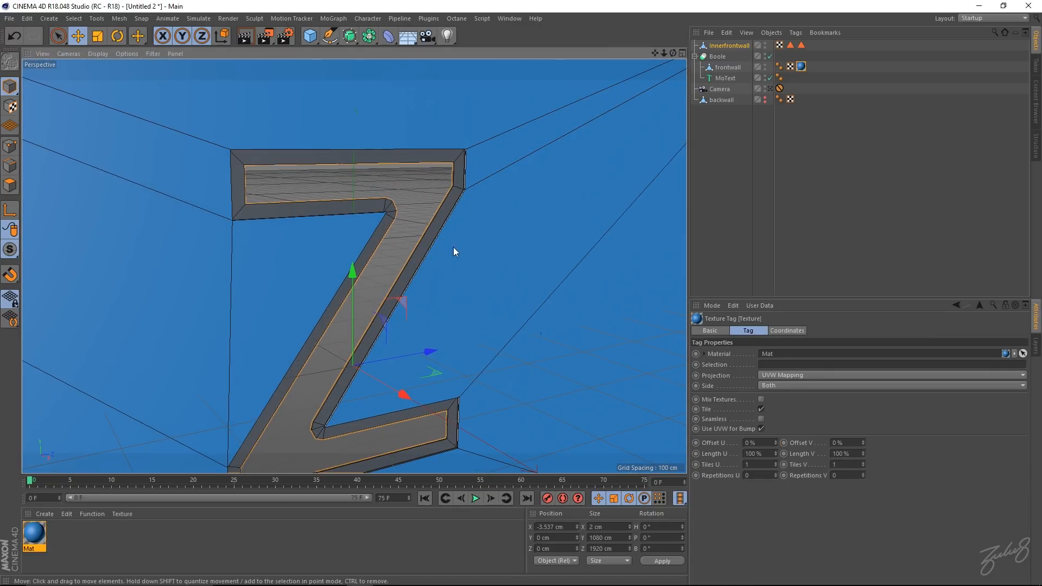
- Duplicate the blue material, set the copy's hue to 0° for red and apply it to Innerfrontwall
left_click_drag(39, 541, 60, 537, "ctrl")
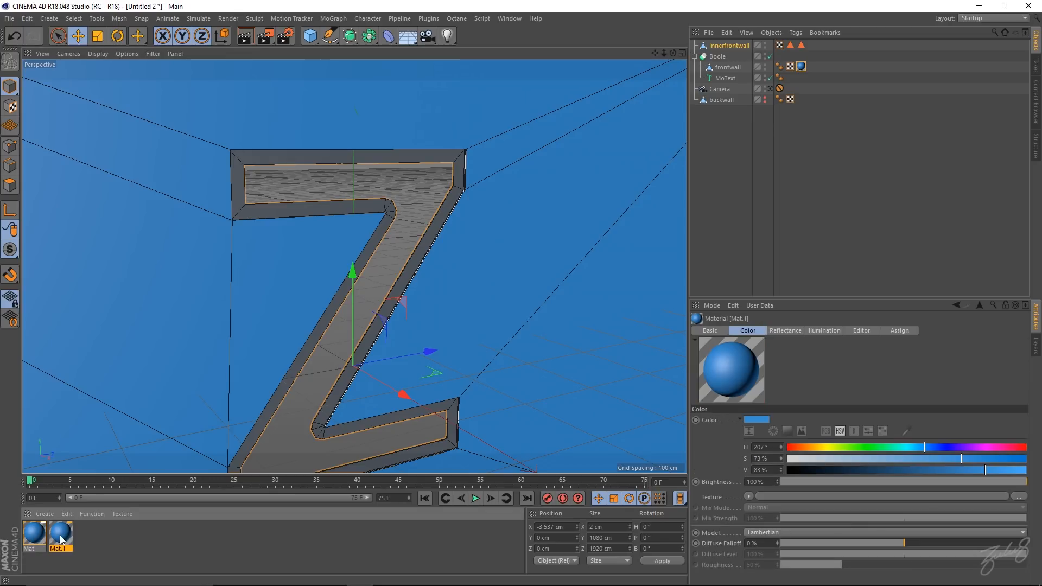
double_click(61, 535)
left_click_drag(372, 140, 295, 138)
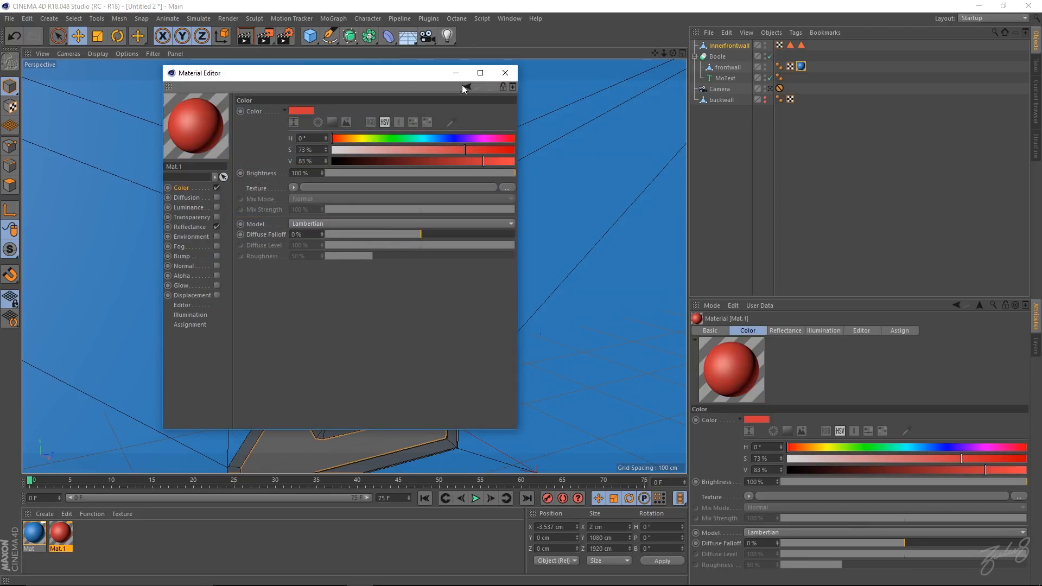
left_click(505, 73)
left_click_drag(398, 204, 388, 210)
- Examine the red-rimmed Z from several angles and compare it with the NIKE iD reference in the browser
left_click_drag(489, 260, 435, 241, "alt")
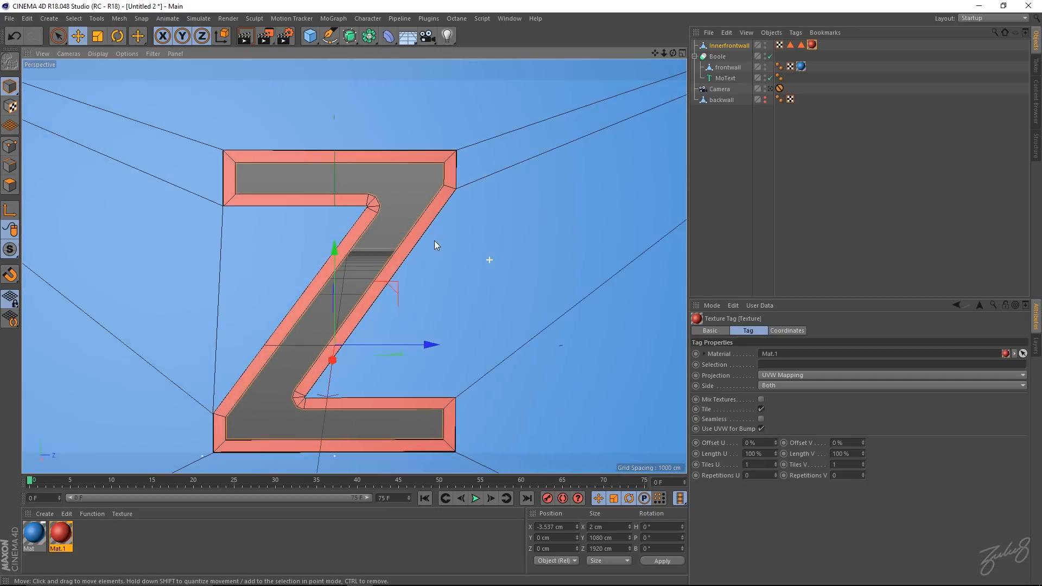
right_click_drag(458, 237, 389, 251, "alt")
middle_click_drag(437, 255, 448, 210, "alt")
left_click_drag(448, 210, 446, 229, "alt")
middle_click_drag(446, 229, 439, 240, "alt")
right_click_drag(427, 239, 438, 242, "alt")
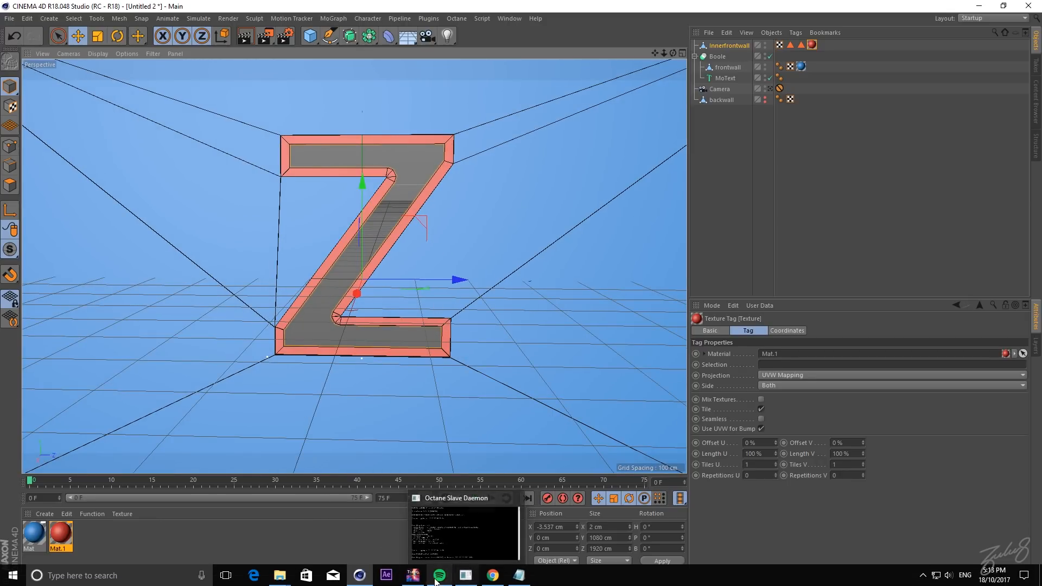
left_click(494, 578)
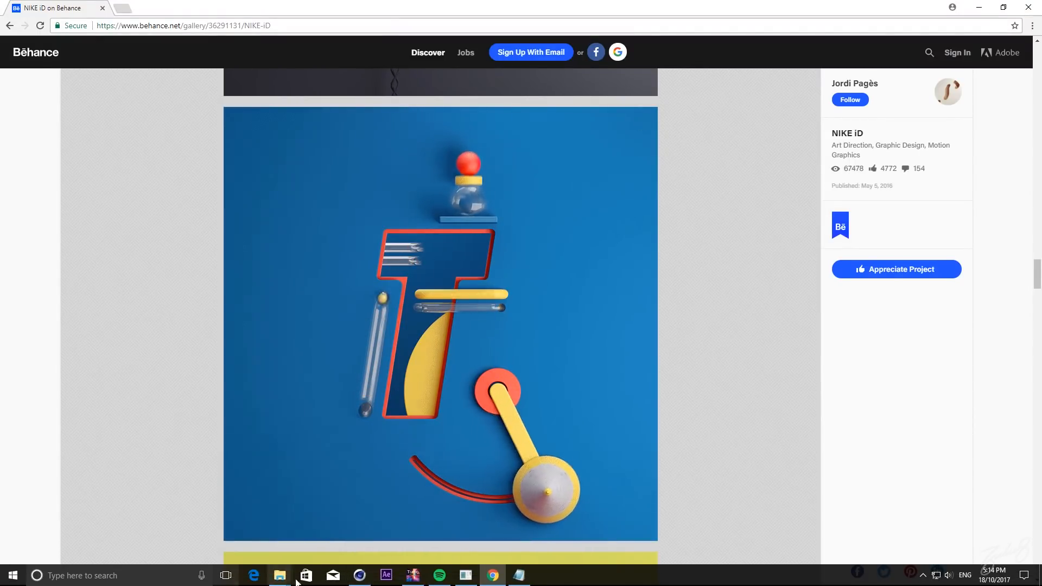
left_click(361, 578)
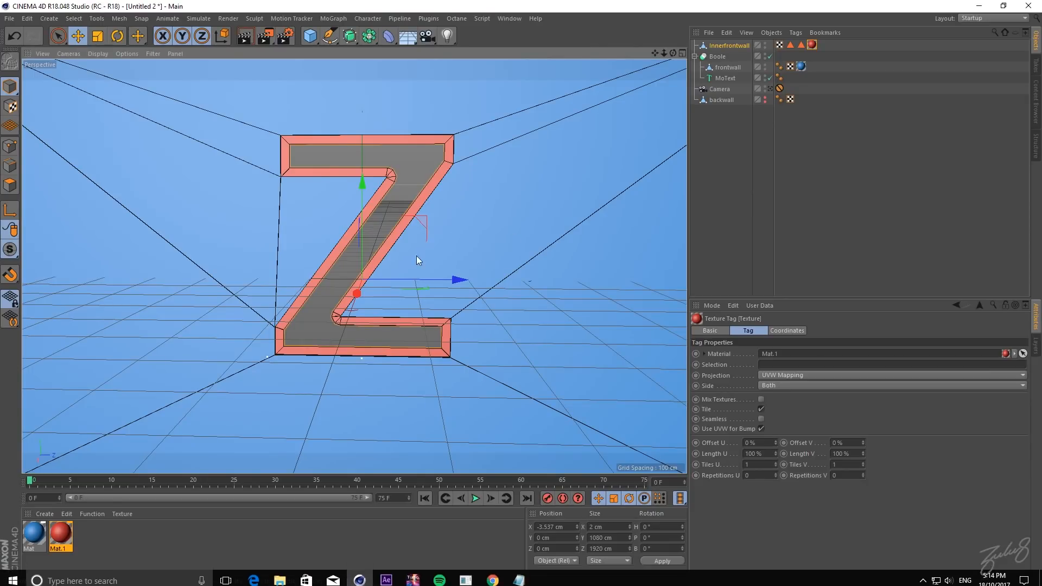
left_click_drag(434, 243, 446, 239, "alt")
middle_click_drag(447, 239, 534, 217, "alt")
left_click_drag(534, 217, 539, 219, "alt")
middle_click_drag(539, 219, 506, 225, "alt")
right_click_drag(506, 224, 520, 223, "alt")
mouse_move(520, 213)
left_mouse_down("alt")
mouse_move(552, 212)
mouse_move(540, 213)
left_mouse_up("alt")
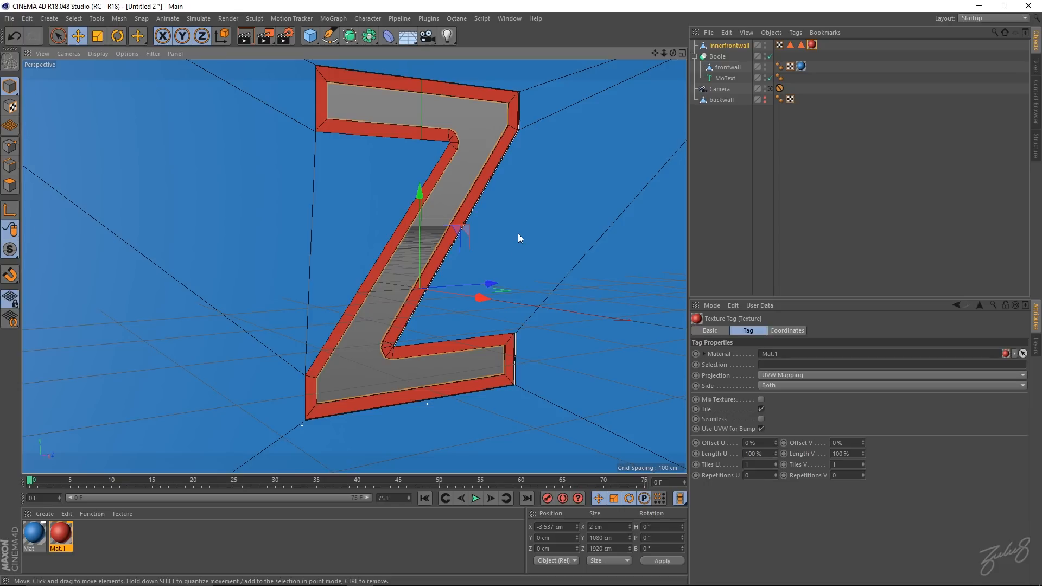
scroll(517, 255, "up", 2)
scroll(506, 254, "up", 4)
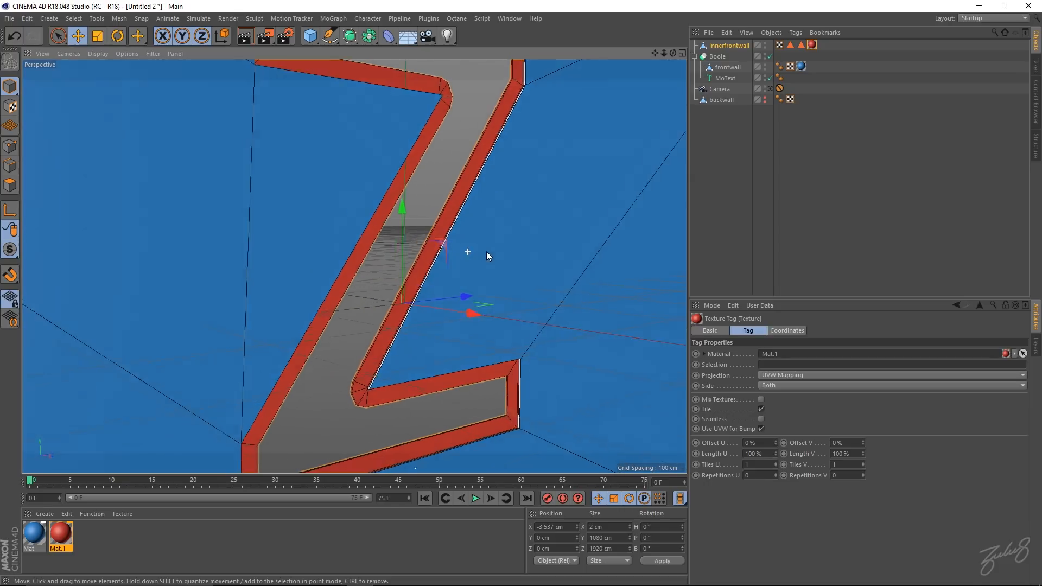
middle_click_drag(509, 259, 485, 309, "alt")
middle_click_drag(524, 212, 510, 237, "alt")
mouse_move(497, 233)
left_mouse_down("alt")
mouse_move(495, 245)
mouse_move(513, 236)
mouse_move(495, 228)
left_mouse_up("alt")
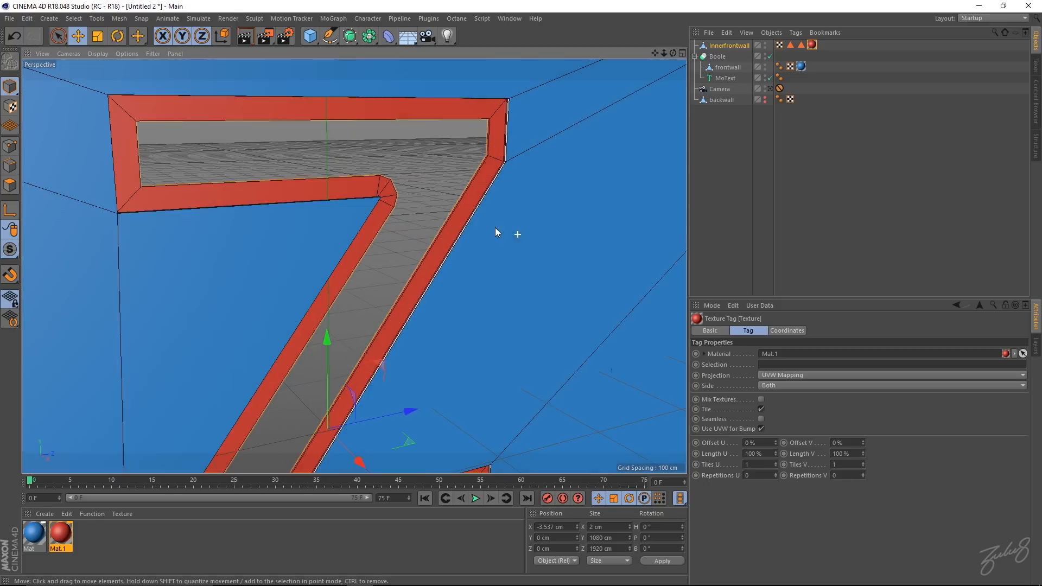
- Activate the spline Pen tool with Bezier type and switch to the maximized Top view of the walls
left_click(329, 36)
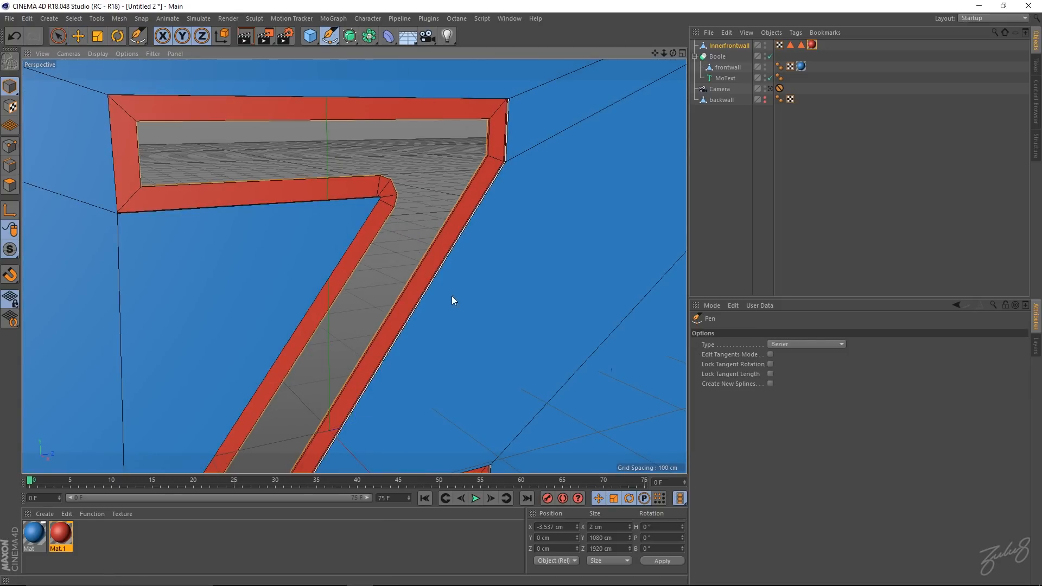
mouse_move(500, 296)
left_mouse_down("alt")
mouse_move(435, 279)
mouse_move(221, 293)
left_mouse_up("alt")
left_click_drag(385, 308, 414, 275, "alt")
key("F5")
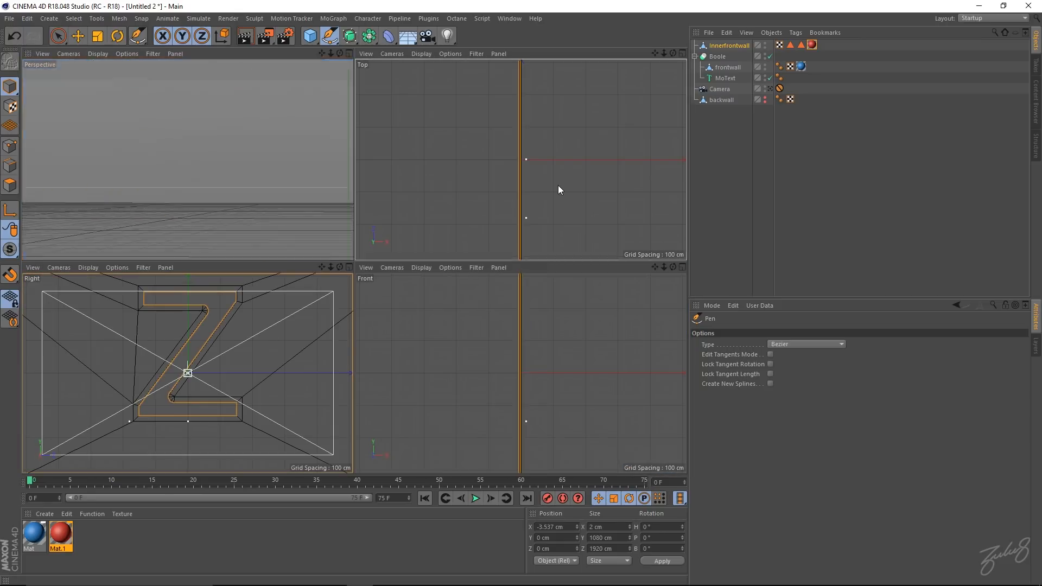
middle_click(558, 184)
right_click_drag(516, 228, 411, 237, "alt")
middle_click_drag(530, 221, 522, 223, "alt")
right_click_drag(522, 224, 574, 226, "alt")
- Enable Workplane Snap and Grid Line Snap for drawing beside the wall in the Top view
left_click_drag(10, 274, 86, 310)
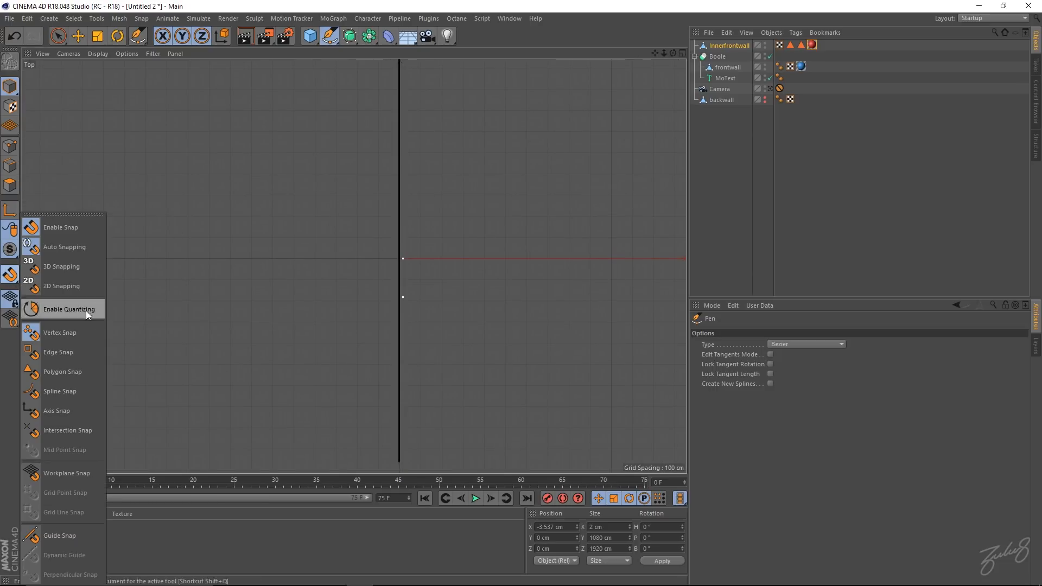
left_click(57, 474)
left_click_drag(11, 276, 12, 276)
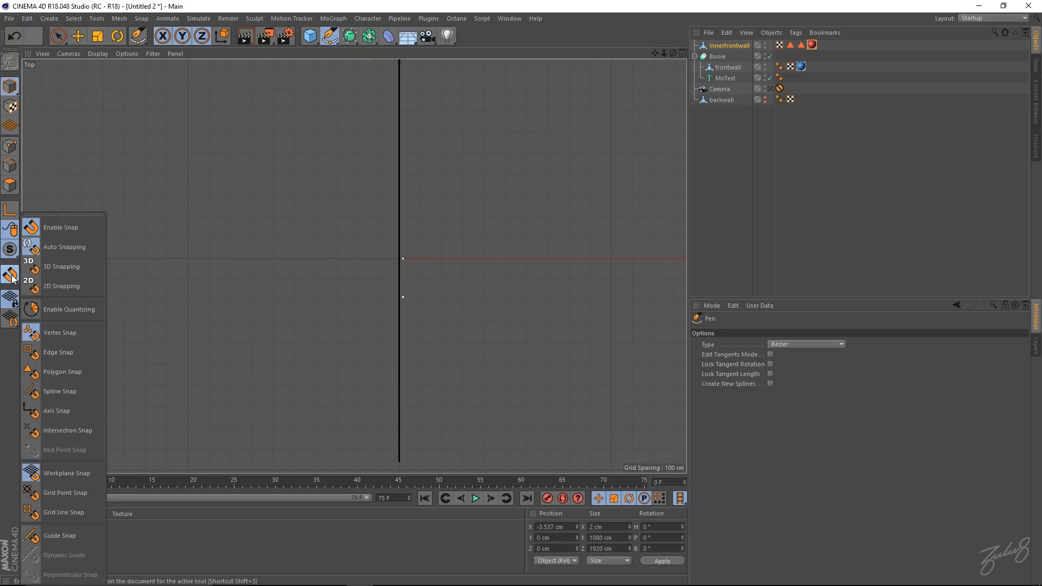
left_click(64, 512)
mouse_move(465, 277)
right_mouse_down("alt")
mouse_move(398, 280)
mouse_move(436, 272)
right_mouse_up("alt")
middle_click_drag(469, 251, 423, 250, "alt")
right_click_drag(423, 250, 465, 249, "alt")
middle_click_drag(465, 249, 405, 250, "alt")
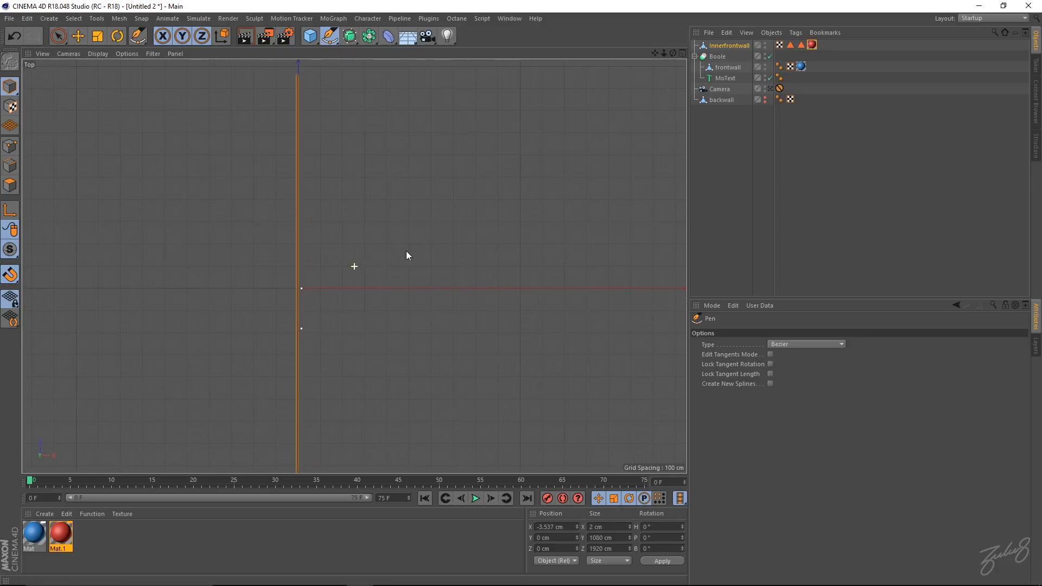
- Draw a closed six-point spline beside the wall, an upright hexagon about 700 cm long with pointed ends
left_click(387, 244)
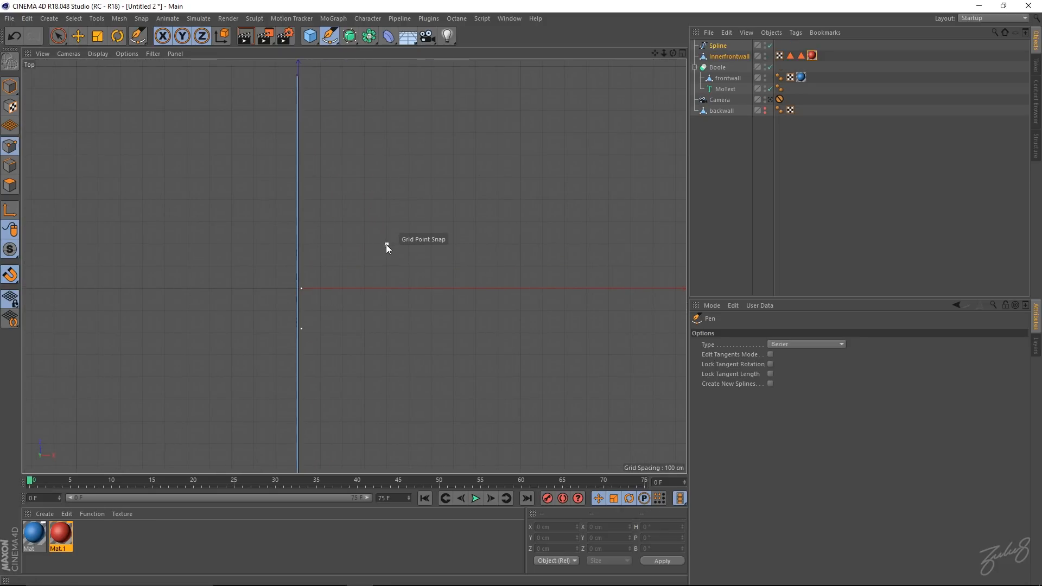
left_click(386, 355)
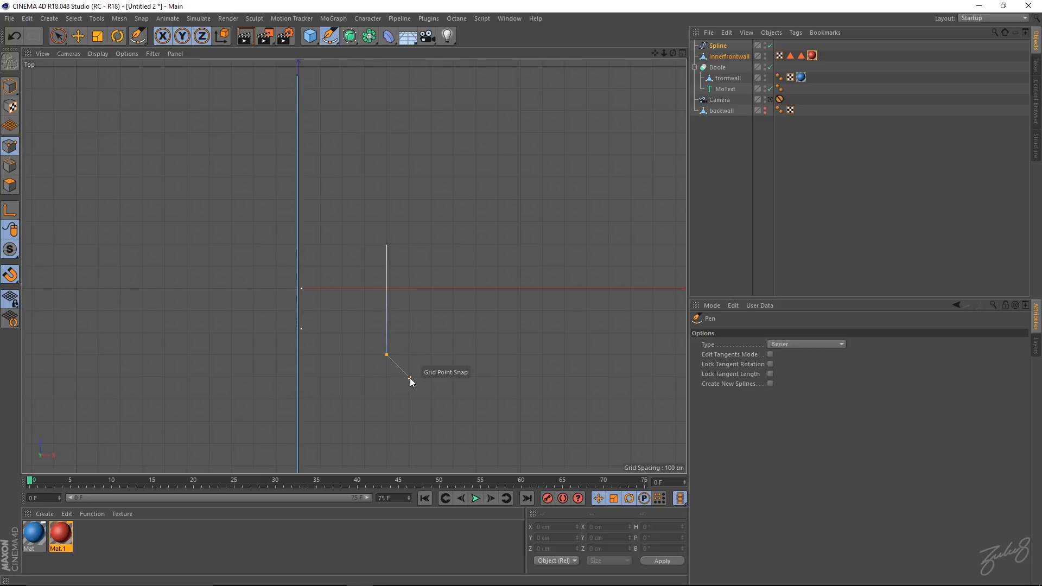
left_click(409, 377)
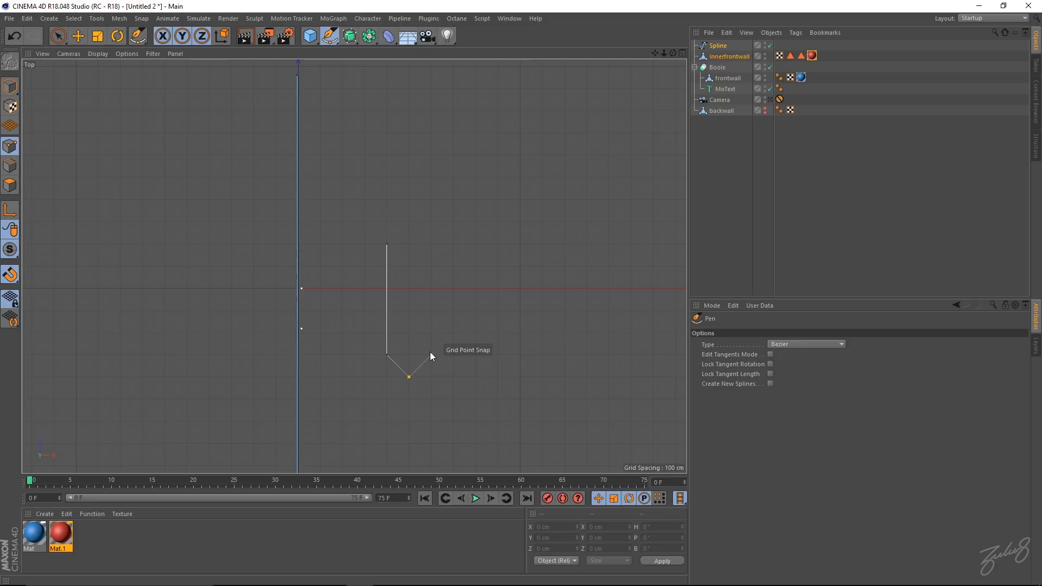
left_click(433, 354)
left_click(431, 243)
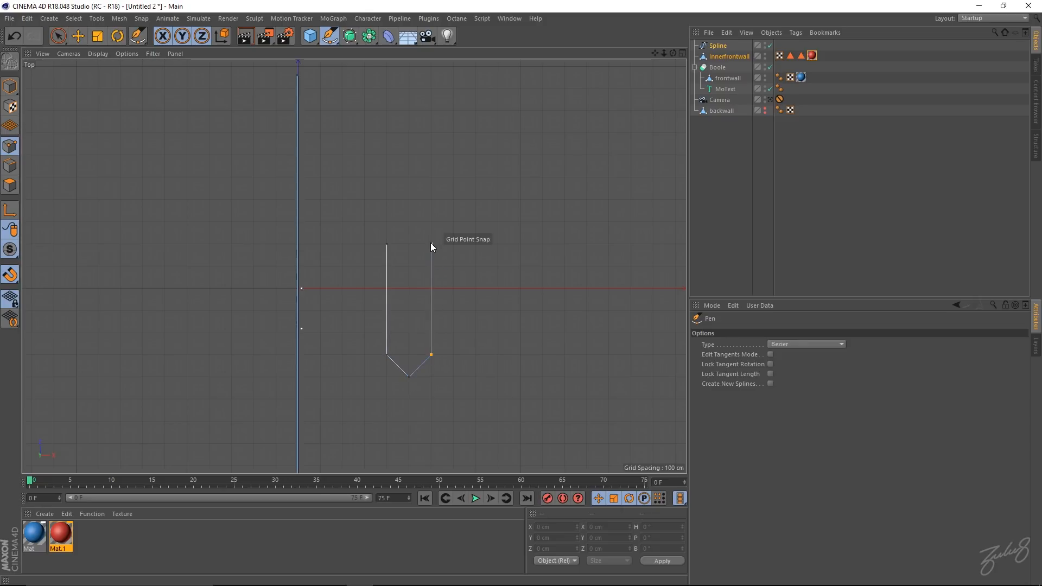
left_click(407, 222)
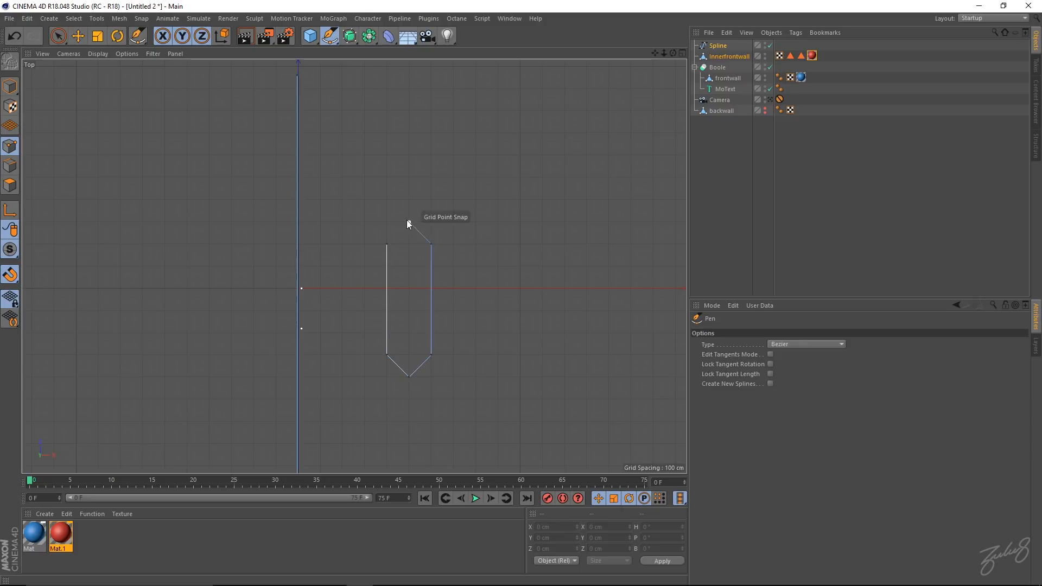
left_click(387, 244)
- Select the two pointed end points of the spline and apply Soft Interpolation to them
left_click(64, 39)
scroll(416, 233, "up", 3)
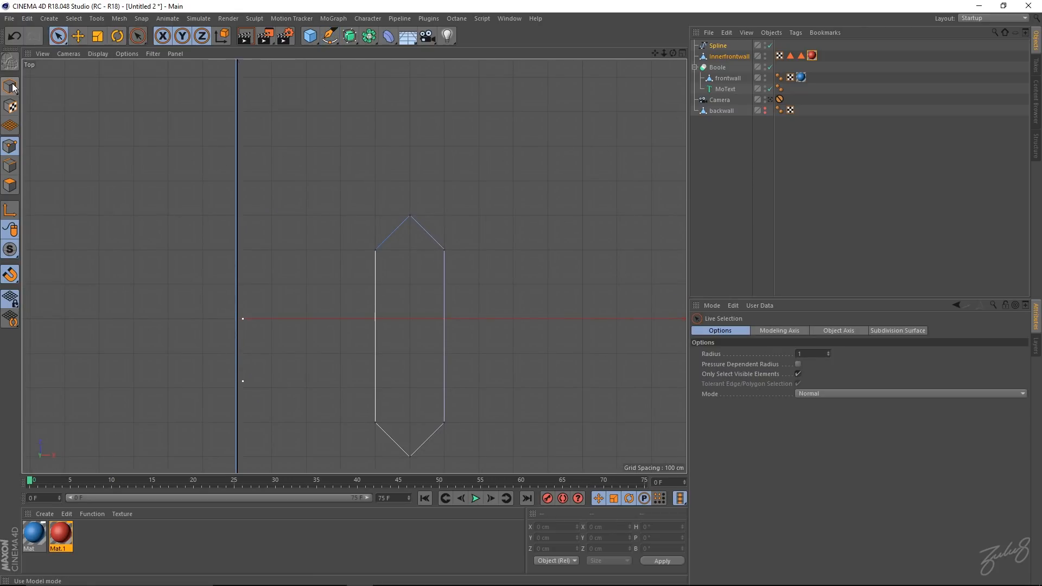
left_click(410, 216)
mouse_move(419, 208)
left_mouse_down()
mouse_move(388, 230)
mouse_move(413, 219)
left_mouse_up()
left_click_drag(419, 434, 413, 464, "shift")
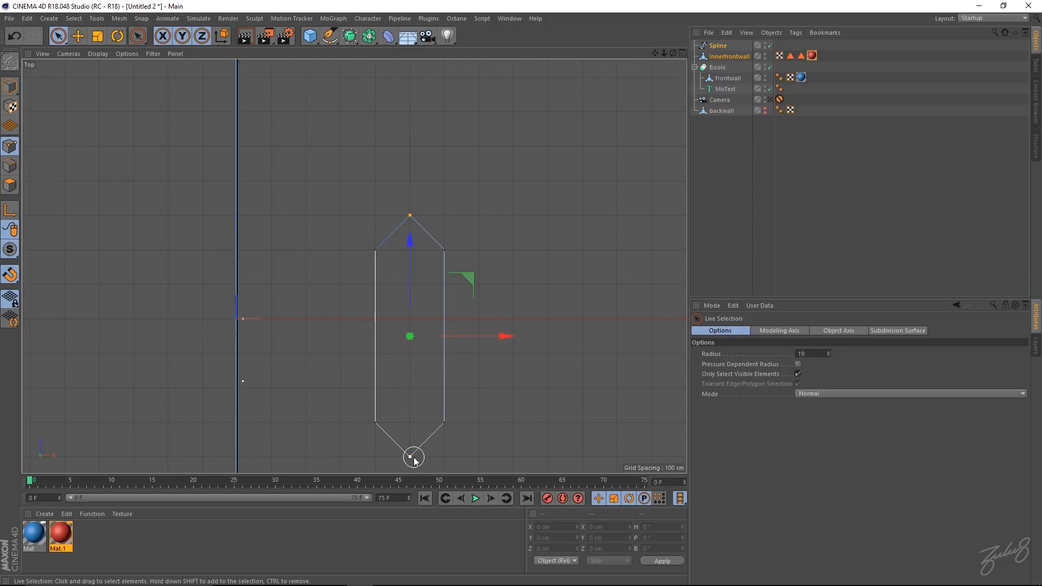
right_click(413, 460)
left_click(443, 299)
- Apply Soft Interpolation to the spline's four corner points and return to Model mode
left_click_drag(350, 418, 468, 426)
left_click_drag(475, 246, 378, 252, "shift")
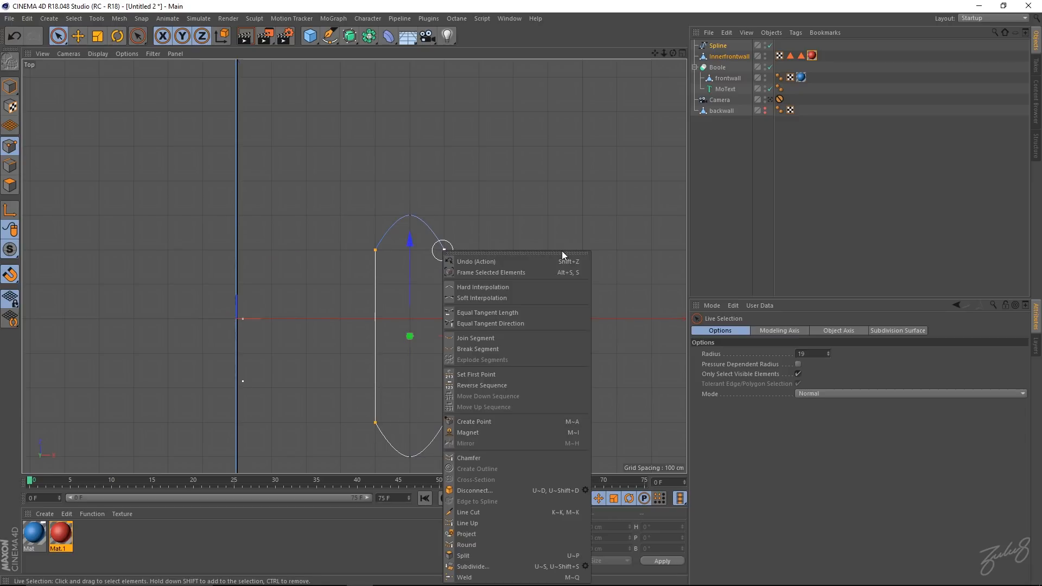
left_click(478, 296)
left_click_drag(420, 328, 450, 270, "alt")
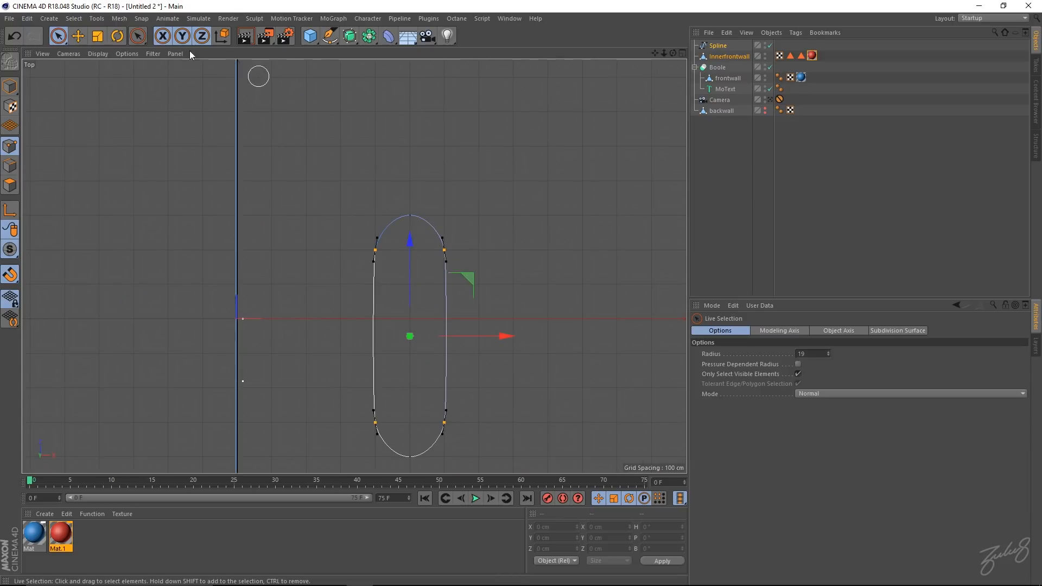
left_click(11, 87)
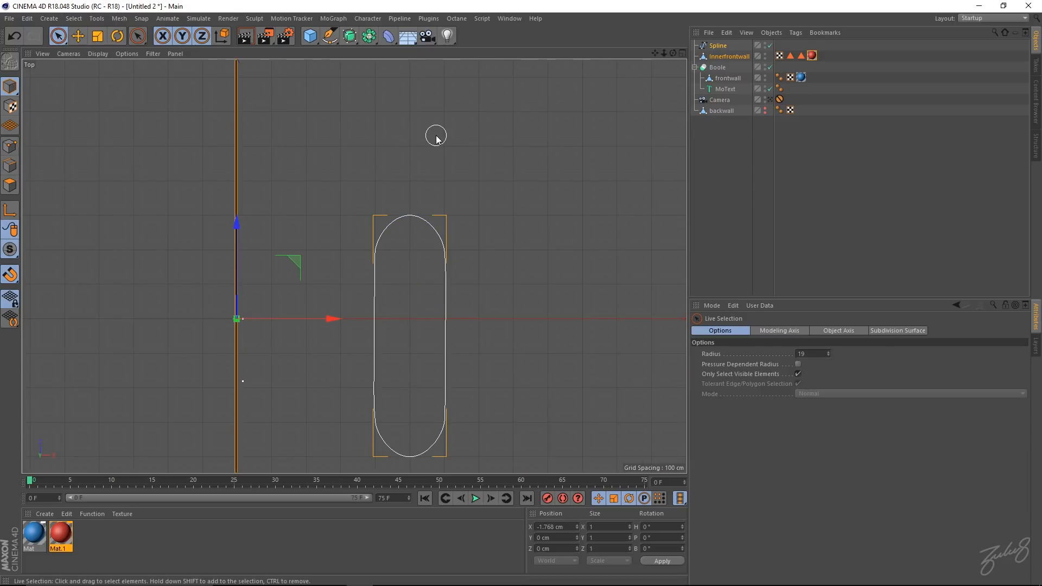
- Center the spline's axis on all its points with the Axis Center tool in the Perspective view
middle_click(437, 136)
middle_click(251, 160)
scroll(383, 230, "down", 3)
left_click_drag(383, 230, 434, 211, "alt")
left_click(716, 46)
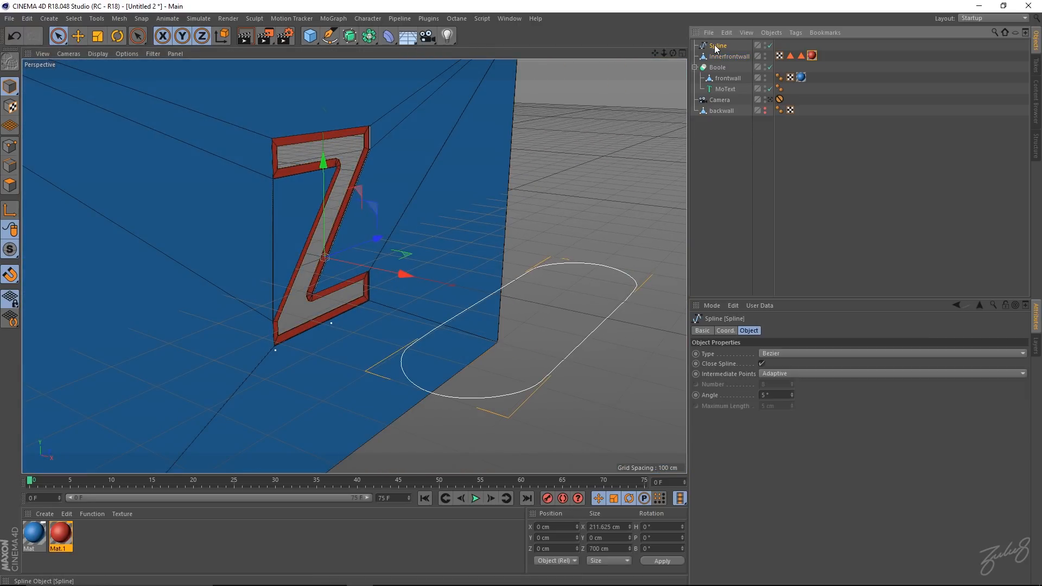
left_click(112, 21)
mouse_move(130, 124)
left_click(194, 121)
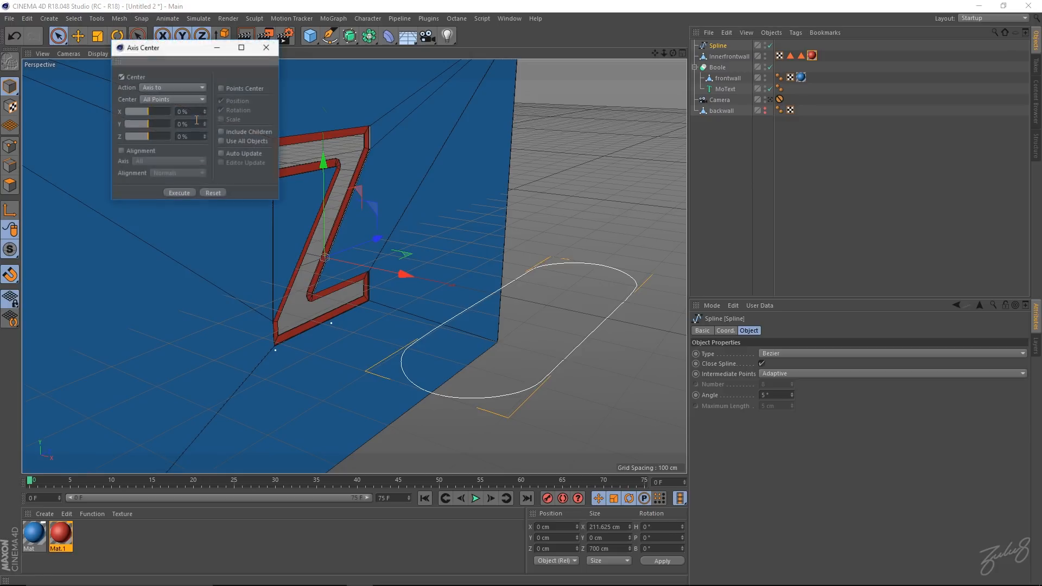
left_click(187, 191)
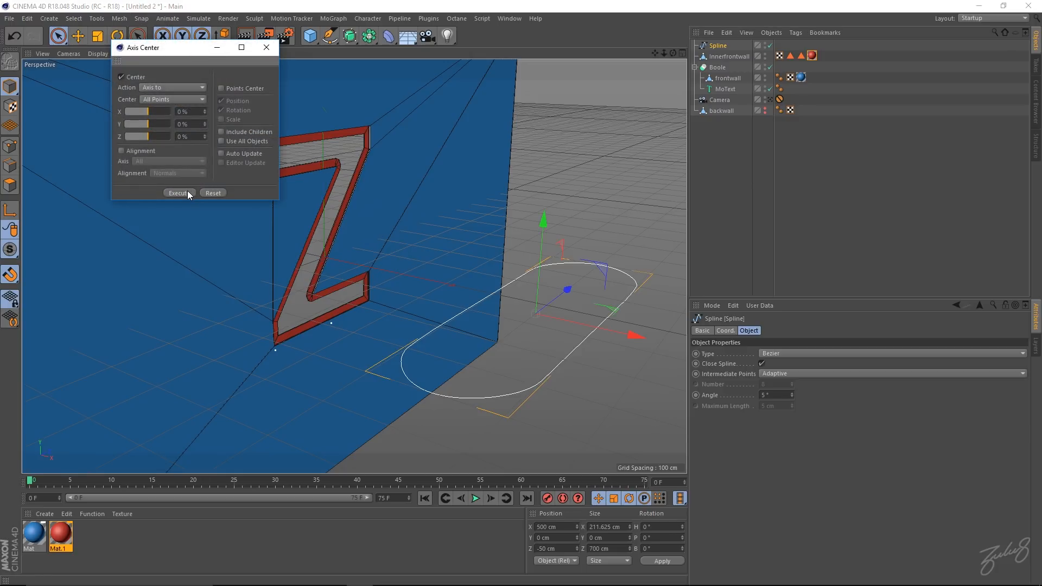
left_click(266, 51)
- Move the spline onto the Z at about X 43 cm and raise it to about Y 93 cm
left_click_drag(630, 333, 407, 245)
left_click_drag(350, 220, 268, 219, "alt")
right_click_drag(299, 229, 408, 237, "alt")
left_click_drag(408, 237, 401, 109, "alt")
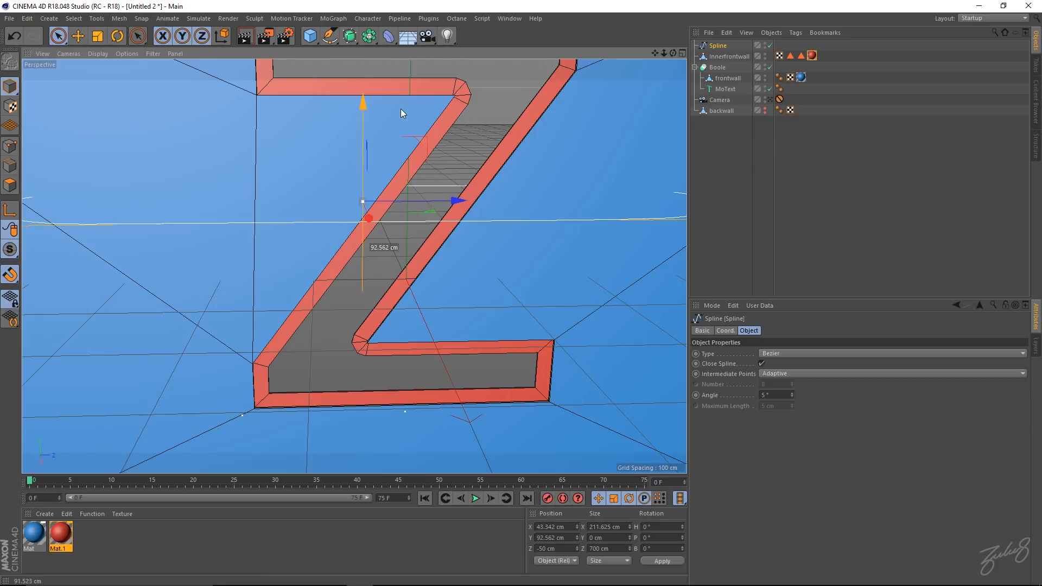
- Scale the spline down to about 83 × 274 cm and shift it to about X -5.7 cm, Z 22 cm
key("t")
left_click_drag(467, 272, 320, 249)
key("e")
left_click_drag(321, 250, 443, 211, "alt")
left_click_drag(368, 216, 381, 235, "alt")
right_click_drag(381, 234, 414, 258, "alt")
left_click_drag(566, 286, 227, 274)
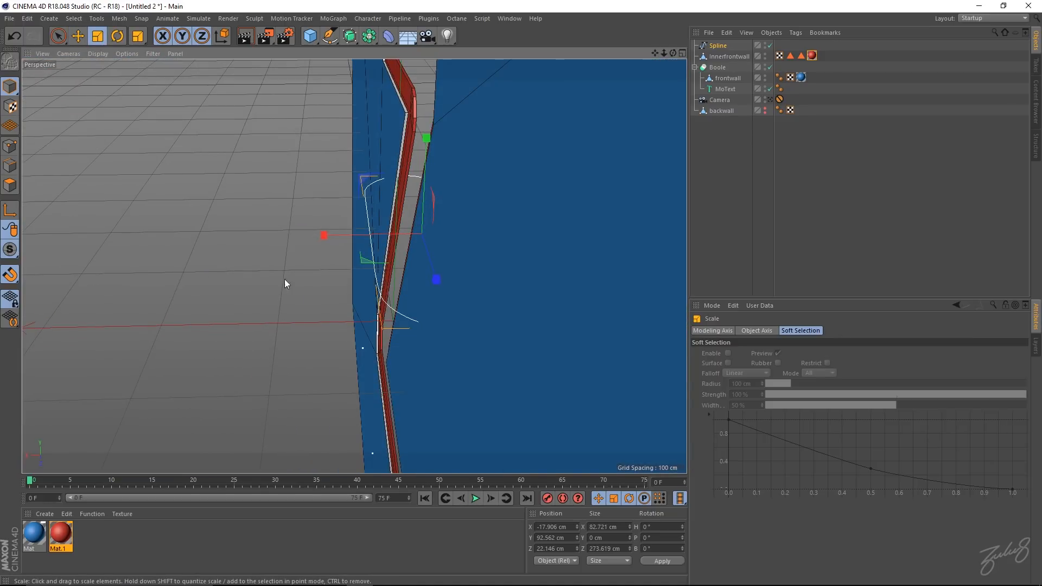
key("e")
left_click_drag(328, 233, 318, 238)
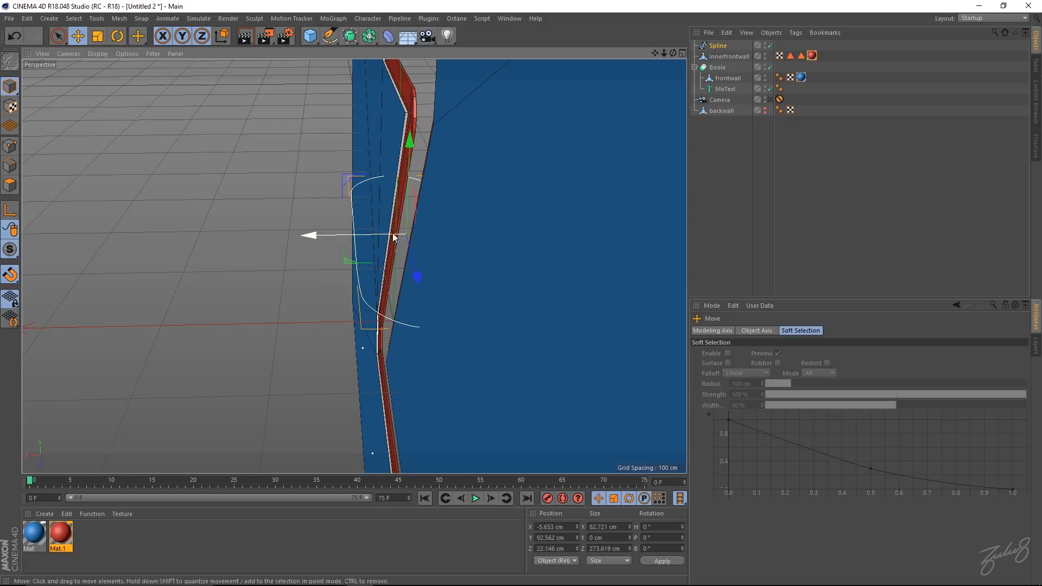
- Center the spline across the wall thickness at X 0 cm in the Top view
middle_click(429, 240)
middle_click(470, 173)
right_click_drag(248, 276, 287, 270, "alt")
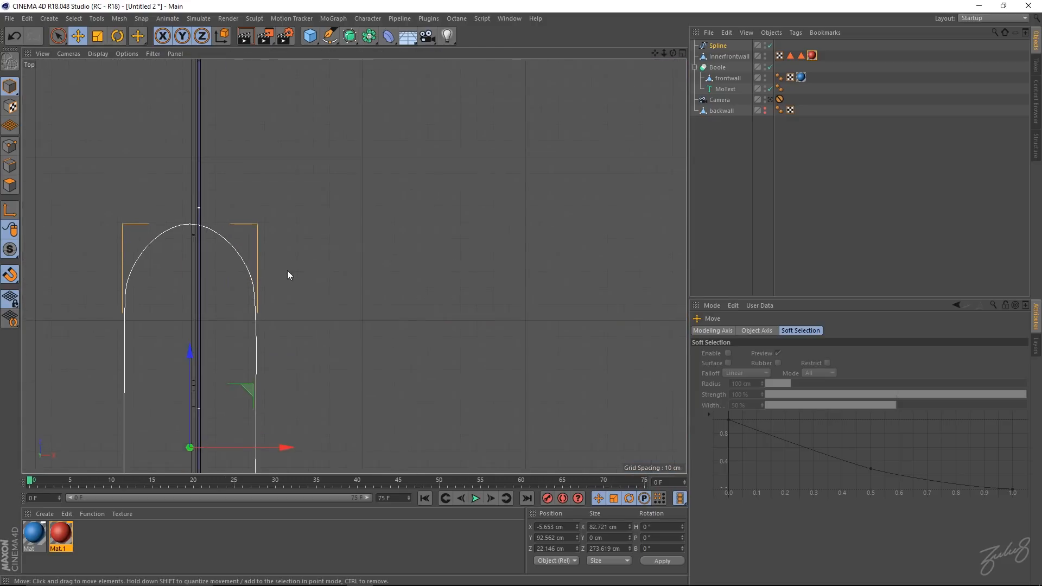
middle_click_drag(273, 285, 399, 207, "alt")
left_click_drag(415, 364, 425, 366)
middle_click_drag(425, 364, 497, 262, "alt")
- Scale the spline down to about 66 × 219 cm and check it against the Z in the Perspective view
key("t")
mouse_move(503, 288)
left_mouse_down()
mouse_move(579, 319)
mouse_move(512, 306)
mouse_move(503, 275)
left_mouse_up()
middle_click(503, 275)
middle_click(324, 178)
left_click_drag(384, 237, 553, 197, "alt")
middle_click_drag(554, 197, 418, 269, "alt")
mouse_move(417, 269)
left_mouse_down("alt")
mouse_move(409, 327)
mouse_move(428, 235)
mouse_move(426, 270)
left_mouse_up("alt")
middle_click_drag(503, 213, 475, 255, "alt")
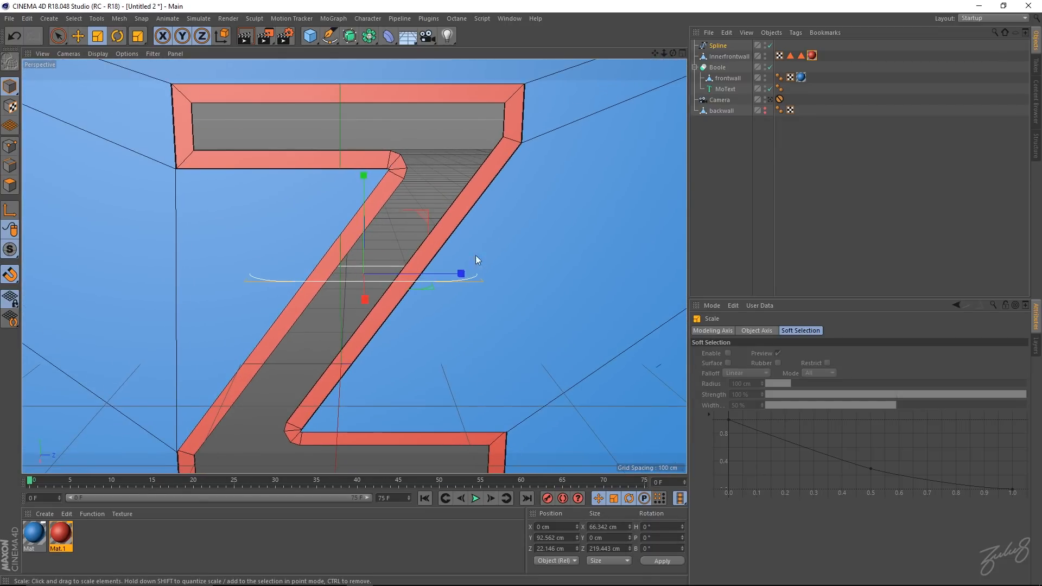
- Add a Circle spline and make it a child of a new Sweep object
left_click(328, 39)
left_click(448, 76)
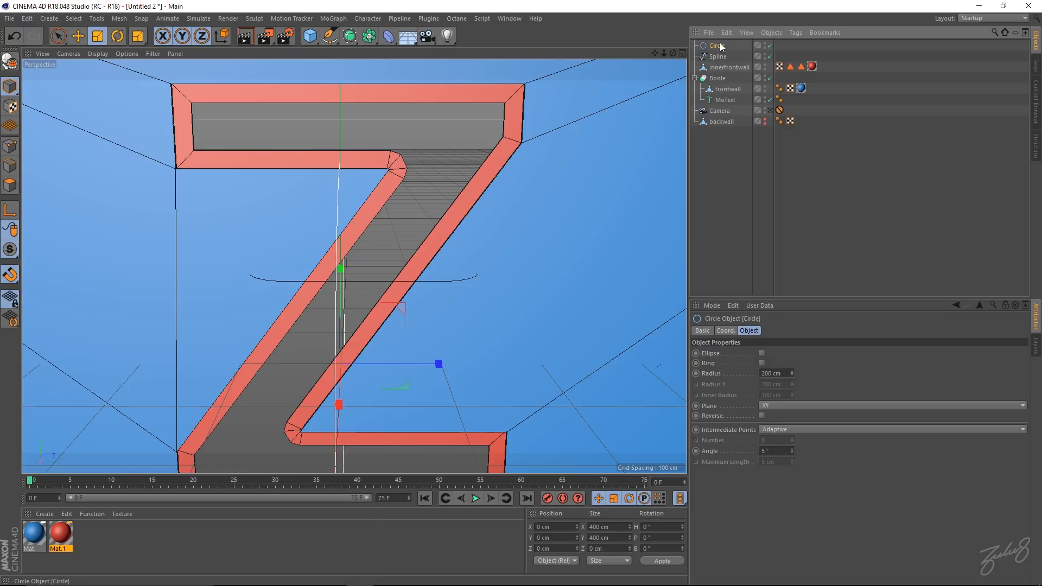
left_click(368, 37)
left_click(350, 36)
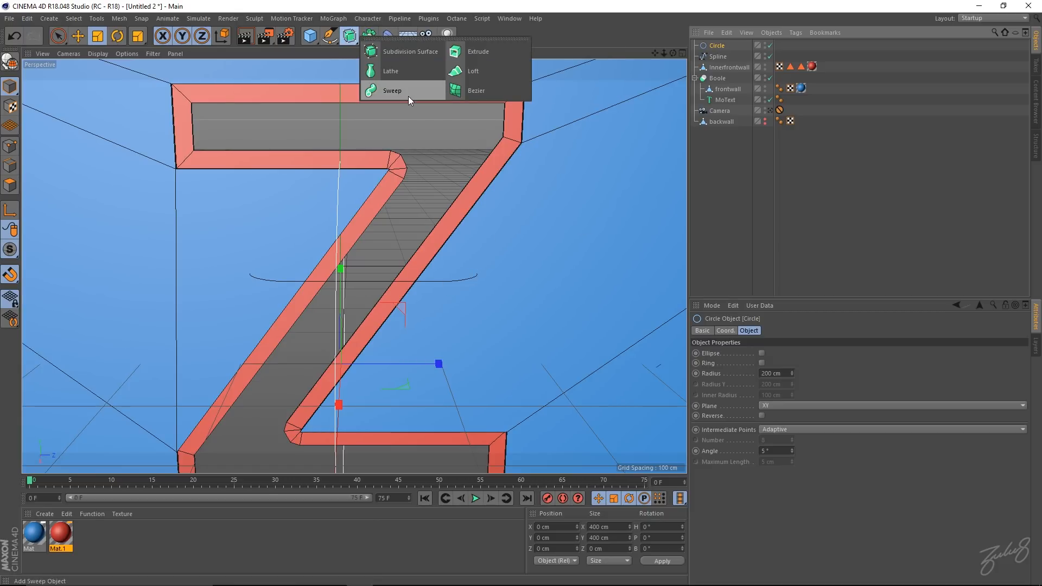
left_click(389, 92)
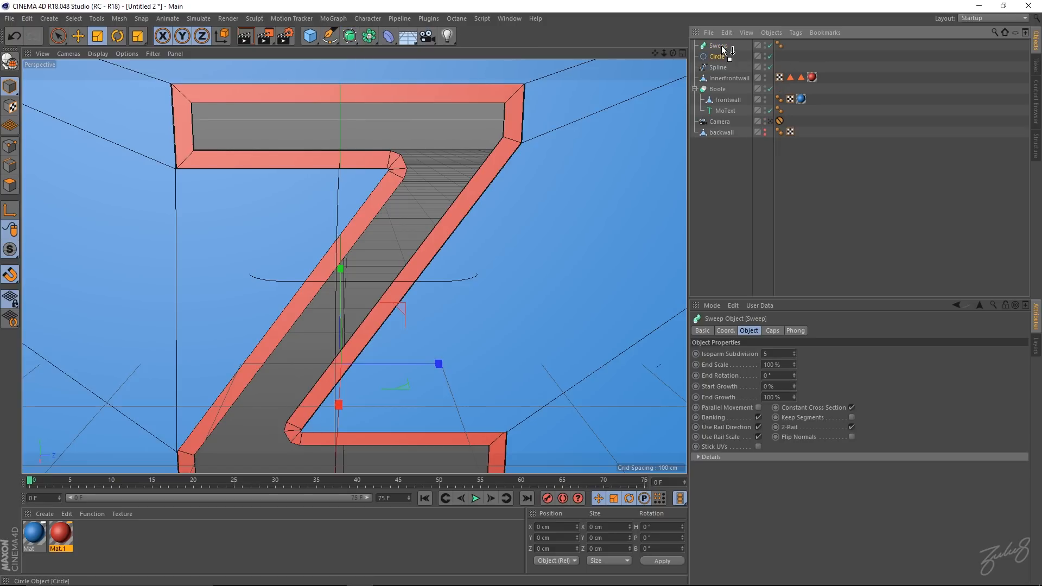
left_click_drag(722, 46, 722, 47)
- Scale the circle down to a radius of about 22 cm
scroll(465, 179, "down", 3)
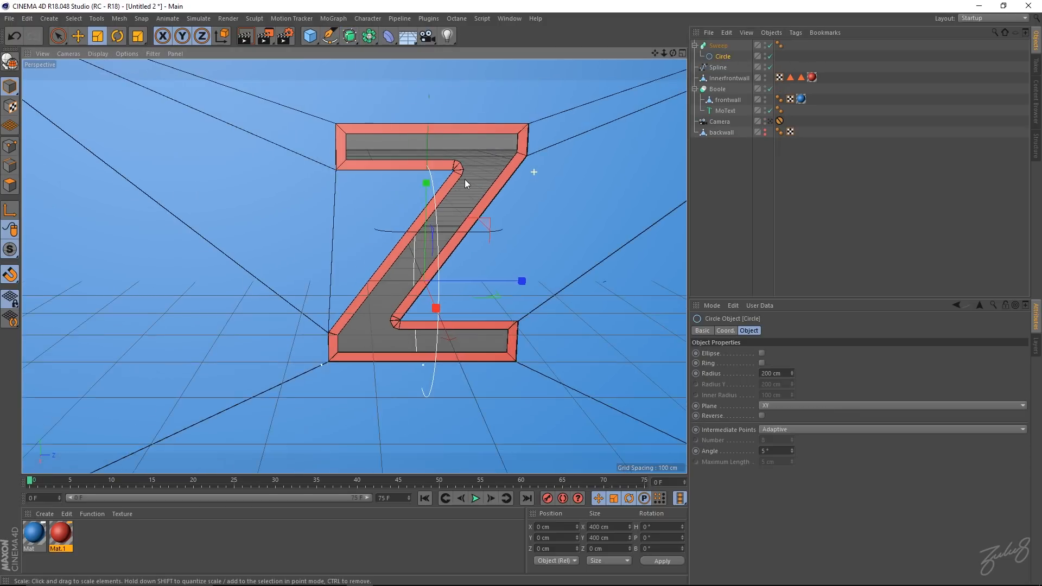
left_click_drag(465, 179, 471, 201, "alt")
left_click_drag(580, 230, 403, 235)
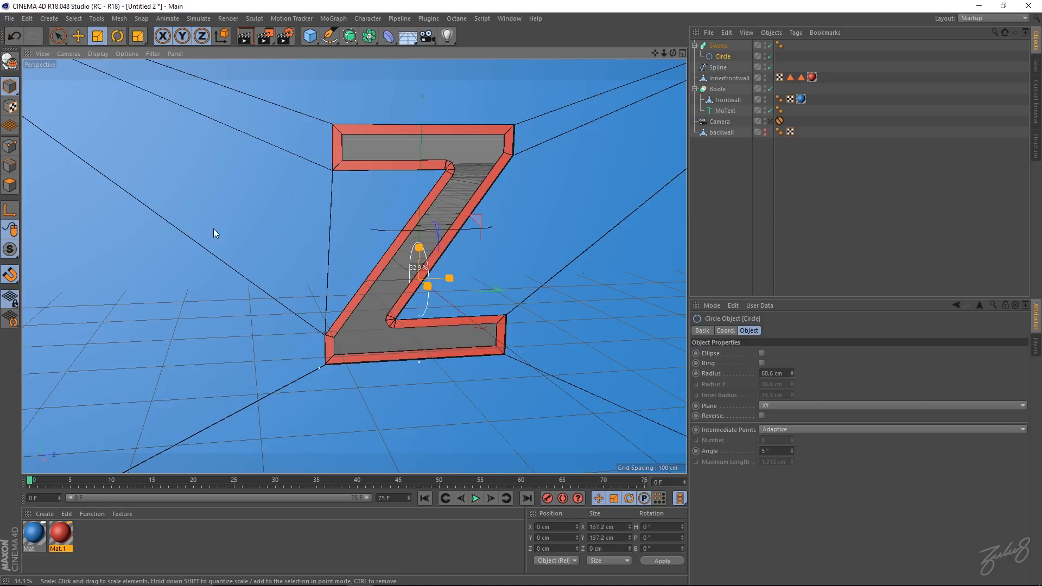
left_click_drag(138, 220, 103, 217)
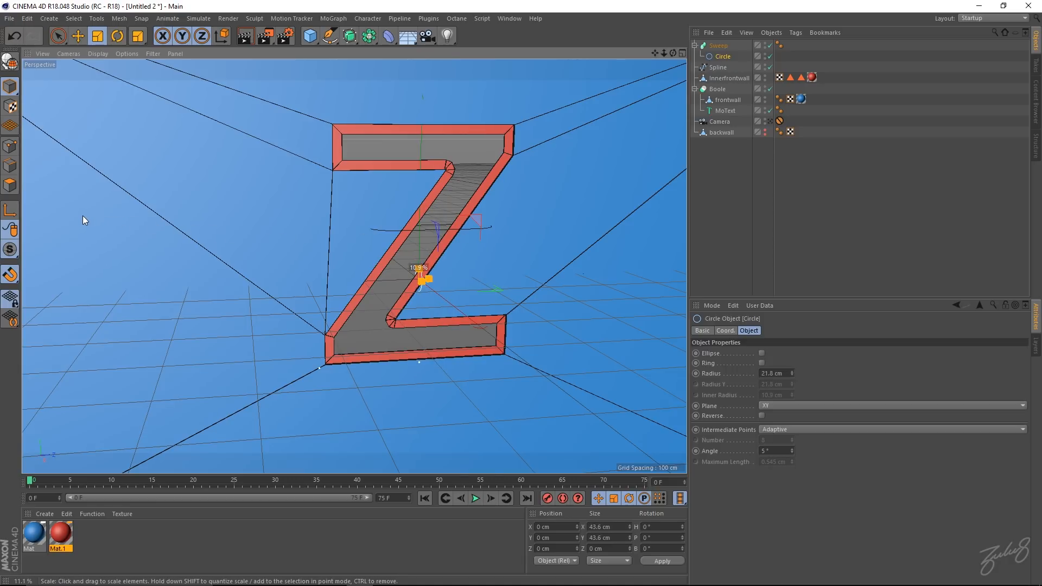
- Place the rounded spline below the circle inside the Sweep as its path
right_click_drag(484, 234, 587, 225, "alt")
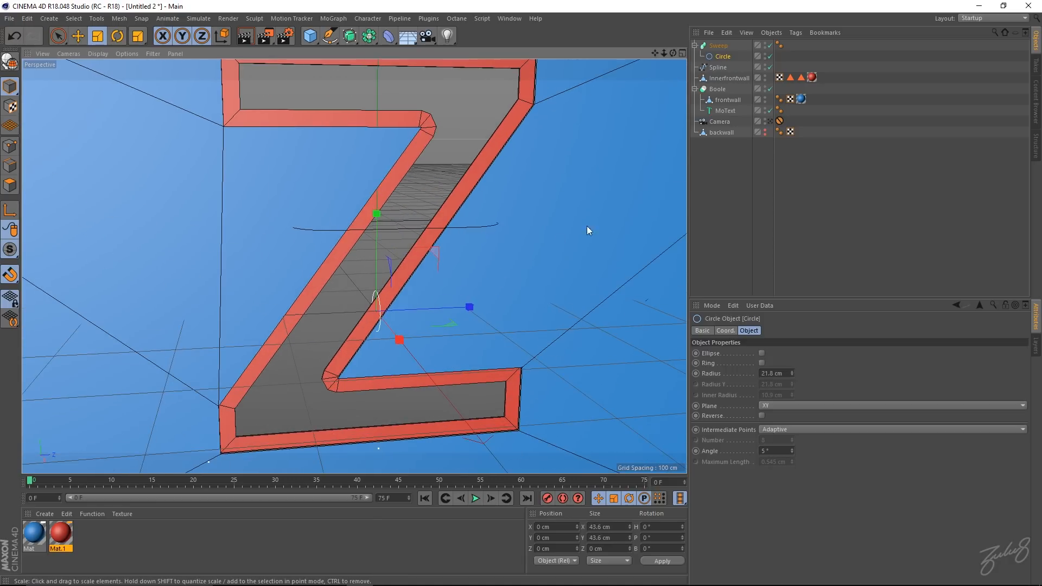
left_click(718, 67)
left_click_drag(721, 59, 722, 59)
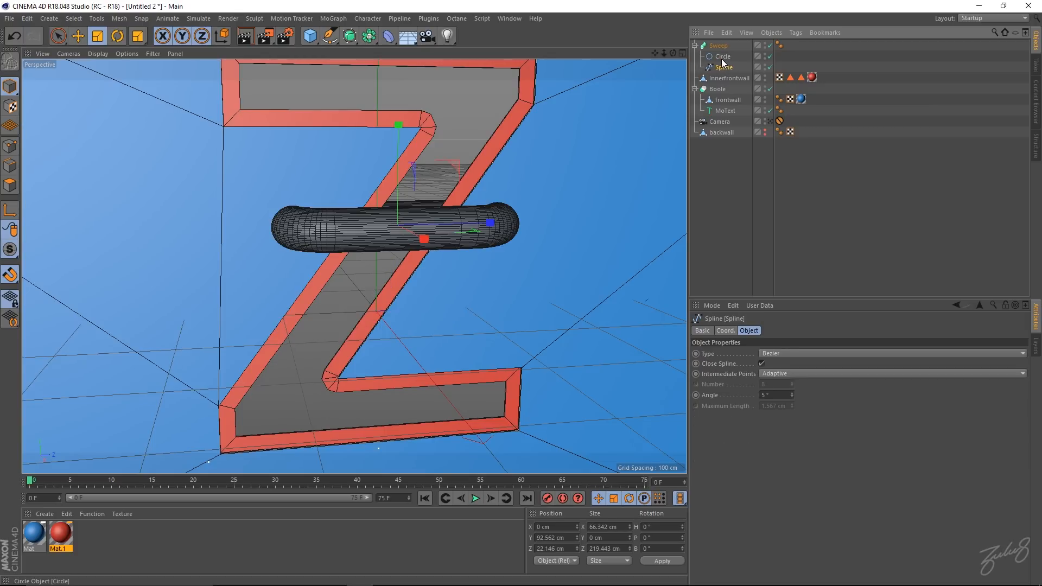
- Compare the swept tube around the Z with the tubes in the NIKE iD reference in the browser
left_click_drag(493, 171, 451, 220, "alt")
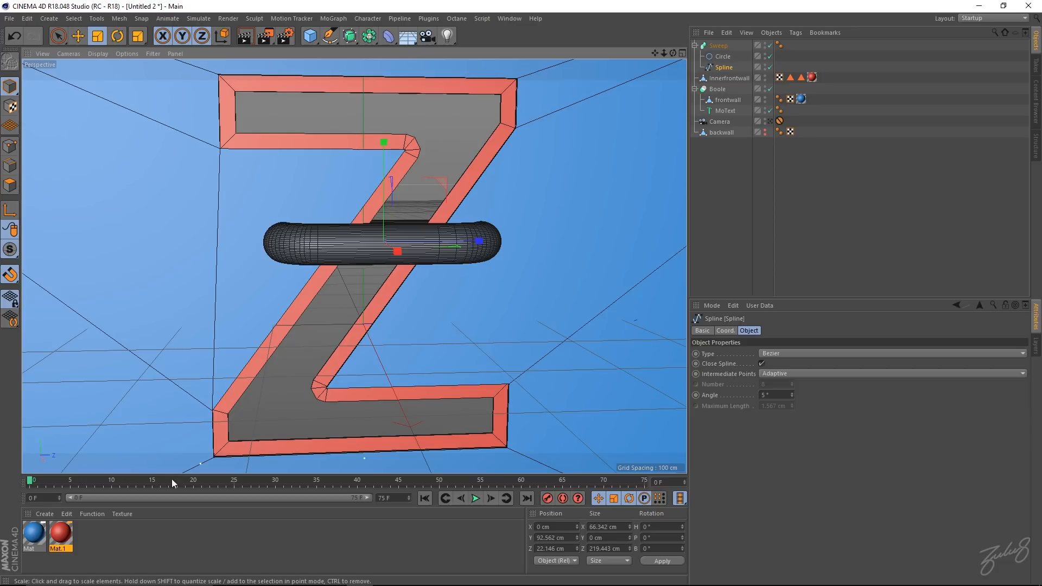
mouse_move(464, 584)
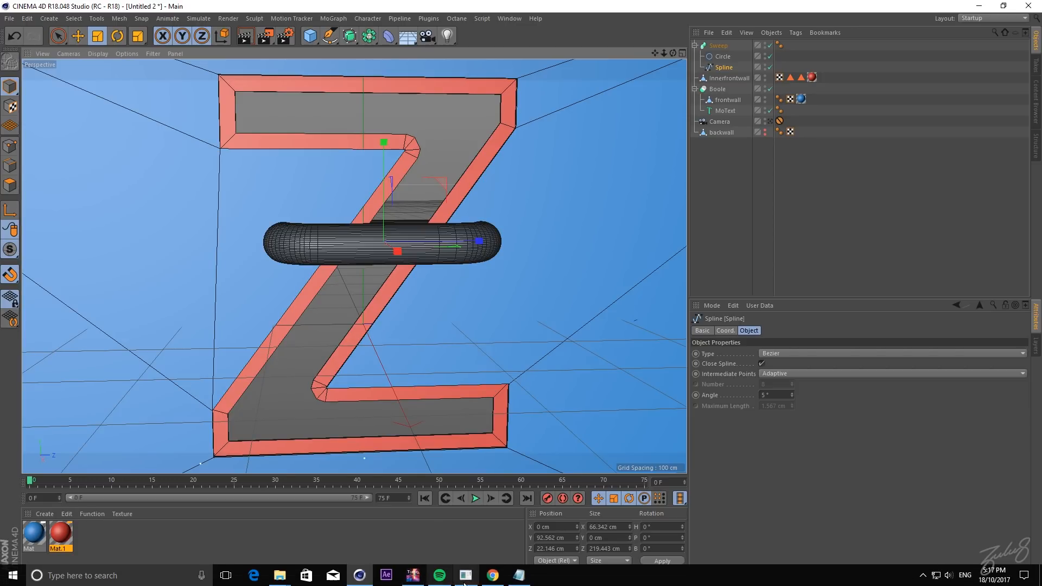
left_click(492, 576)
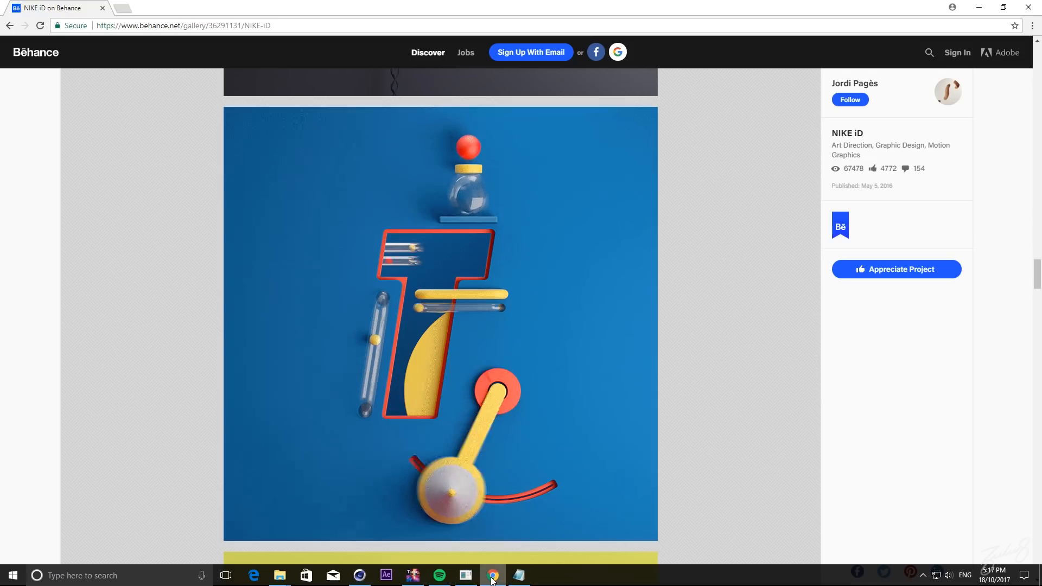
left_click(363, 578)
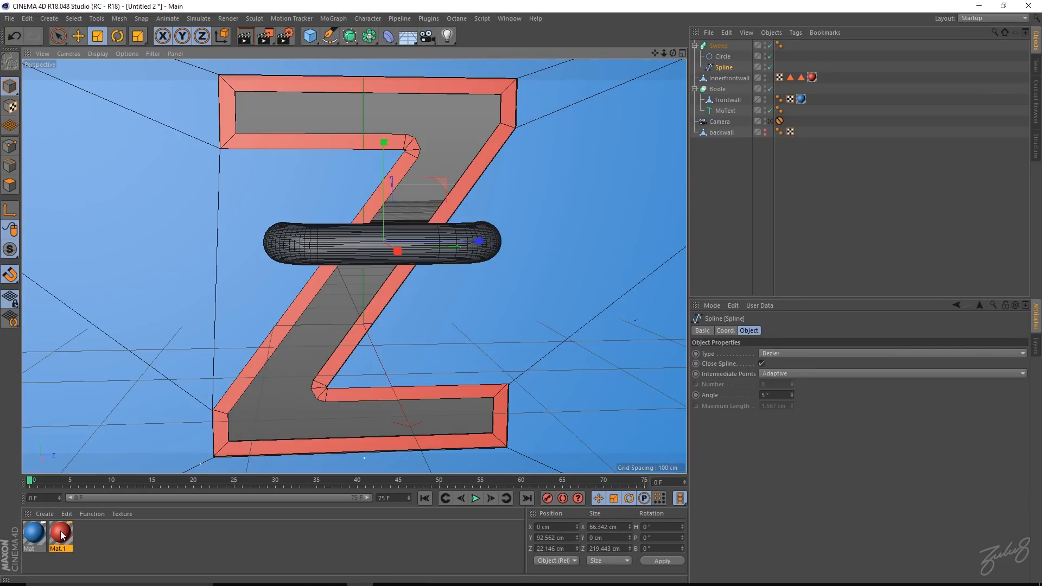
- Duplicate the red material, set the copy's hue to 58° for yellow and apply it to the Sweep
left_click_drag(60, 531, 101, 536, "ctrl")
double_click(89, 533)
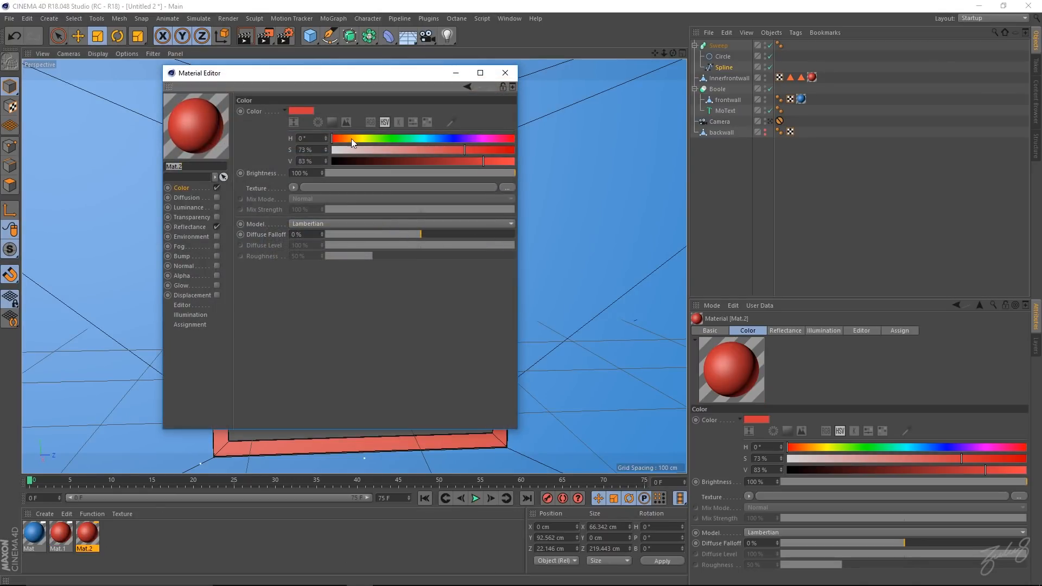
left_click_drag(351, 140, 370, 138)
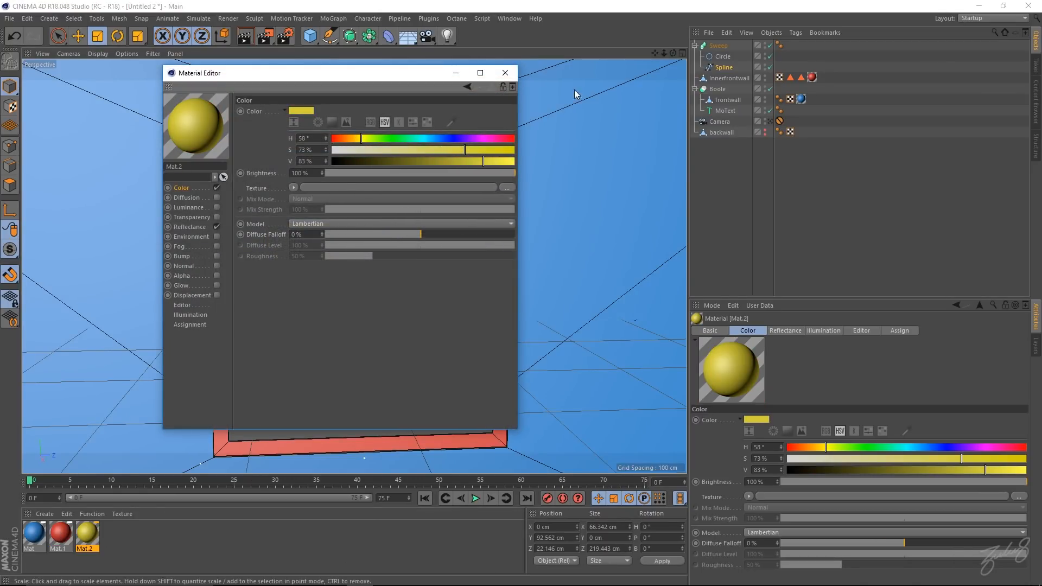
left_click(505, 72)
left_click_drag(89, 533, 525, 264)
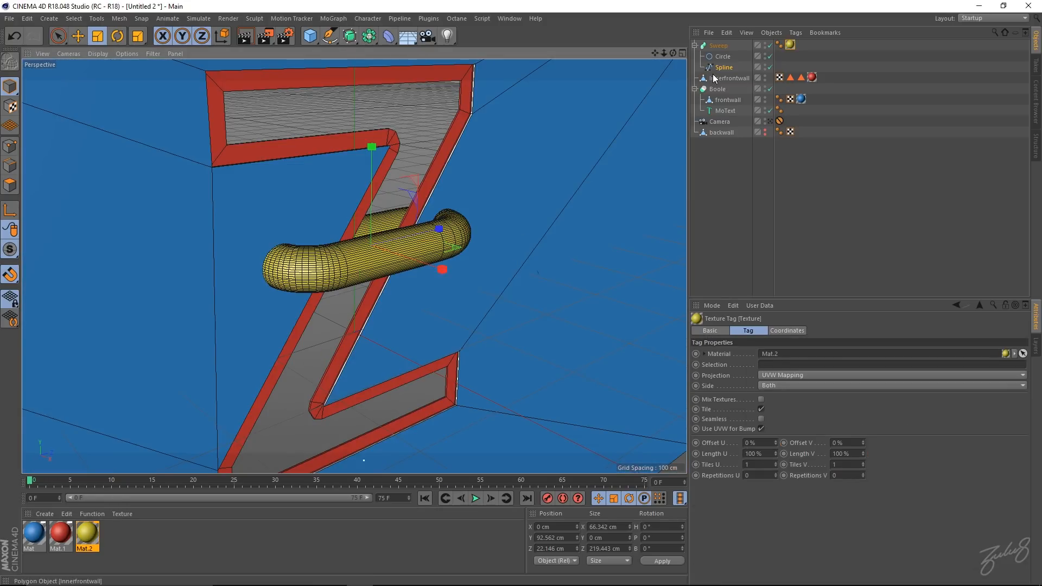
- Scale the circle down to a radius of about 14 cm and raise the Sweep to about Y 18 cm
left_click(716, 57)
left_click_drag(589, 171, 484, 182)
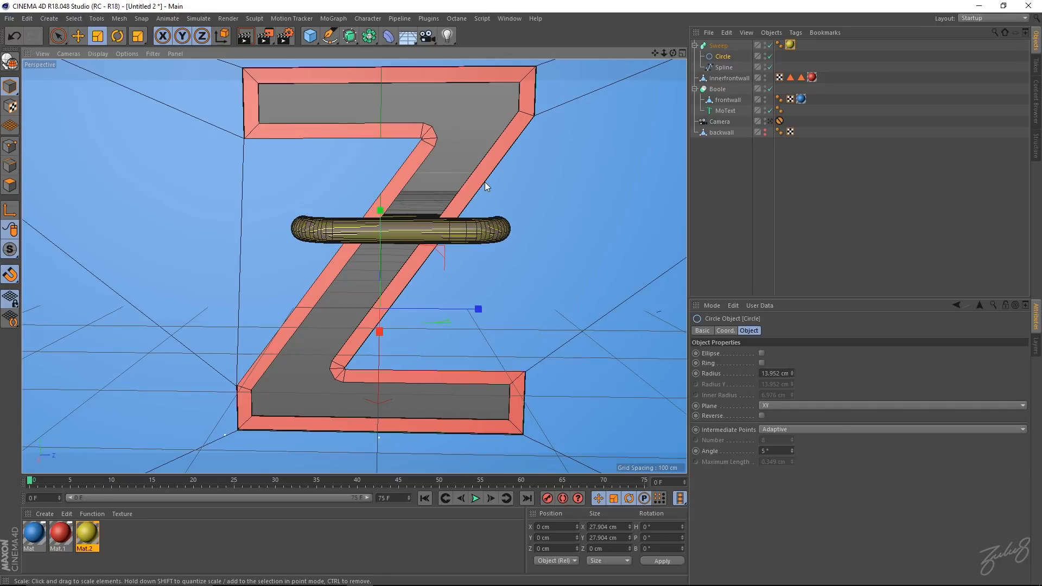
key("e")
left_click(721, 48)
left_click_drag(372, 213, 440, 235)
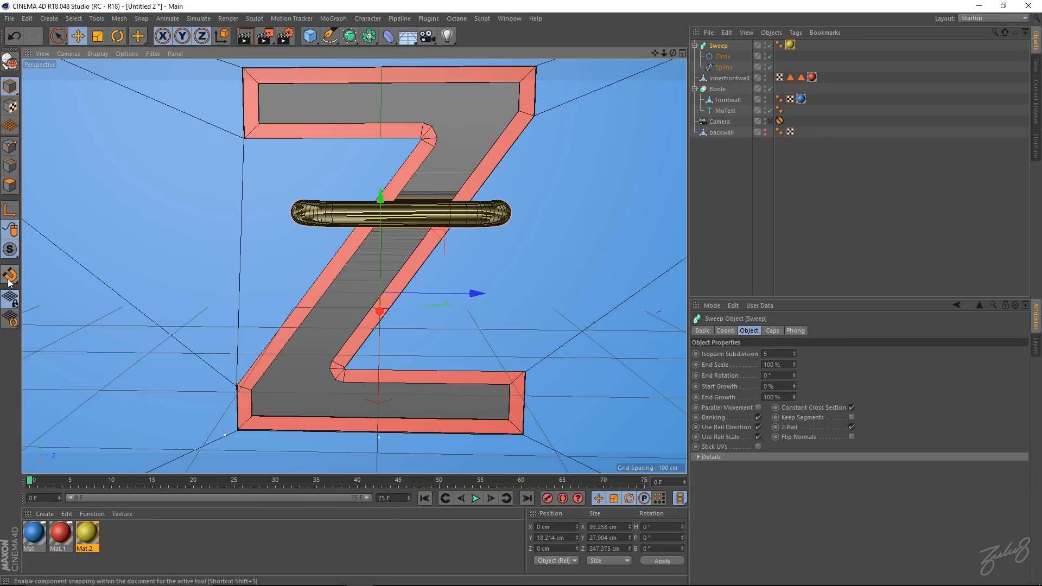
- Duplicate the yellow Sweep and lower the copy to about Y -19 cm, directly beneath the original tube
left_click_drag(467, 291, 477, 289)
left_click_drag(434, 236, 391, 217, "alt")
left_click_drag(487, 290, 483, 290)
left_click_drag(392, 198, 389, 227, "ctrl")
left_click_drag(486, 219, 559, 186, "alt")
- Shift both Sweep tubes together along the Z axis to about Z -3.3 cm, and clear the selection
left_click(717, 78, "ctrl")
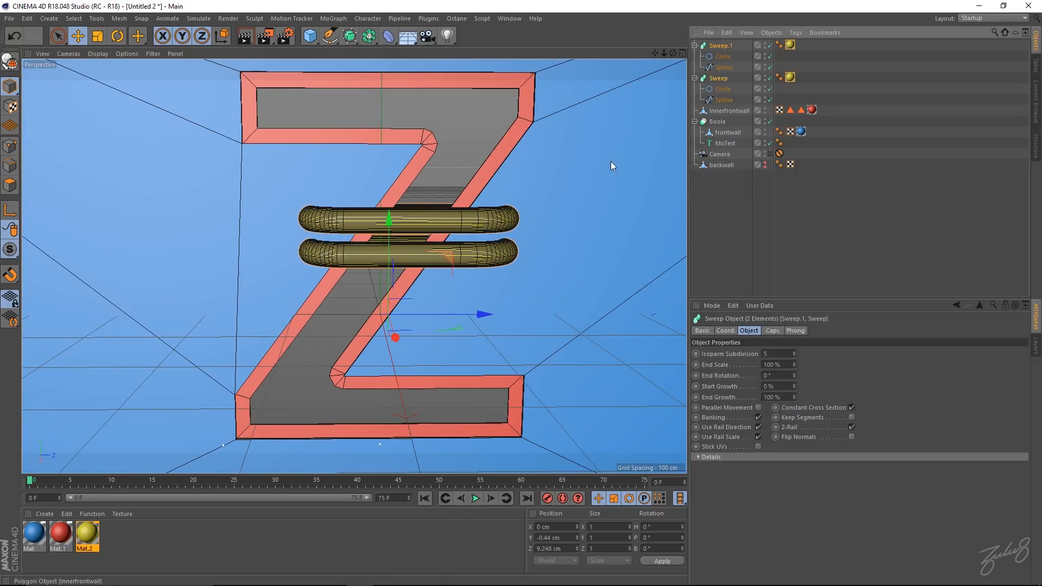
left_click_drag(490, 317, 471, 315)
left_click_drag(421, 206, 426, 182, "alt")
left_click(713, 181)
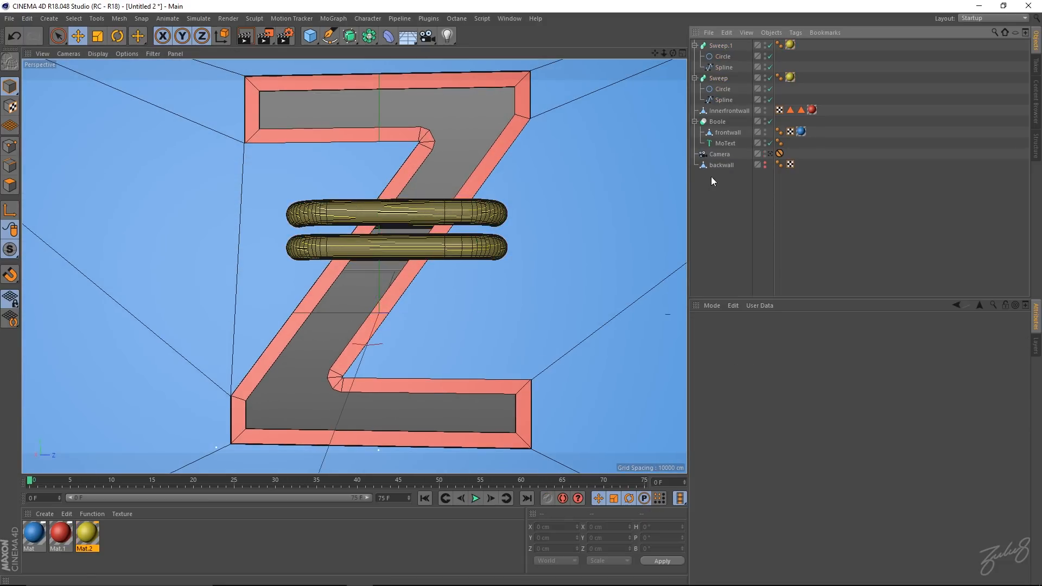
- Turn off both Sweep objects to inspect the bare Z opening
left_click(770, 78)
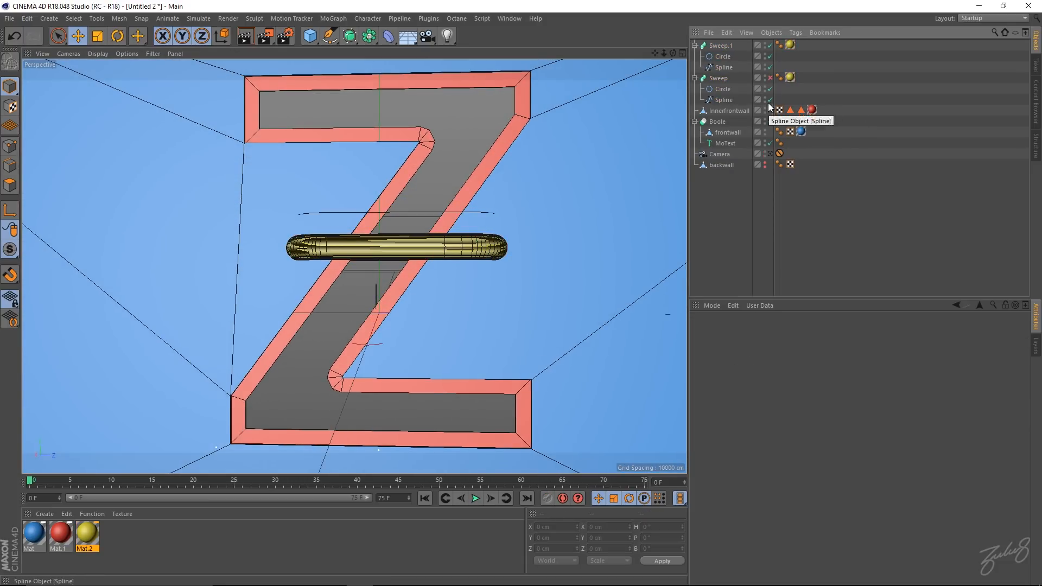
left_click(770, 45)
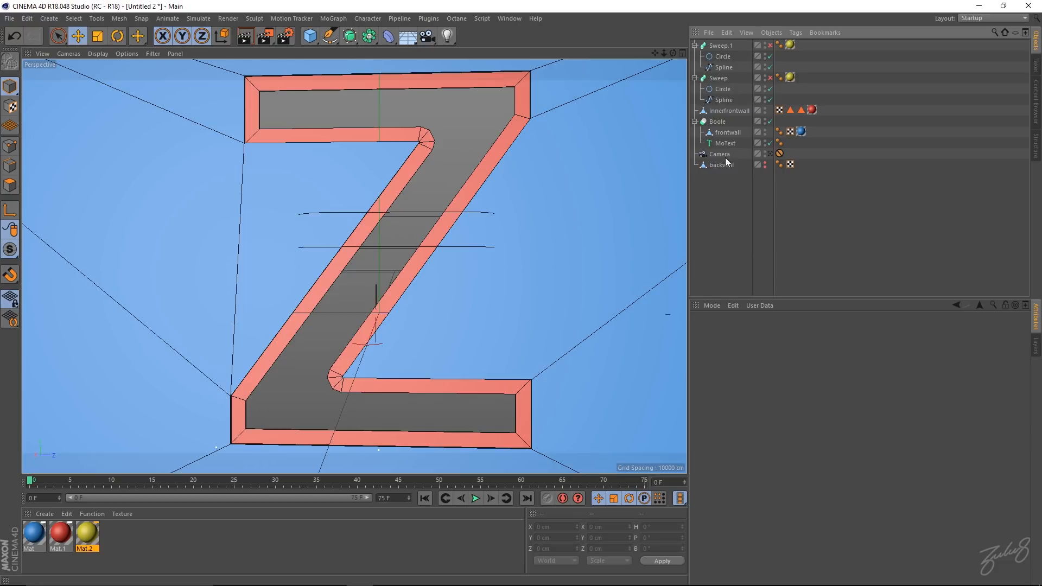
left_click_drag(453, 195, 461, 209, "alt")
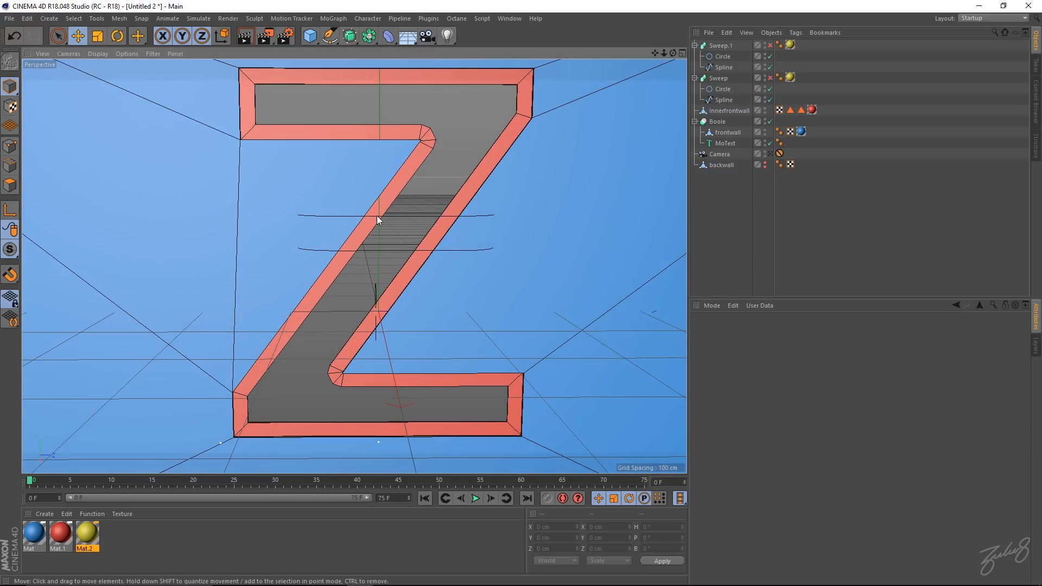
left_click_drag(387, 231, 364, 215, "alt")
- Turn Sweep.1 back on and enable X-Ray for it
left_click(770, 46)
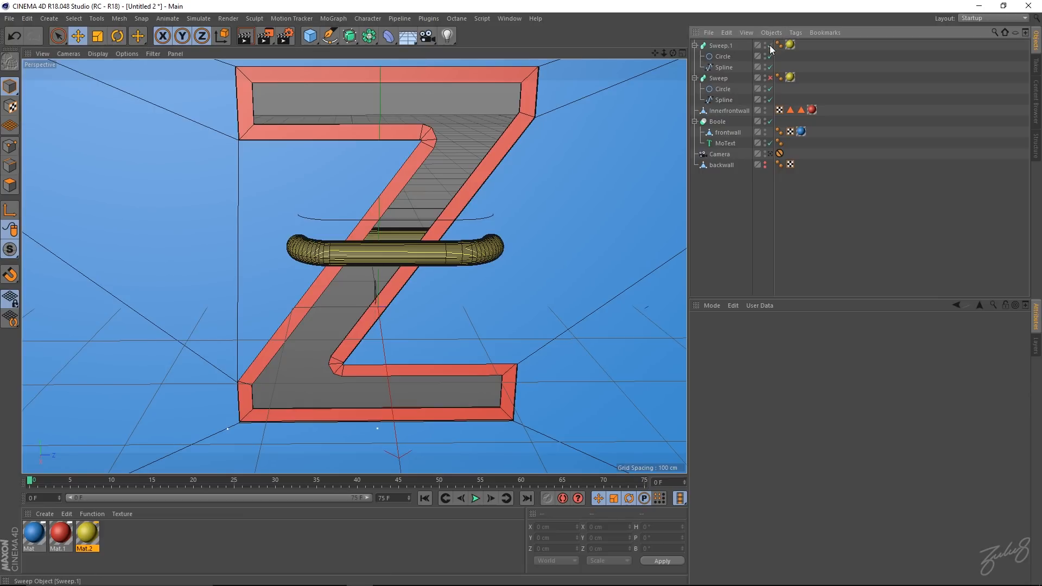
left_click(717, 47)
left_click(725, 330)
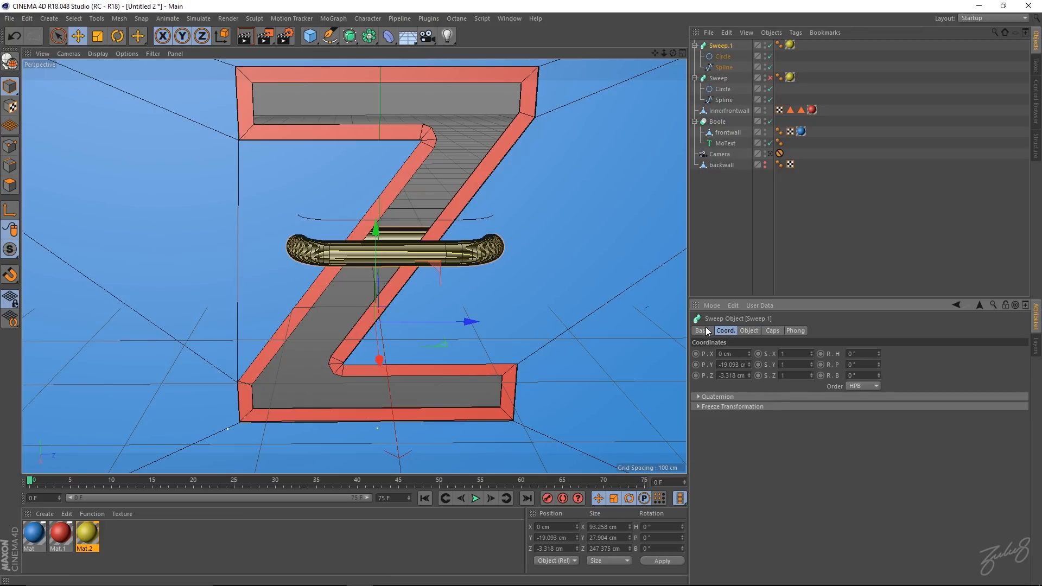
left_click(702, 331)
left_click(761, 425)
mouse_move(489, 224)
left_mouse_down("alt")
mouse_move(532, 218)
mouse_move(495, 216)
left_mouse_up("alt")
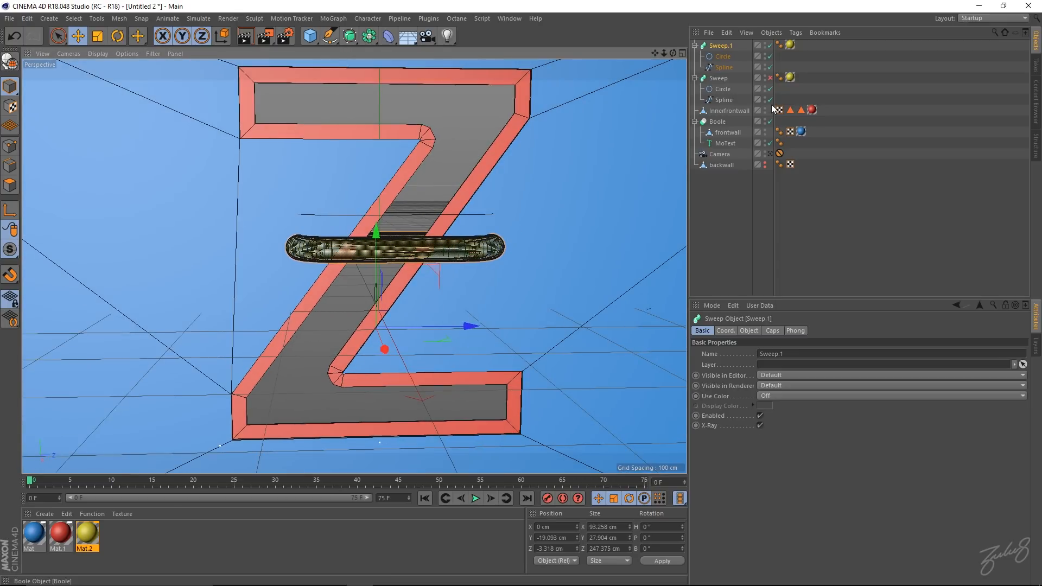
- Turn off Sweep.1, turn on the original Sweep and enable X-Ray for it
left_click(769, 46)
left_click(768, 77)
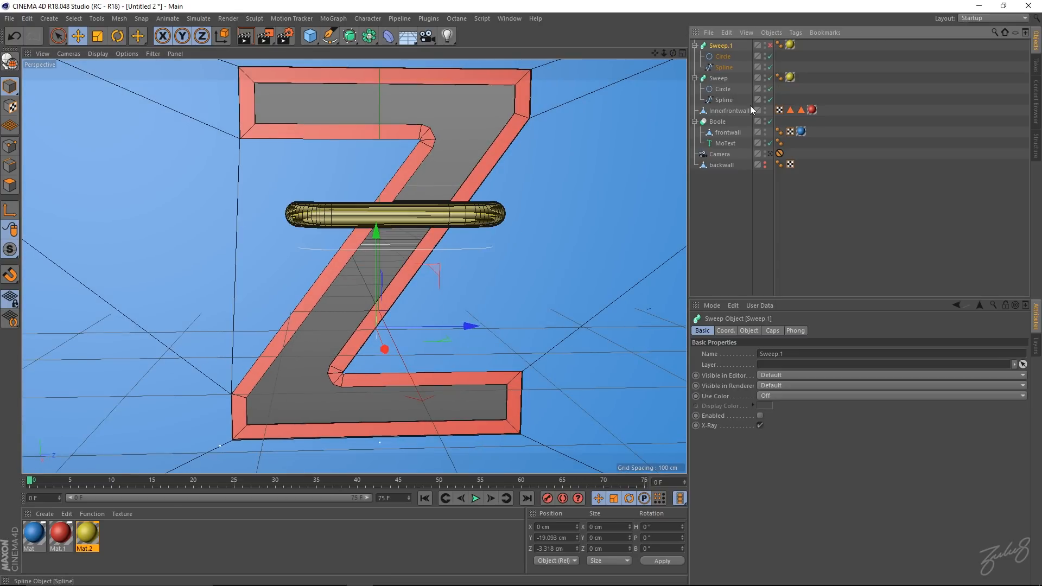
left_click(722, 79)
left_click(760, 425)
scroll(528, 235, "up", 5)
left_click_drag(530, 239, 472, 217, "alt")
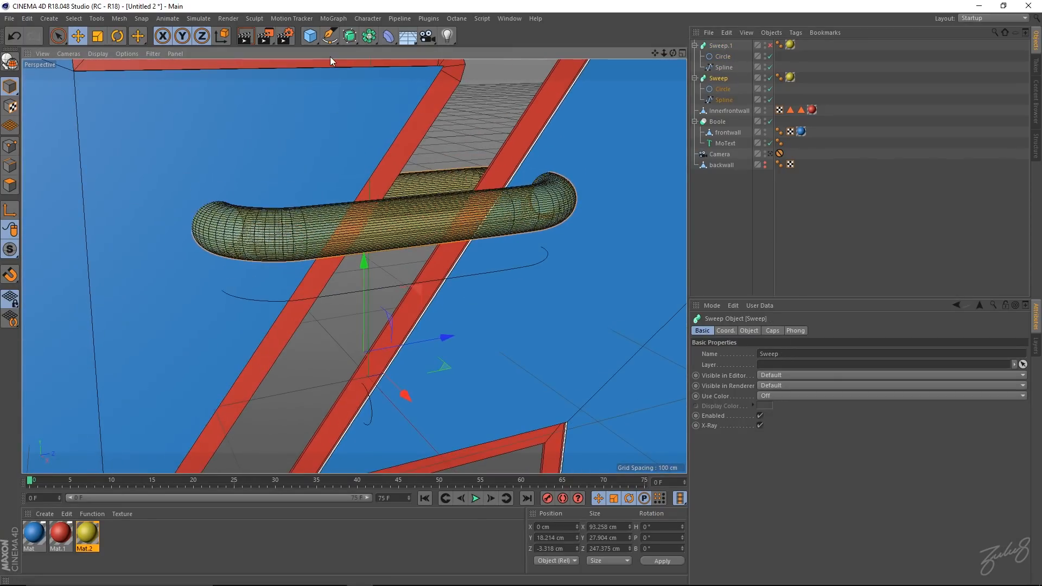
- Add a Sphere and scale it down to about 27 cm in diameter
left_click(311, 37)
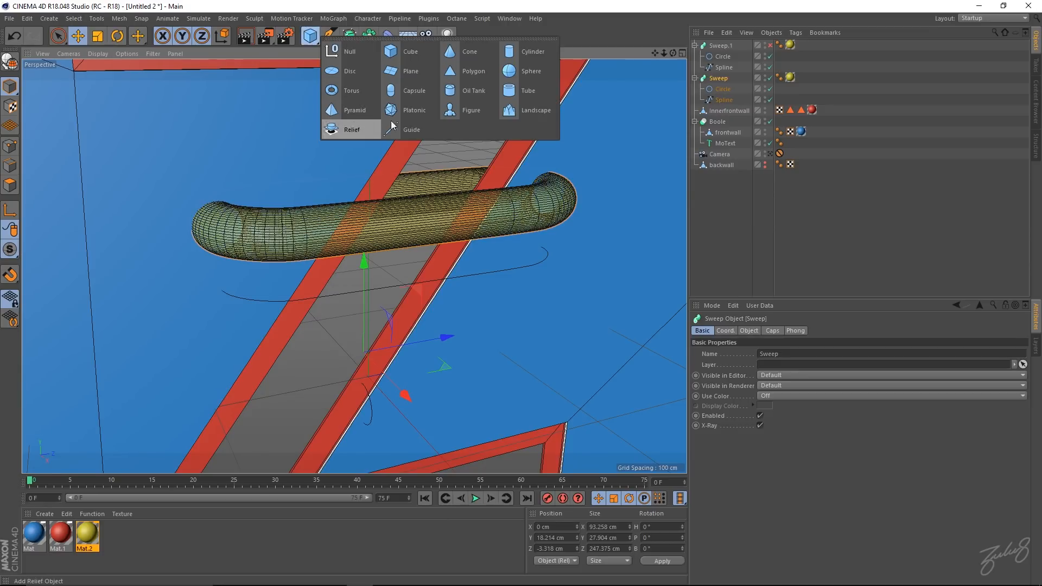
left_click(522, 72)
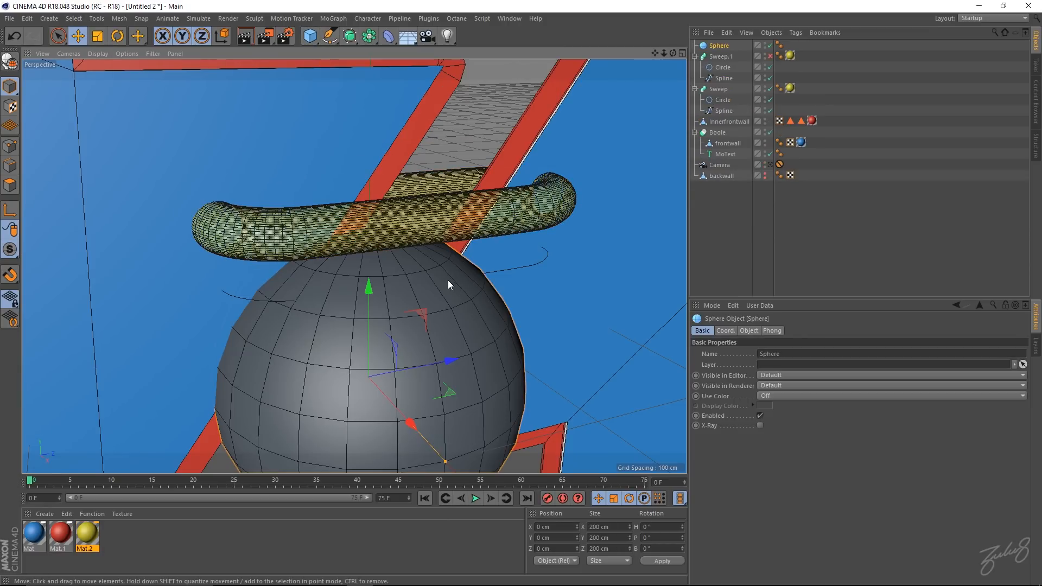
key("t")
left_click_drag(619, 359, 133, 302)
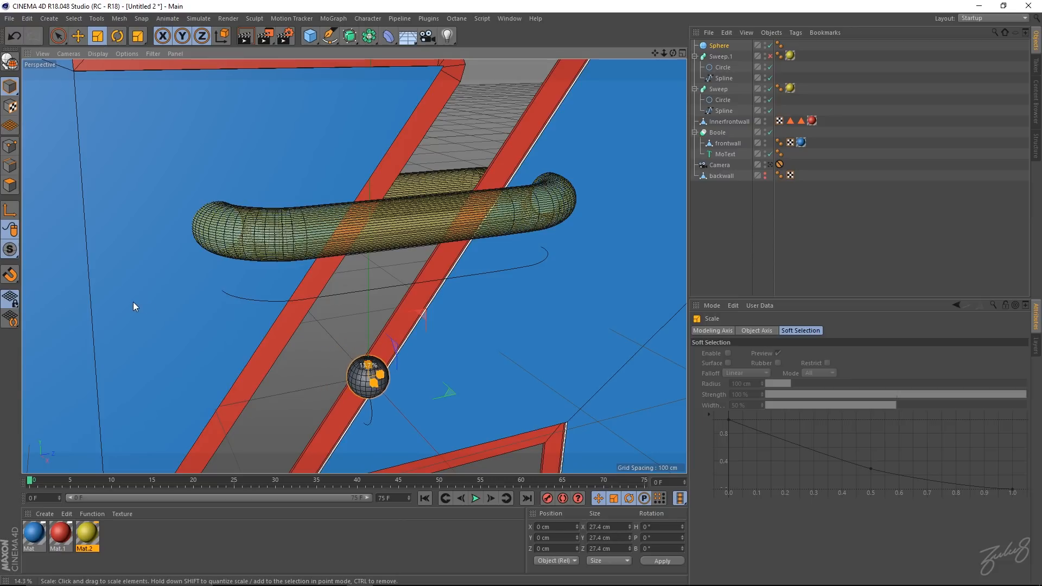
- Move the sphere inside the upper tube and shrink it to a radius of about 9.7 cm
key("e")
left_click_drag(375, 272, 539, 292)
scroll(415, 223, "up", 4)
key("t")
middle_click_drag(595, 256, 544, 272, "alt")
- Set the sphere's type to Icosahedron
left_click(719, 46)
left_click(748, 330)
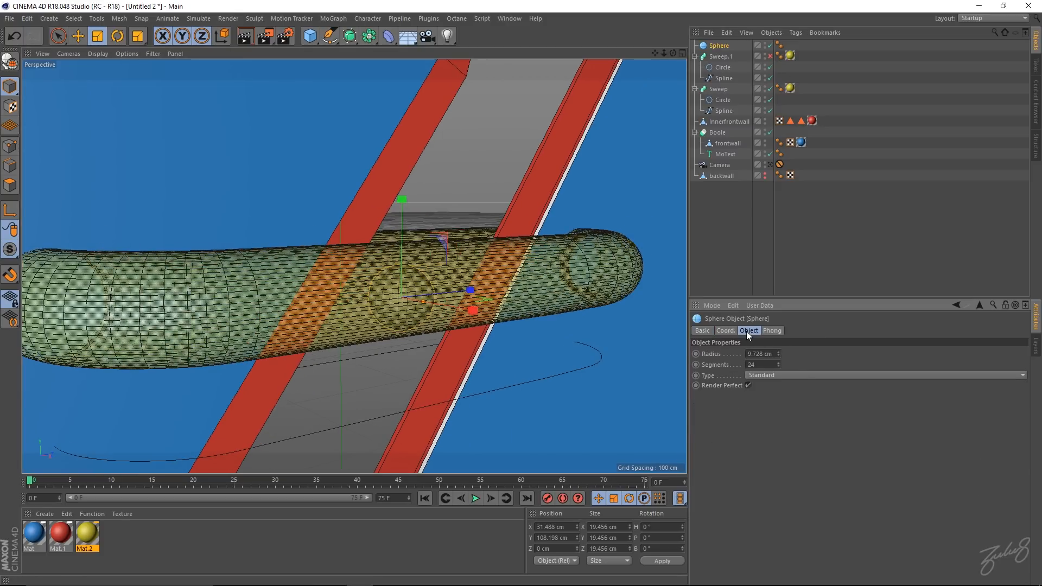
left_click(782, 373)
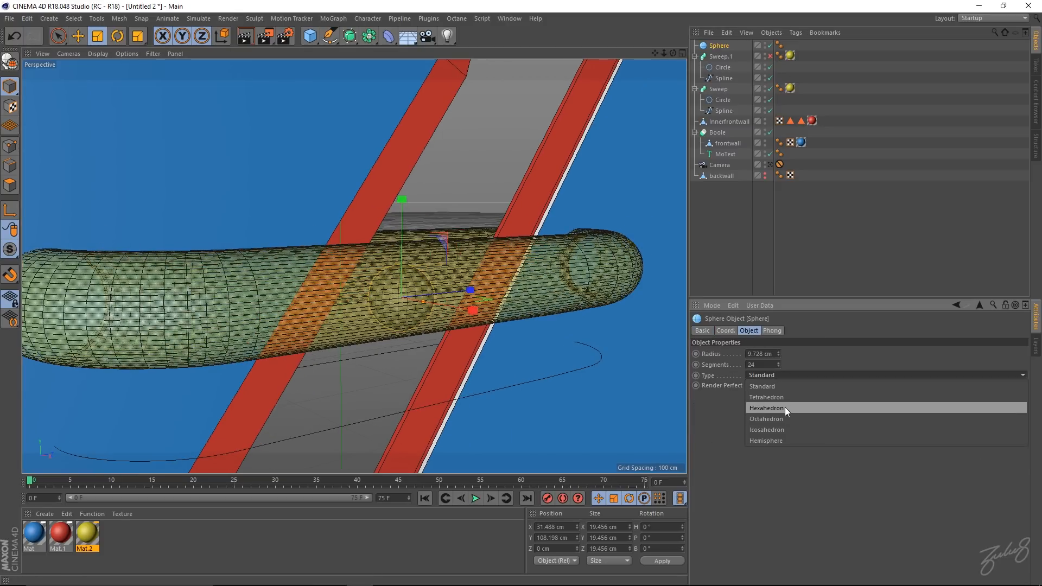
left_click(786, 430)
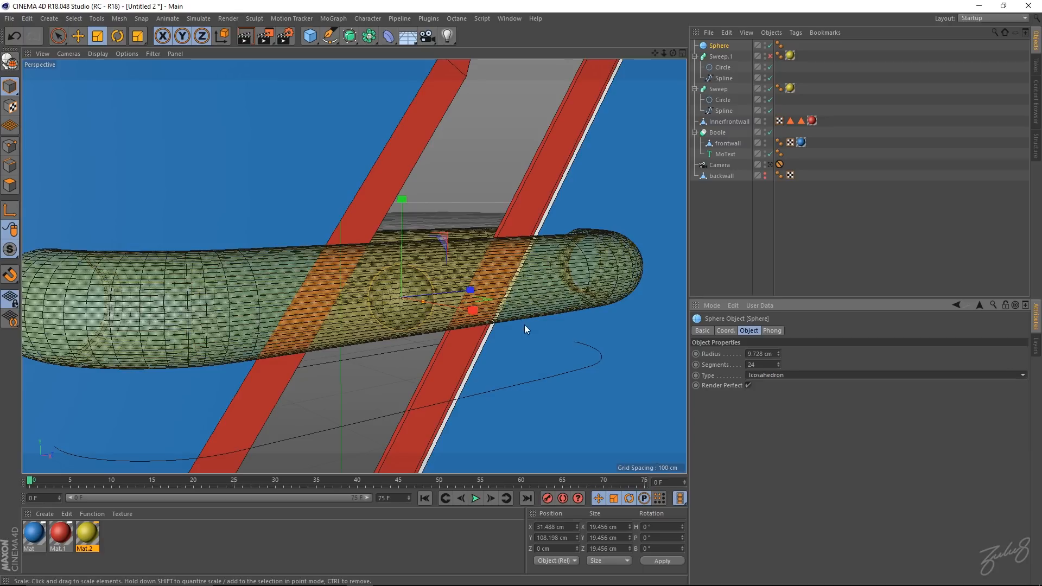
- Move the sphere out in front of the tube to about X 50 cm
key("e")
left_click_drag(472, 308, 608, 335)
left_click_drag(536, 326, 427, 293, "alt")
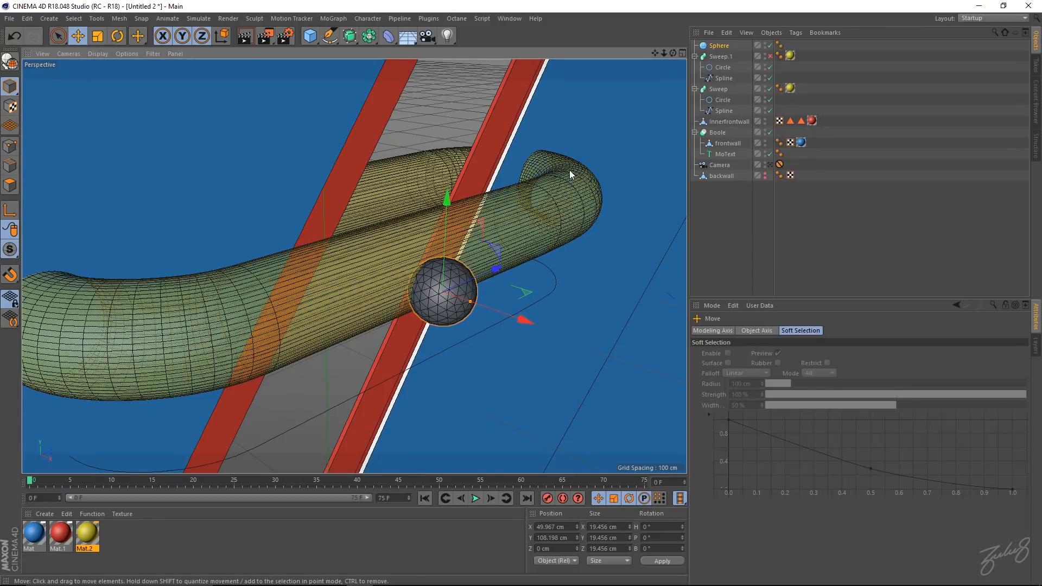
- Copy Sweep.1's spline to the end of the object hierarchy and move the Sphere below the copy
left_click(723, 79)
left_click_drag(728, 196, 727, 196, "ctrl")
left_click_drag(722, 45, 718, 203)
- Add an Align to Spline tag to the Sphere and assign the copied Spline as its path
right_click(720, 187)
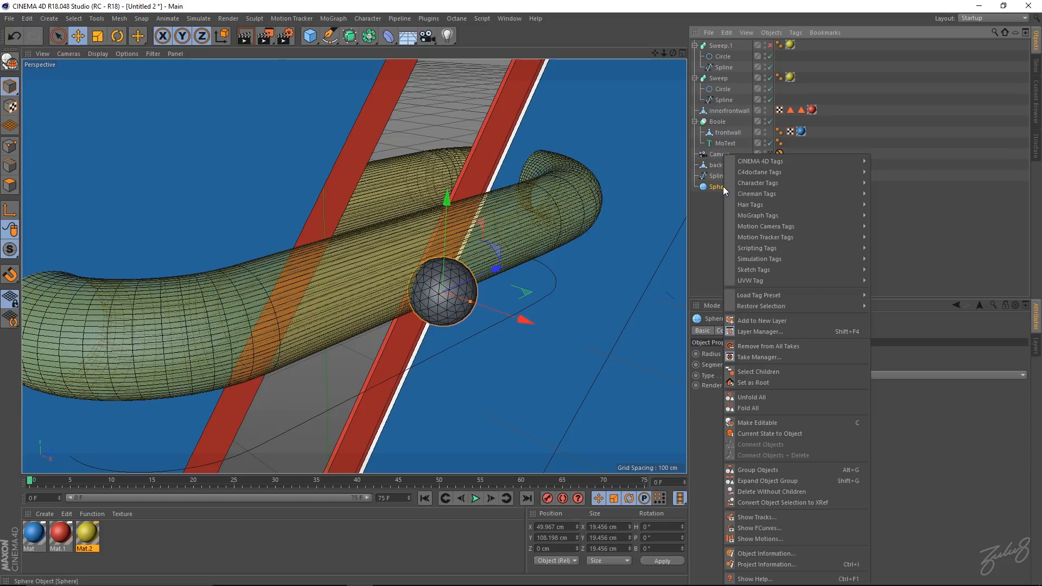
mouse_move(770, 161)
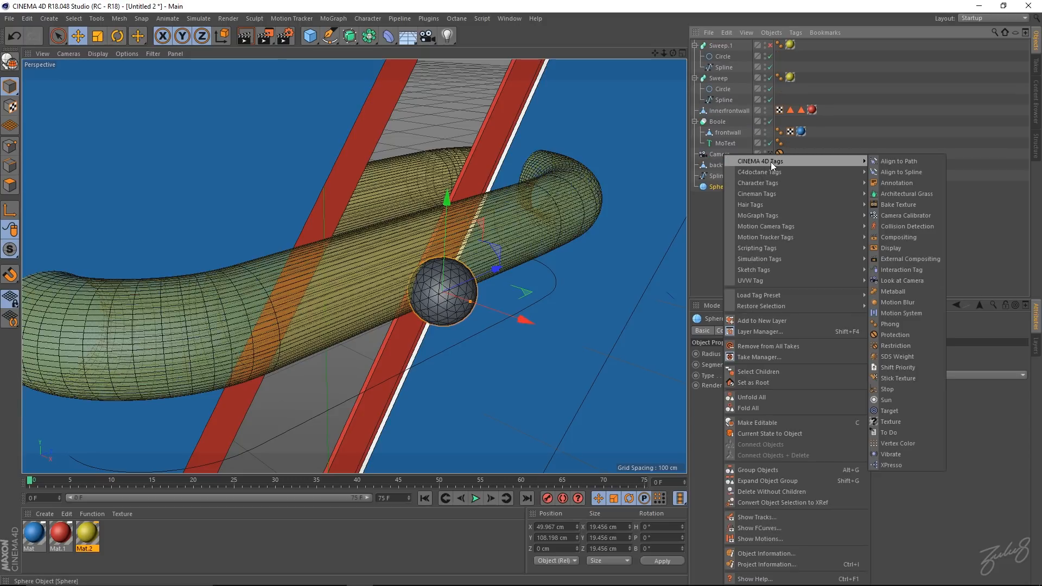
left_click(896, 173)
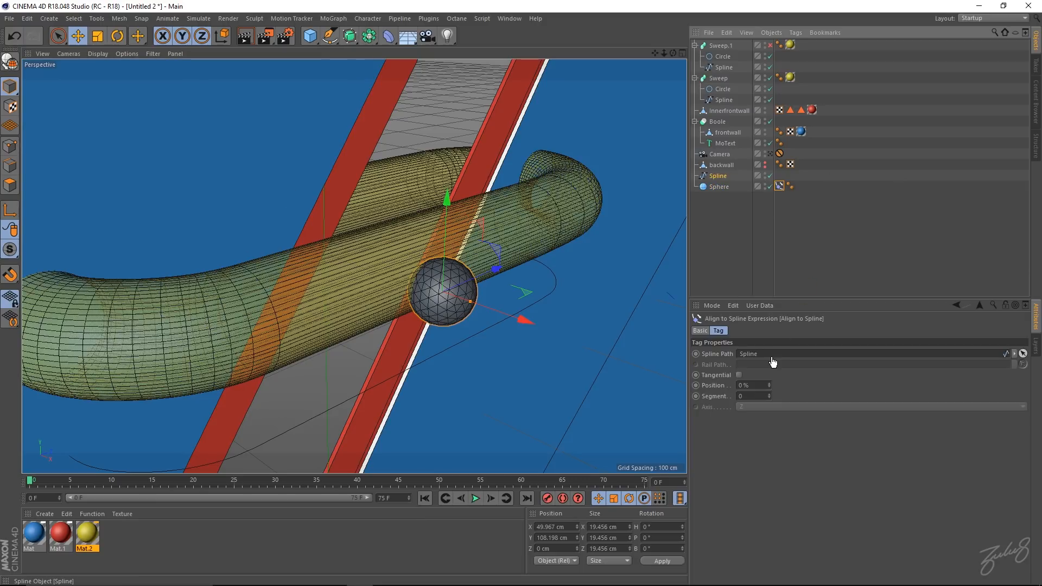
left_click_drag(773, 361, 769, 353)
left_click_drag(656, 191, 496, 201, "alt")
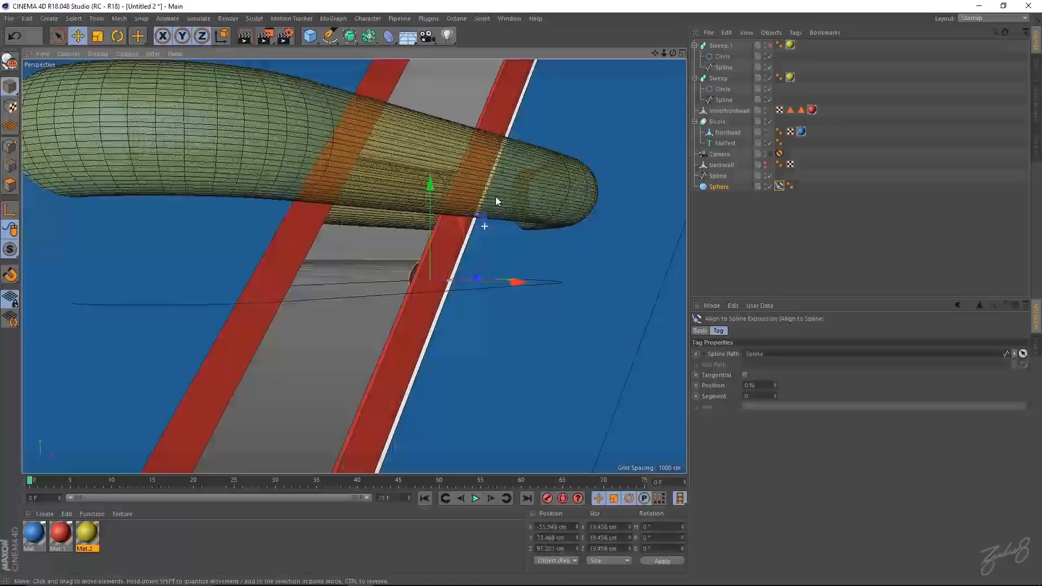
- Turn on Sweep.1 and turn off the upper Sweep to compare the copied spline with the lower tube
left_click(718, 177)
left_click_drag(522, 233, 679, 92, "alt")
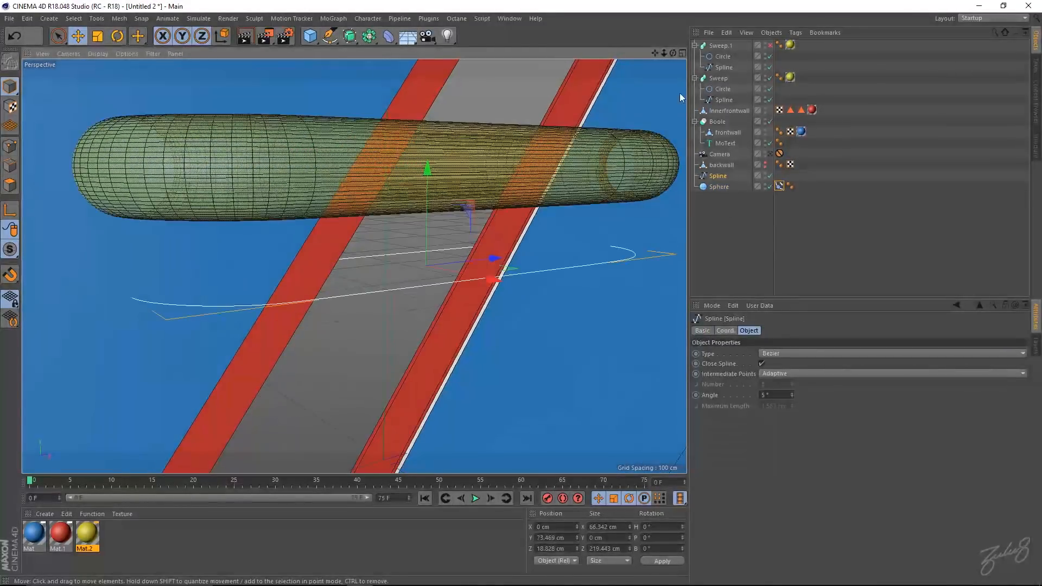
left_click(769, 45)
left_click(769, 78)
left_click_drag(484, 236, 521, 244, "alt")
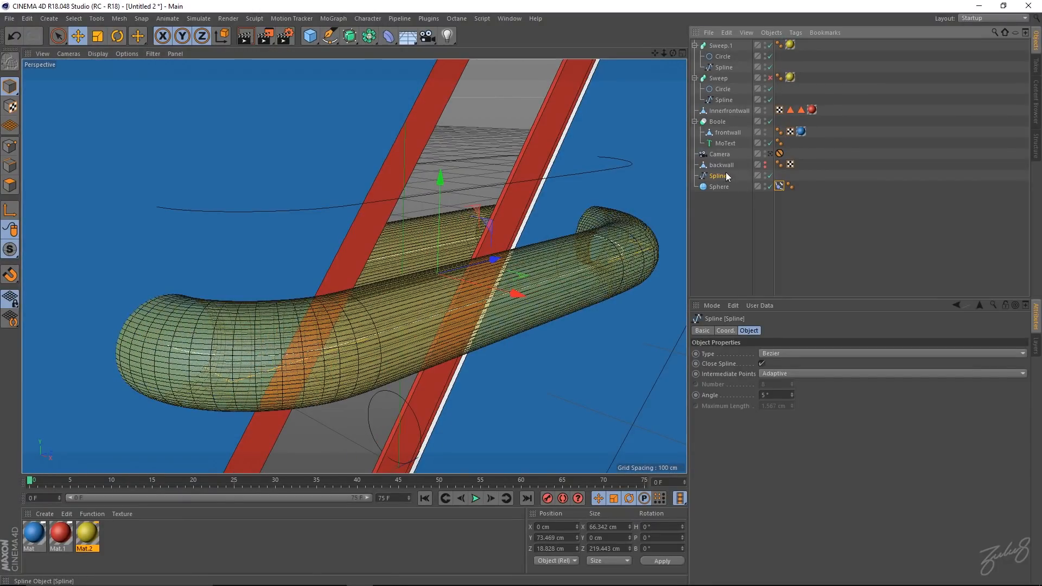
left_click_drag(427, 335, 353, 293, "alt")
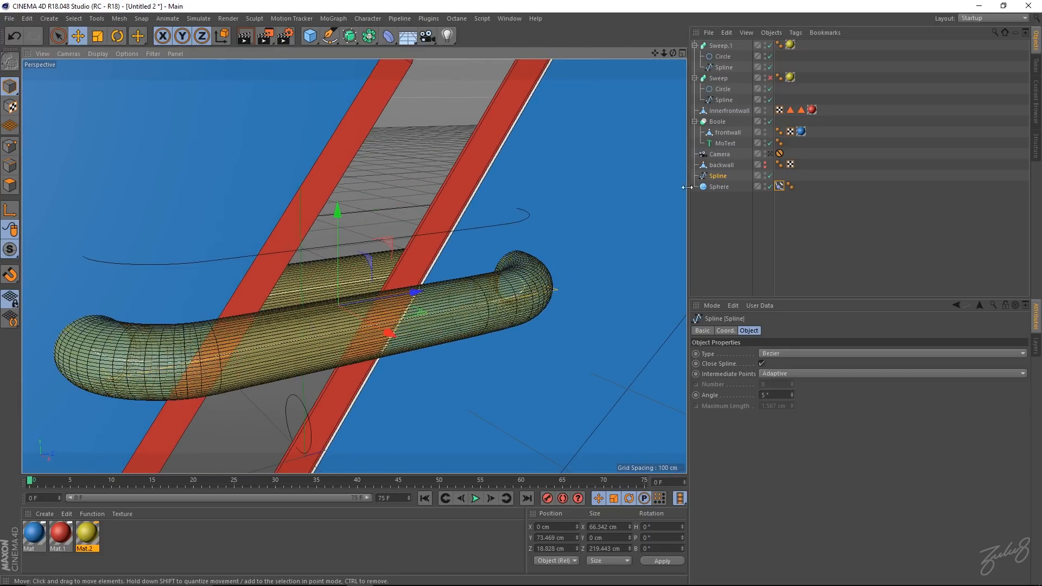
- Extend the animation to 100 frames and stretch the preview range to its full length
left_click(779, 186)
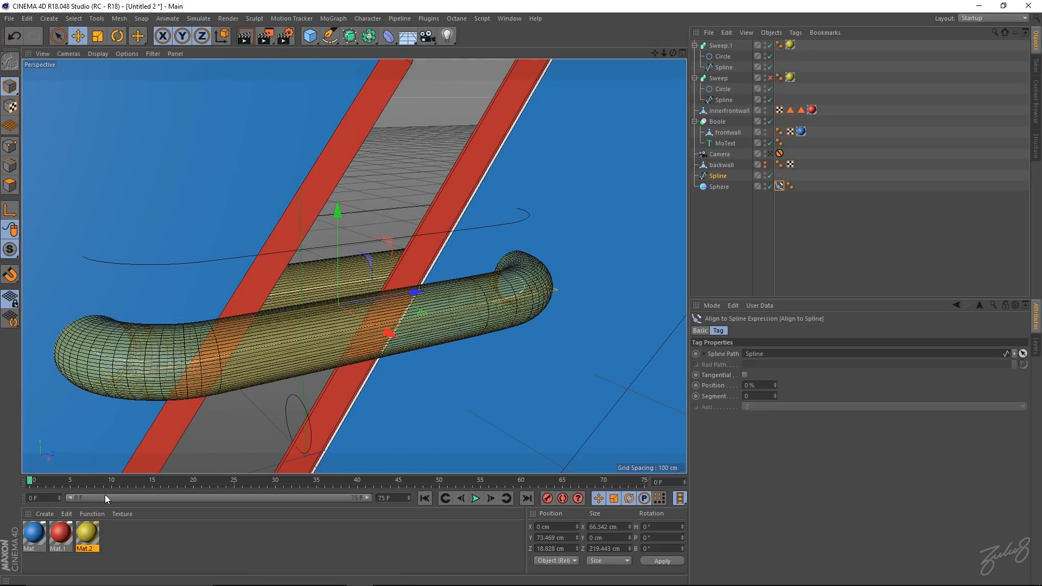
type("100")
key("Return")
left_click_drag(299, 497, 368, 498)
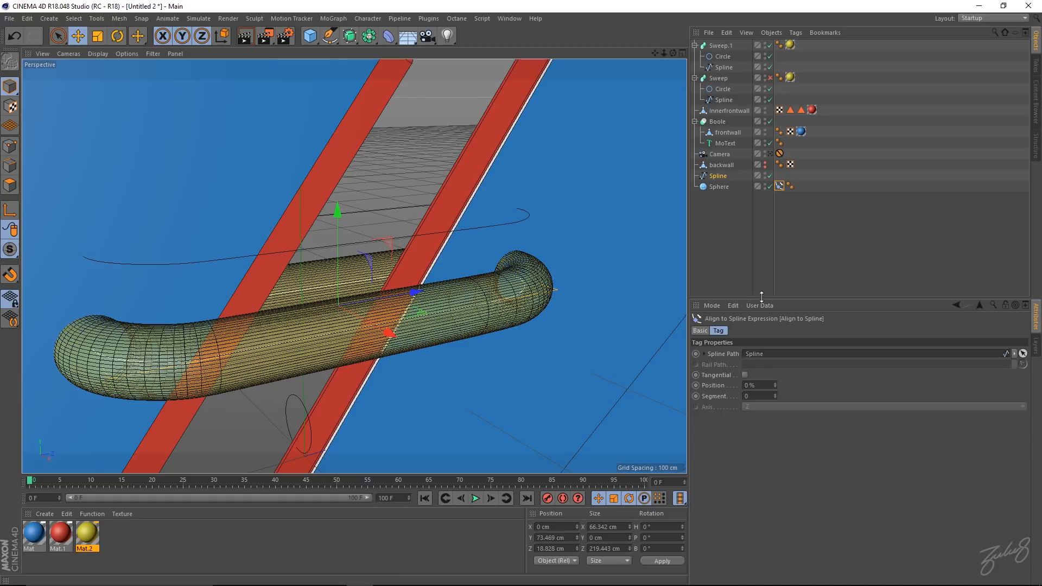
- Keyframe the Align to Spline position at 0% on frame 0 and 100% on frame 25, and play it back
left_click(695, 386)
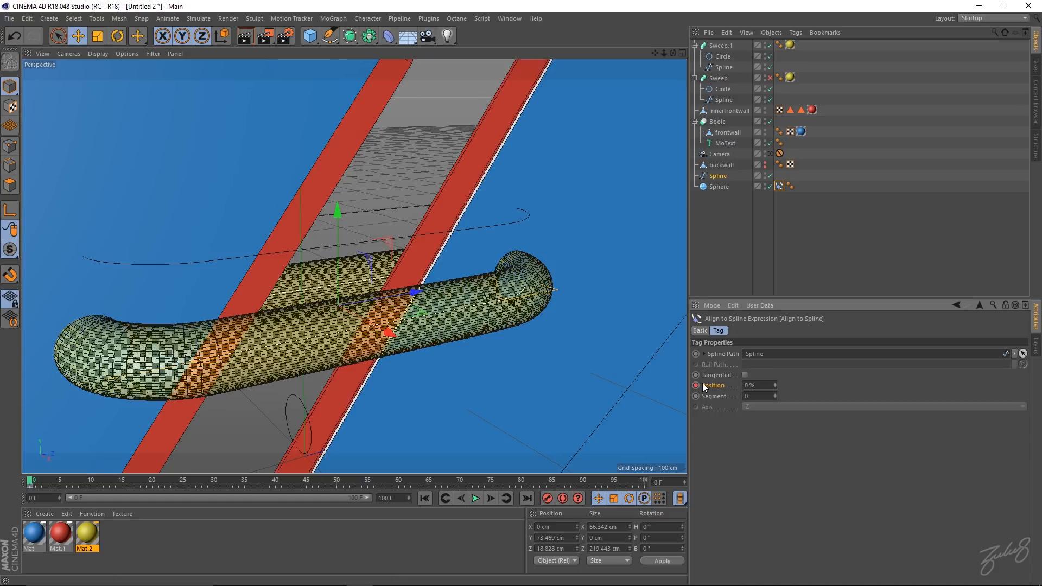
left_click(34, 480)
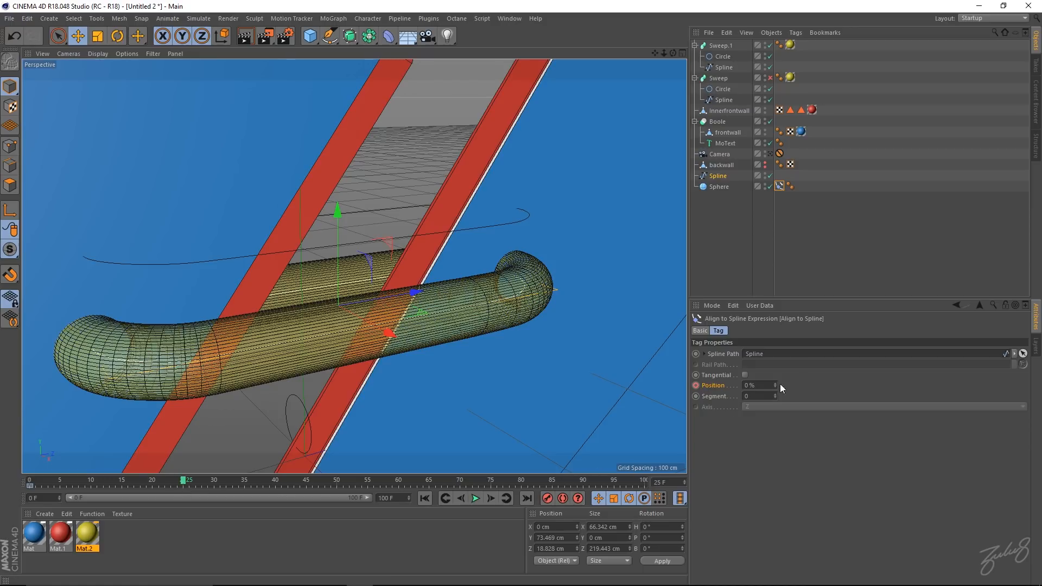
left_click_drag(775, 385, 782, 358)
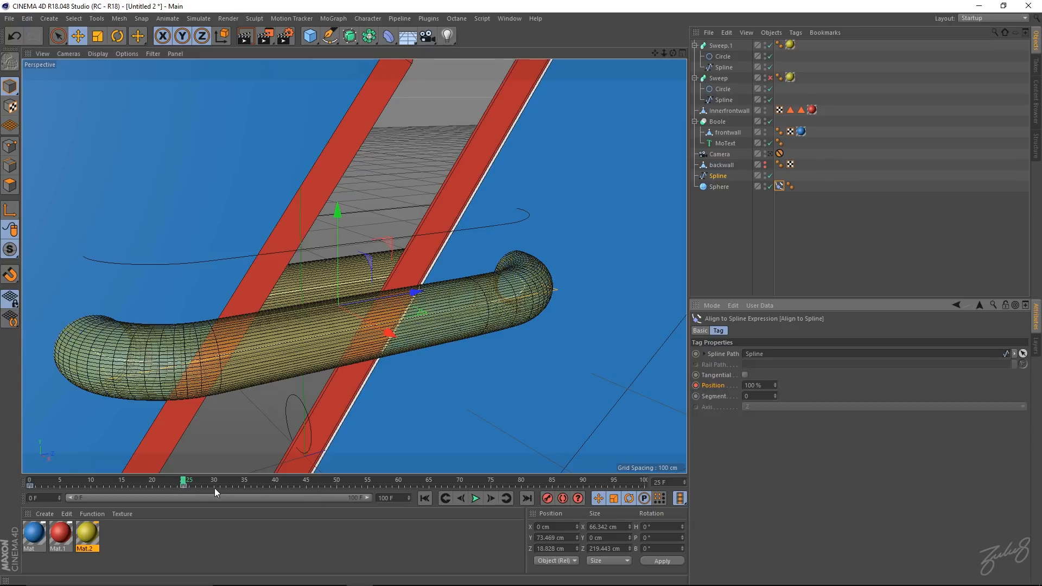
left_click(476, 499)
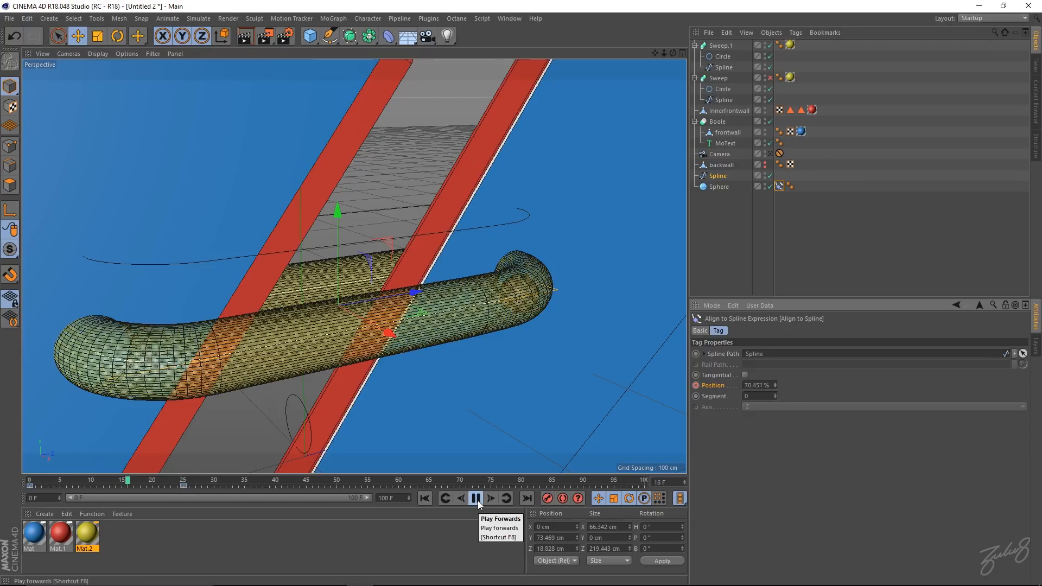
left_click(476, 499)
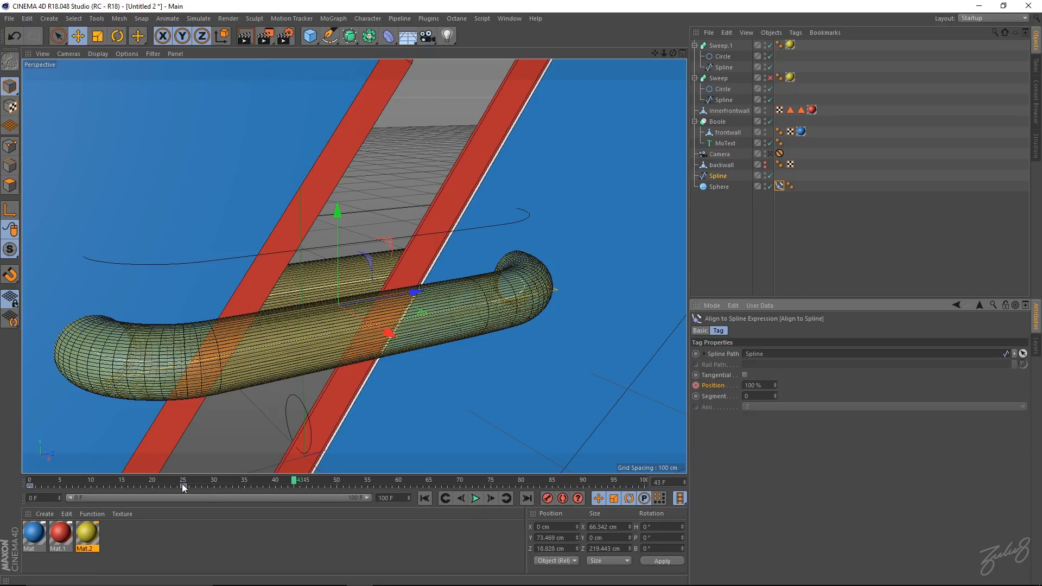
- Move the 100% position key to frame 50, replay the animation and scrub to frame 27
left_click_drag(184, 488, 281, 494)
left_click_drag(345, 490, 31, 479)
left_click(476, 499)
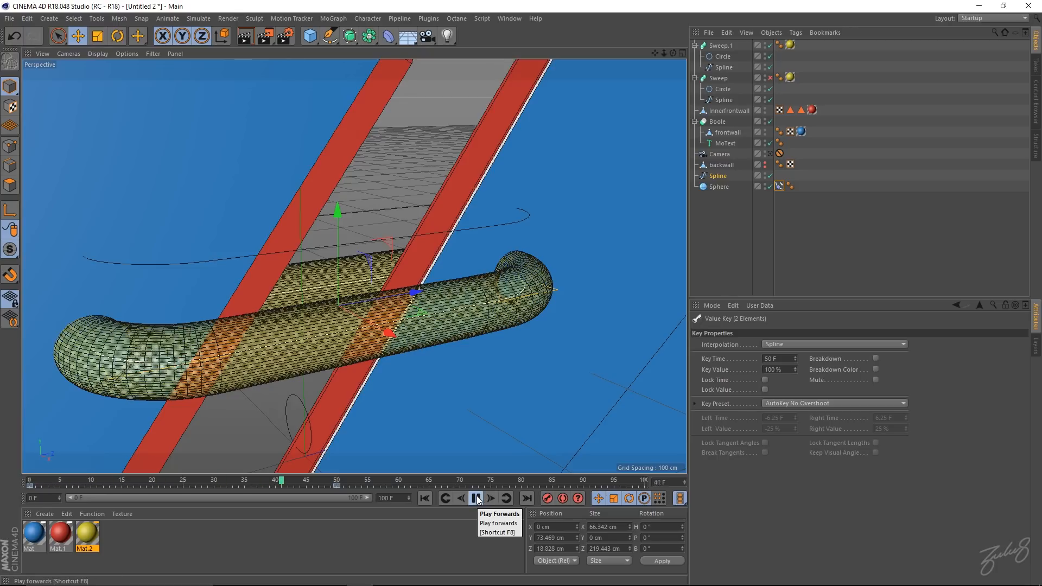
left_click(477, 496)
left_click_drag(483, 484, 197, 478)
mouse_move(311, 336)
left_mouse_down("alt")
mouse_move(340, 338)
mouse_move(301, 317)
mouse_move(304, 337)
left_mouse_up("alt")
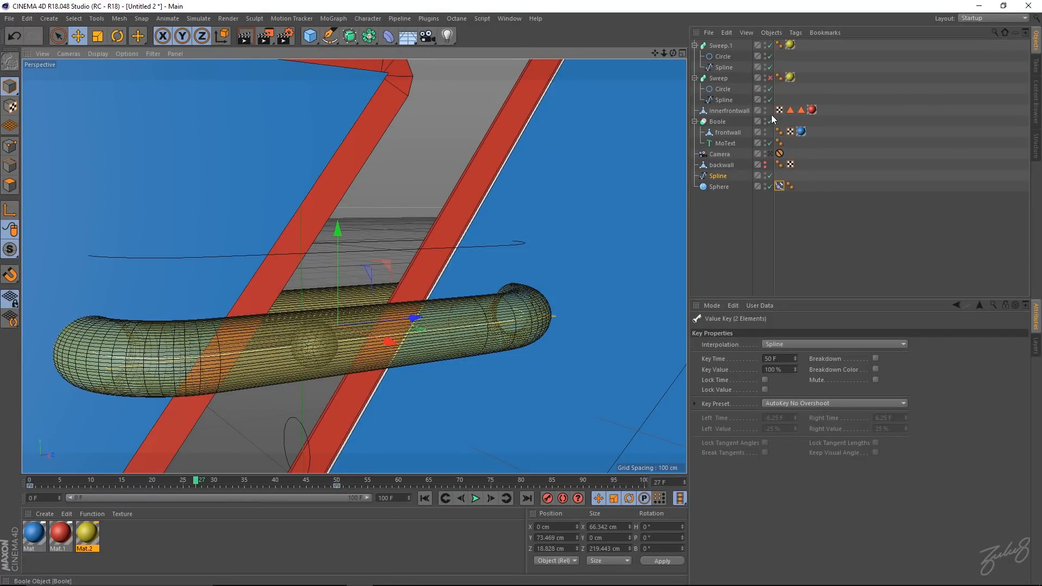
- Turn off Sweep.1 and group the sphere under a null renamed Sphere
left_click(770, 45)
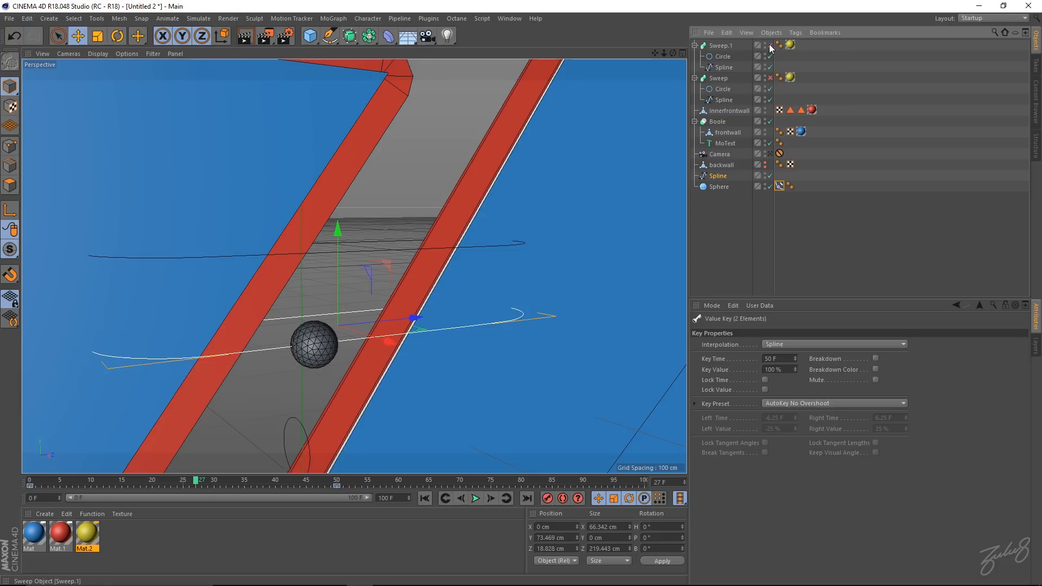
left_click(719, 186)
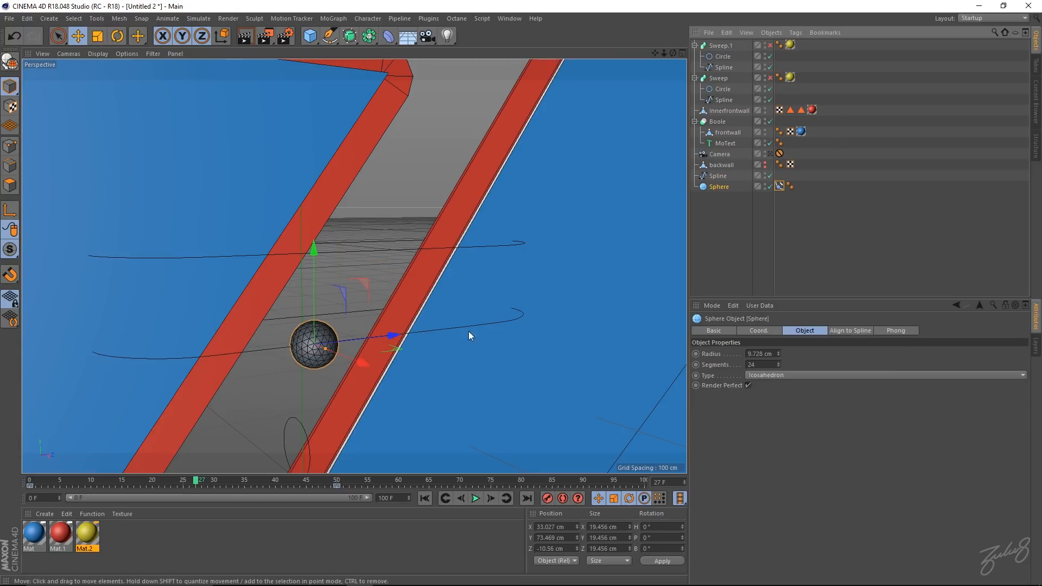
right_click(718, 186)
left_click(711, 188)
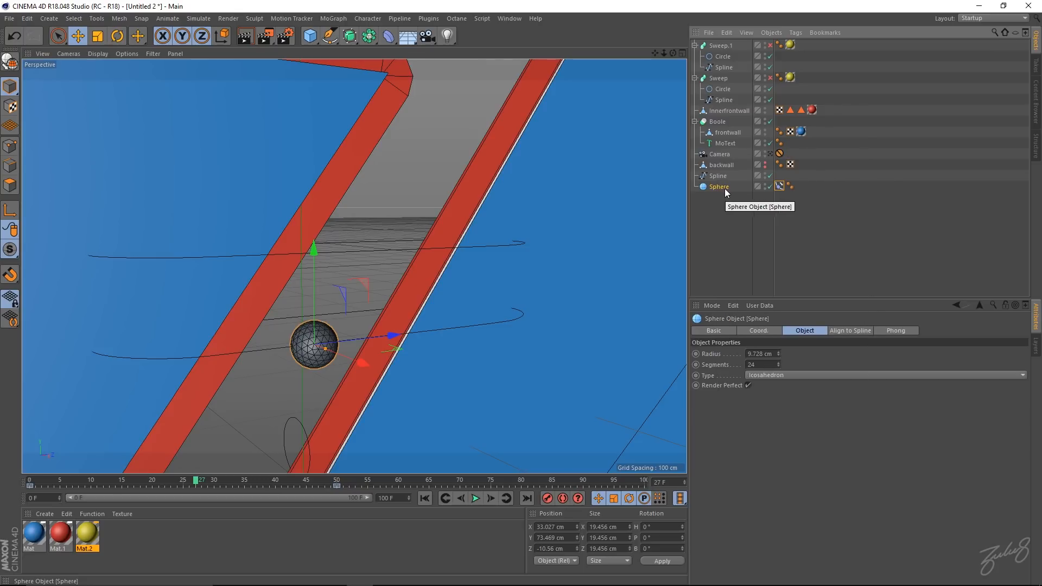
key("alt+g")
double_click(716, 187)
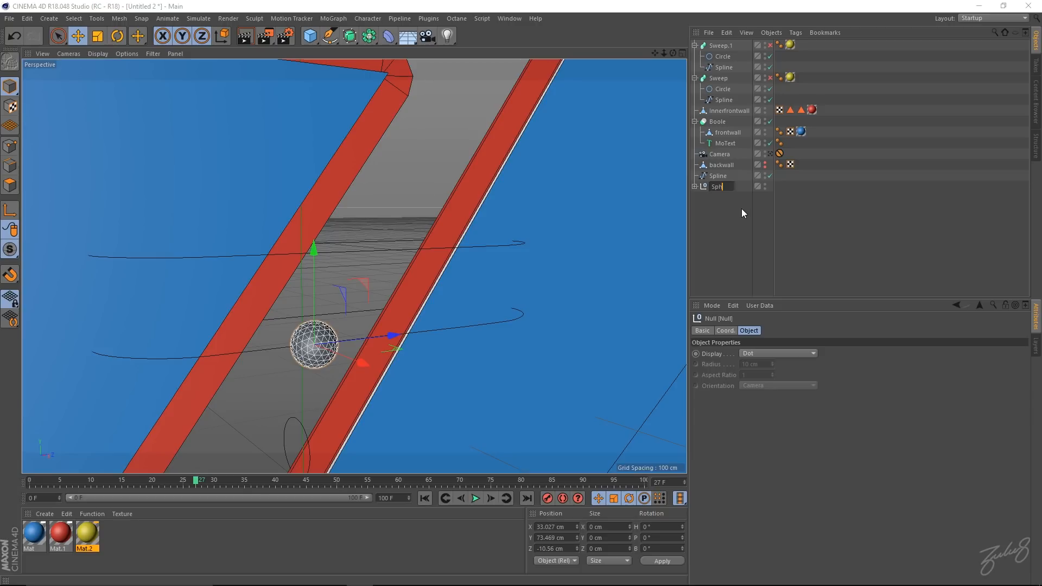
key("Return")
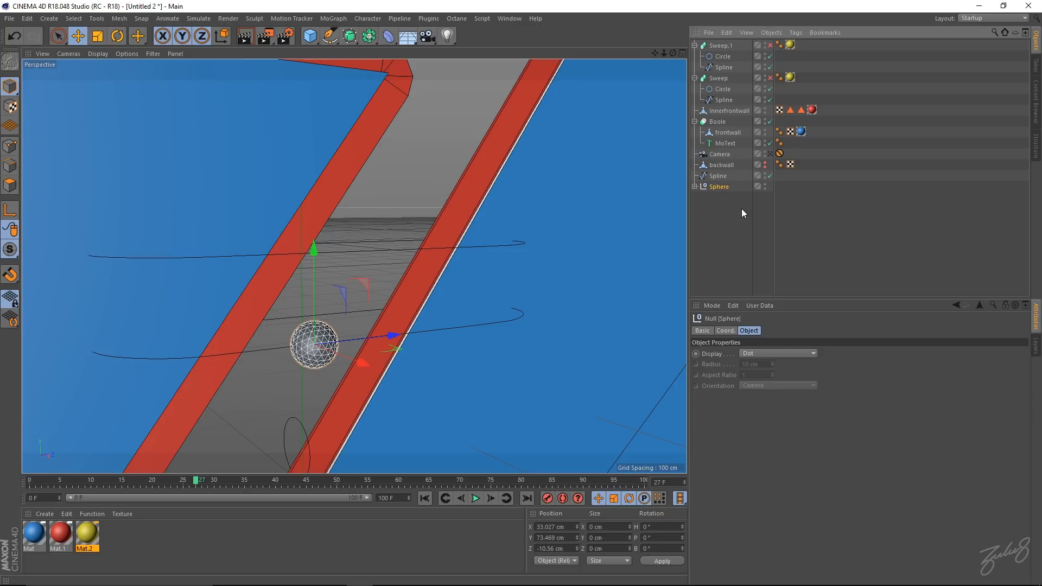
- Move the Align to Spline tag from the child sphere to its parent null
left_click(694, 187)
left_click(779, 197)
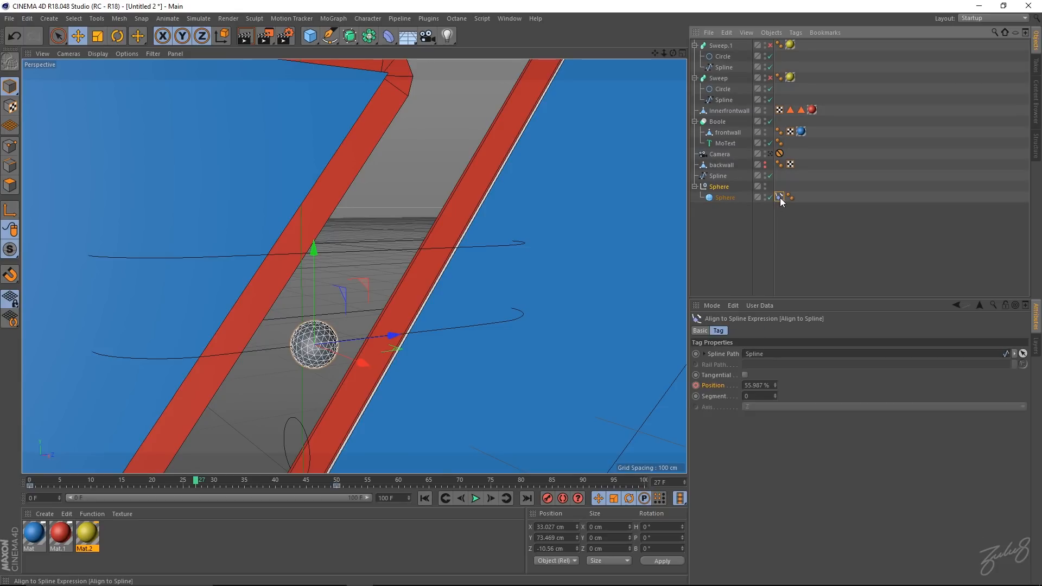
left_click_drag(781, 190, 779, 187)
- Try shifting the child sphere vertically while the animation plays, return to frame 0 and undo the moves
left_click(725, 197)
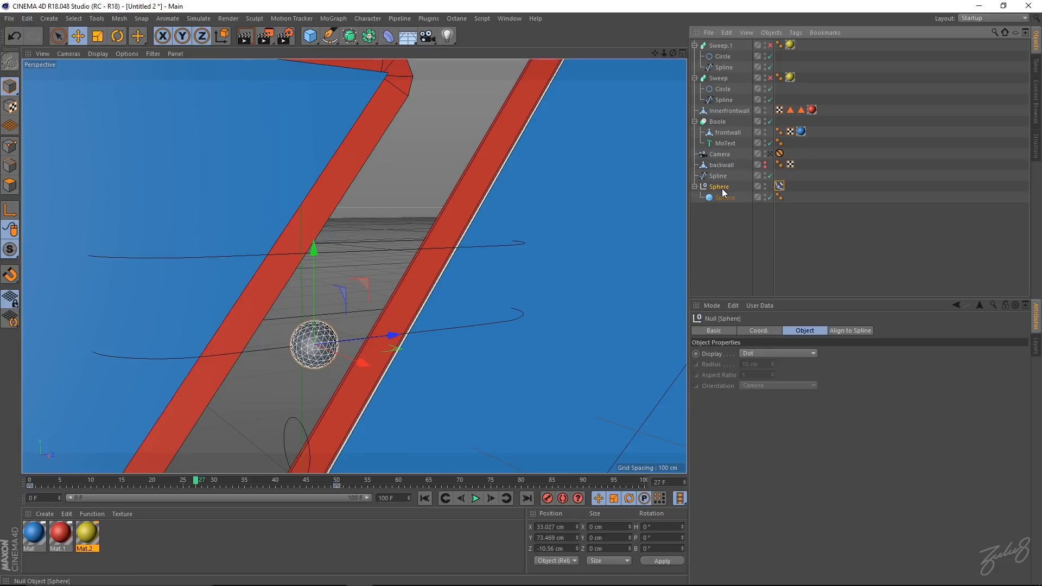
left_click_drag(317, 254, 318, 288)
left_click(476, 498)
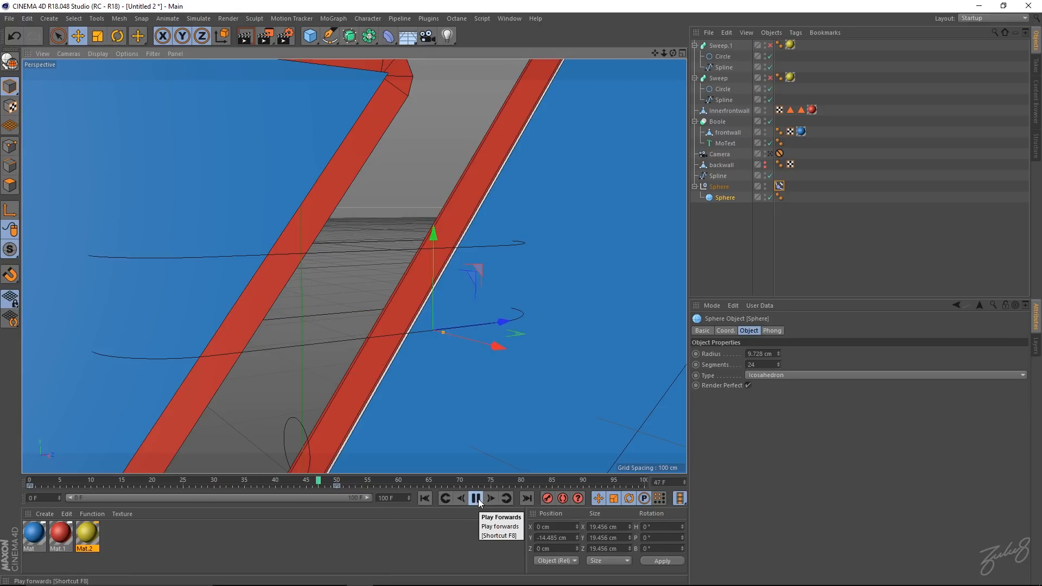
left_click_drag(434, 226, 439, 181)
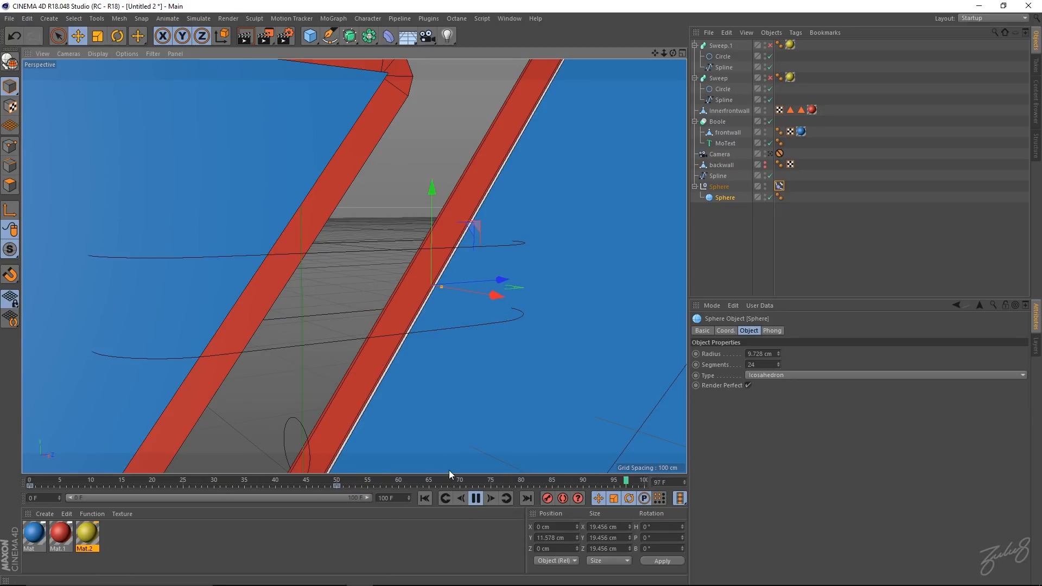
left_click(476, 498)
left_click(425, 500)
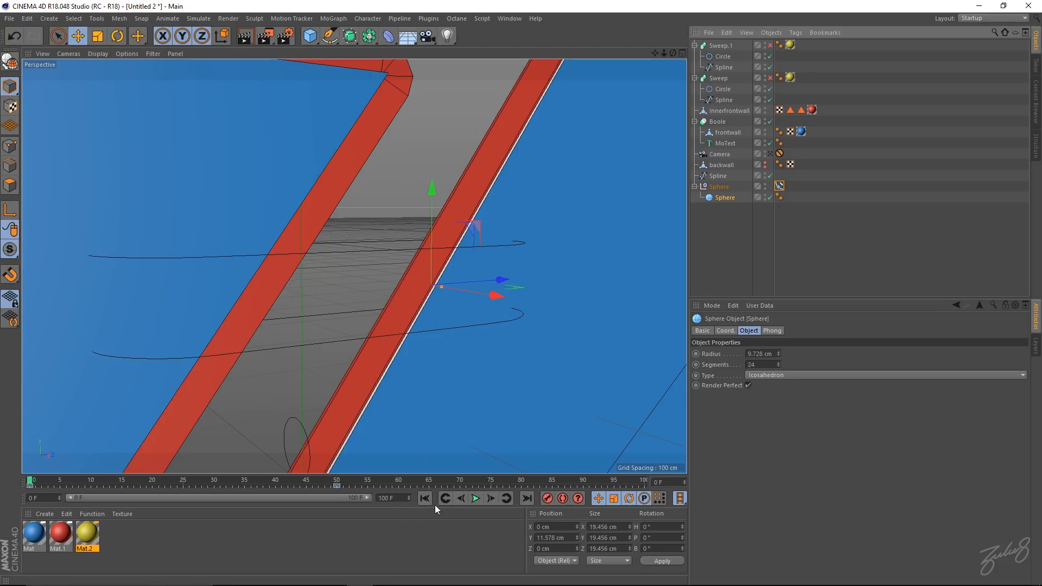
key("ctrl+z")
left_click_drag(400, 339, 403, 288, "alt")
key("ctrl+z")
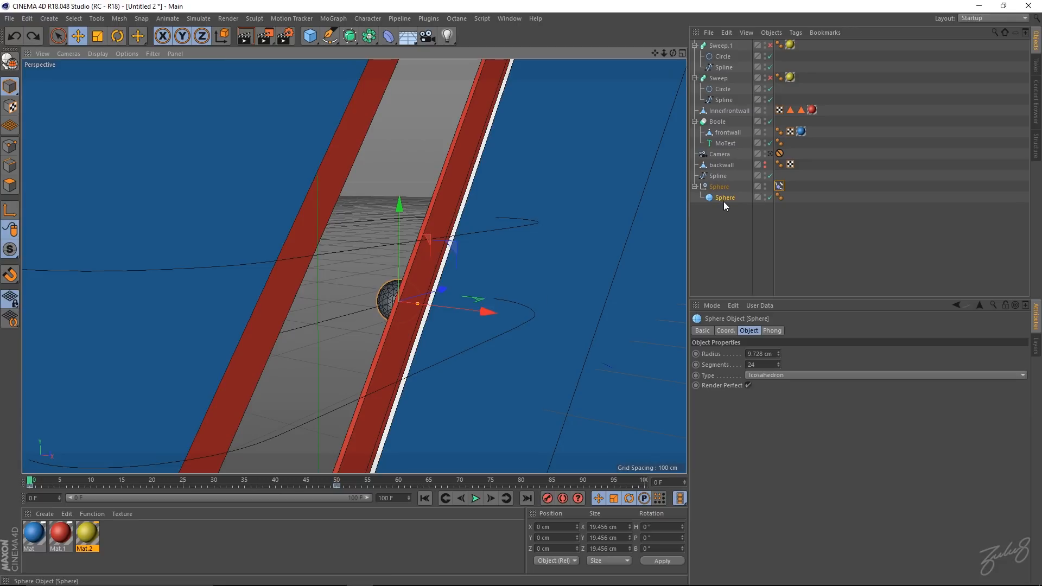
- Make the child sphere editable and keyframe its X, Y and Z position at 0 cm on frame 0
key("c")
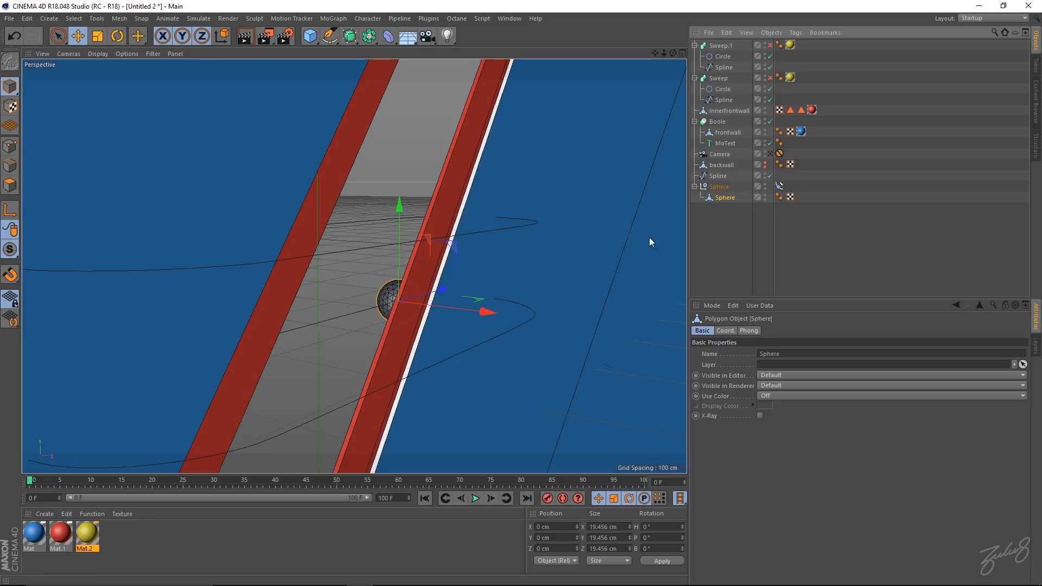
left_click(44, 483)
mouse_move(45, 484)
left_mouse_down()
mouse_move(35, 483)
mouse_move(58, 483)
mouse_move(29, 483)
mouse_move(115, 484)
mouse_move(30, 483)
left_mouse_up()
left_click(725, 330)
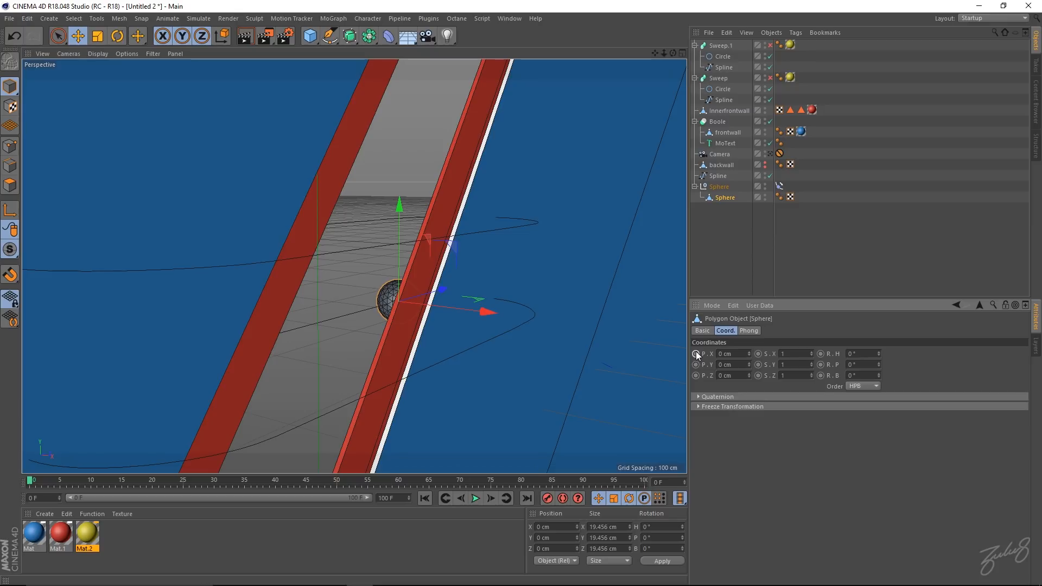
- Keyframe the child sphere's position on frame 3 at X 2 cm, Y -1 cm and Z -2 cm
mouse_move(35, 480)
left_mouse_down()
mouse_move(65, 485)
mouse_move(47, 484)
left_mouse_up()
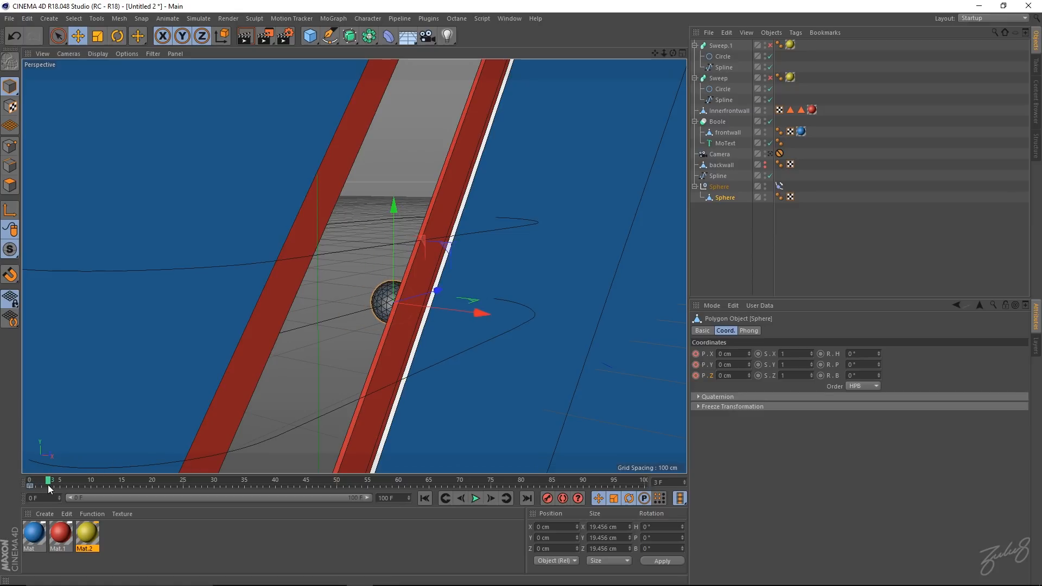
left_click(749, 353)
left_click(749, 353)
left_click(748, 367)
left_click(750, 376)
left_click(749, 377)
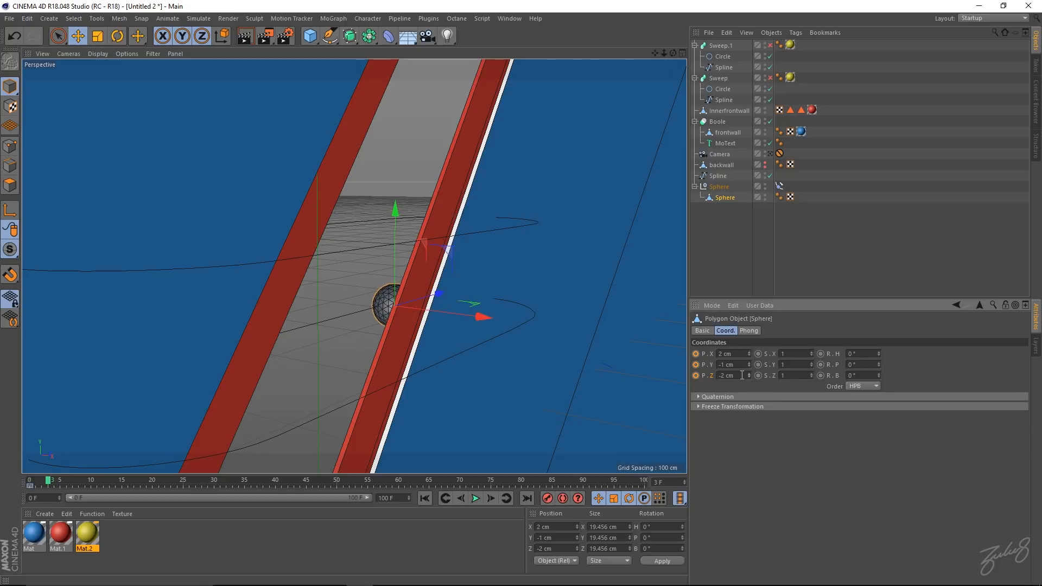
left_click(696, 354, "ctrl")
- Keyframe the child sphere's position on frame 5 at X 1 cm, Y -3 cm and Z 0 cm
left_click(67, 485)
left_click_drag(68, 487, 60, 485)
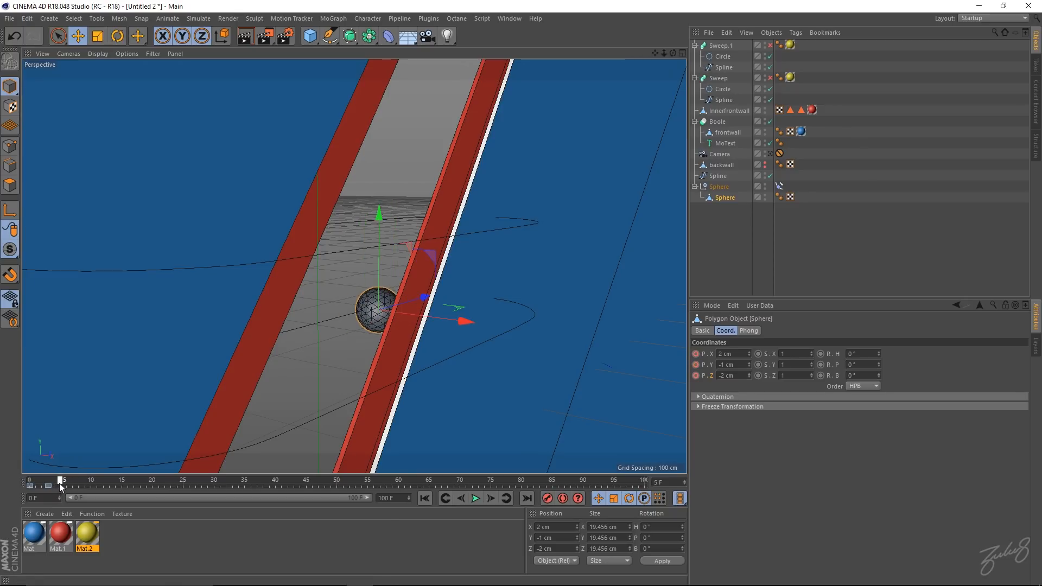
left_click(748, 355)
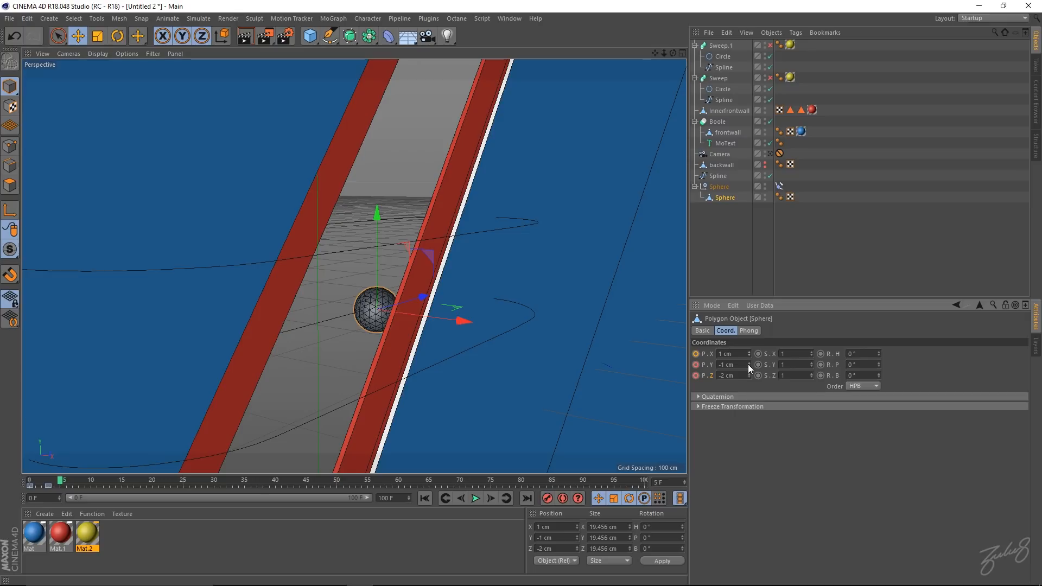
left_click(748, 366)
left_click(748, 367)
left_click(749, 373)
left_click(749, 373)
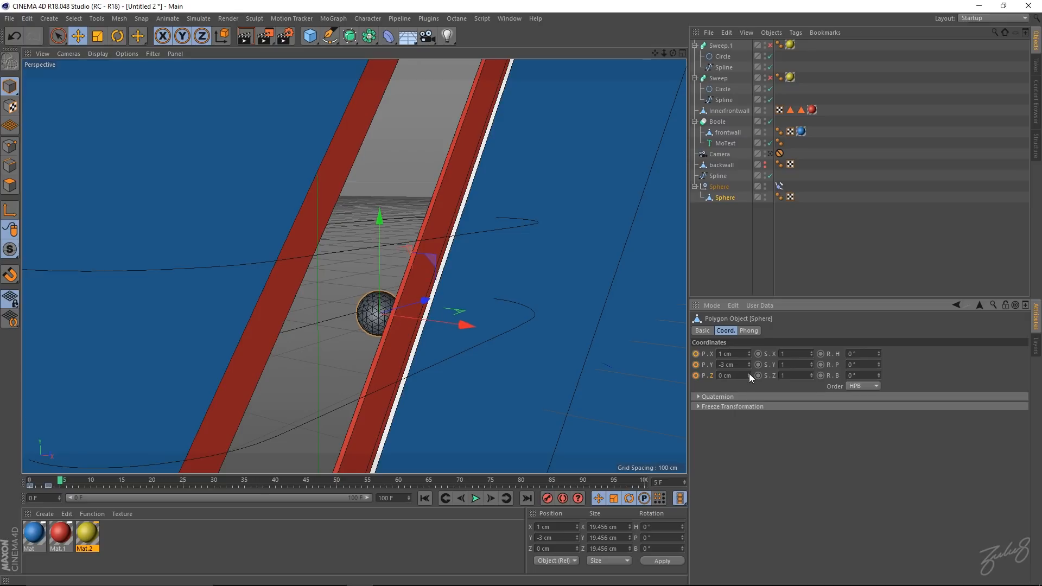
left_click(696, 354)
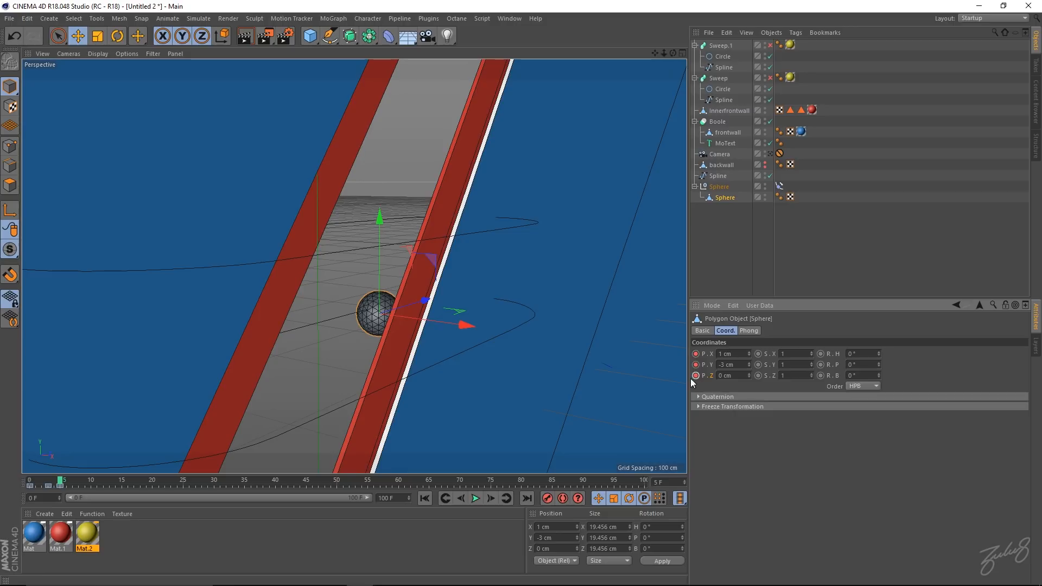
- Keyframe the child sphere's position on frame 7 at X -3 cm, Y -1 cm and Z 2 cm
left_click(495, 499)
left_click(494, 500)
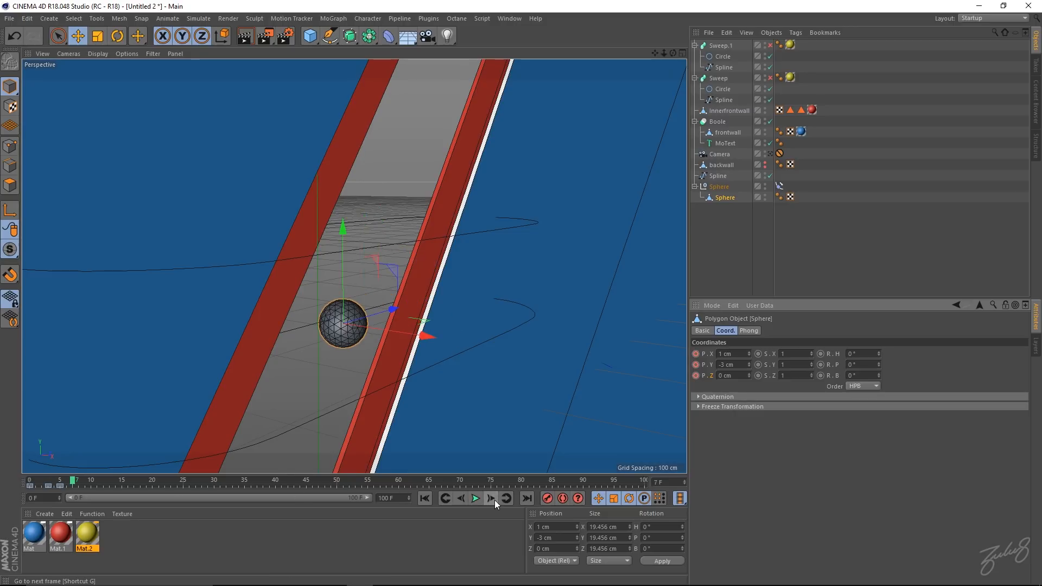
left_click(749, 362)
left_click(749, 362)
left_click(749, 356)
left_click(749, 356)
left_click(748, 356)
left_click(749, 356)
left_click(748, 374)
left_click(749, 374)
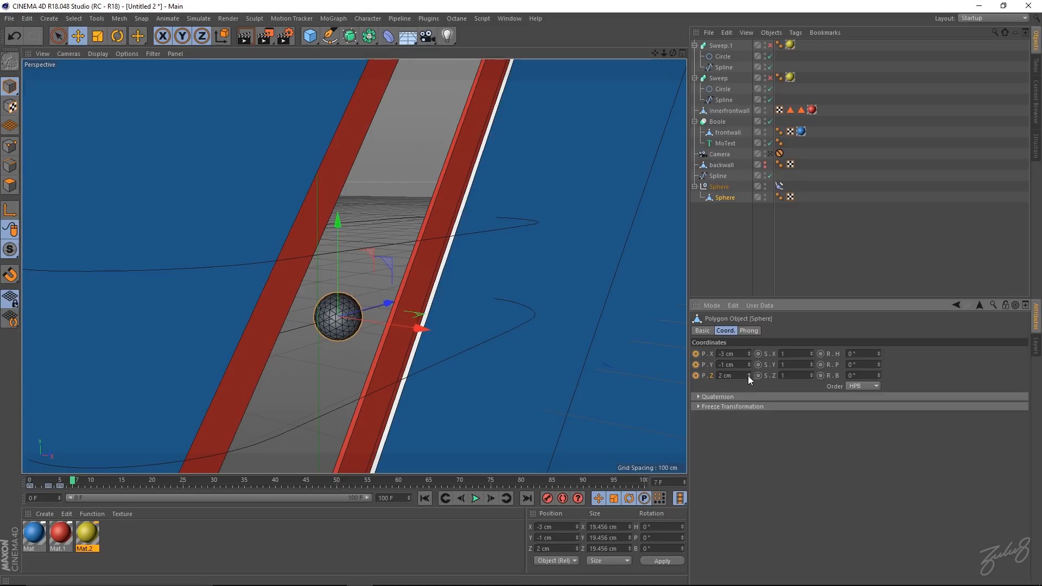
left_click(695, 354)
left_click(695, 365)
- Return to frame 0, select all of the child sphere's position keys and compress them to end at about frame 5
mouse_move(73, 480)
left_mouse_down()
mouse_move(24, 480)
mouse_move(88, 479)
mouse_move(24, 479)
mouse_move(73, 488)
left_mouse_up()
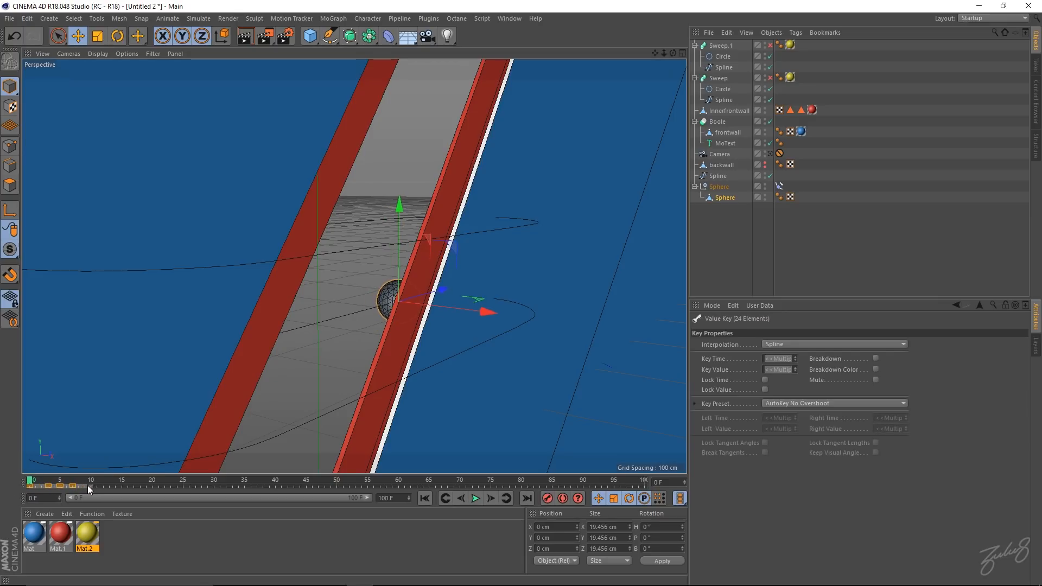
left_click_drag(90, 486, 29, 488)
- Open the F-Curve timeline in a resized window and select the child sphere's position tracks
left_click(491, 19)
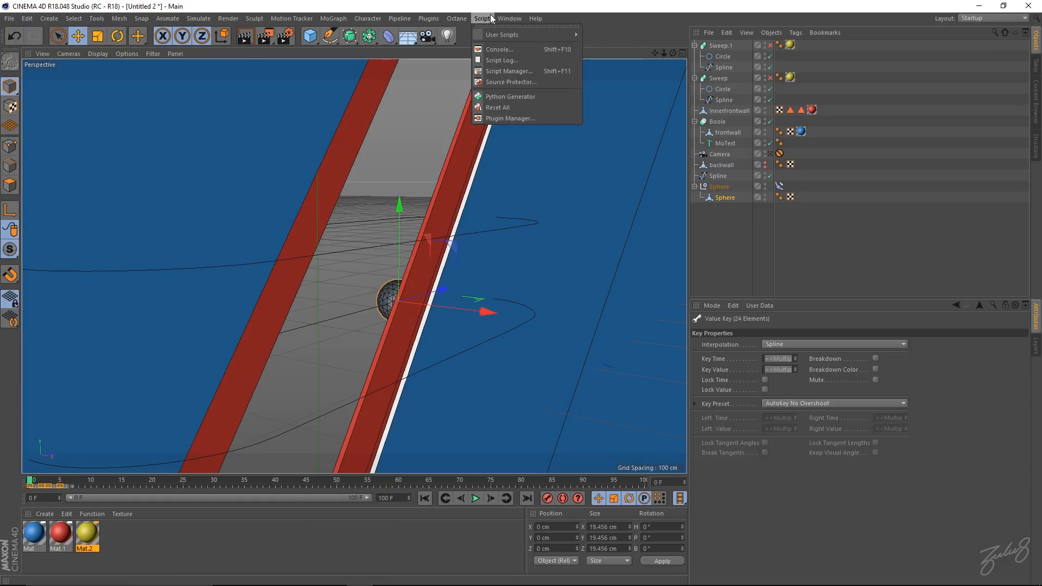
mouse_move(509, 18)
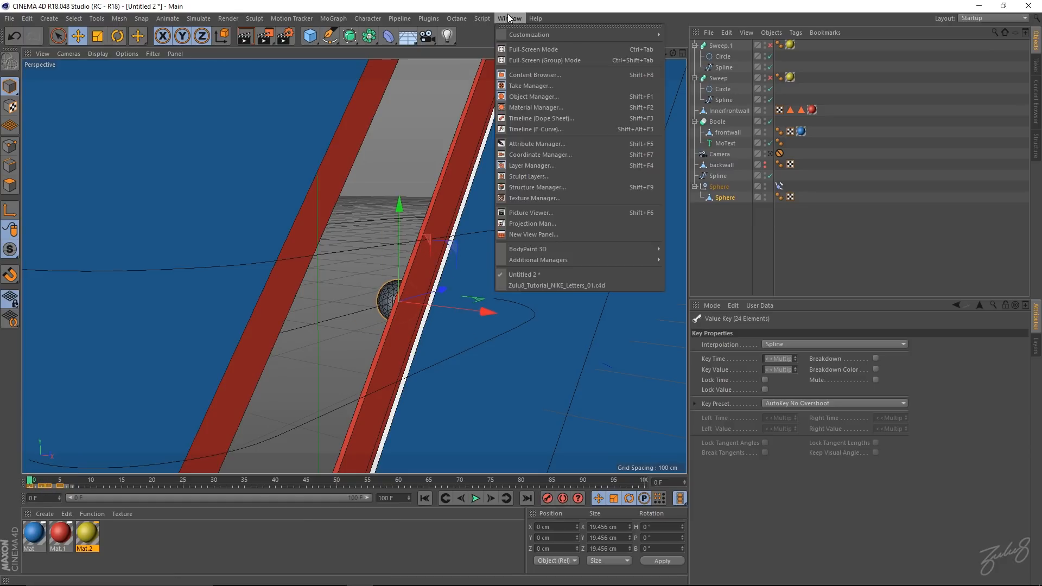
left_click(566, 129)
left_click_drag(566, 198, 497, 126)
left_click_drag(625, 283, 994, 375)
left_click_drag(703, 125, 539, 87)
left_click(229, 165)
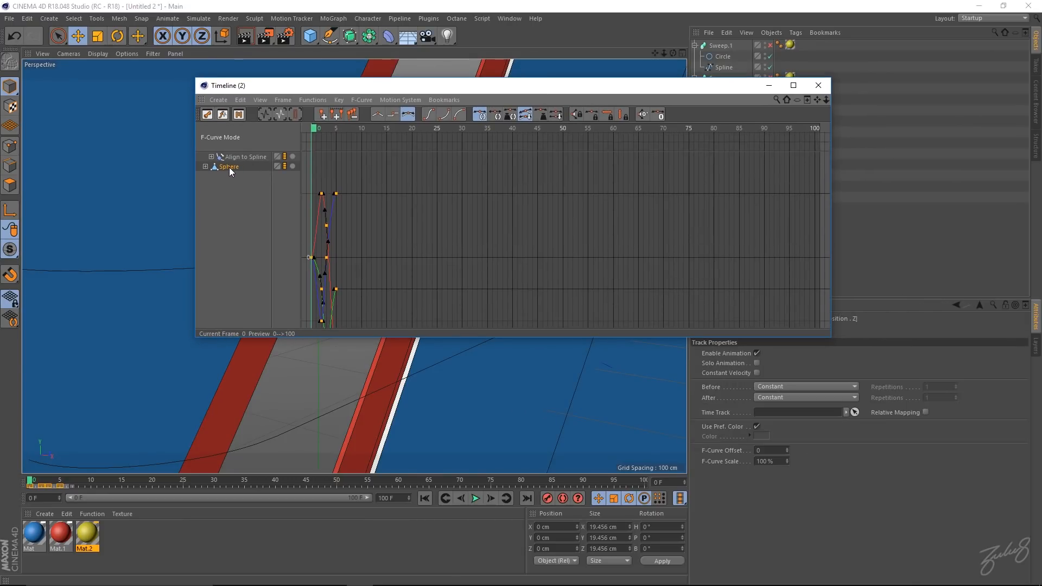
left_click_drag(293, 86, 244, 110)
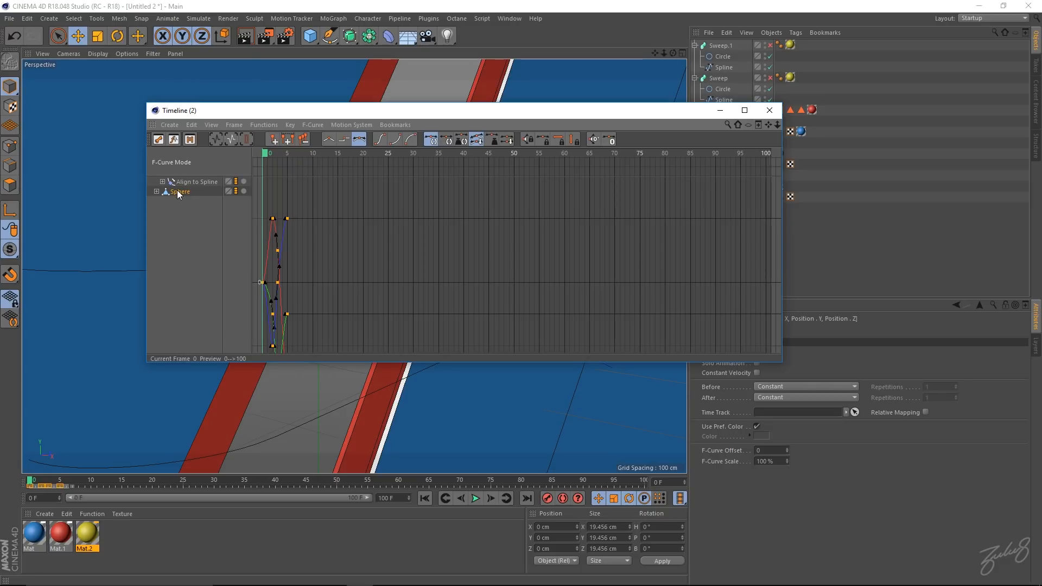
- Place the timeline clear of the track properties and set the sphere's position tracks to Off before and Continue after
left_click(808, 387)
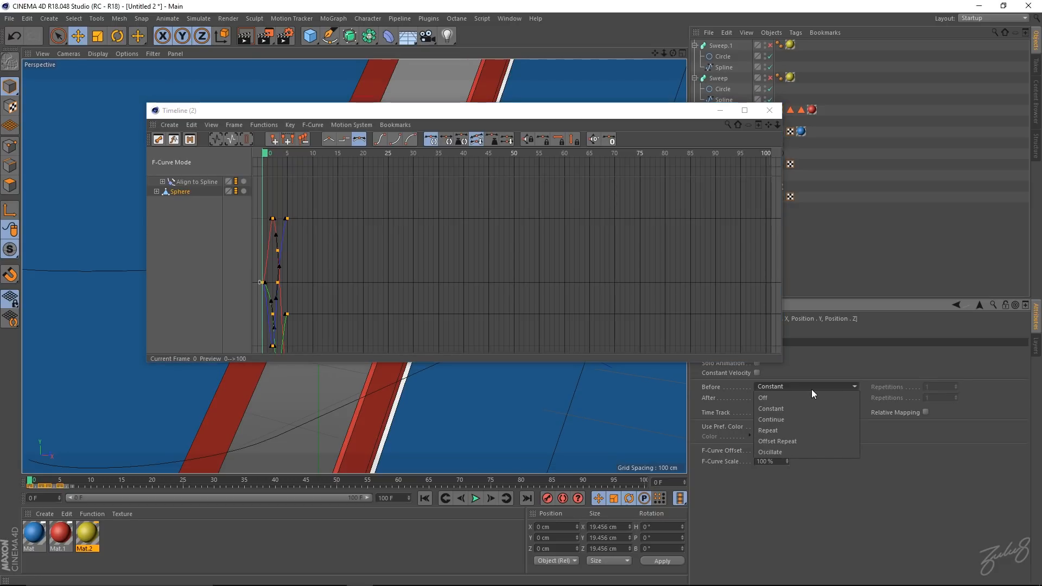
left_click(532, 107)
left_click_drag(633, 112, 525, 70)
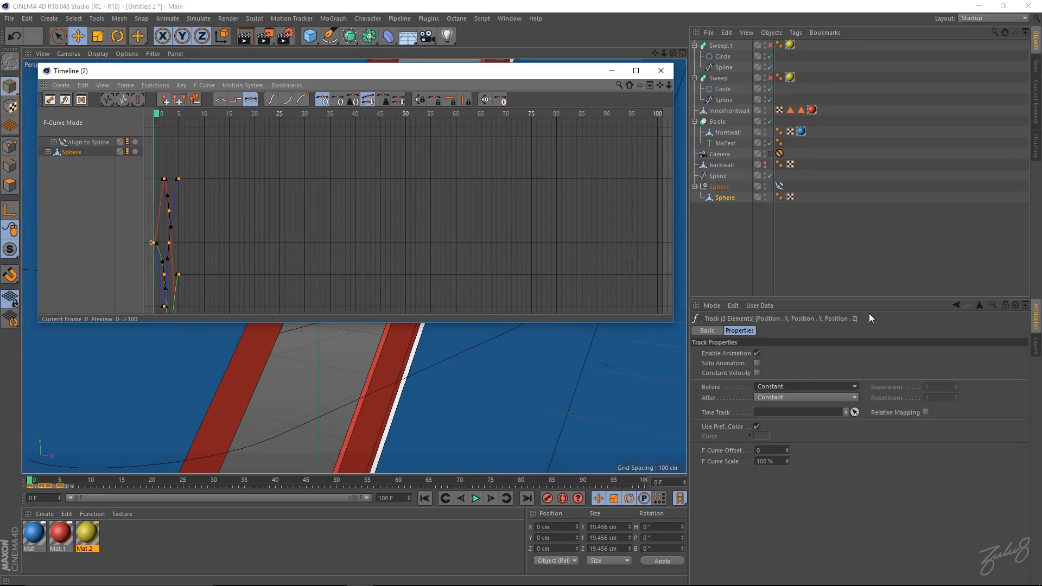
left_click(799, 386)
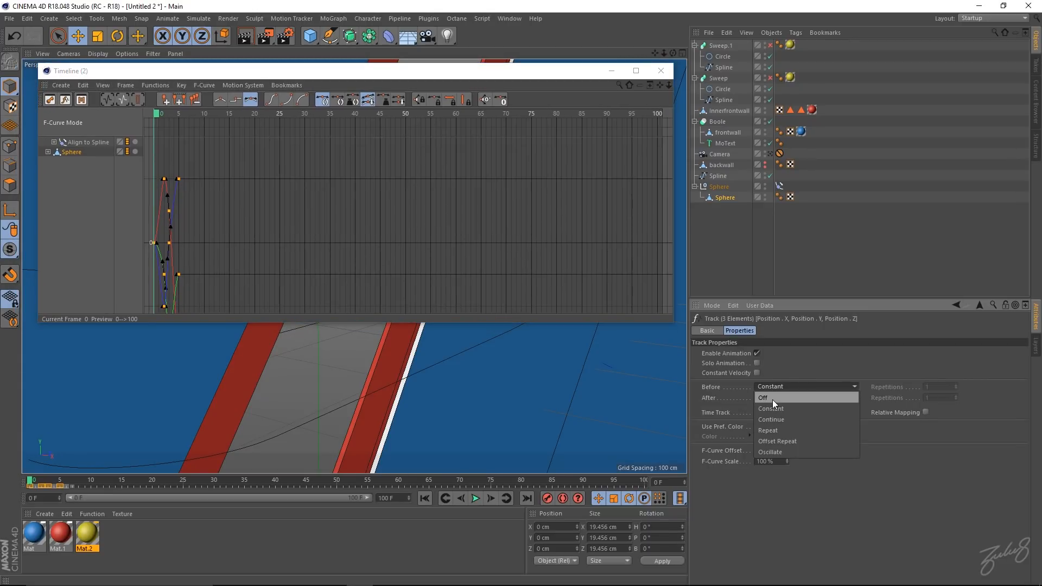
left_click(773, 399)
left_click(824, 401)
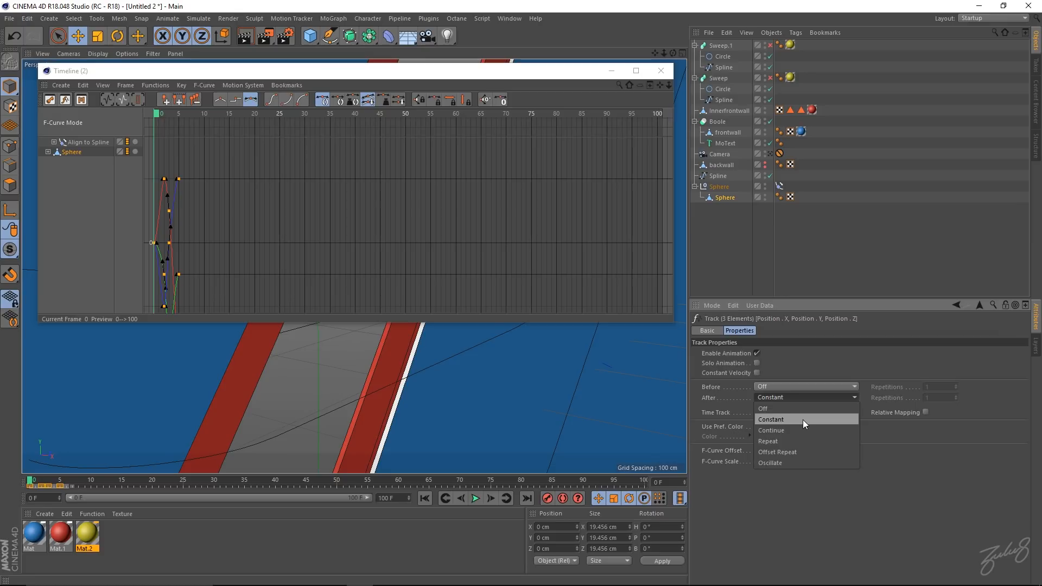
left_click(795, 432)
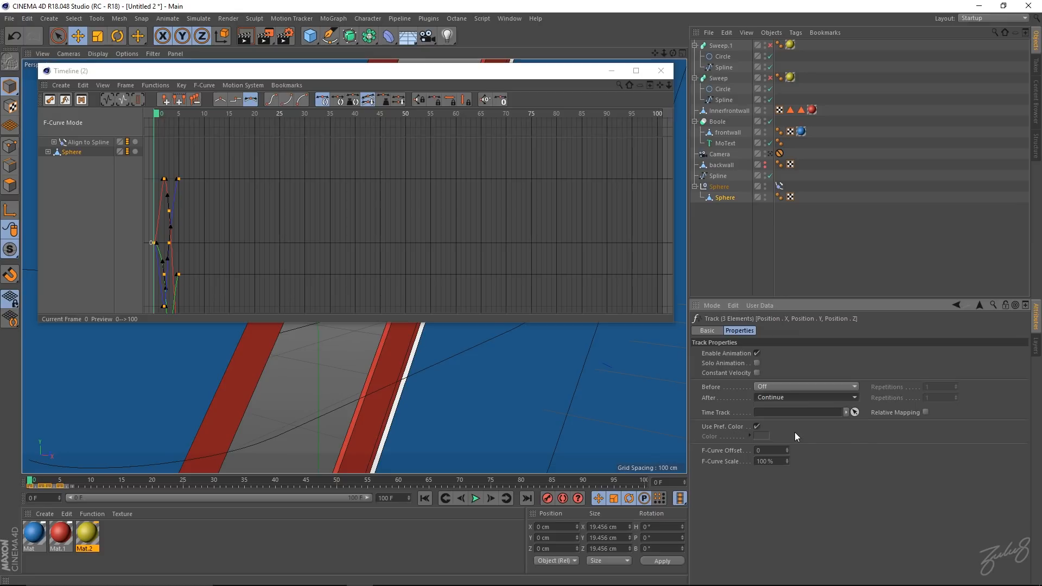
- Go to frame 5, inspect the selected keys and the Align to Spline curve, and reapply Continue after the sphere's position tracks
mouse_move(199, 120)
left_mouse_down()
mouse_move(172, 120)
mouse_move(184, 122)
left_mouse_up()
left_click_drag(199, 162, 142, 319)
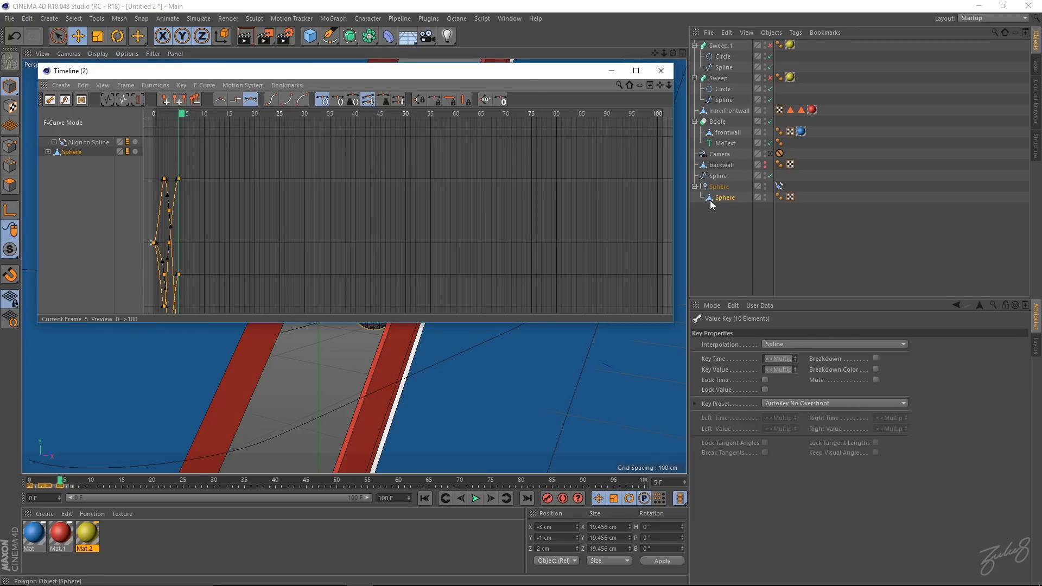
left_click(781, 186)
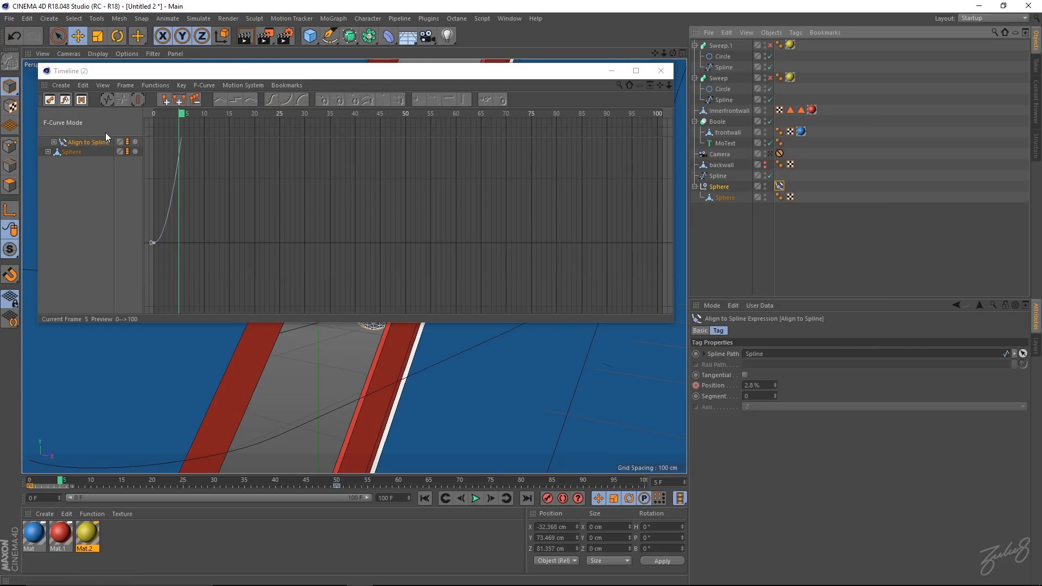
left_click(68, 153)
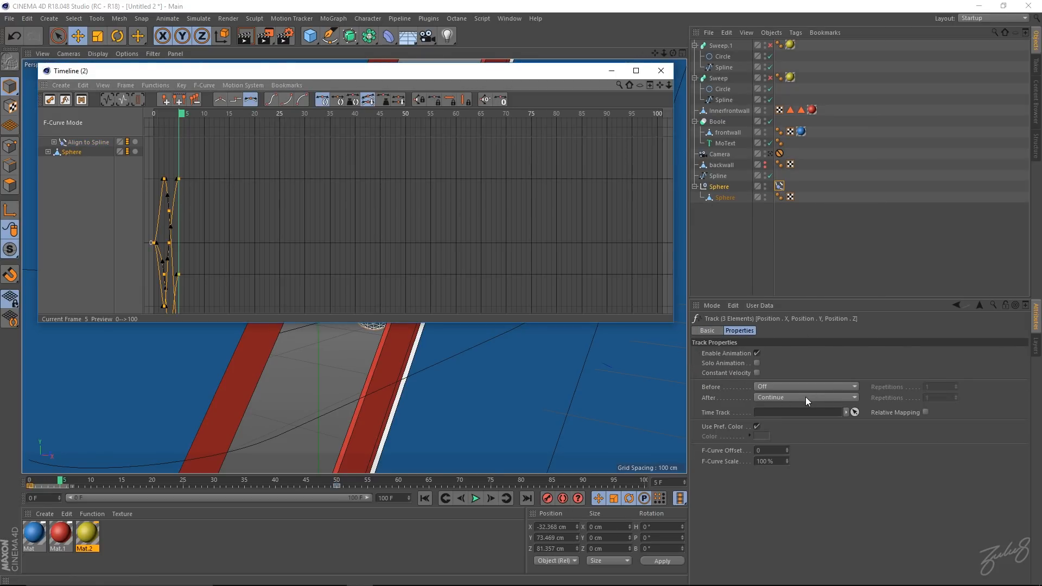
left_click(805, 396)
left_click(802, 431)
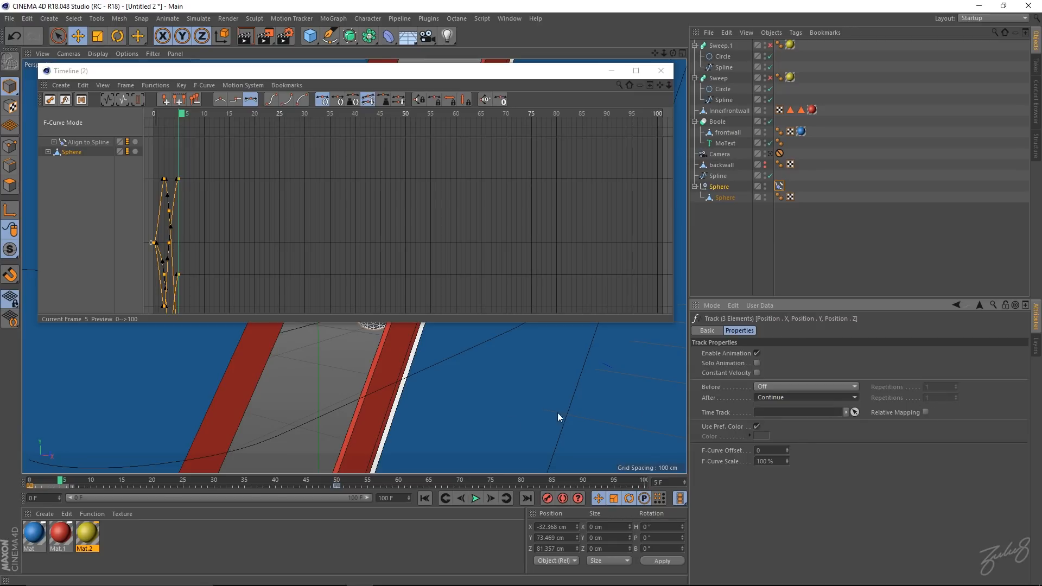
- Set the After behaviour of the child sphere's position tracks to Oscillate with 20 repetitions
left_click(853, 398)
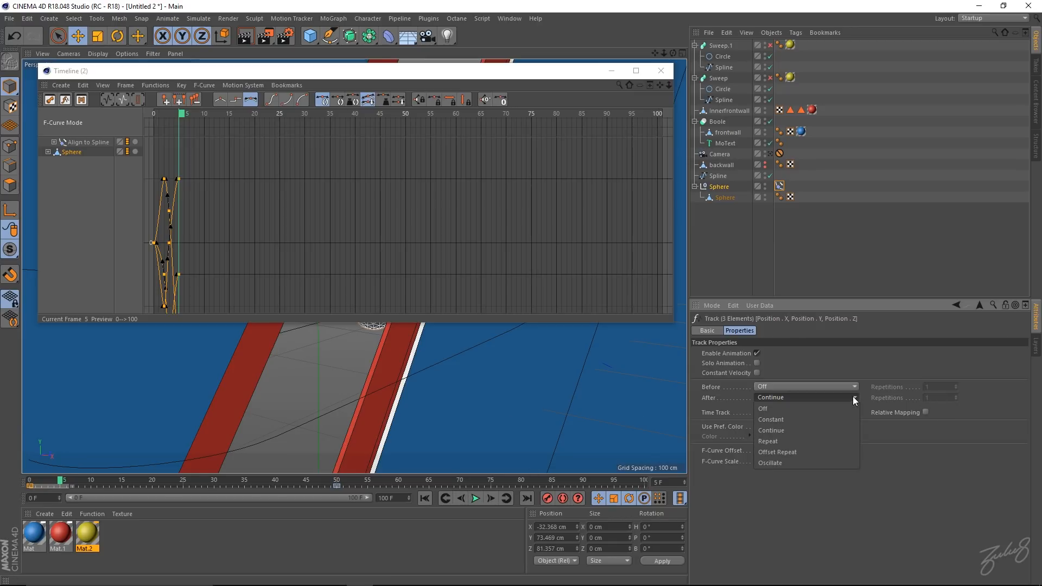
left_click(777, 464)
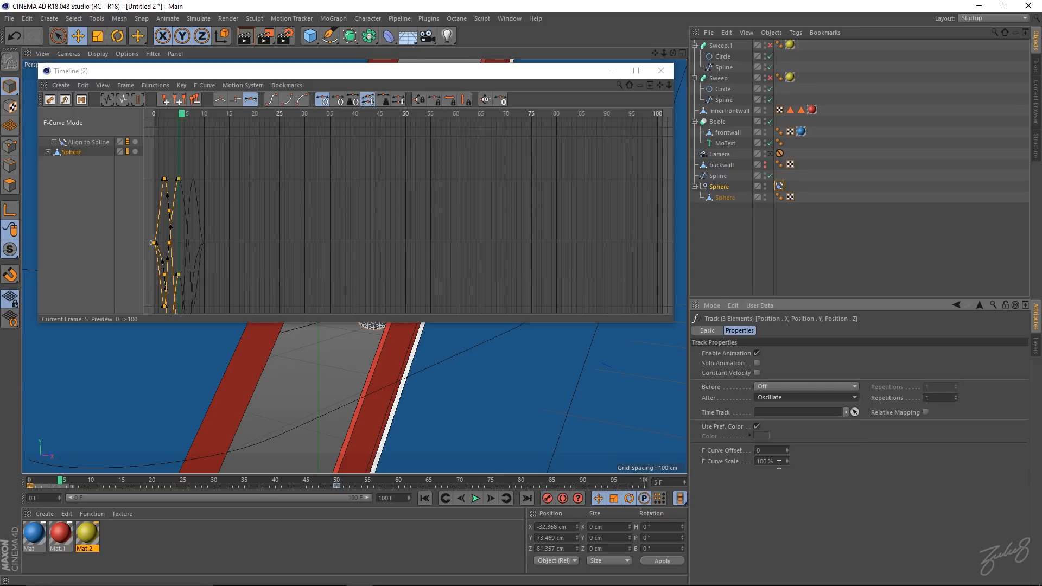
left_click(956, 397)
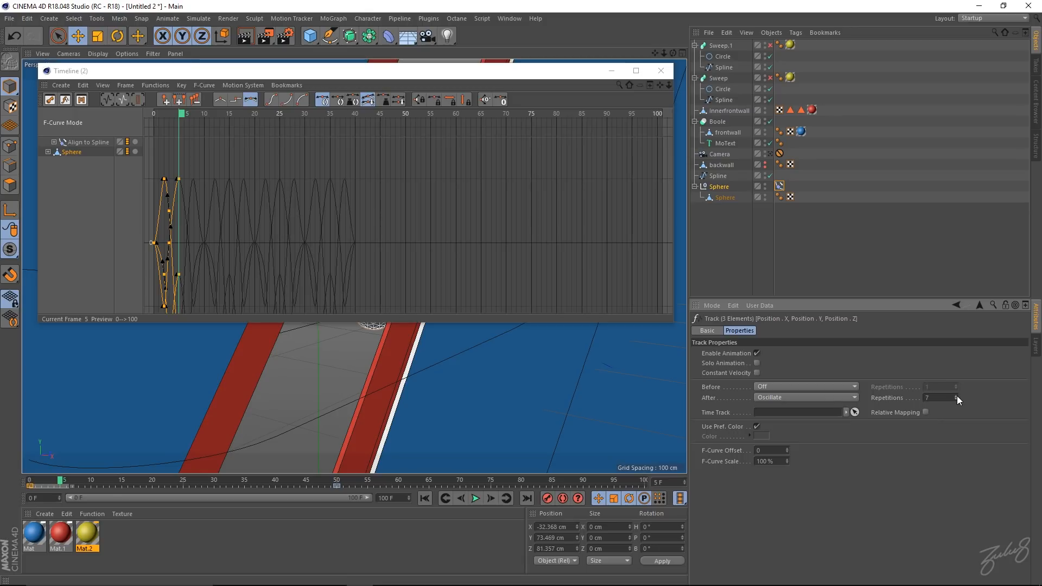
left_click(956, 396)
left_click(956, 396)
left_click(956, 396)
left_click(956, 395)
left_click(956, 395)
left_click(956, 396)
left_click(956, 396)
left_click(956, 396)
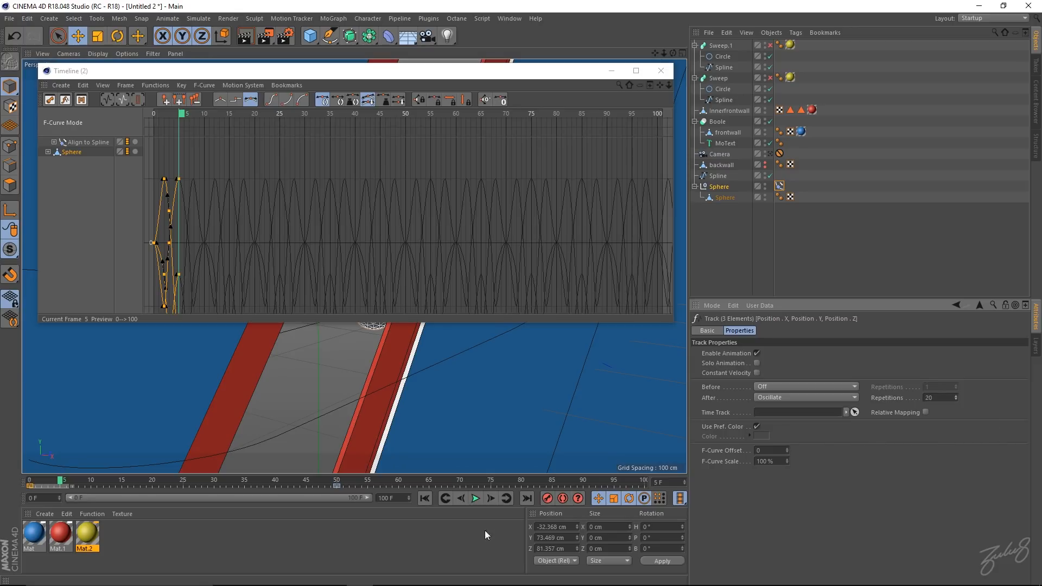
- Play the animation from the start with the timeline window minimized and examine the sphere's wobble along the path
left_click(426, 498)
left_click(474, 497)
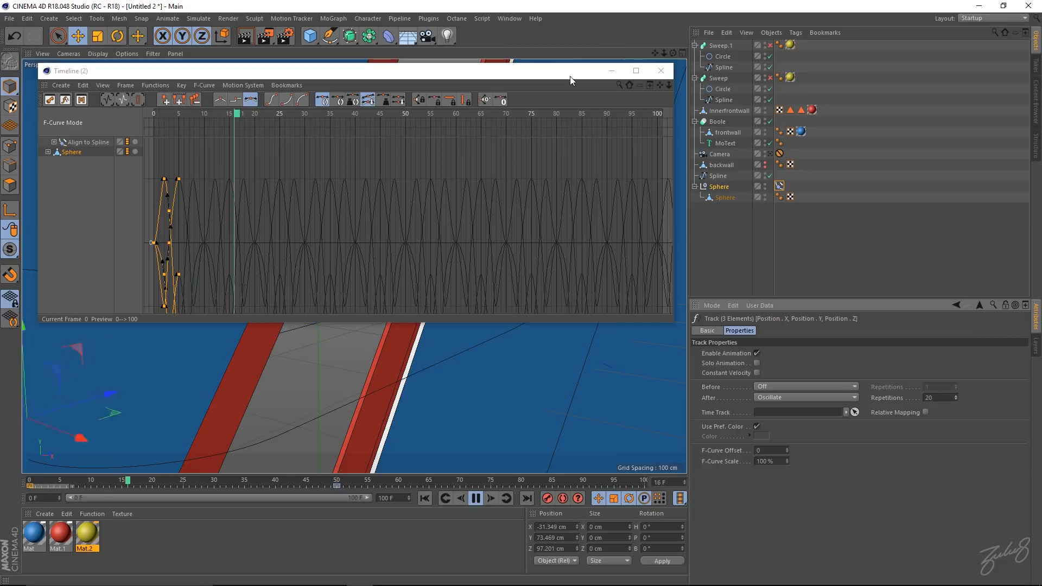
left_click(610, 71)
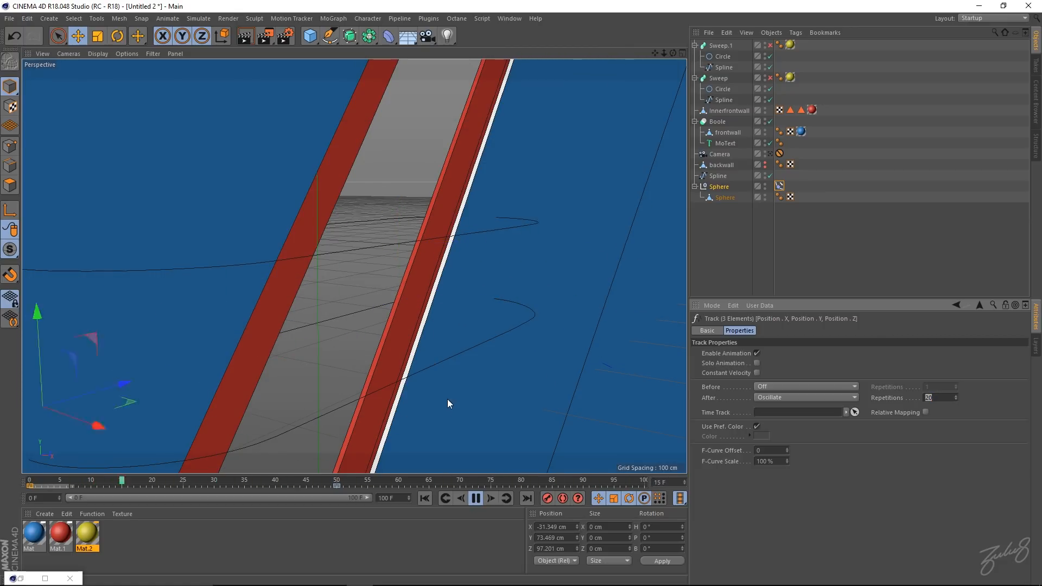
left_click_drag(447, 399, 239, 354, "alt")
right_click_drag(344, 342, 310, 341, "alt")
left_click_drag(320, 336, 528, 369, "alt")
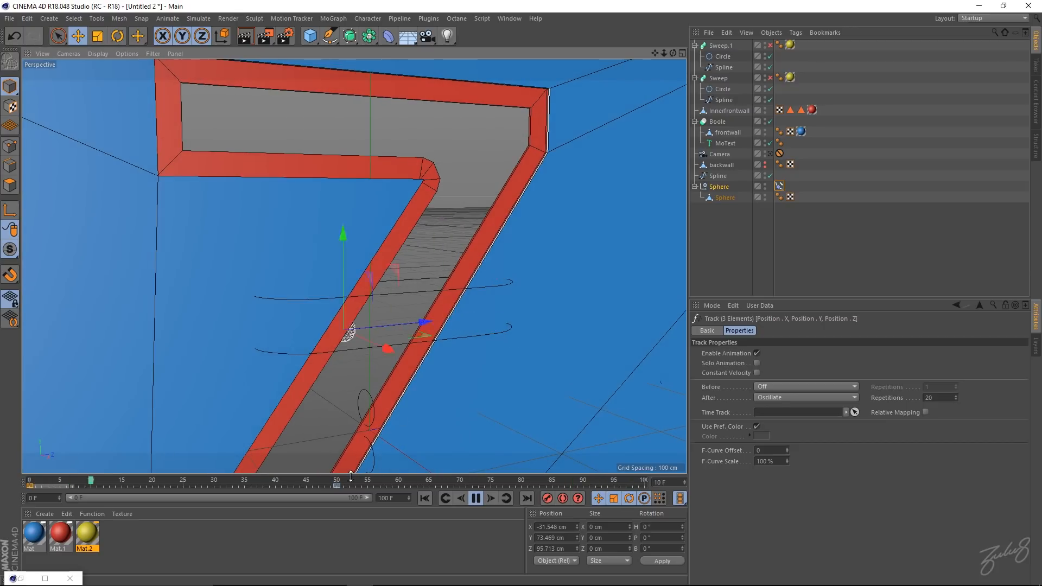
- Stop playback, advance to frame 51 and set the Align to Spline position to 0%
left_click_drag(373, 485, 423, 481)
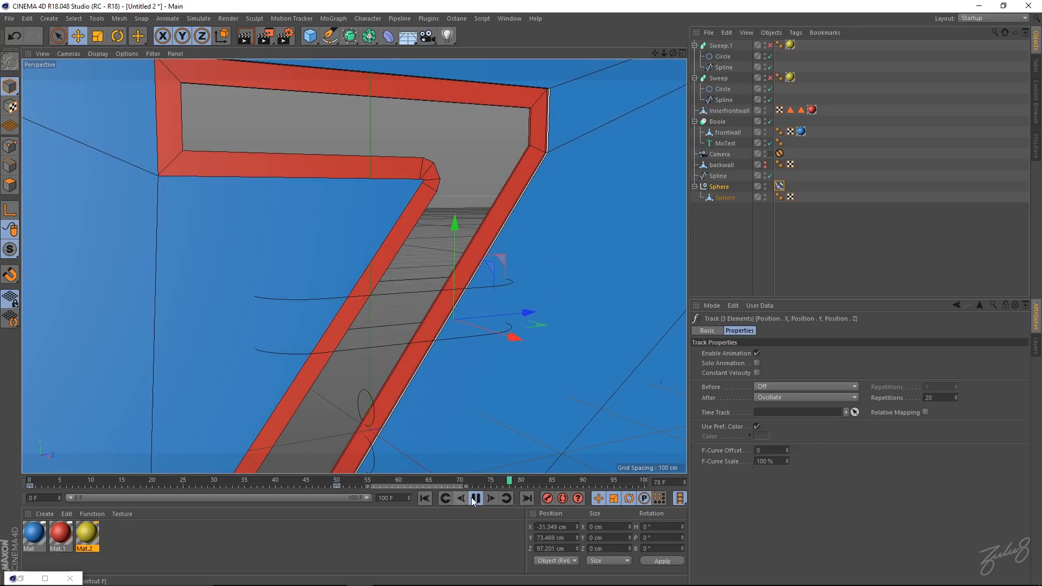
left_click(335, 488)
left_click(779, 186)
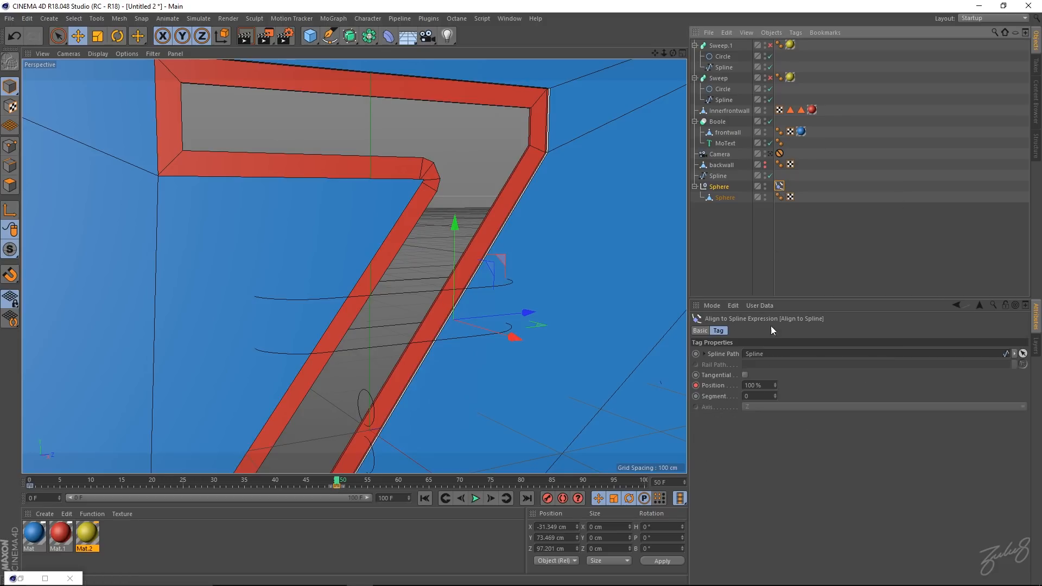
left_click(487, 499)
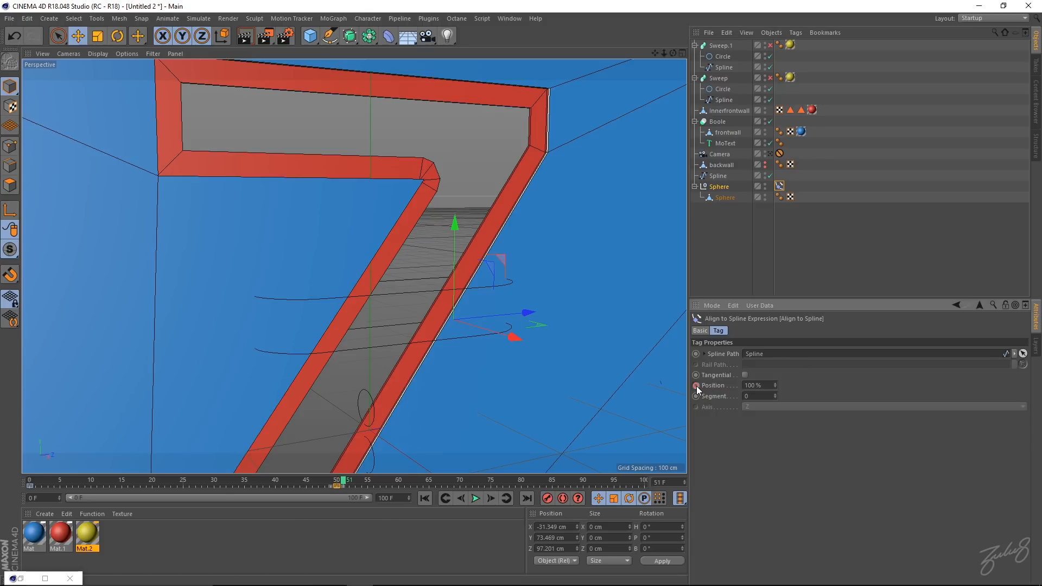
left_click_drag(776, 385, 738, 387)
- Go to frame 100, set the Align to Spline position to 100% and play the animation
left_click_drag(344, 475, 350, 484)
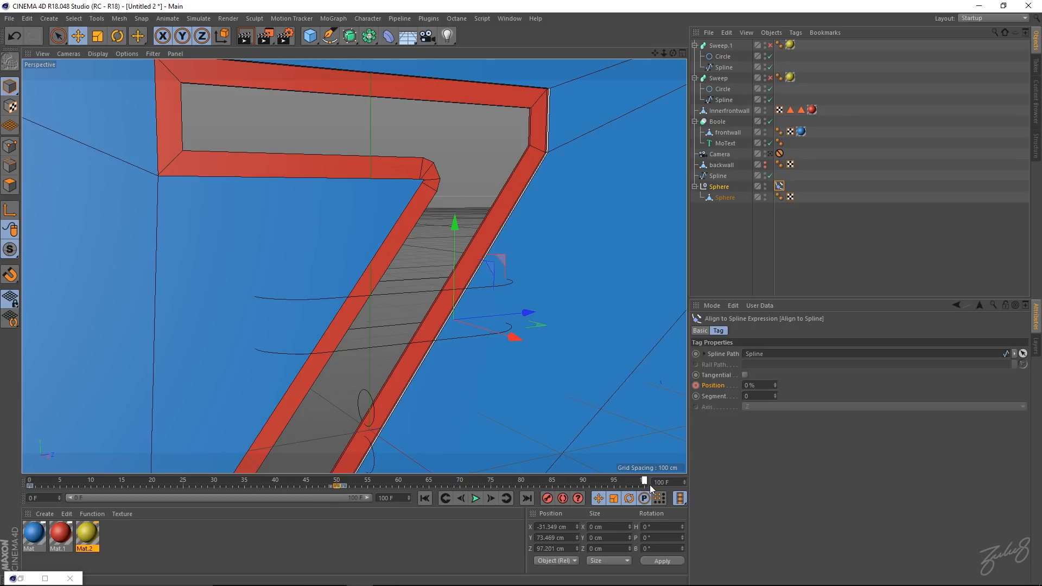
left_click_drag(774, 386, 775, 332)
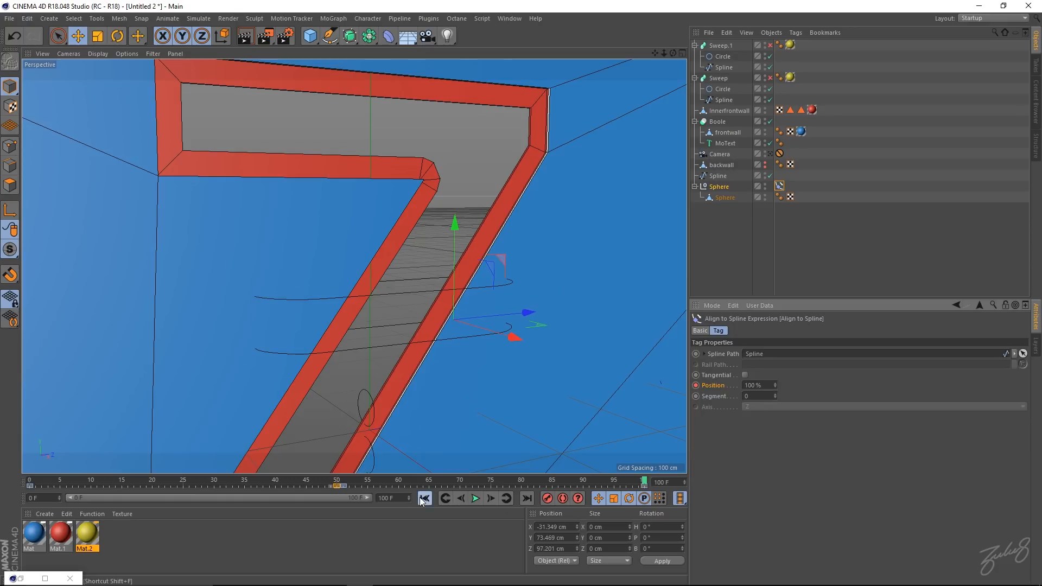
left_click(476, 499)
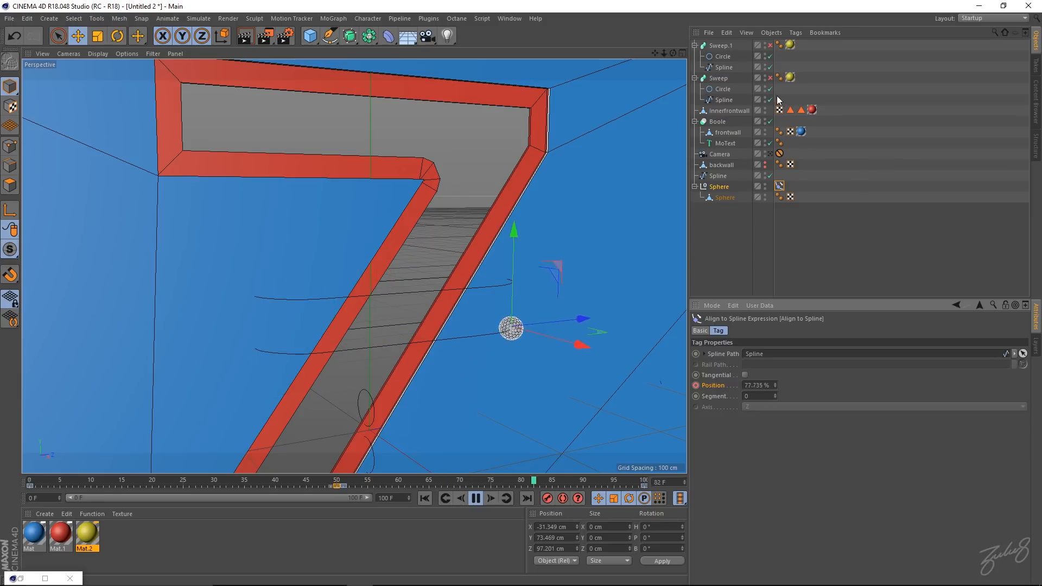
- Toggle the Sweep tube on and off, and turn on Sweep.1 to examine it around the sphere
left_click(770, 78)
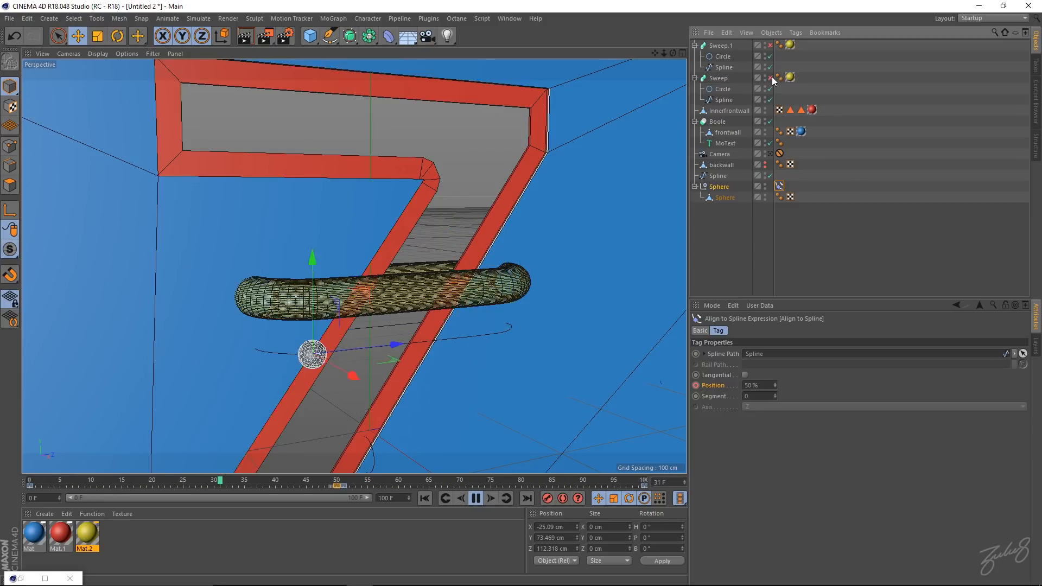
left_click(770, 78)
left_click(771, 45)
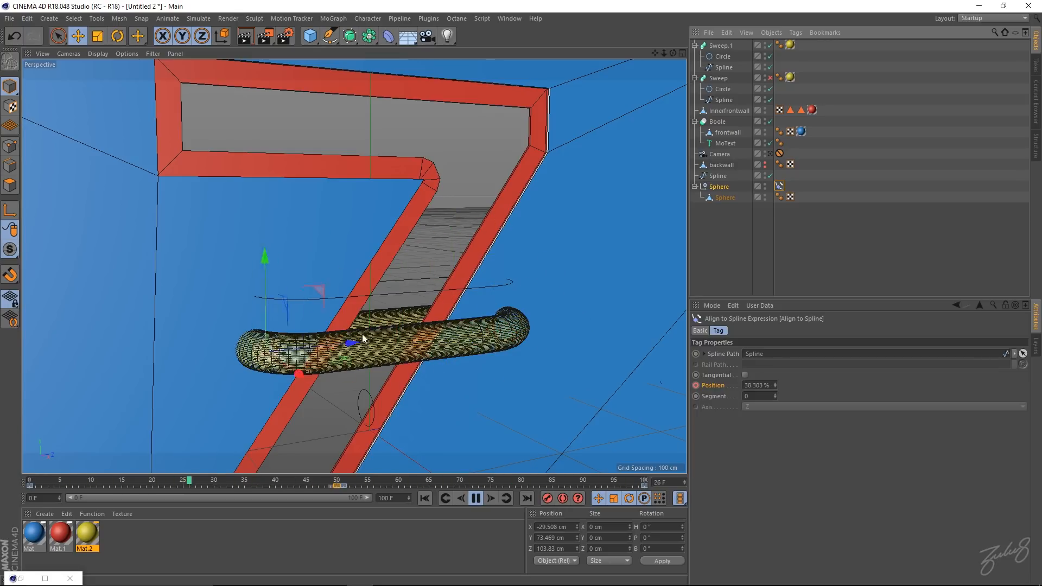
- Set the sphere path spline's Intermediate Points to Uniform
left_click(719, 177)
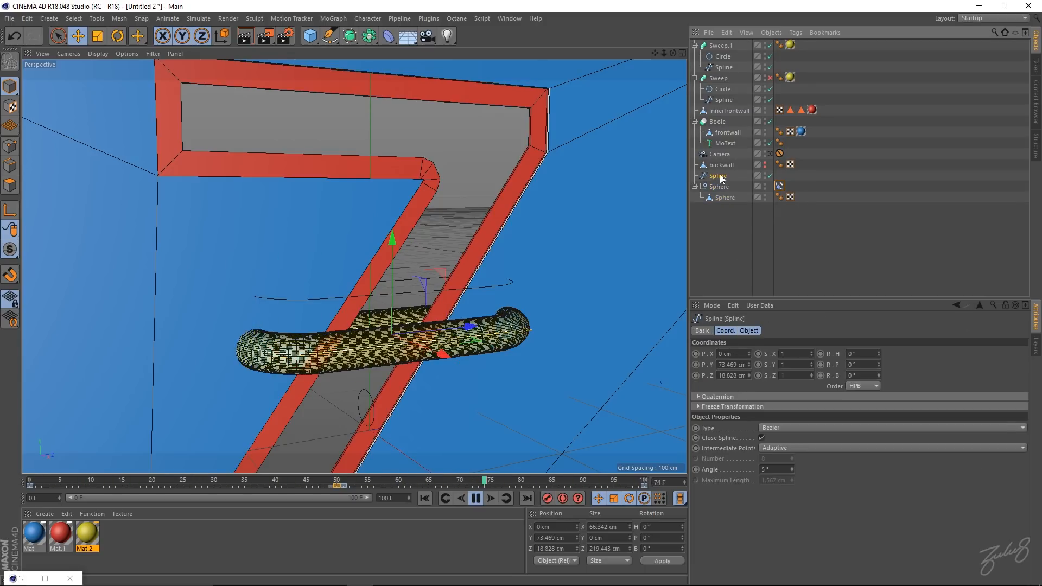
left_click(795, 450)
left_click(781, 481)
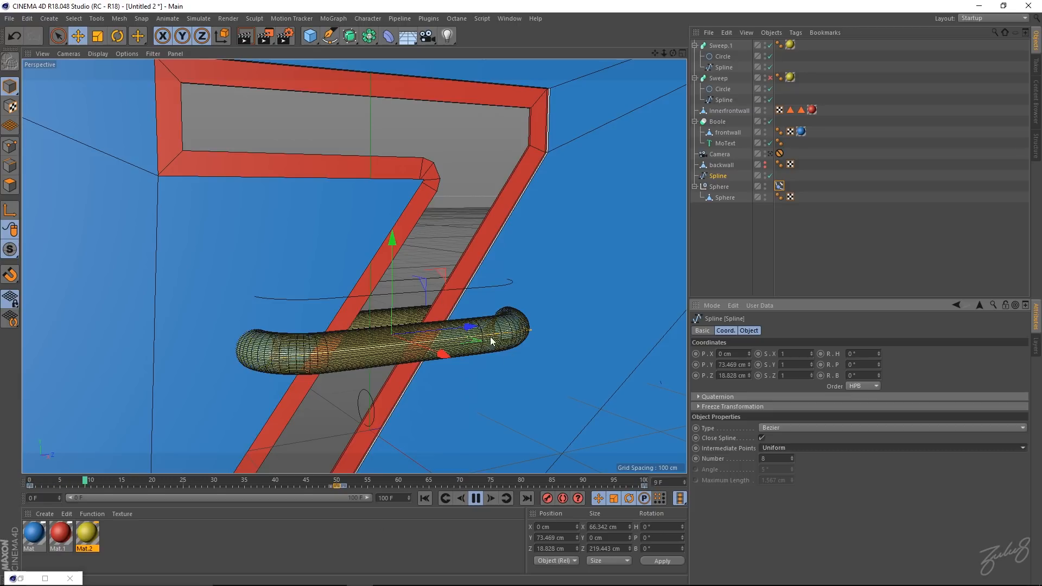
- Turn off both sweep tubes and examine the sphere's path with the whole Z in view
left_click(770, 78)
left_click(770, 45)
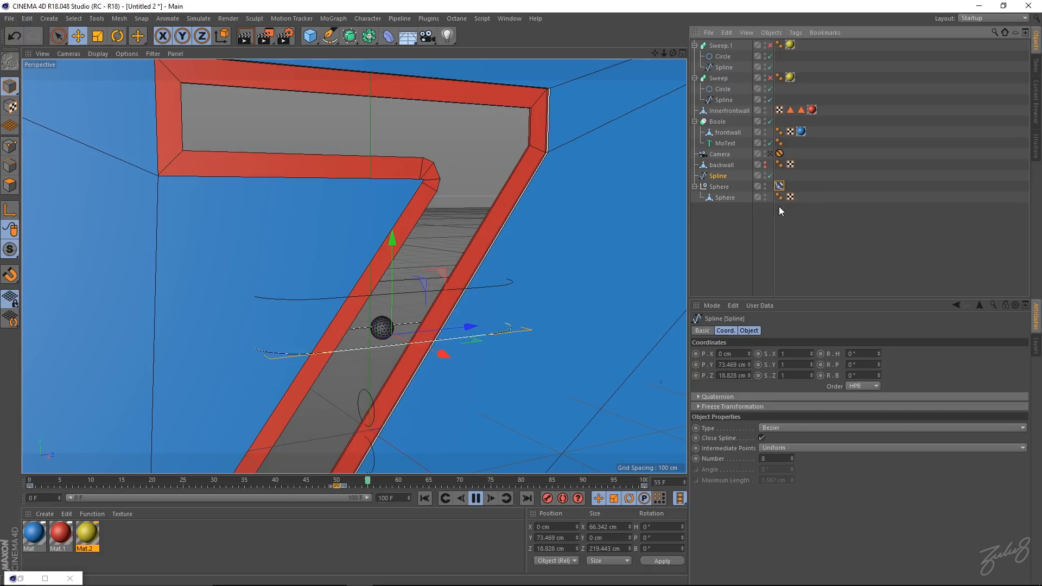
left_click_drag(549, 258, 499, 257, "alt")
scroll(530, 273, "down", 3)
left_click_drag(582, 288, 539, 247, "alt")
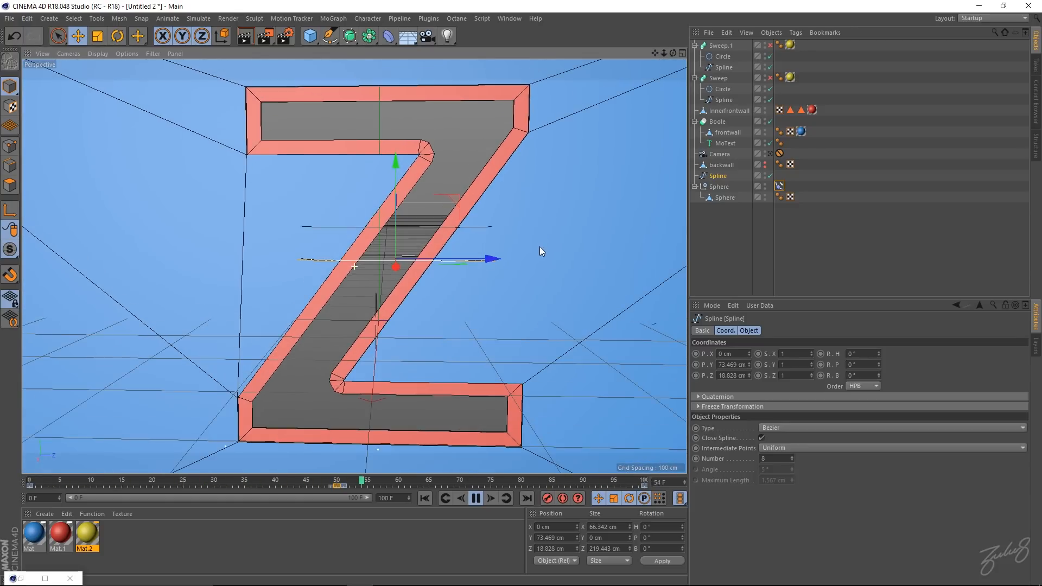
- Turn on both sweep tubes and toggle the X-Ray display of Sweep.1 off and back on
left_click(770, 46)
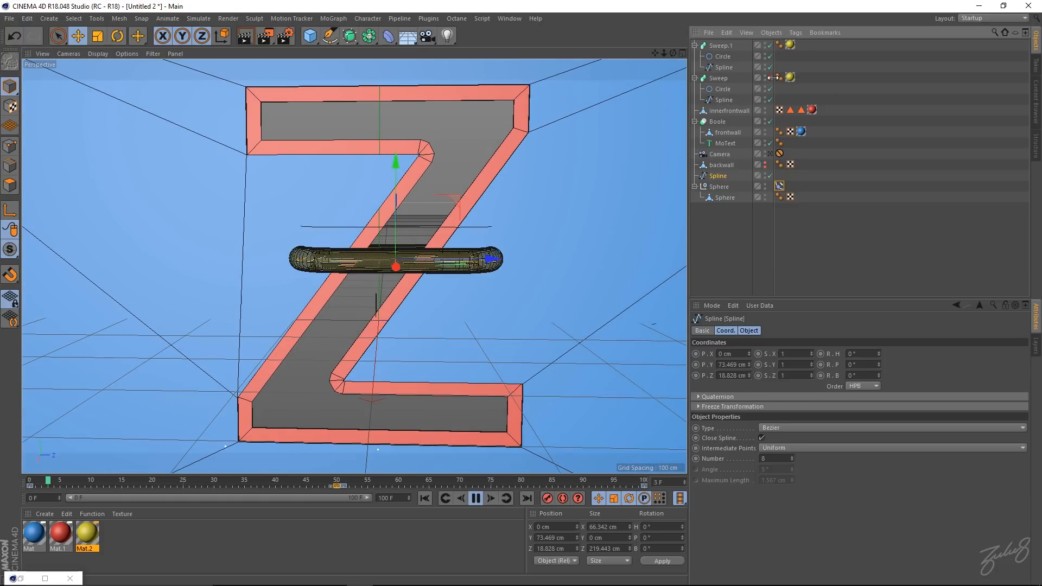
left_click(725, 45)
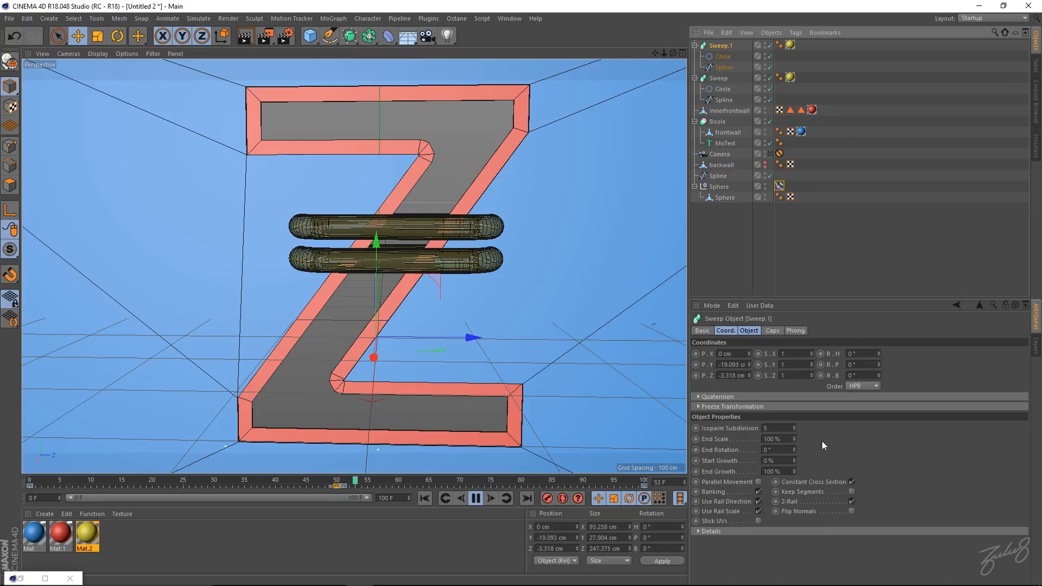
left_click(705, 331)
left_click(723, 331)
left_click(705, 331)
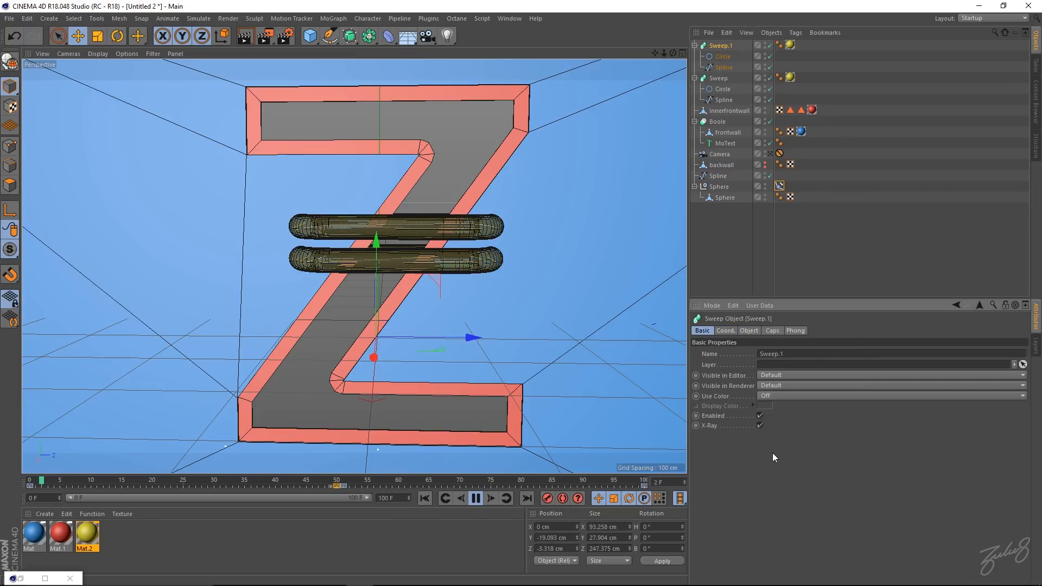
left_click(760, 424)
left_click(761, 425)
- Check the Sweep tube's basic properties, deselect everything and examine the whole Z from the front
left_click(716, 79)
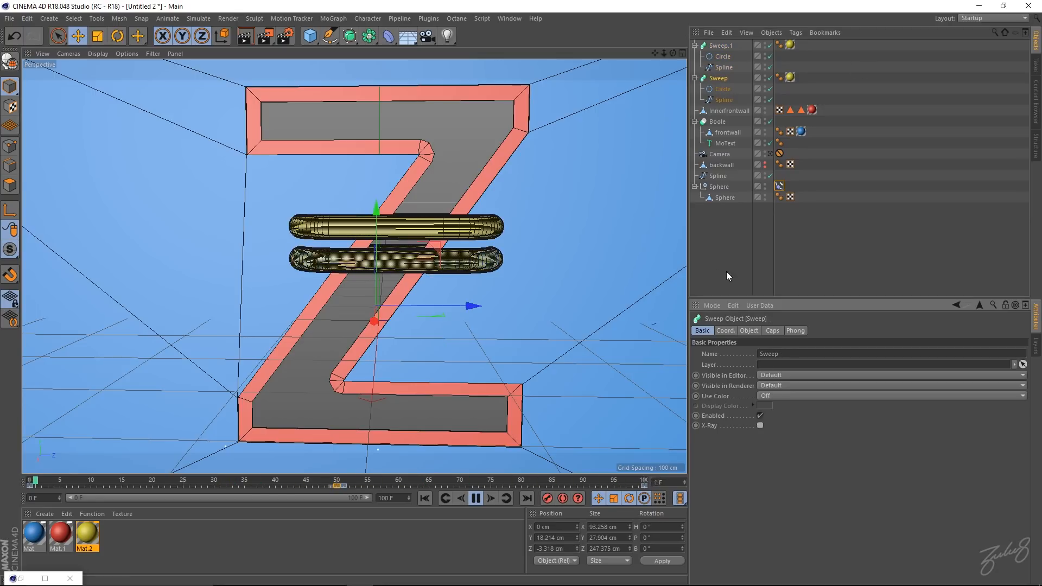
left_click(719, 256)
left_click_drag(532, 226, 592, 229, "alt")
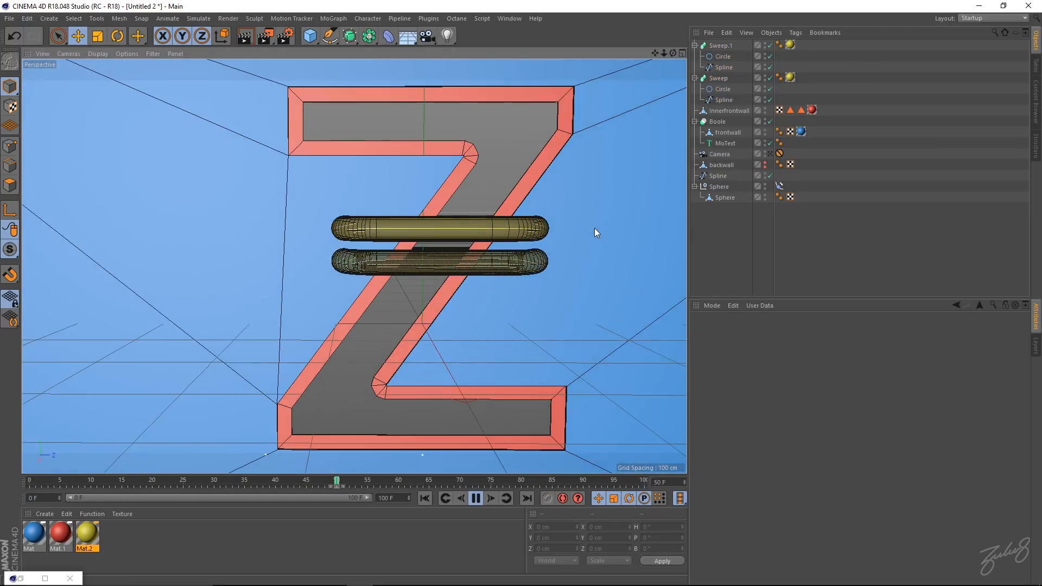
right_click_drag(594, 228, 557, 236, "alt")
middle_click_drag(558, 236, 528, 231, "alt")
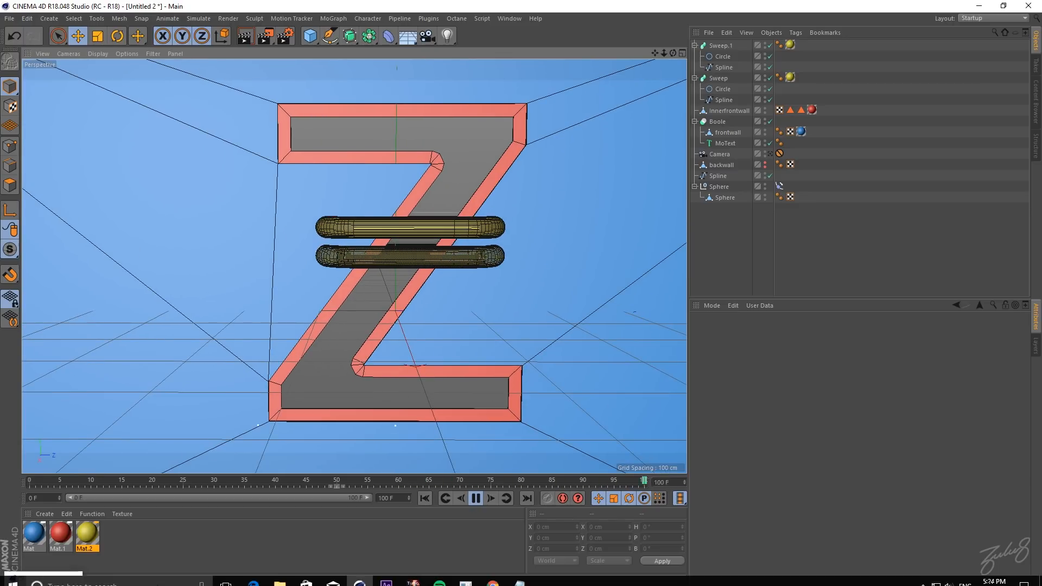
- Study the NIKE iD reference artwork on Behance in Chrome, return to Cinema 4D and stop playback
left_click(499, 578)
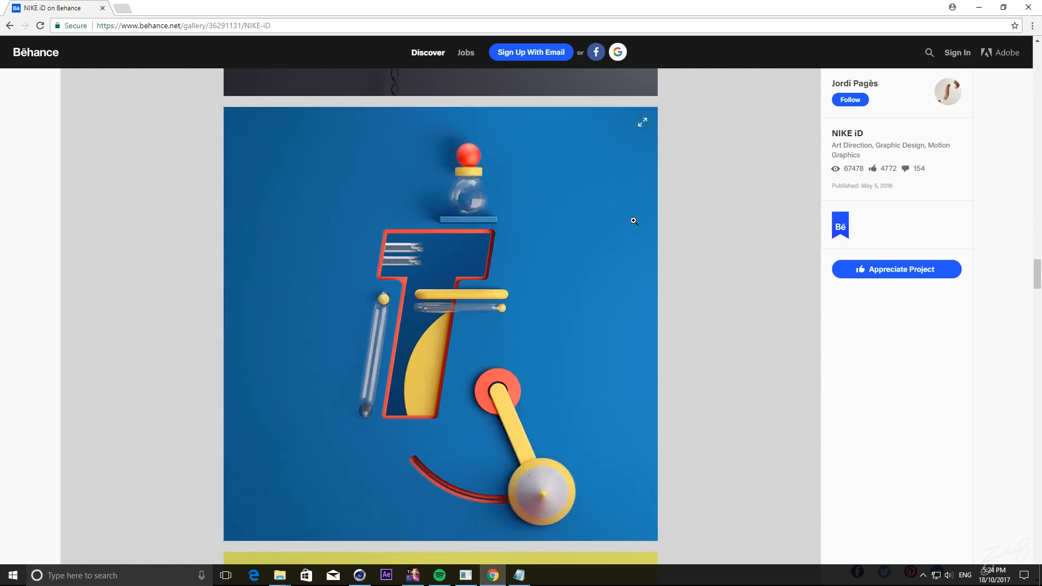
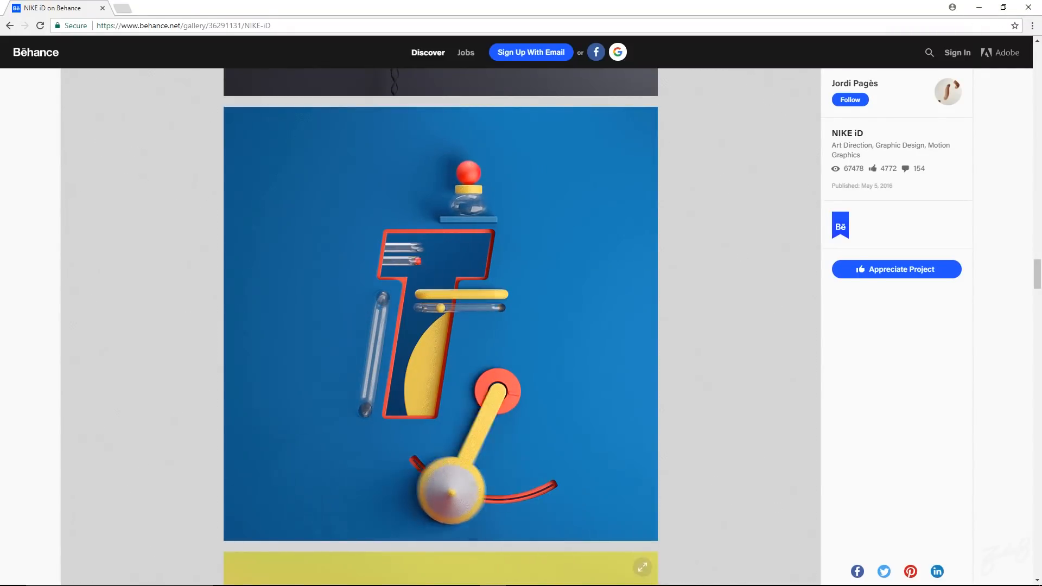
left_click(491, 579)
left_click(492, 580)
left_click(491, 581)
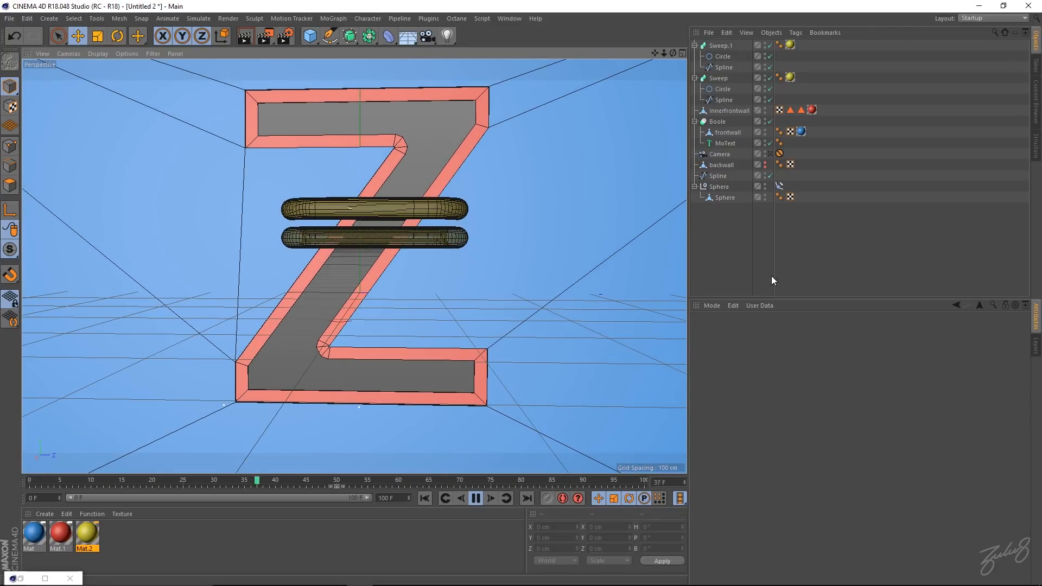
left_click(478, 499)
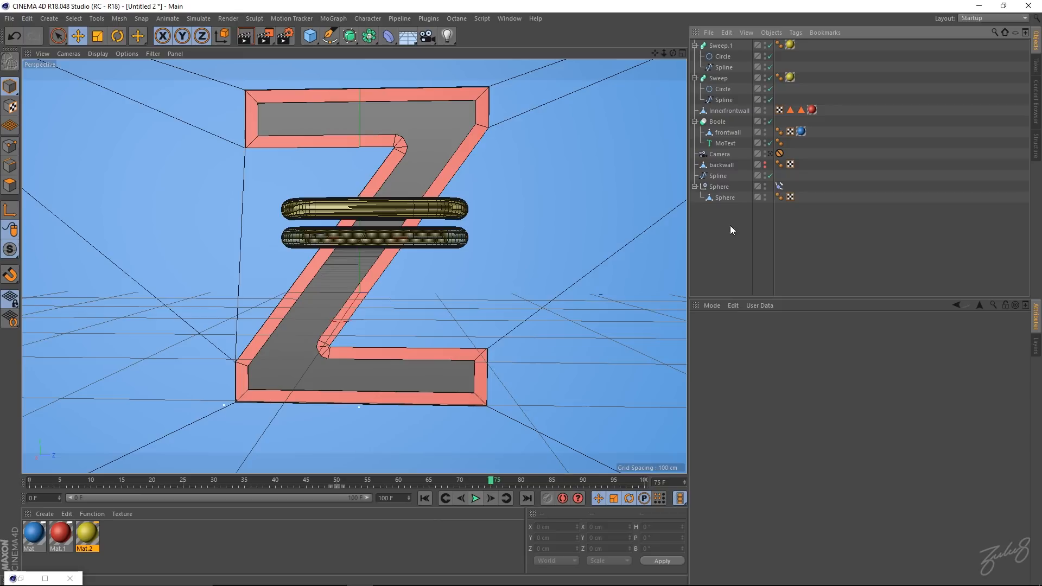
- Add a cube in front of the Z and size it to about 101.8 × 36.8 × 200 cm
left_click(315, 36)
left_click_drag(359, 217, 355, 278)
middle_click_drag(411, 253, 426, 219, "alt")
left_click_drag(444, 255, 477, 209, "alt")
scroll(389, 270, "up", 2)
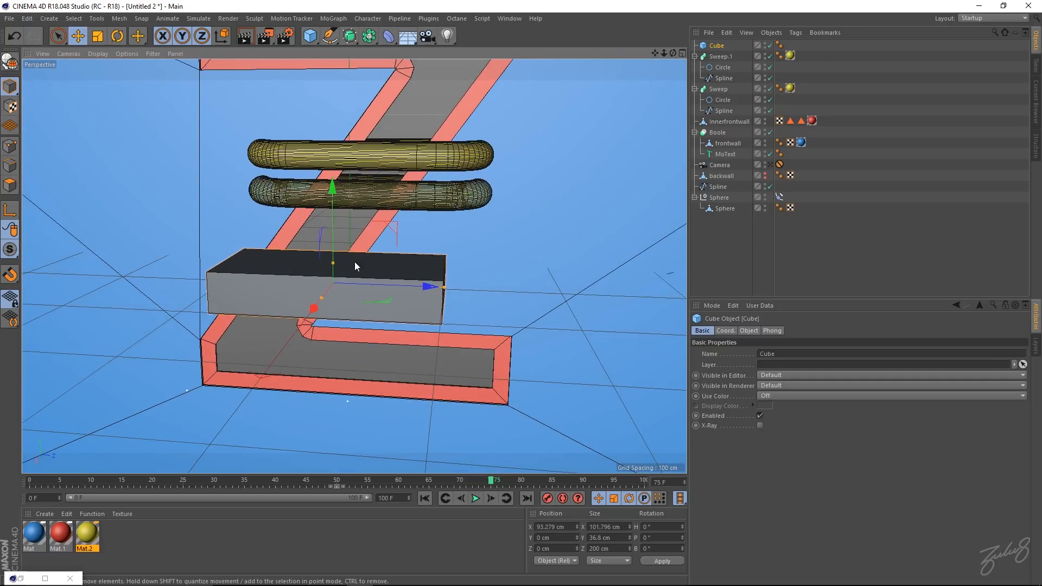
- Lower the cube towards the level of the Z's bottom arm
mouse_move(337, 263)
left_mouse_down()
mouse_move(337, 274)
mouse_move(339, 255)
left_mouse_up()
left_click_drag(336, 197, 321, 319)
middle_click_drag(445, 298, 467, 253, "alt")
right_click_drag(467, 253, 414, 250, "alt")
middle_click_drag(414, 249, 415, 268, "alt")
left_click_drag(410, 273, 342, 283, "alt")
mouse_move(395, 281)
left_mouse_down("alt")
mouse_move(436, 280)
mouse_move(396, 282)
left_mouse_up("alt")
right_click_drag(438, 313, 511, 311, "alt")
middle_click_drag(441, 319, 395, 305, "alt")
left_click_drag(395, 305, 581, 351, "alt")
middle_click_drag(520, 339, 458, 284, "alt")
left_click_drag(459, 285, 425, 316, "alt")
- Place the cube beside the end of the Z's bottom arm and shrink it to about 67.6 × 21.3 × 75.1 cm
left_click_drag(559, 318, 662, 332)
right_click_drag(601, 330, 657, 334, "alt")
left_click_drag(657, 329, 576, 317)
middle_click_drag(581, 319, 505, 318, "alt")
left_click_drag(505, 318, 394, 386)
left_click_drag(427, 349, 384, 297, "alt")
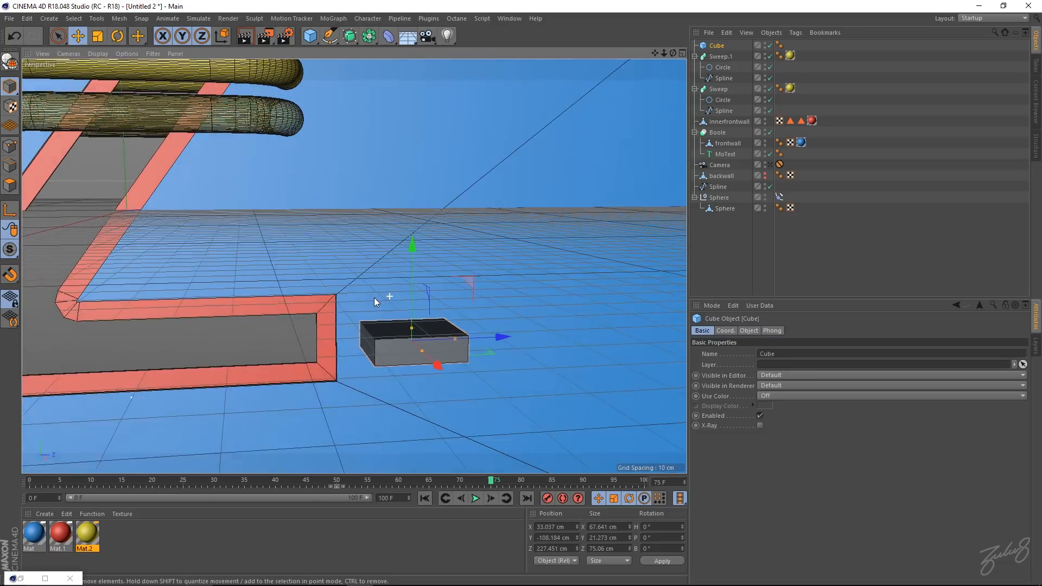
- Deselect the cube and bring up the available spline tools and primitives
left_click(728, 233)
left_click_drag(393, 202, 423, 239, "alt")
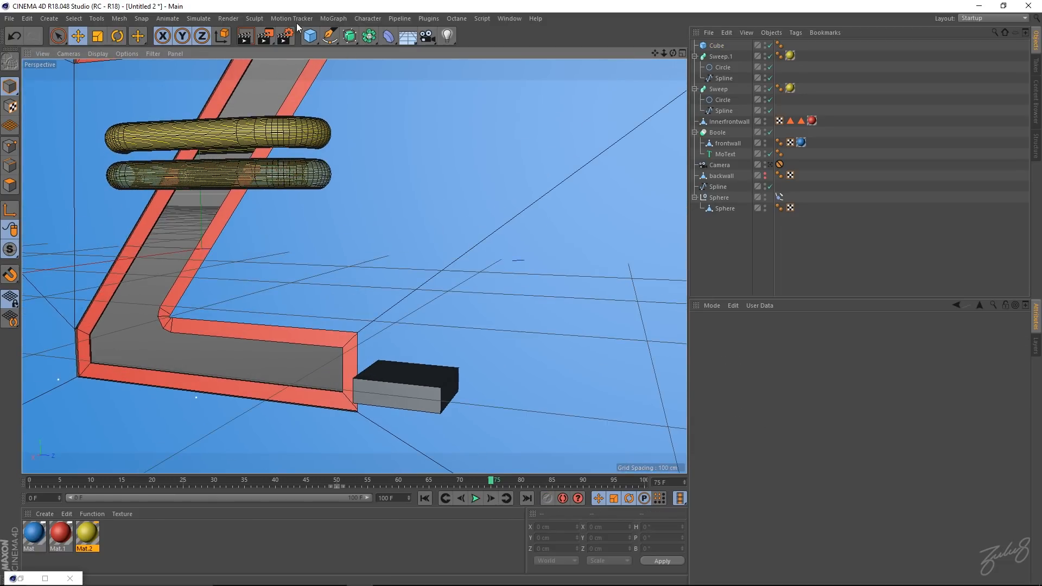
left_click(329, 36)
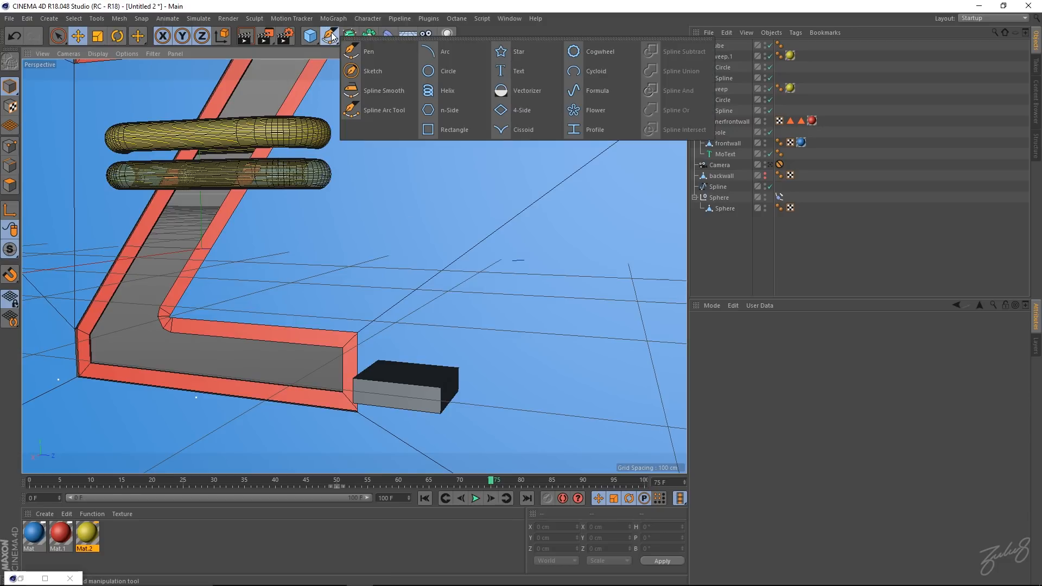
- Add a Helix spline and scale it down uniformly to about 73 cm across
left_click(328, 38)
left_click(328, 38)
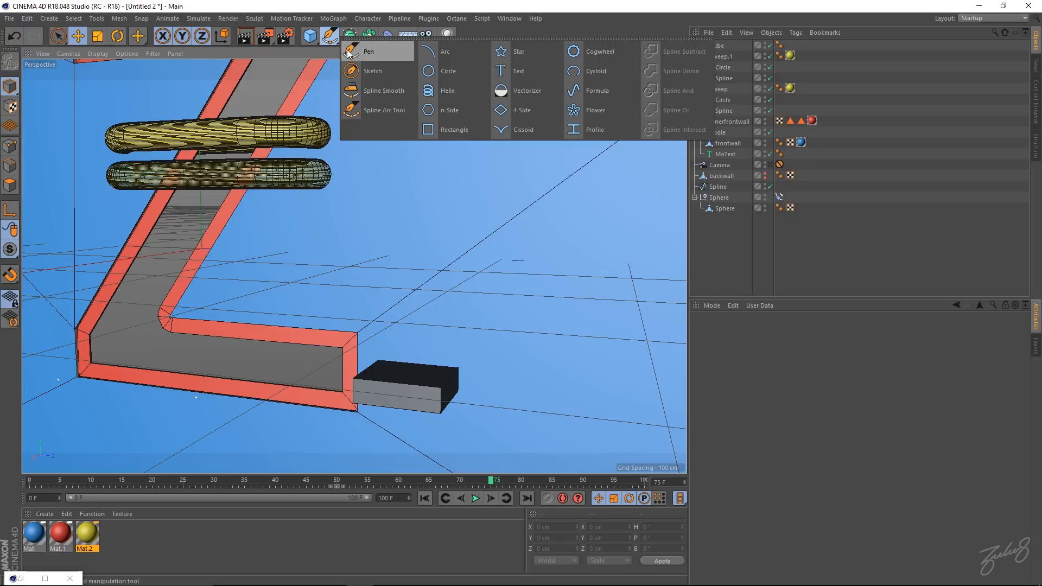
left_click(450, 92)
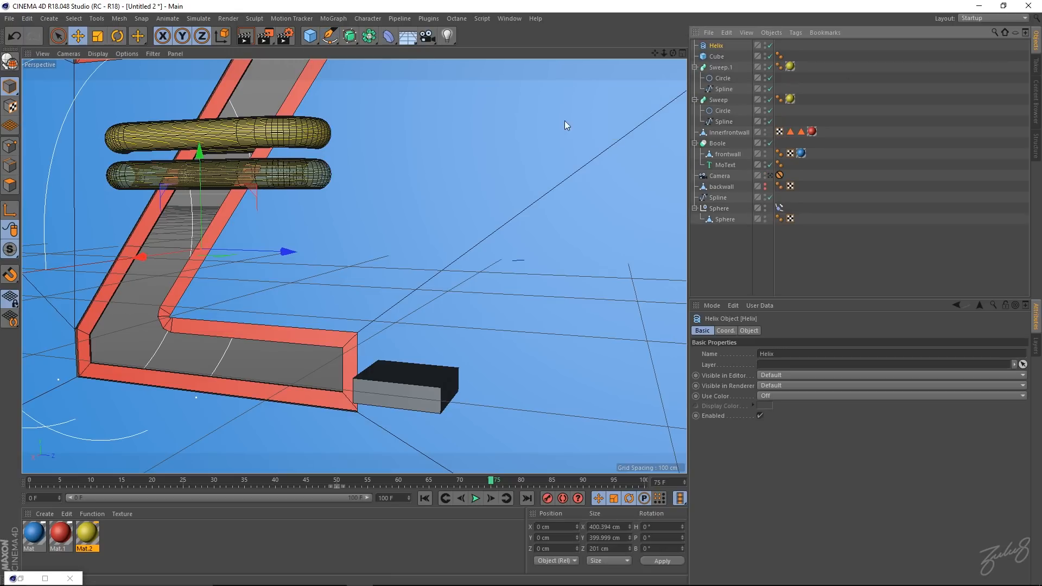
scroll(367, 187, "down", 5)
left_click_drag(368, 187, 376, 219, "alt")
middle_click_drag(376, 220, 457, 242, "alt")
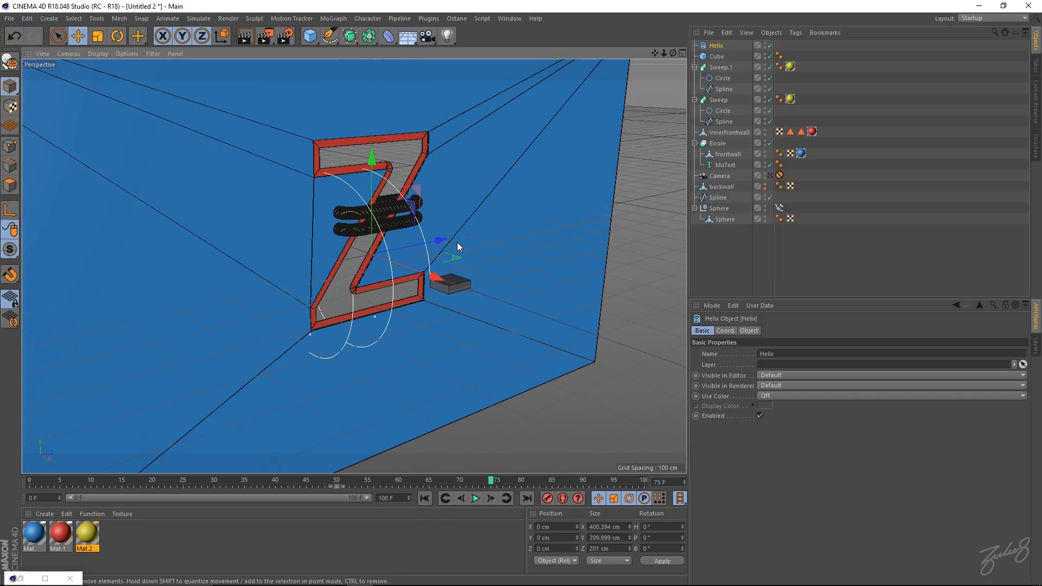
key("t")
left_click_drag(634, 268, 161, 238)
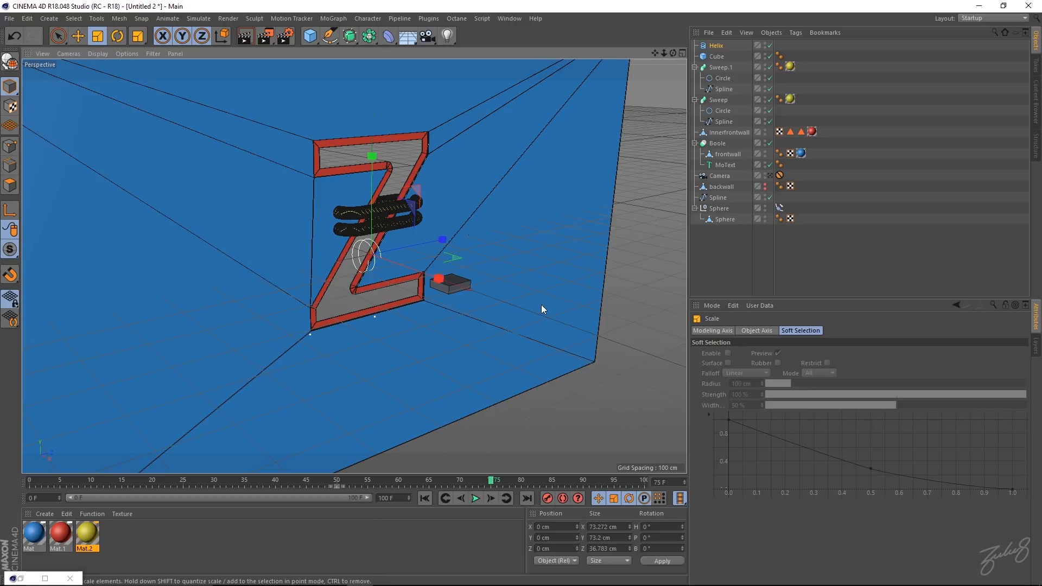
- Try to rotate the helix to a pitch of -90°
middle_click_drag(428, 233, 409, 289, "alt")
right_click_drag(408, 289, 481, 290, "alt")
key("r")
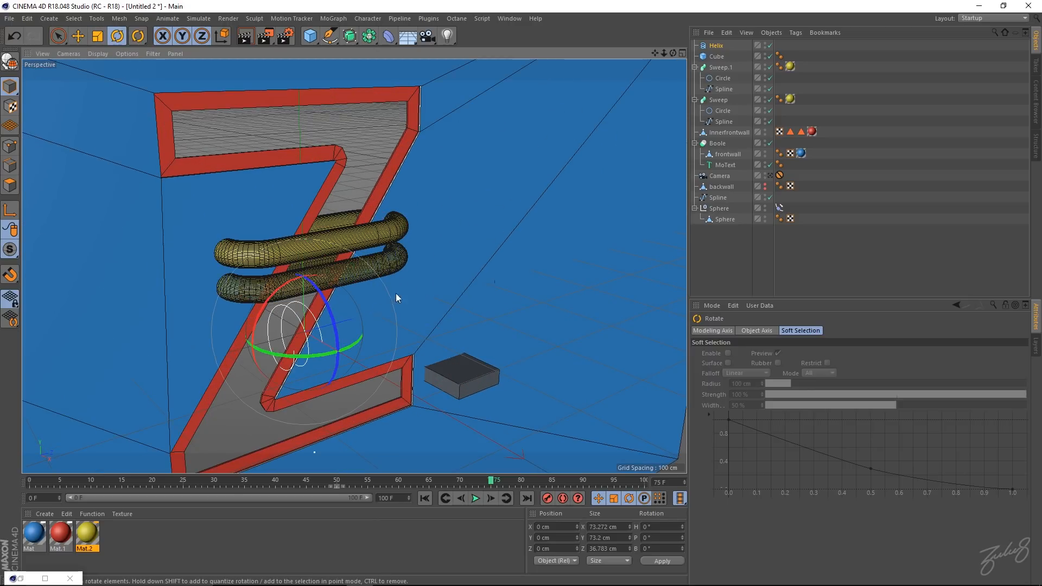
left_click_drag(281, 283, 358, 284)
key("ctrl+z")
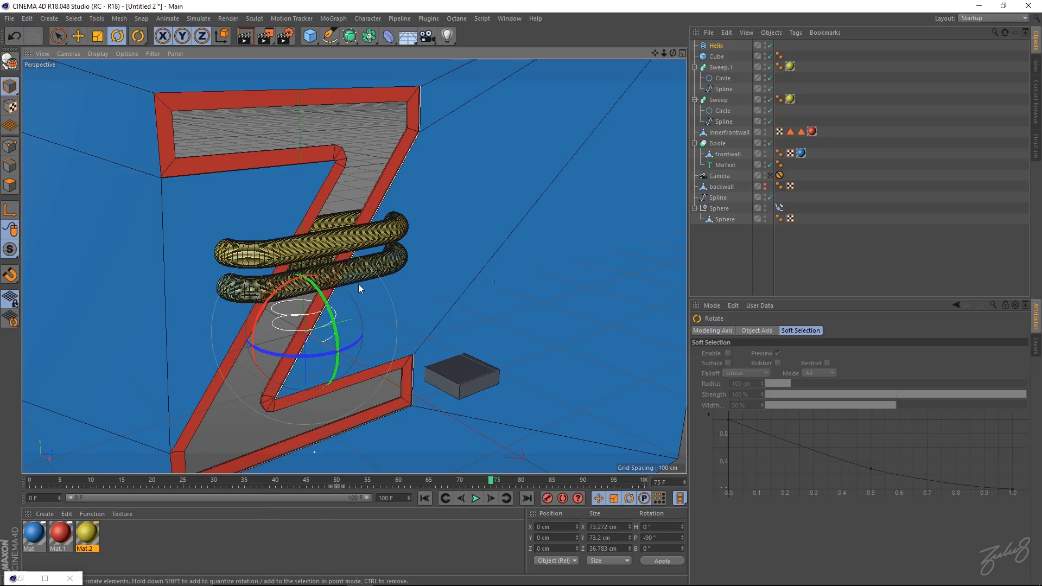
- Undo the helix rotation and set the helix's plane to XZ
left_click(723, 46)
left_click(750, 330)
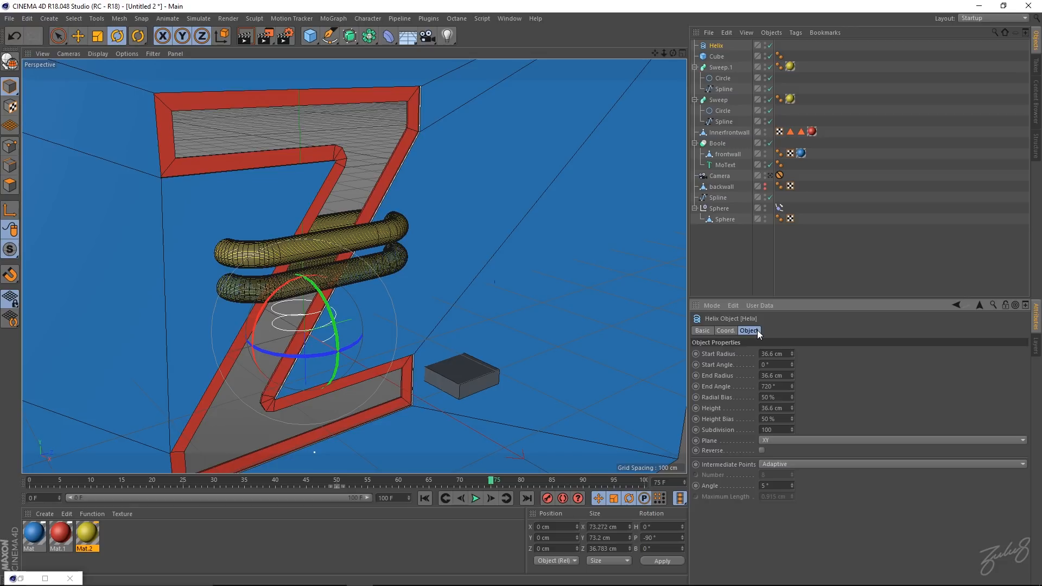
key("ctrl+z")
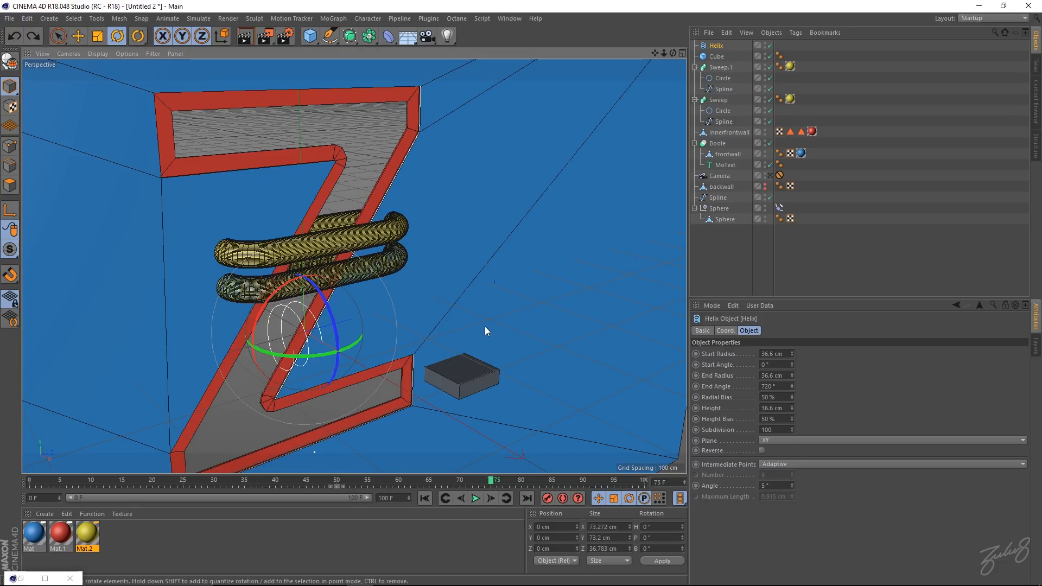
left_click(796, 441)
left_click(780, 460)
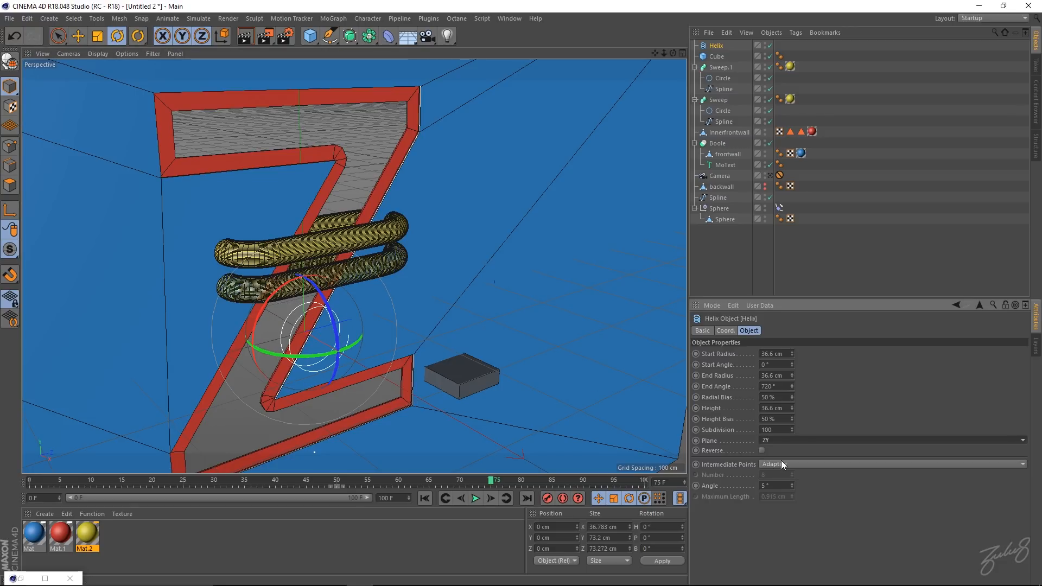
left_click(791, 440)
left_click(786, 450)
left_click(788, 441)
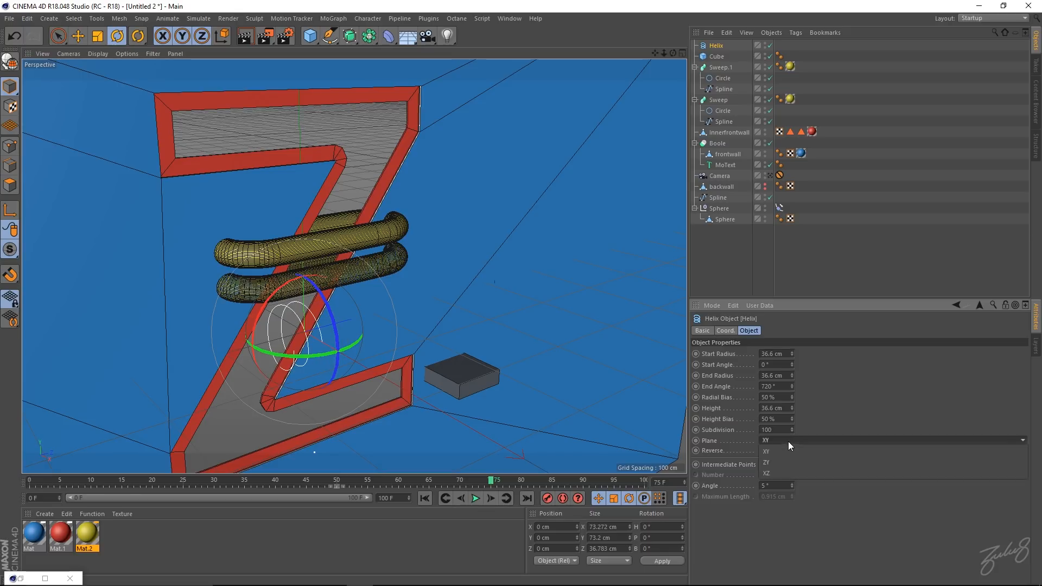
left_click(783, 474)
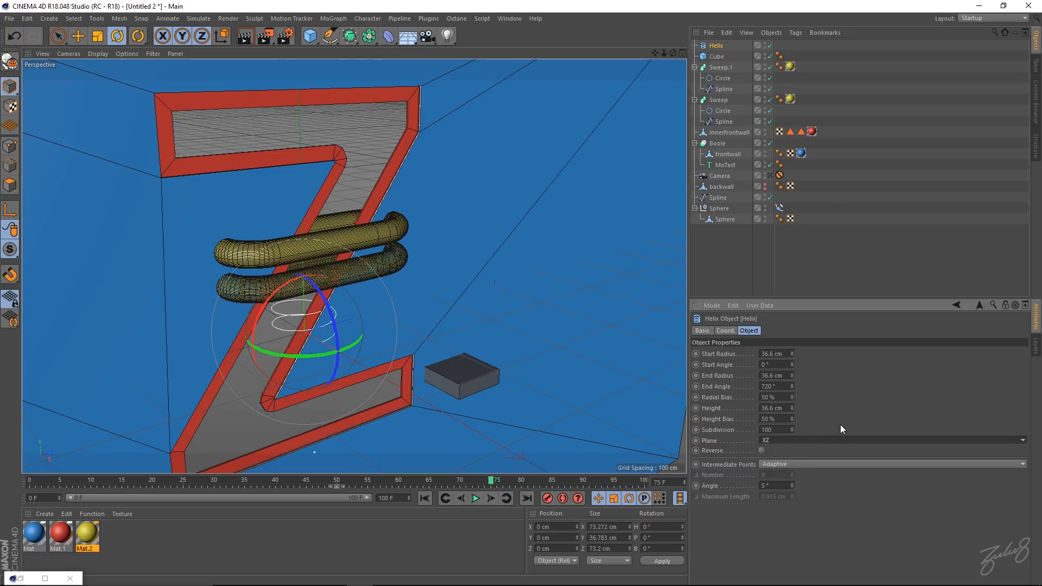
- Set the helix's height to 36 cm and its end angle to 1800°
left_click_drag(792, 408, 846, 408)
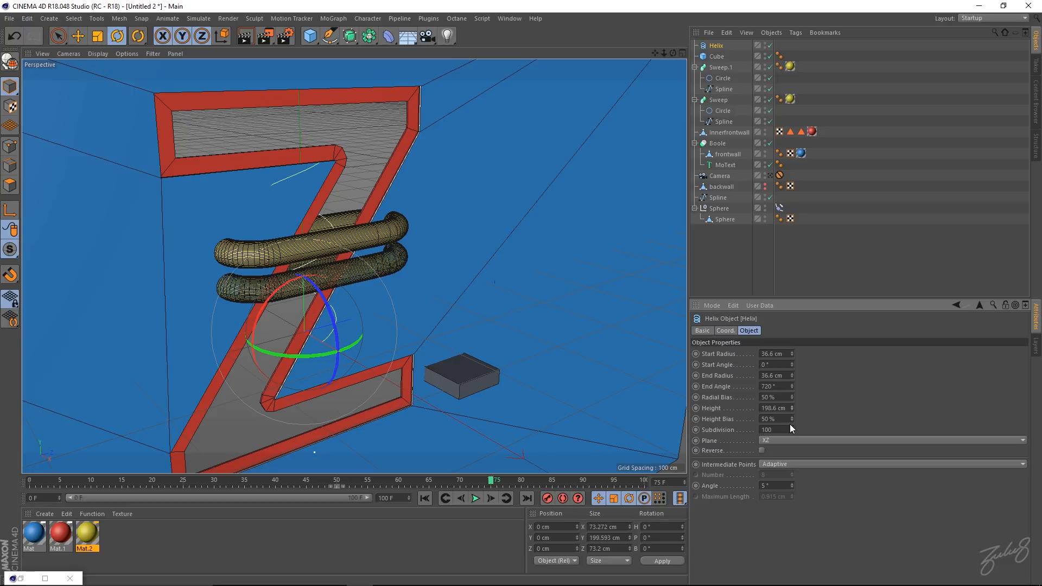
left_click_drag(794, 405, 730, 405)
mouse_move(792, 408)
left_mouse_down()
mouse_move(770, 408)
mouse_move(793, 409)
left_mouse_up()
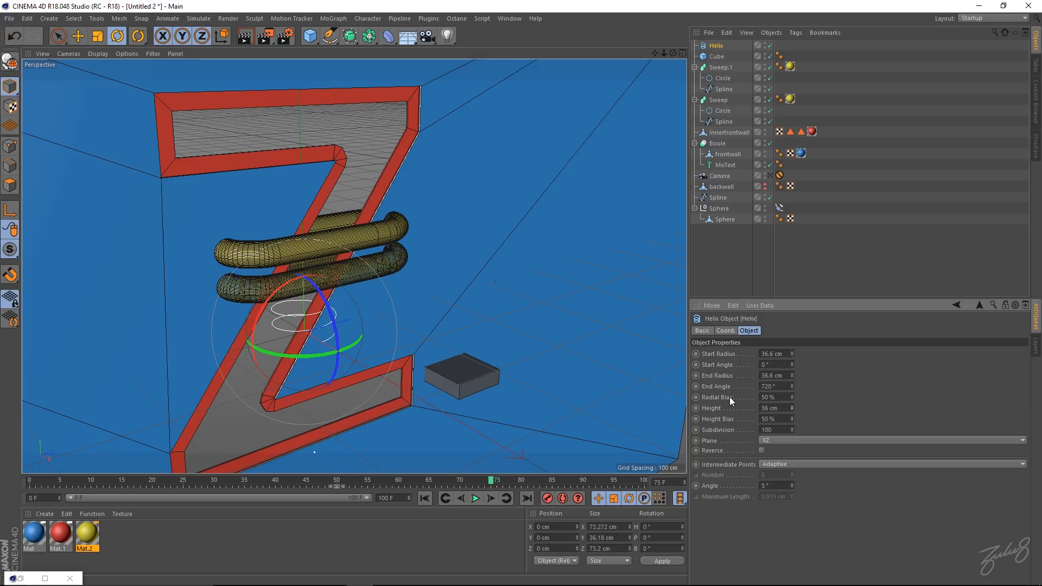
left_click_drag(792, 386, 825, 386)
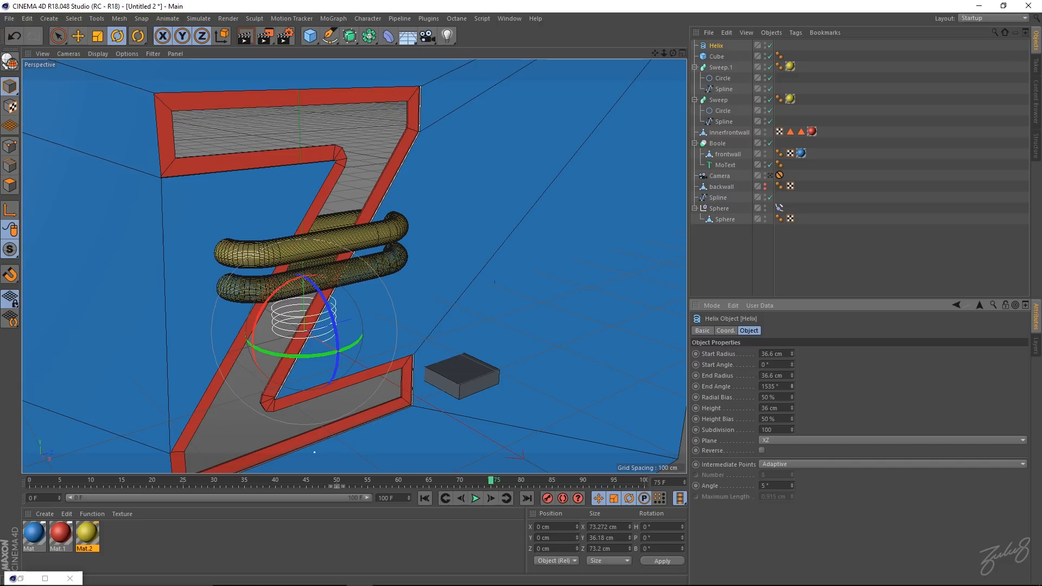
type("1800")
key("Return")
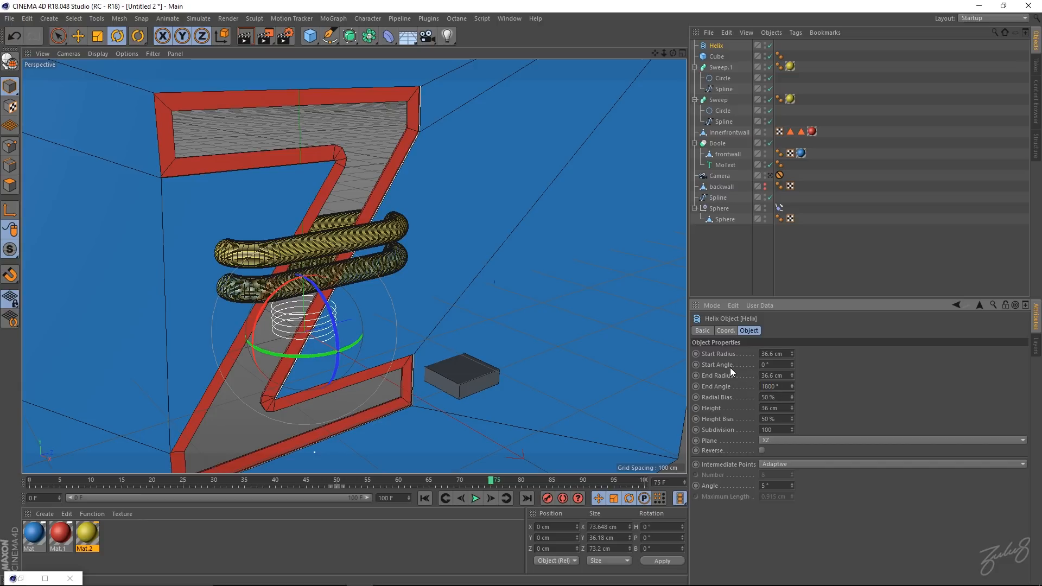
left_click(722, 259)
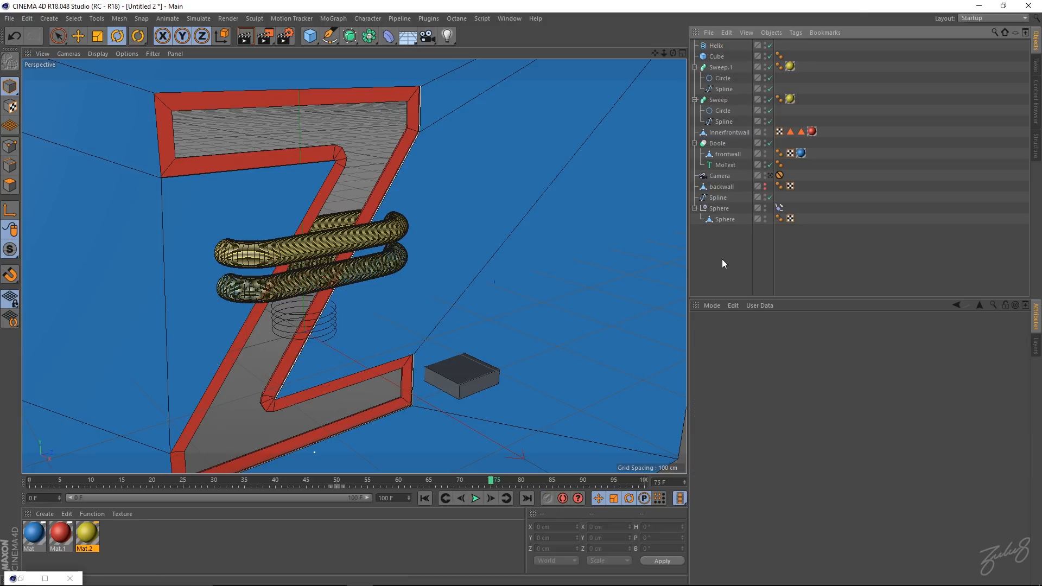
left_click(716, 46)
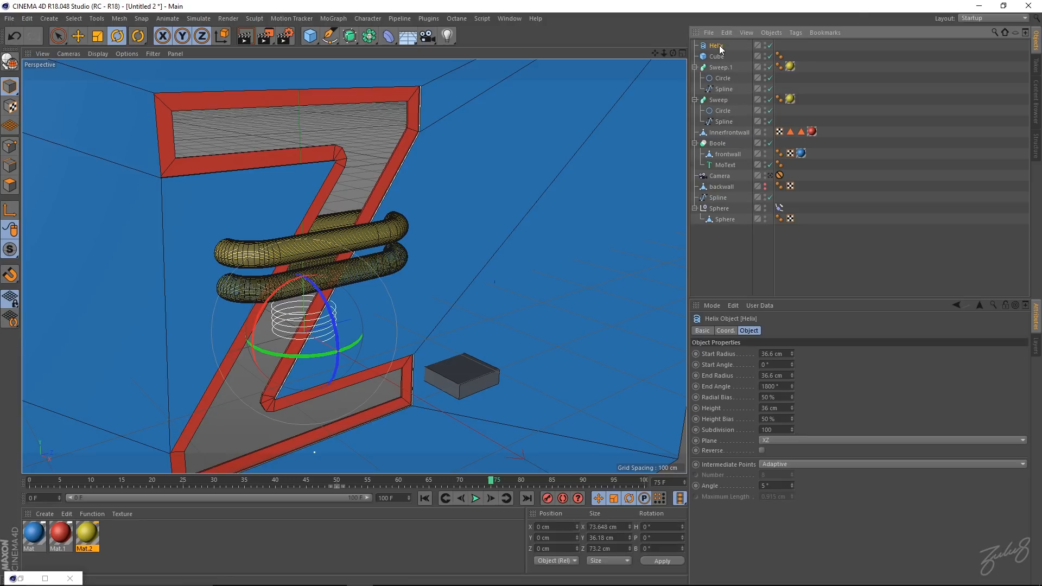
- Add a Circle spline and scale it down to a radius of about 5 cm
left_click_drag(329, 39, 464, 78)
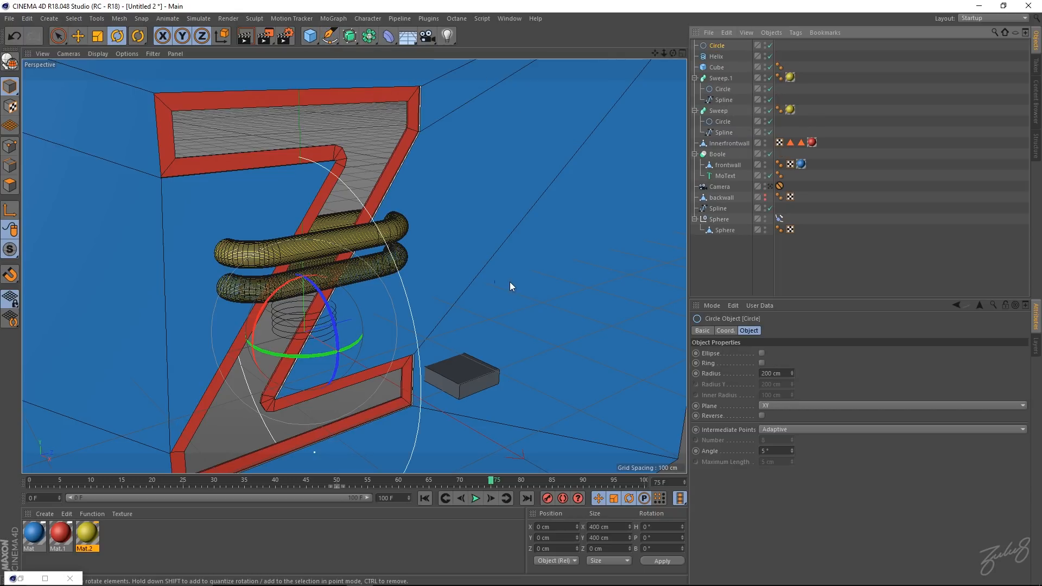
key("t")
left_click_drag(583, 298, 68, 319)
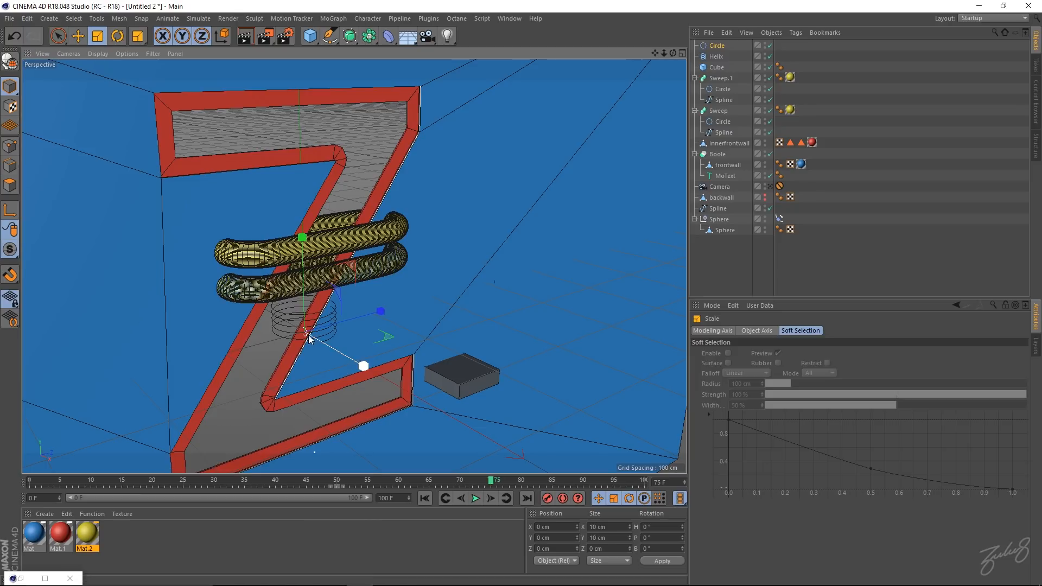
left_click(717, 46)
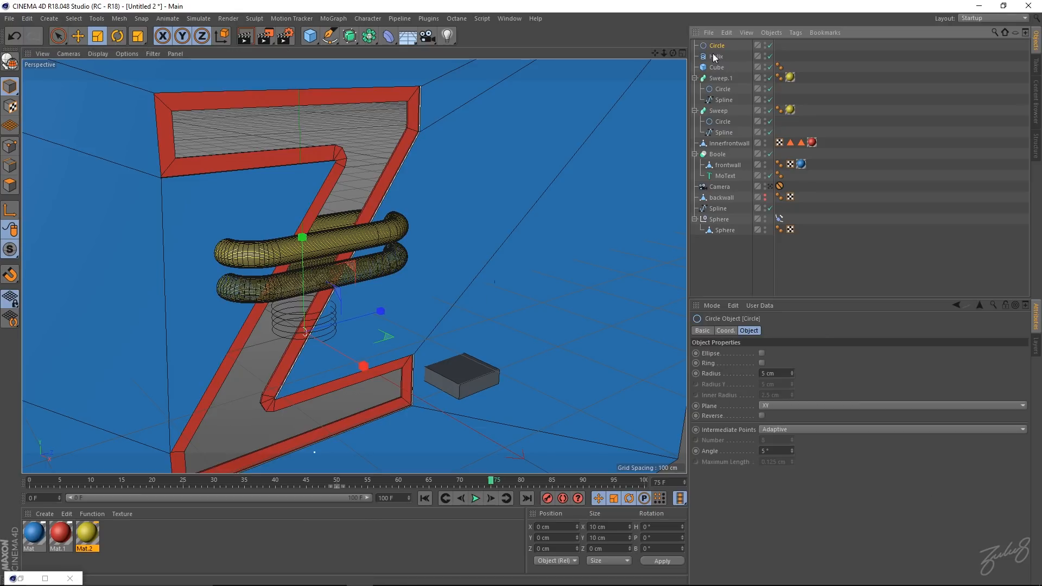
- Add a Sweep object named spring with the new circle nested in it as the profile
left_click_drag(350, 35, 422, 92)
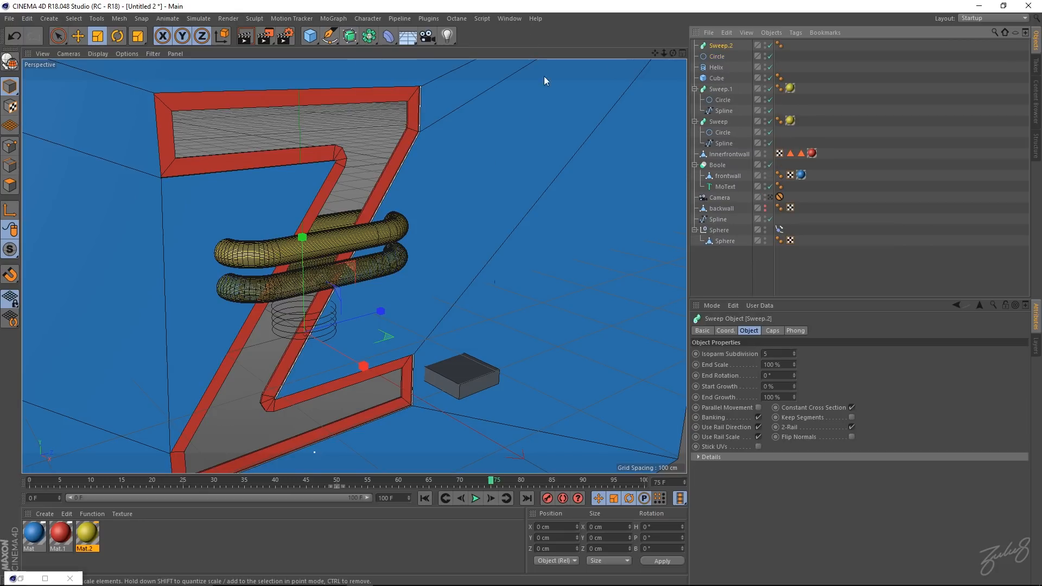
left_click_drag(723, 47, 722, 47)
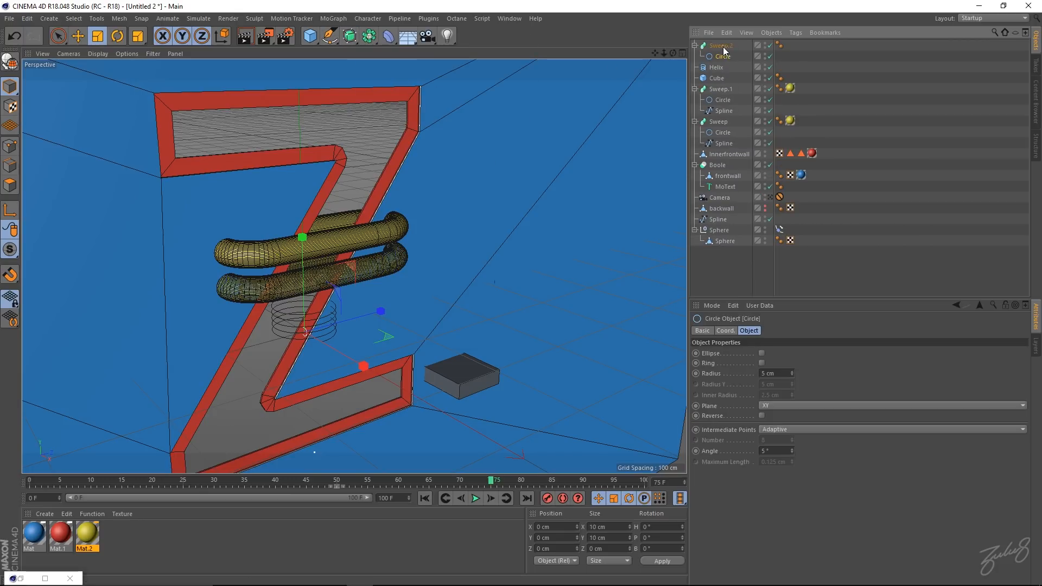
double_click(724, 46)
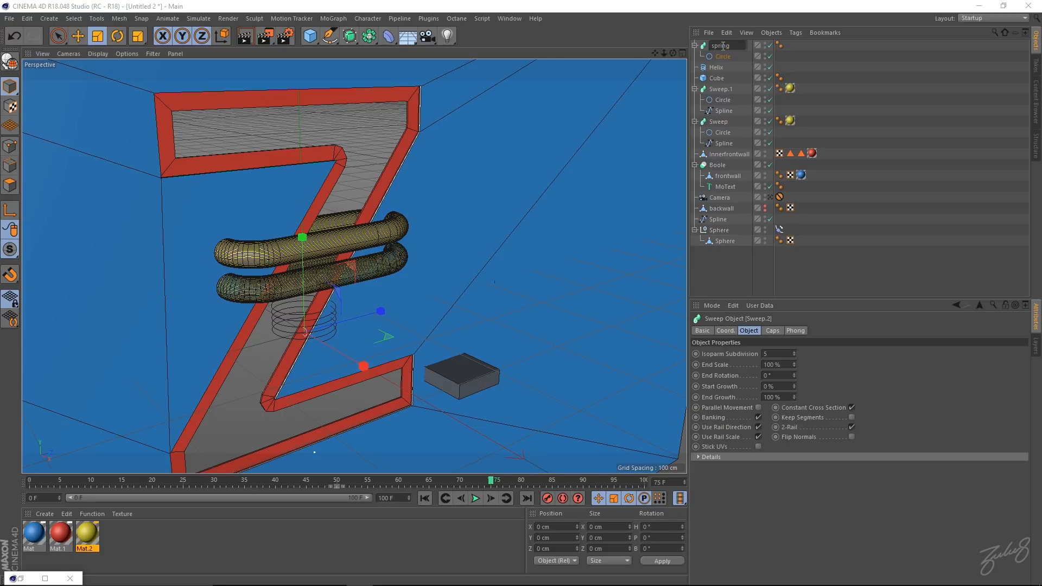
key("Return")
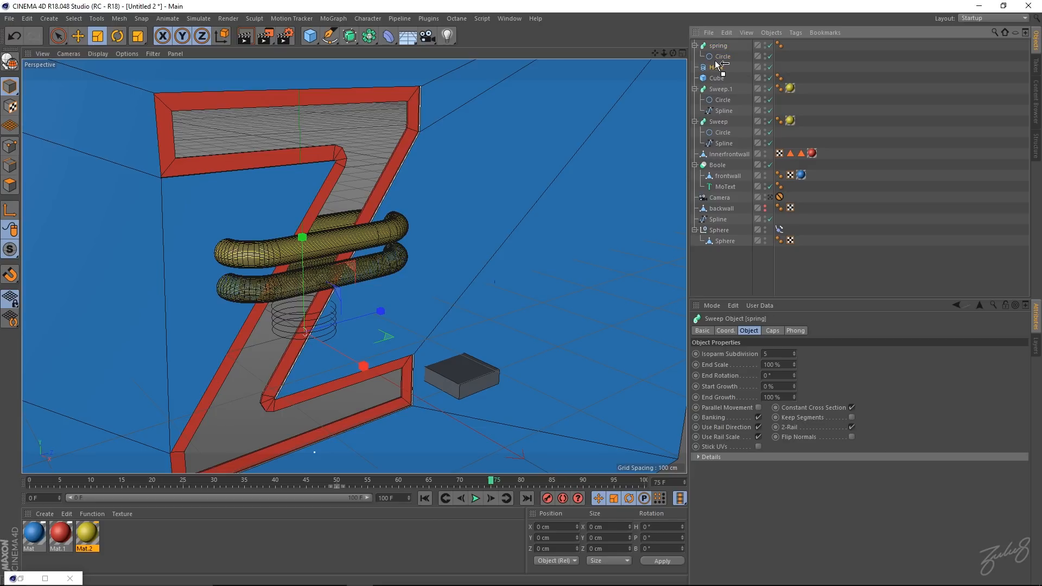
- Nest the helix under the spring sweep, below the circle, as its path
left_click_drag(717, 62, 716, 61)
right_click_drag(298, 319, 497, 319, "alt")
mouse_move(384, 339)
left_mouse_down("alt")
mouse_move(289, 316)
mouse_move(396, 334)
left_mouse_up("alt")
middle_click_drag(448, 333, 412, 252, "alt")
scroll(446, 244, "down", 4)
right_click_drag(470, 228, 441, 226, "alt")
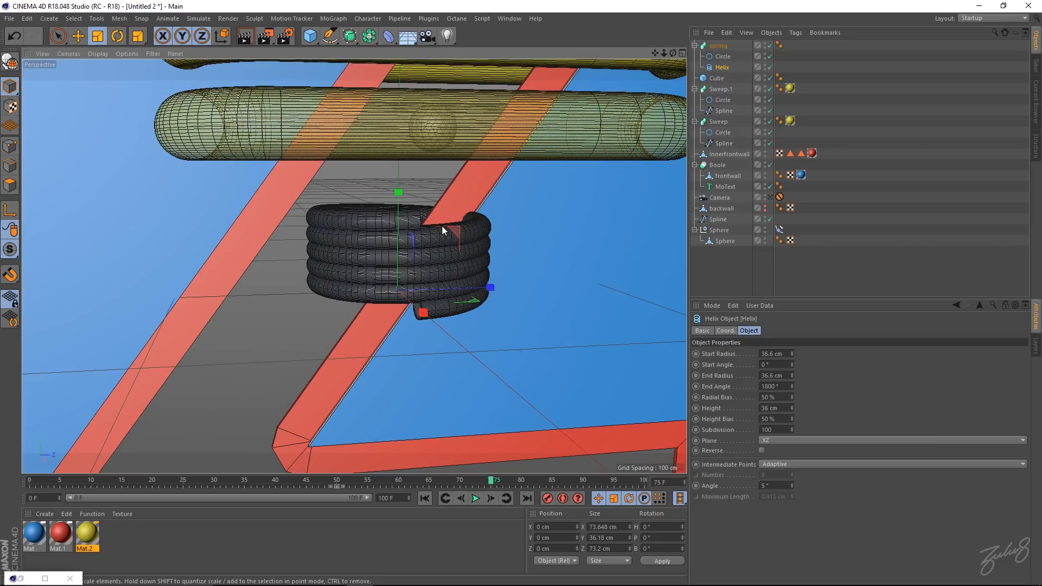
- Scale the spring's circle profile down to about 5 cm across to thin the coils
left_click(723, 57)
left_click_drag(622, 255, 385, 256)
right_click_drag(491, 261, 435, 260, "alt")
left_click_drag(518, 261, 500, 256)
right_click_drag(500, 256, 453, 252, "alt")
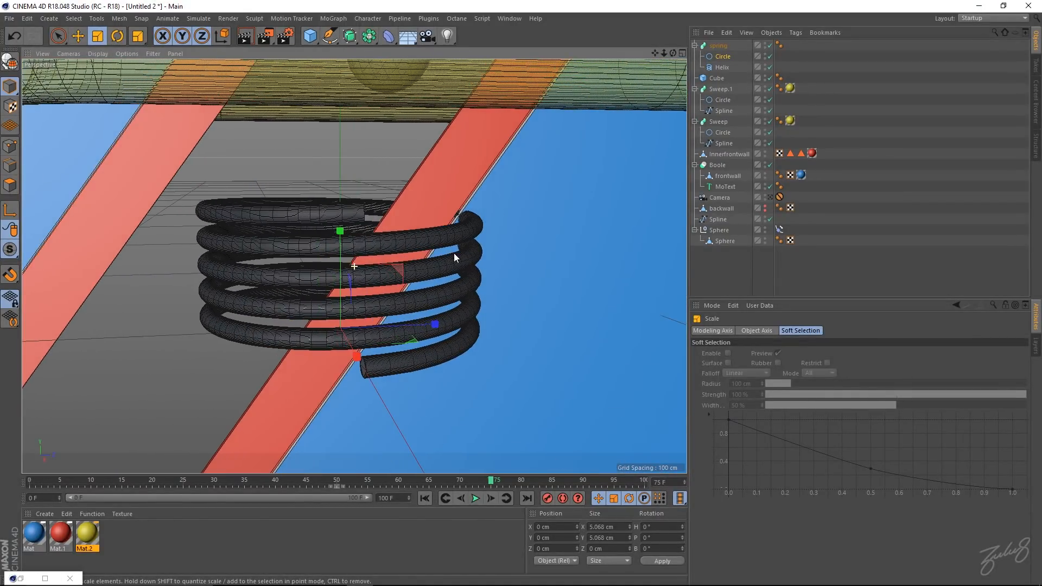
- Try to move the spring about 235 cm along Z and lower it onto the cube
left_click(718, 46)
key("e")
right_click_drag(613, 302, 521, 295, "alt")
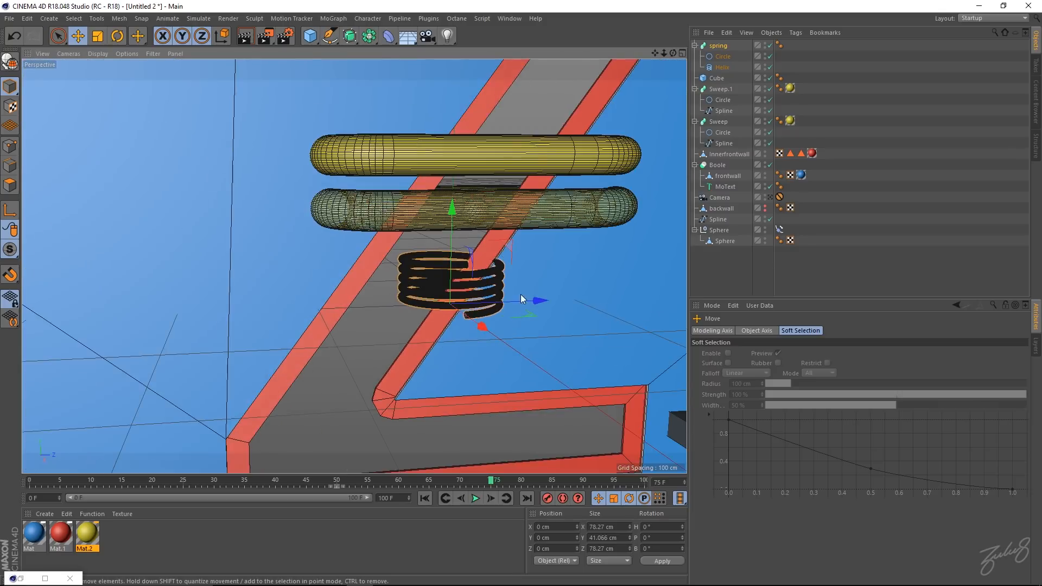
middle_click_drag(521, 295, 328, 260, "alt")
left_click_drag(328, 263, 614, 264)
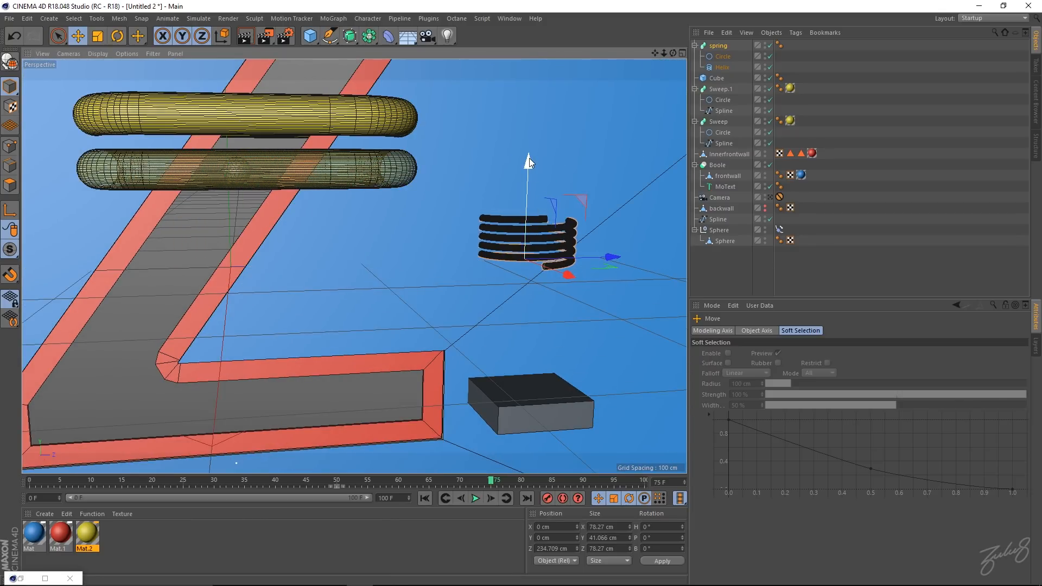
left_click_drag(529, 158, 549, 375)
- Set the cube's X, Y and Z position to 0 cm
left_click(546, 398)
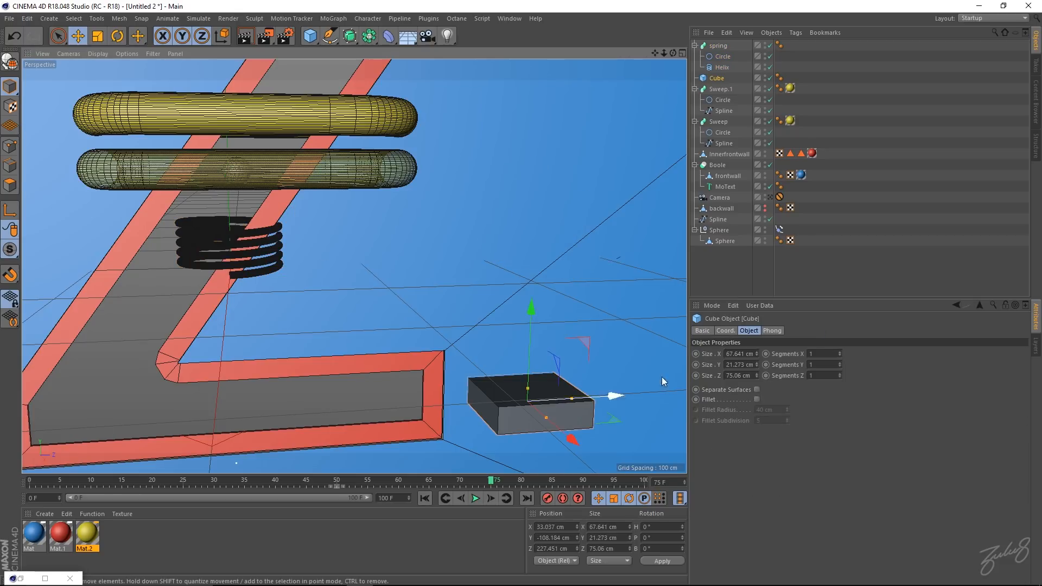
left_click(725, 330)
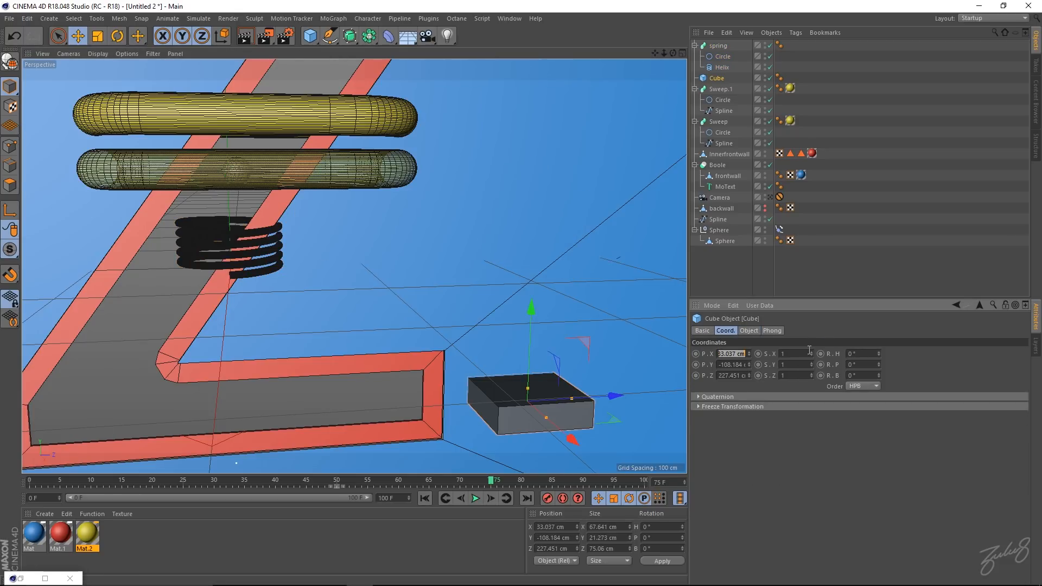
type("0")
key("Return")
double_click(718, 364)
type("0")
key("Return")
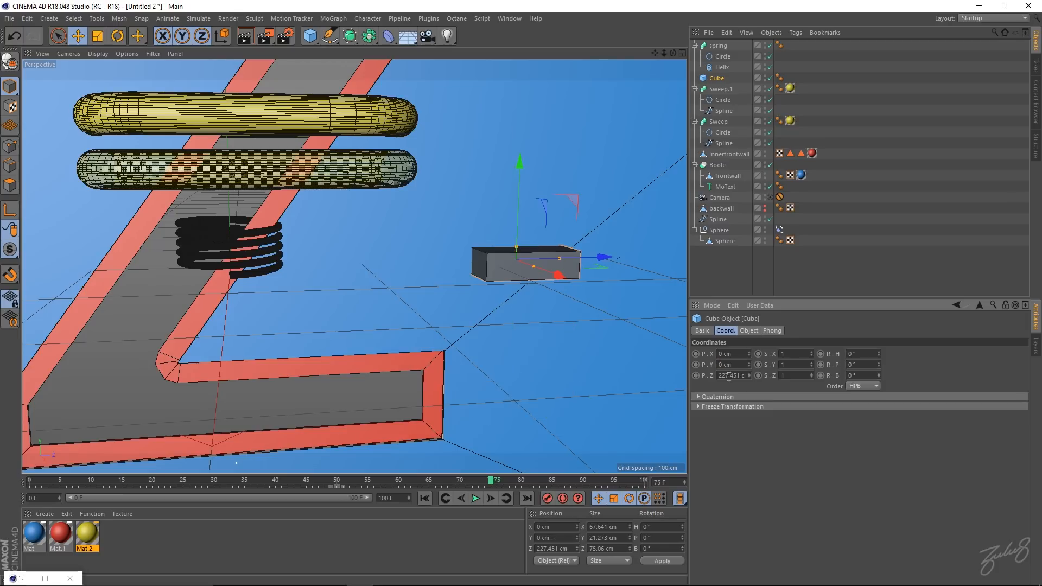
double_click(718, 376)
type("0")
key("Return")
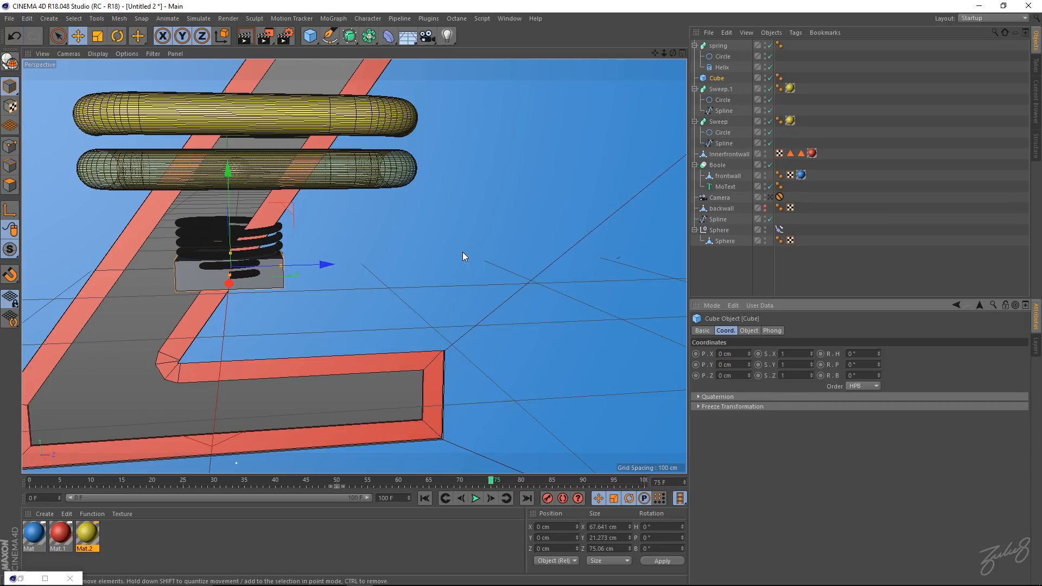
- Group all objects from Sweep.1 to Sphere, excluding the spring and cube, into one null and hide it in the viewport
left_click(695, 88)
left_click(694, 99)
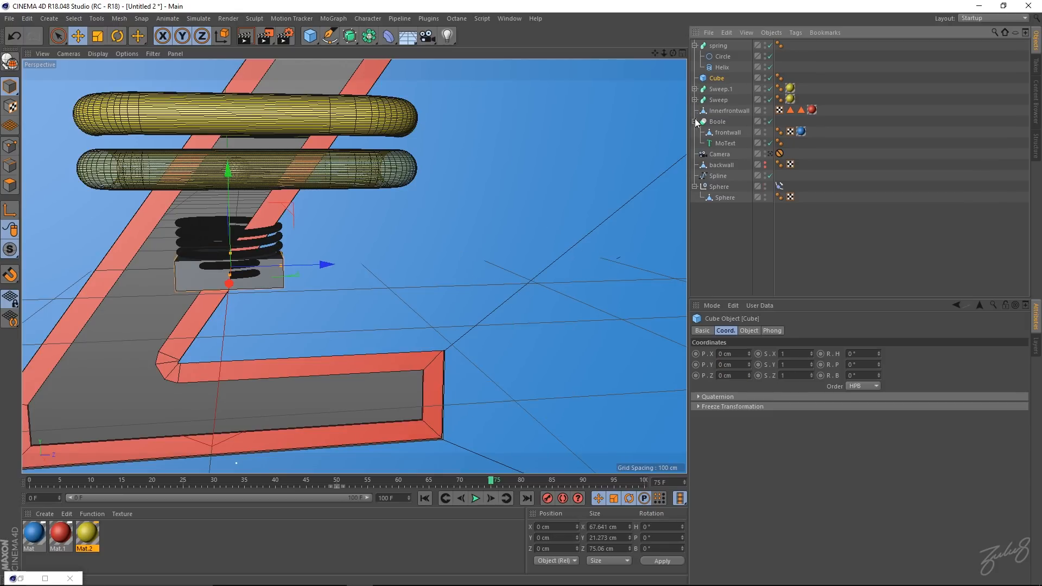
left_click(694, 121)
left_click(694, 164)
left_click(732, 197)
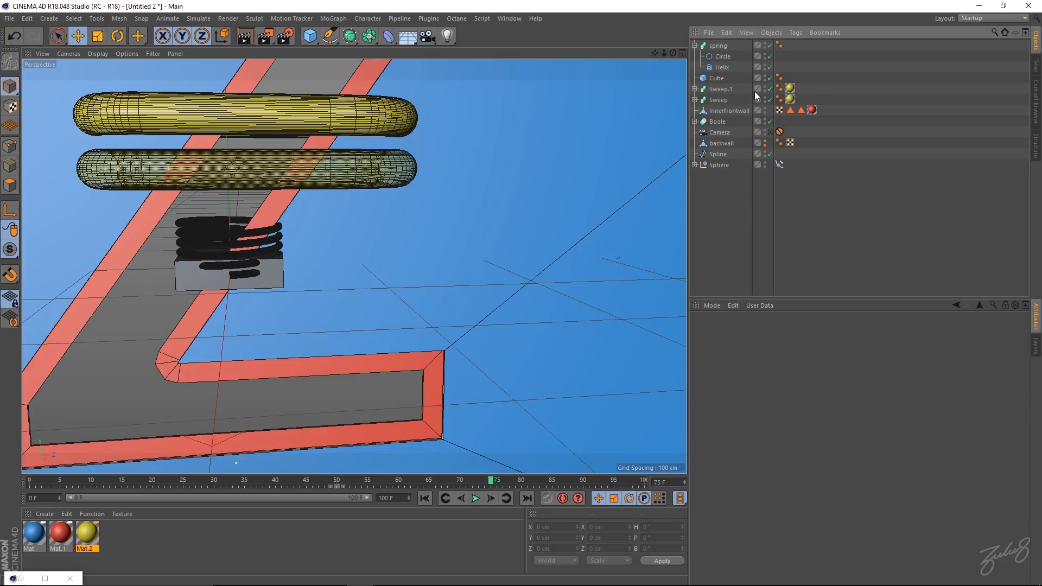
left_click(718, 90)
left_click(718, 166, "shift")
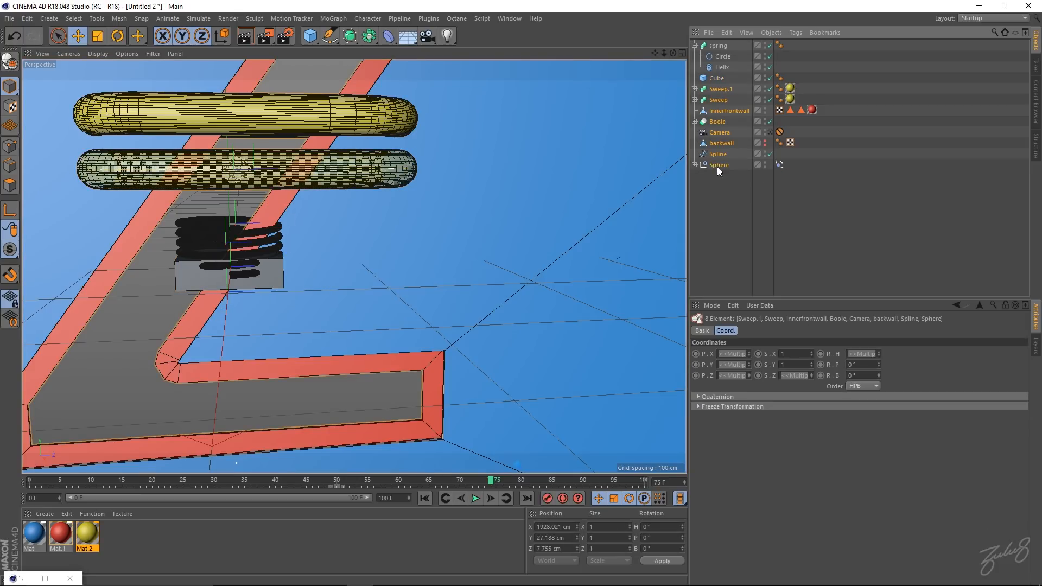
key("alt+g")
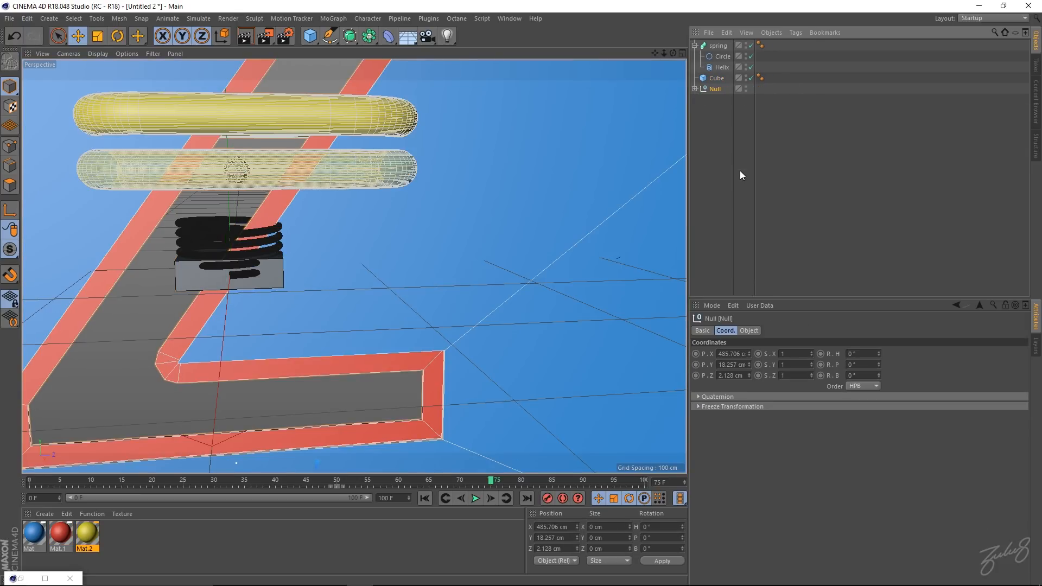
double_click(746, 86)
left_click(711, 131)
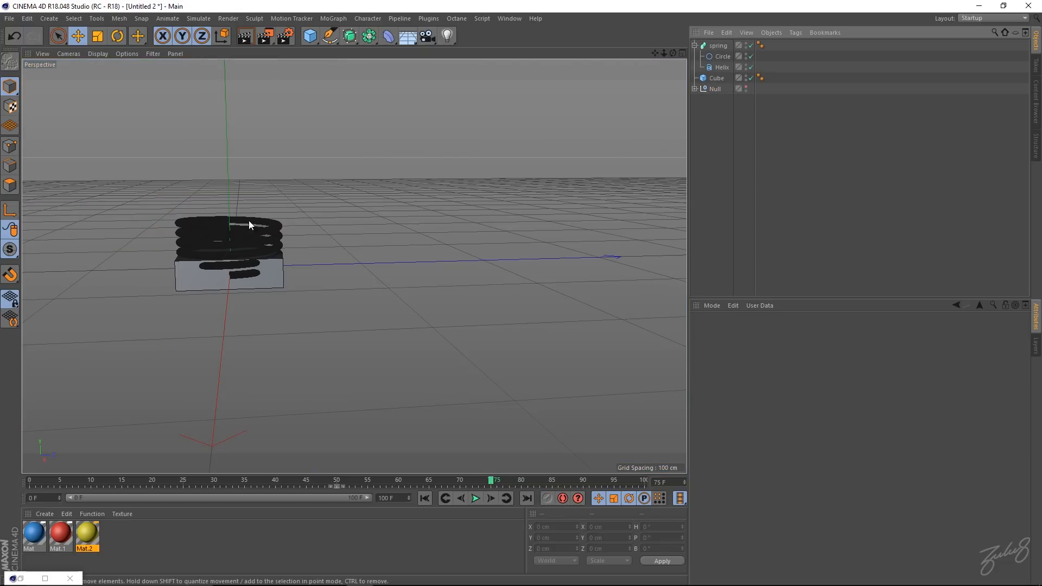
- Raise the spring along Y to about 13.8 cm above the cube's centre
middle_click_drag(317, 204, 434, 215, "alt")
left_click_drag(379, 244, 384, 295, "alt")
right_click_drag(344, 261, 505, 258, "alt")
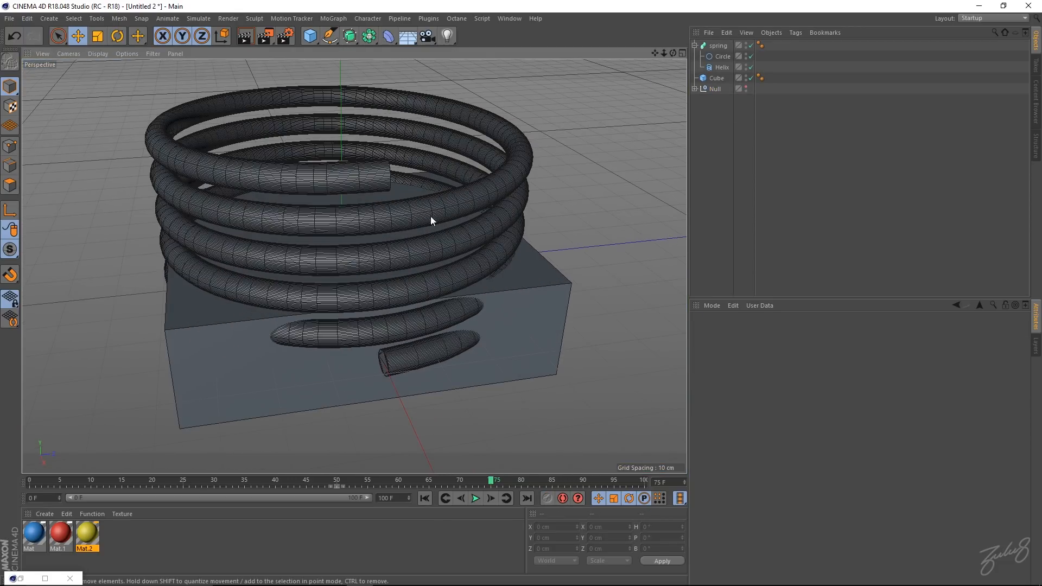
left_click(439, 210)
right_click_drag(566, 210, 468, 213, "alt")
middle_click_drag(468, 212, 467, 244, "alt")
left_click_drag(438, 187, 448, 149)
right_click_drag(428, 224, 469, 223, "alt")
left_click_drag(470, 221, 461, 192, "alt")
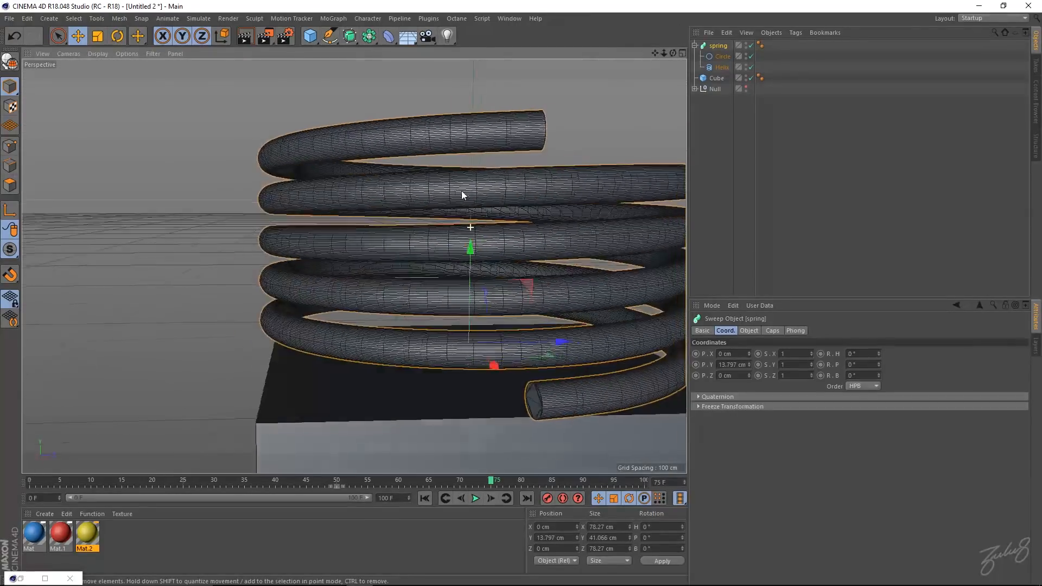
- Scale the spring down to about 60 cm across and lower it onto the cube at a Y position of about 8.7 cm
scroll(461, 191, "down", 3)
key("t")
left_click_drag(620, 377, 349, 295)
key("e")
left_click_drag(279, 239, 283, 270)
scroll(434, 373, "up", 5)
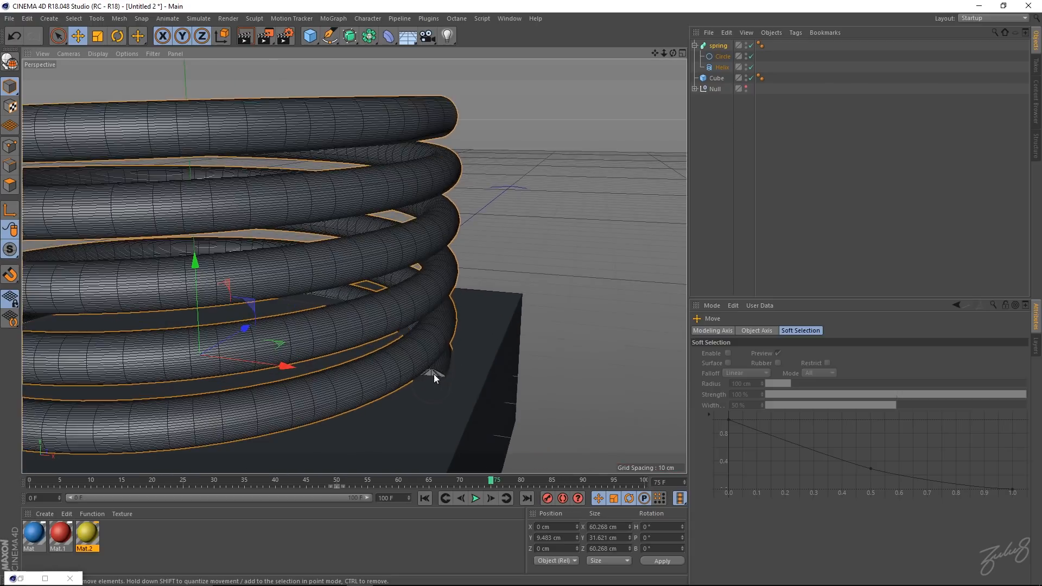
scroll(434, 374, "down", 5)
left_click_drag(252, 257, 254, 266)
scroll(336, 312, "down", 8)
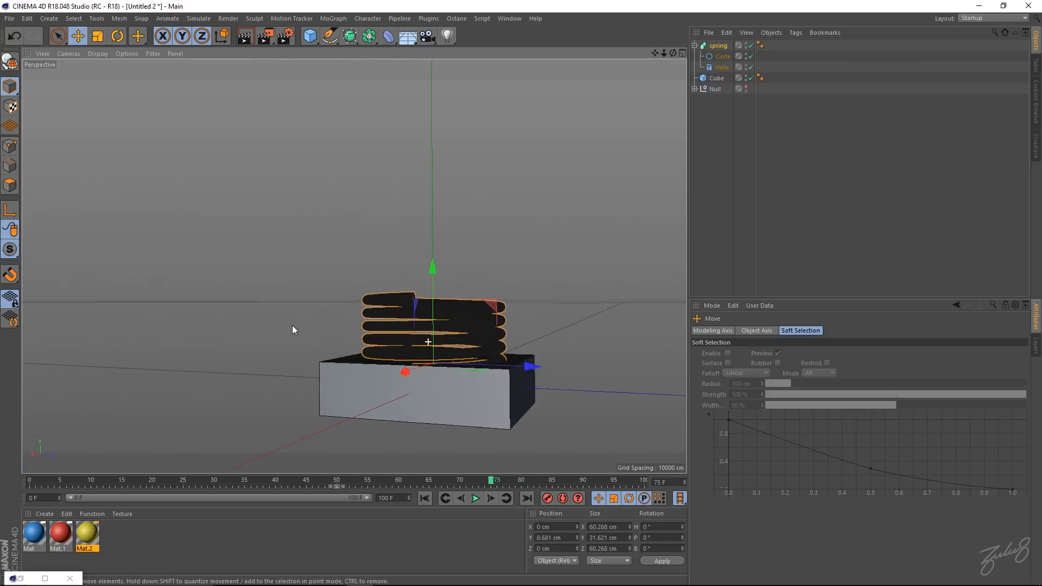
- Switch the viewport display to smooth shading without wireframe lines
scroll(398, 337, "up", 8)
left_click_drag(390, 343, 455, 340, "alt")
right_click_drag(471, 335, 337, 333, "alt")
left_click_drag(337, 333, 406, 361, "alt")
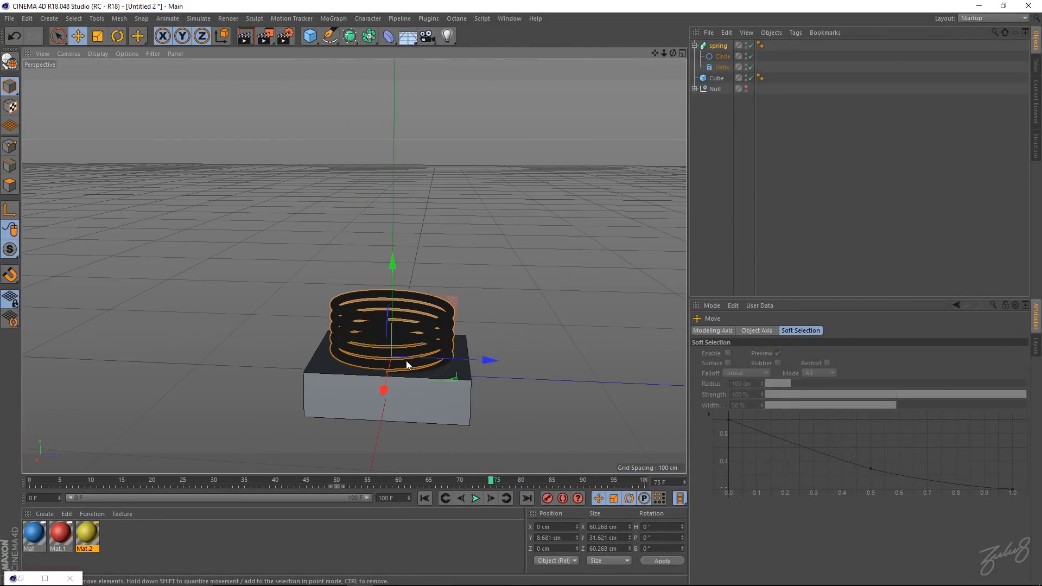
left_click(98, 54)
left_click(107, 65)
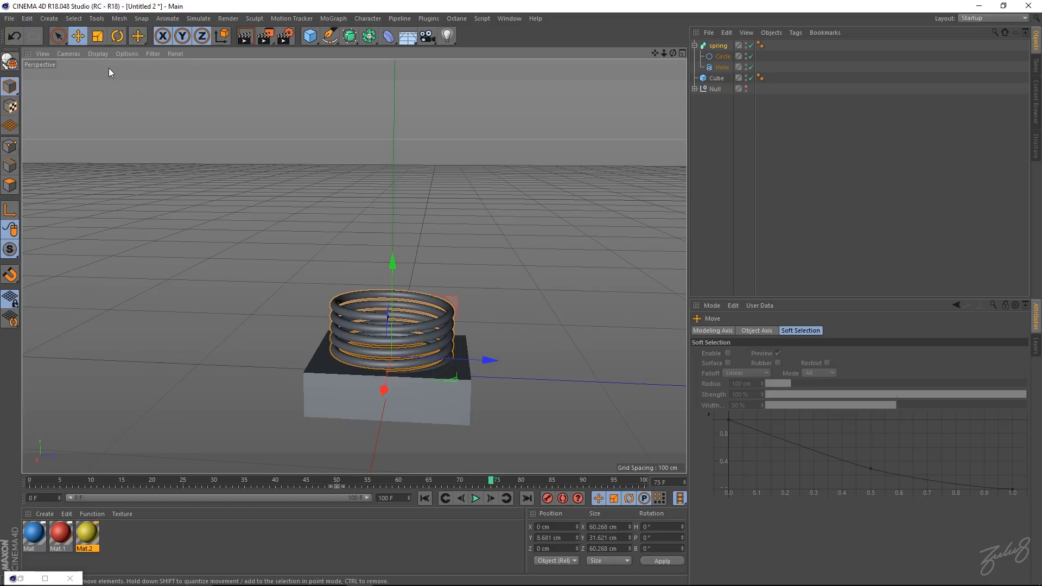
right_click_drag(383, 337, 470, 340, "alt")
left_click_drag(471, 340, 439, 333, "alt")
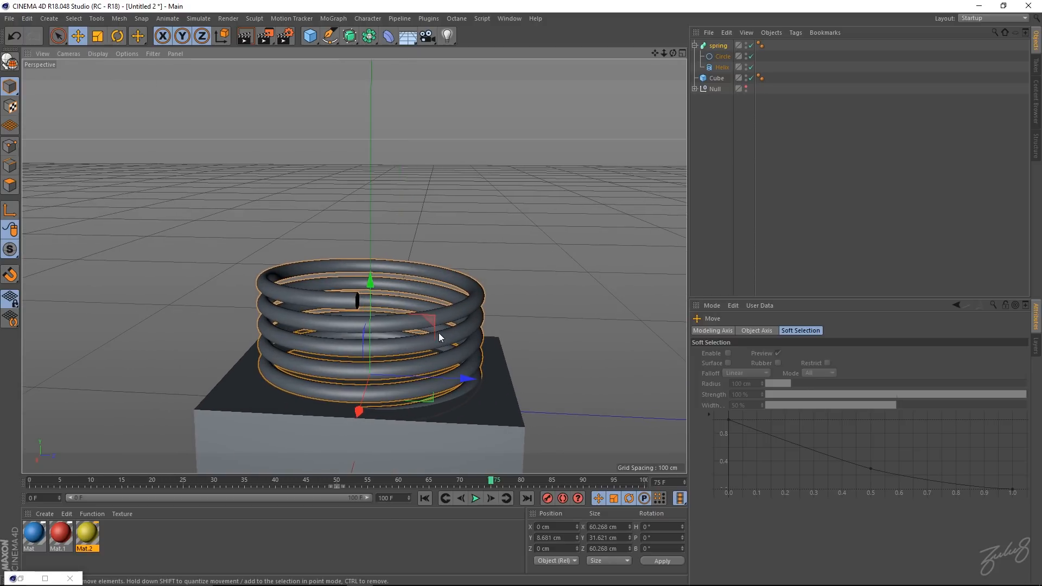
- Compress the spring at frame 10 by reducing the helix's height to 19.72 cm, and keyframe the height
left_click(711, 46)
left_click(31, 480)
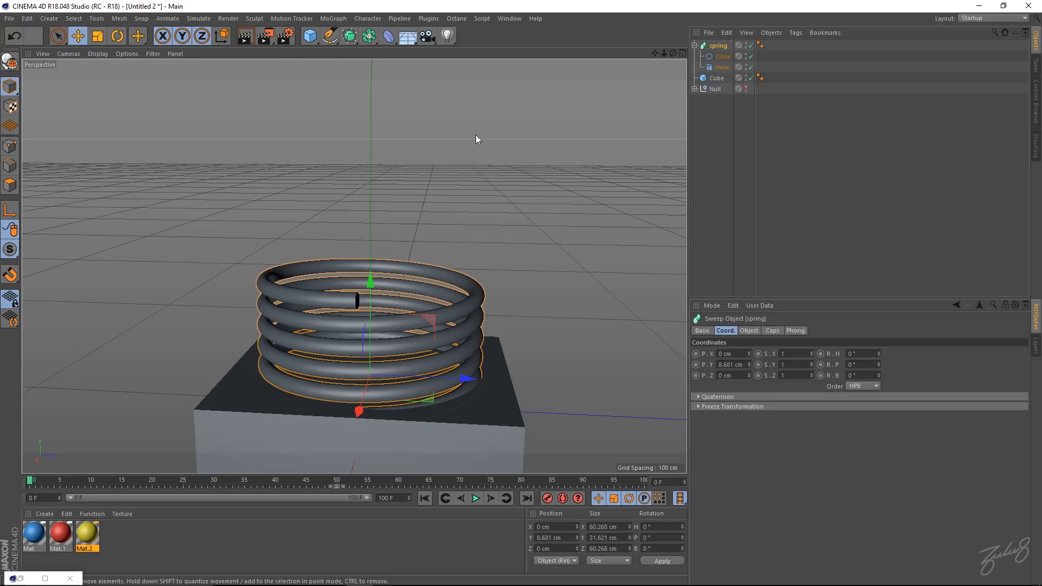
left_click(721, 56)
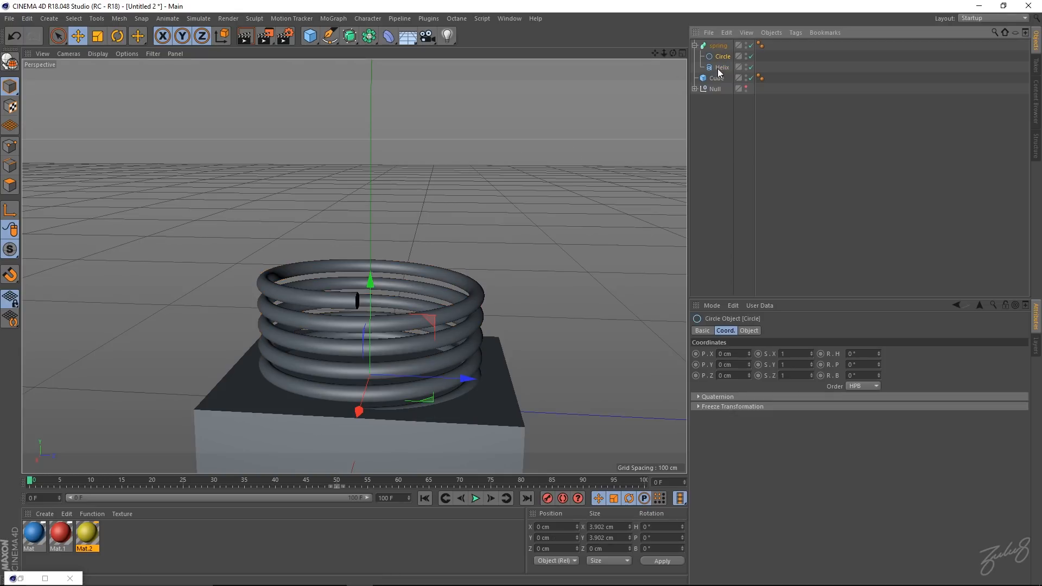
left_click(751, 332)
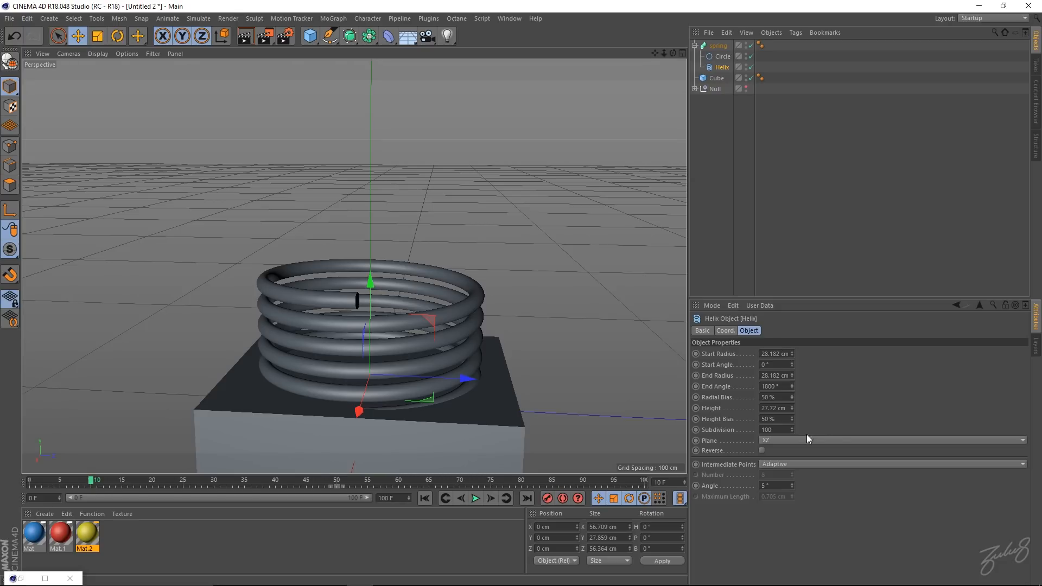
left_click_drag(792, 408, 792, 429)
scroll(490, 357, "up", 5)
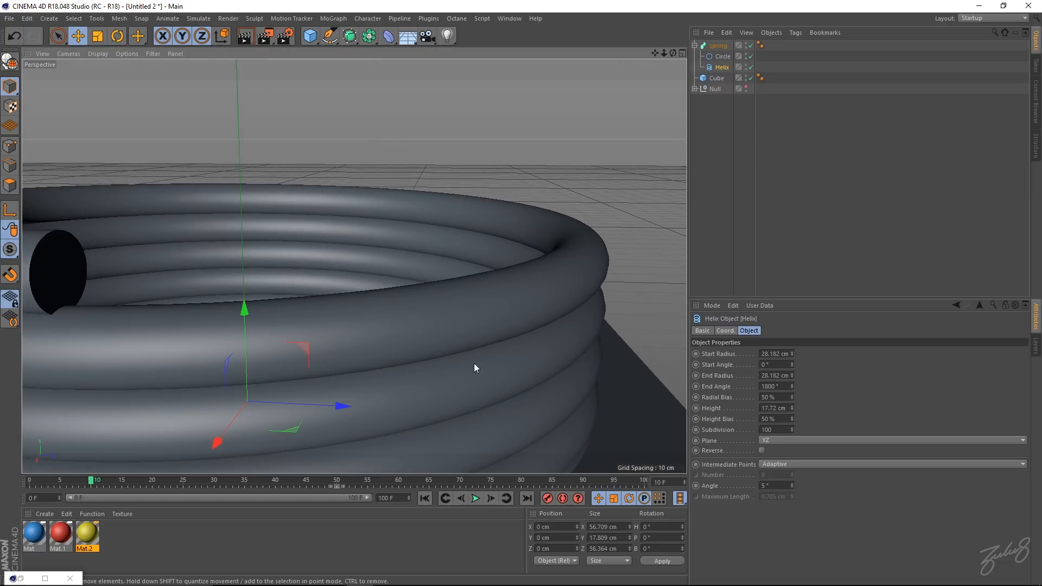
left_click(792, 406)
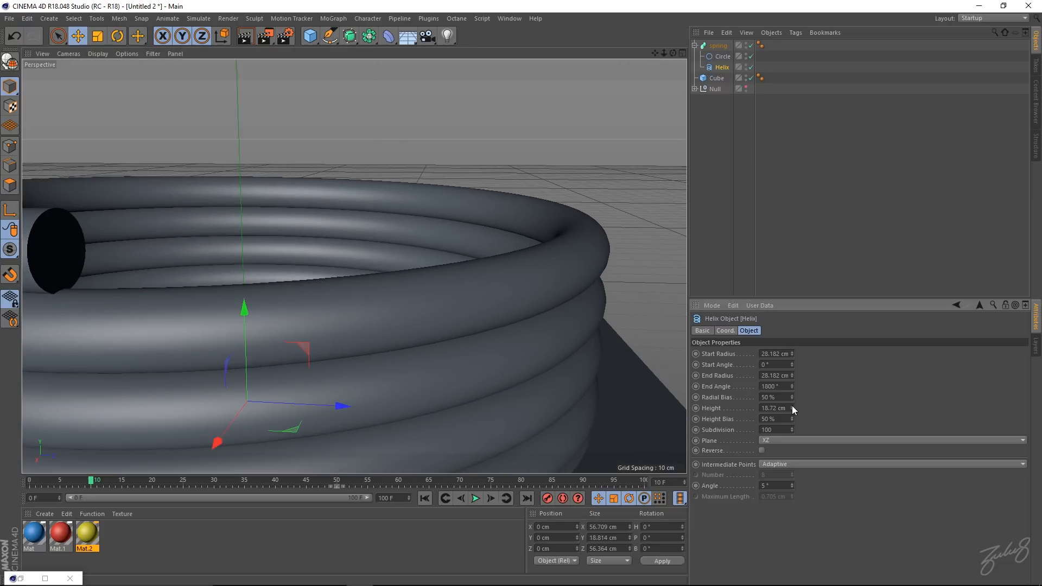
left_click(792, 406)
scroll(336, 267, "down", 5)
mouse_move(296, 262)
left_mouse_down("alt")
mouse_move(329, 251)
mouse_move(302, 255)
left_mouse_up("alt")
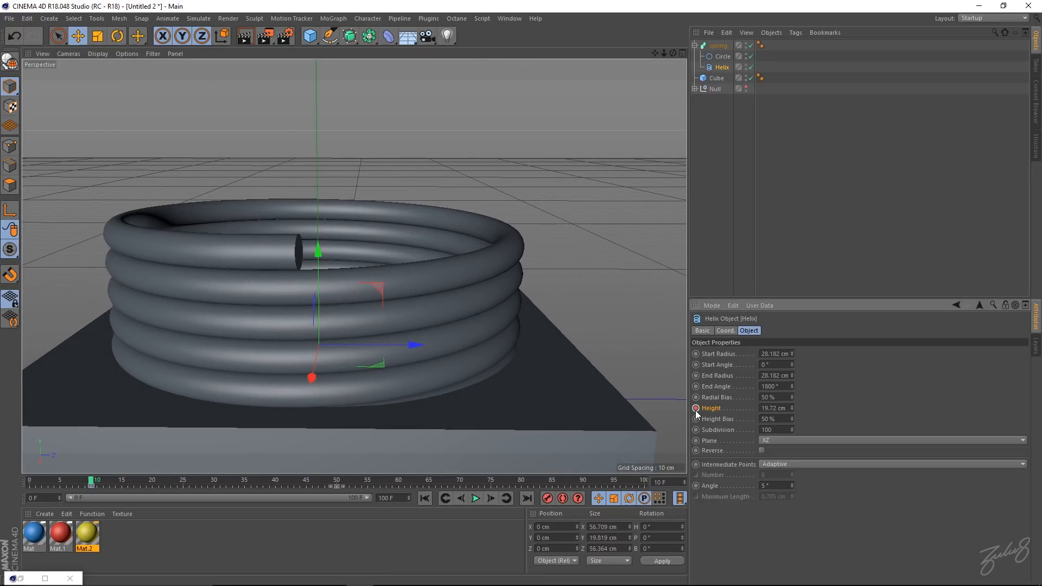
- Set the helix's height to 20 cm at frame 10 and update its keyframe
left_click(792, 406)
double_click(786, 409)
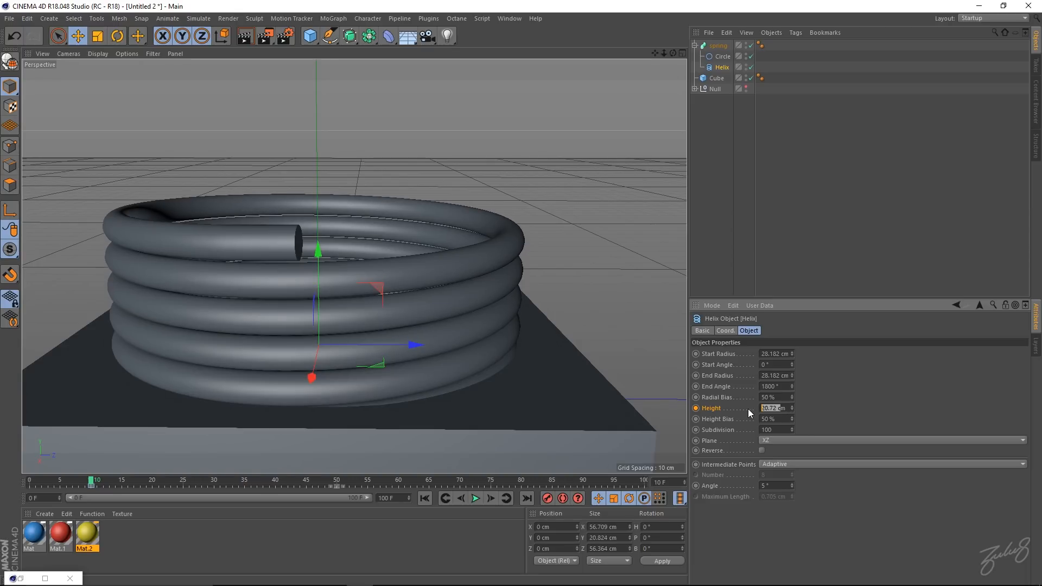
type("20m")
key("Return")
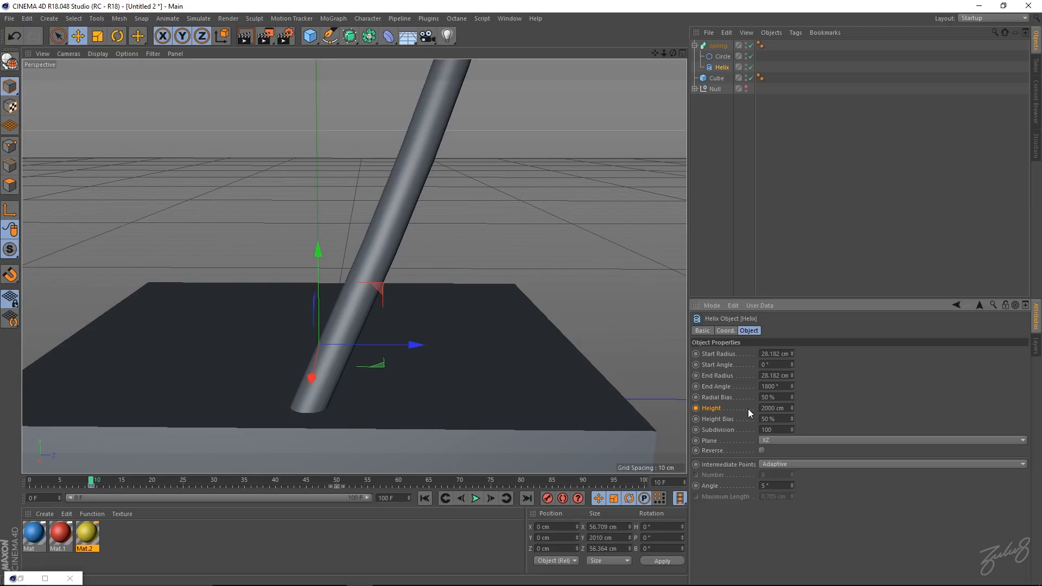
left_click(774, 407)
key("BackSpace")
key("BackSpace")
key("Return")
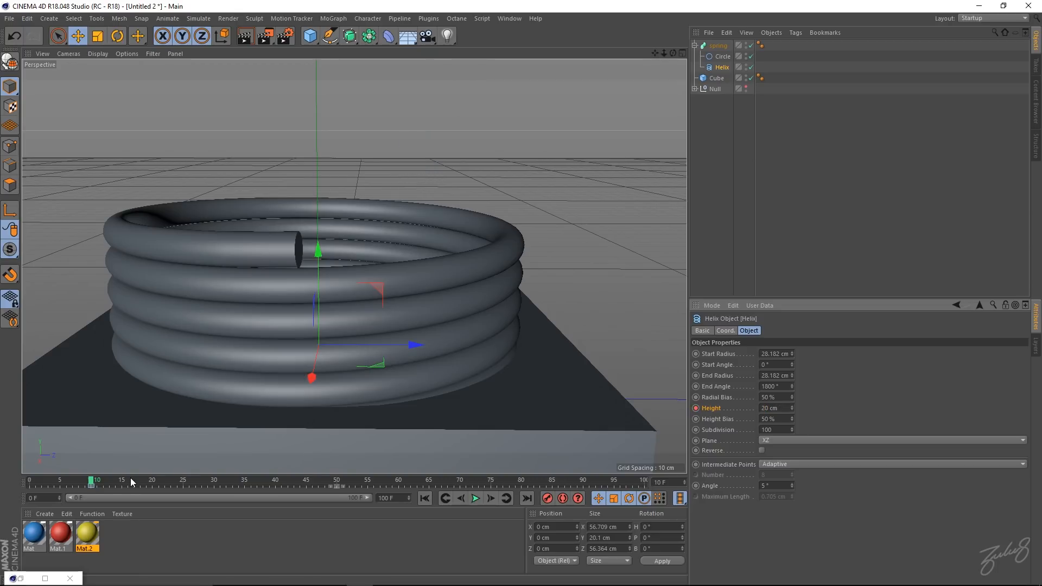
- Set the helix's height to 60 cm at frame 0 and keyframe it
left_click_drag(91, 482, 15, 484)
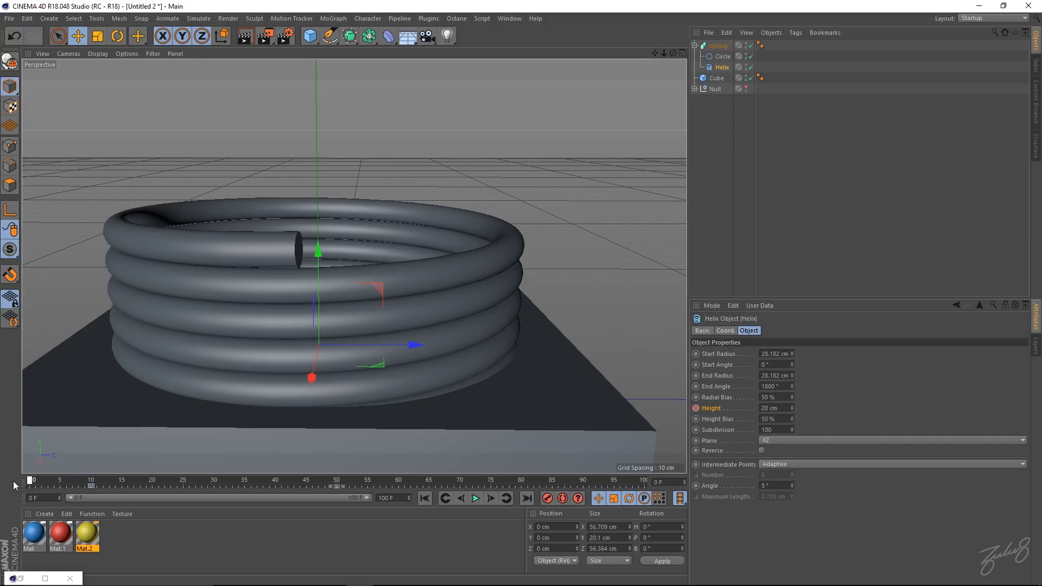
left_click_drag(792, 408, 779, 404)
scroll(451, 305, "down", 3)
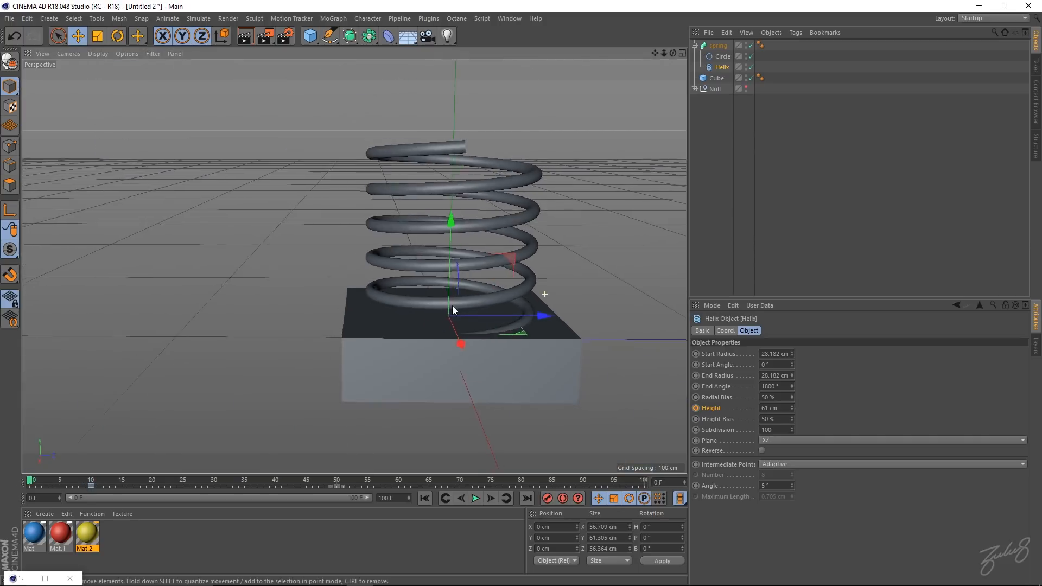
scroll(493, 319, "down", 5)
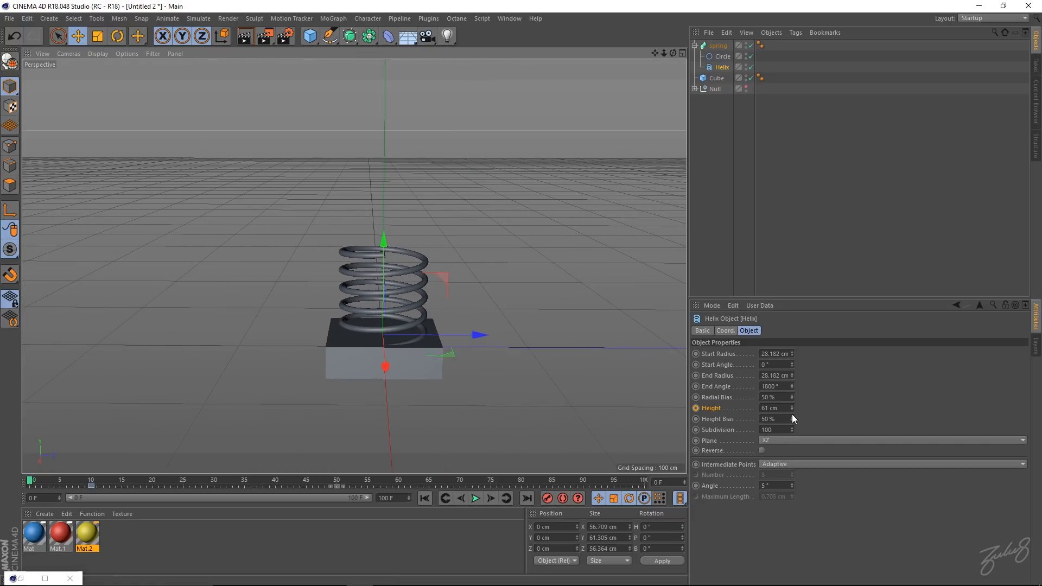
left_click_drag(792, 408, 792, 410)
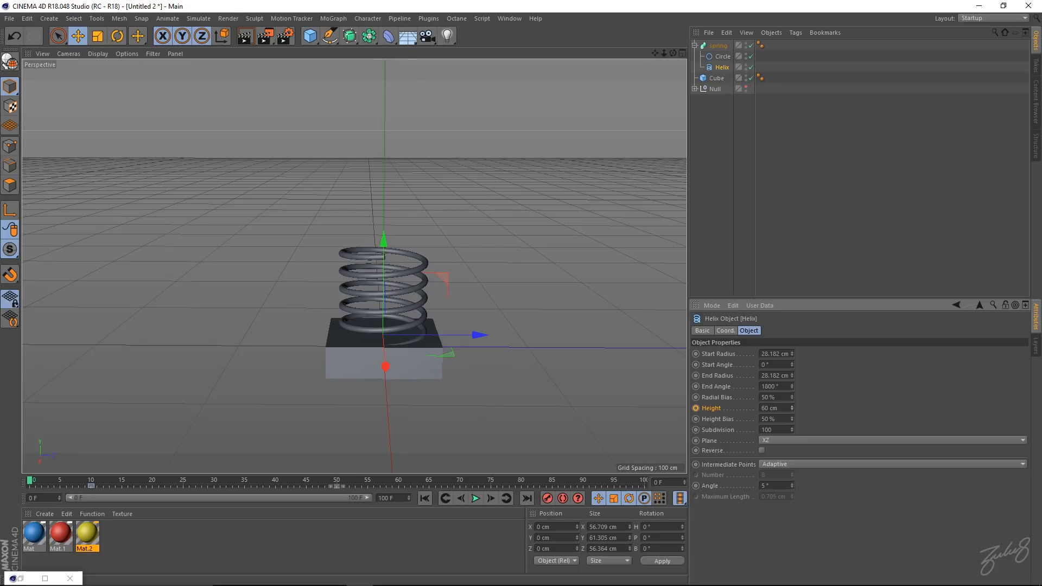
left_click(696, 408)
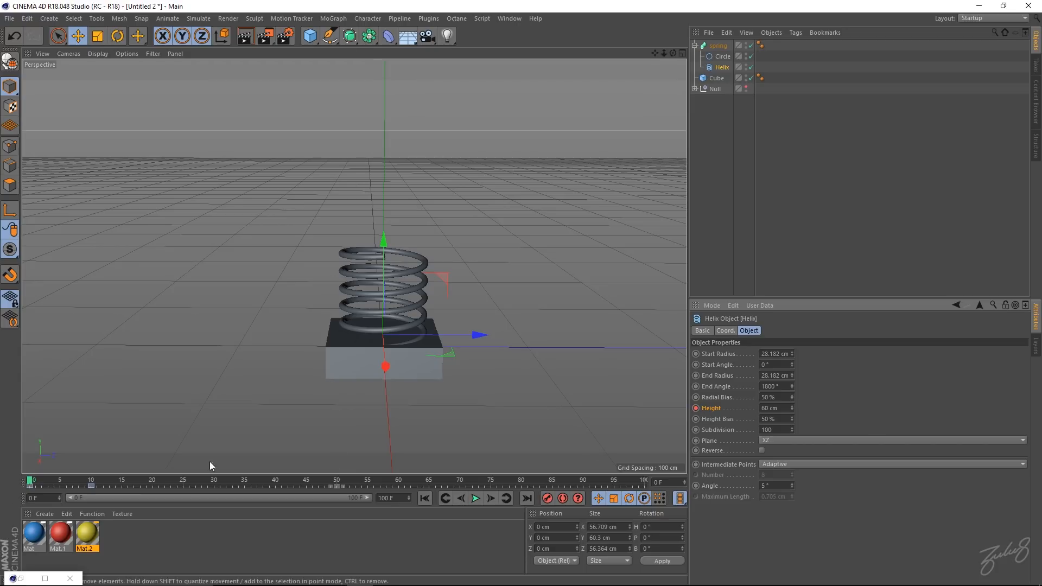
- Retime the 20 cm height keyframe from frame 10 to frame 25 and play back the spring's compression
left_click(474, 499)
left_click(474, 498)
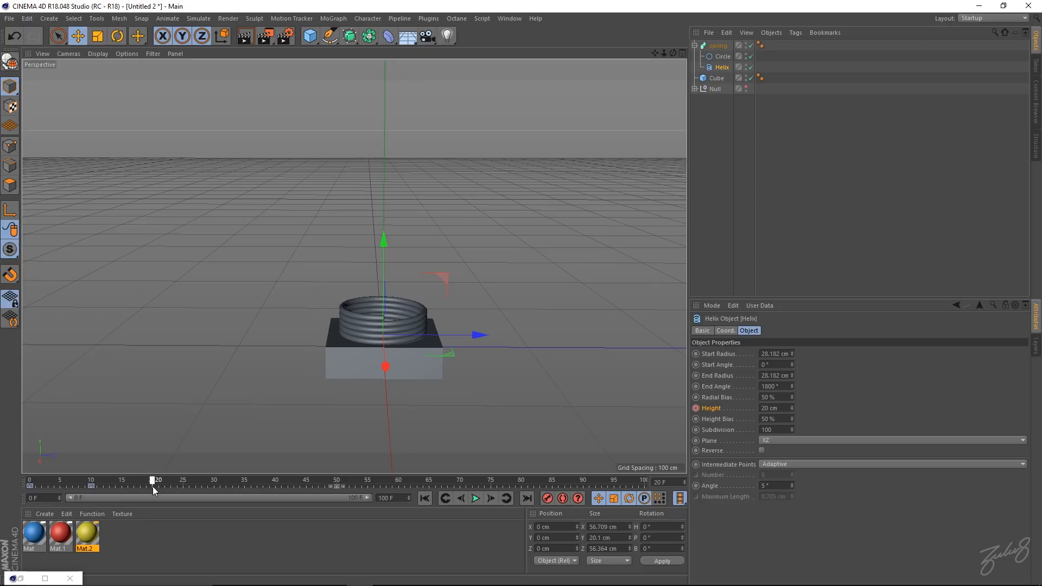
left_click_drag(90, 487, 140, 488)
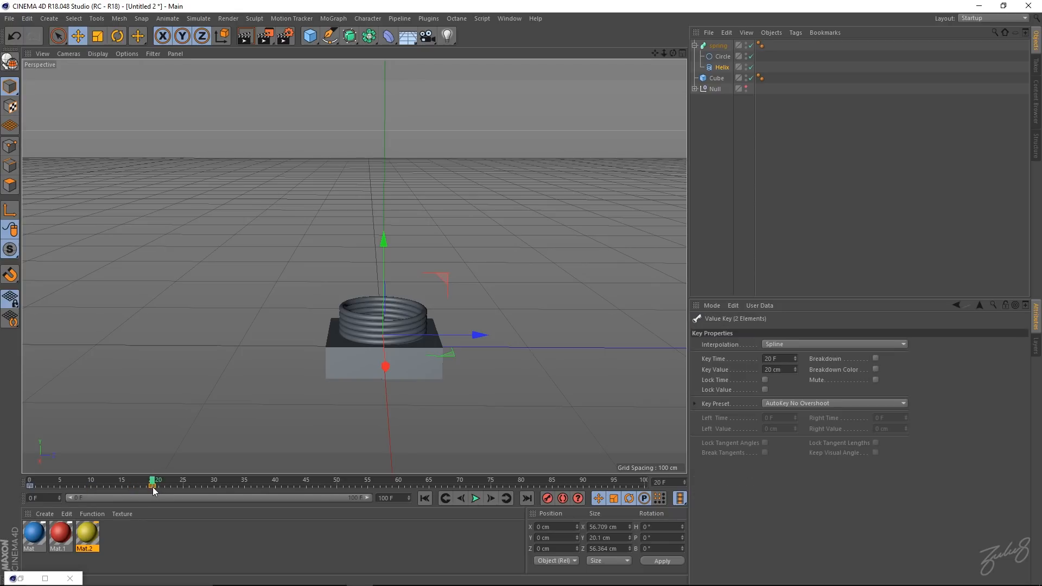
left_click_drag(152, 486, 31, 482)
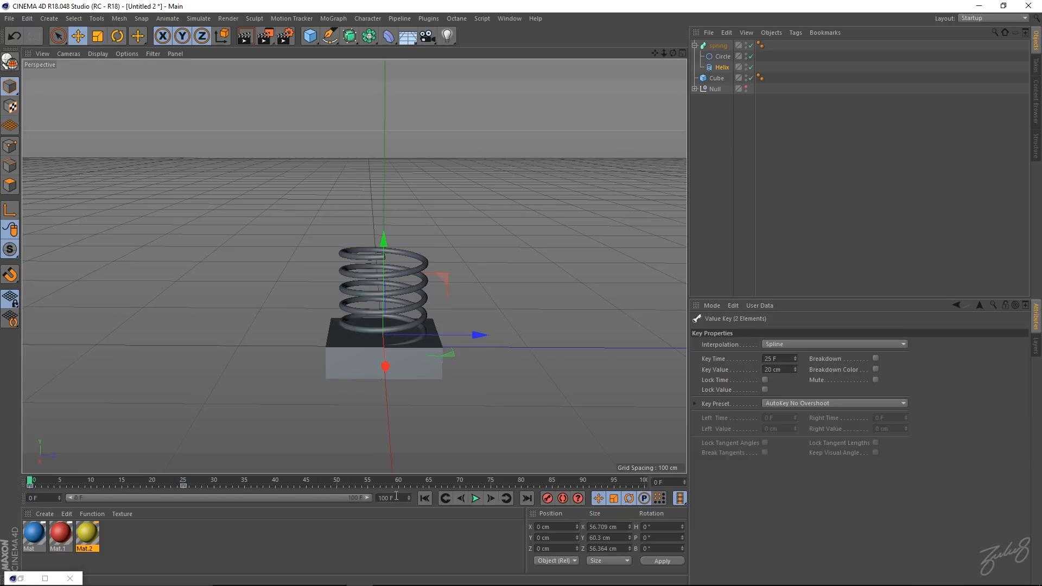
left_click(476, 498)
left_click(476, 498)
- Set the helix's height to 80 cm at frame 30 and keyframe it
mouse_move(217, 487)
left_mouse_down()
mouse_move(188, 486)
mouse_move(203, 487)
left_mouse_up()
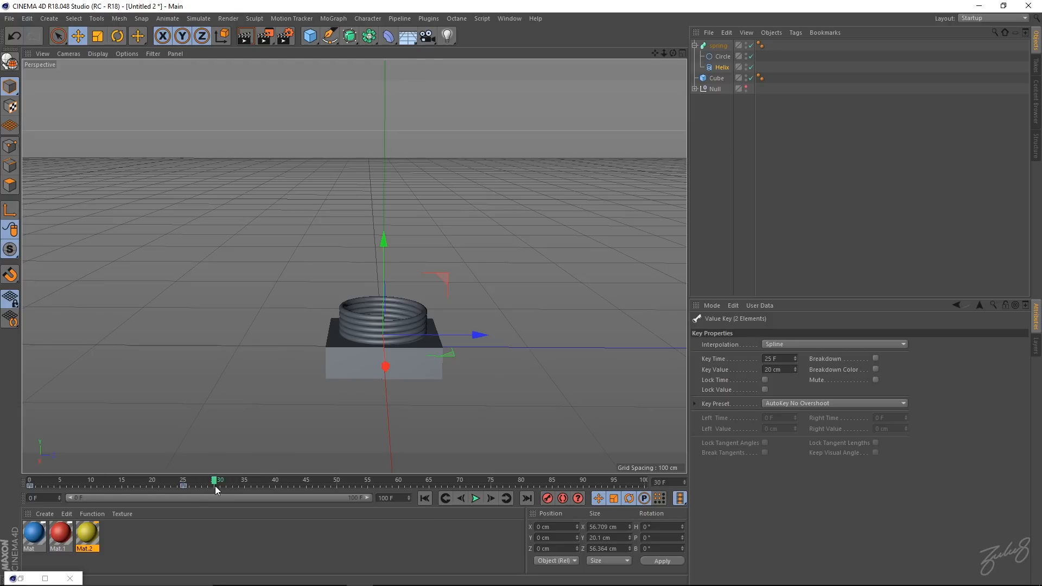
left_click(724, 66)
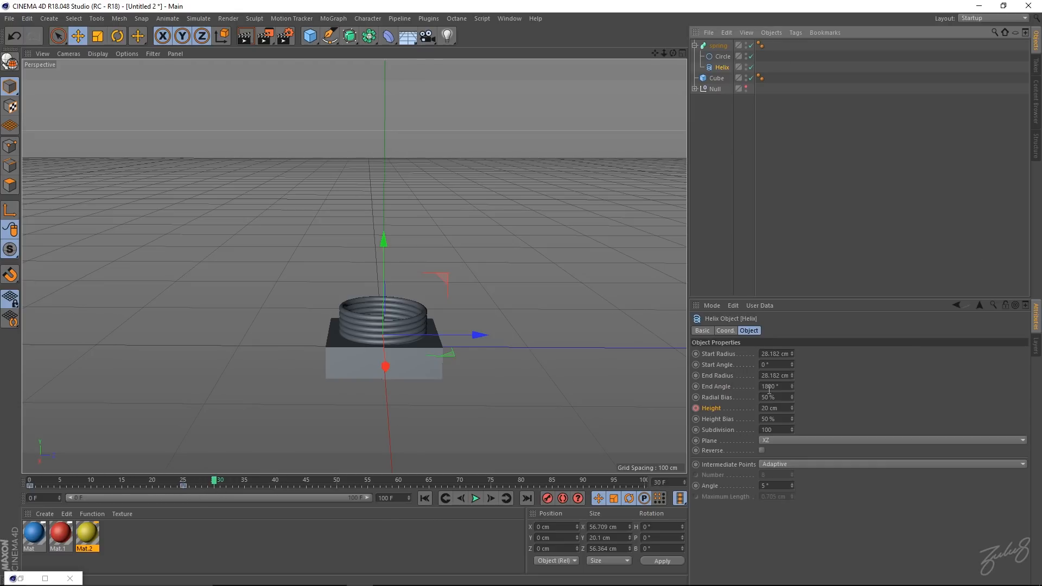
left_click_drag(781, 409, 737, 409)
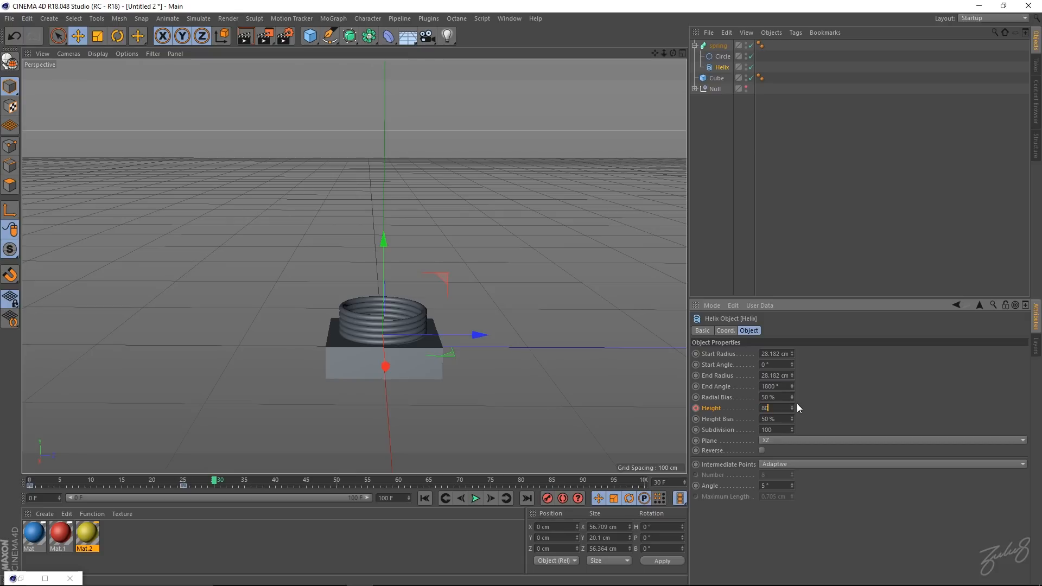
key("Return")
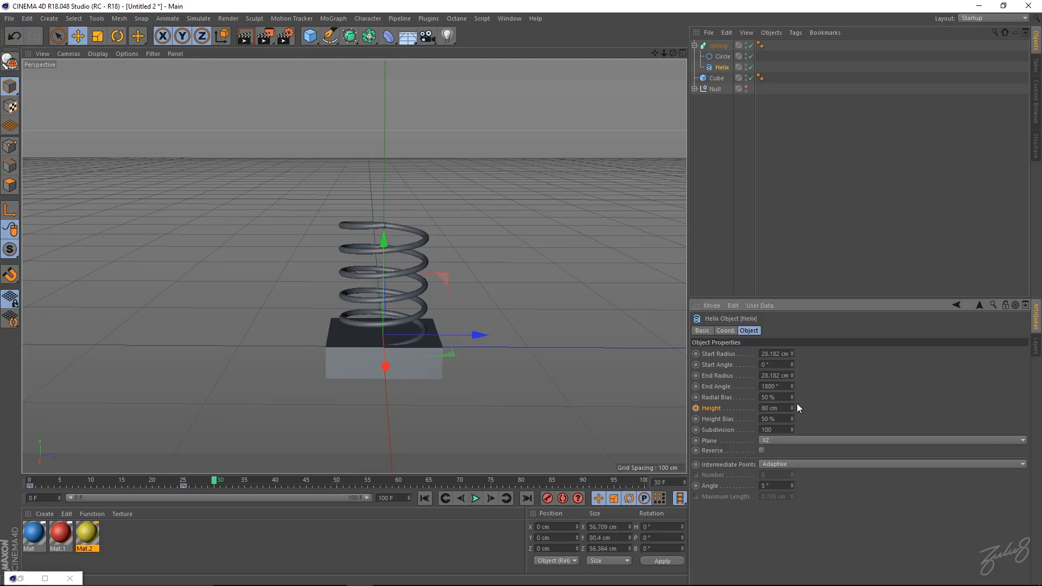
left_click(696, 408)
- Set the helix's height to 50 cm at frame 35 and keyframe it
left_click_drag(214, 483, 244, 487)
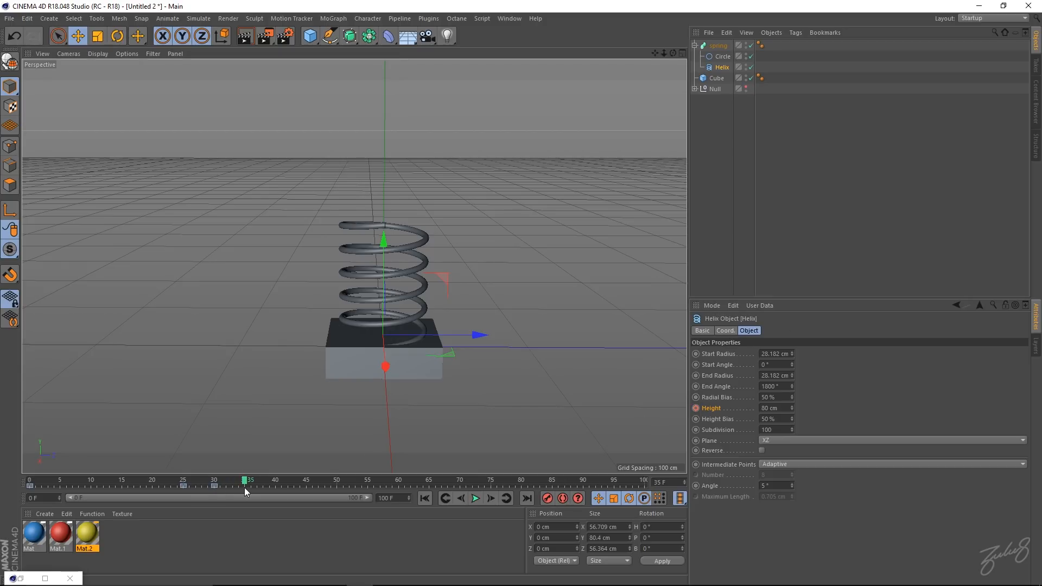
left_click(789, 408)
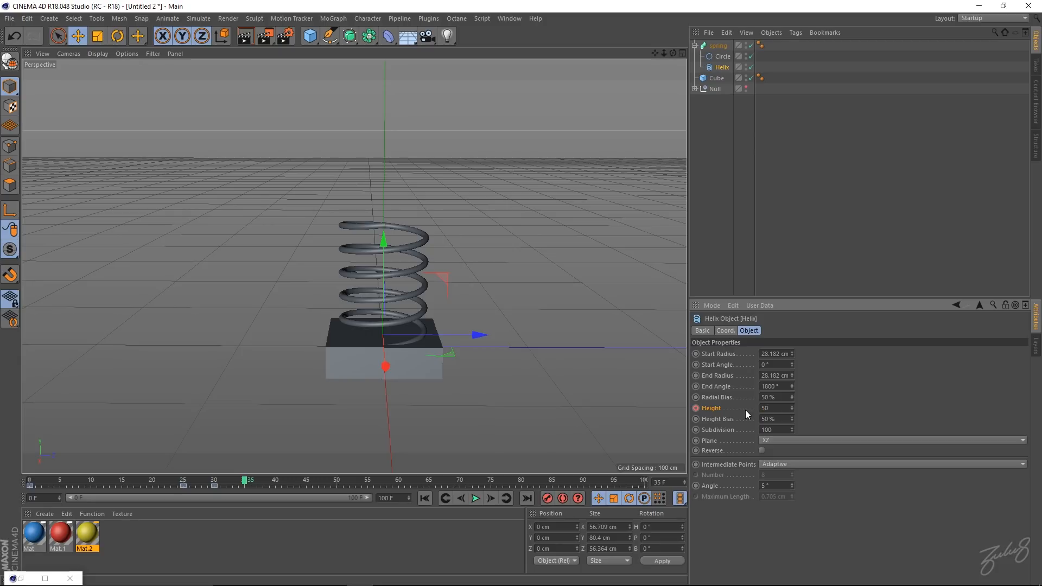
type("50")
key("Return")
left_click(696, 408)
- Set the helix's height to 70 cm at frame 40 and keyframe it
left_click(253, 483)
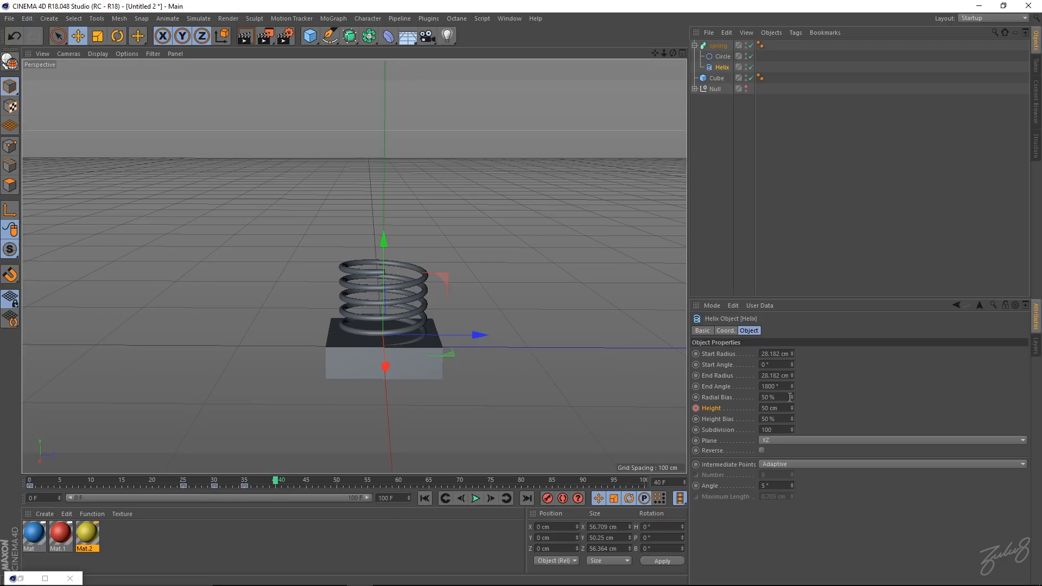
left_click(760, 408)
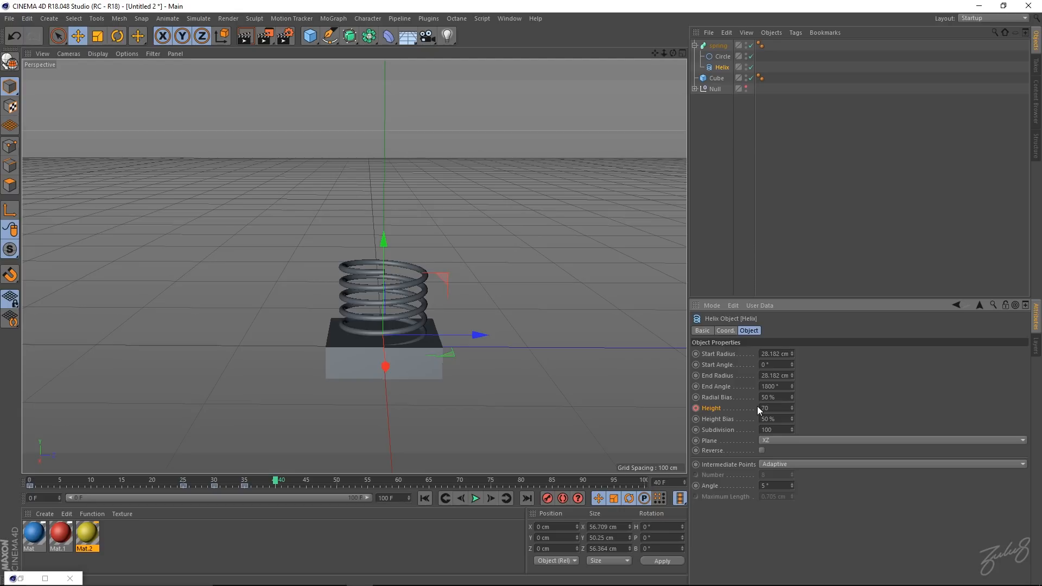
key("Return")
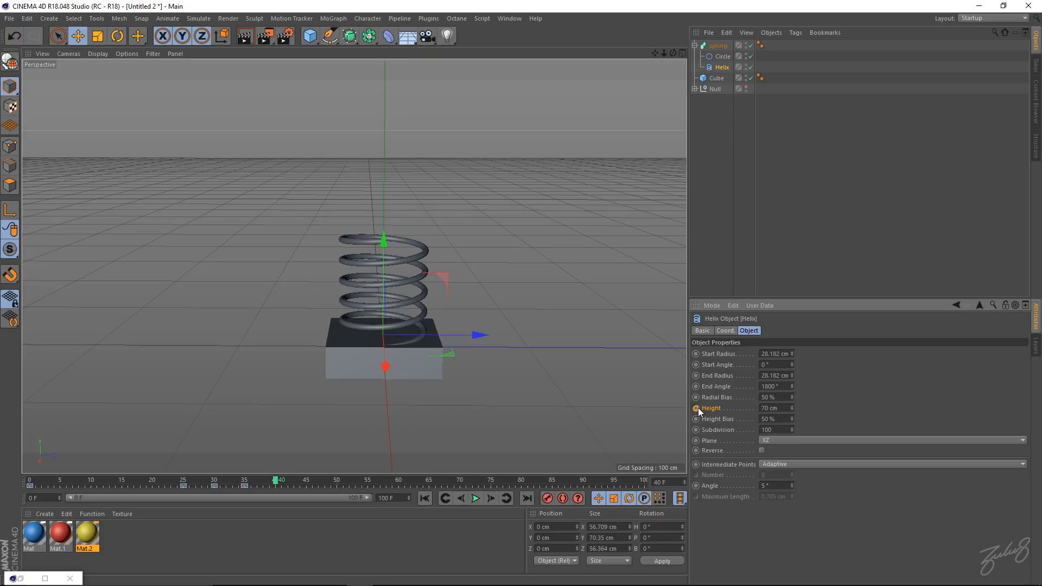
- Set the helix's height to 55 cm at frame 45 and keyframe it
left_click(307, 489)
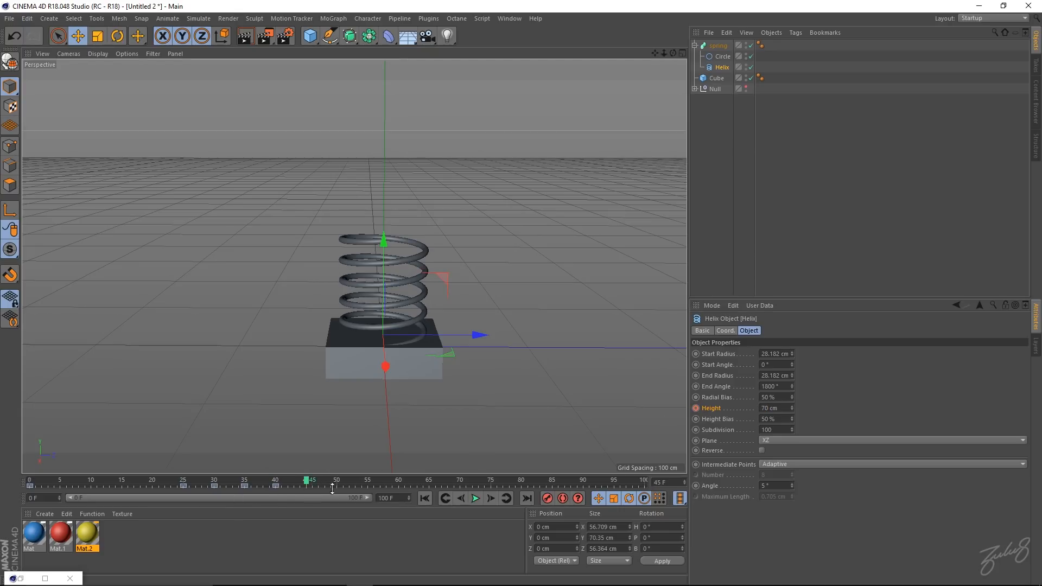
left_click(784, 408)
type("55")
key("Return")
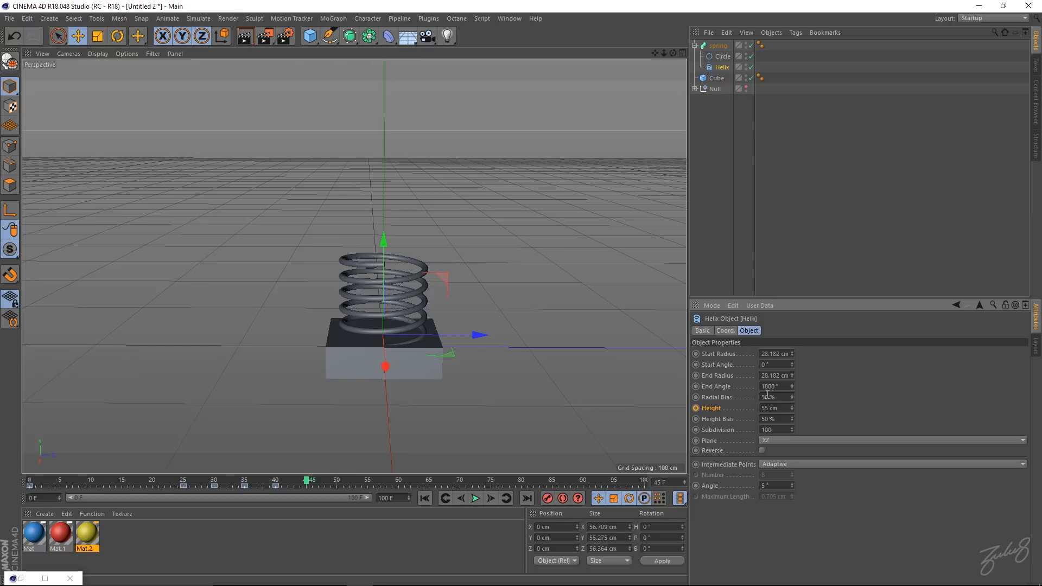
- Set the helix's height to 65 cm at frame 50 and keyframe it
left_click(342, 482)
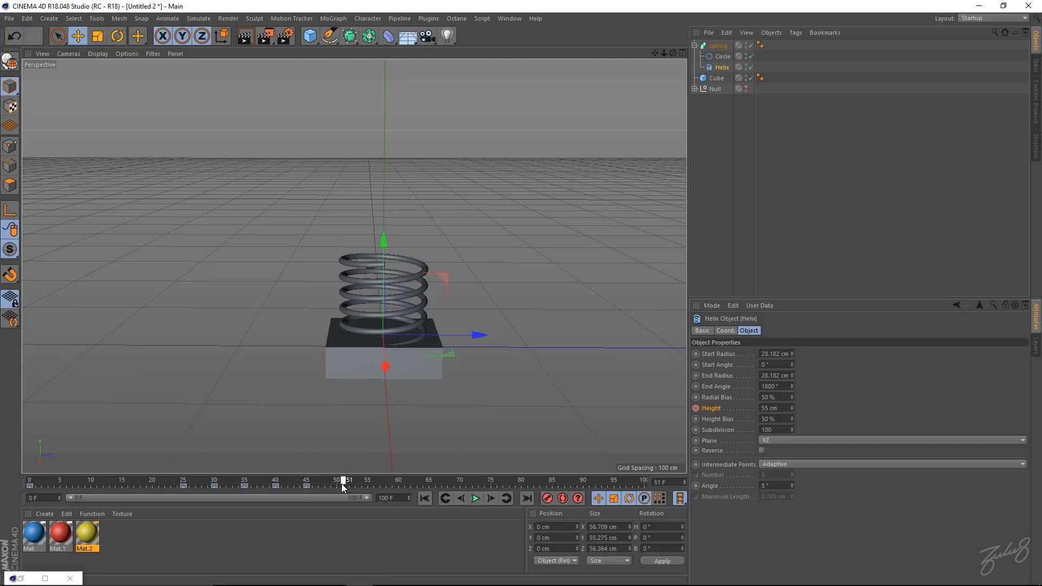
left_click(770, 408)
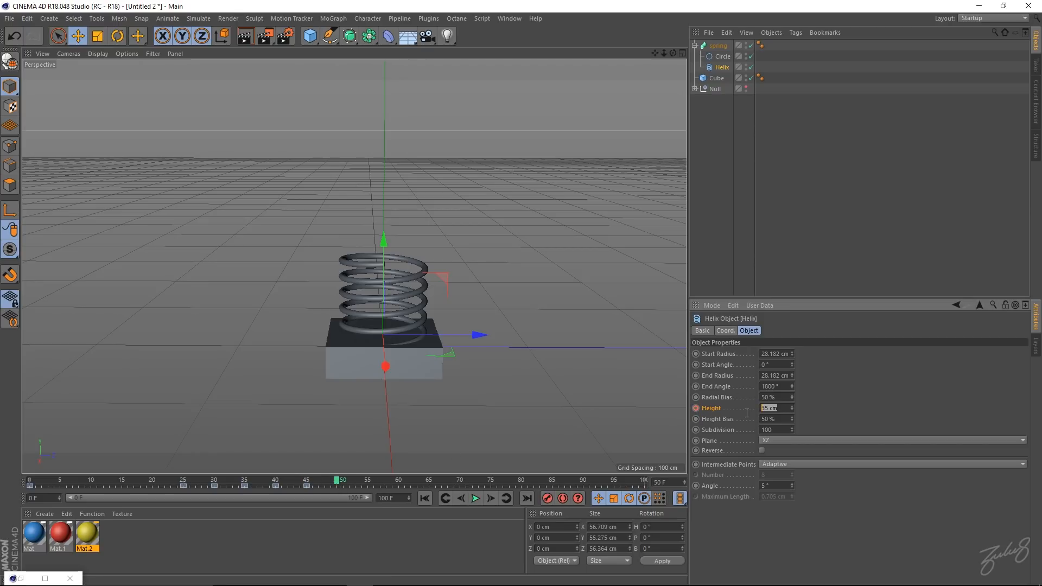
type("65")
key("Return")
left_click(698, 409)
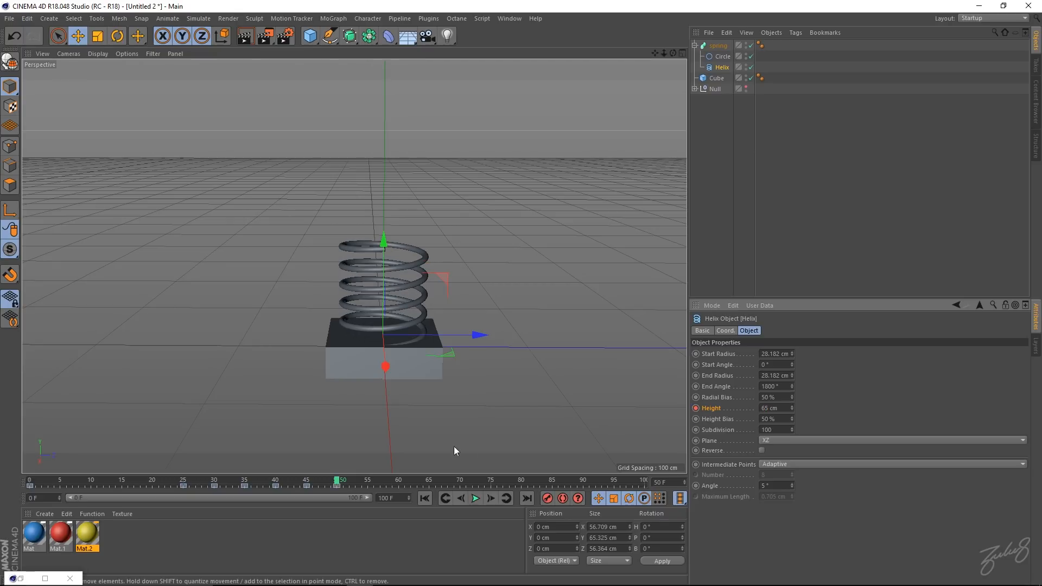
- Set the helix's height to 60 cm at frame 55 and keyframe it
left_click(376, 484)
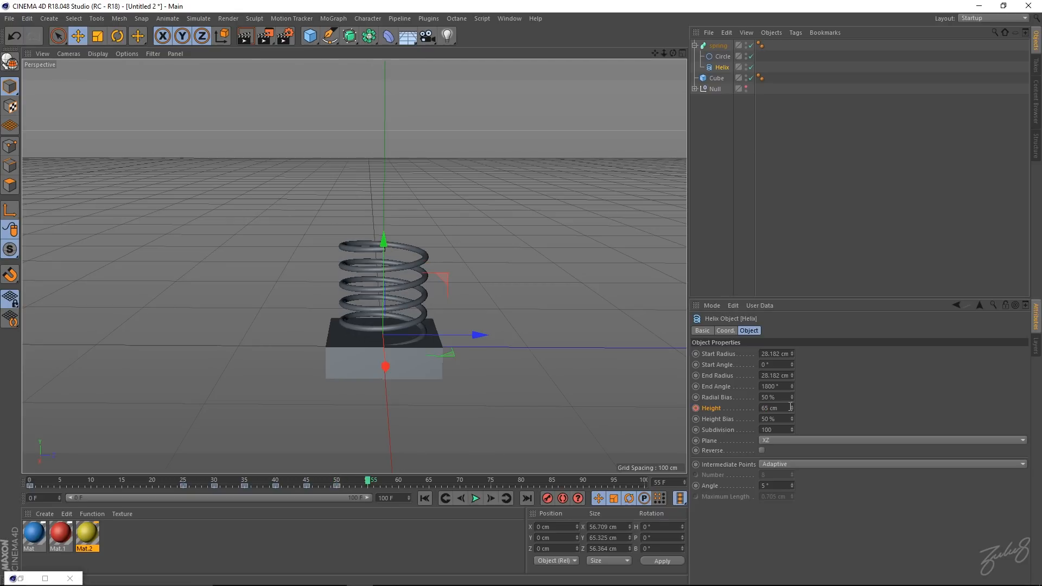
left_click(770, 408)
type("60")
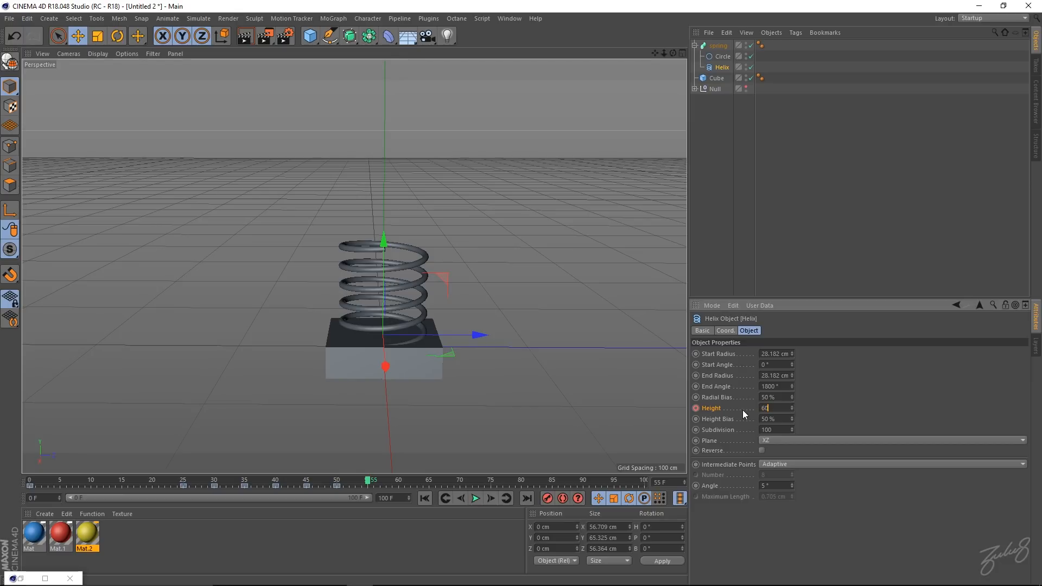
key("Return")
left_click(696, 408)
- Play back the spring animation from frame 0 and stop it
left_click_drag(368, 481, 29, 484)
left_click(474, 498)
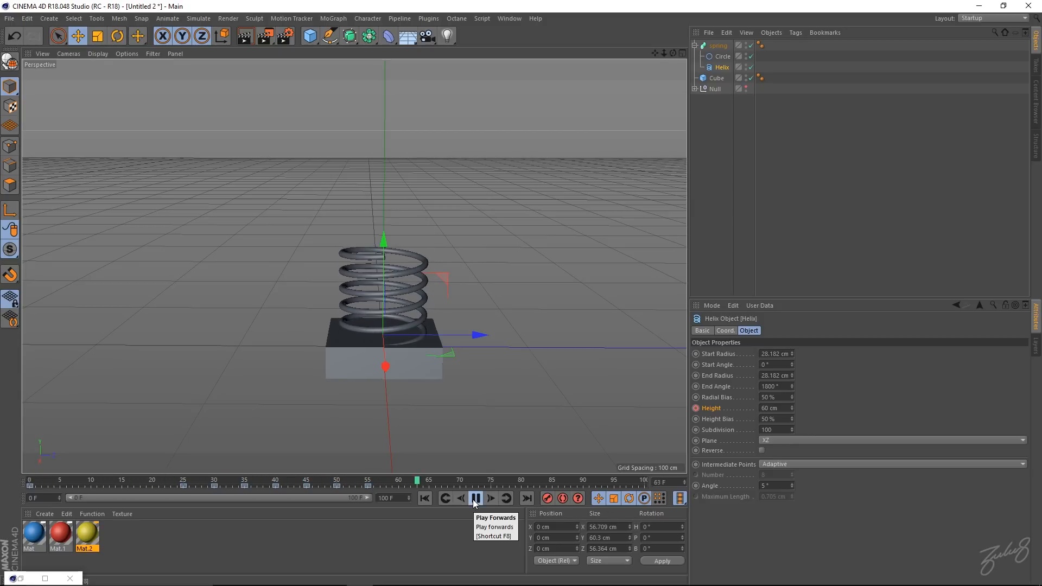
left_click(474, 498)
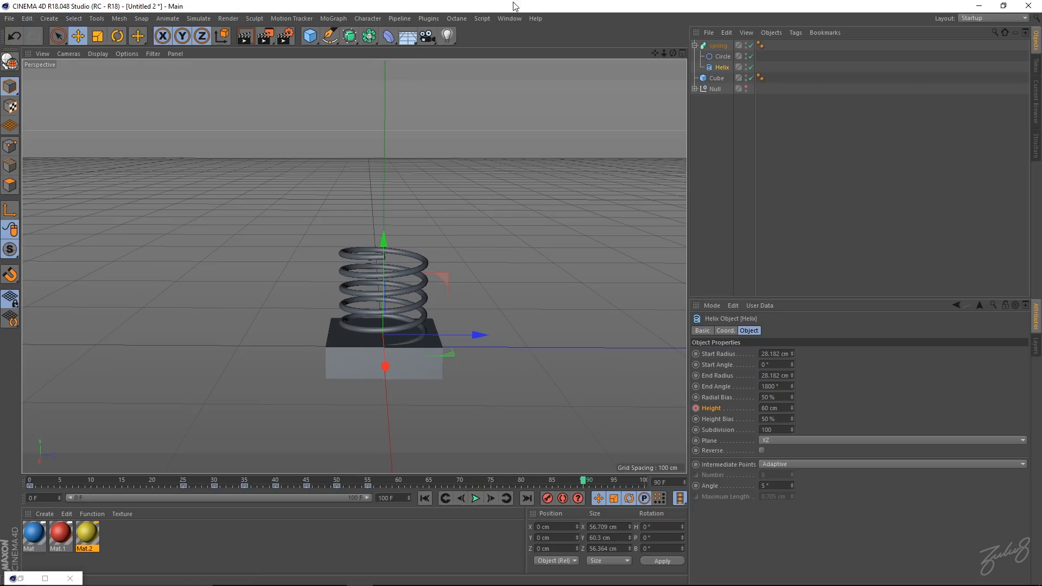
- Open the F-Curve timeline and inspect the position curve of the Align to Spline tag
left_click(512, 21)
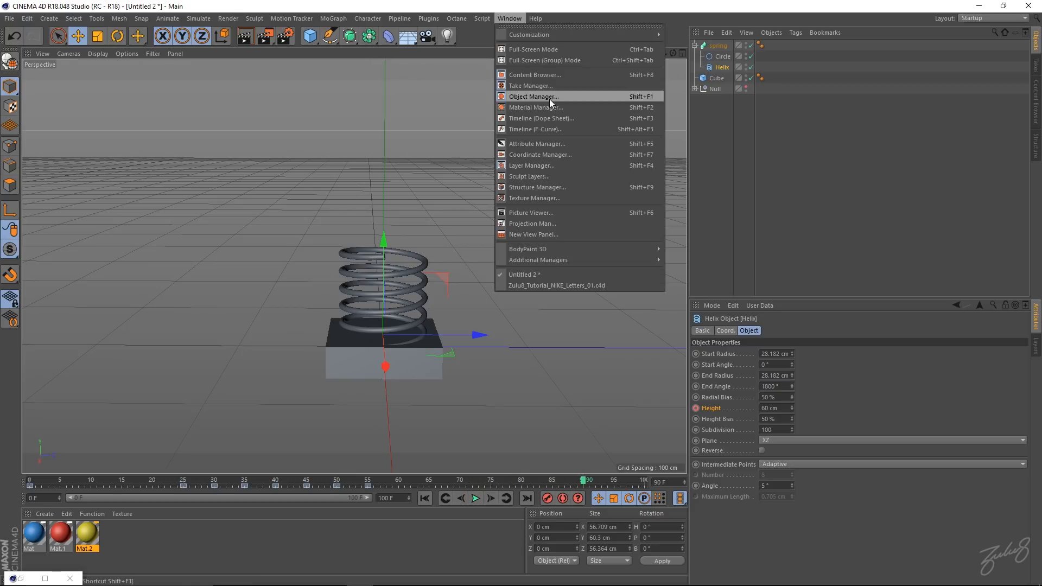
left_click(555, 129)
left_click_drag(445, 73, 631, 64)
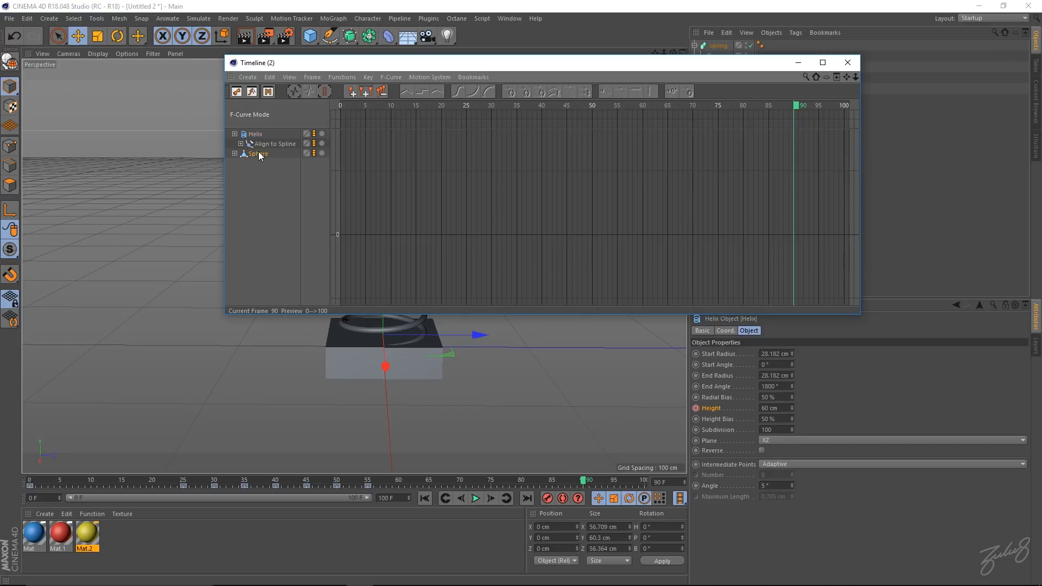
left_click(254, 135)
right_click_drag(474, 182, 379, 206, "alt")
left_click(277, 143)
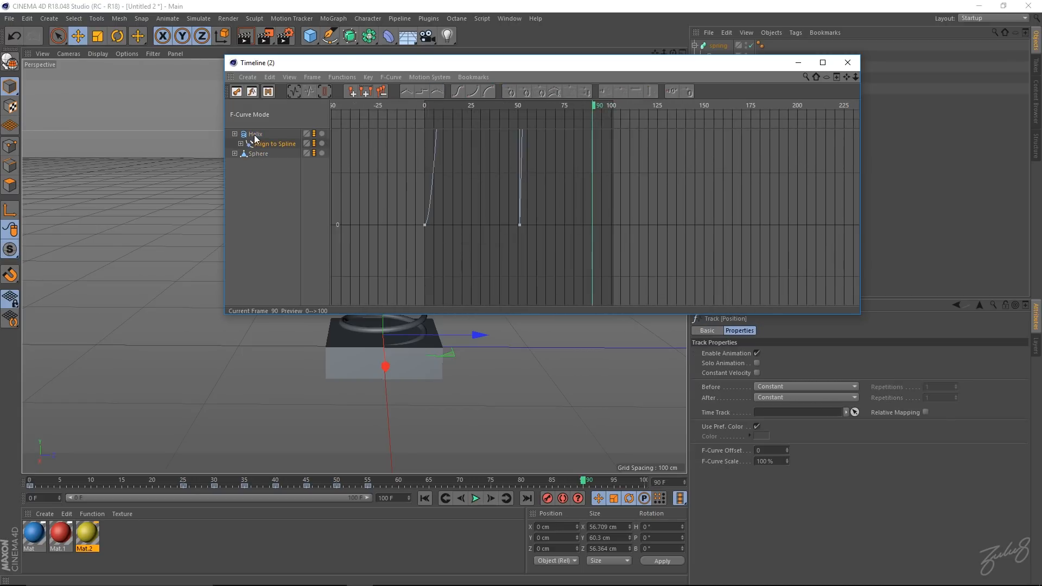
middle_click_drag(533, 174, 591, 235, "alt")
right_click_drag(540, 140, 529, 308, "alt")
- Enlarge the timeline window and display the Helix's Height curve framed to fit
left_click_drag(603, 58, 548, 39)
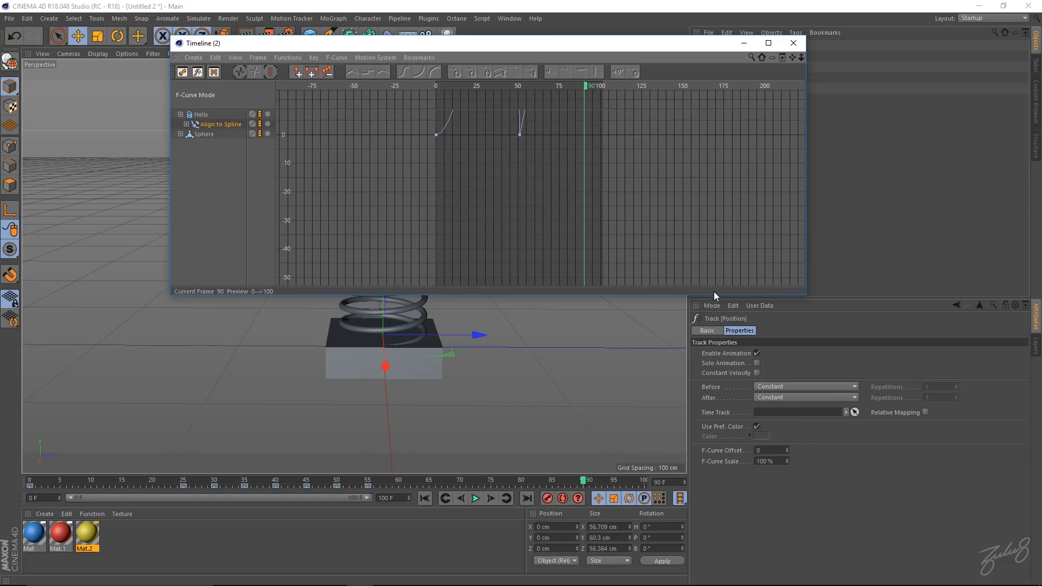
left_click_drag(805, 293, 902, 536)
middle_click_drag(680, 199, 781, 503, "alt")
right_click_drag(646, 299, 641, 407, "alt")
left_click_drag(615, 96, 578, 93)
left_click(204, 134)
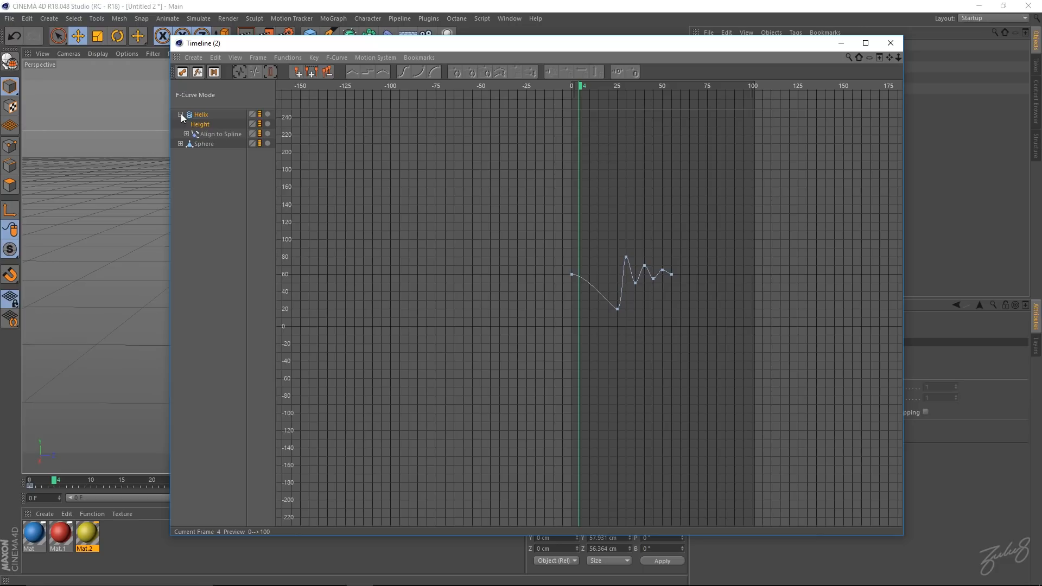
key("h")
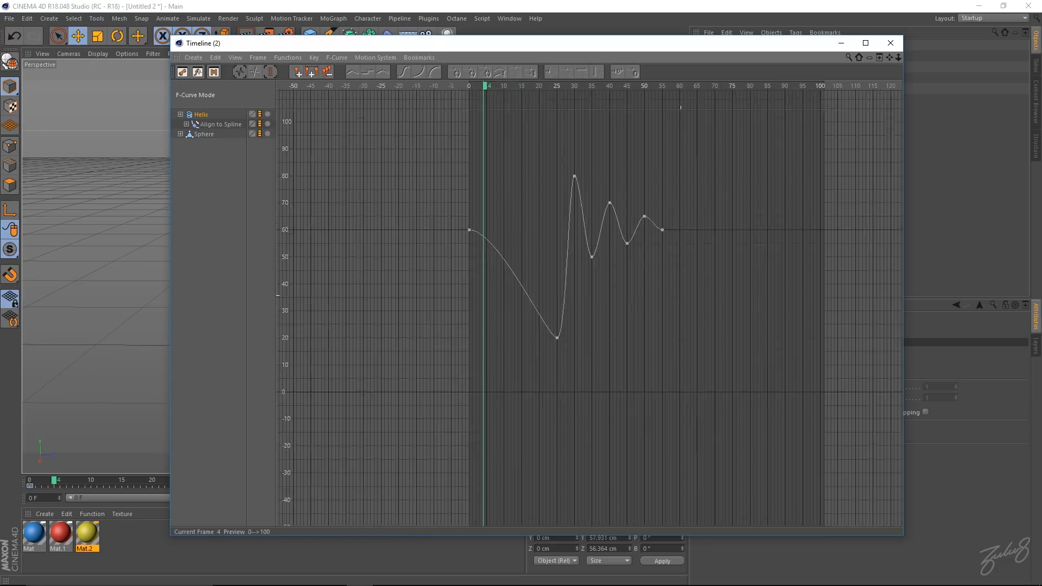
- Shrink the timeline window, move it clear of the spring, and play and scrub the animation against the height curve
left_click(904, 39)
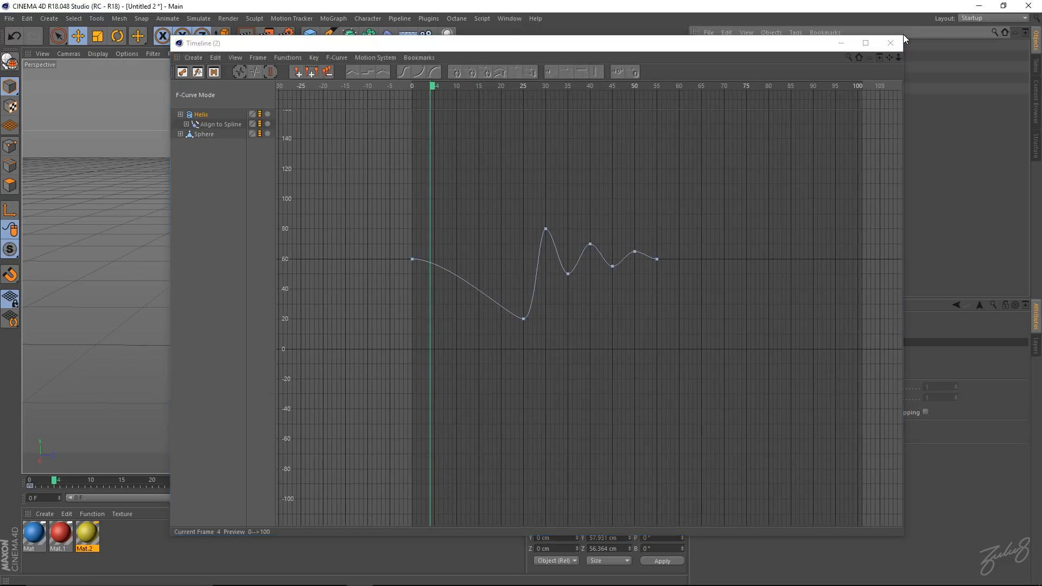
left_click(875, 447)
left_click_drag(906, 536, 576, 238)
left_click_drag(465, 50, 817, 88)
key("F8")
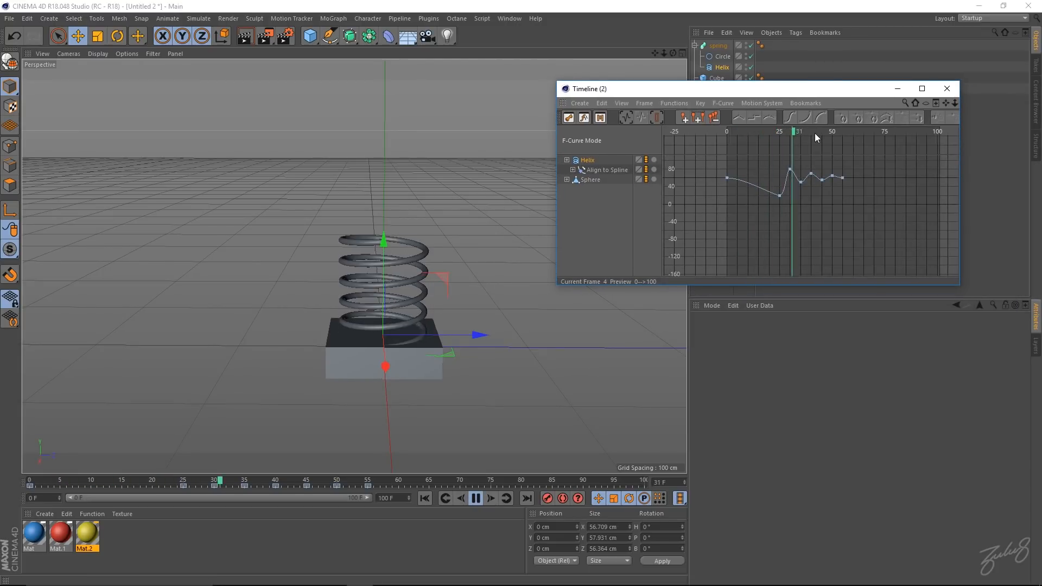
left_click_drag(834, 130, 736, 132)
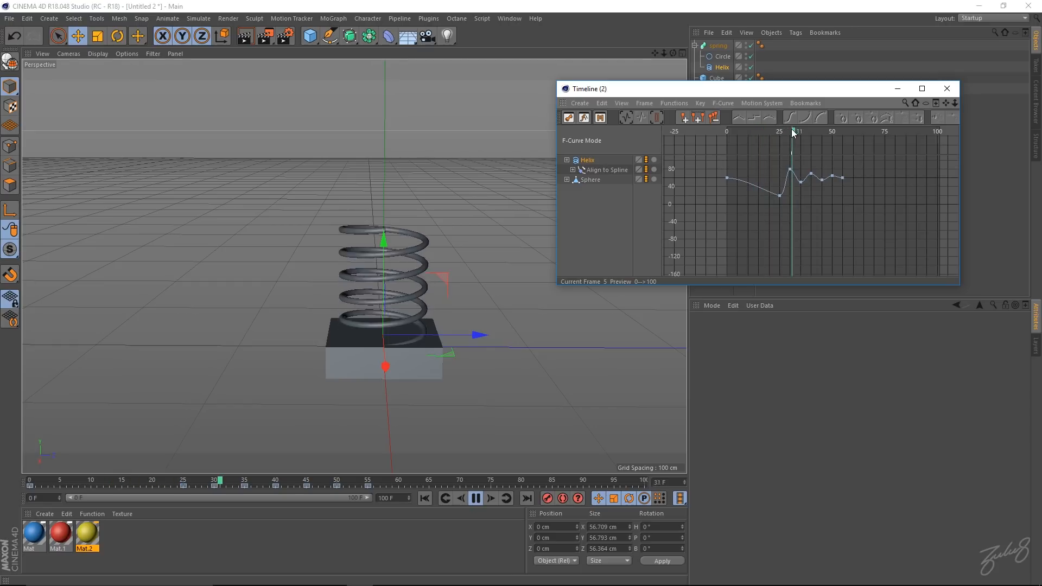
mouse_move(827, 131)
left_mouse_down()
mouse_move(853, 131)
mouse_move(822, 129)
left_mouse_up()
key("F8")
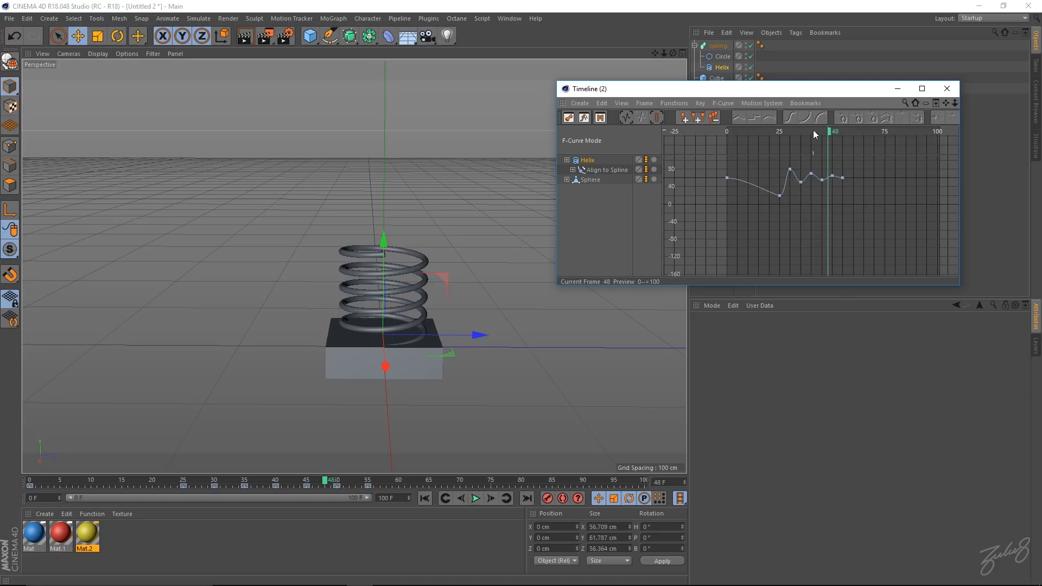
- Set the Helix Height track's behavior before its keys to Off and after its keys to Oscillate
left_click(624, 161)
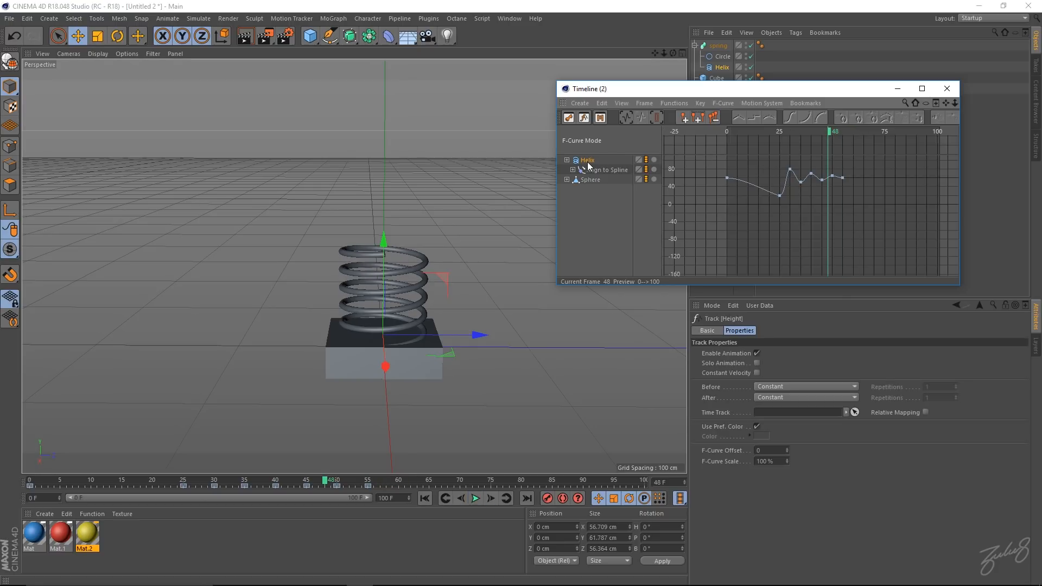
left_click(813, 389)
left_click(788, 396)
left_click(794, 396)
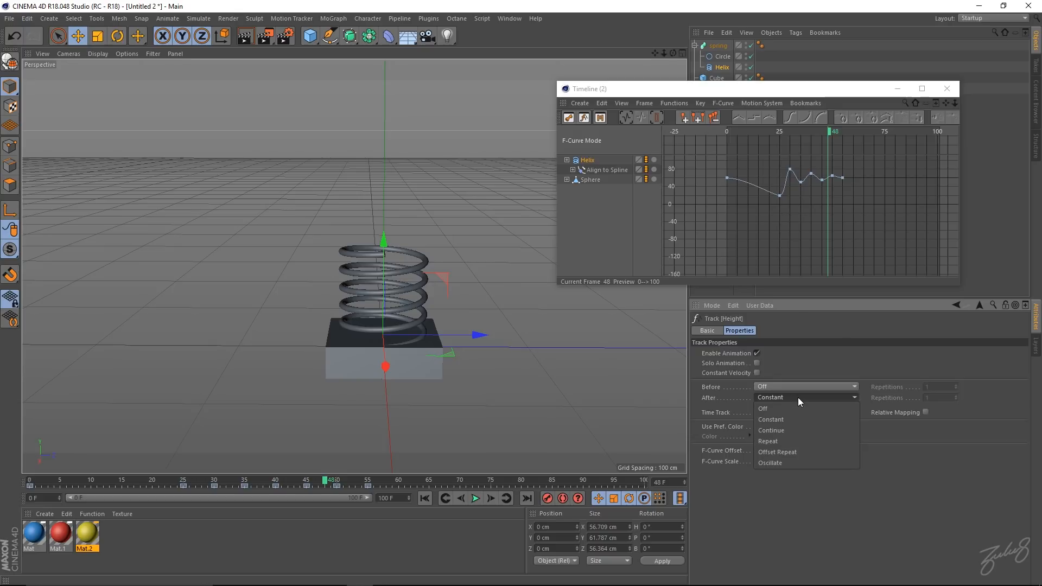
left_click(792, 464)
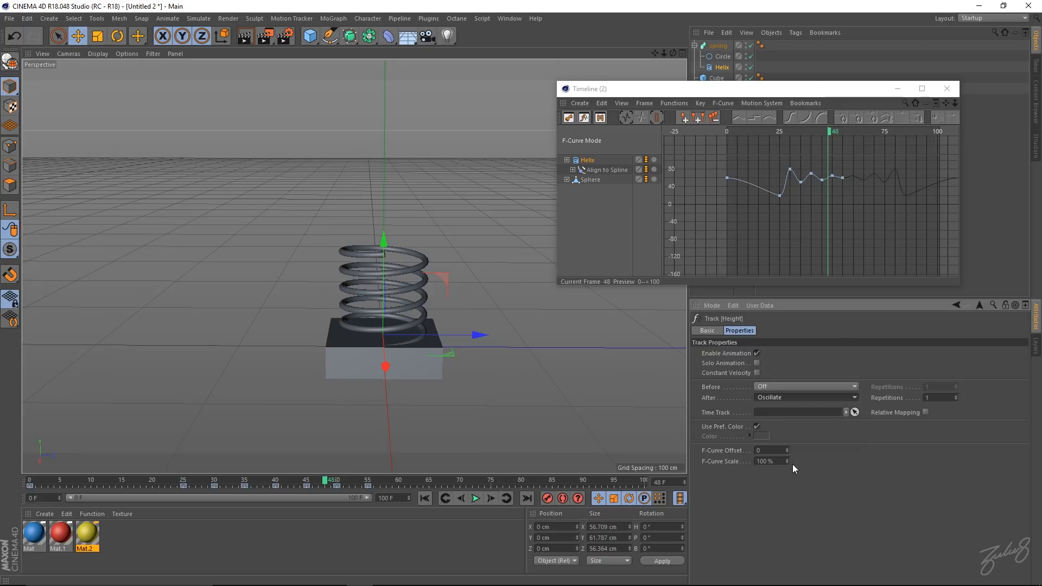
- Change the Height track's behavior after its last key at frame 55 to Repeat
mouse_move(826, 126)
left_mouse_down()
mouse_move(912, 136)
mouse_move(845, 135)
left_mouse_up()
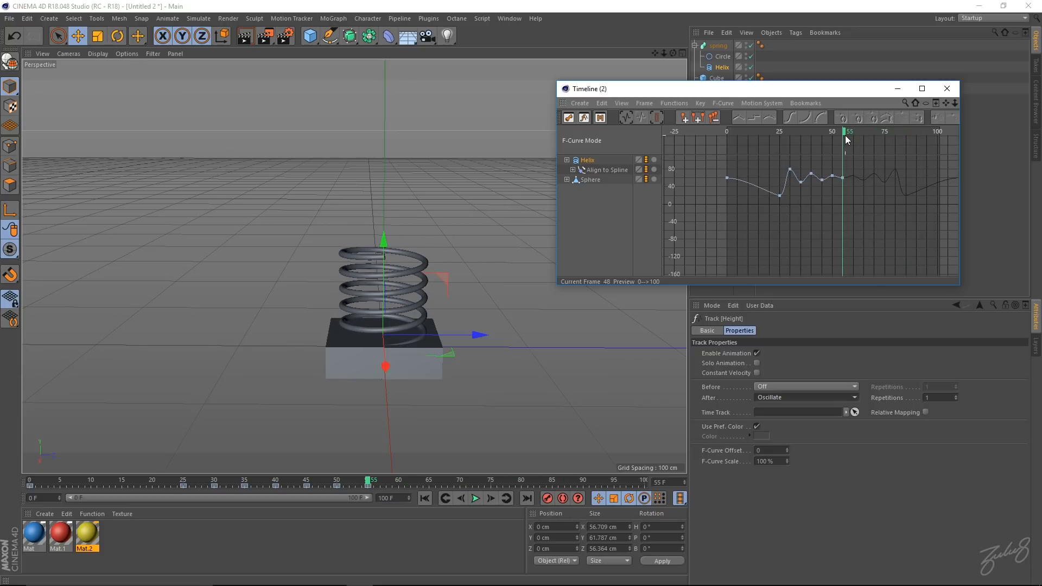
left_click(839, 398)
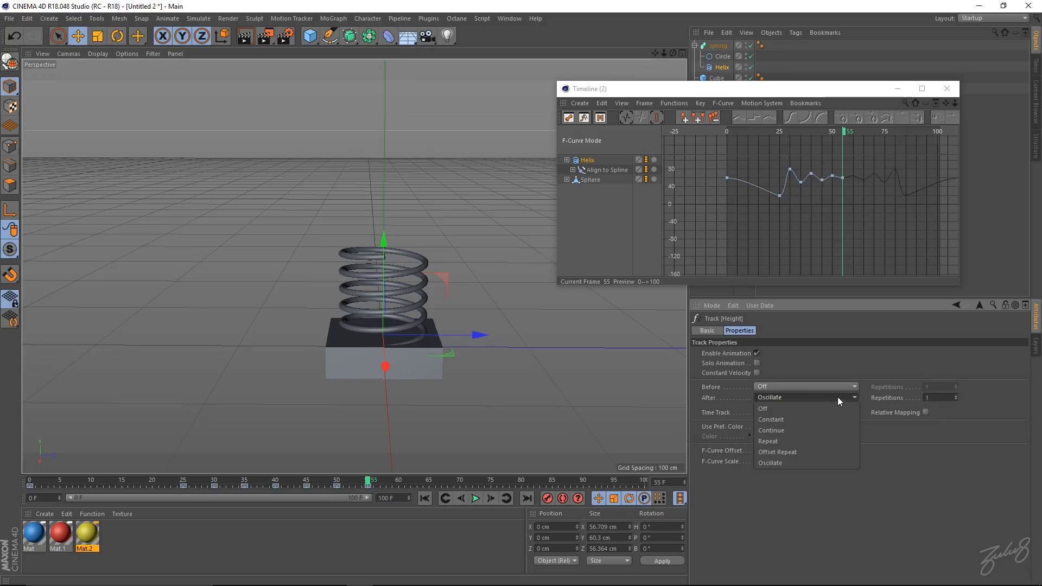
left_click(793, 445)
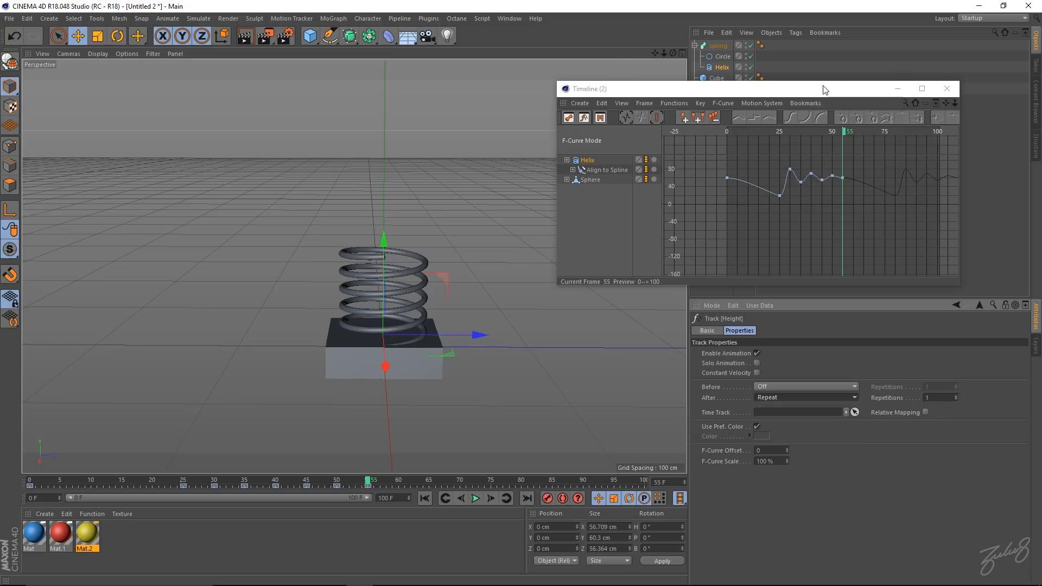
- Enlarge the timeline window to examine the repeated height curve and play back the looping spring from frame 0
left_click_drag(823, 89, 697, 81)
left_click_drag(838, 278, 993, 352)
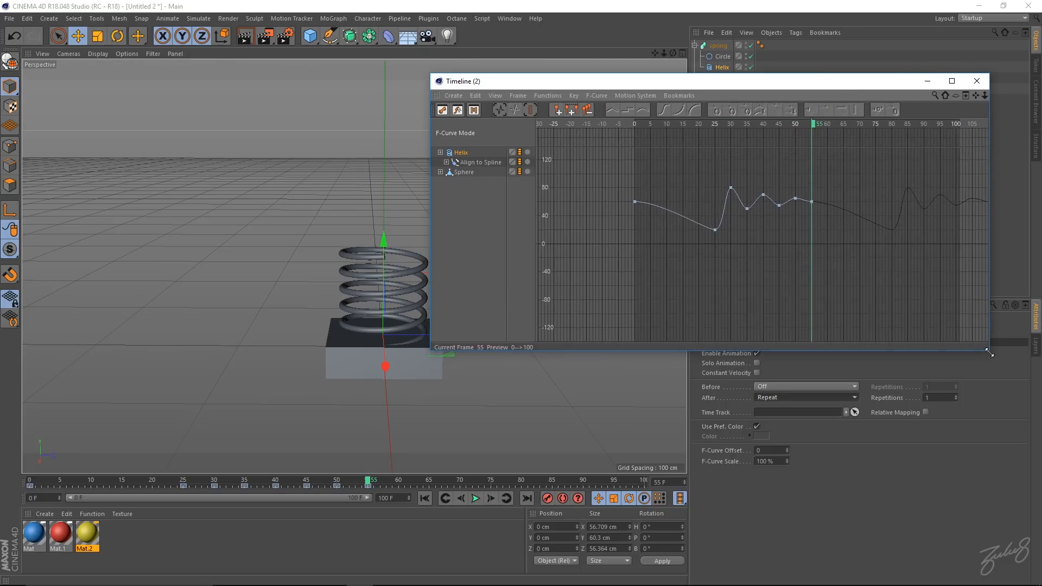
middle_click_drag(880, 242, 769, 248, "alt")
right_click_drag(875, 241, 833, 226, "alt")
middle_click_drag(851, 235, 752, 264, "alt")
right_click_drag(809, 149, 820, 236, "alt")
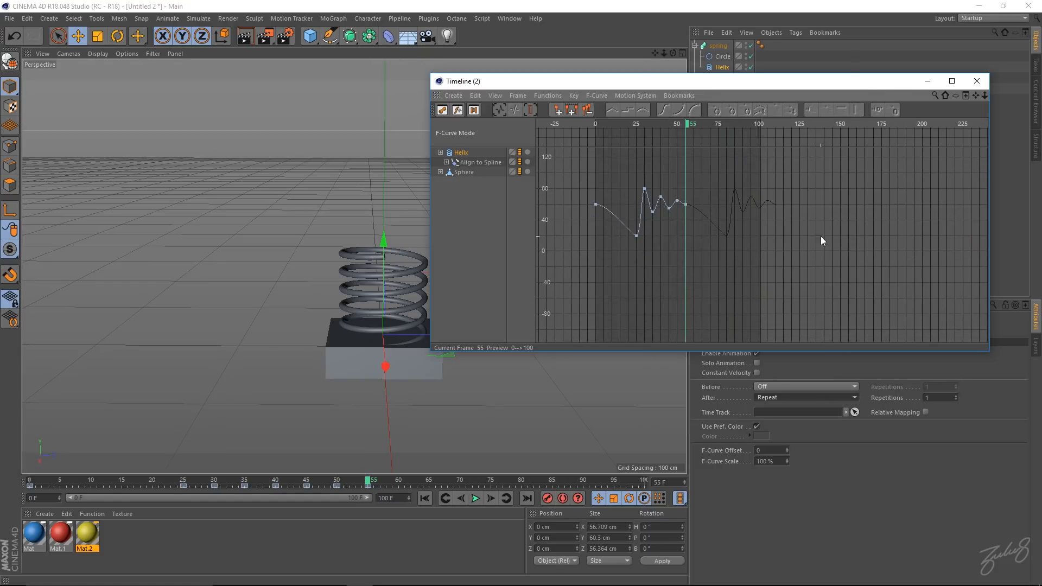
left_click_drag(690, 125, 597, 124)
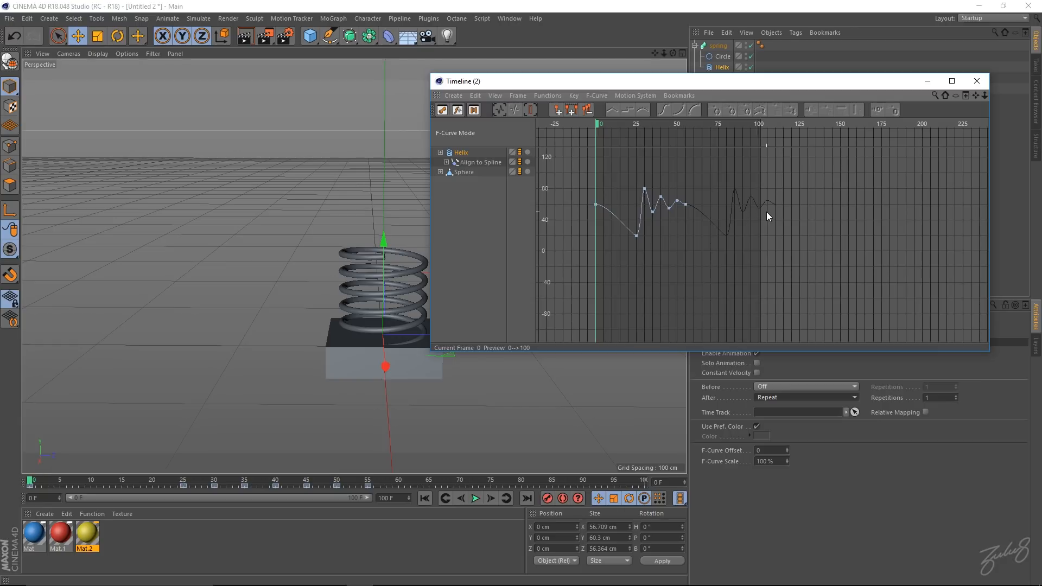
key("F8")
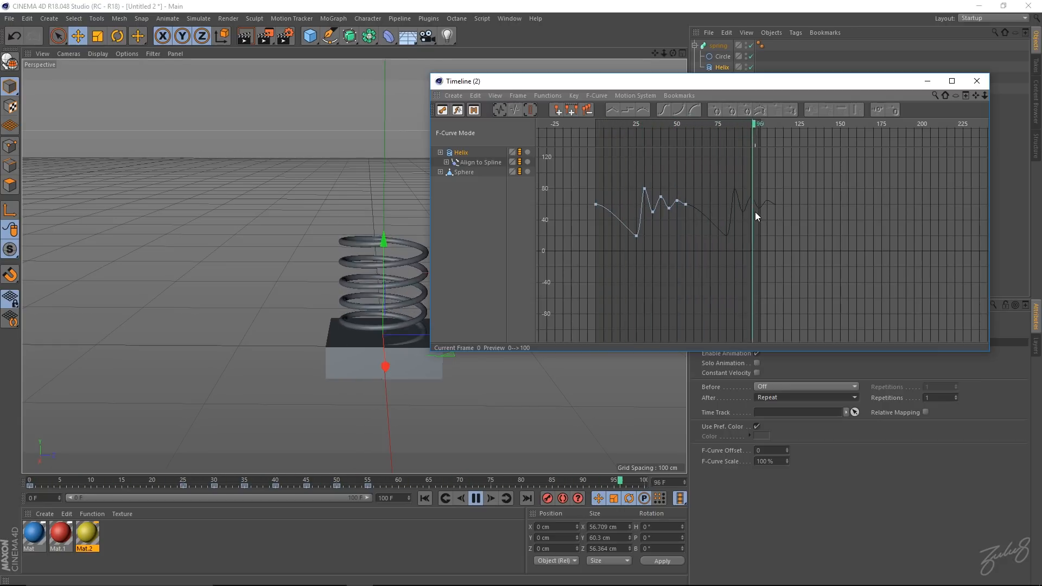
left_click(577, 121)
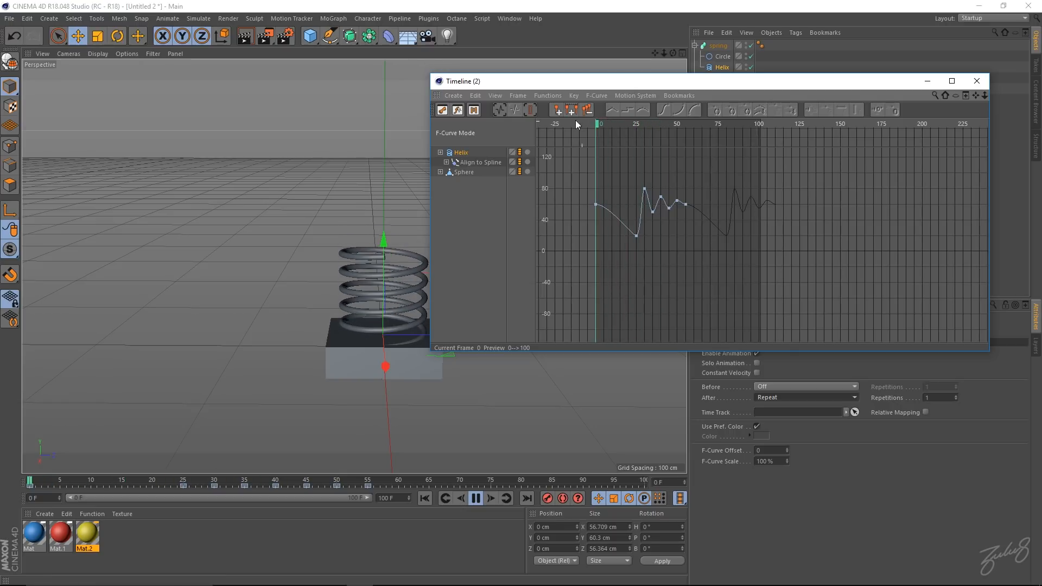
- Scrub and play the repeated spring motion across its first loop, and consult the NIKE iD reference artwork on Behance
left_click(773, 123)
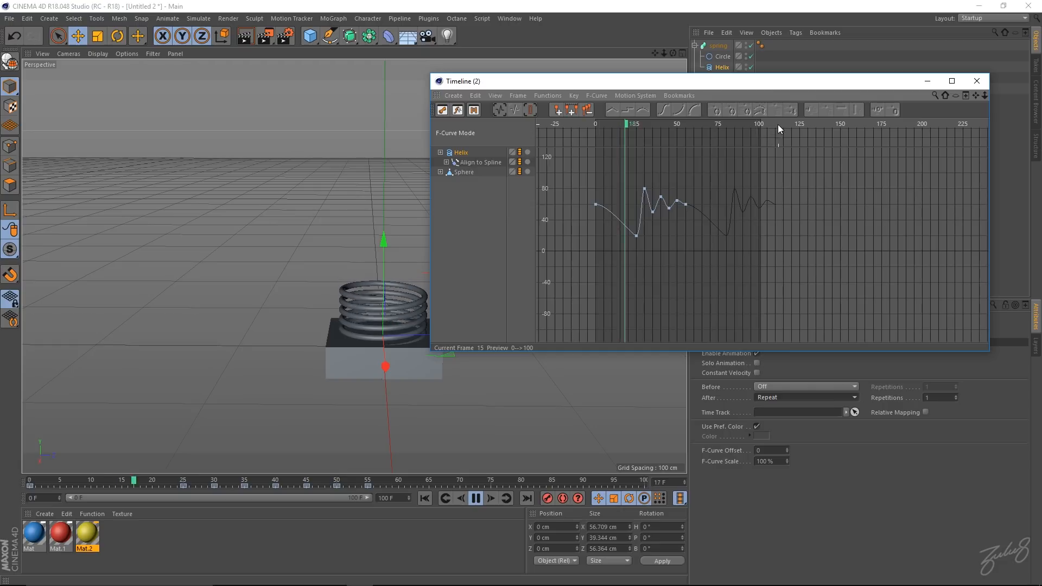
left_click(757, 123)
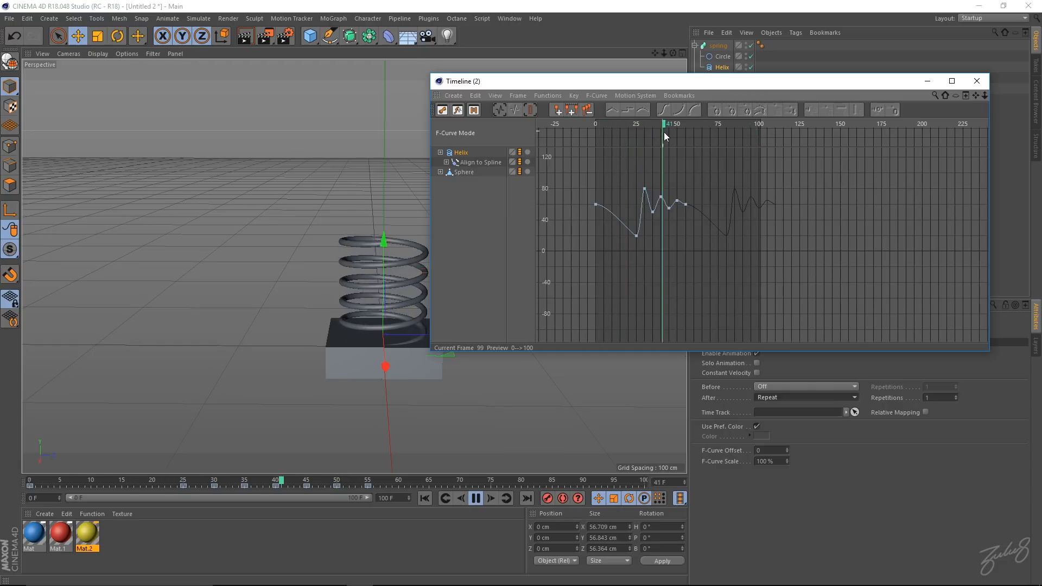
left_click(685, 122)
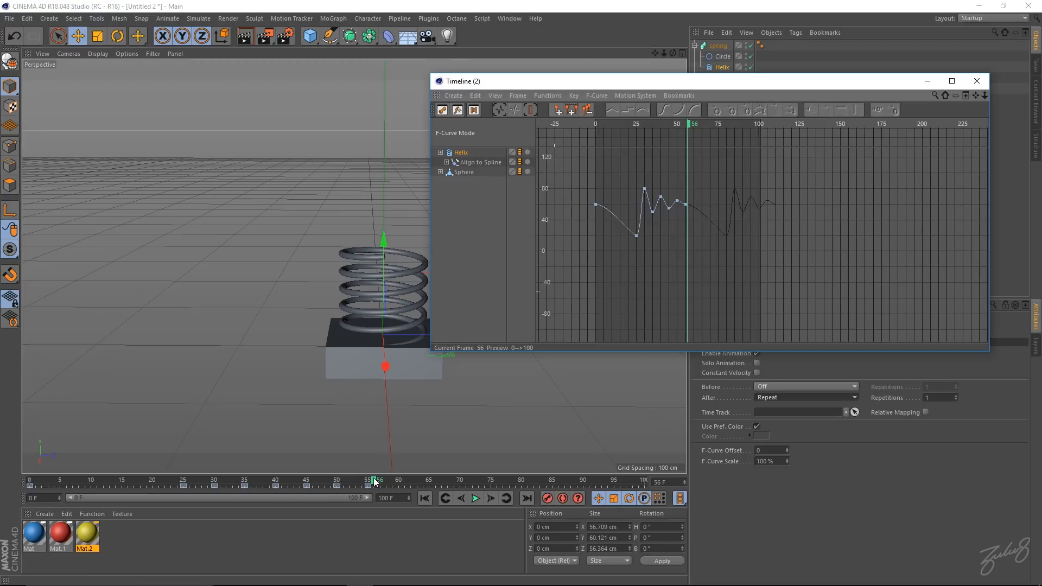
left_click(487, 579)
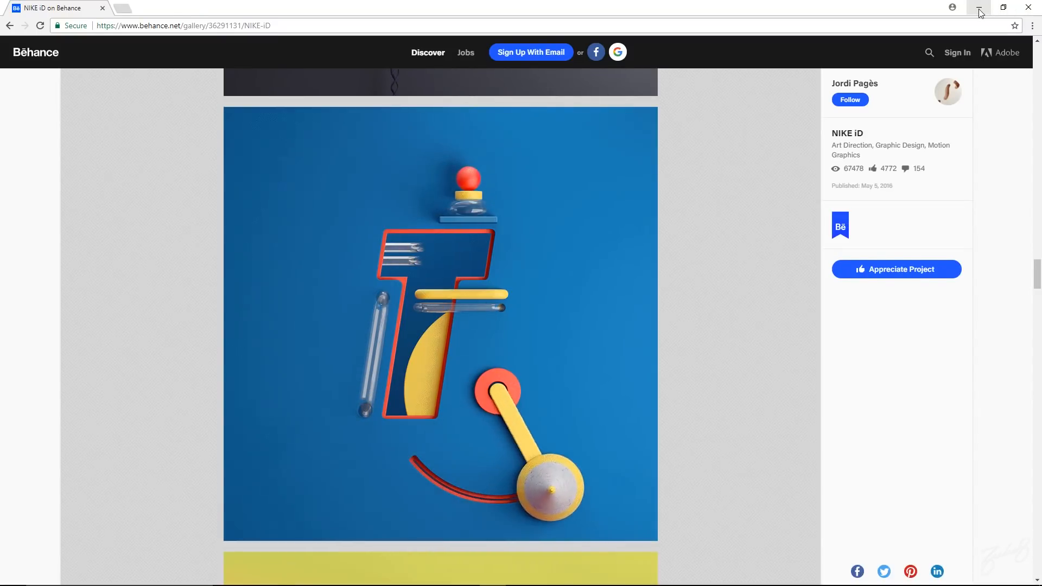
left_click(980, 9)
- Compress the timing of all Helix height keys so that the last one falls on frame 50
left_click_drag(687, 124, 678, 138)
left_click_drag(688, 192, 579, 262)
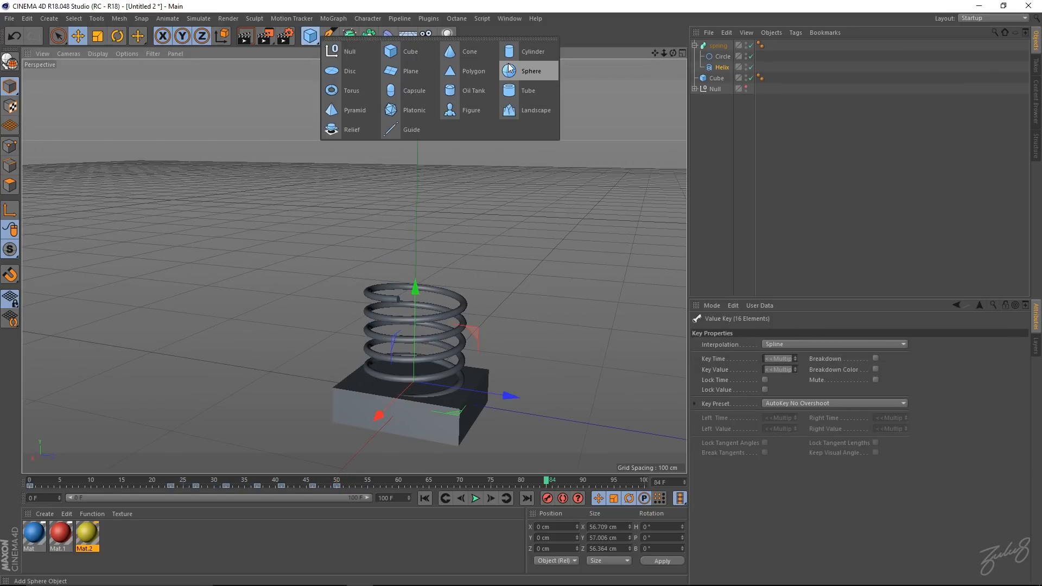
- Add a cylinder, flatten it to about 15 cm high and raise it above the spring to about Y 78 cm
left_click(516, 54)
left_click_drag(417, 231, 418, 381)
left_click_drag(414, 306, 435, 177)
left_click_drag(364, 301, 396, 284, "alt")
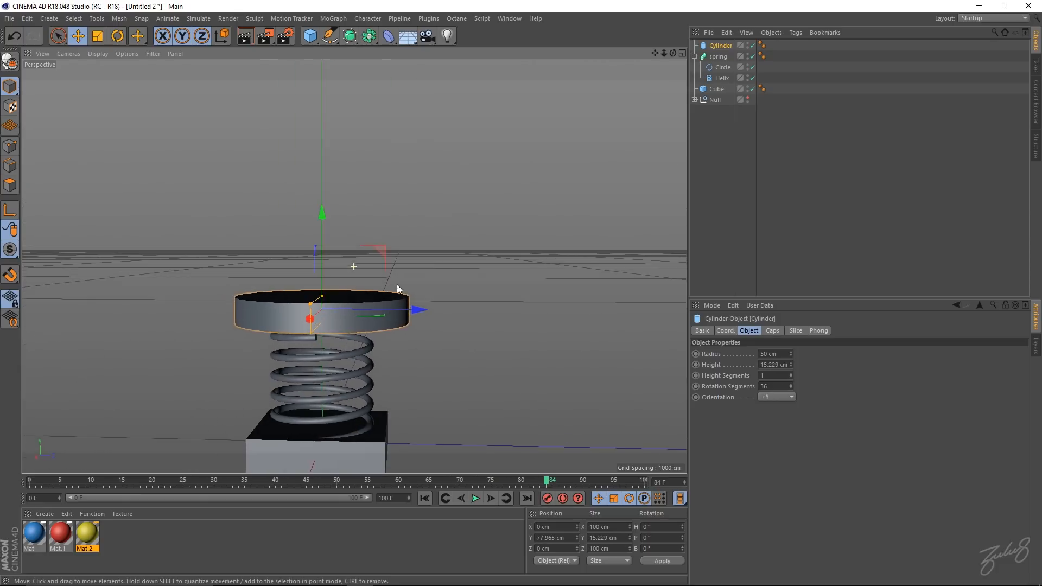
right_click_drag(309, 327, 445, 314, "alt")
middle_click_drag(366, 300, 379, 244, "alt")
- Reduce the cylinder's height to about 11 cm and lower it to about Y 69 cm, onto the spring's top coil
left_click_drag(363, 139, 363, 146)
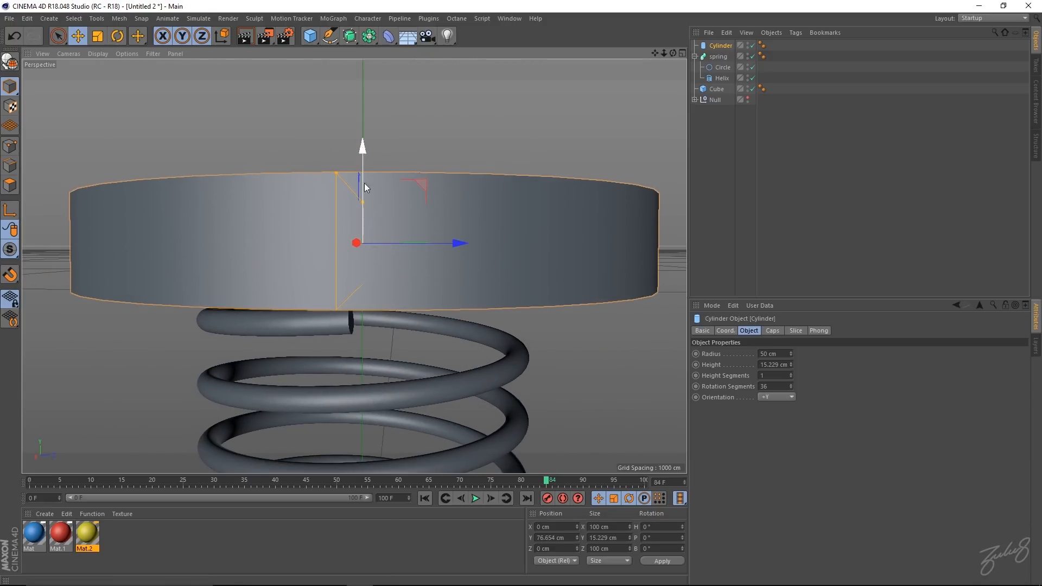
left_click_drag(362, 202, 363, 214)
left_click_drag(330, 253, 333, 249, "alt")
middle_click_drag(333, 249, 440, 163, "alt")
left_click_drag(441, 163, 428, 178, "alt")
left_click(725, 330)
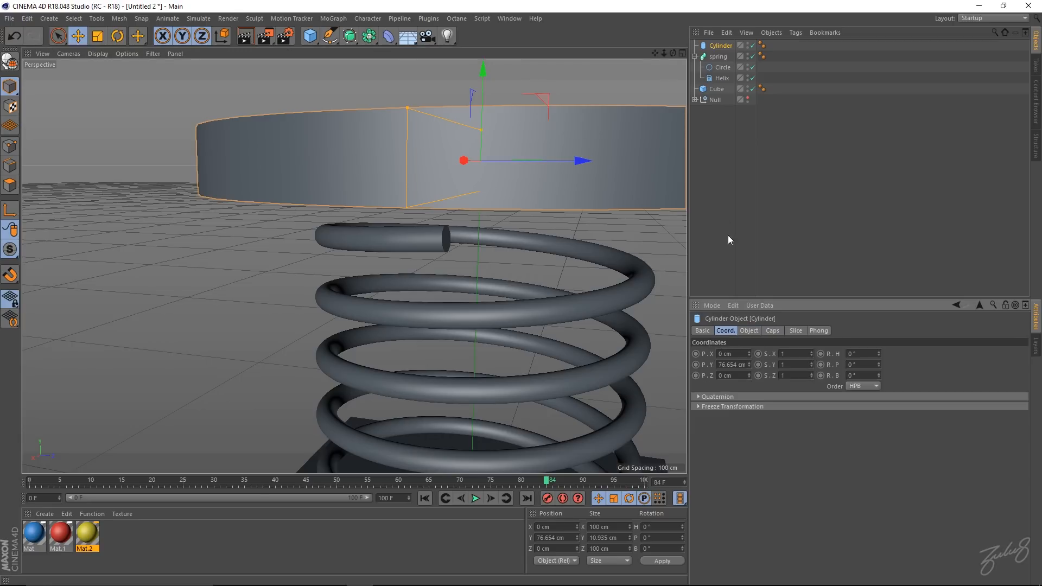
left_click_drag(482, 67, 477, 108)
left_click_drag(427, 268, 447, 233, "alt")
left_click_drag(438, 164, 435, 174)
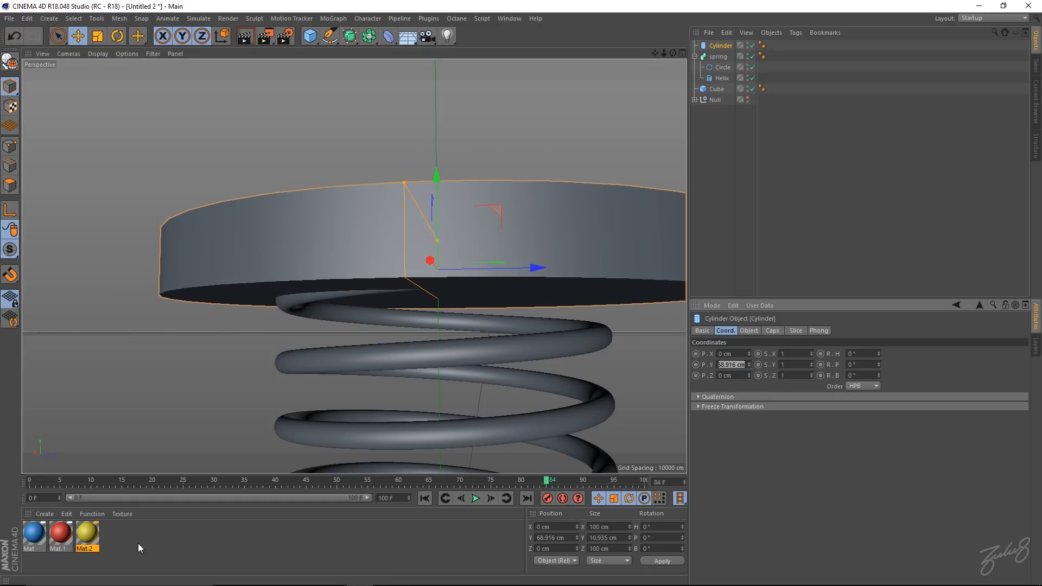
- At frame 0, raise the cylinder to the top of the spring and set its Y position to 72 cm
left_click(428, 499)
mouse_move(439, 175)
left_mouse_down()
mouse_move(438, 148)
mouse_move(434, 158)
left_mouse_up()
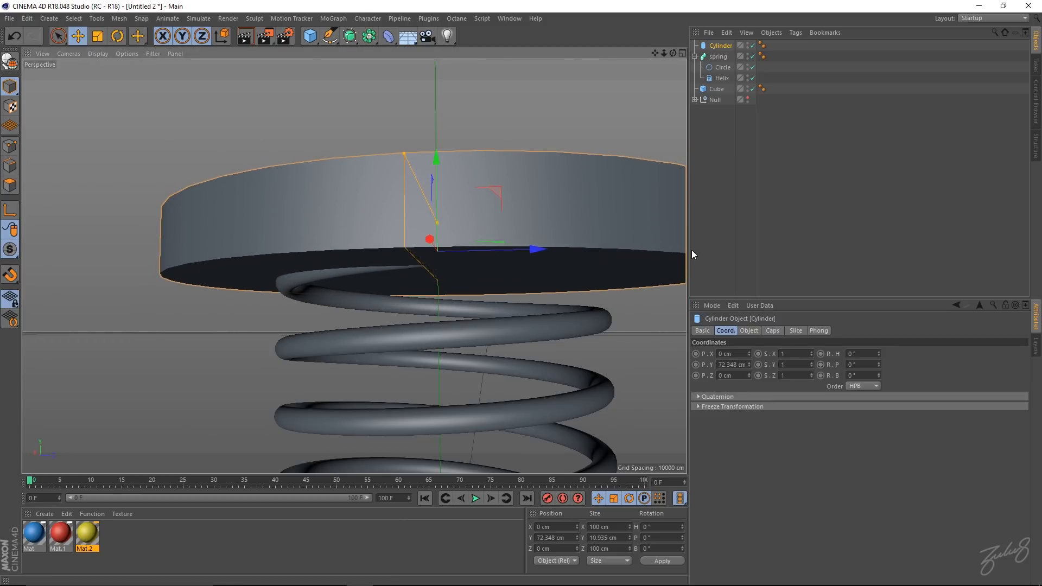
left_click(718, 364)
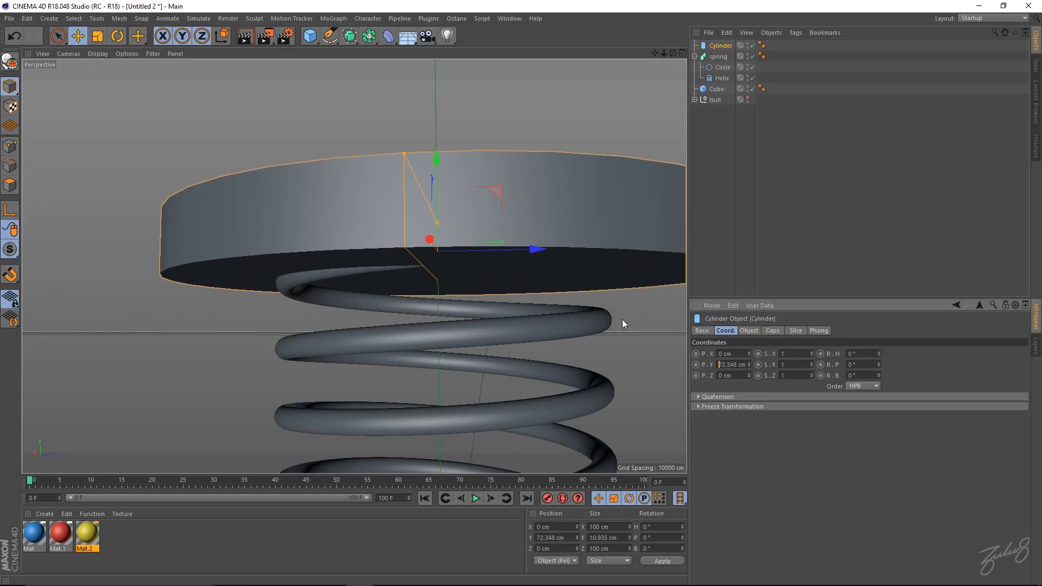
left_click_drag(435, 152, 439, 157)
left_click(731, 365)
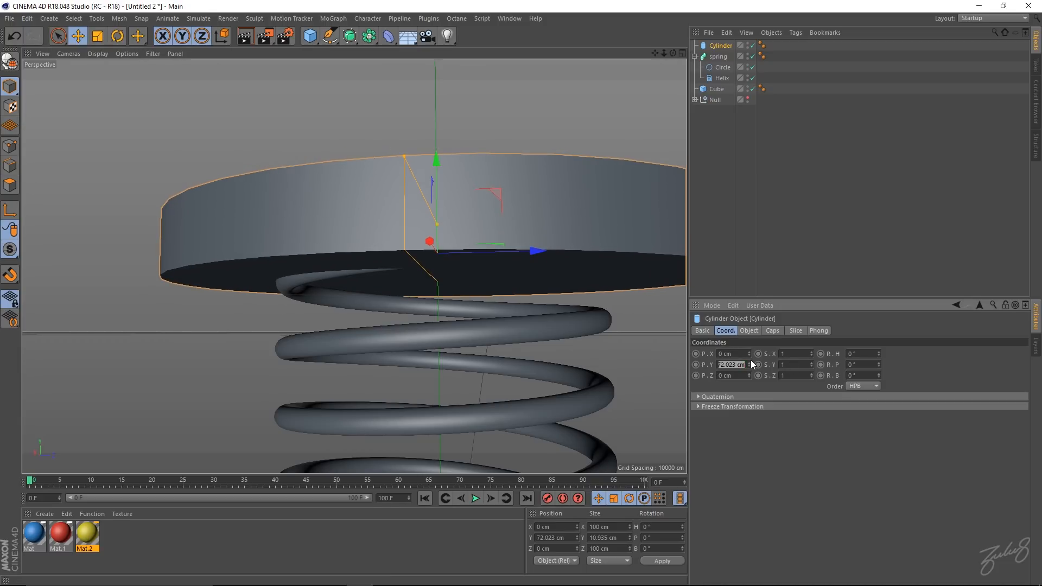
type("72")
key("Return")
left_click_drag(520, 250, 519, 258, "alt")
middle_click_drag(520, 242, 500, 247, "alt")
right_click_drag(535, 226, 408, 227, "alt")
middle_click_drag(496, 235, 463, 244, "alt")
left_click_drag(461, 253, 457, 230, "alt")
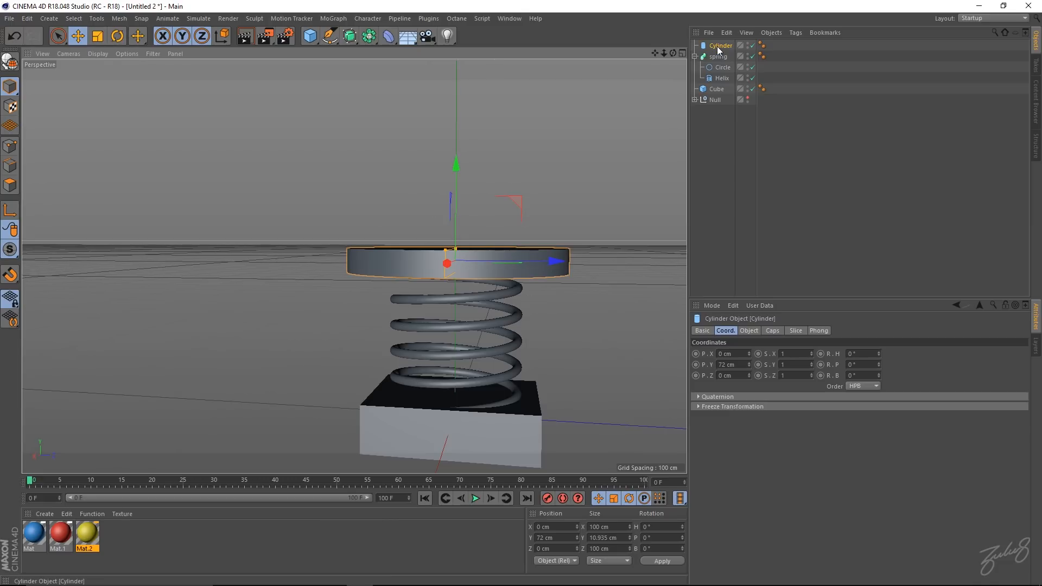
- Make the cylinder editable and run the Optimize command on its mesh
key("c")
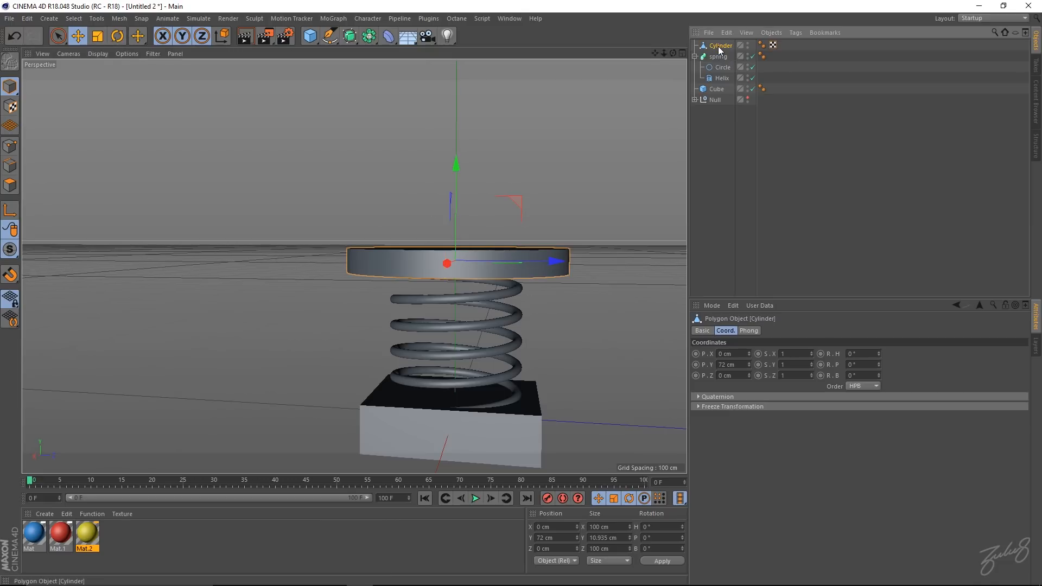
left_click(116, 19)
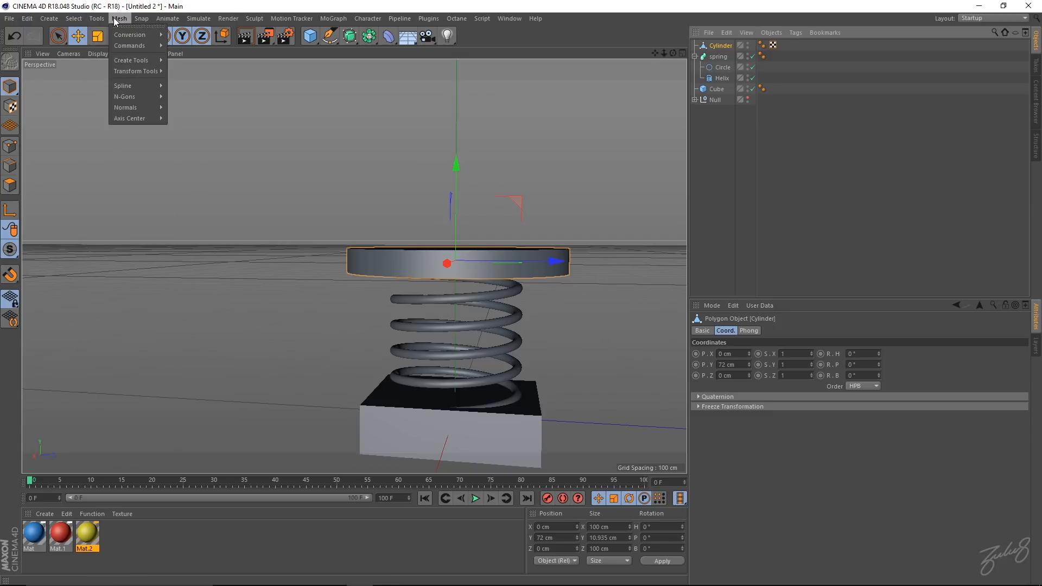
mouse_move(142, 47)
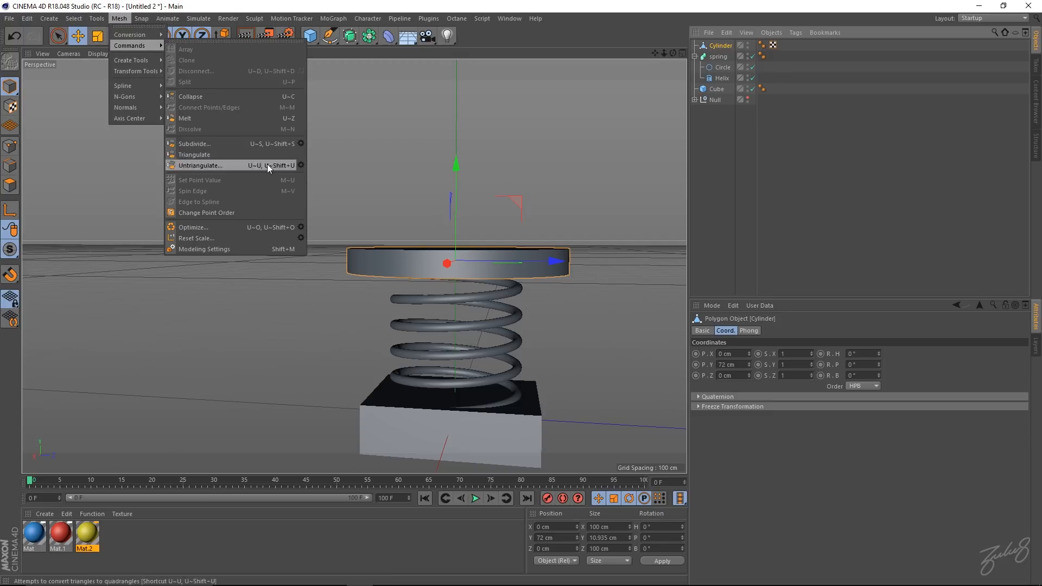
left_click(196, 227)
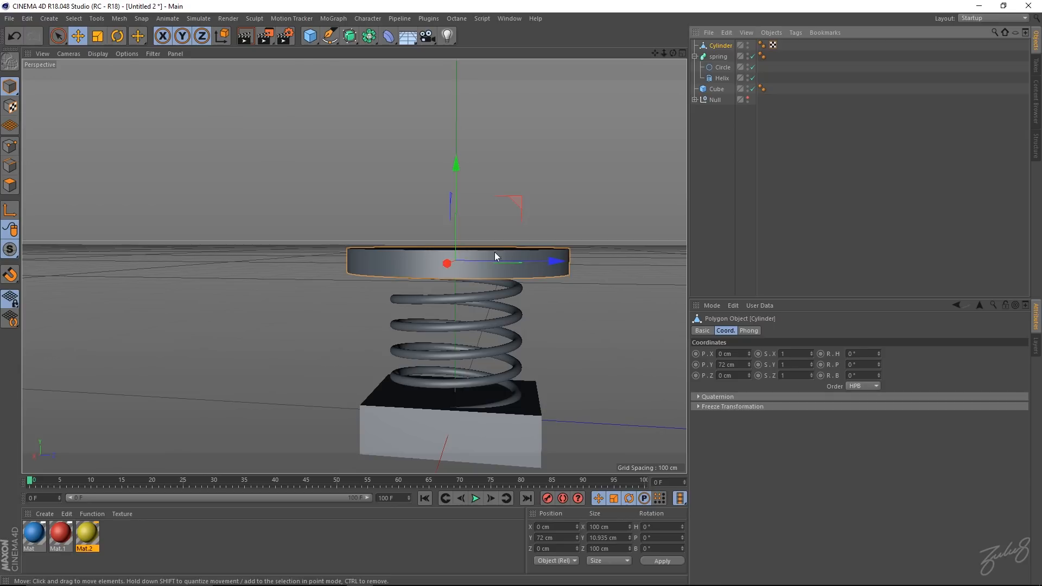
left_click_drag(494, 252, 467, 268, "alt")
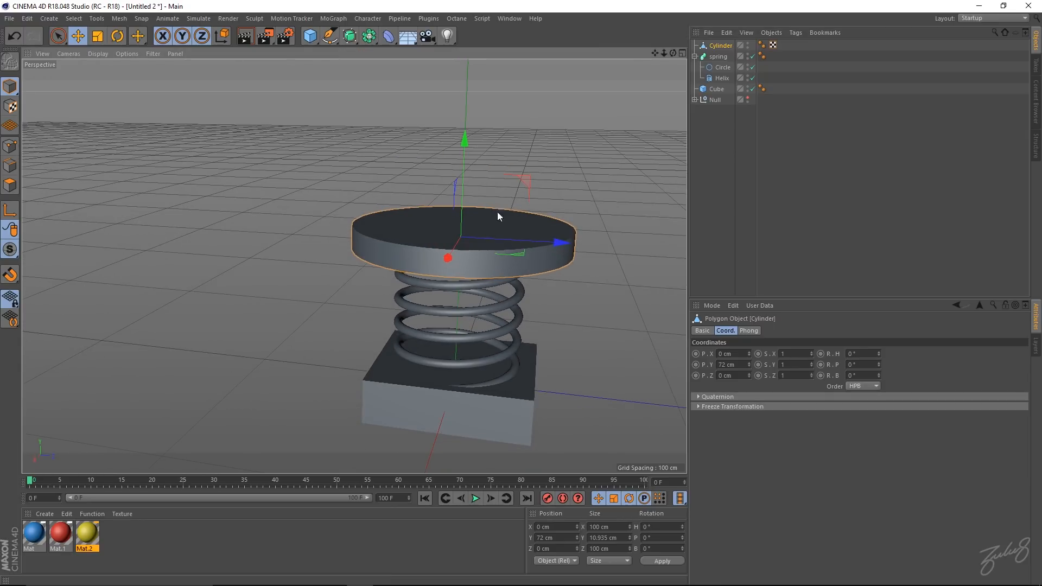
left_click(709, 123)
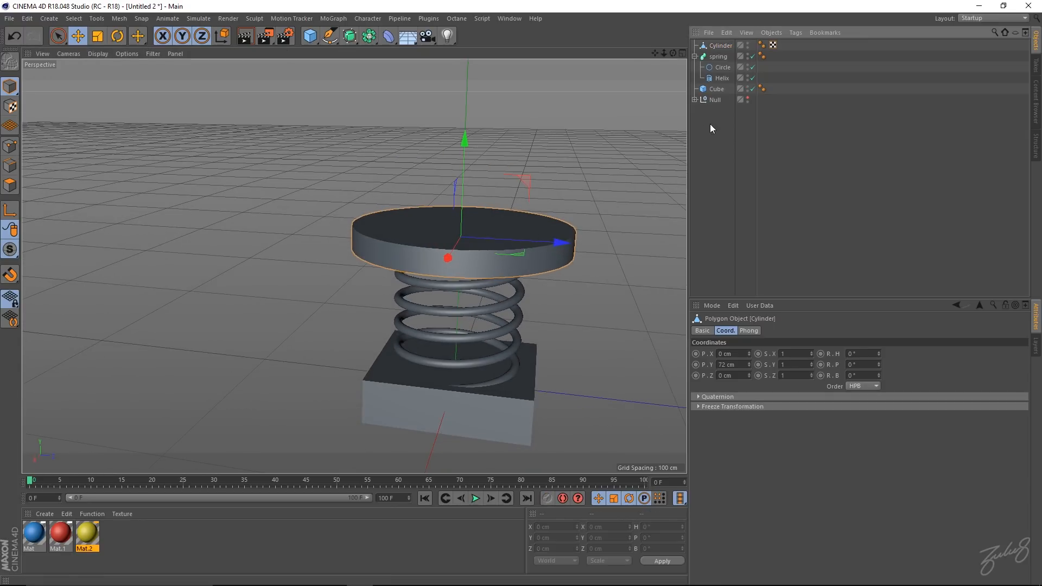
left_click(523, 245)
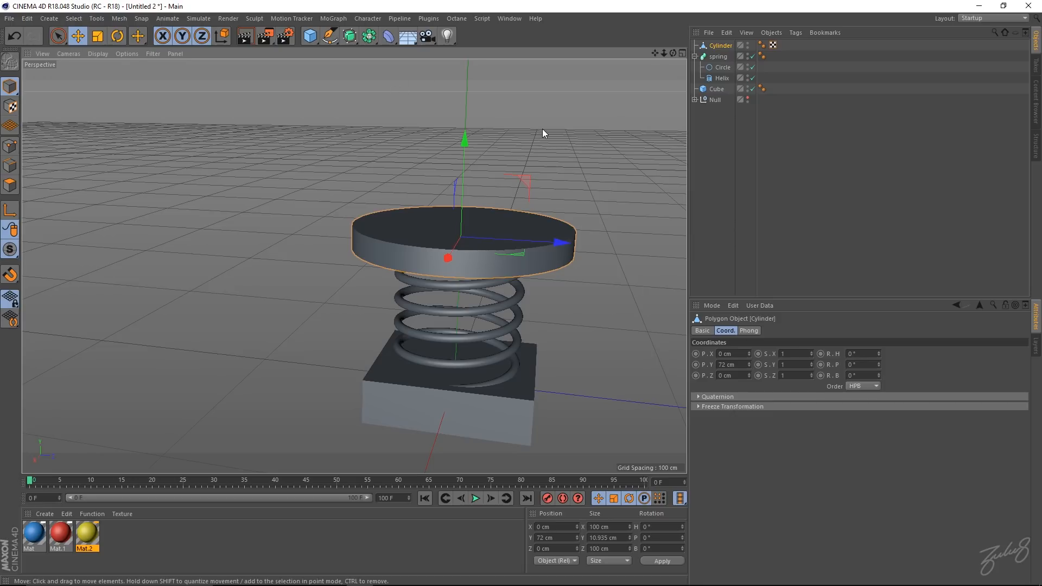
scroll(516, 276, "up", 5)
left_click_drag(502, 271, 454, 239, "alt")
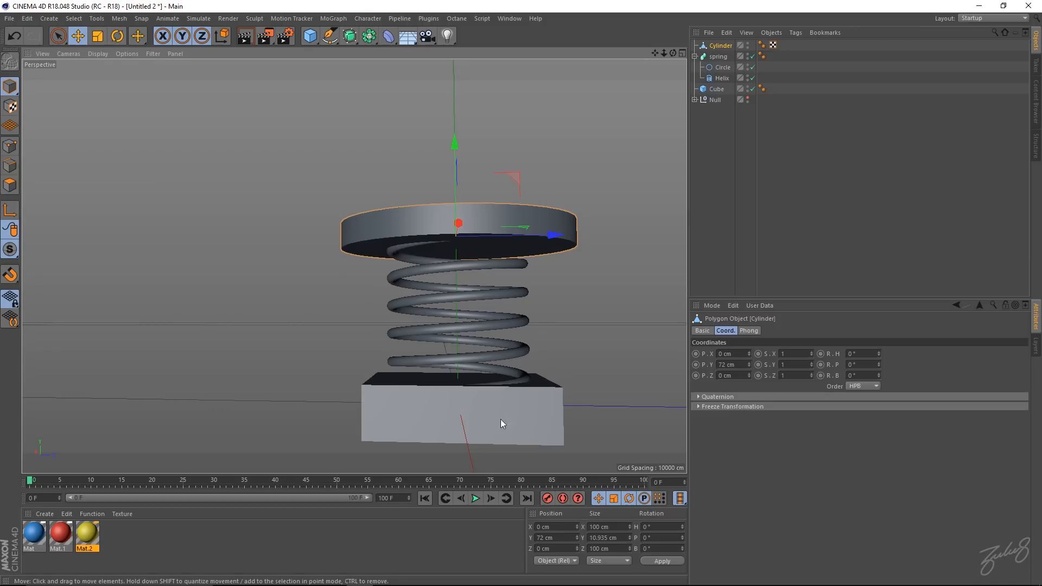
- Compare the Helix's Height property with the cylinder's Y position coordinate
left_click(718, 78)
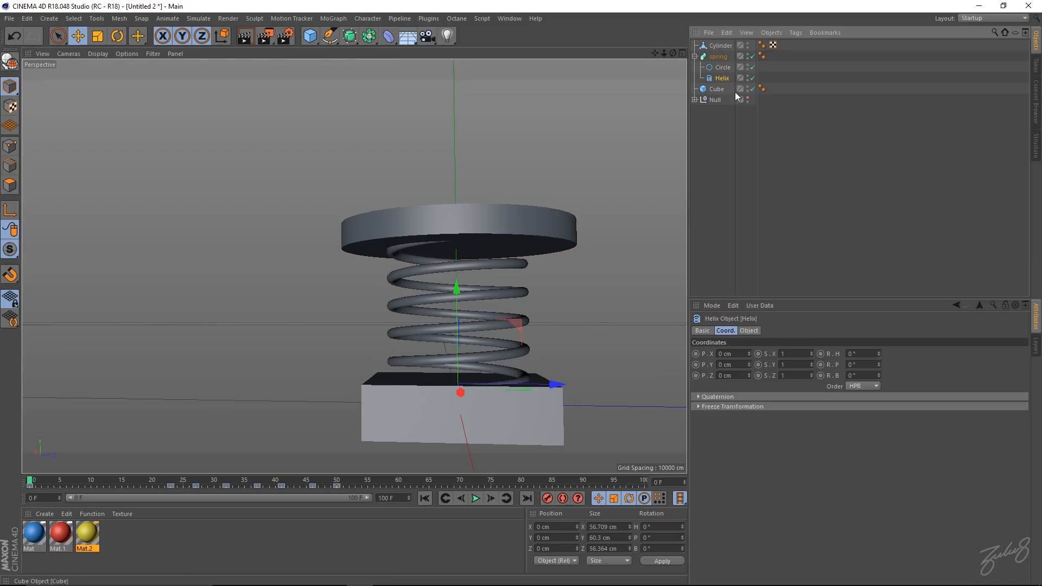
left_click(754, 331)
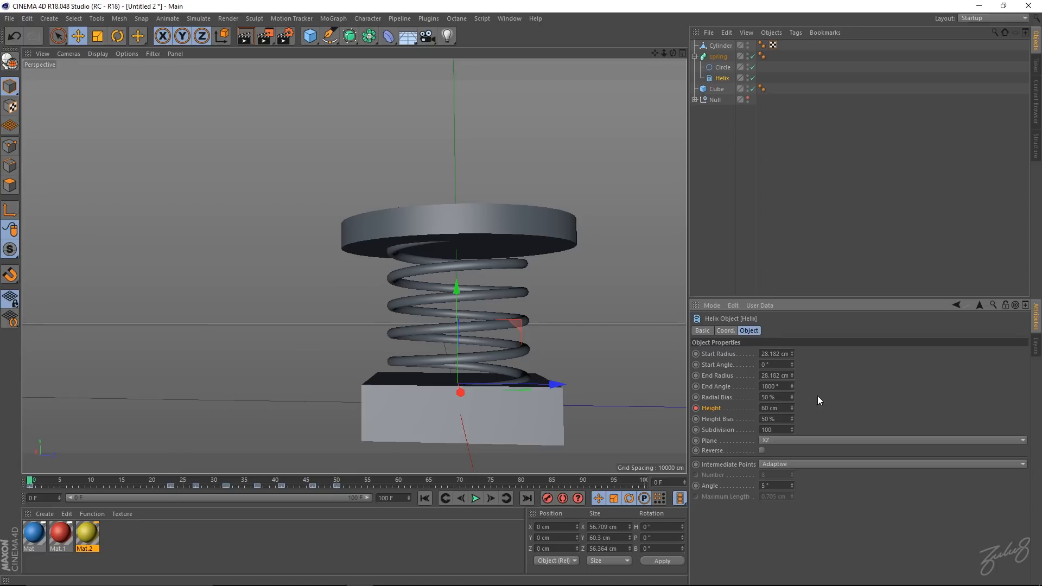
left_click(724, 46)
left_click(725, 331)
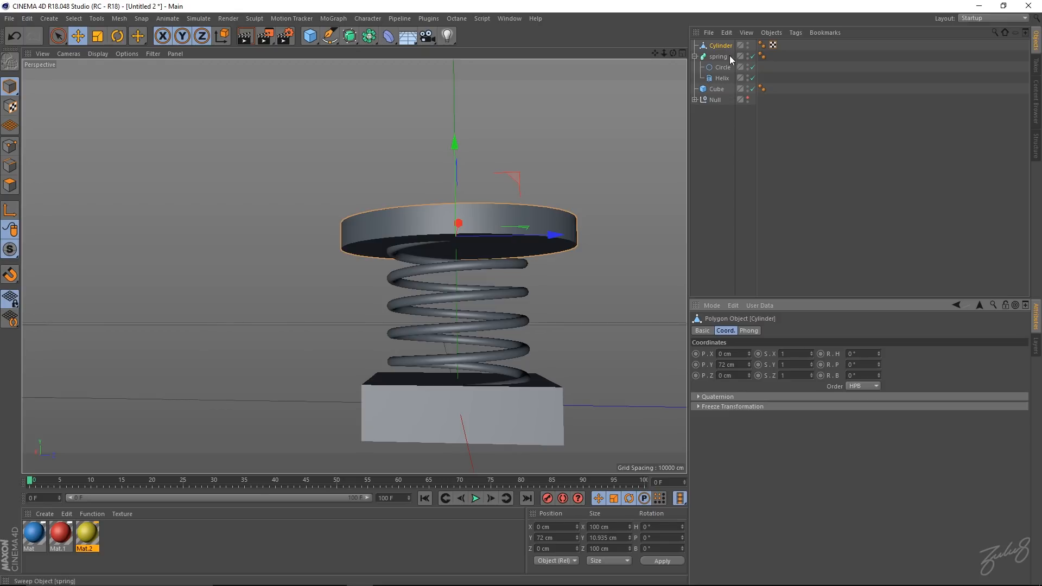
- Add an XPresso tag to the cylinder object
left_click(722, 79)
right_click(722, 79)
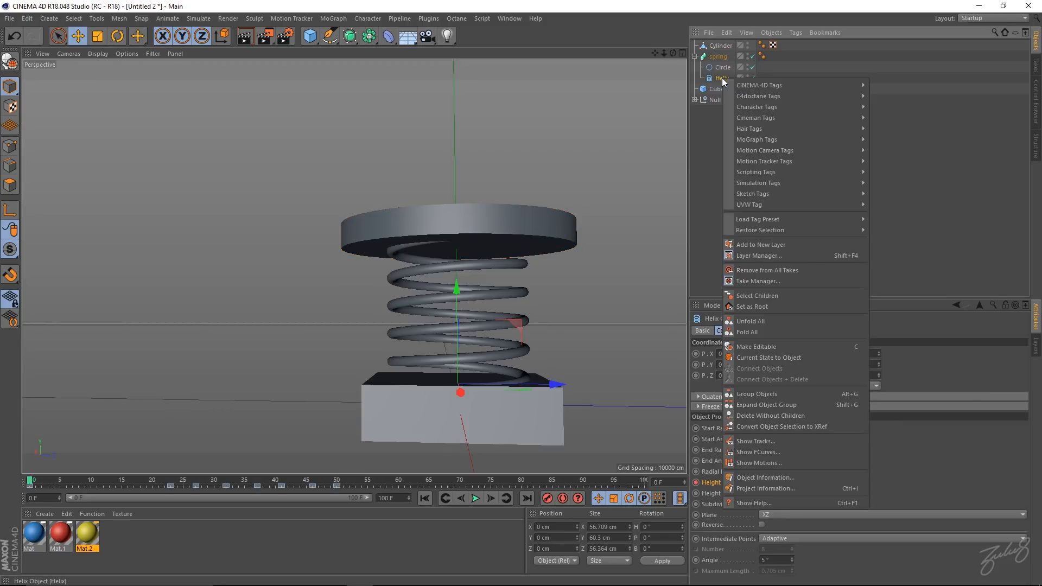
left_click(721, 47)
right_click(723, 48)
mouse_move(787, 53)
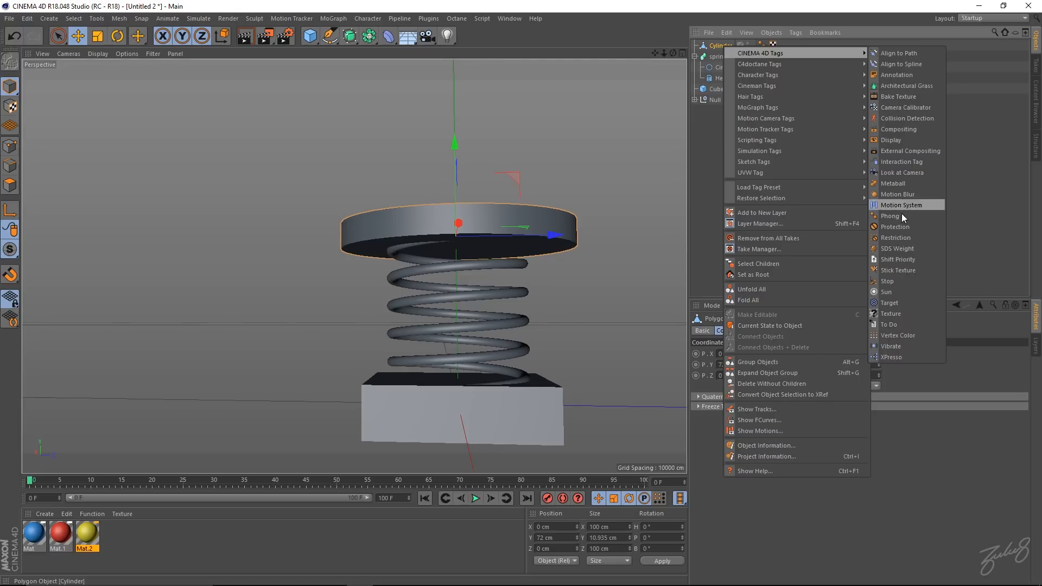
left_click(897, 357)
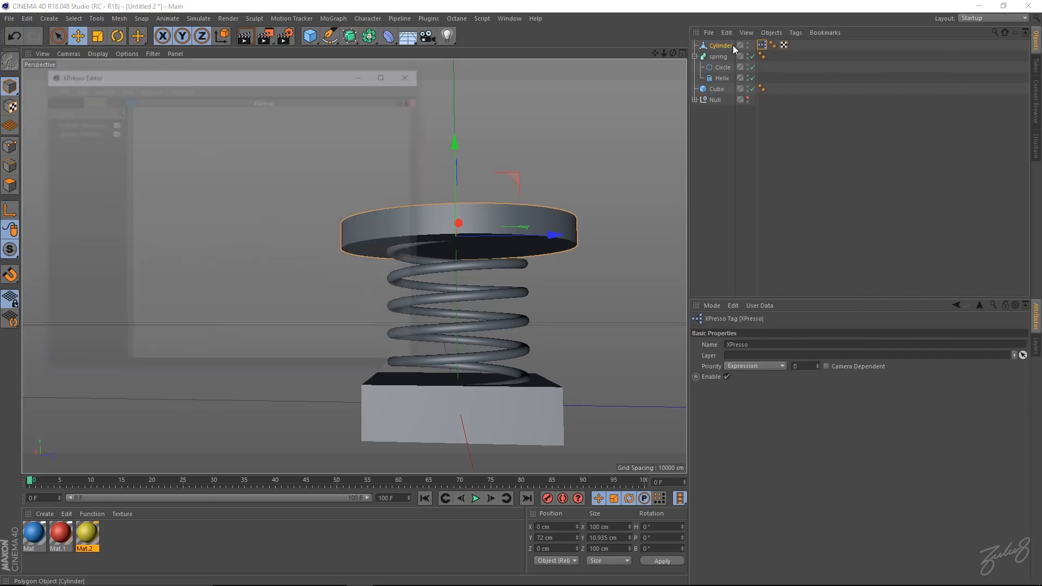
- Place the Cylinder and Helix as nodes in the XPresso editor and give the Helix node an enlarged Height output
left_click_drag(717, 48, 239, 154)
left_click_drag(723, 71, 287, 163)
left_click(203, 153)
mouse_move(237, 217)
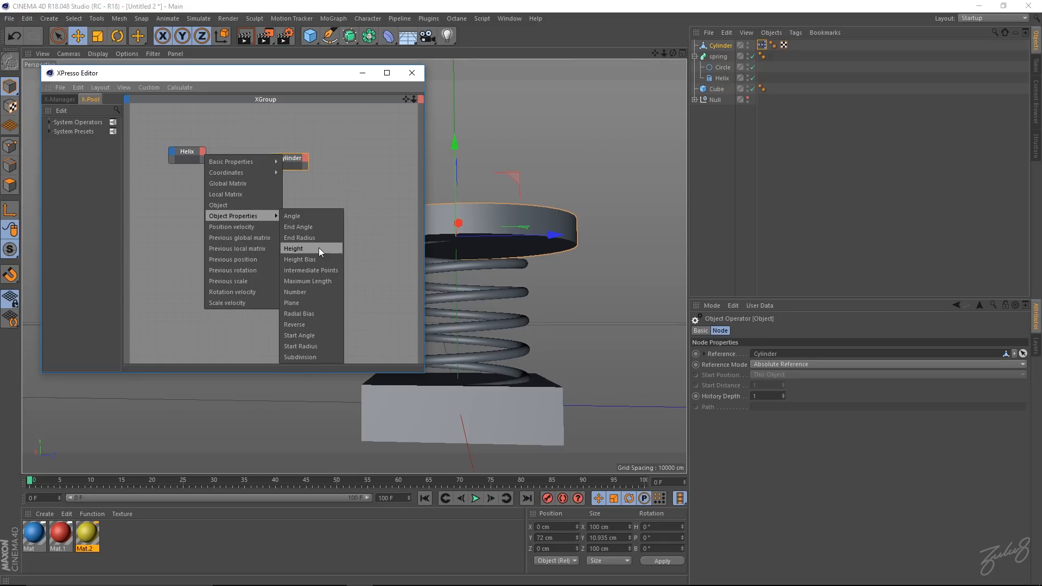
left_click(305, 251)
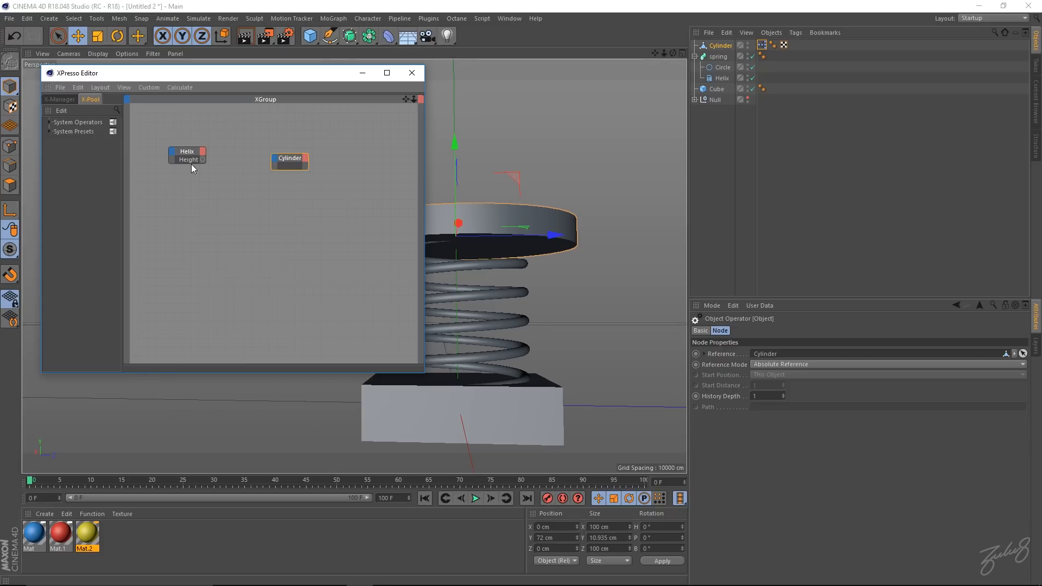
left_click_drag(191, 175, 191, 249)
- Add a Global Position Y input to the Cylinder node, connect the Helix's Height output to it, and move the editor clear of the model
left_click(275, 161)
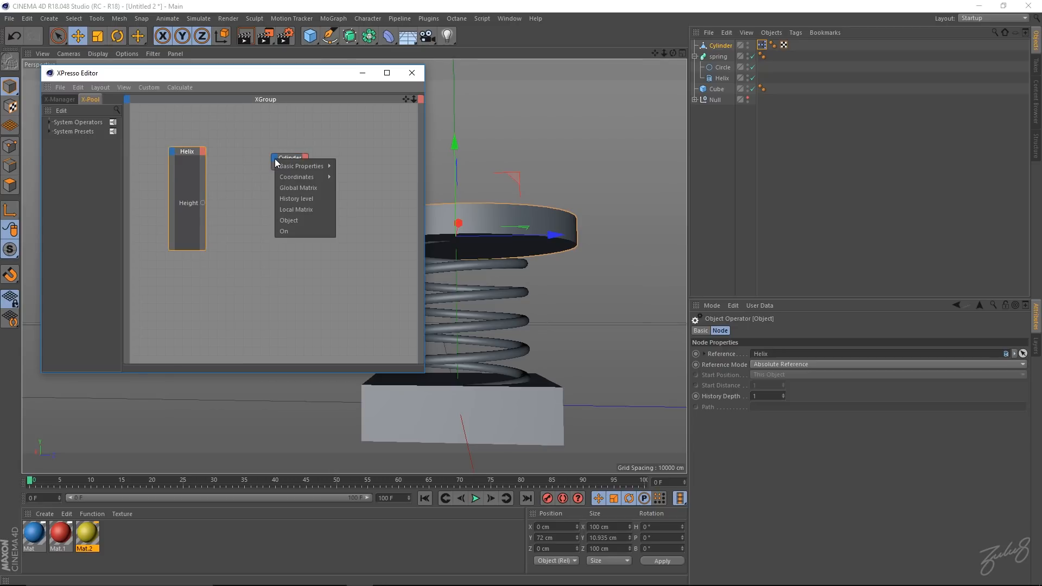
mouse_move(313, 166)
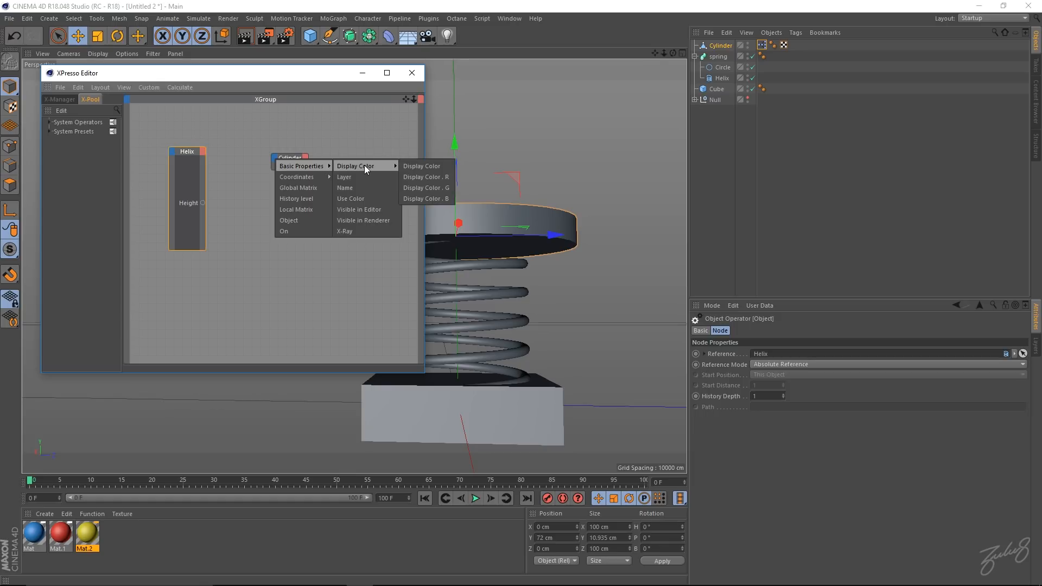
mouse_move(373, 177)
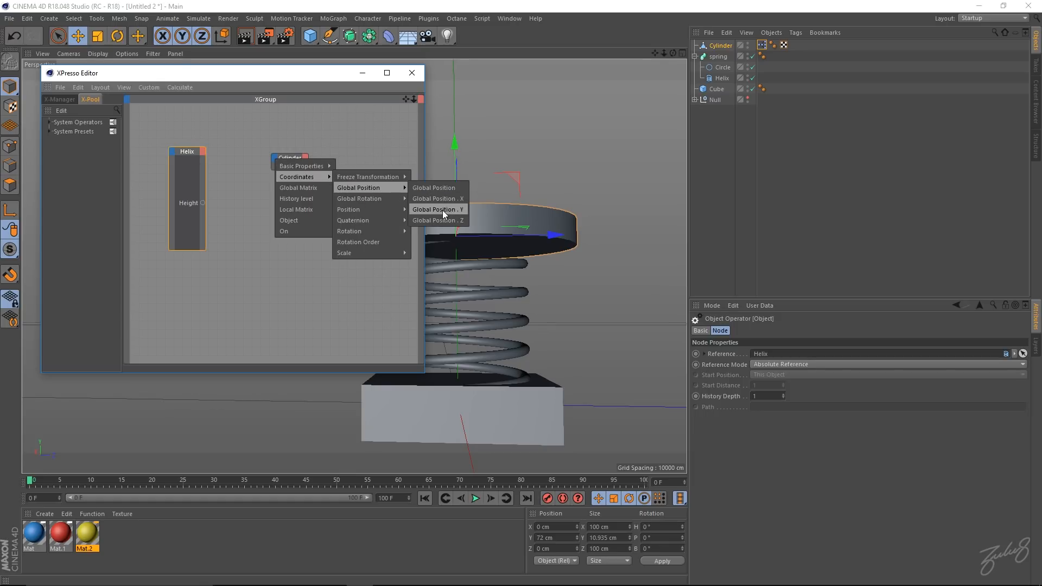
left_click(442, 210)
left_click_drag(294, 171, 292, 233)
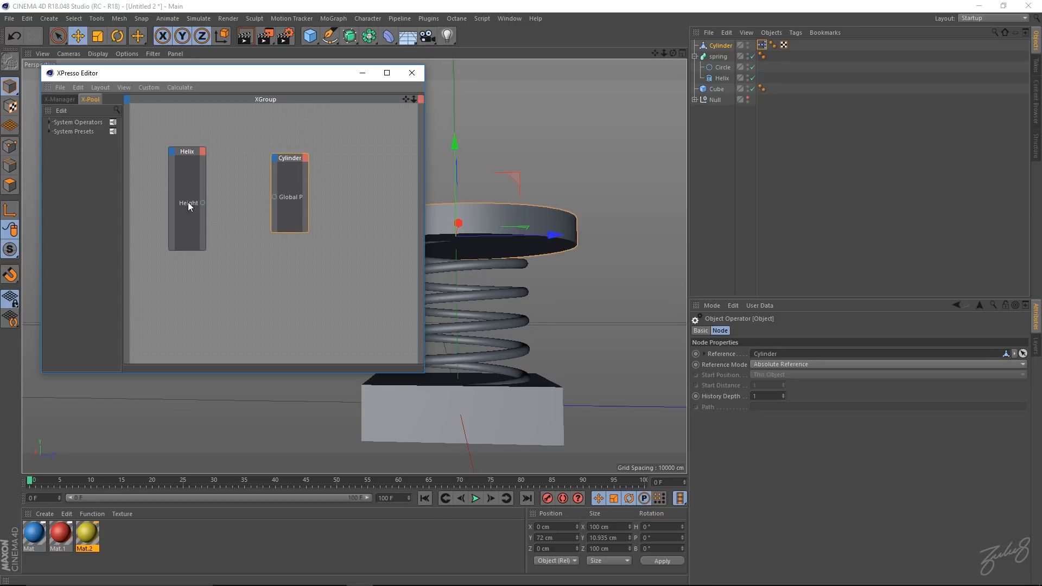
left_click_drag(202, 203, 274, 197)
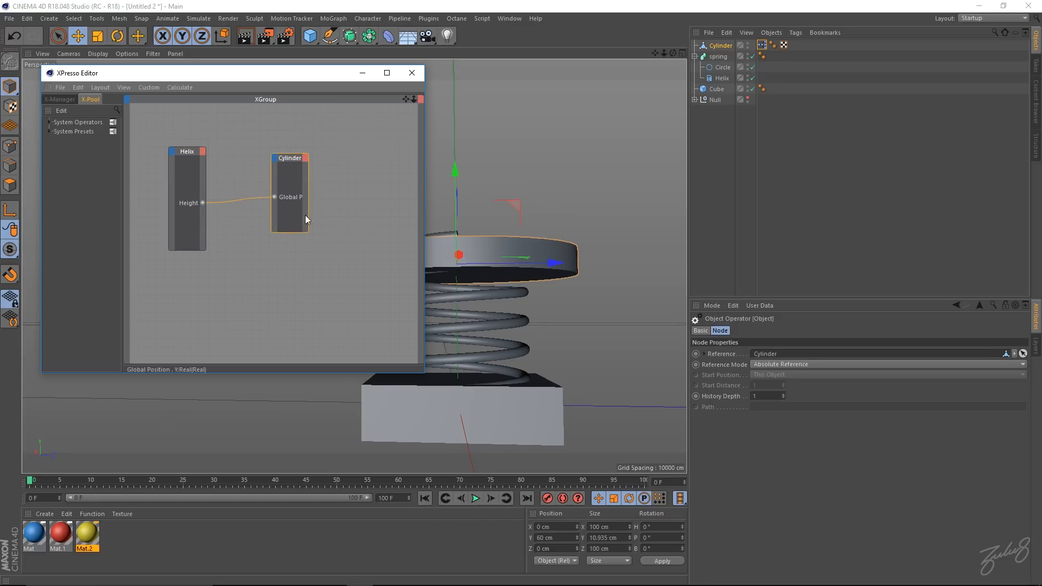
left_click_drag(312, 74, 898, 70)
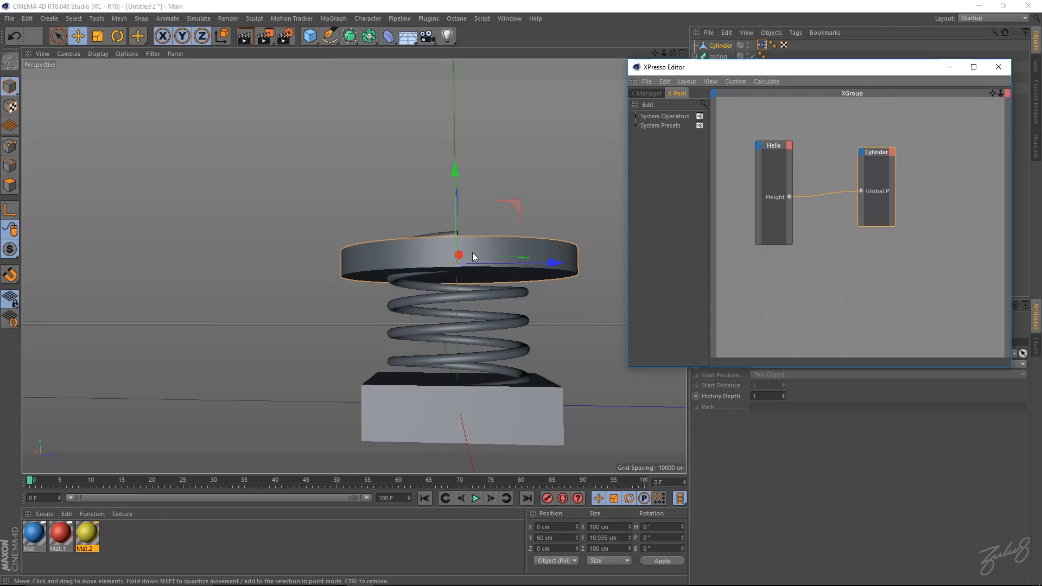
- Disconnect the Helix's Height output from the Cylinder's Global Position Y input and move the narrowed XPresso editor clear of the object list
left_click_drag(450, 268, 470, 282, "alt")
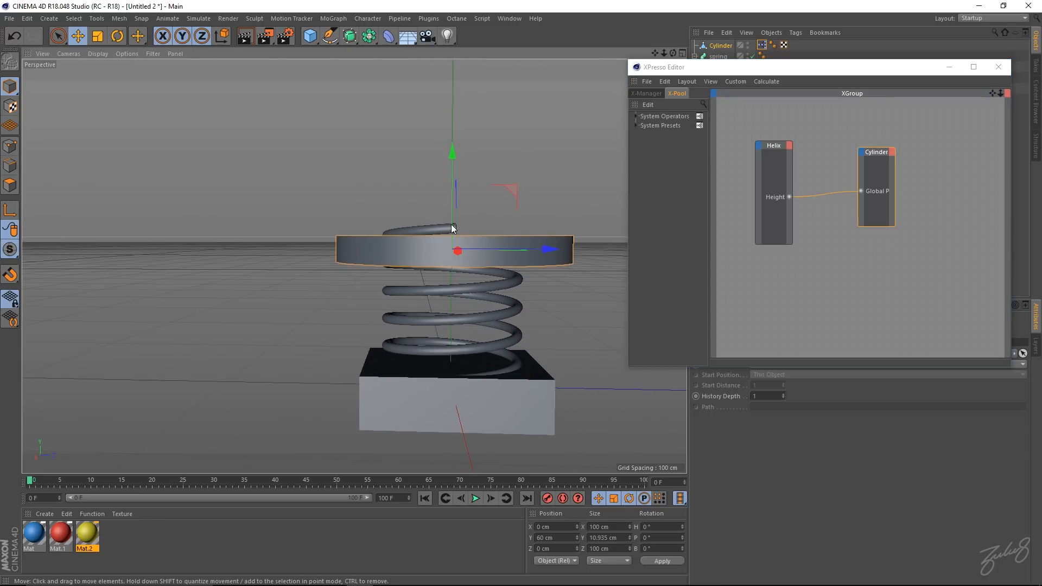
left_click(814, 72)
left_click_drag(818, 69, 204, 80)
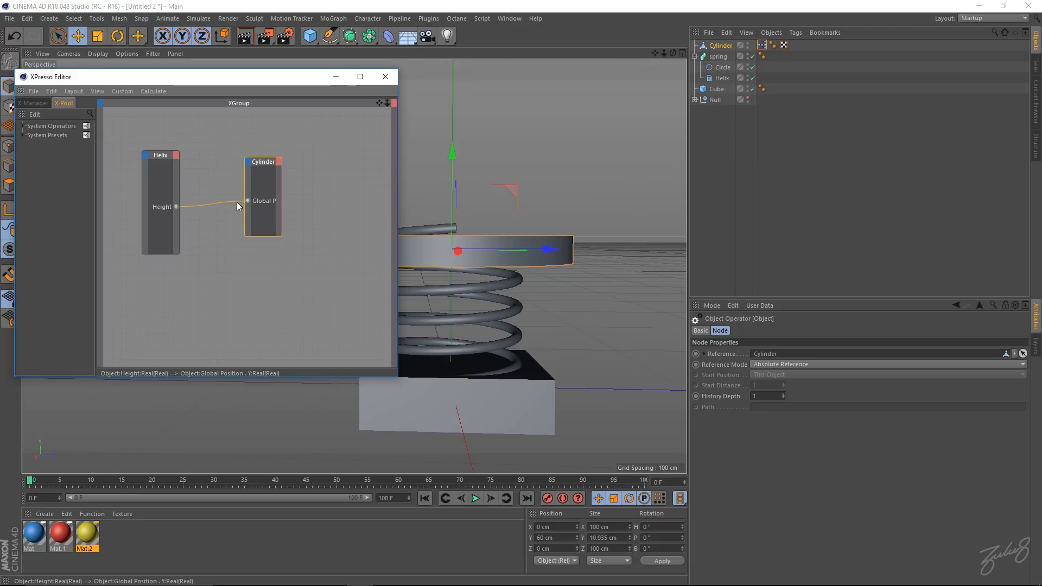
left_click_drag(239, 202, 206, 202)
left_click_drag(241, 76, 263, 92)
left_click_drag(421, 141, 374, 141)
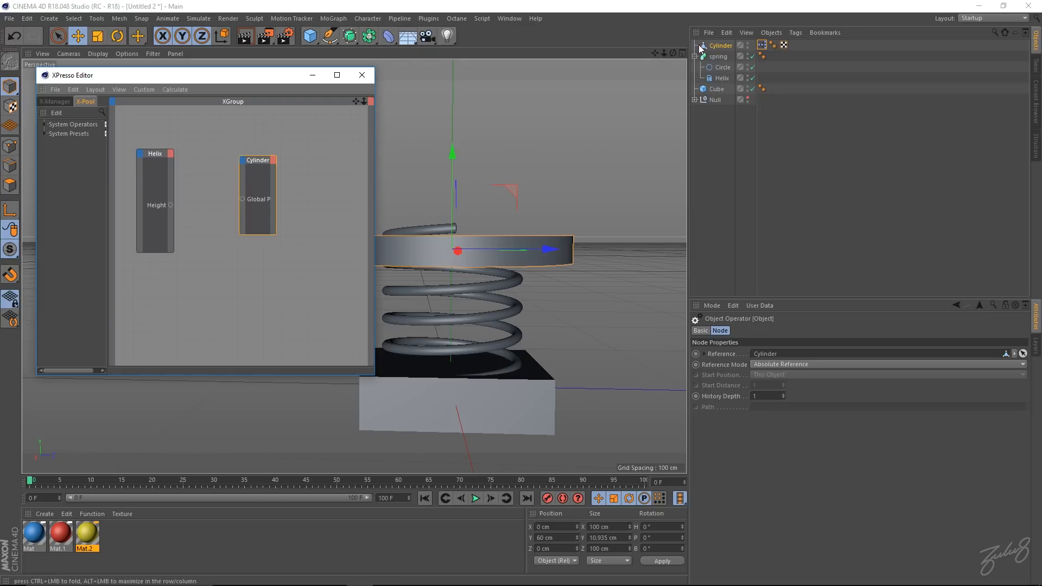
- Raise the cylinder onto the spring's top end and move only its axis down to about Y 60 cm
left_click(720, 46)
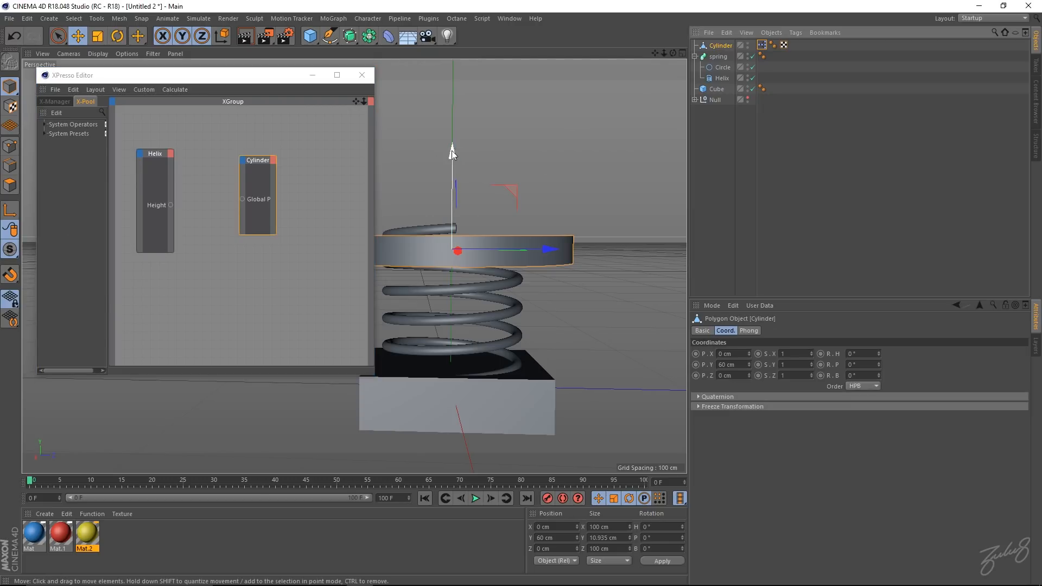
left_click_drag(452, 148, 457, 118)
scroll(504, 193, "up", 3)
scroll(504, 193, "up", 4)
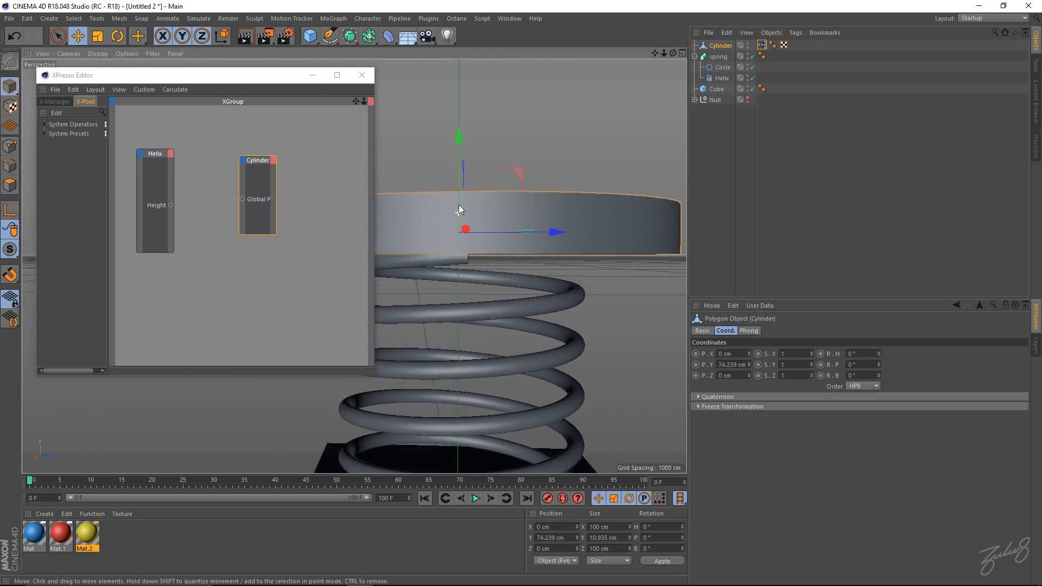
left_click_drag(458, 166, 448, 223)
left_click(12, 212)
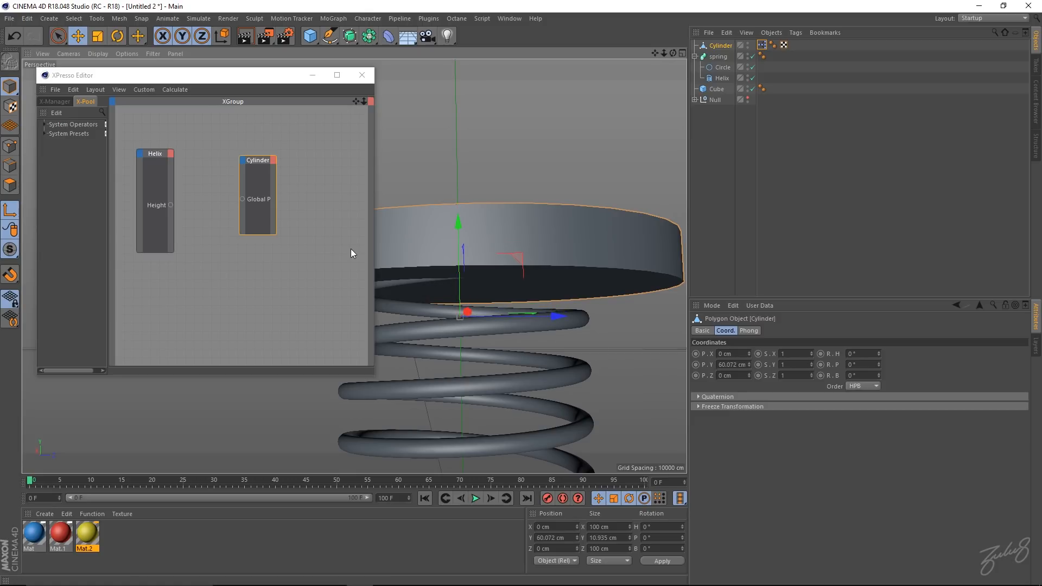
- Reconnect the Helix's Height output to the Cylinder's Global Position Y input
left_click_drag(170, 205, 243, 198)
scroll(526, 240, "down", 10)
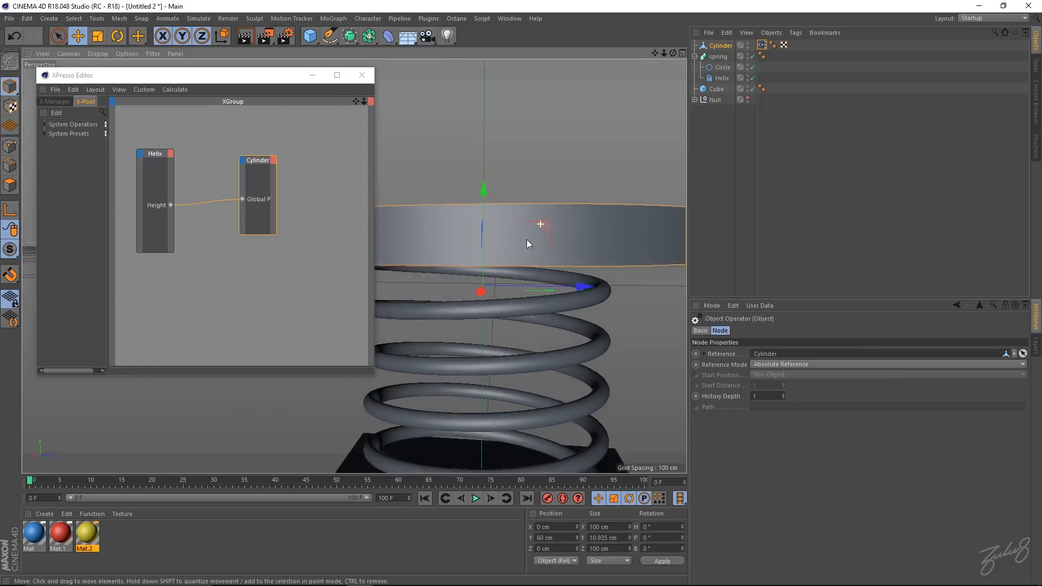
right_click_drag(471, 244, 492, 242, "alt")
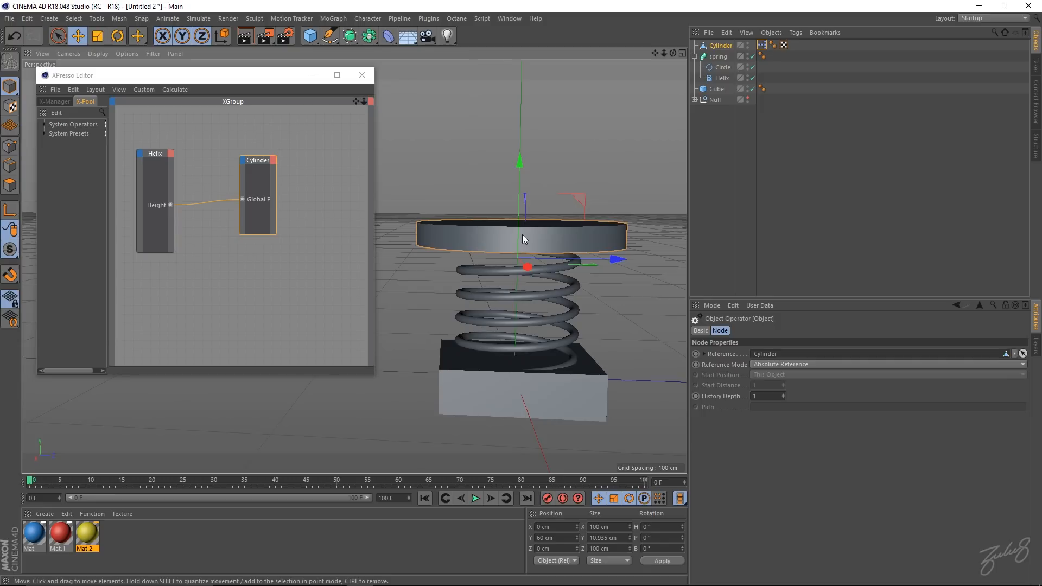
middle_click_drag(522, 234, 511, 242, "alt")
- Play the animation to check the cylinder's motion on the spring, stop it, and close the XPresso editor
left_click(474, 499)
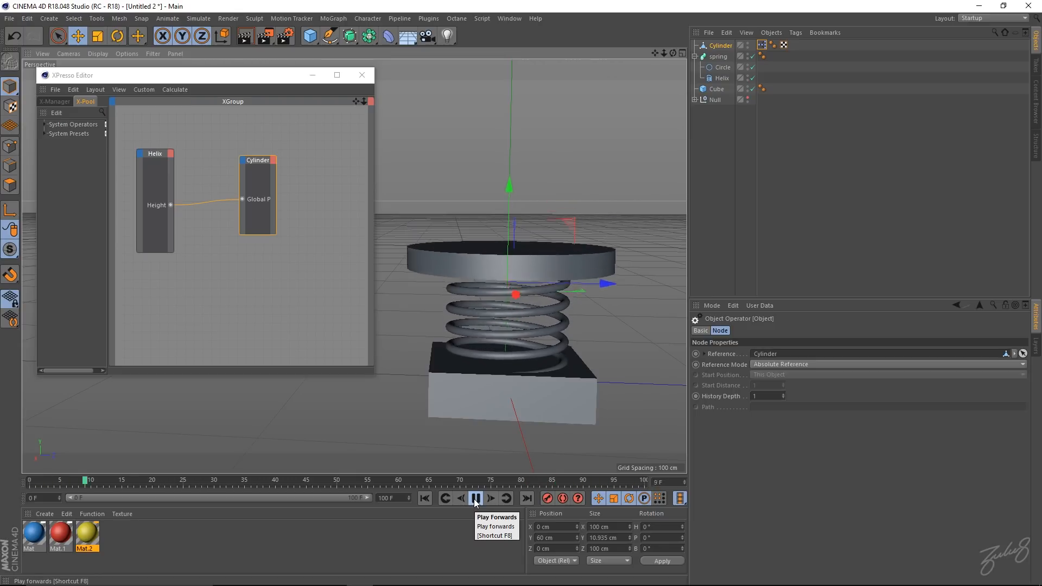
left_click(476, 503)
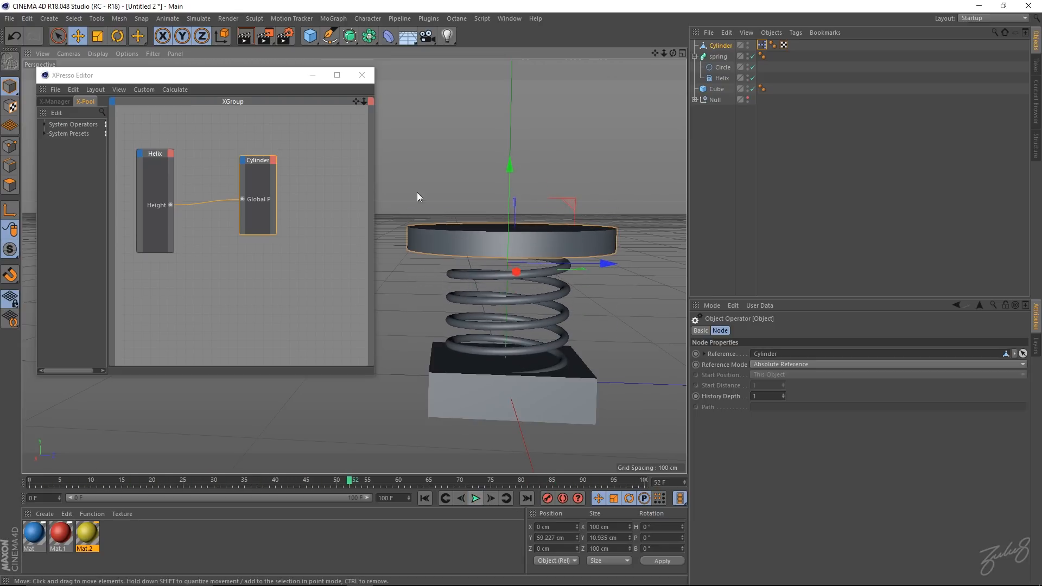
left_click(363, 77)
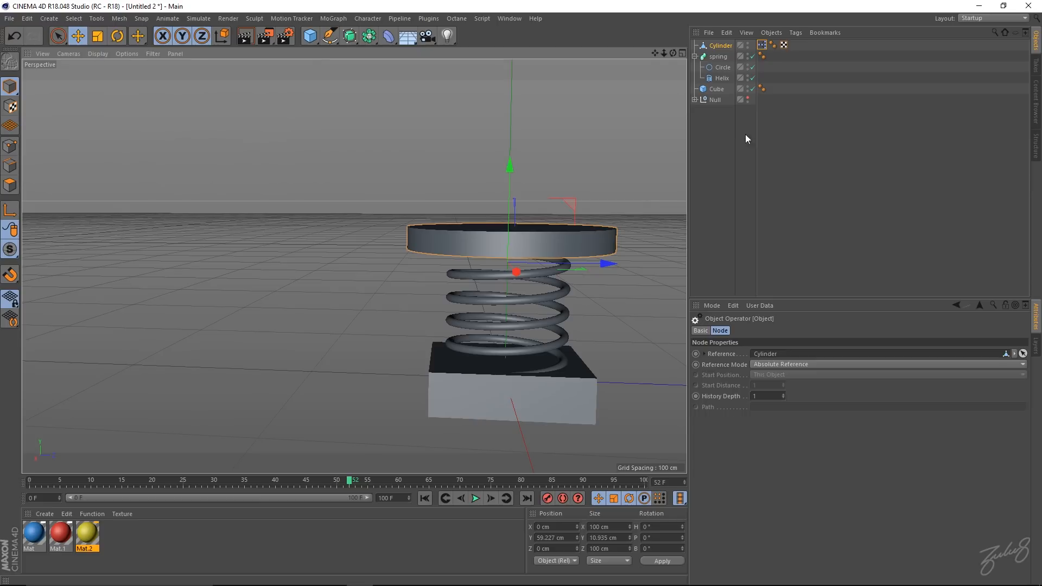
- Rename the cylinder object as platformspring
left_click(721, 129)
double_click(722, 45)
type("platfor")
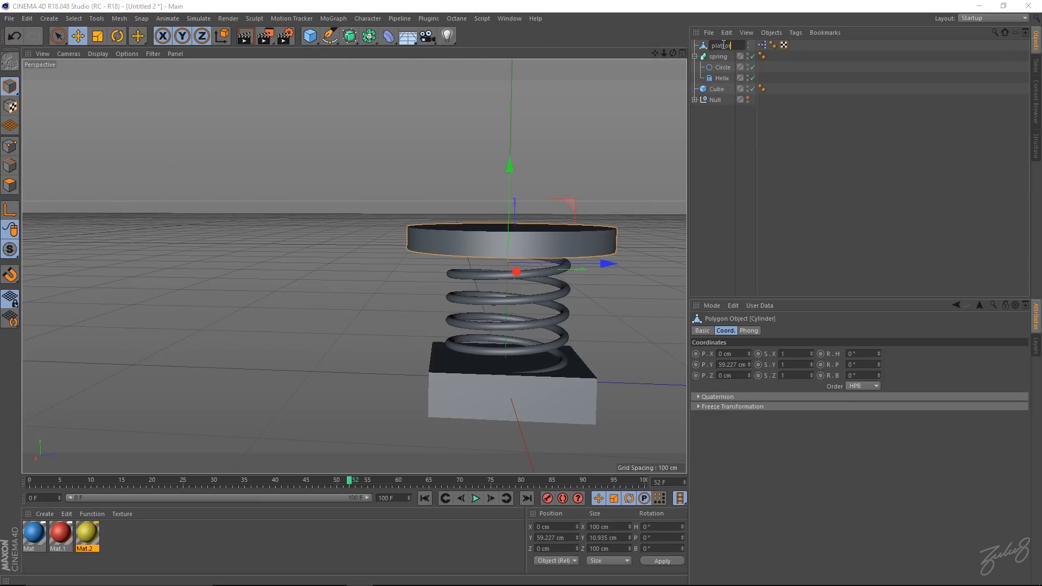
type("mspring")
key("Return")
left_click(732, 139)
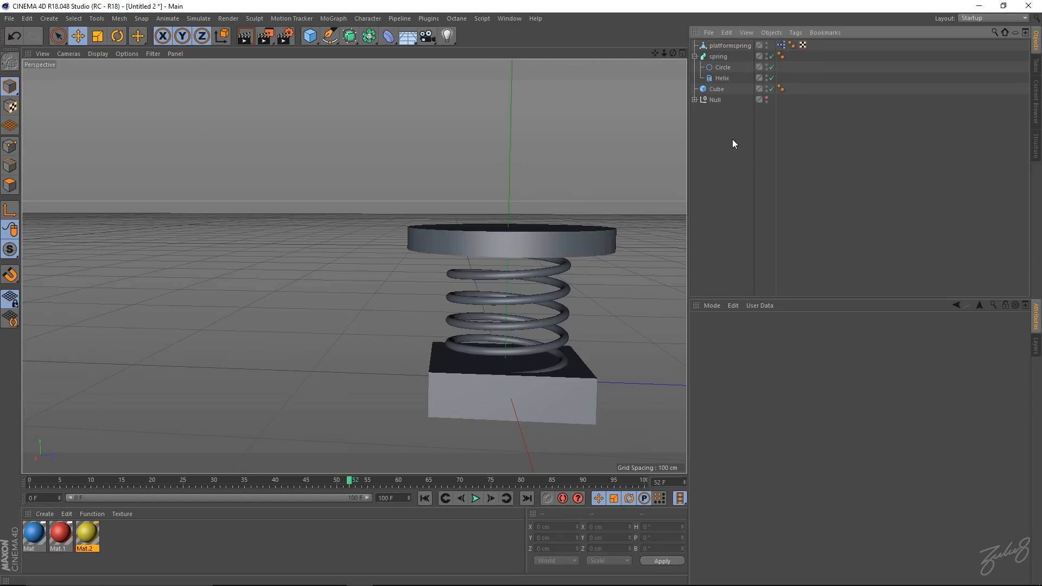
- Play the spring and platform animation from a wider, higher view, and return to the first frame
middle_click_drag(539, 265, 472, 284, "alt")
right_click_drag(472, 284, 426, 276, "alt")
mouse_move(420, 289)
left_mouse_down("alt")
mouse_move(381, 326)
mouse_move(426, 308)
left_mouse_up("alt")
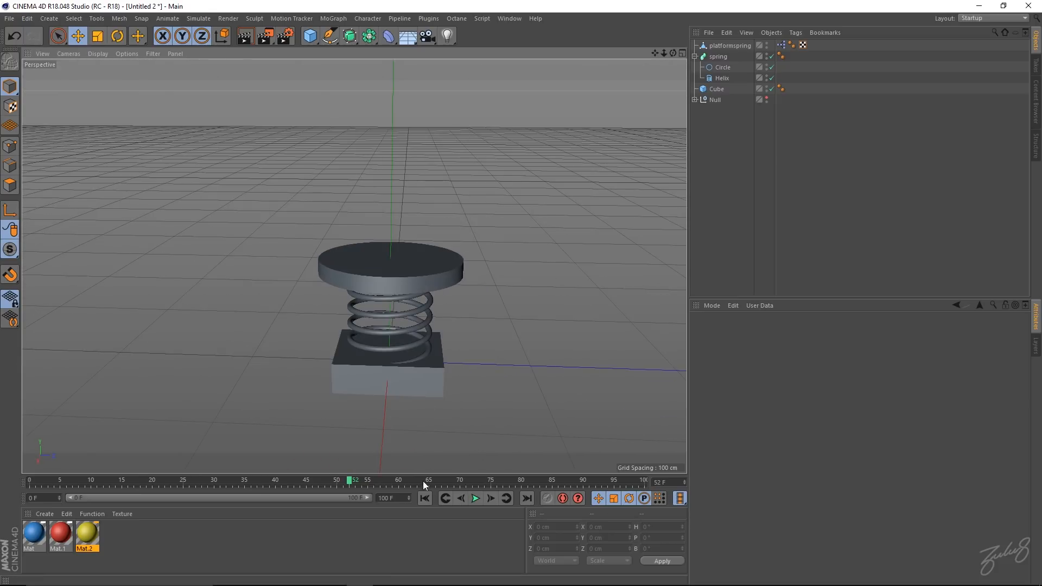
left_click(476, 498)
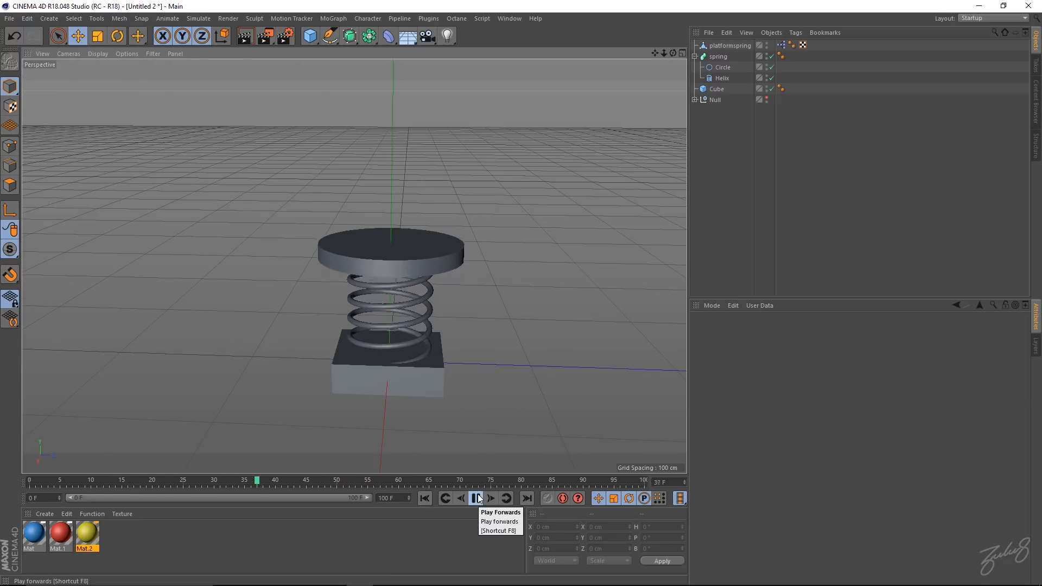
left_click(477, 497)
left_click(430, 500)
- Add a sphere, scale it down to a radius of about 23.9 cm, and raise it above the platform to about Y 103 cm
left_click_drag(310, 36, 519, 74)
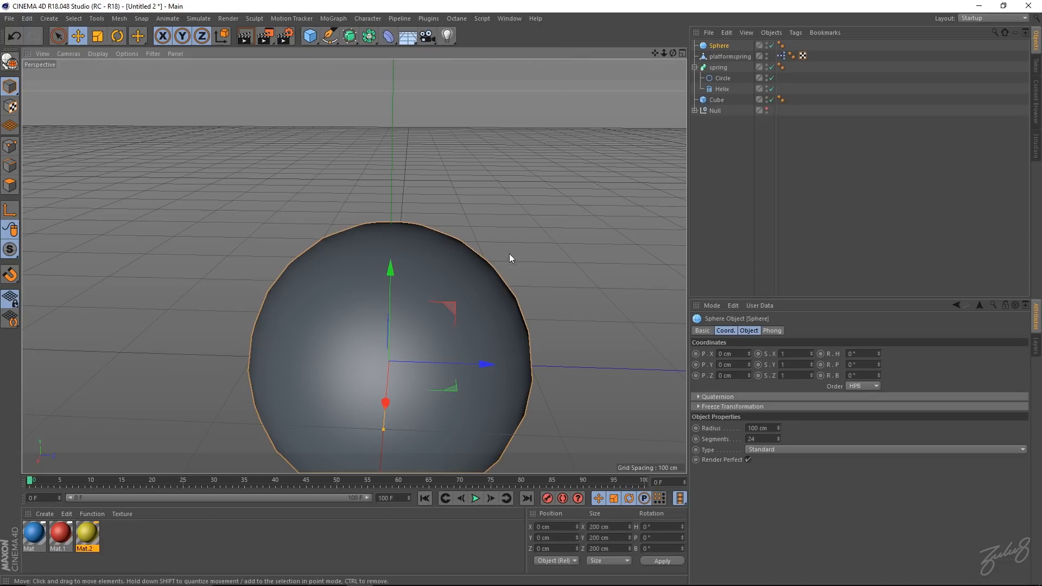
key("t")
left_click_drag(628, 263, 405, 133)
key("e")
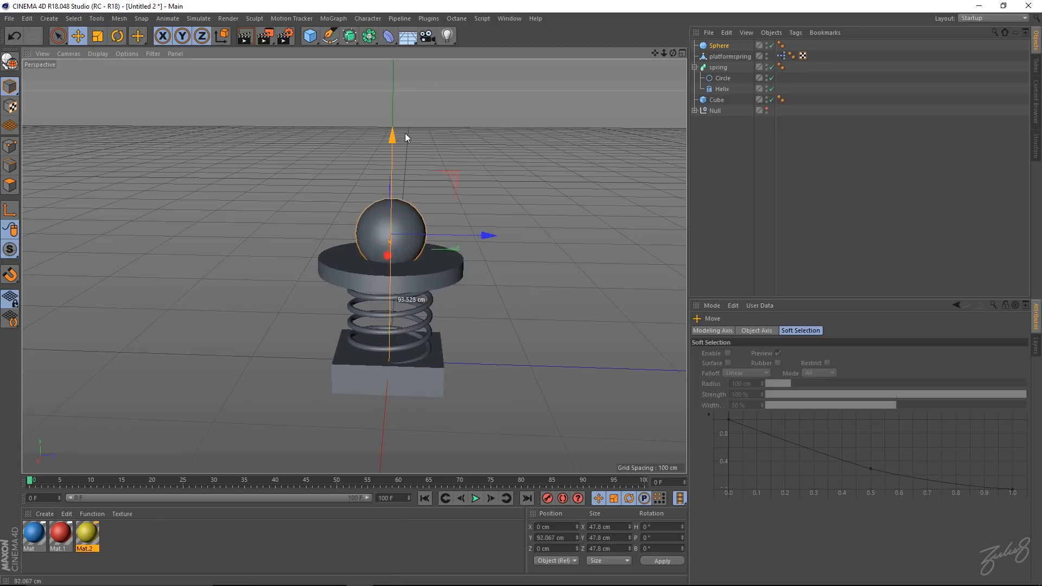
mouse_move(405, 168)
left_mouse_down("alt")
mouse_move(406, 150)
mouse_move(402, 187)
left_mouse_up("alt")
right_click_drag(377, 219, 524, 214, "alt")
- Set the sphere's type to Icosahedron with 50 segments
left_click(721, 47)
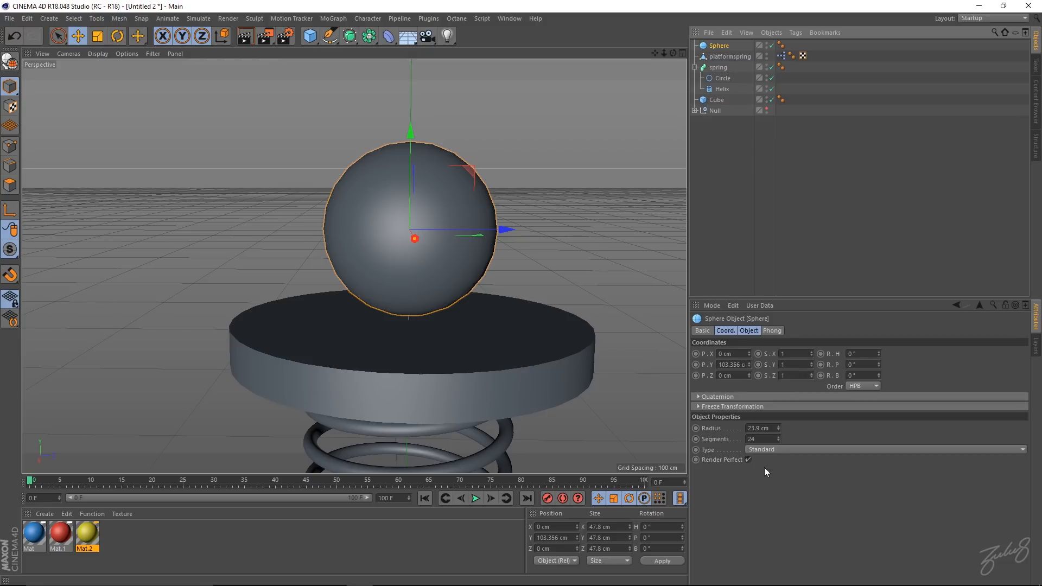
left_click(770, 449)
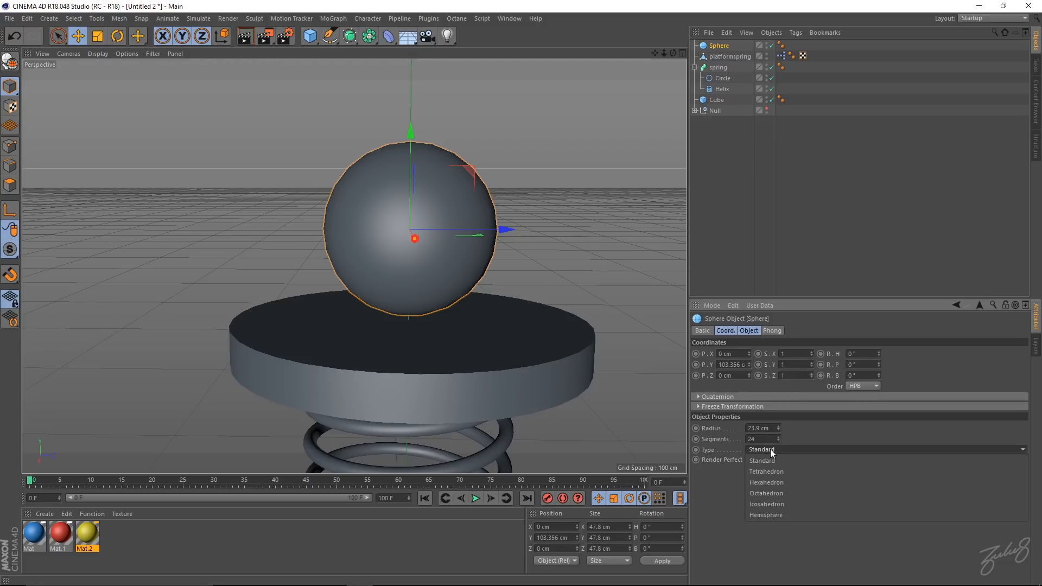
left_click(771, 505)
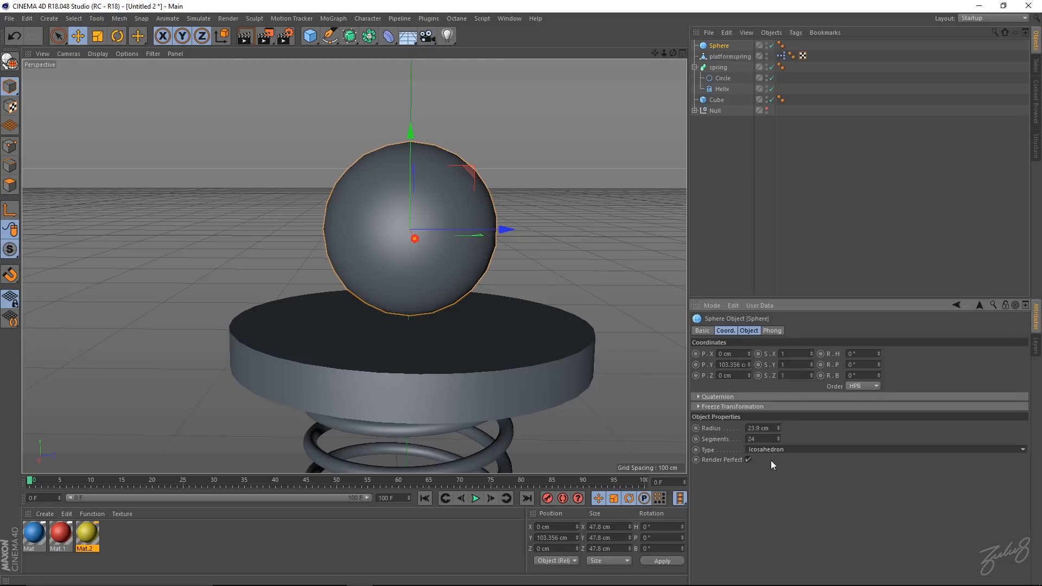
left_click(770, 440)
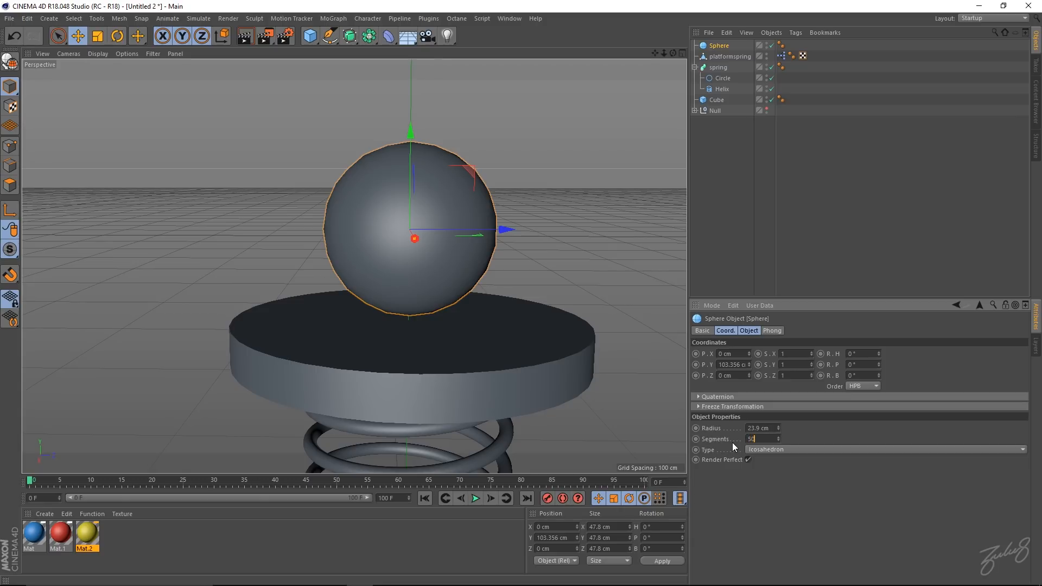
key("Return")
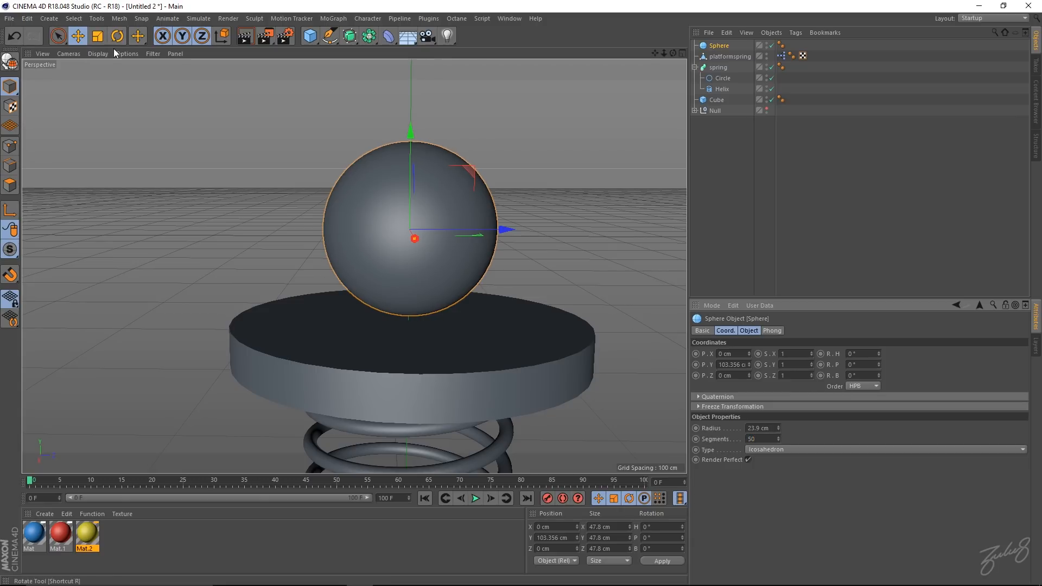
- Lower the sphere to about Y 101.4 cm so it rests on the platform
left_click_drag(408, 203, 467, 240, "alt")
right_click_drag(430, 251, 483, 252, "alt")
left_click_drag(442, 290, 490, 271, "alt")
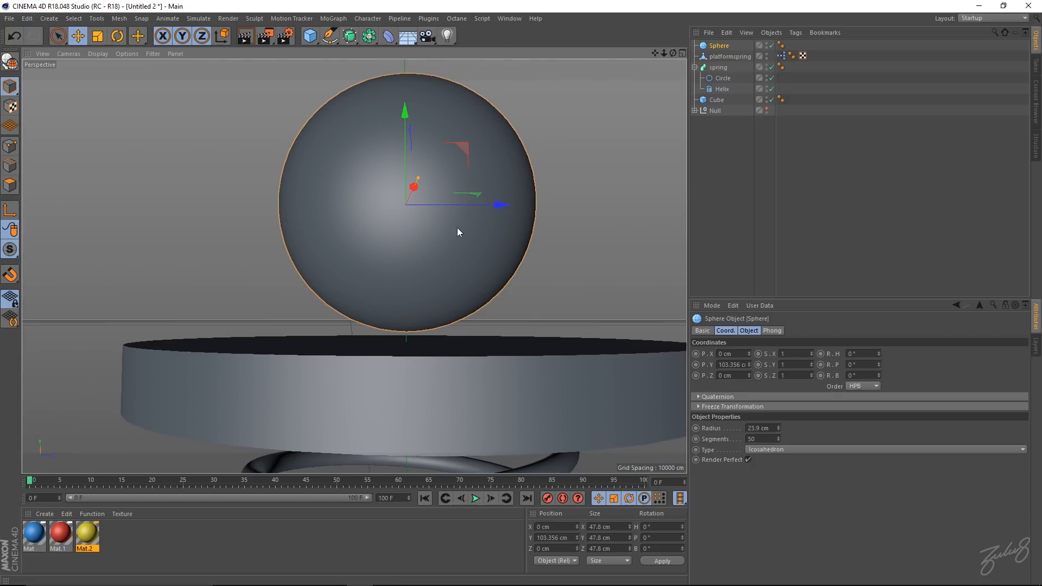
left_click_drag(404, 113, 404, 127)
right_click_drag(509, 321, 342, 324, "alt")
middle_click_drag(552, 348, 486, 267, "alt")
left_click_drag(437, 268, 377, 294, "alt")
left_click_drag(354, 266, 443, 272, "alt")
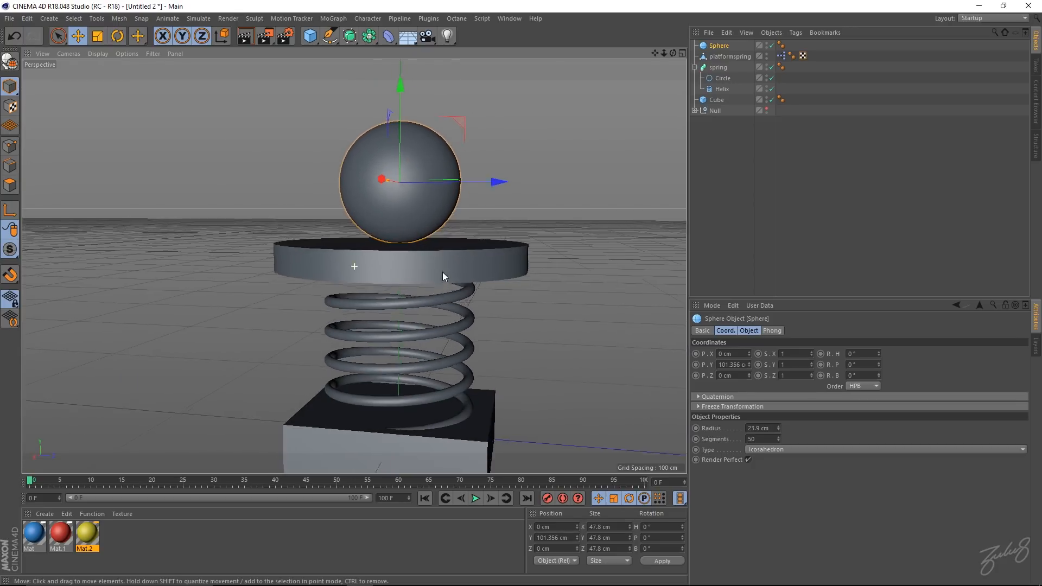
middle_click_drag(443, 273, 422, 294, "alt")
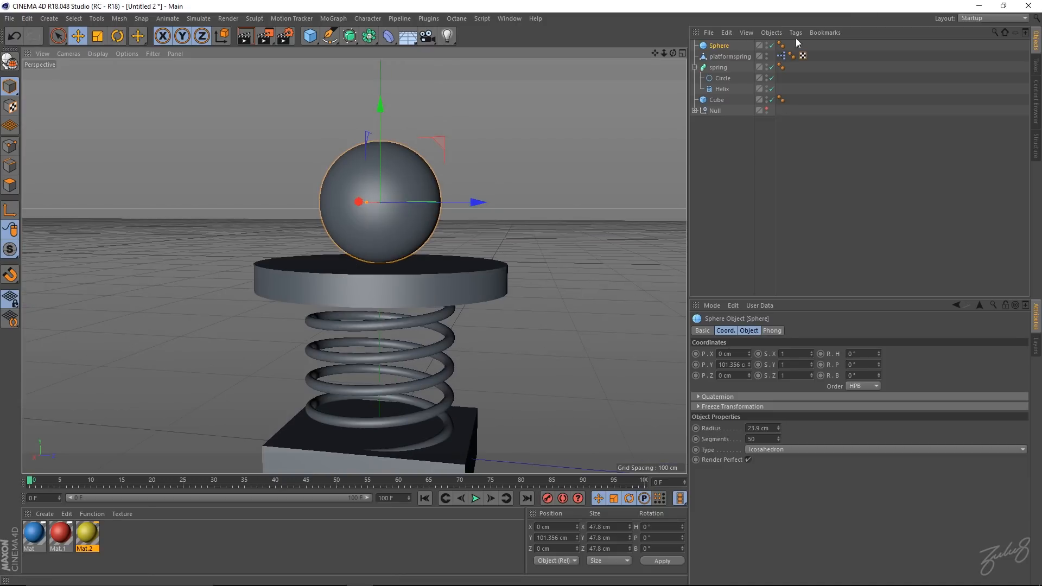
- Make the sphere editable and give it a Rigid Body simulation tag
key("c")
right_click(718, 45)
mouse_move(773, 55)
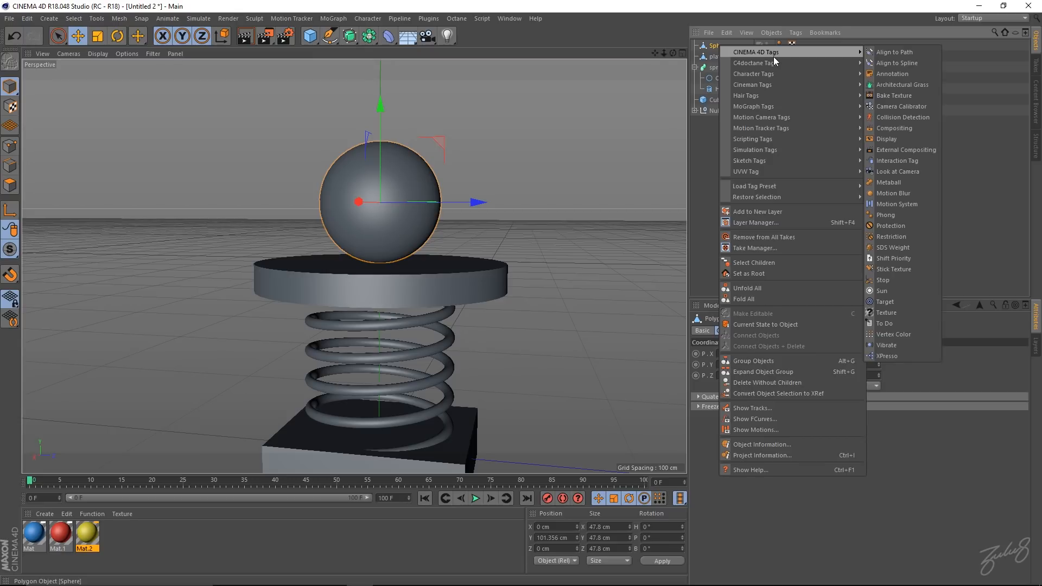
mouse_move(771, 151)
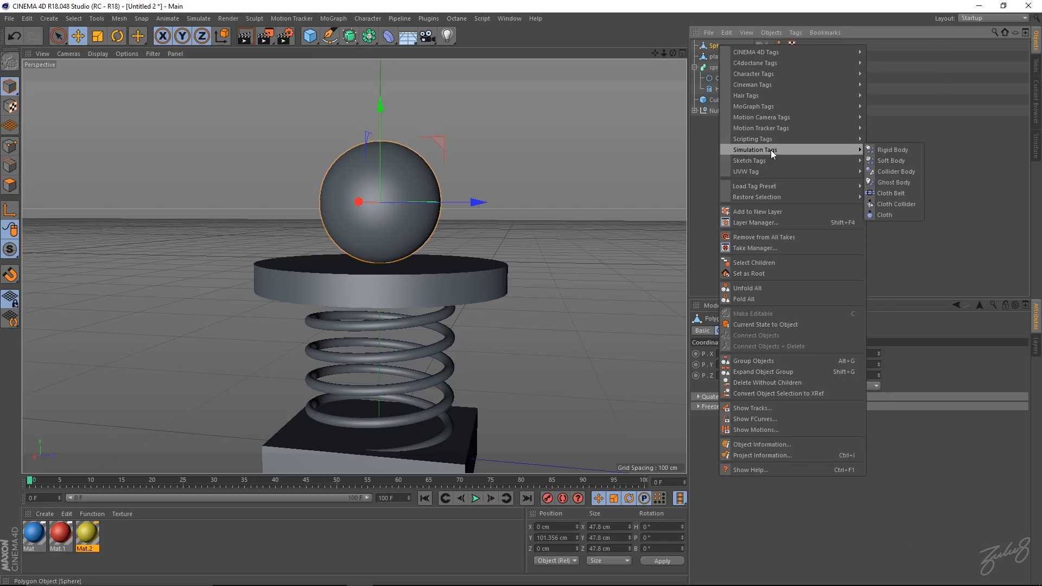
left_click(884, 150)
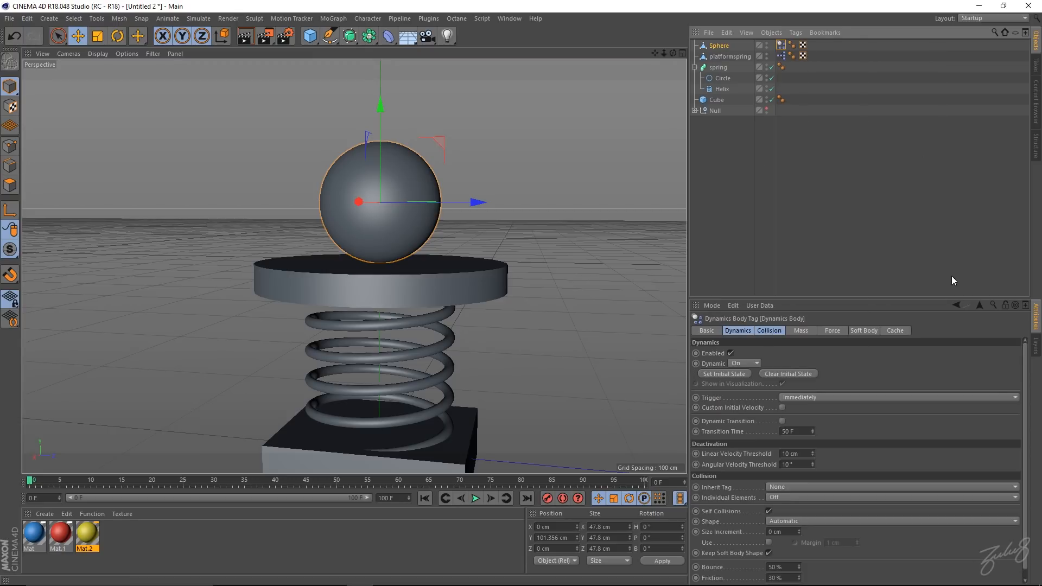
scroll(1025, 364, "down", 1)
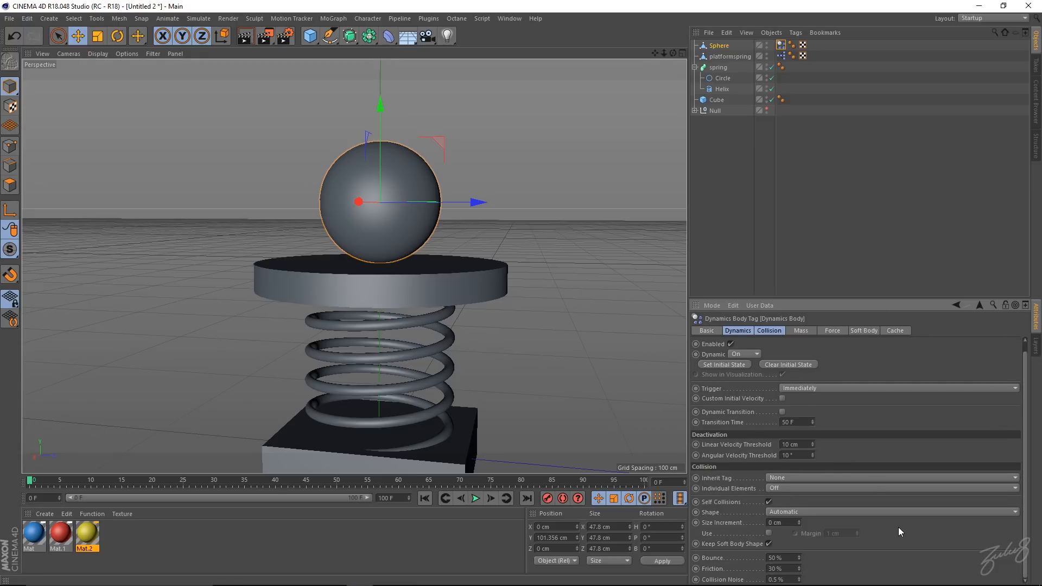
- Add a Collider Body simulation tag to the platformspring object
left_click(733, 59)
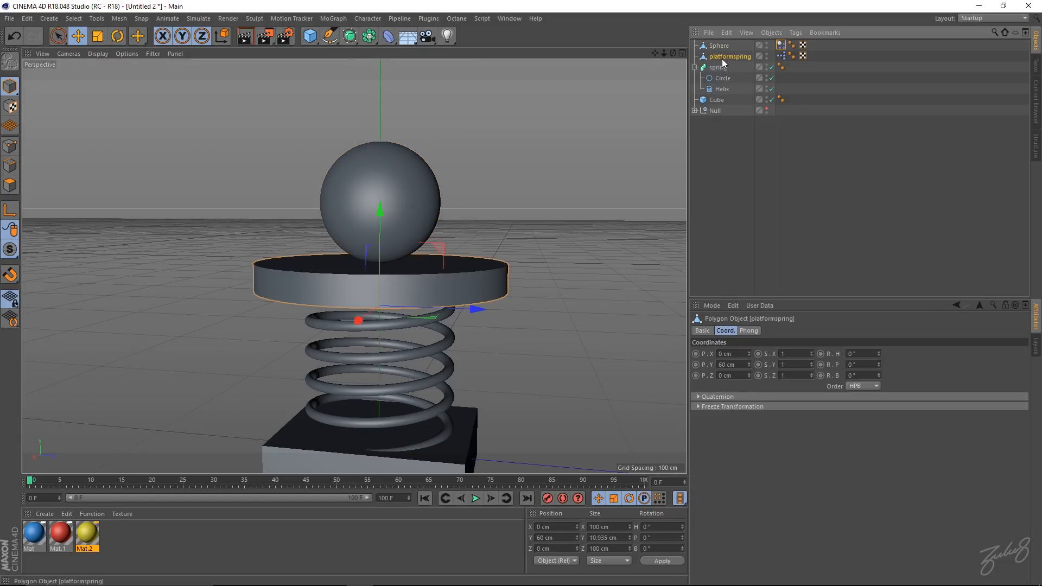
right_click(725, 57)
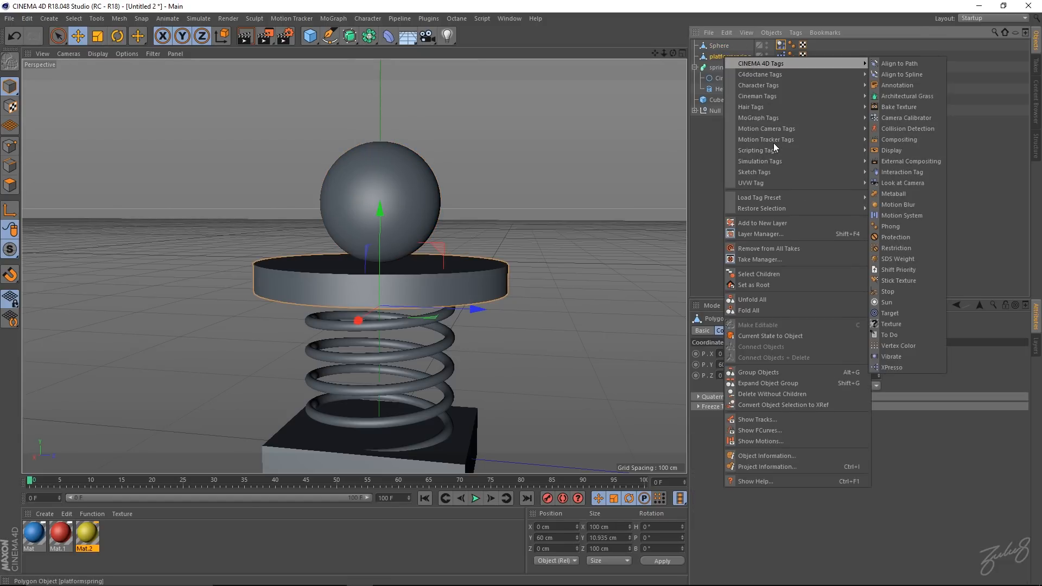
mouse_move(774, 162)
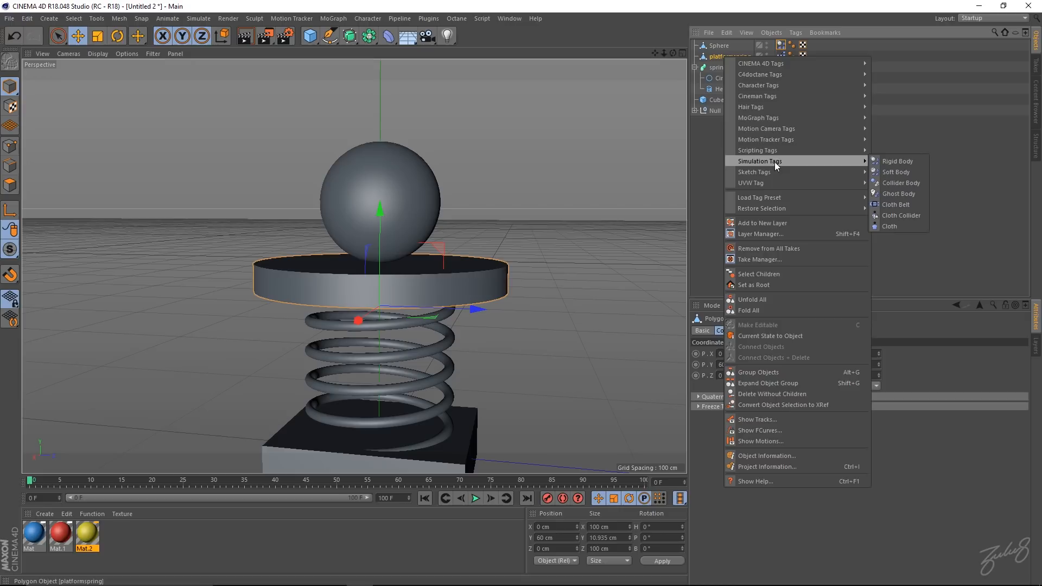
left_click(894, 188)
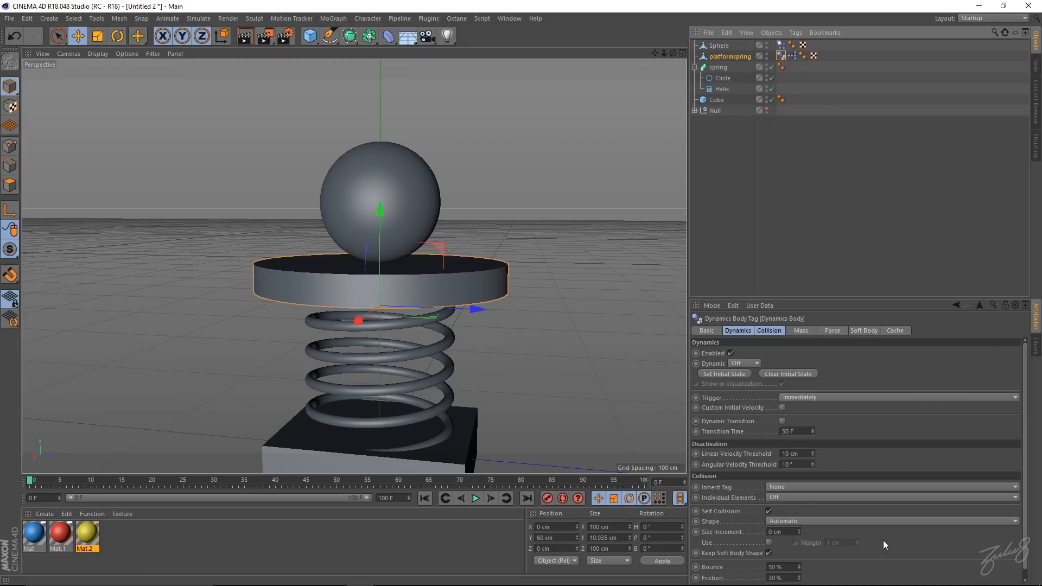
- Review the platform's collider settings and play the simulation to test how the sphere reacts to the moving platform
scroll(884, 540, "down", 1)
scroll(870, 558, "up", 1)
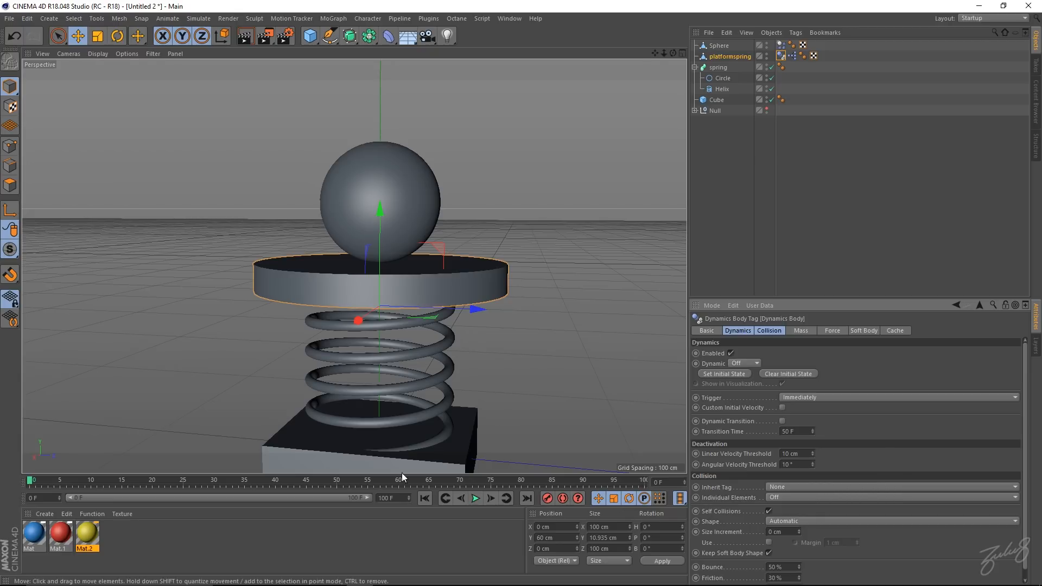
left_click(475, 498)
left_click(476, 500)
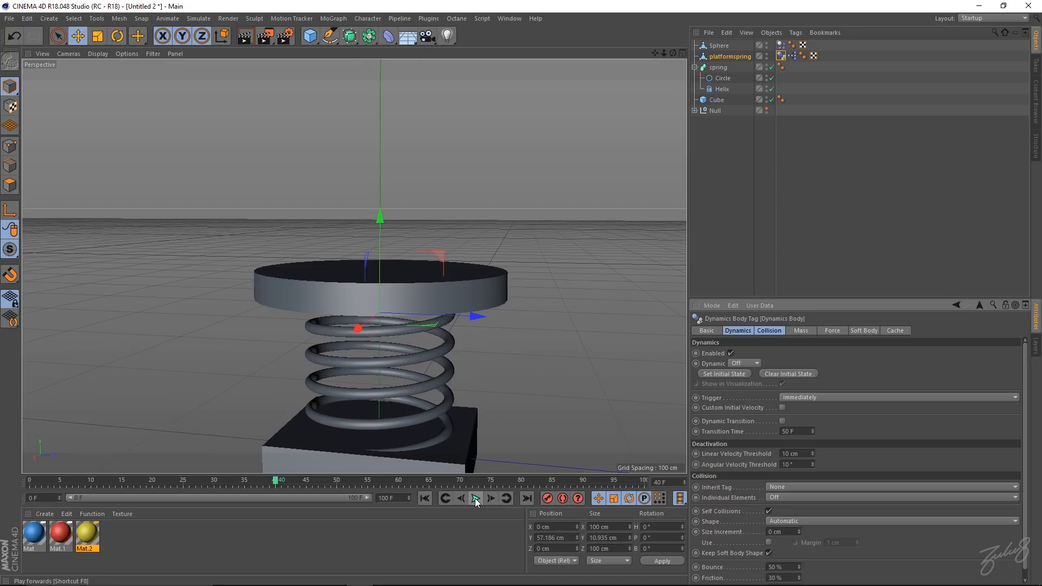
- Replay the simulation from the first frame with the whole spring and ball in view to check the bounce
right_click_drag(493, 260, 90, 239, "alt")
middle_click_drag(436, 272, 432, 277, "alt")
left_click(424, 498)
left_click(476, 498)
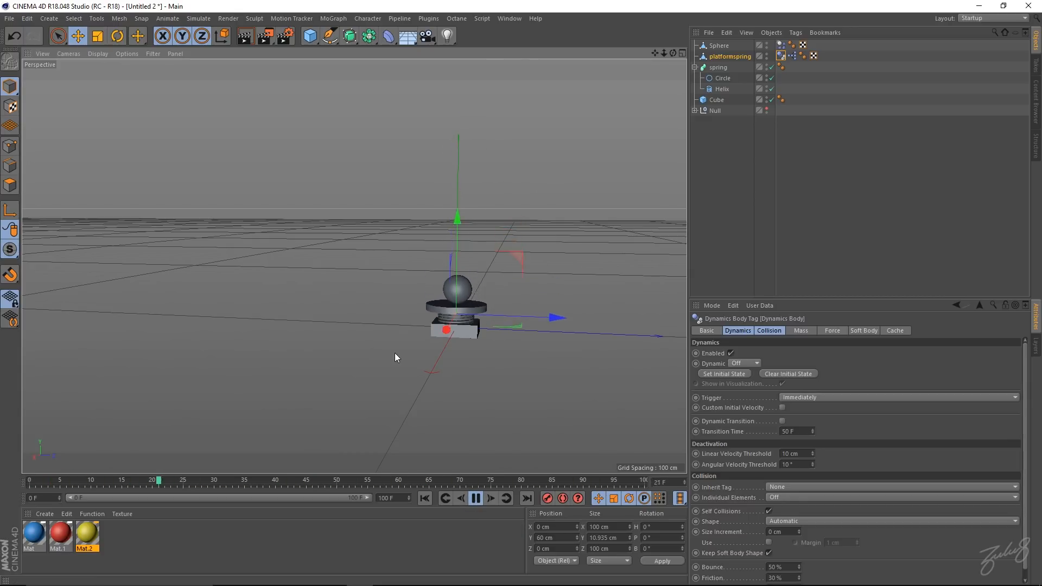
left_click(477, 498)
- Extend the animation length to 150 frames, play it, and return to the first frame
mouse_move(435, 564)
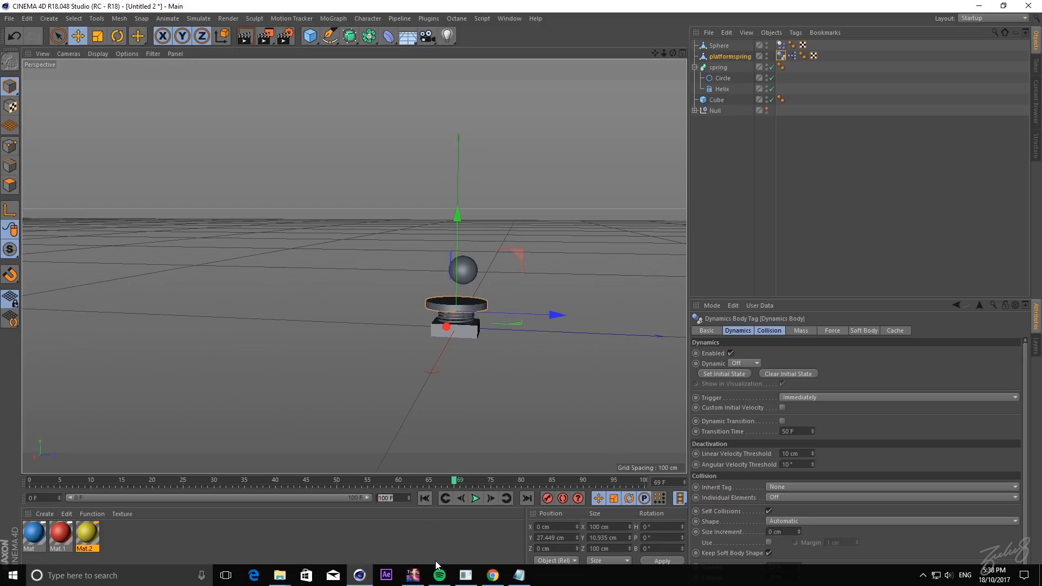
type("150")
key("Return")
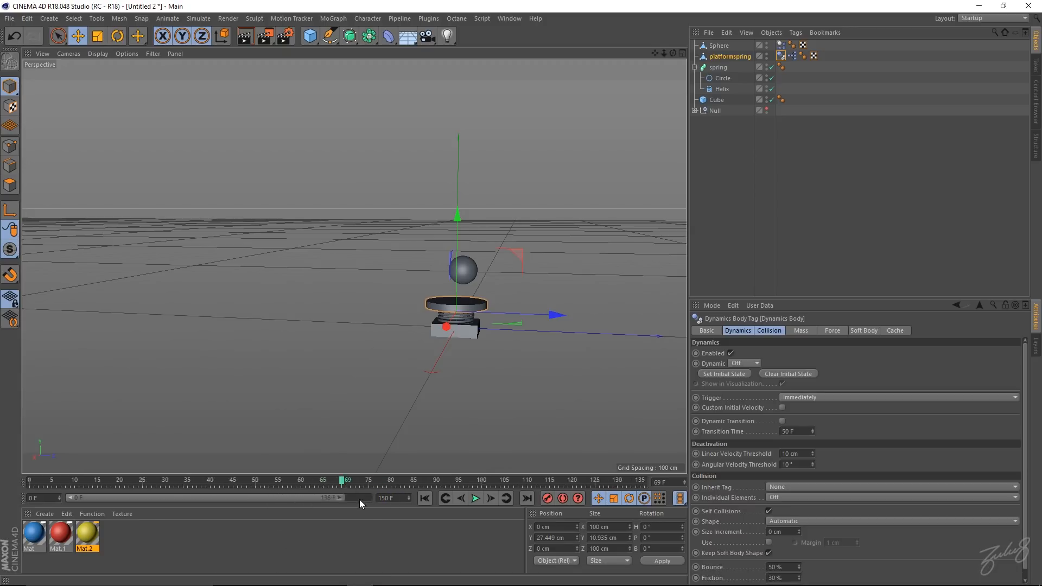
left_click(475, 500)
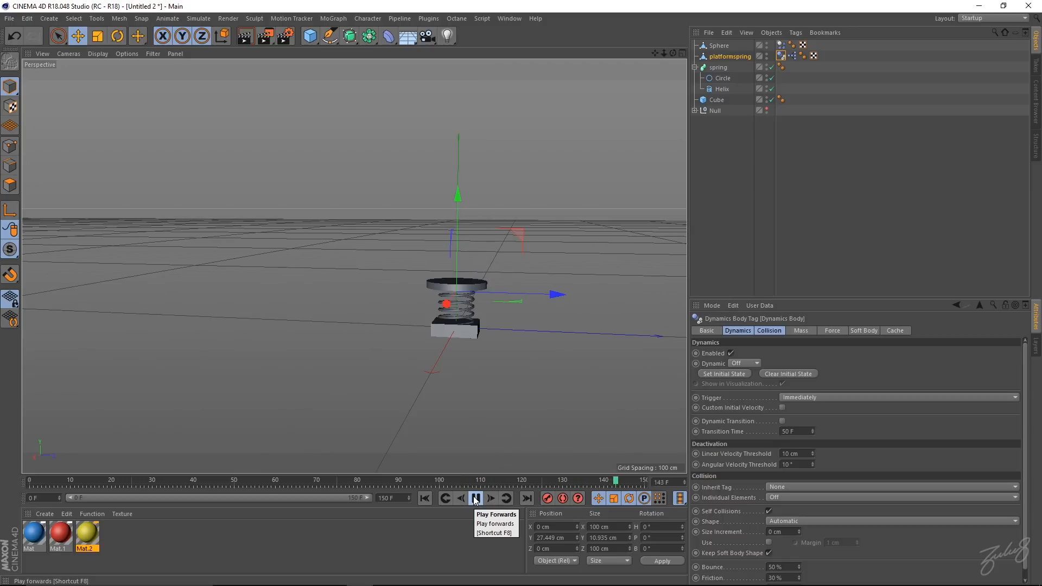
left_click(426, 498)
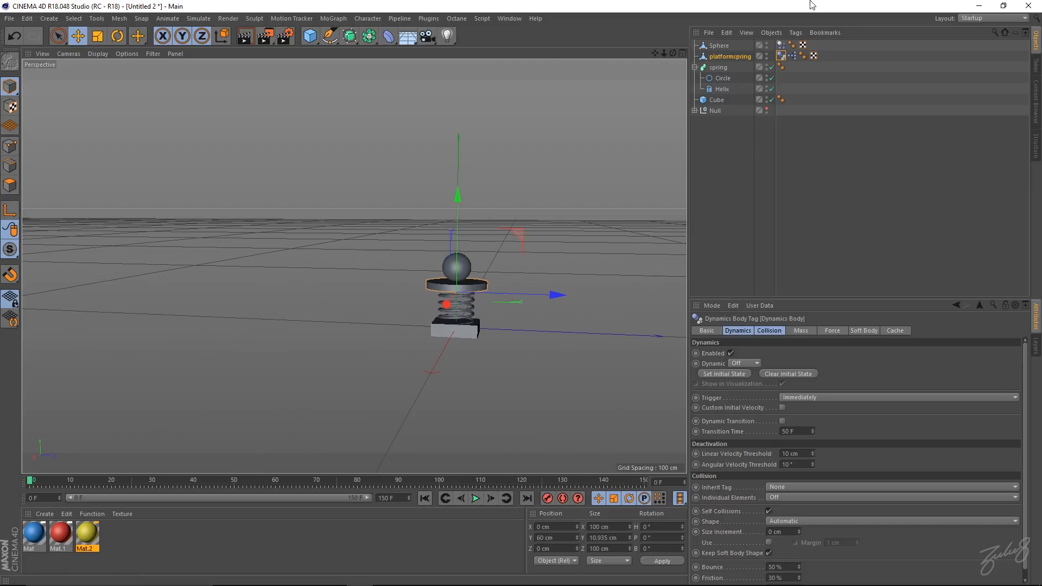
- Set the Helix height track's after-repetitions to 2 in the F-Curve timeline and play the animation
left_click(722, 88)
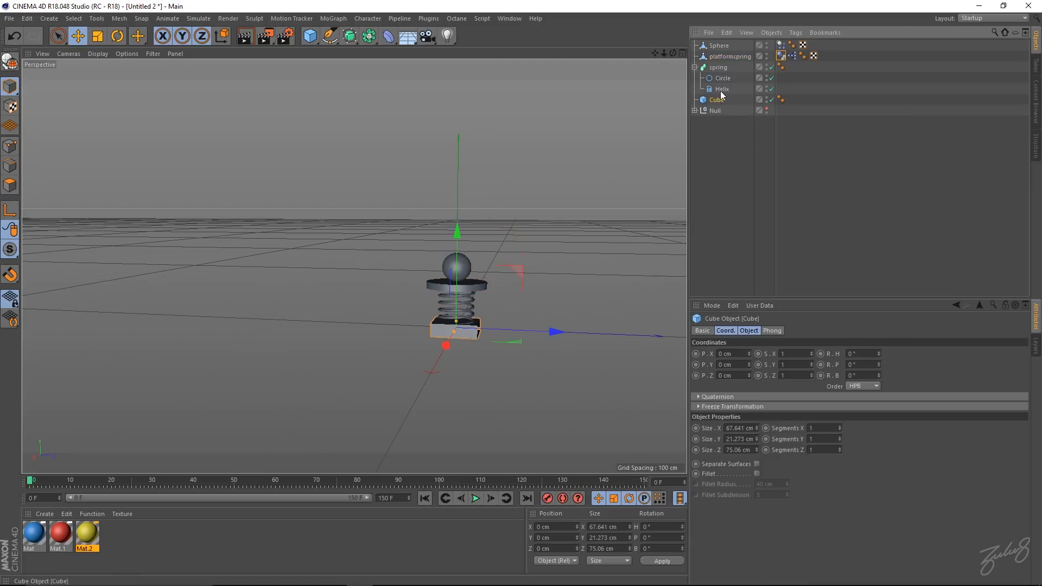
left_click(512, 20)
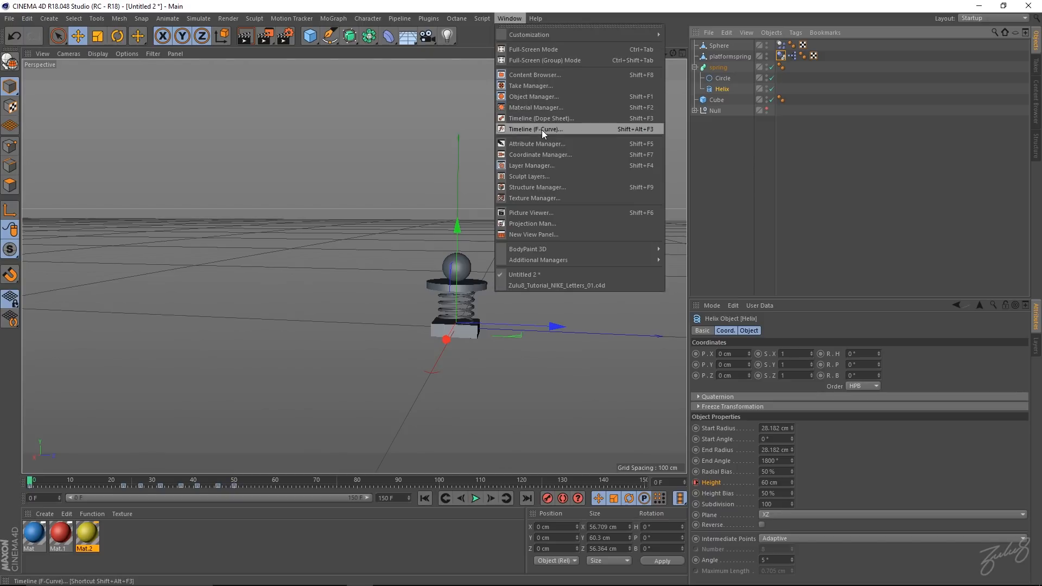
left_click(542, 129)
left_click_drag(715, 76, 396, 70)
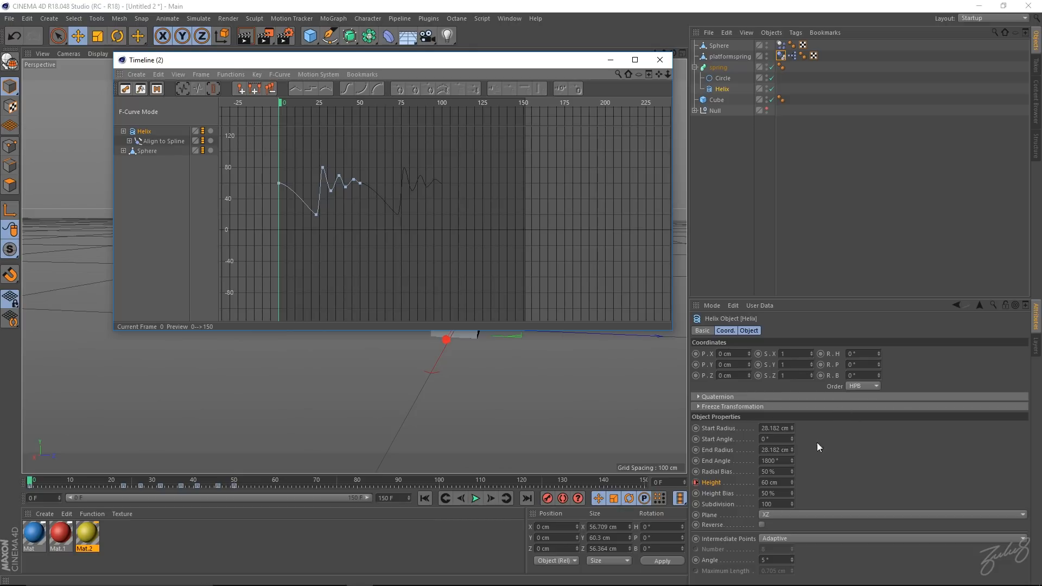
left_click(144, 135)
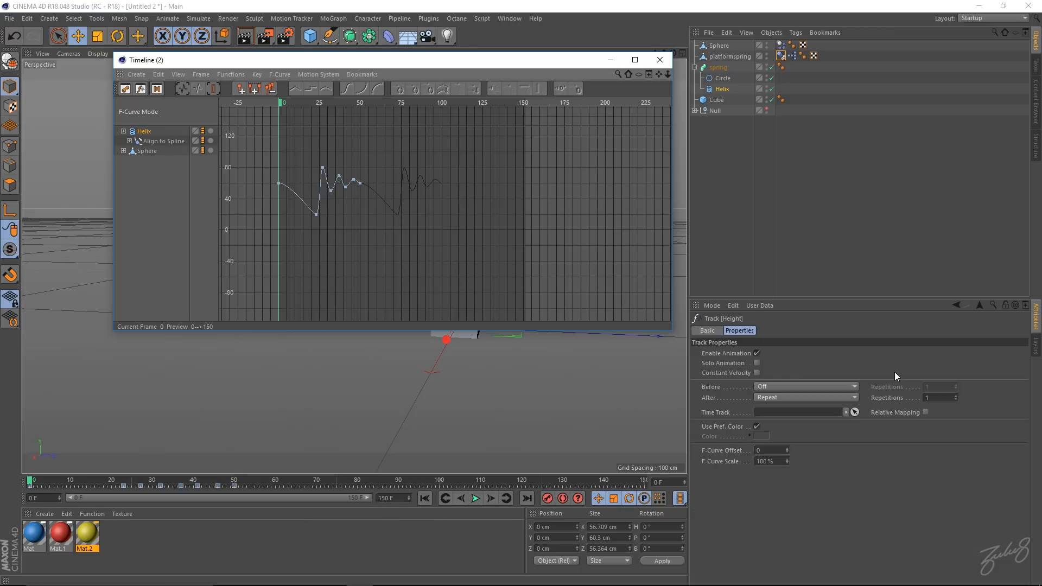
left_click(956, 397)
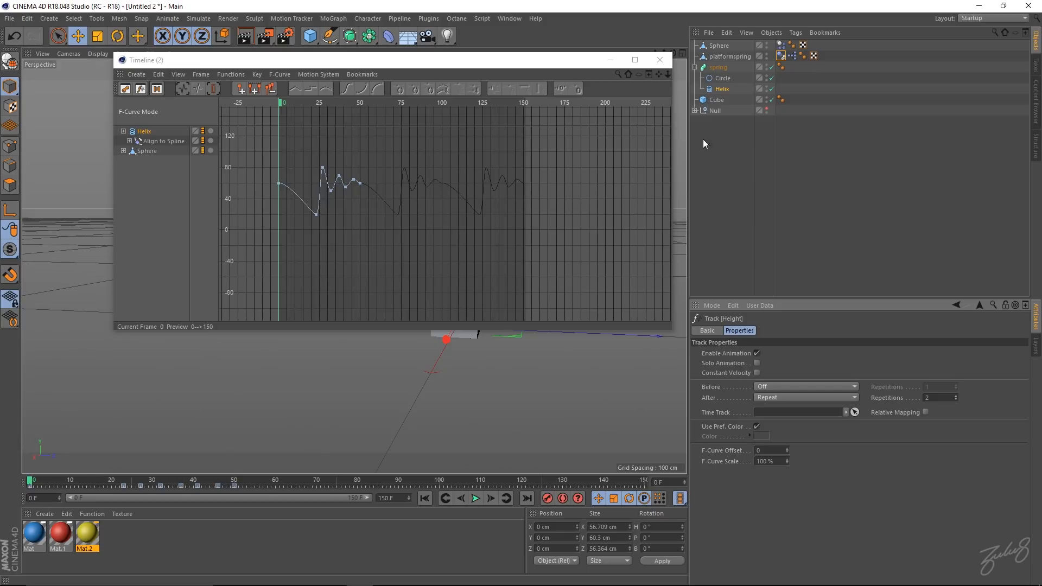
left_click(666, 63)
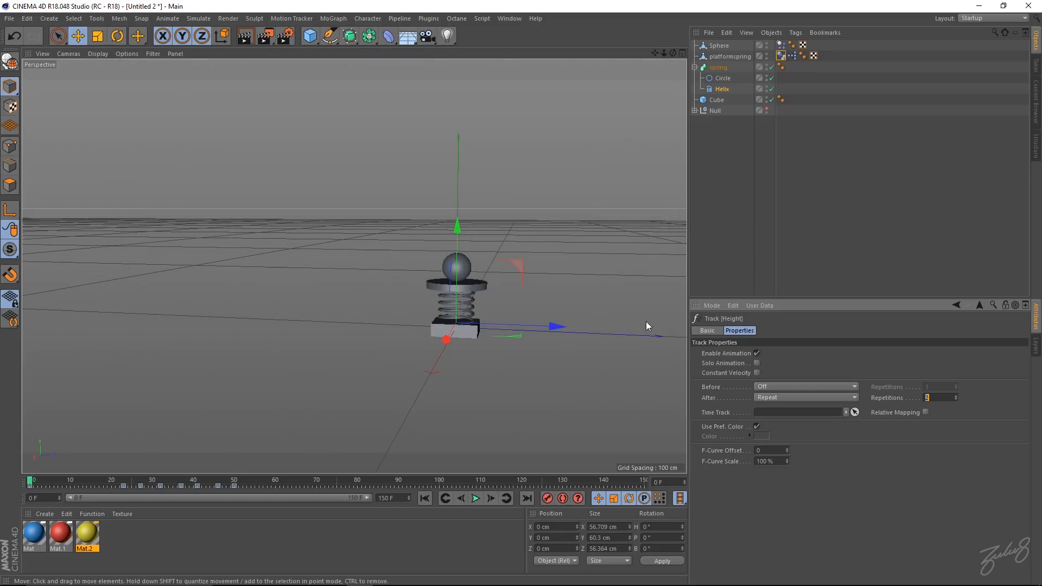
left_click(474, 498)
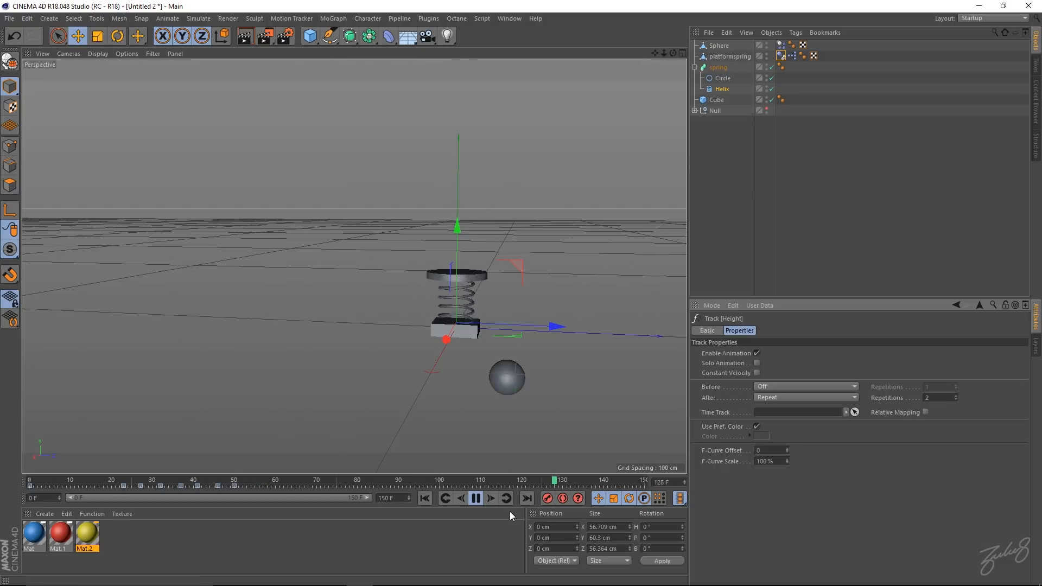
left_click(474, 499)
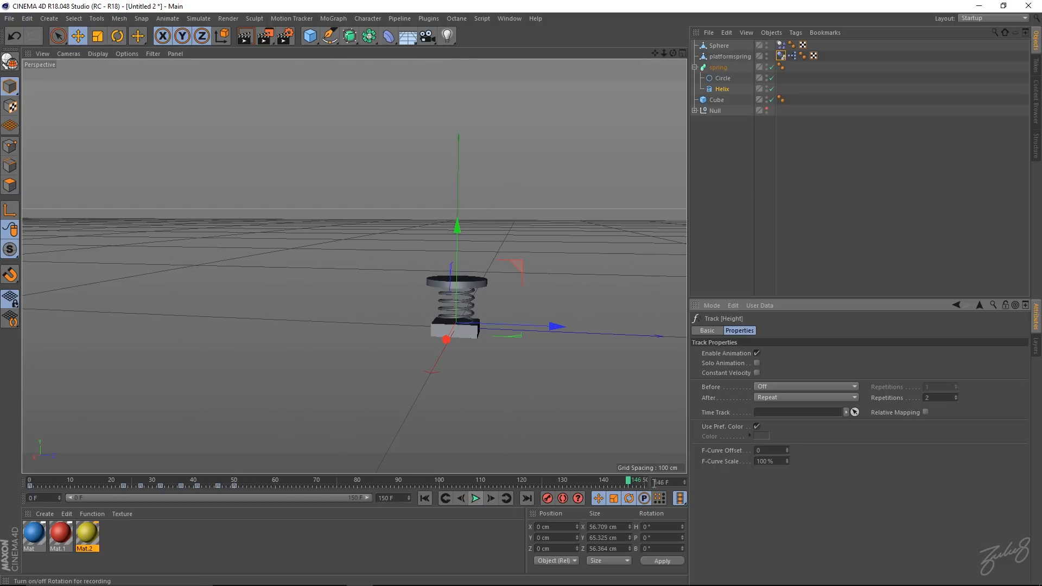
- Add a cube at the spring's centre and scale it uniformly to about 50.2 cm per side
left_click(314, 43)
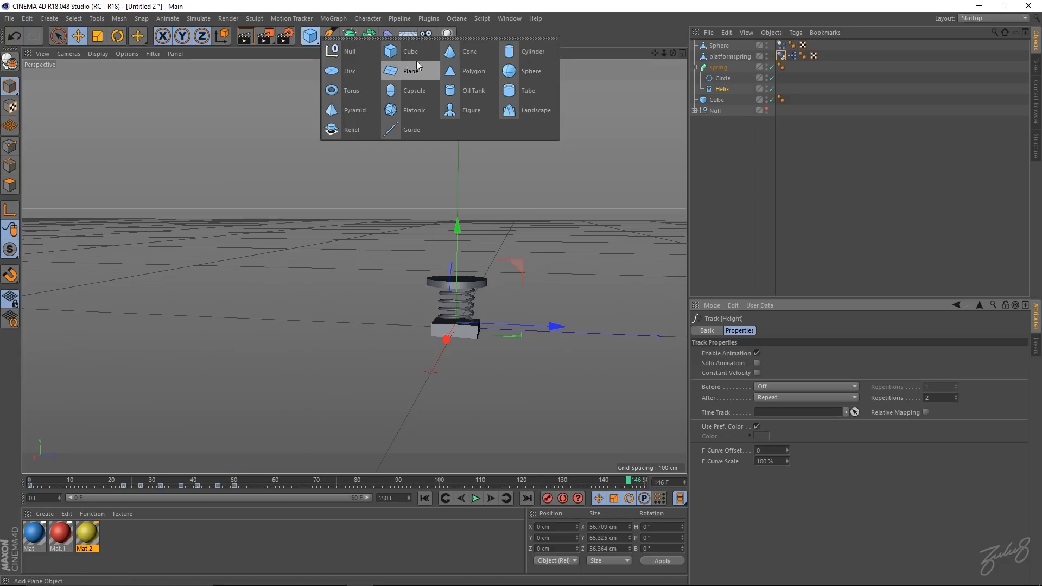
left_click(415, 60)
left_click_drag(472, 271, 420, 296, "alt")
left_click(424, 498)
middle_click(581, 337)
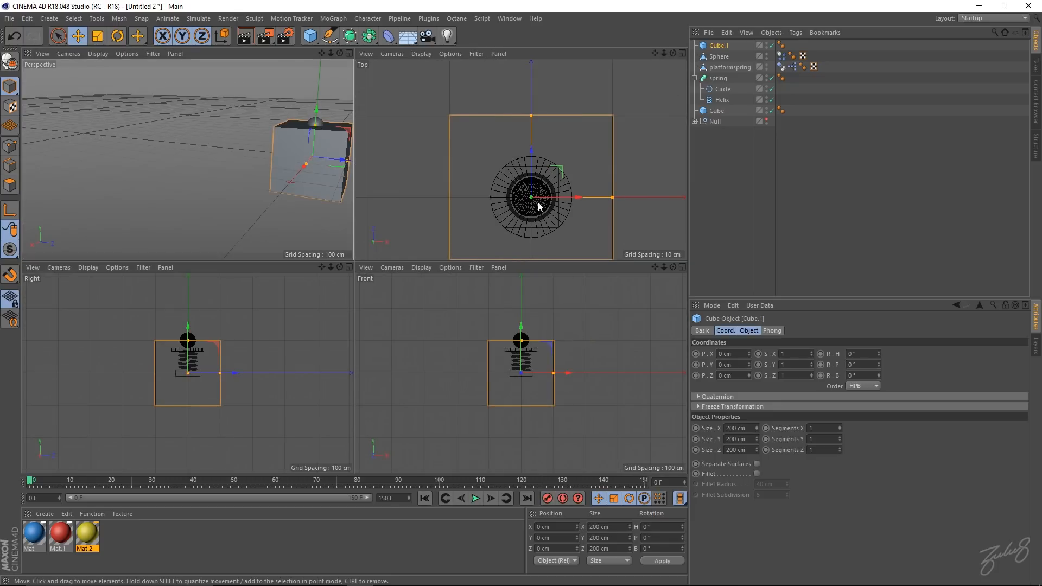
scroll(524, 216, "up", 2)
left_click_drag(644, 190, 564, 190)
key("ctrl+z")
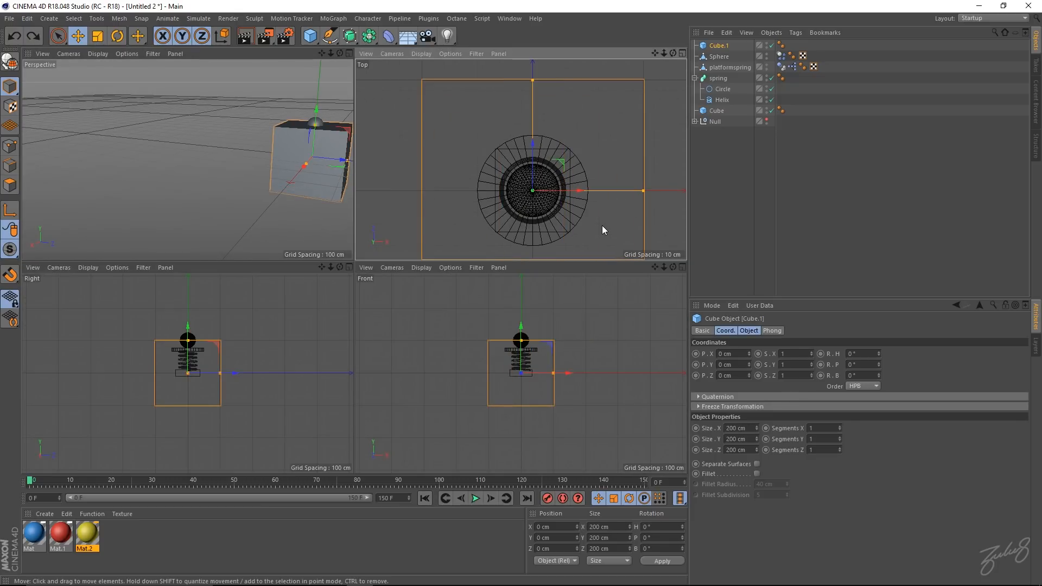
key("t")
scroll(597, 208, "up", 3)
left_click_drag(592, 209, 321, 196)
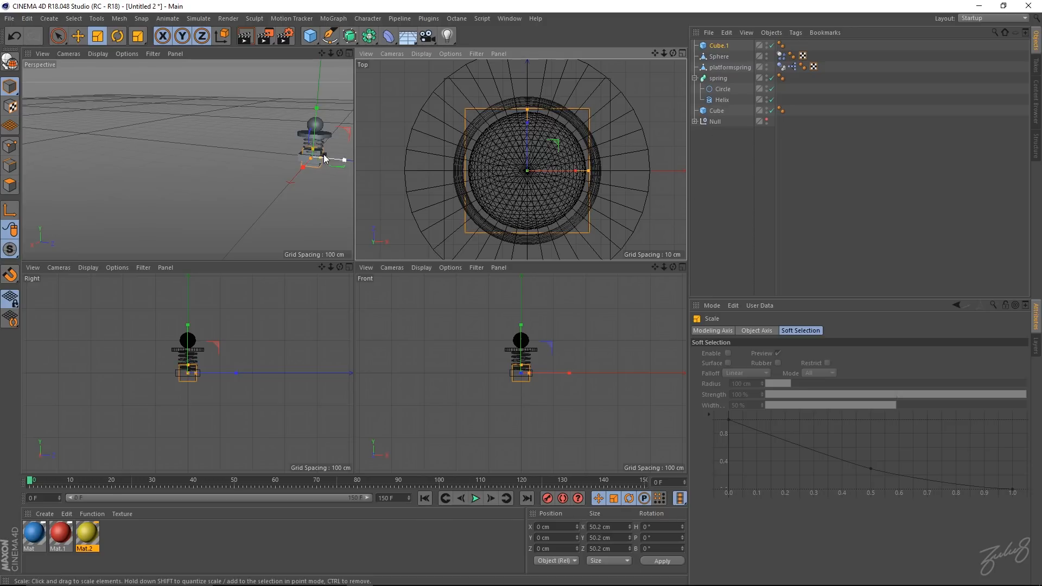
- Stretch the new cube's height to about 478.9 cm and raise it to about Y 236.9 cm as a tall shaft around the ball
left_click(291, 165)
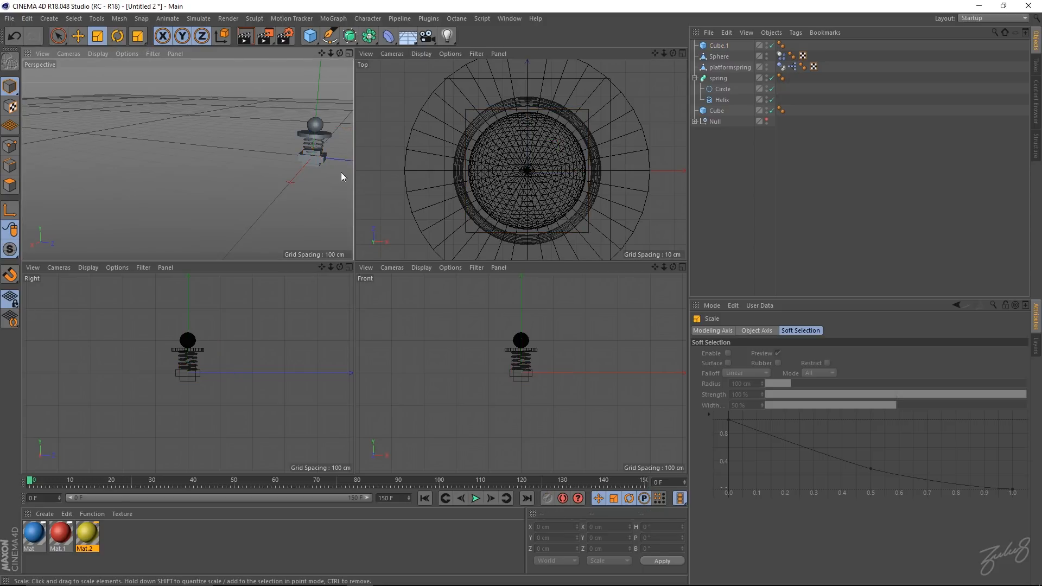
middle_click(341, 172)
key("e")
middle_click_drag(603, 188, 403, 203, "alt")
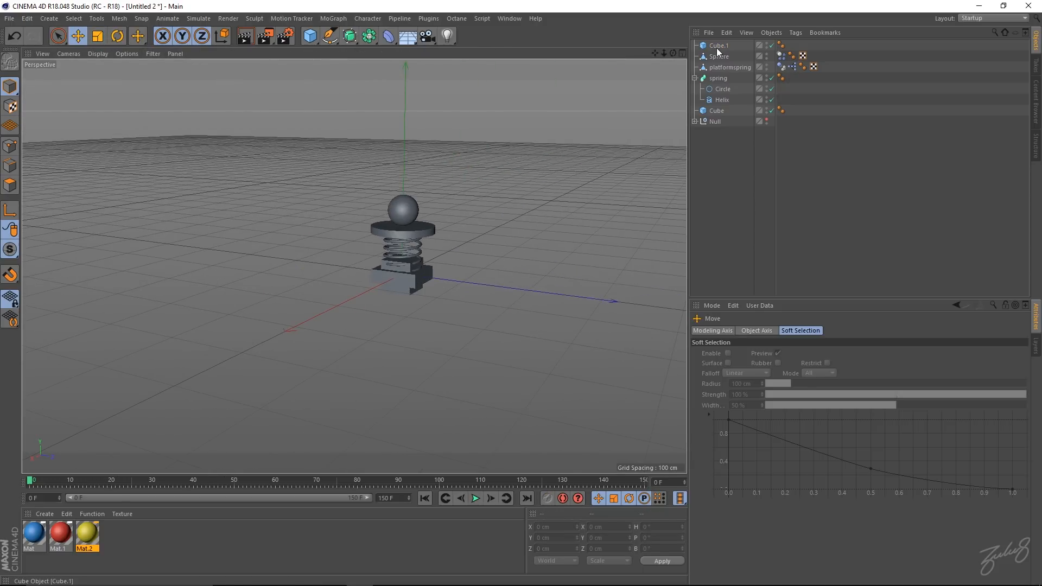
left_click(717, 47)
left_click_drag(435, 179, 402, 132, "alt")
left_click_drag(383, 194, 402, 59)
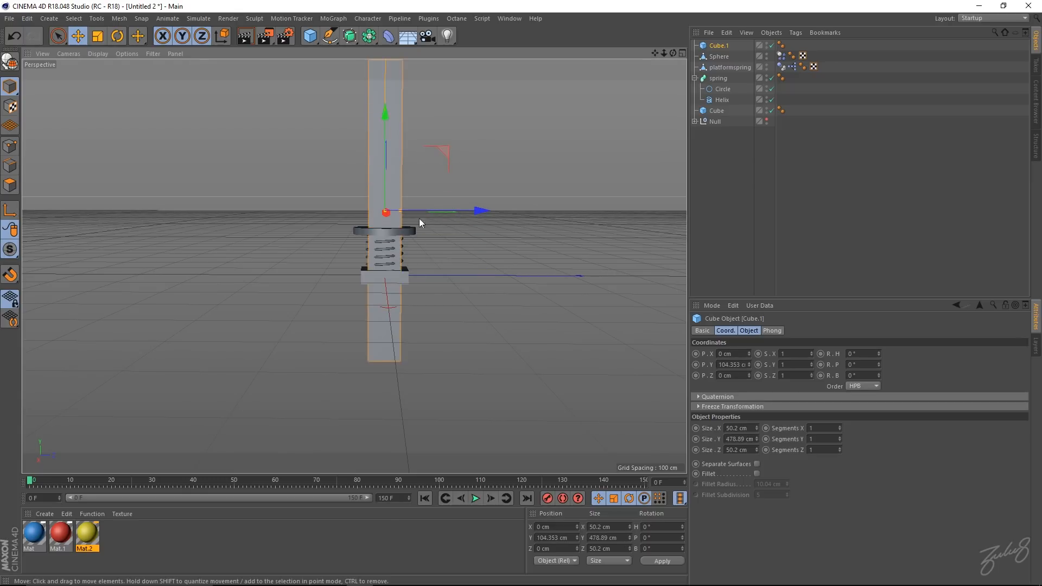
middle_click_drag(419, 226, 435, 327, "alt")
left_click_drag(394, 245, 412, 162)
mouse_move(525, 227)
left_mouse_down("alt")
mouse_move(439, 225)
mouse_move(507, 226)
left_mouse_up("alt")
- Make the tall cube editable and give it a Collider Body simulation tag
left_click(717, 47)
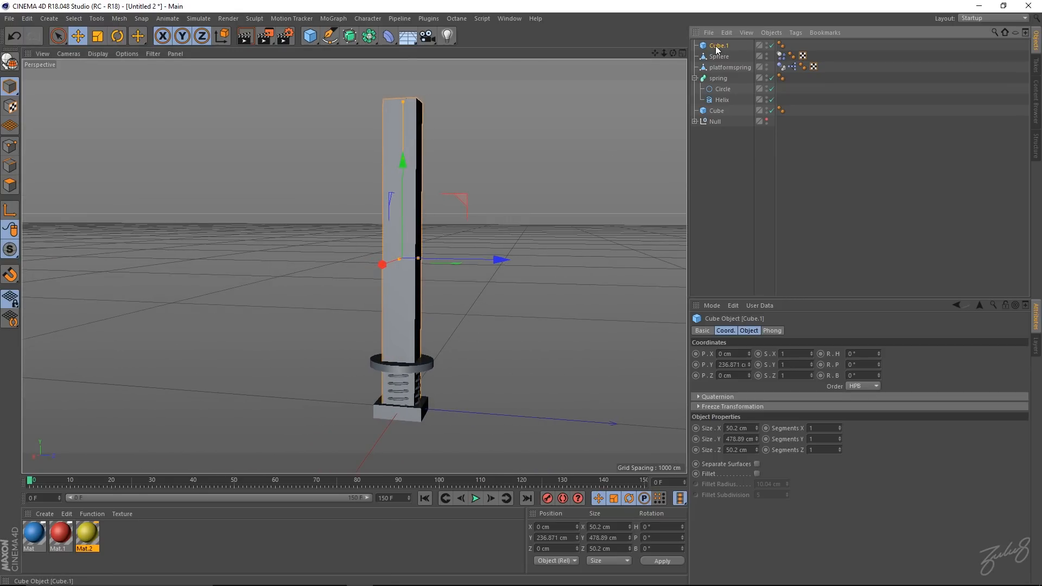
key("c")
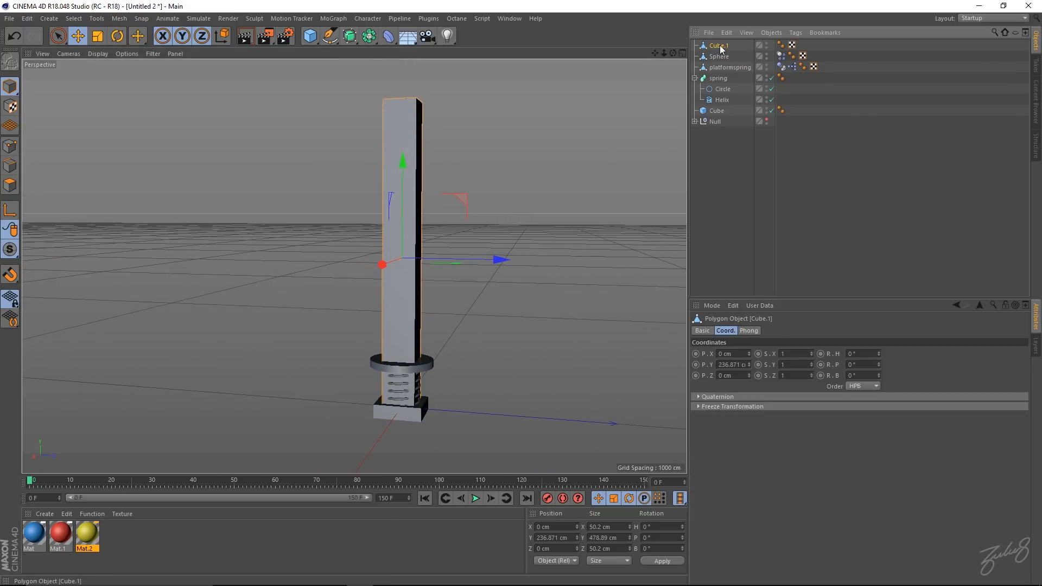
right_click(720, 49)
mouse_move(773, 153)
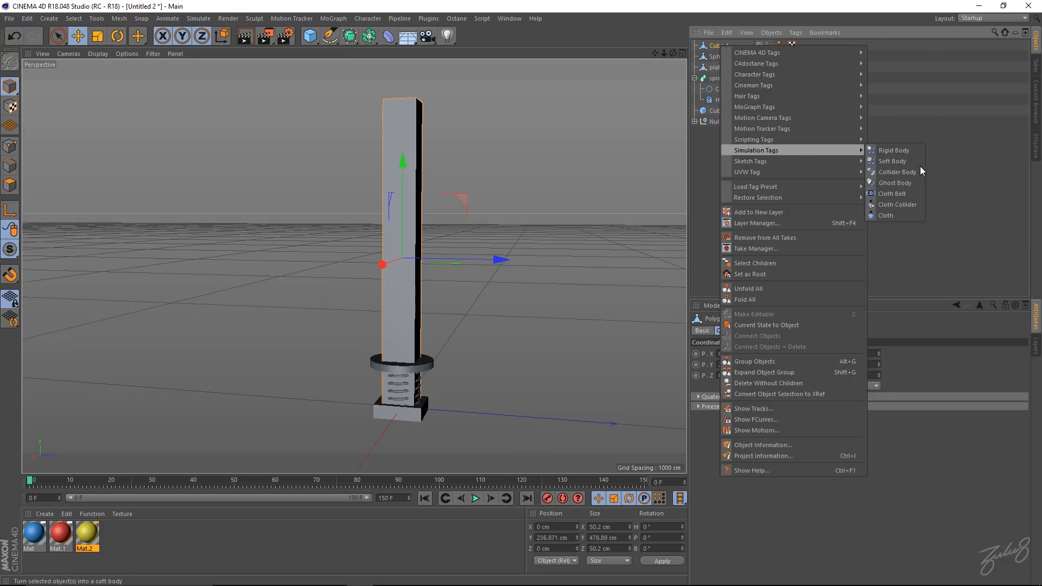
left_click(890, 173)
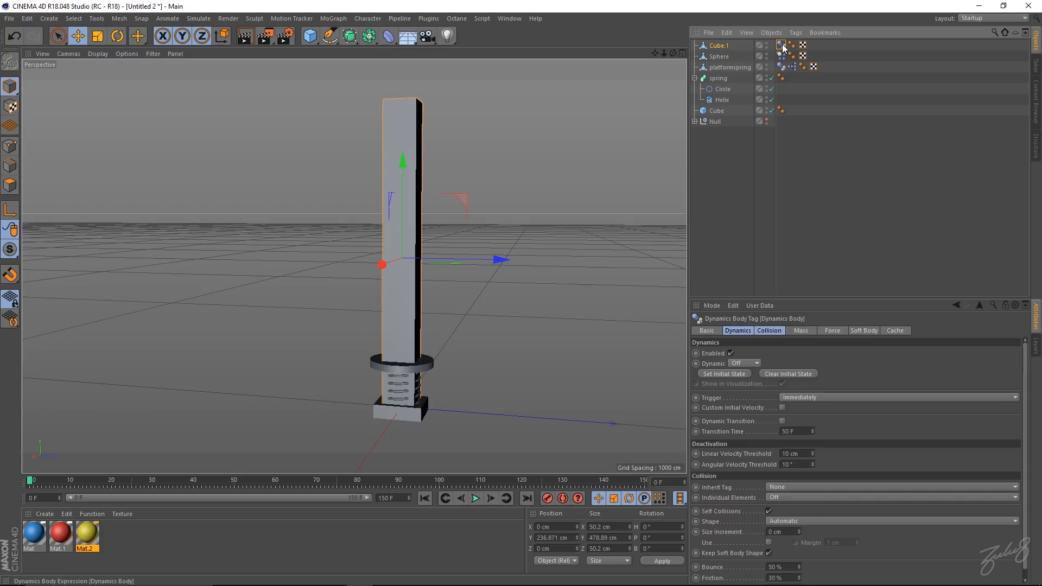
- Set the tall cube's collision shape to Static Mesh and hide the cube in the viewport
left_click(799, 520)
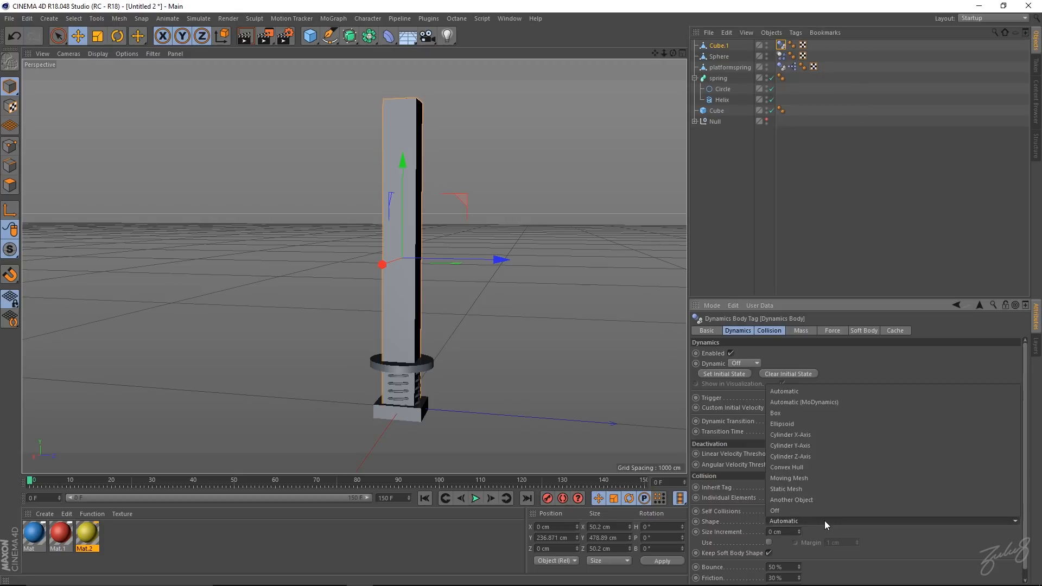
left_click(818, 489)
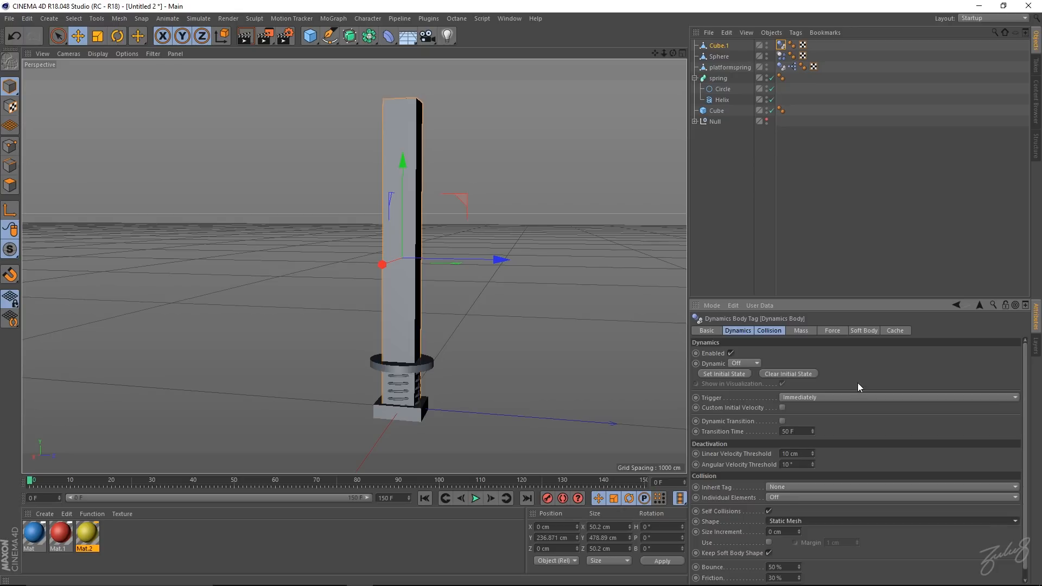
left_click(766, 47)
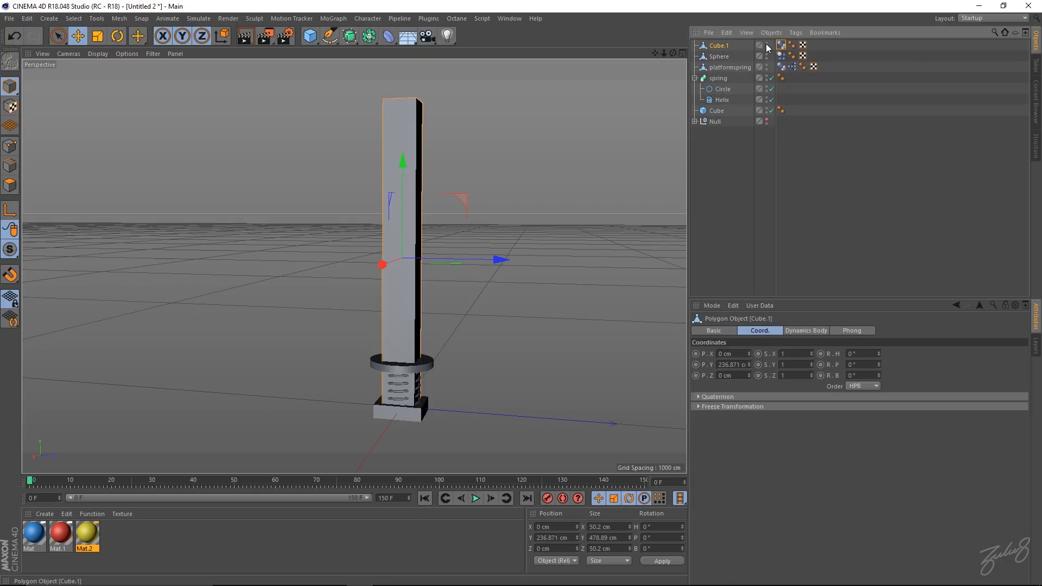
left_click(768, 45)
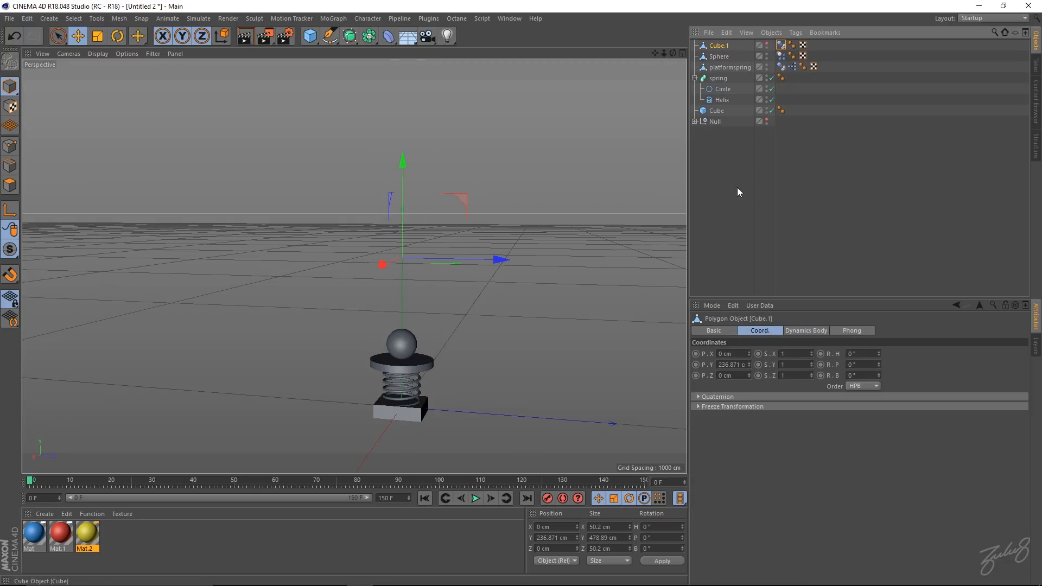
- Play the simulation to test the ball's motion inside the hidden collider, and return to the first frame
left_click(476, 499)
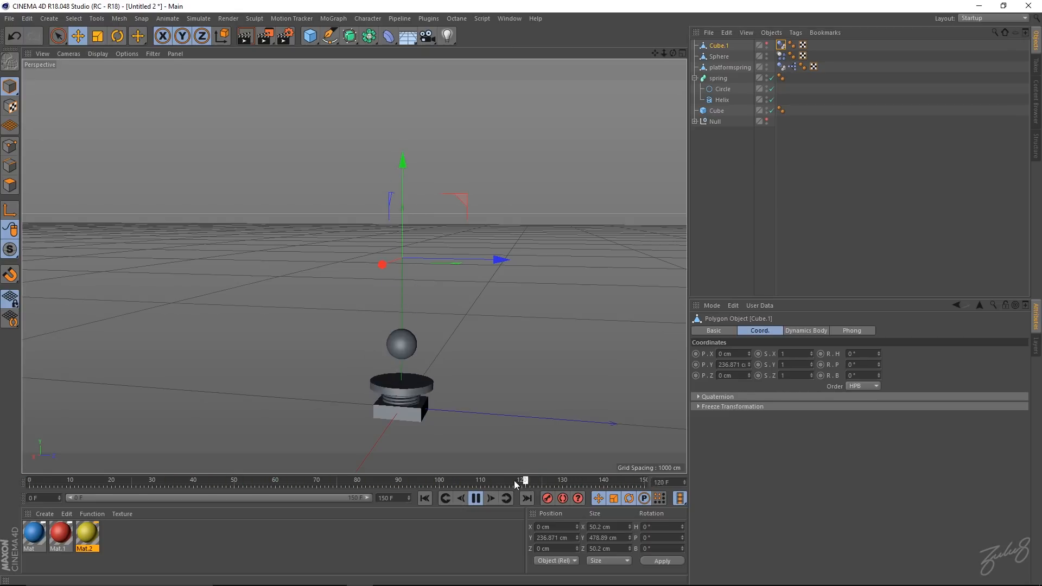
left_click(424, 498)
left_click(476, 498)
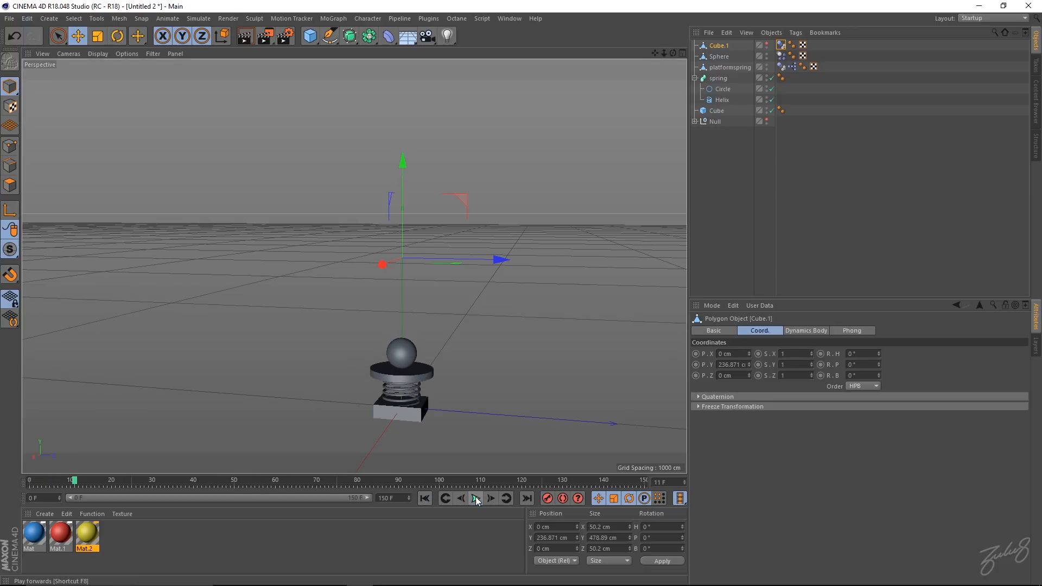
left_click(424, 498)
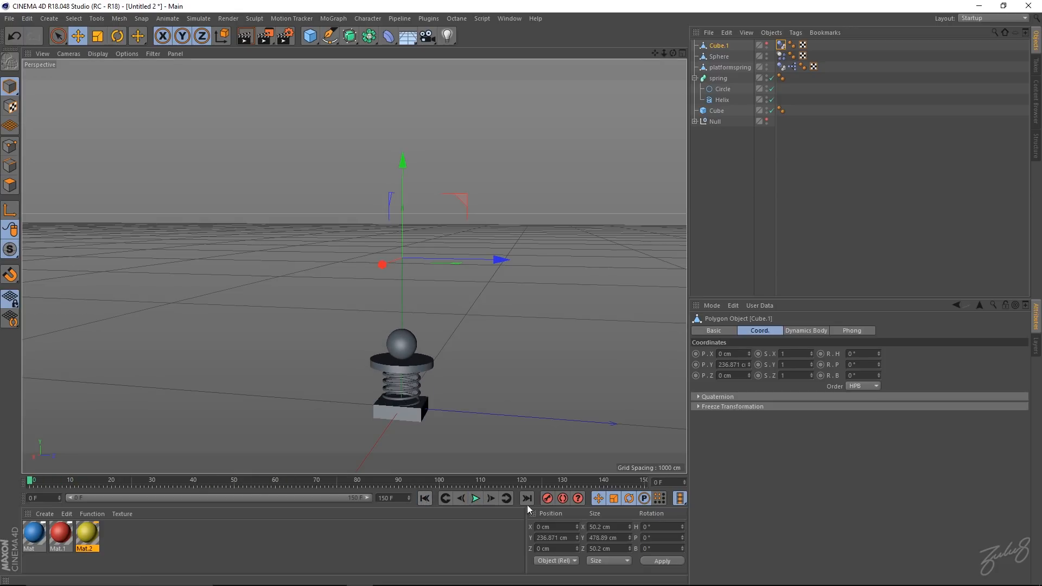
- Unhide the Null holding the Z-shaped scene and group Cube.1, Sphere and platformspring under a new null
left_click(735, 134)
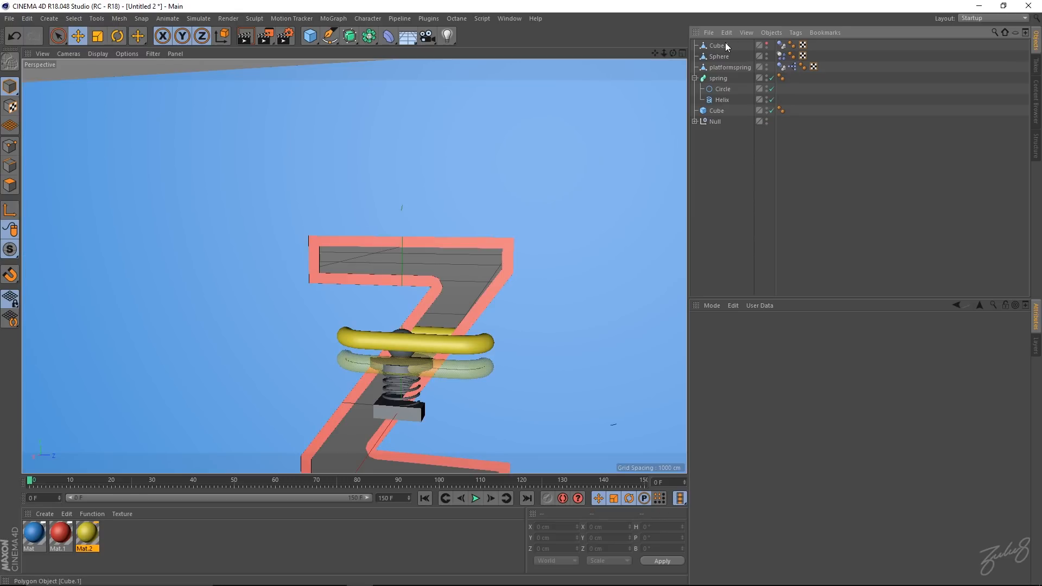
left_click(724, 45)
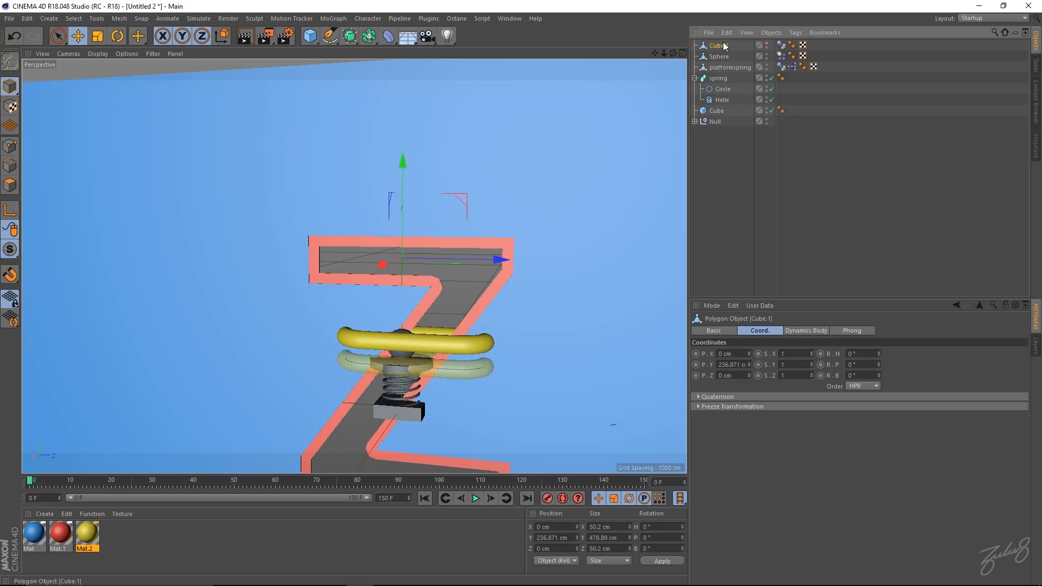
left_click(723, 67, "shift")
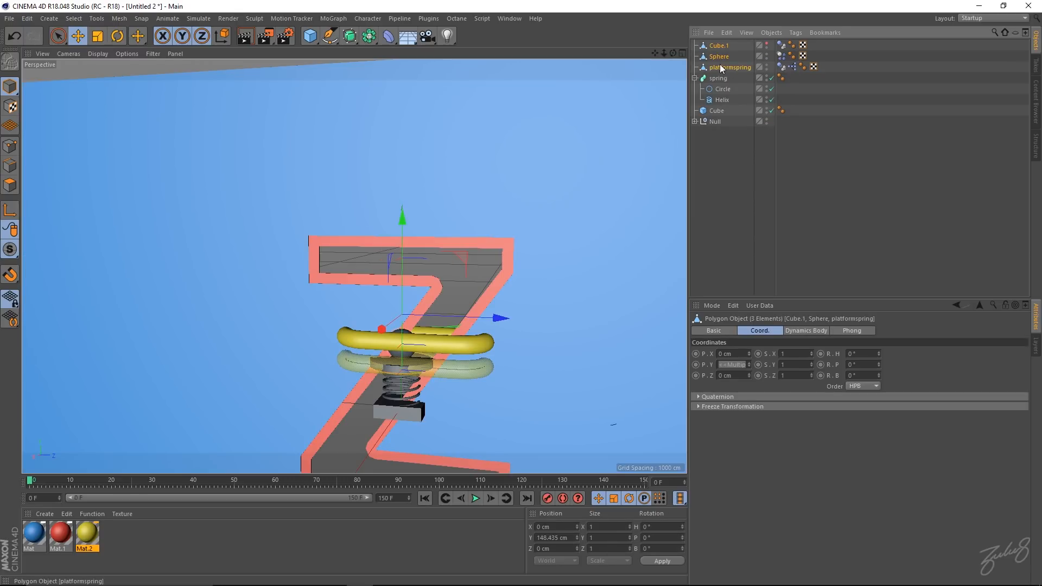
key("alt+g")
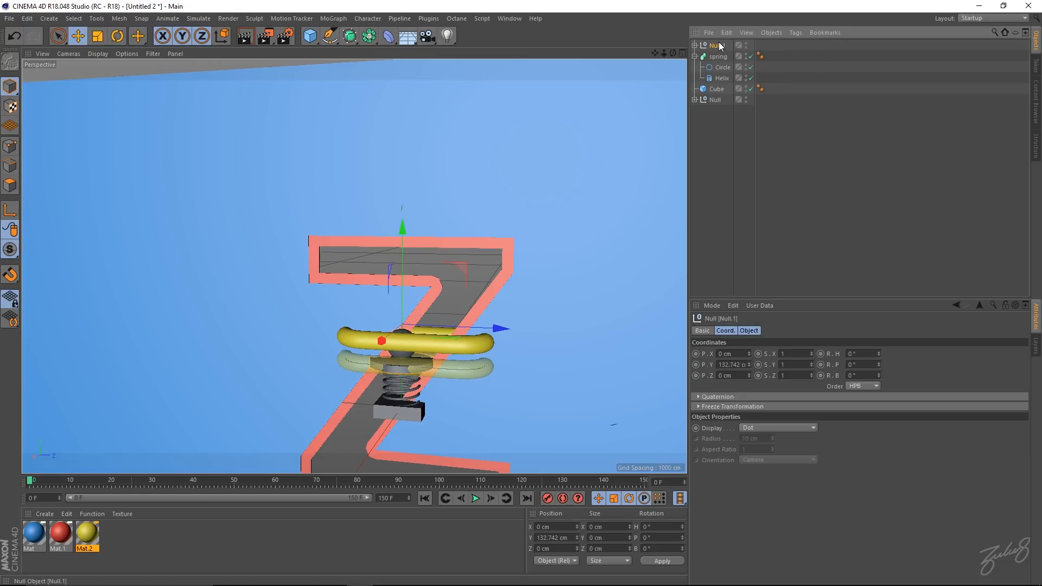
- Rename the null grouping Cube.1, Sphere and platformspring as Springball
double_click(719, 45)
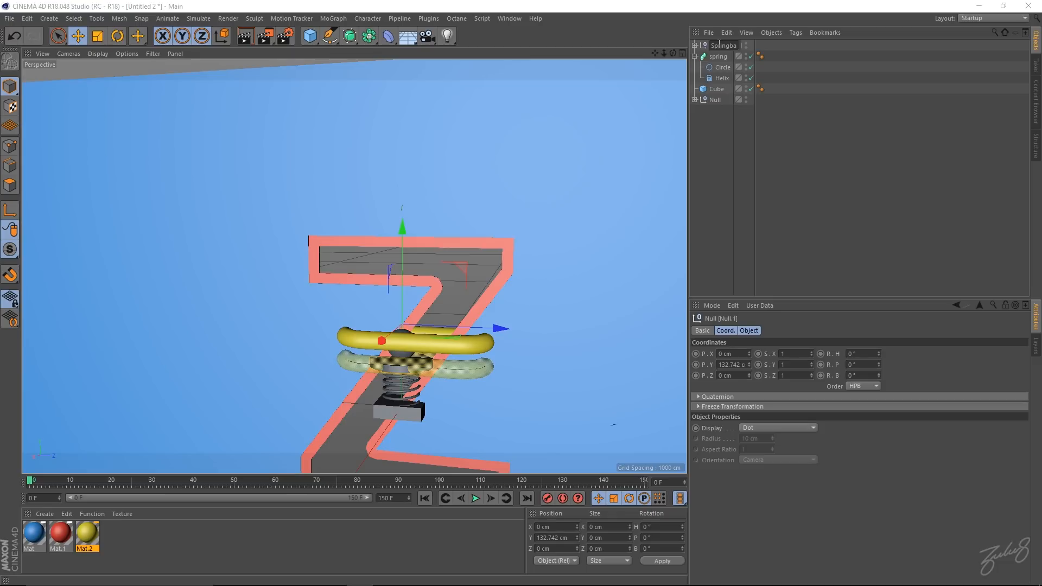
type("Springball")
key("Return")
left_click_drag(499, 373, 473, 298, "alt")
scroll(474, 298, "up", 5)
left_click_drag(495, 213, 620, 201)
key("ctrl+z")
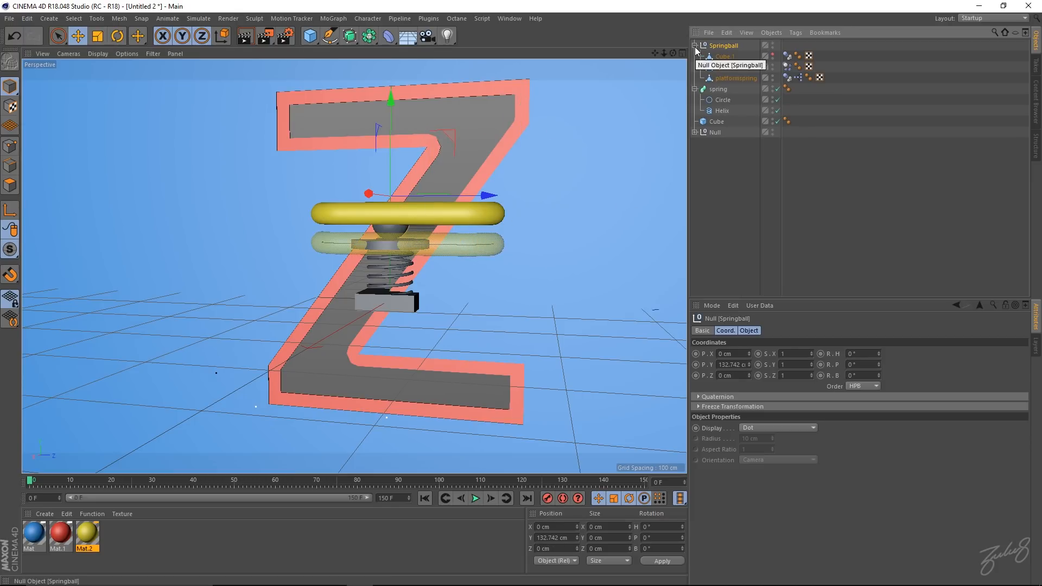
- Place the spring inside the Springball null, test moving the group along Z, and undo the move
left_click_drag(720, 48, 720, 47)
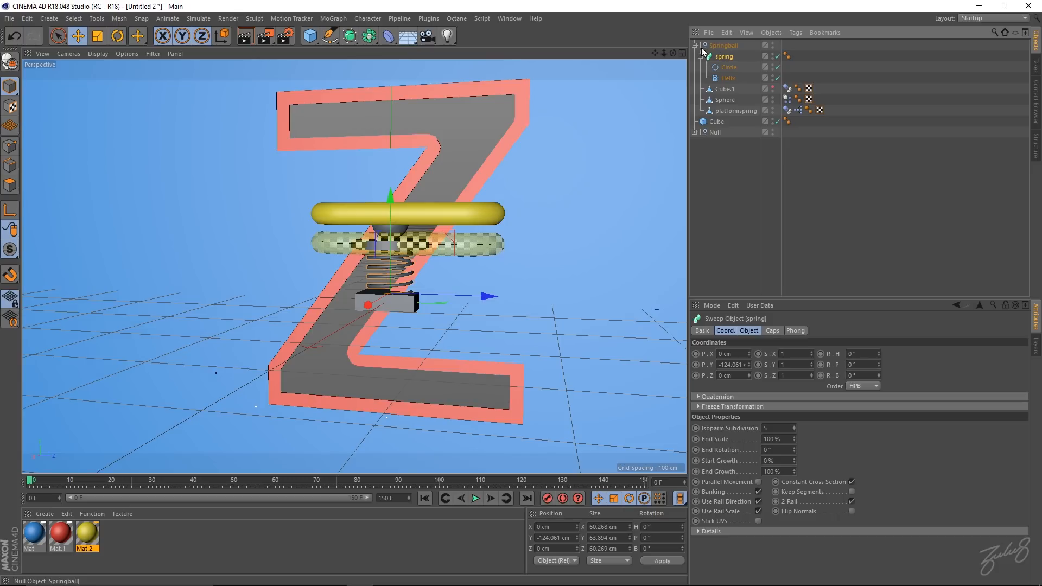
left_click(718, 47)
left_click_drag(491, 196, 626, 194)
key("ctrl+z")
- Rename the base cube as platform and place it inside the Springball null
left_click(716, 57)
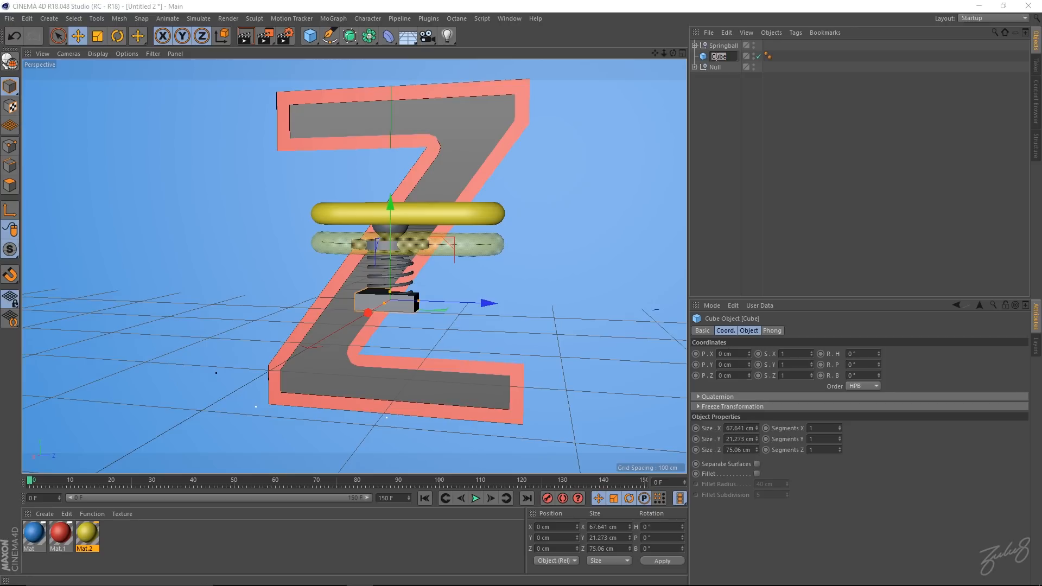
type("platform")
key("Return")
left_click_drag(718, 54, 722, 44)
left_click(720, 44)
left_click(695, 45)
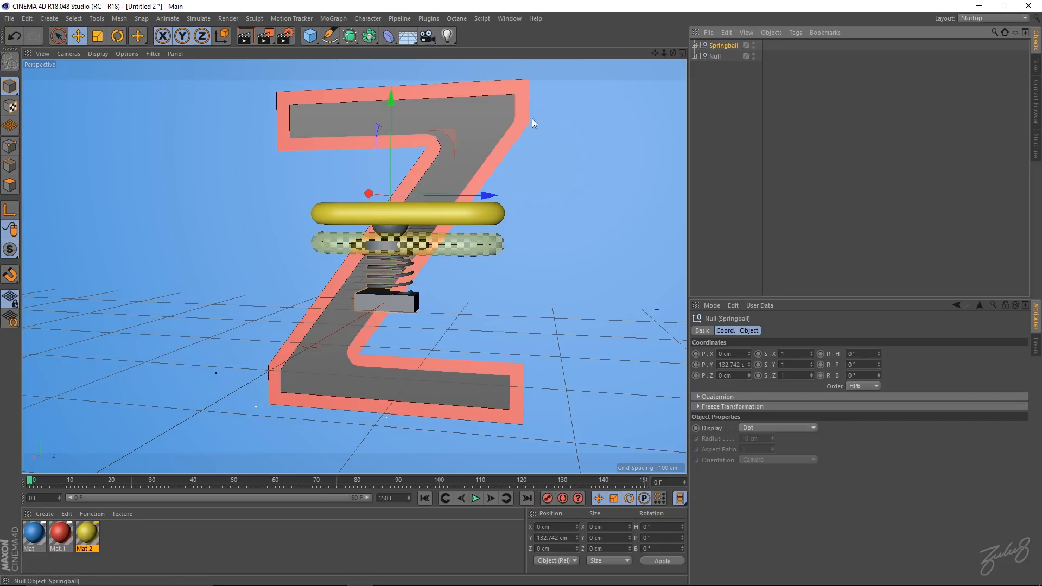
- Move the Springball group beside the foot of the Z, to about Y -3.88 cm and Z 245.77 cm
left_click_drag(491, 194, 658, 209)
middle_click_drag(659, 209, 517, 237, "alt")
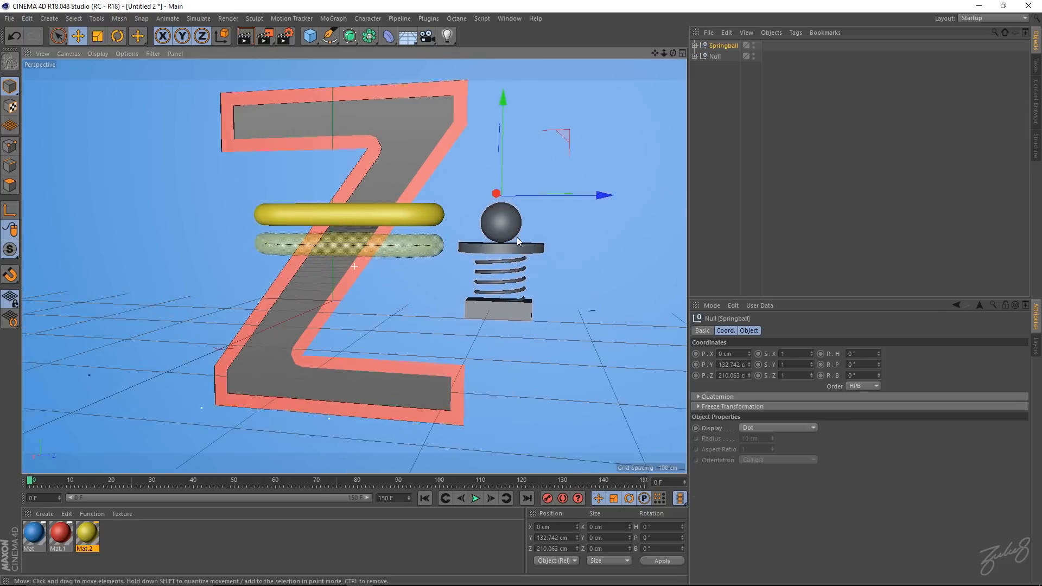
scroll(516, 236, "down", 3)
left_click_drag(515, 106, 523, 198)
right_click_drag(504, 305, 549, 330, "alt")
middle_click_drag(549, 330, 517, 261, "alt")
mouse_move(514, 261)
left_mouse_down("alt")
mouse_move(533, 243)
mouse_move(525, 250)
left_mouse_up("alt")
left_click_drag(481, 119, 481, 109)
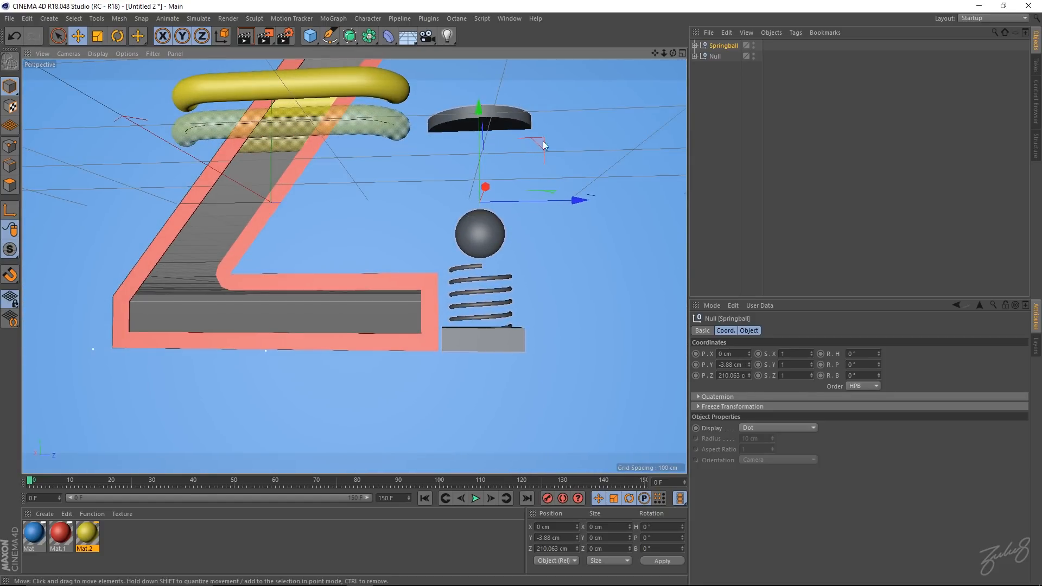
left_click_drag(582, 201, 467, 149)
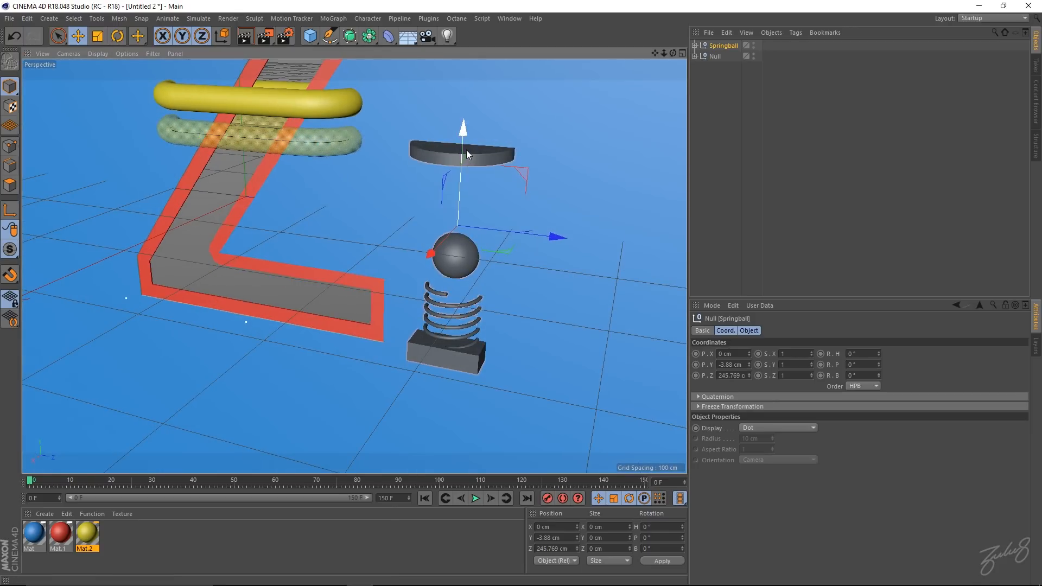
- Play the simulation to check the ball and spring at the group's new position, and return to the first frame
left_click(424, 498)
left_click(475, 498)
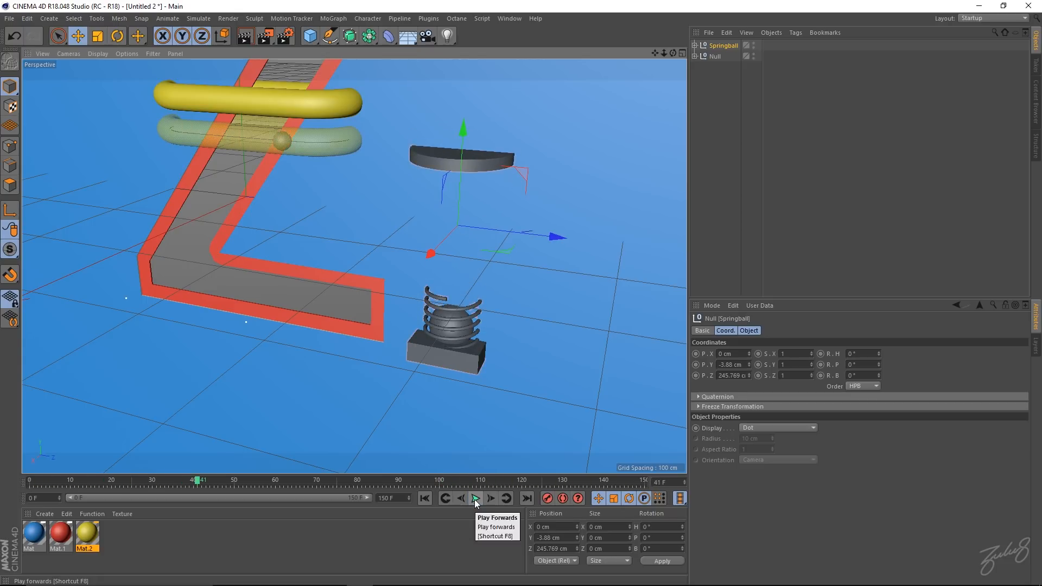
left_click(474, 499)
left_click(424, 498)
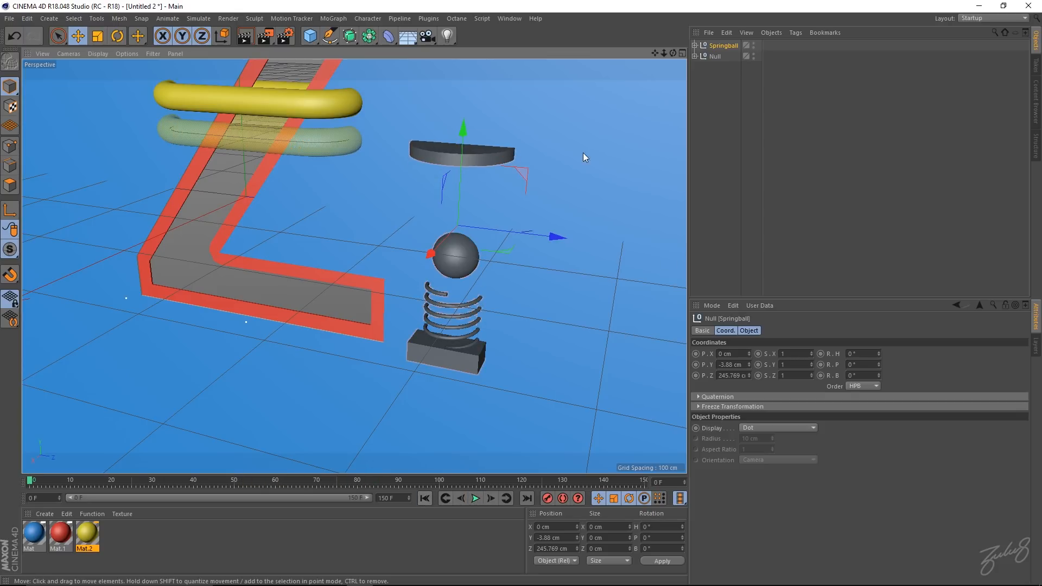
- Move the Springball group about 56 cm along X, in front of the background wall
left_click(485, 156)
left_click(694, 45)
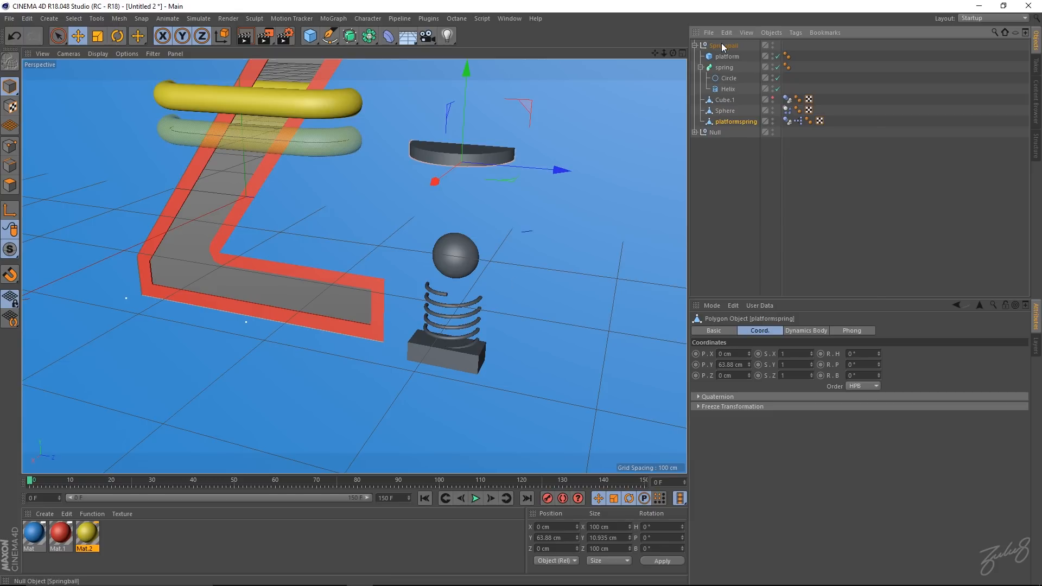
left_click(722, 46)
left_click_drag(430, 246, 410, 271)
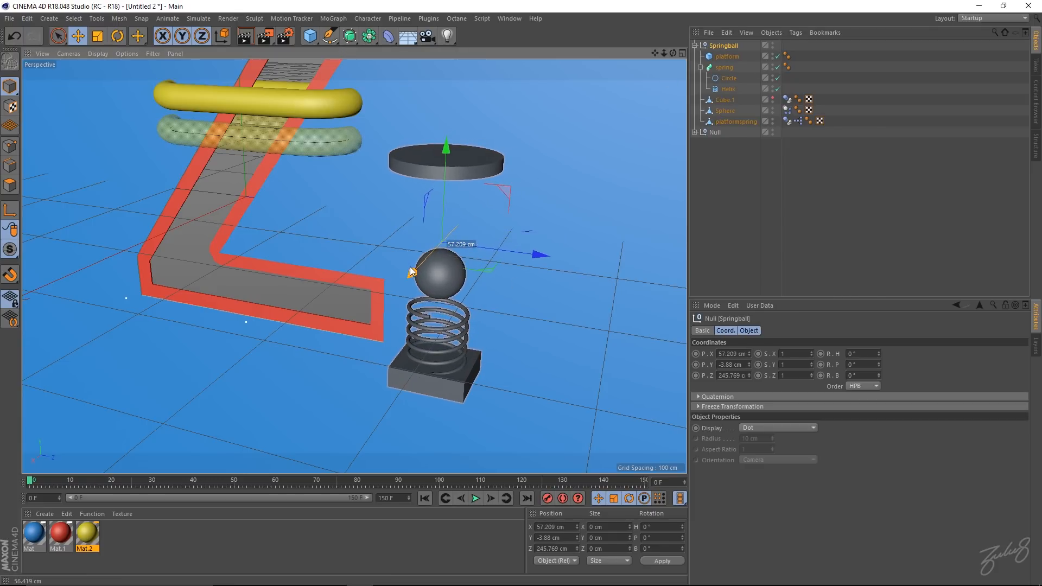
- Duplicate platformspring within Springball and delete the Dynamics Body tag from the original
left_click(730, 141)
left_click(728, 118)
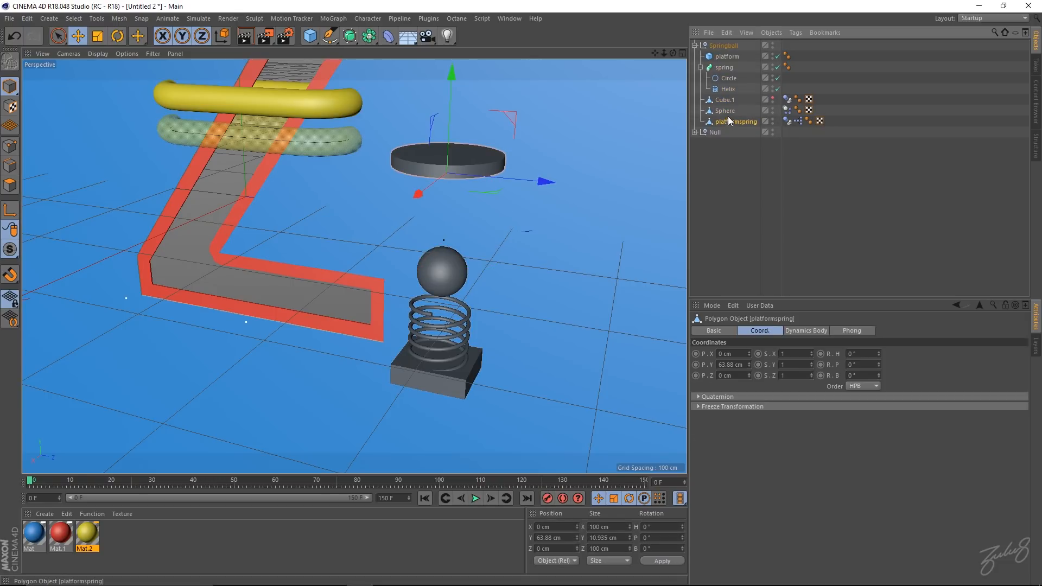
left_click(727, 57)
left_click(481, 157)
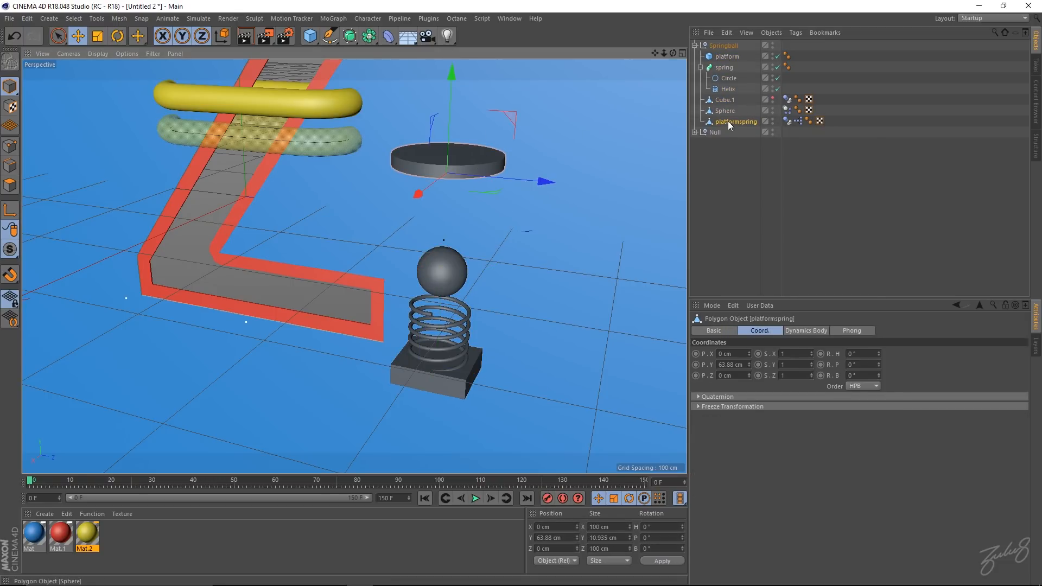
left_click_drag(728, 120, 732, 128)
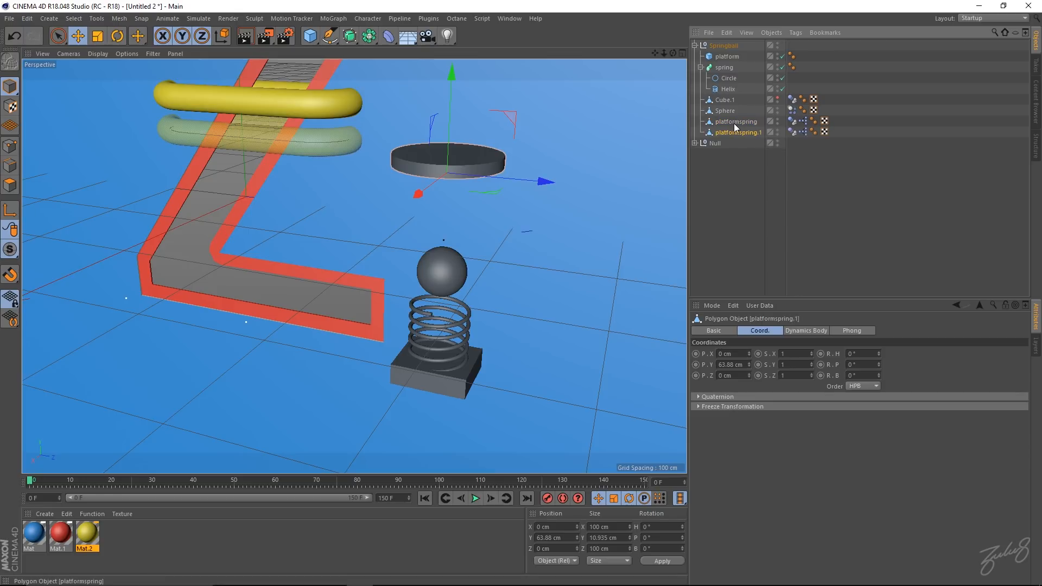
left_click(790, 121)
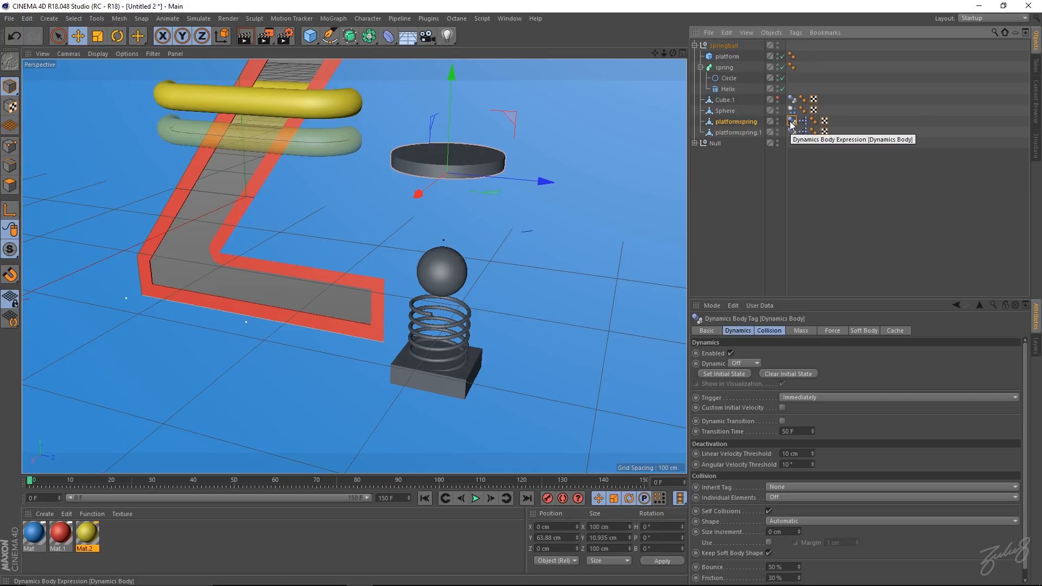
key("Delete")
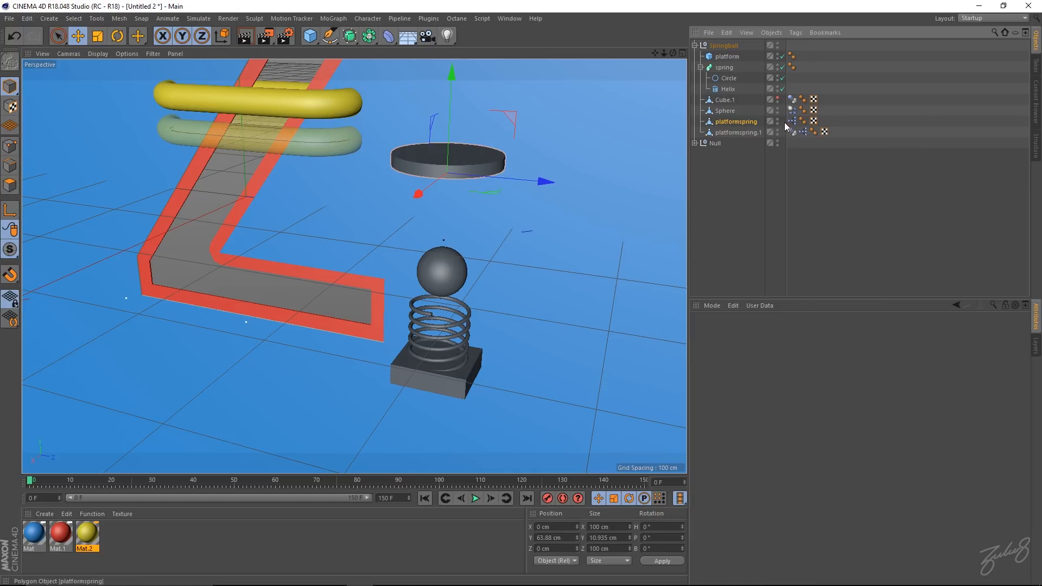
- Nest the duplicated disc under platformspring and delete the duplicate's XPresso tag
left_click(728, 130)
left_click_drag(729, 130, 732, 126)
left_click(741, 122)
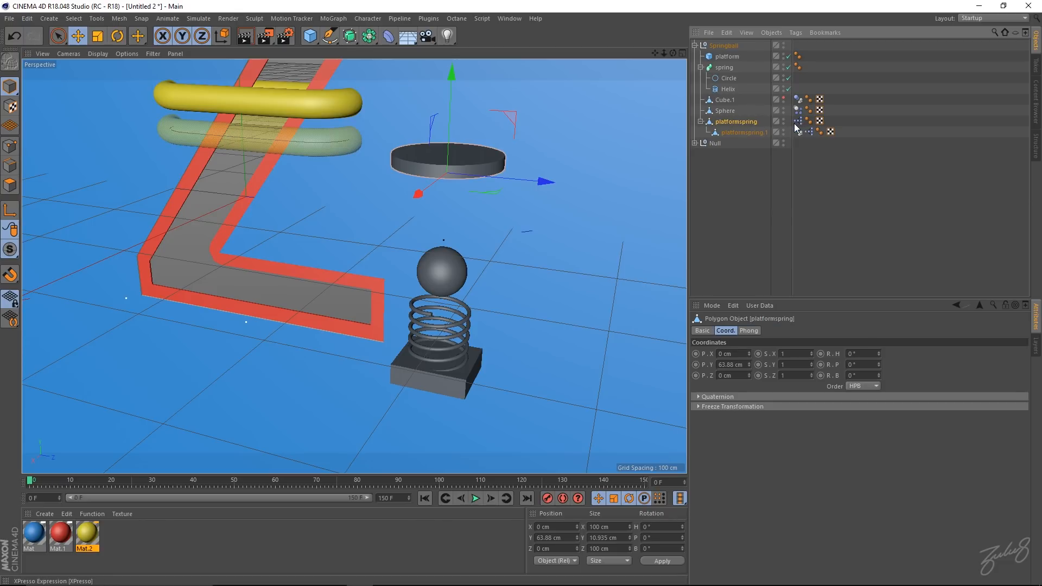
left_click(809, 132)
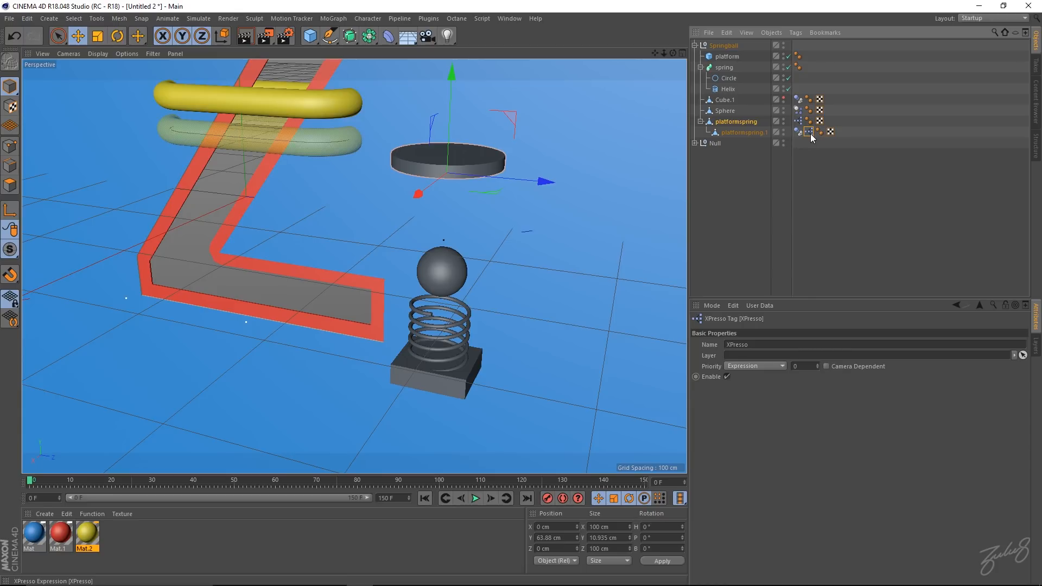
key("Delete")
- Hide the original platformspring in the viewport and force its child platformspring.1 to be visible
left_click(747, 132)
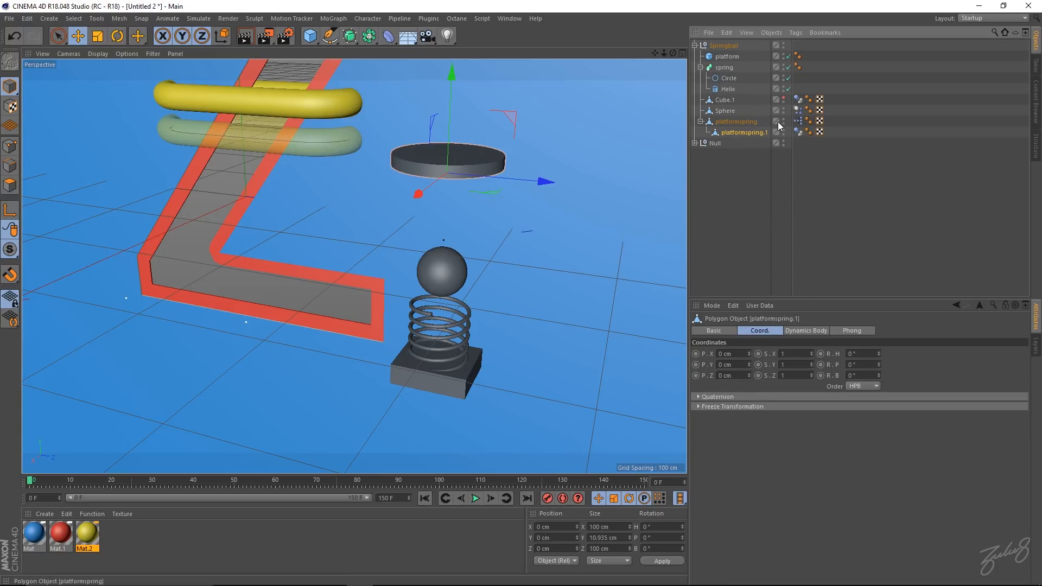
left_click(783, 120)
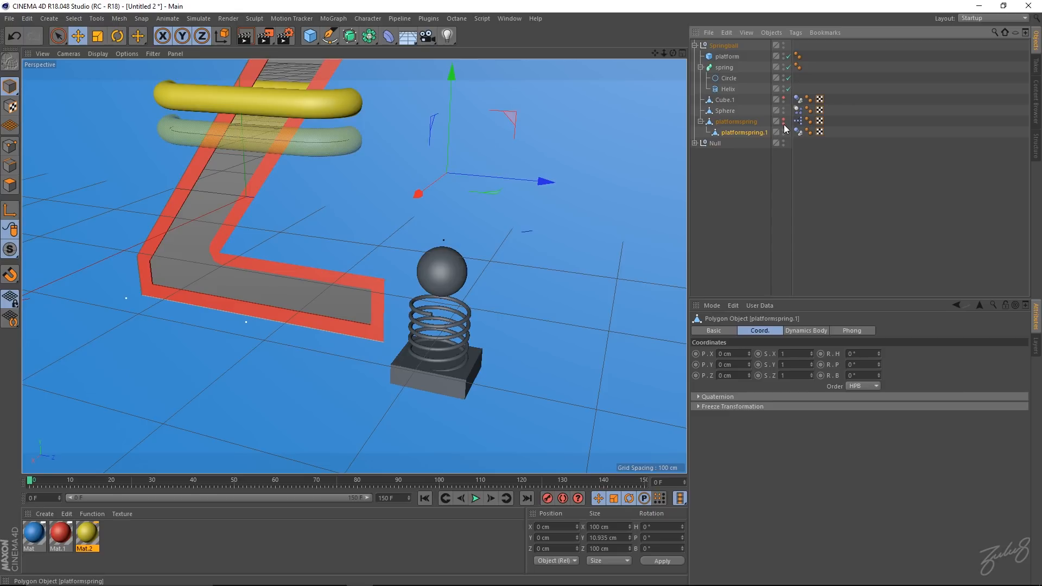
left_click(783, 131)
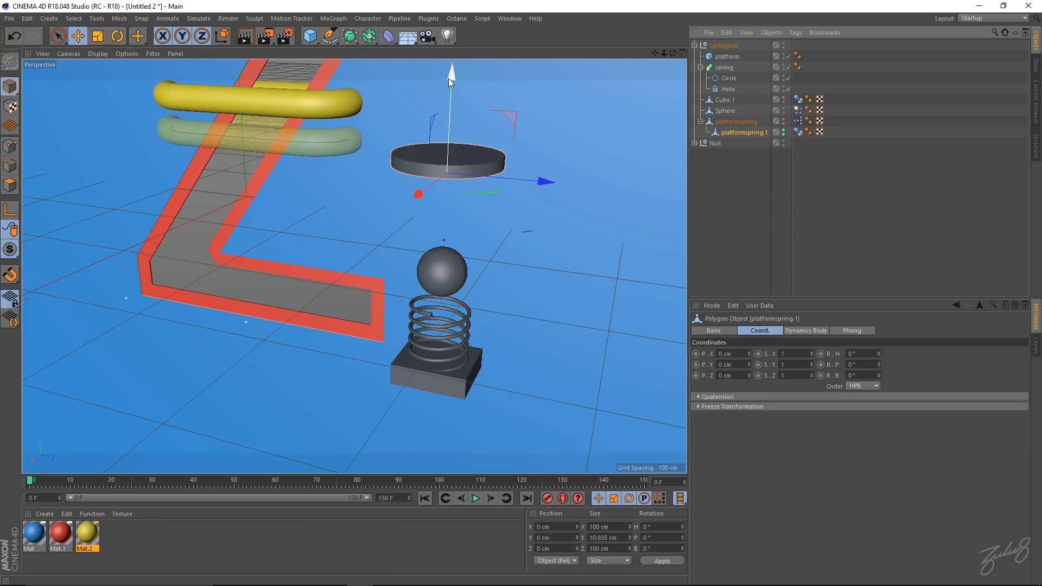
- Lower platformspring.1 onto the top coil of the spring, to about Y -136.56 cm
left_click_drag(453, 75, 457, 206)
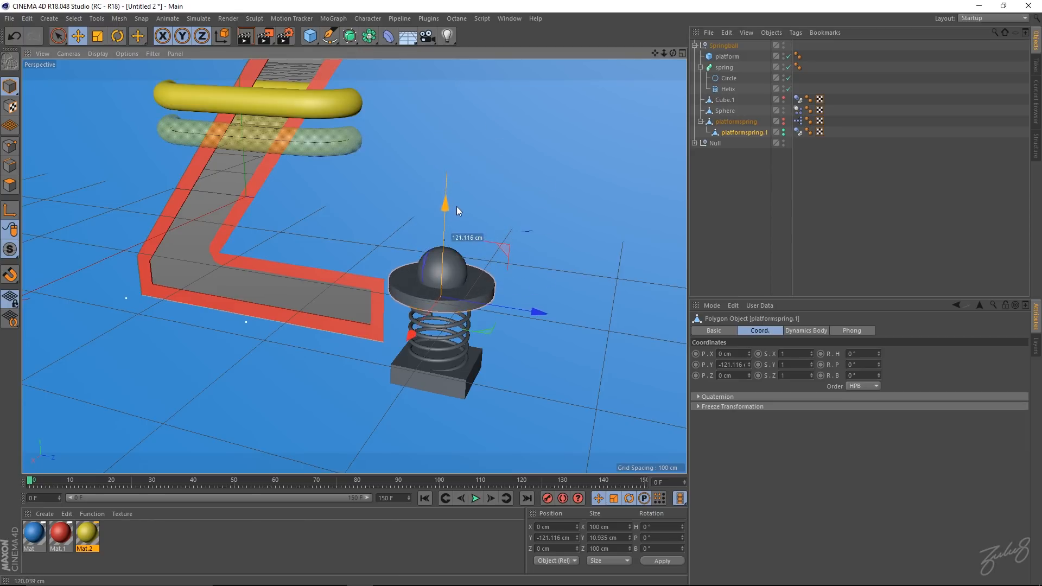
scroll(435, 295, "up", 10)
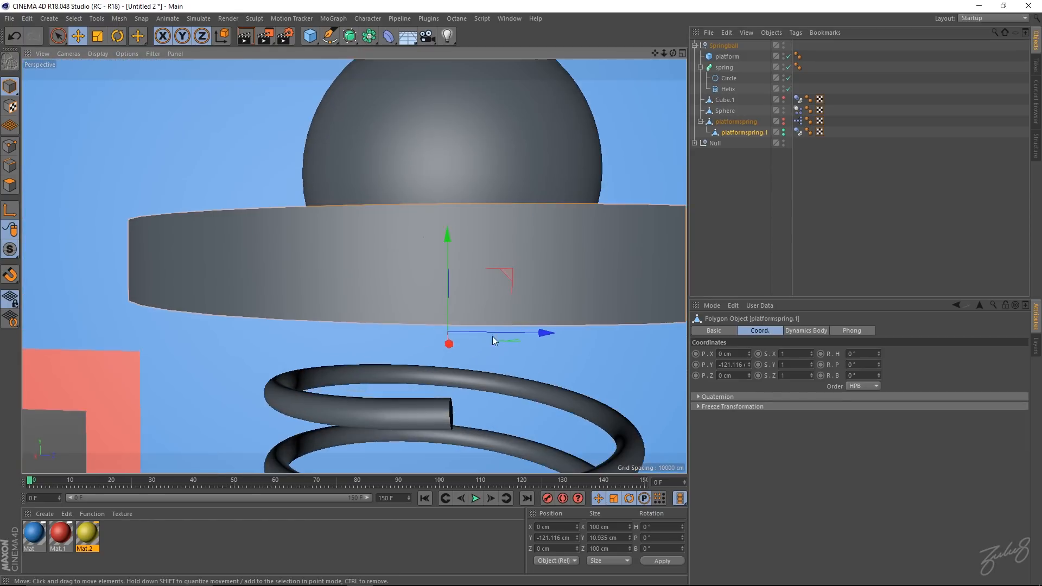
middle_click_drag(492, 336, 466, 236, "alt")
left_click_drag(425, 138, 416, 223)
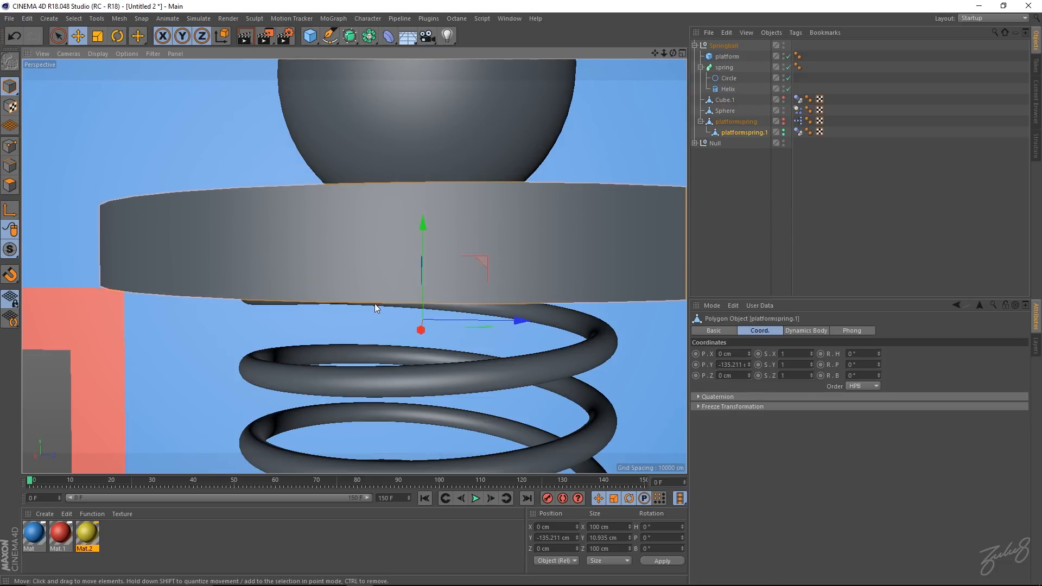
scroll(402, 299, "up", 6)
left_click_drag(431, 320, 430, 329)
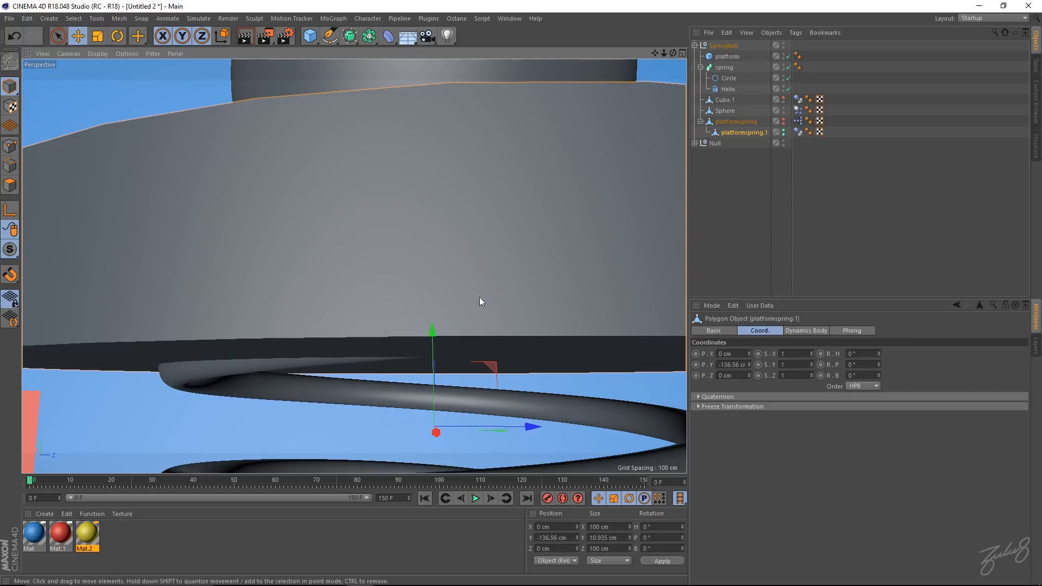
- Inspect the disc's fit on the spring, play the simulation with nothing selected, and return to the first frame
right_click_drag(526, 259, 413, 265, "alt")
left_click_drag(486, 256, 481, 283, "alt")
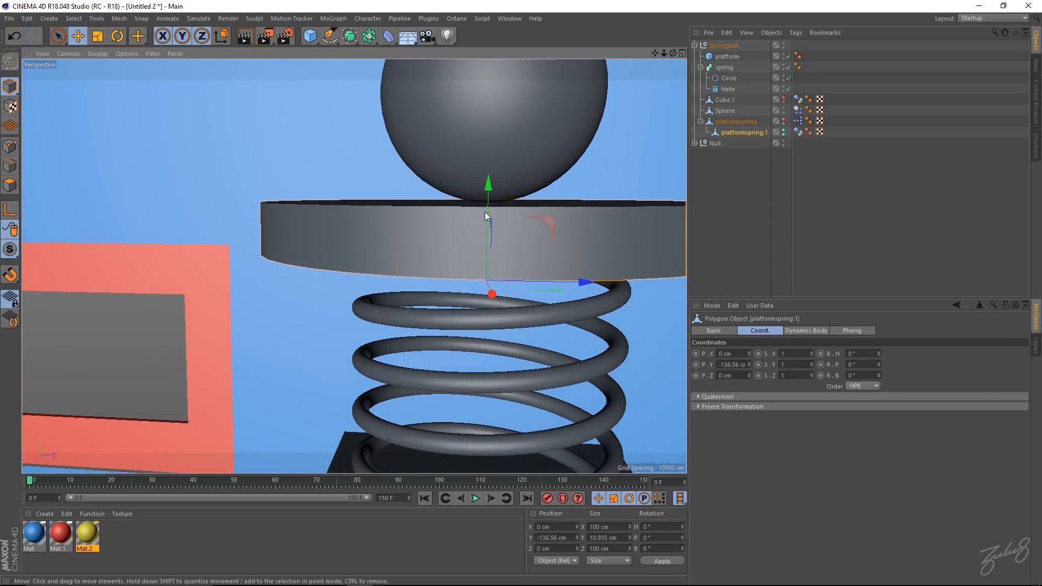
right_click_drag(485, 213, 539, 207, "alt")
left_click_drag(538, 206, 533, 212, "alt")
right_click_drag(543, 213, 375, 213, "alt")
middle_click_drag(484, 225, 332, 258, "alt")
left_click_drag(391, 249, 391, 291, "alt")
right_click_drag(458, 224, 418, 233, "alt")
middle_click_drag(418, 232, 399, 288, "alt")
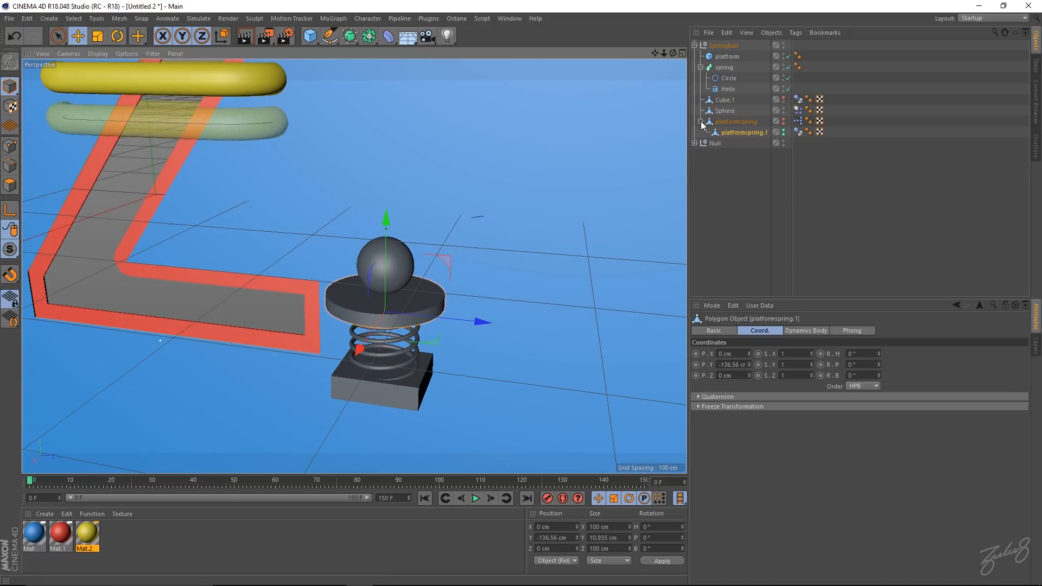
left_click(725, 170)
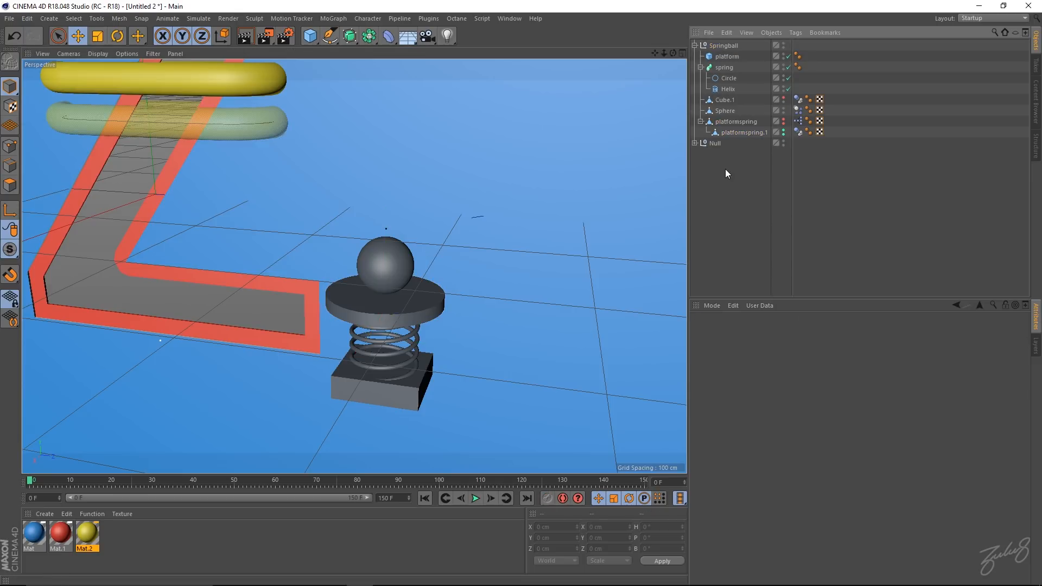
left_click(470, 498)
right_click_drag(518, 309, 403, 317, "alt")
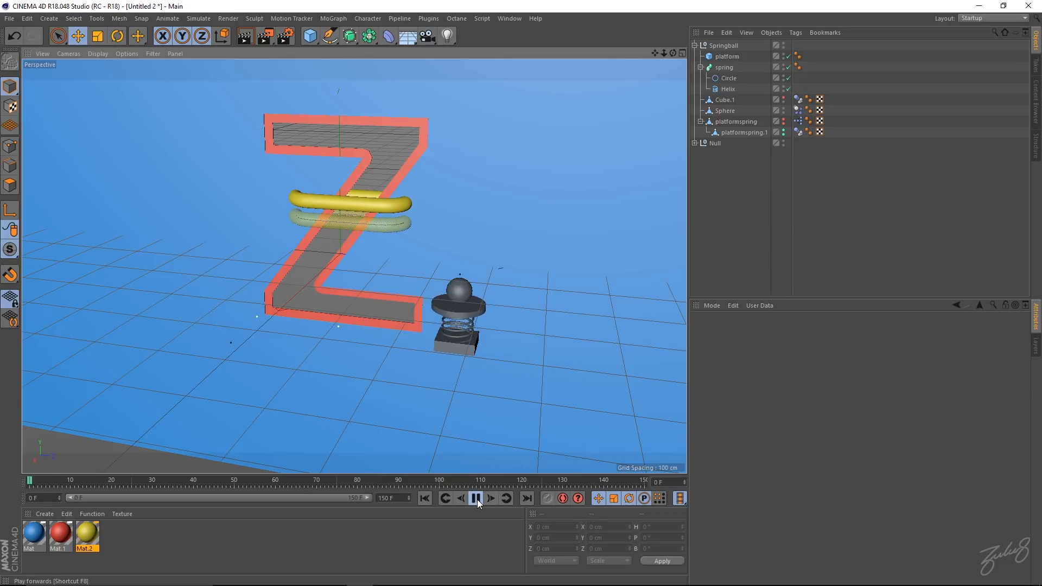
left_click(425, 498)
- Apply the blue Mat to the platform, the yellow Mat.2 to the spring and the red Mat.1 to the ball
right_click_drag(376, 271, 467, 304, "alt")
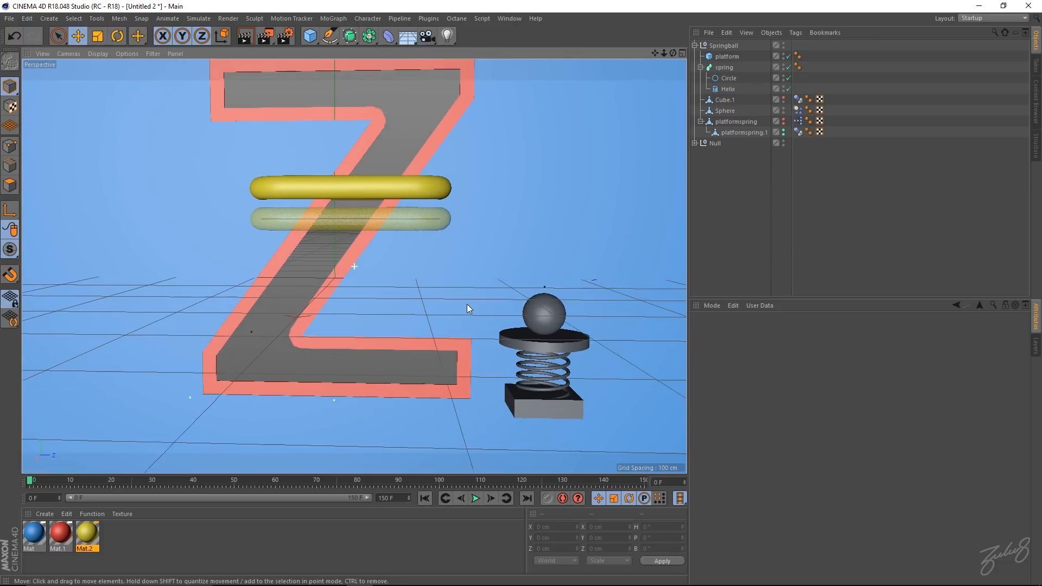
left_click_drag(38, 537, 530, 401)
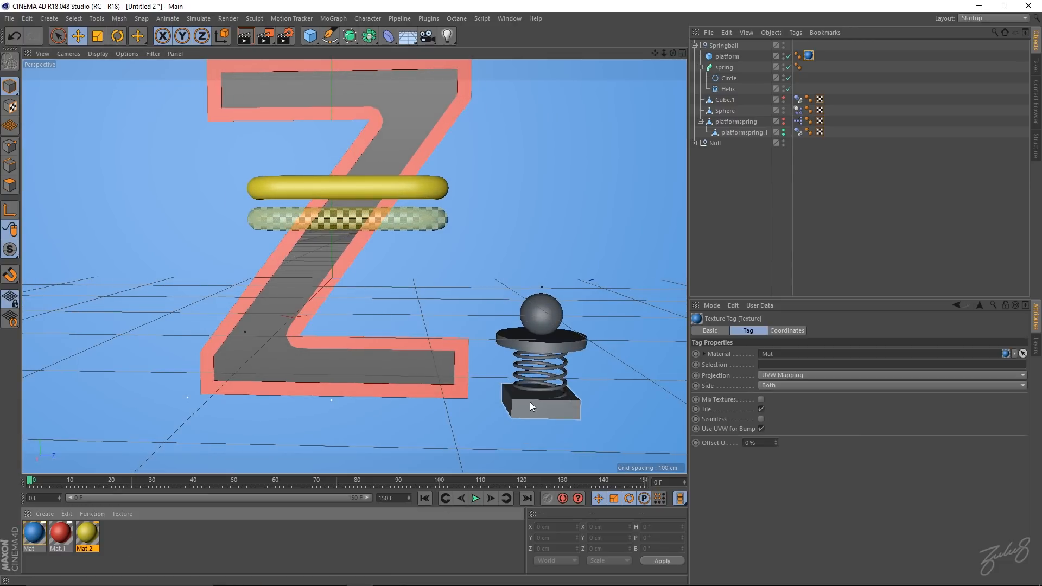
left_click_drag(93, 537, 559, 373)
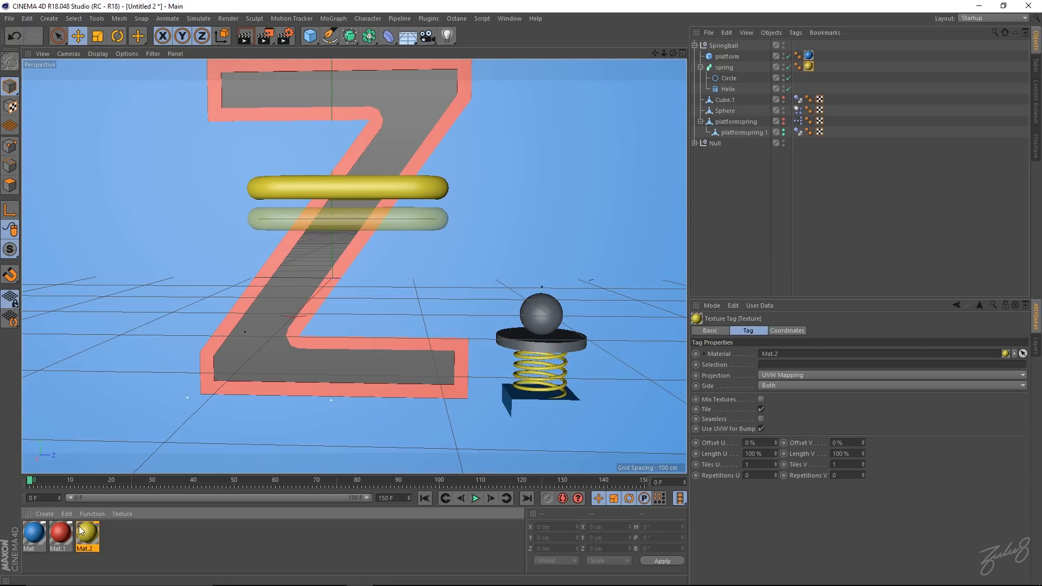
left_click_drag(128, 566, 542, 315)
left_click_drag(543, 315, 542, 314)
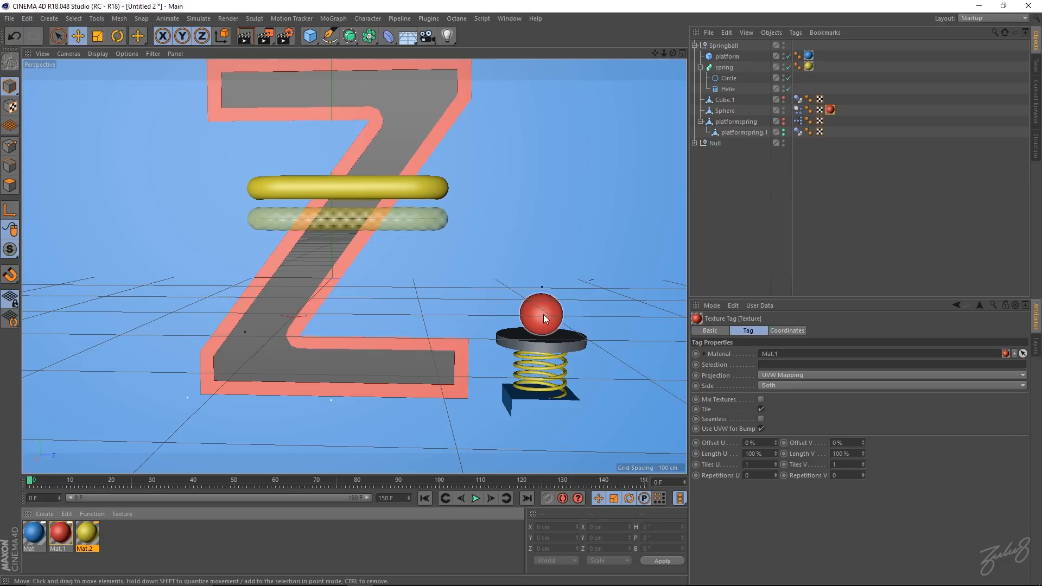
left_click(543, 314)
left_click(633, 266)
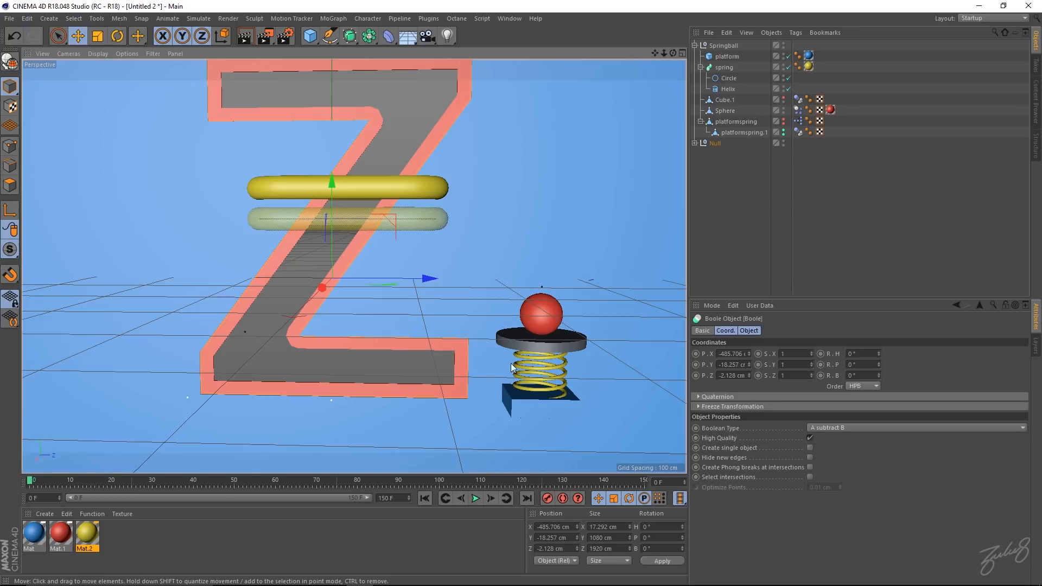
- Apply the yellow Mat.2 to the spring's disc platformspring.1 and remove its blue Mat texture tag
left_click_drag(31, 529, 559, 337)
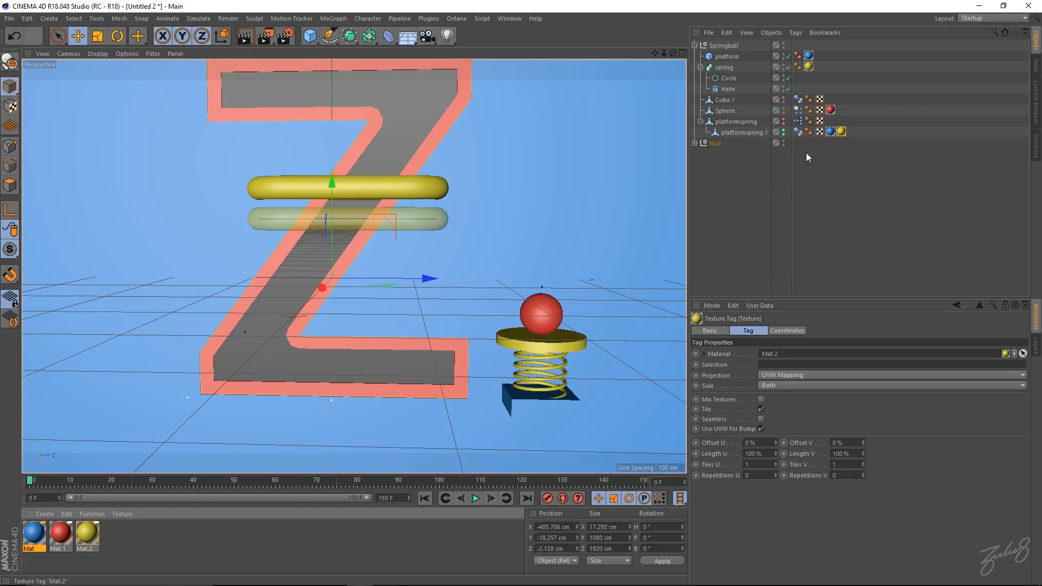
left_click(831, 133)
key("Delete")
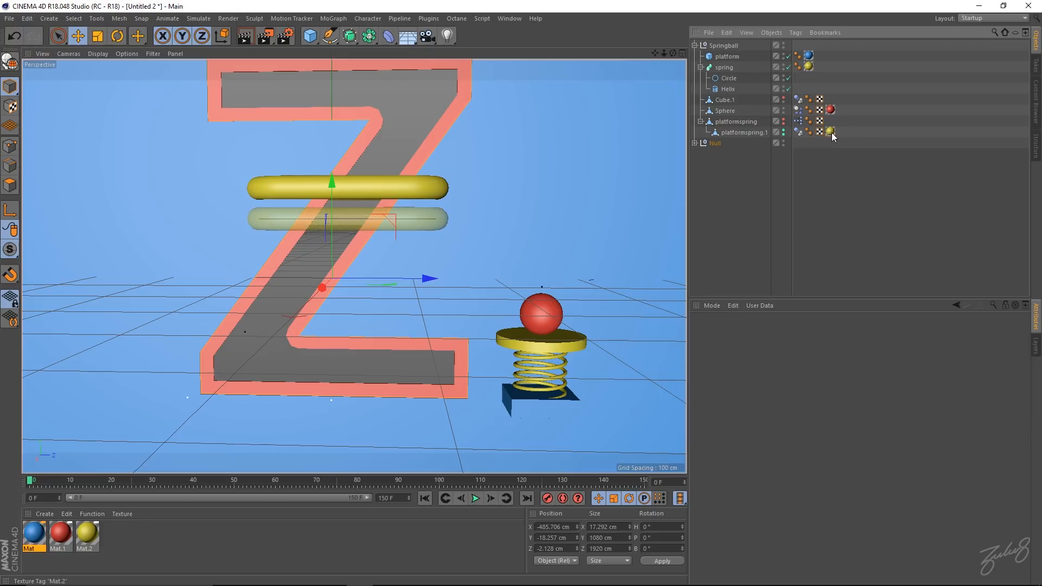
- Play the simulation with the whole Z scene in view to watch the ball bounce, and stop around frame 112
middle_click_drag(372, 255, 352, 268, "alt")
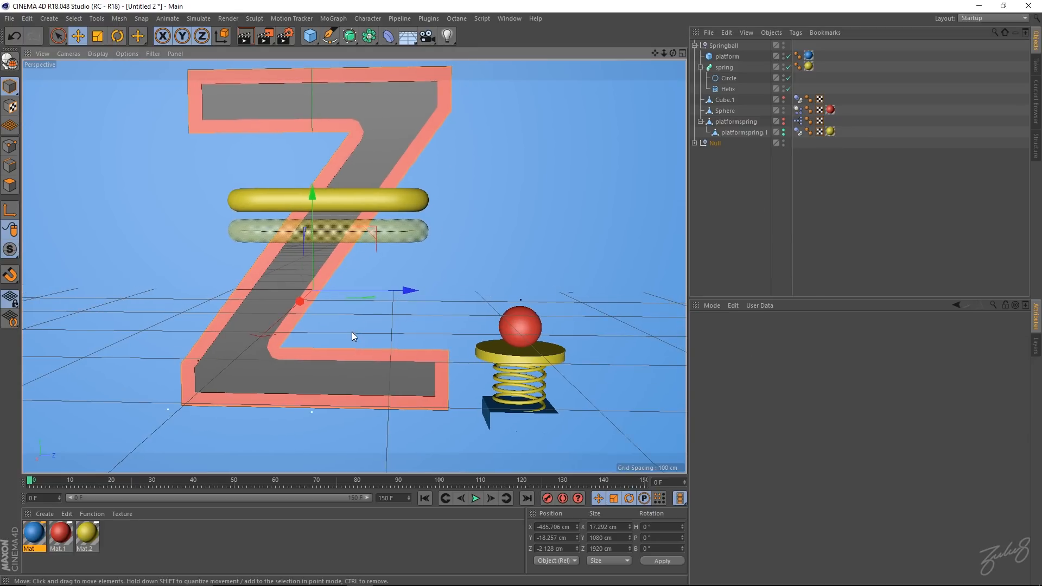
scroll(356, 289, "down", 4)
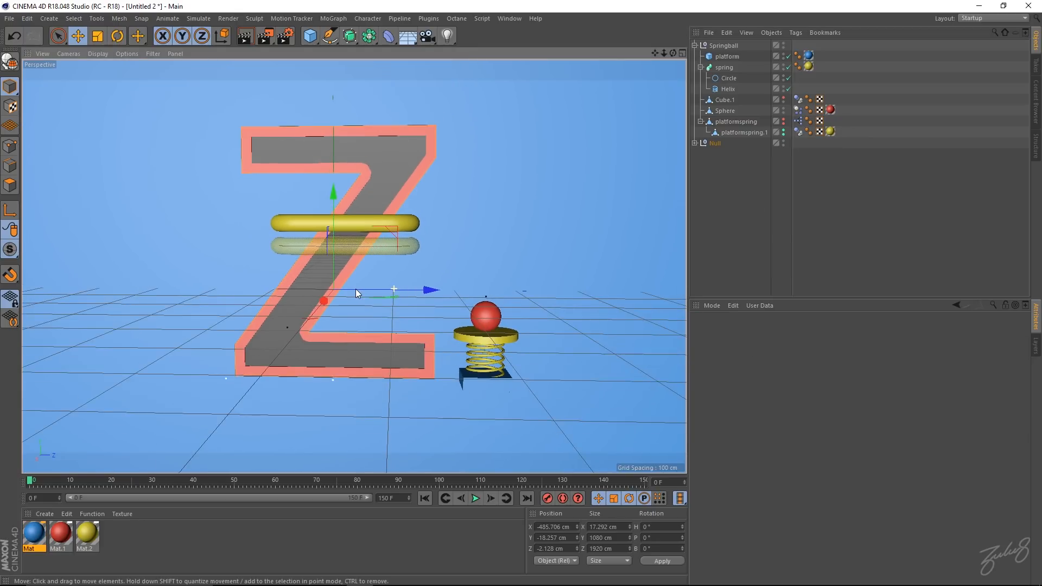
left_click(476, 498)
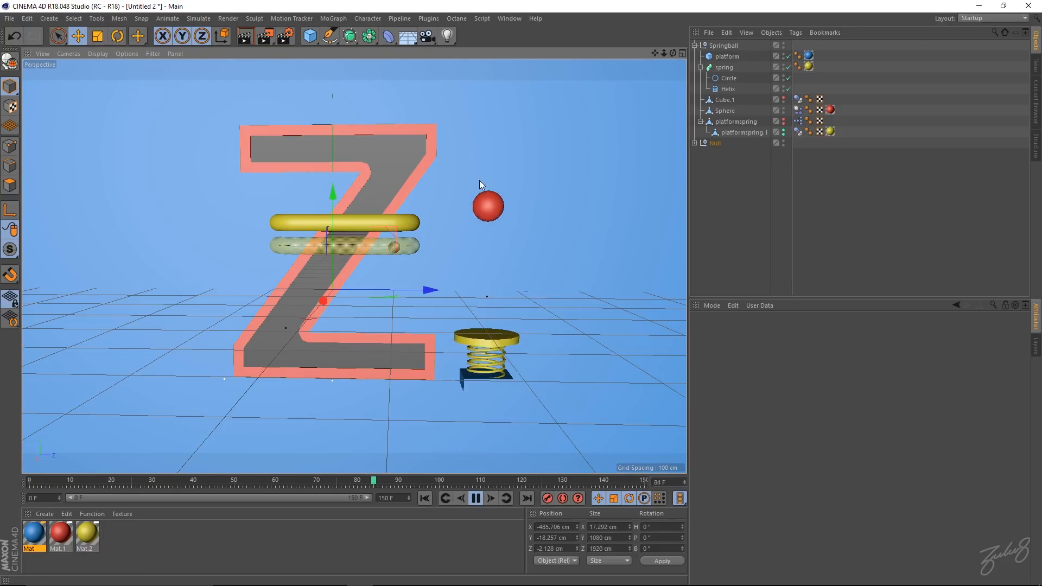
left_click(475, 498)
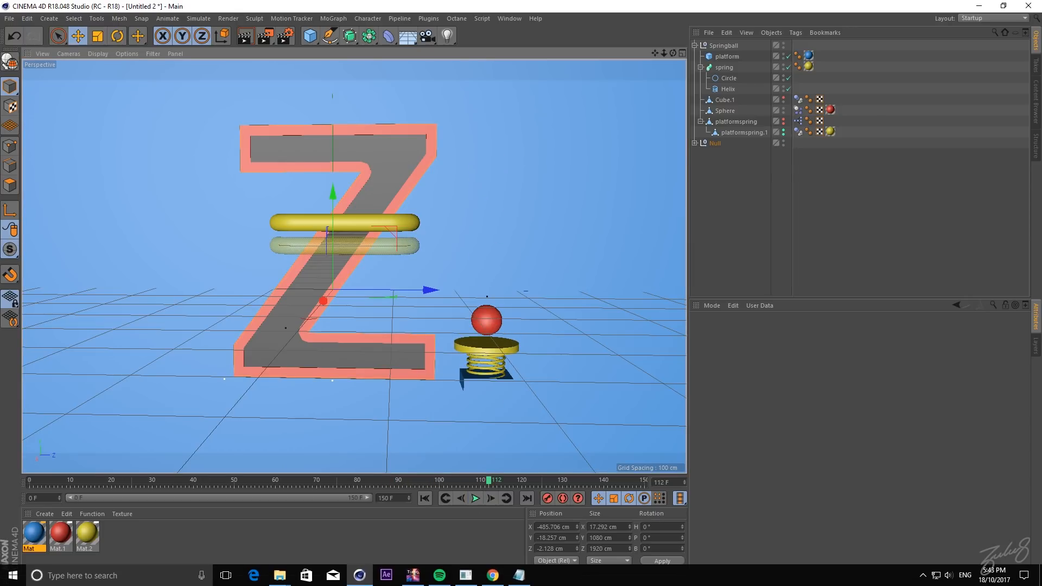
- Switch to the browser to examine the NIKE iD reference image on Behance, and return to Cinema 4D
left_click(491, 575)
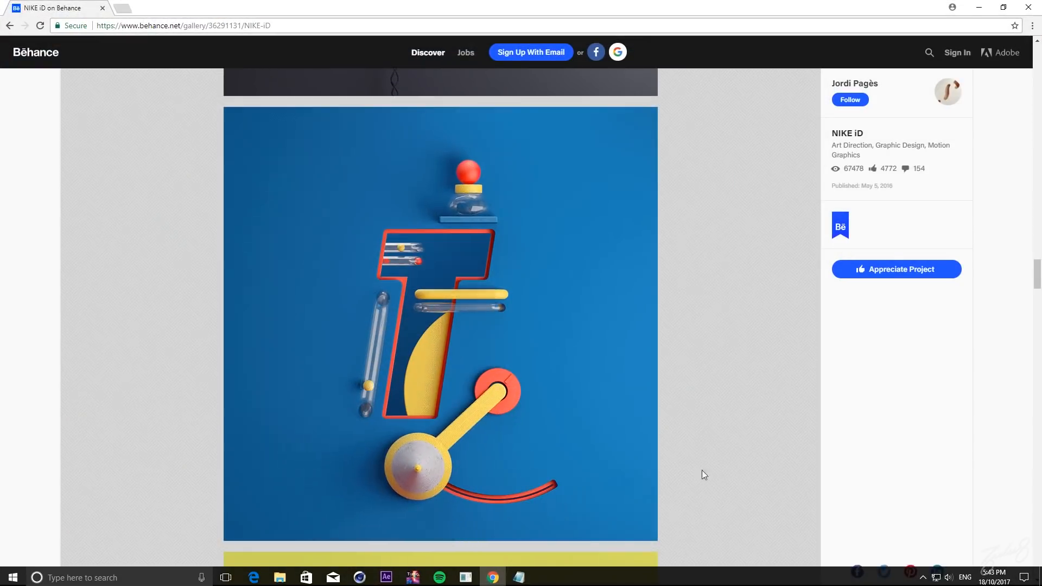
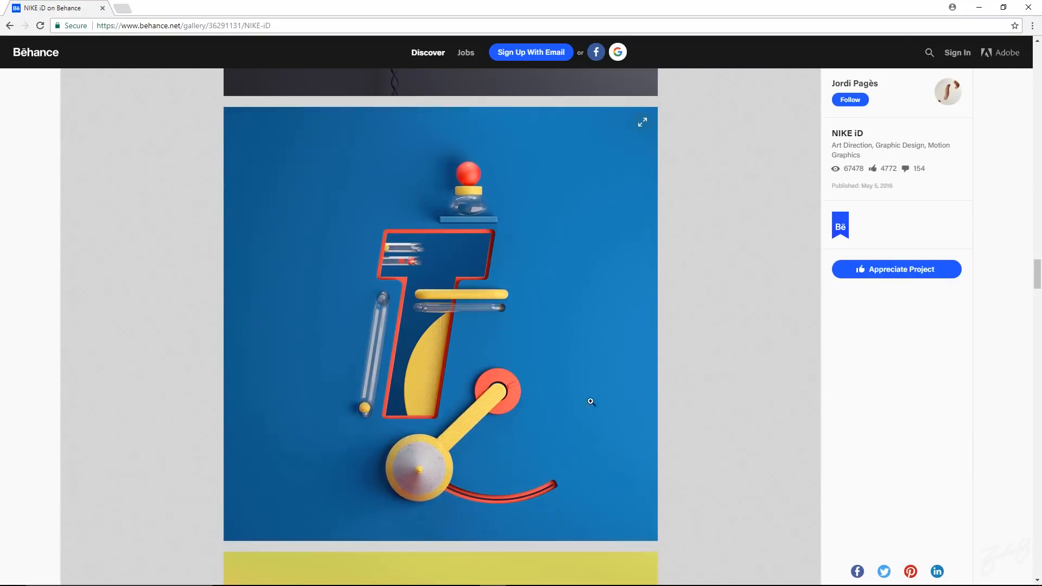
mouse_move(436, 583)
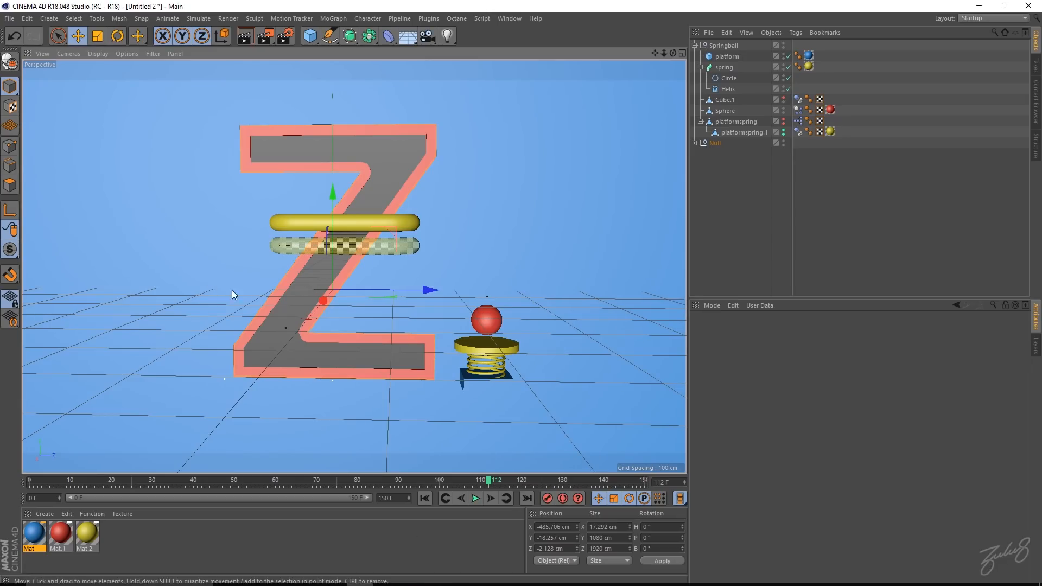
scroll(292, 272, "up", 8)
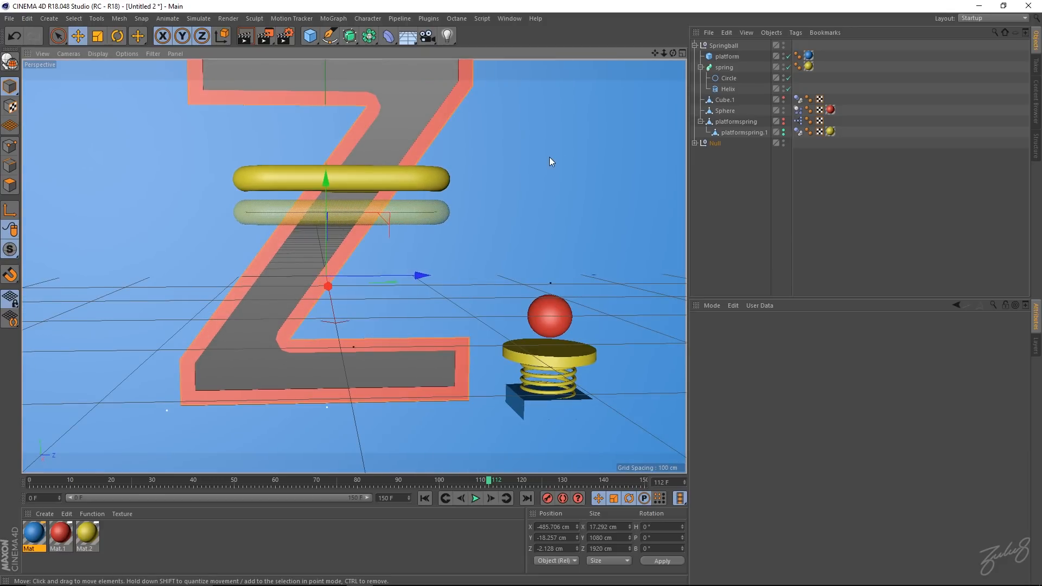
- Collapse the Springball group and expand the Null group in the object hierarchy
left_click(748, 159)
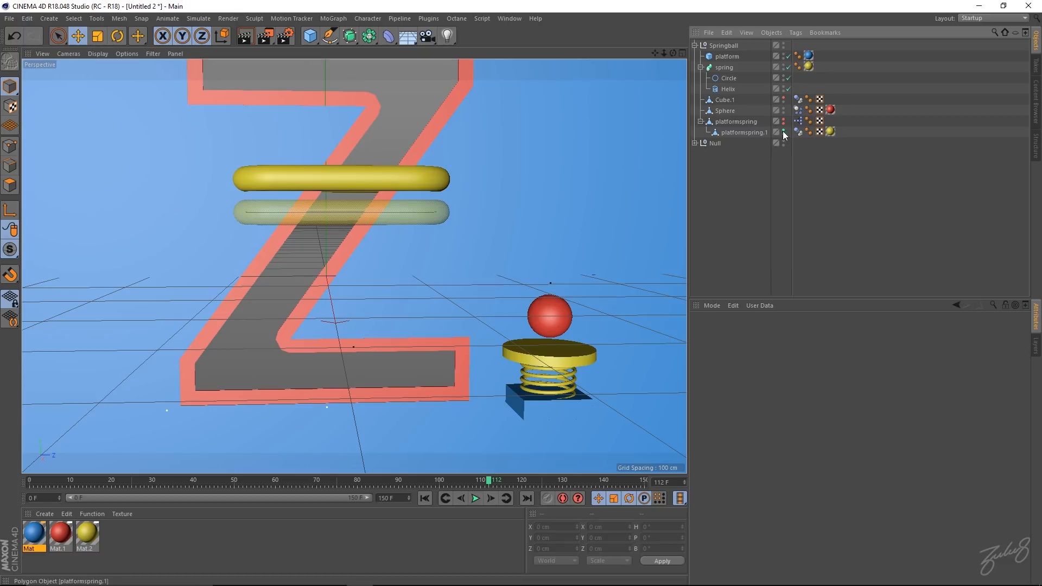
left_click(712, 57)
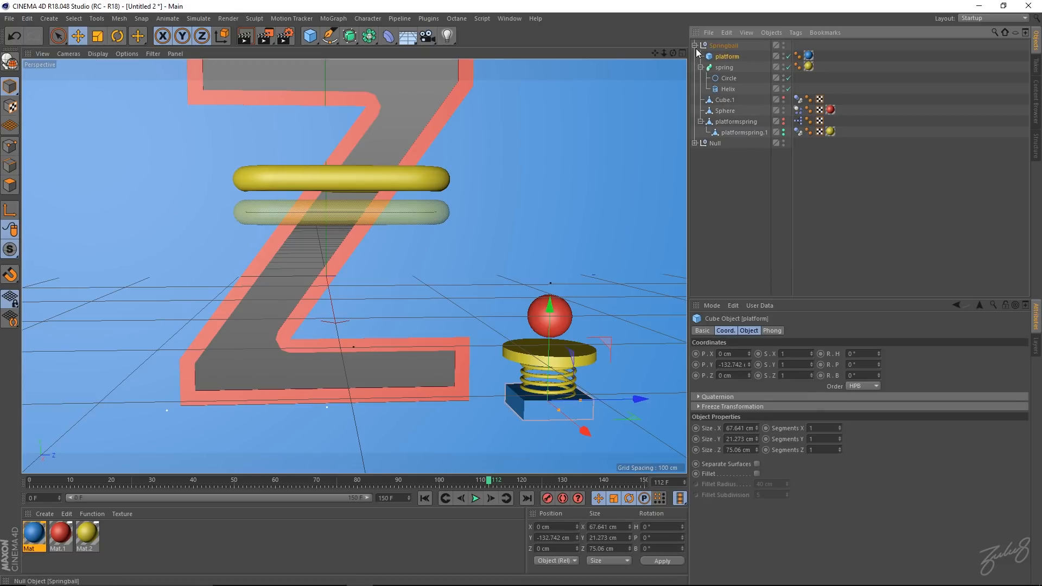
left_click(694, 46)
left_click(695, 56)
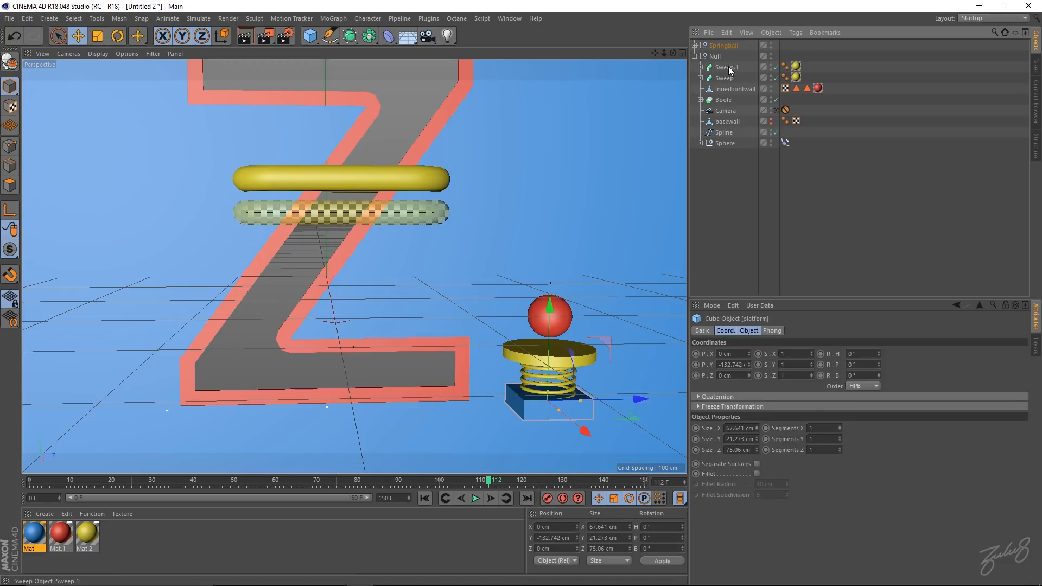
- Make the backwall visible and apply the blue Mat to it
left_click(732, 121)
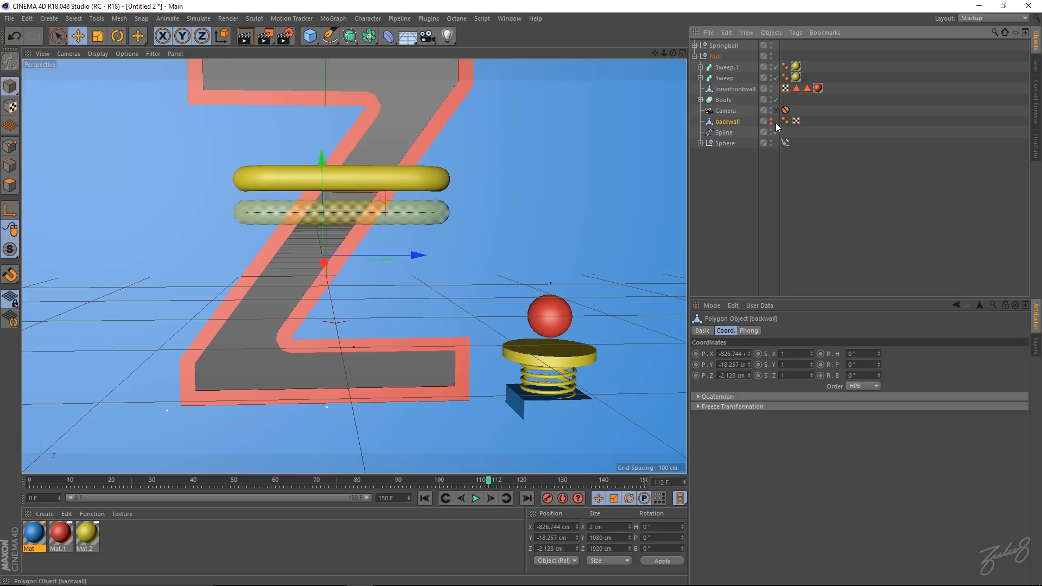
scroll(477, 226, "down", 10)
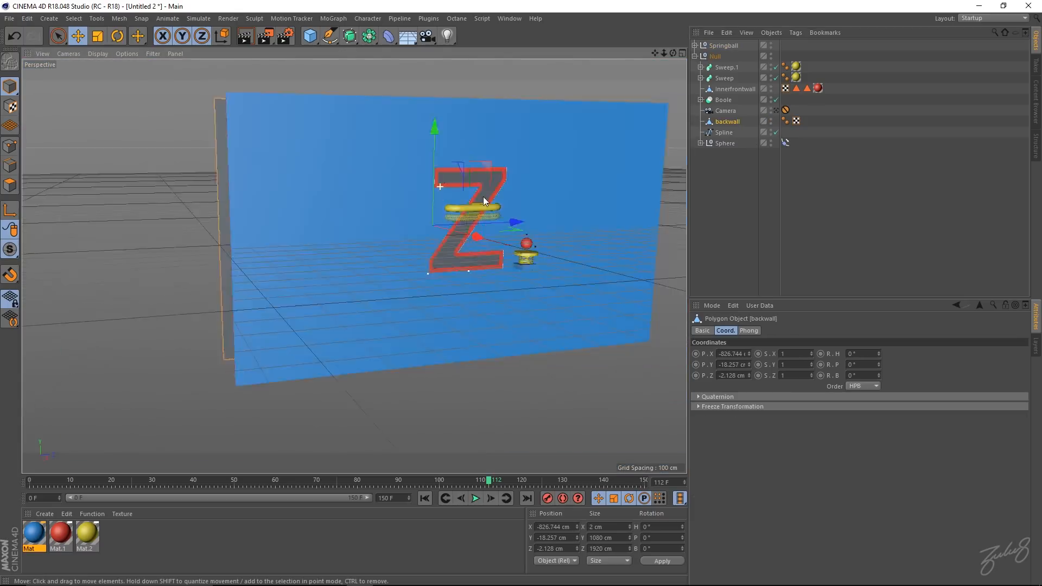
left_click_drag(483, 196, 366, 304, "alt")
left_click_drag(34, 533, 275, 227)
left_click_drag(340, 225, 246, 217, "alt")
middle_click_drag(448, 209, 261, 171, "alt")
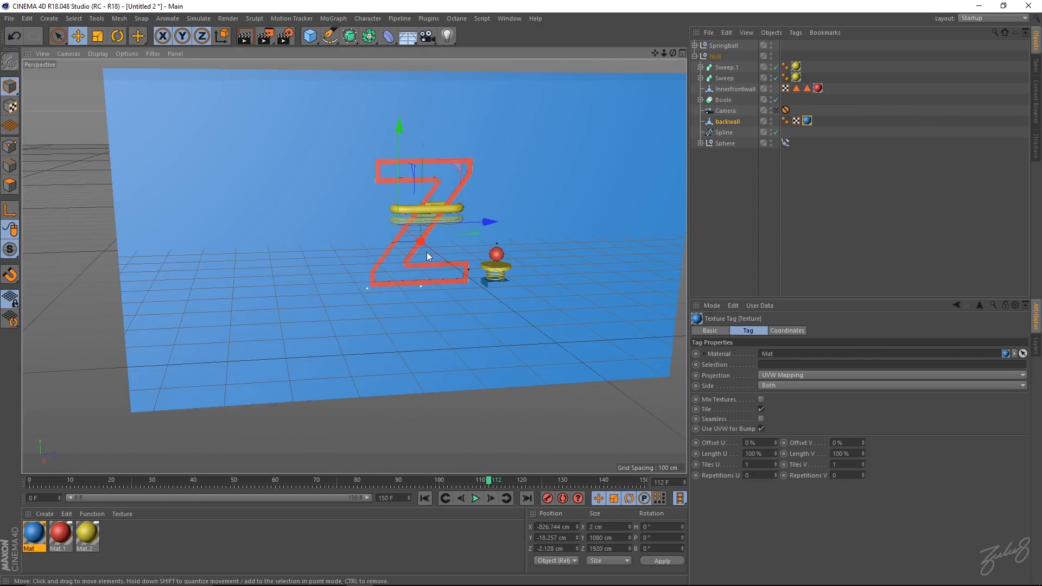
right_click_drag(426, 252, 499, 252, "alt")
left_click_drag(499, 252, 460, 268, "alt")
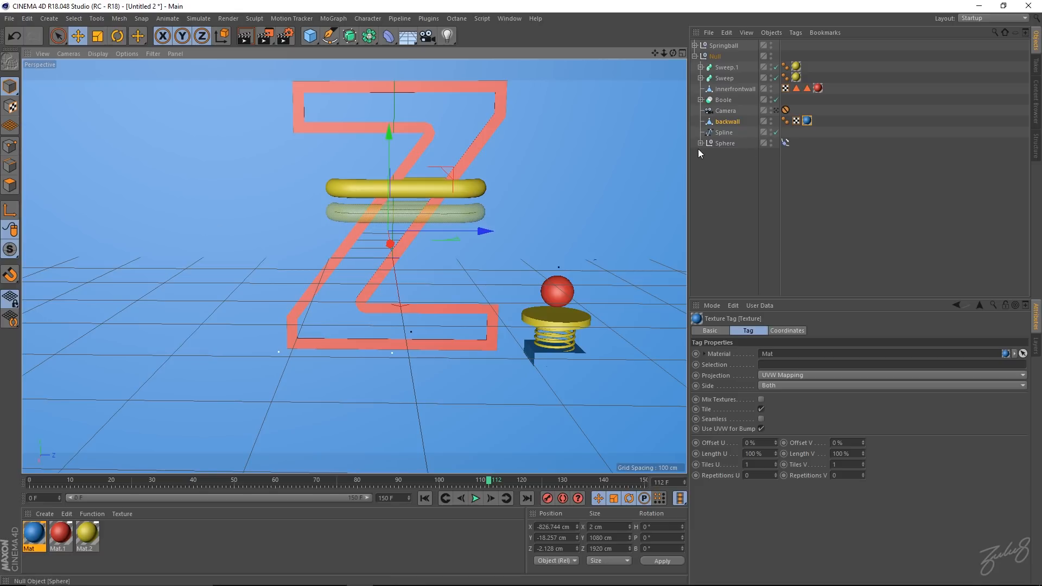
- Expand the Boole, check its frontwall and MoText children, and clear the selection
left_click(719, 101)
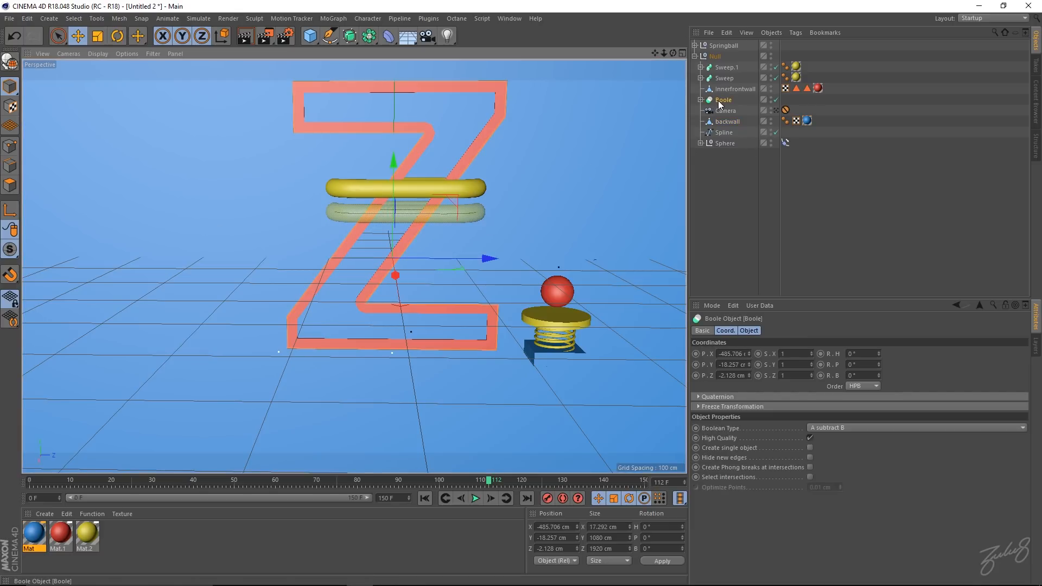
left_click(700, 101)
left_click(730, 112)
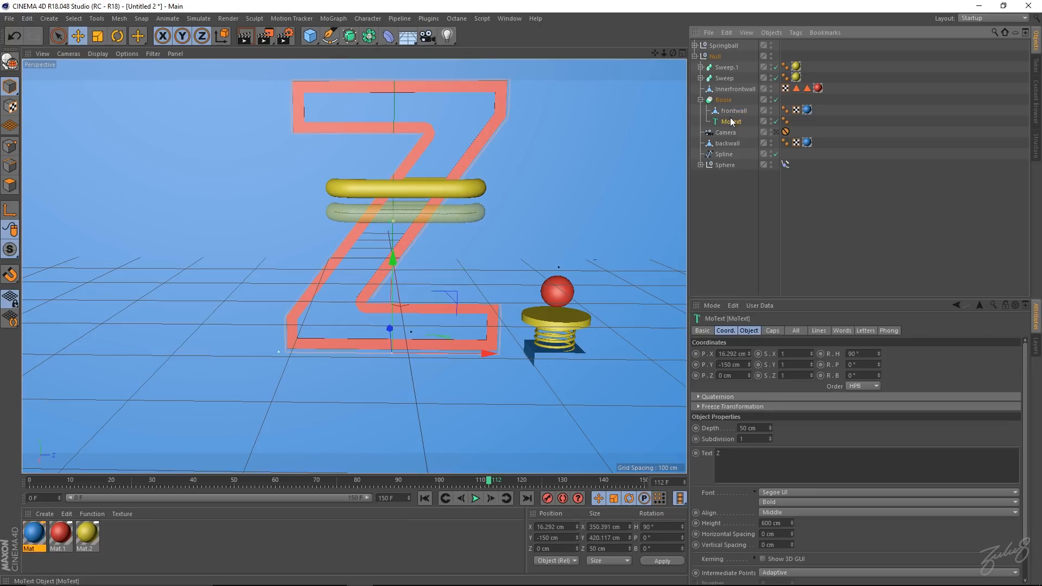
left_click(747, 191)
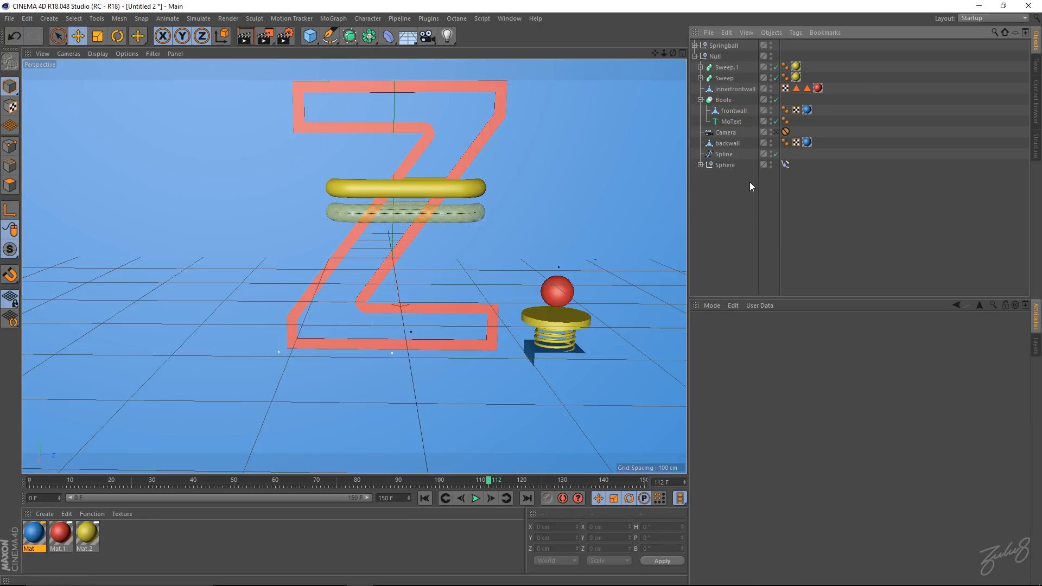
- Select the translucent tube Sweep.1, play the animation to examine the tube up close, and stop at frame 100
scroll(434, 217, "up", 5)
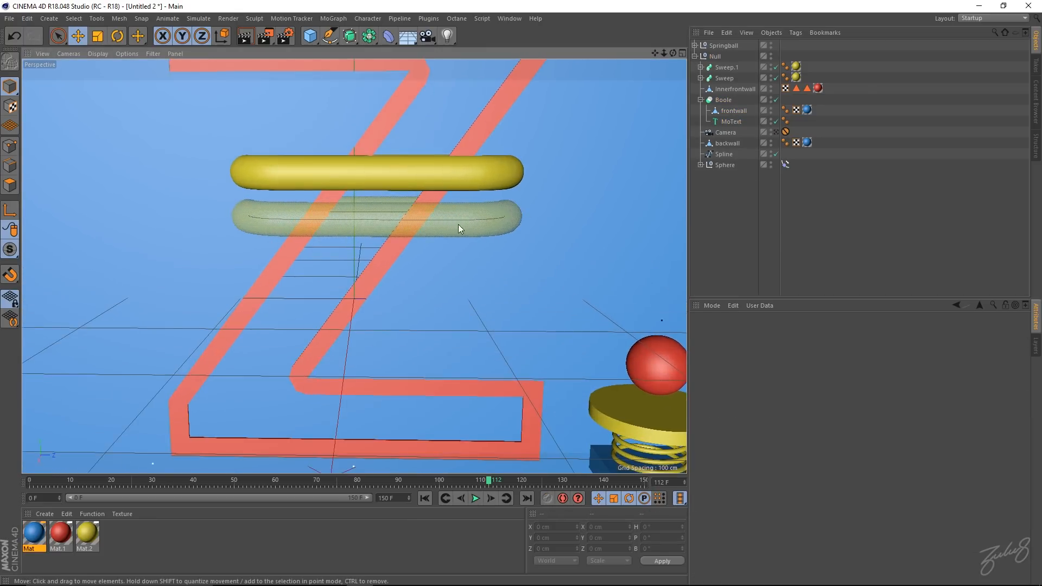
left_click_drag(428, 223, 431, 212, "alt")
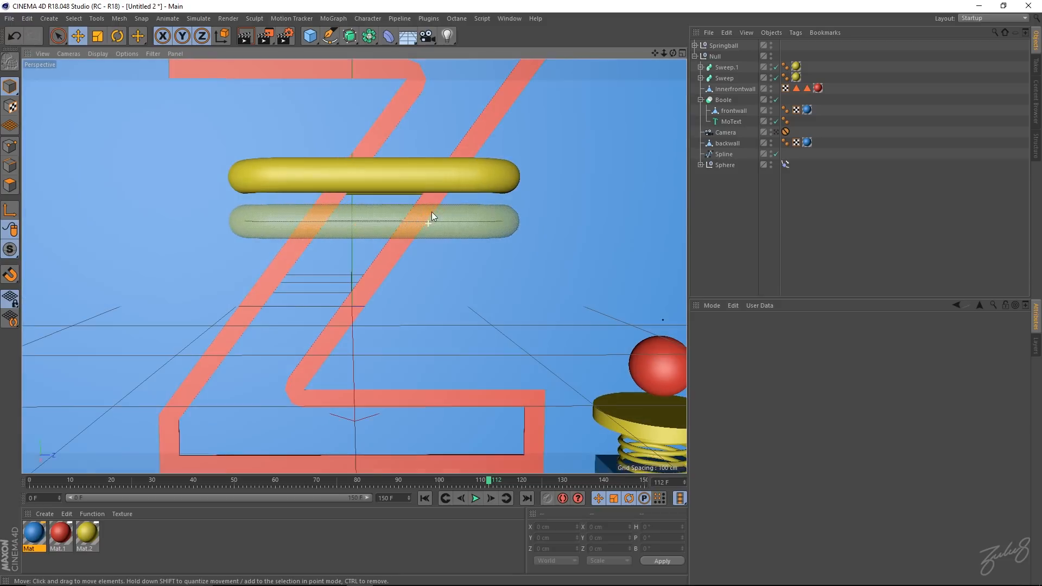
left_click(455, 226)
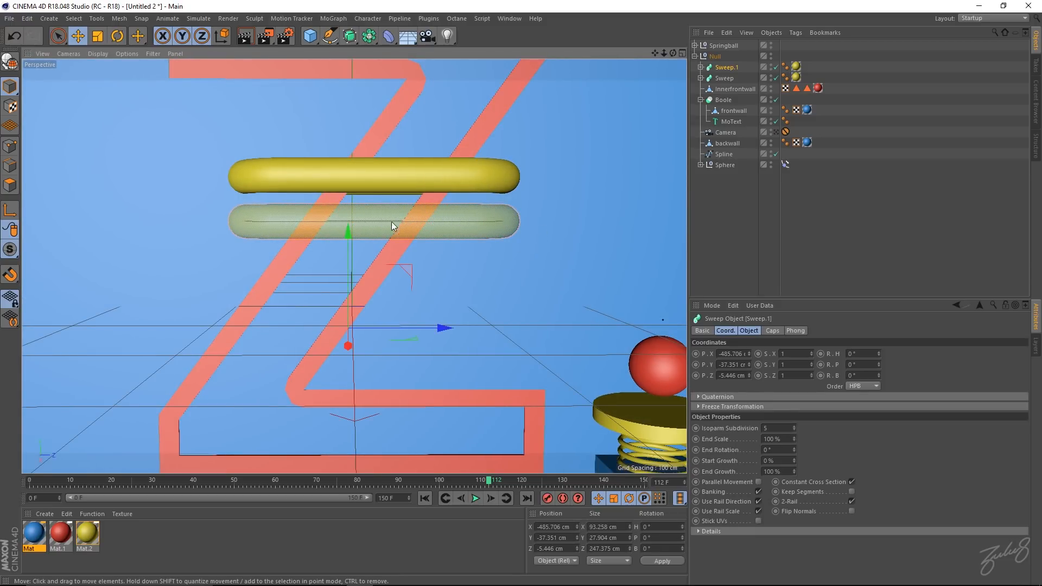
scroll(391, 222, "up", 3)
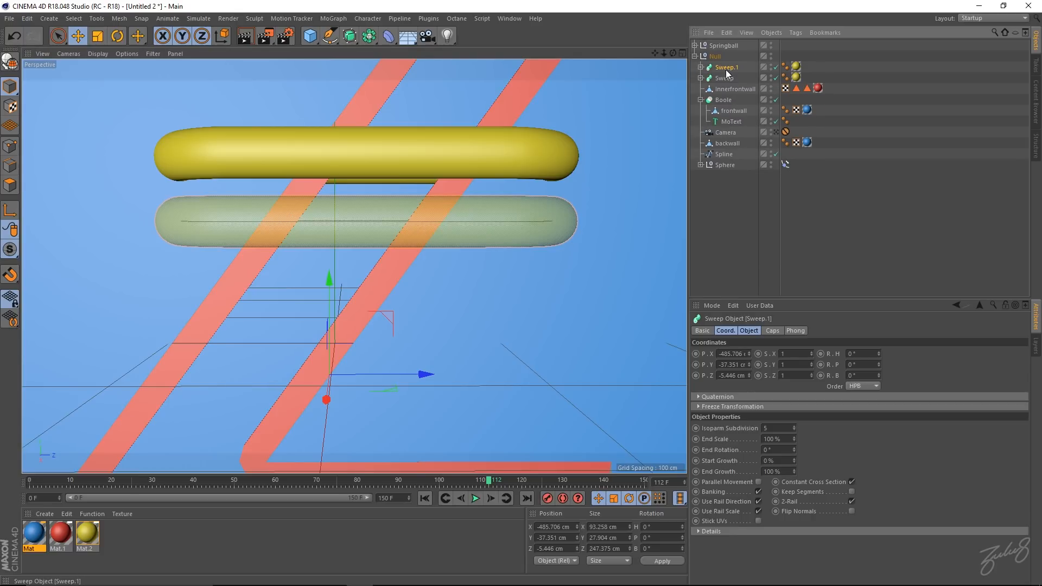
left_click(475, 498)
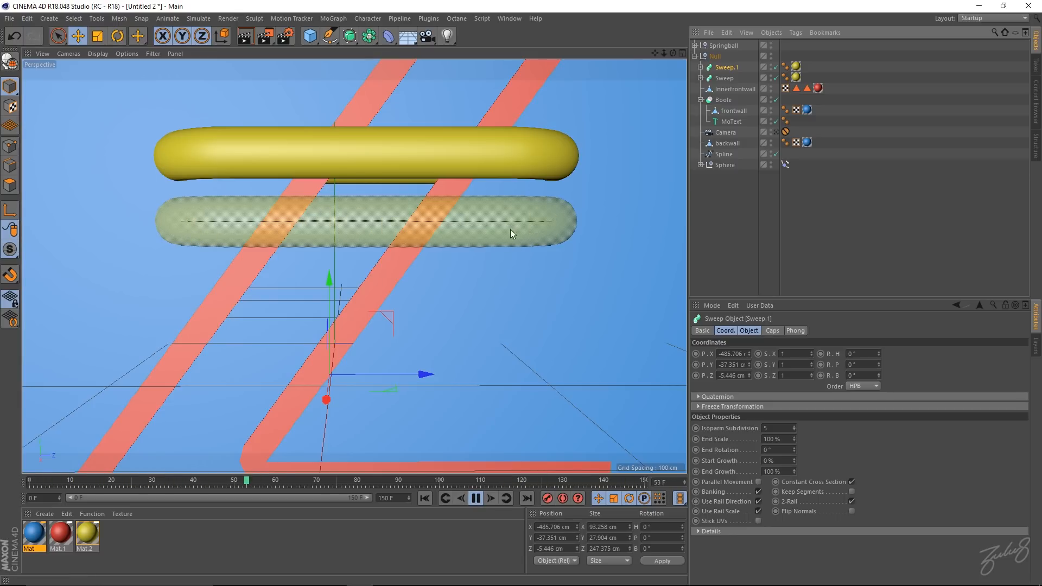
left_click(475, 498)
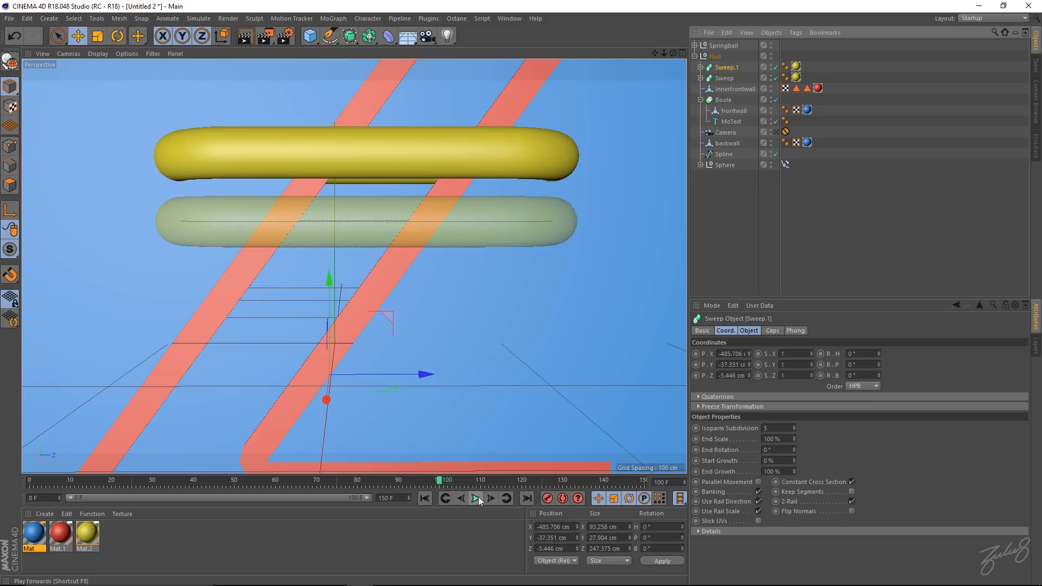
- Create a polygon copy of the Sweep.1 tube with Current State to Object
left_click(720, 78, "ctrl")
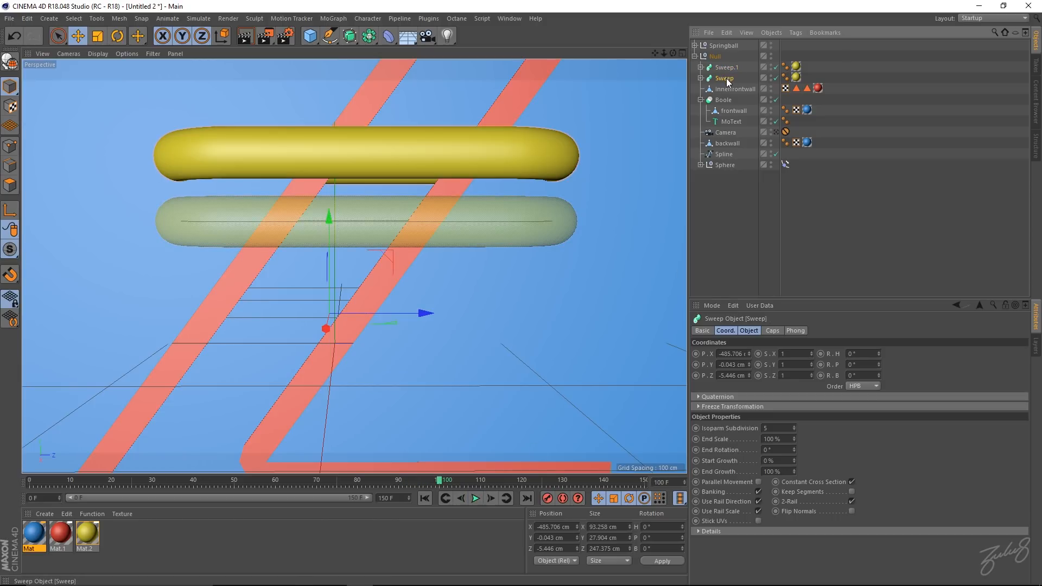
left_click(737, 77, "ctrl")
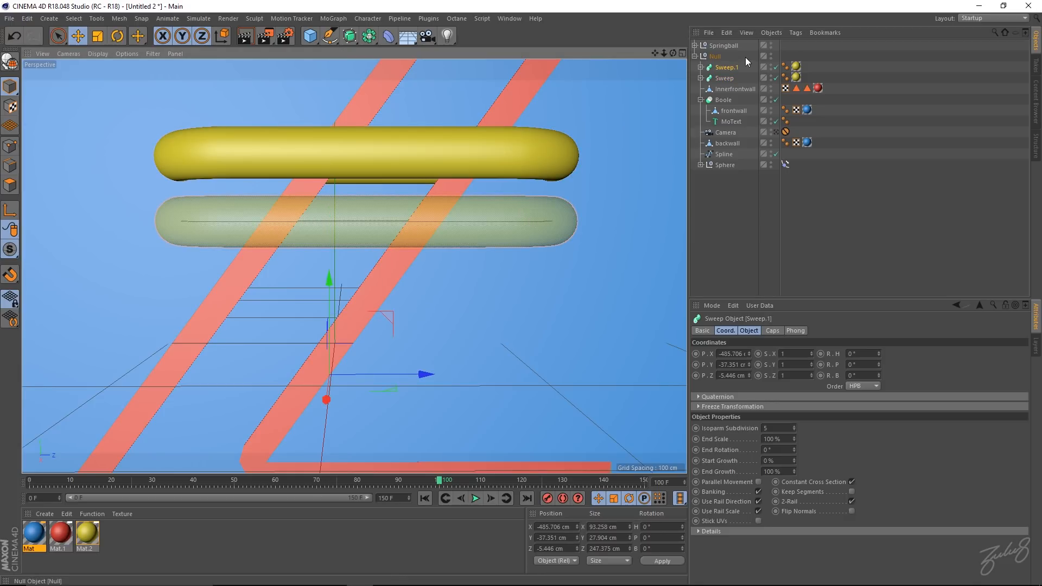
mouse_move(724, 68)
left_mouse_down()
mouse_move(721, 190)
mouse_move(722, 67)
left_mouse_up()
right_click(723, 68)
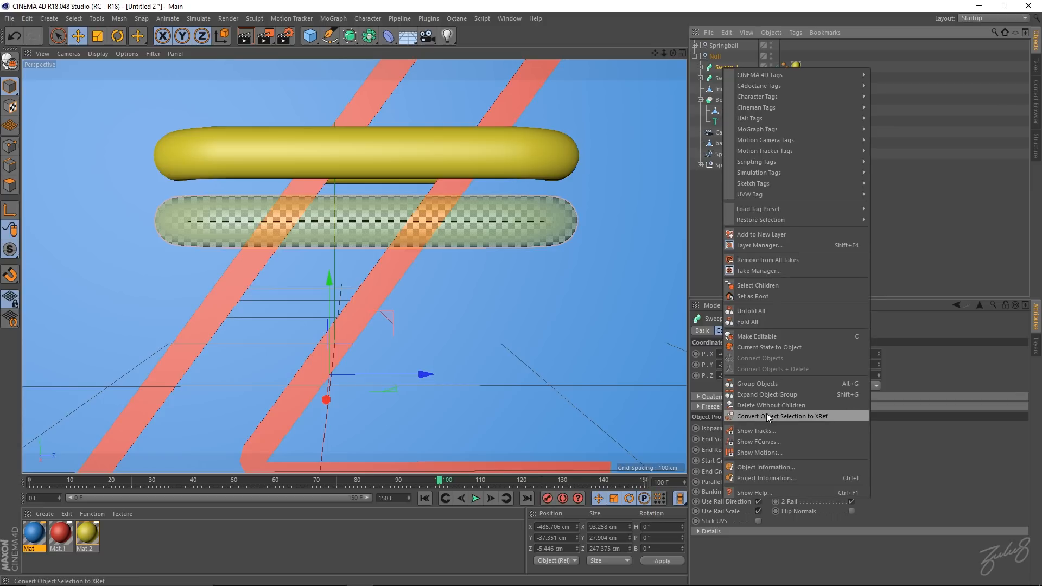
left_click(765, 348)
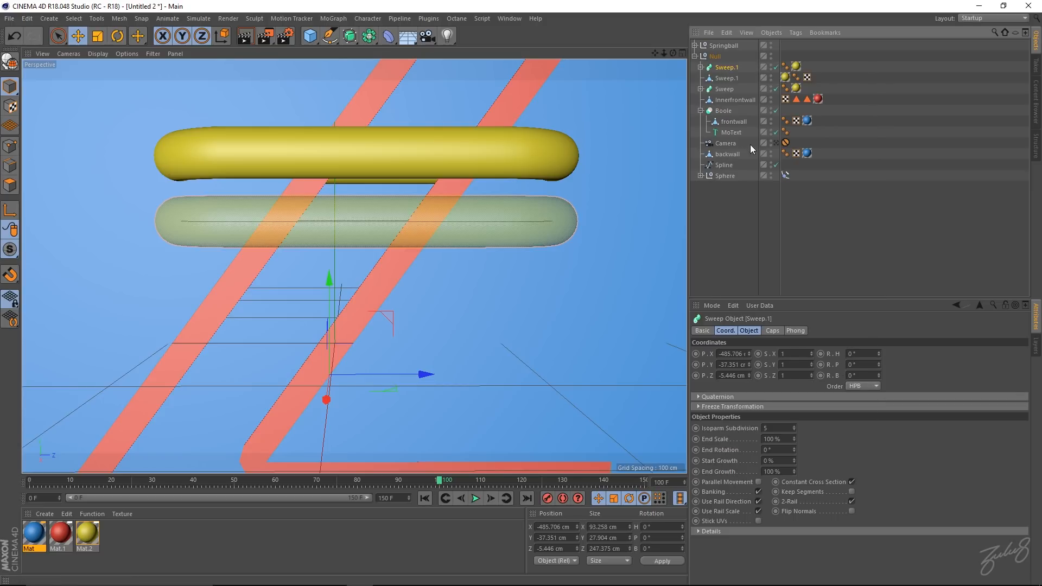
- Move the polygon copy of Sweep.1 out of the Null group and replace its material with the blue Mat
left_click(723, 79)
left_click_drag(730, 251, 730, 249)
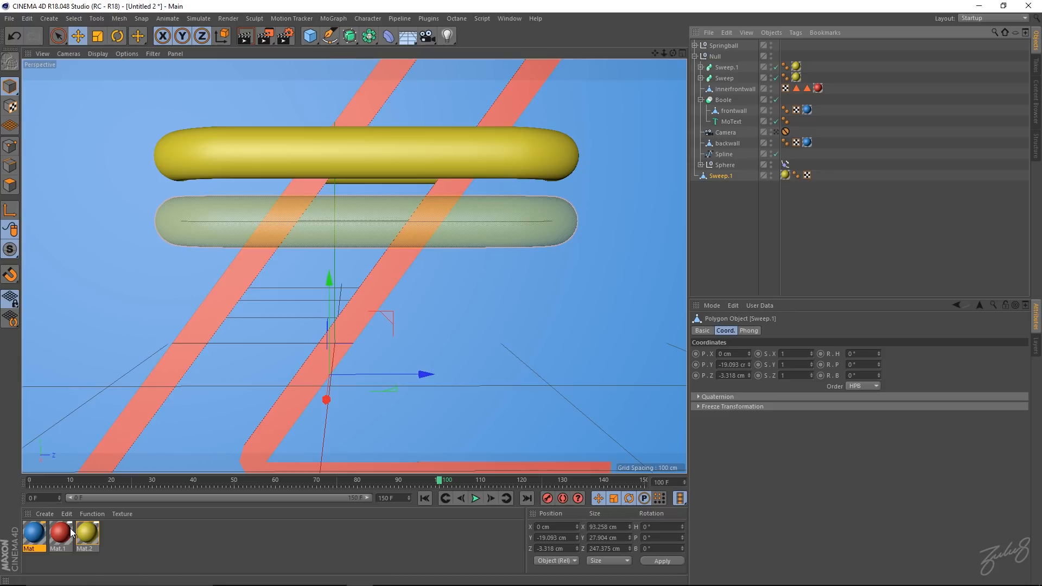
left_click_drag(38, 535, 785, 176)
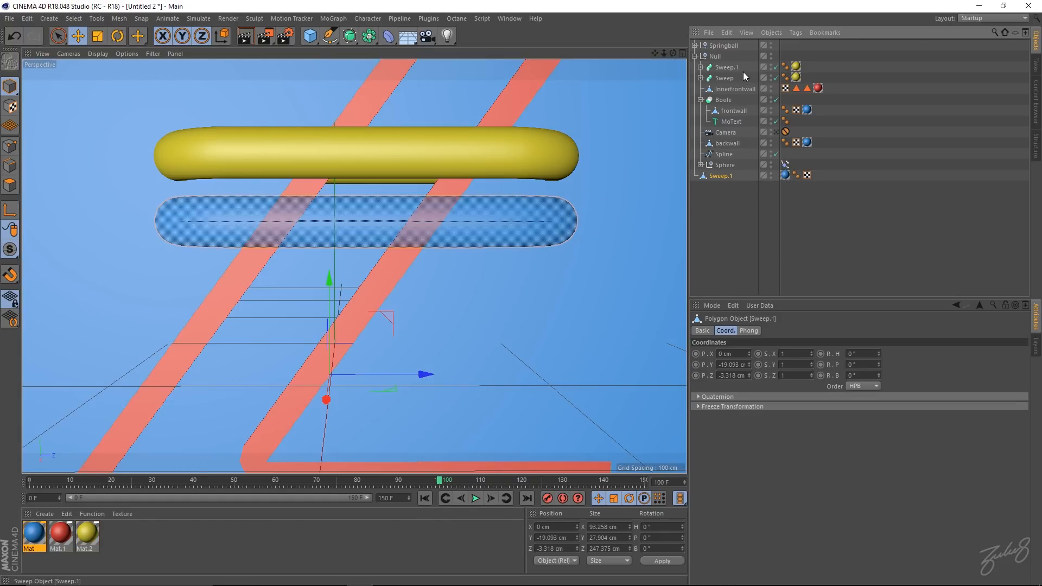
- Try to cut the front wall with the polygon Sweep.1 by placing it in the Boole after MoText, and inspect it from the side
left_click(736, 110)
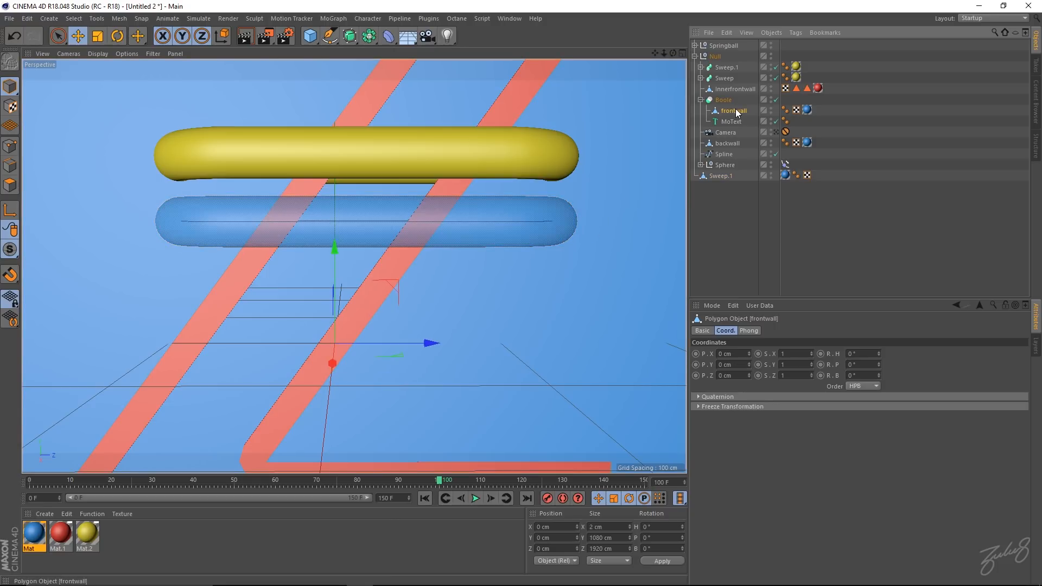
left_click_drag(736, 116, 729, 133)
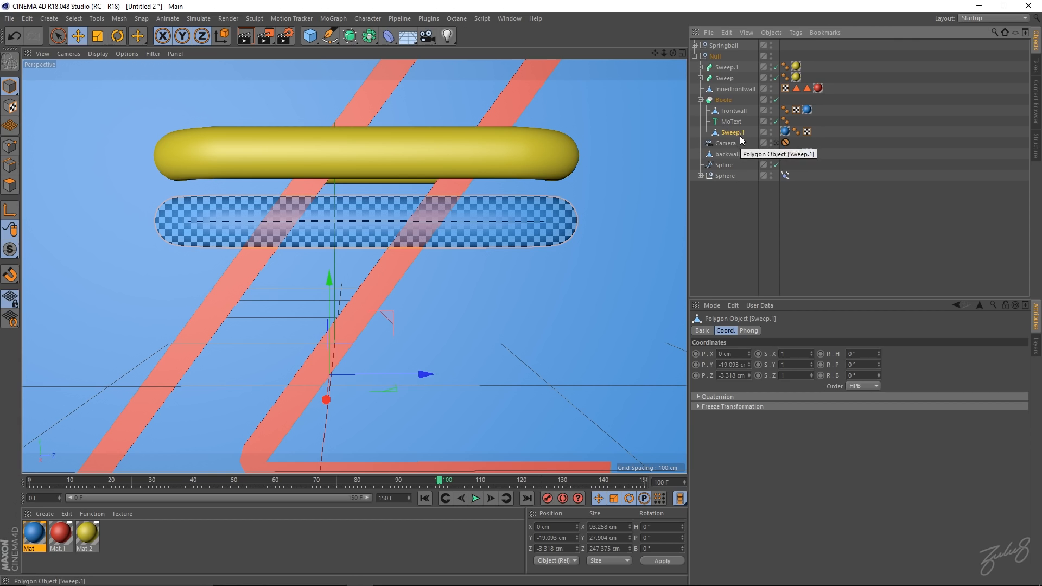
left_click_drag(455, 250, 572, 239, "alt")
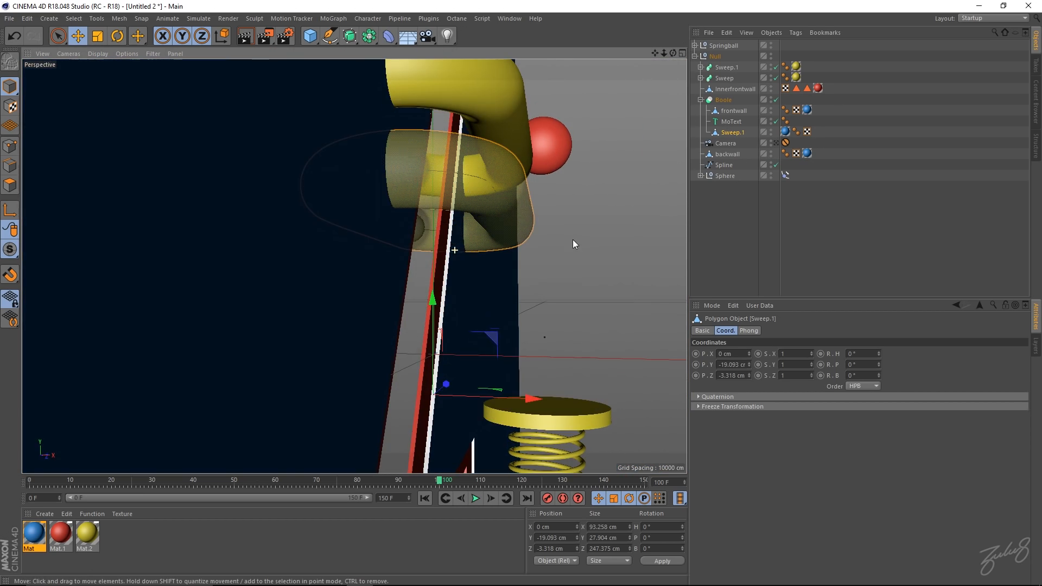
left_click_drag(465, 265, 333, 311, "alt")
left_click_drag(456, 223, 503, 209, "alt")
- Make the polygon Sweep.1 a child of MoText inside the Boole
left_click(729, 133)
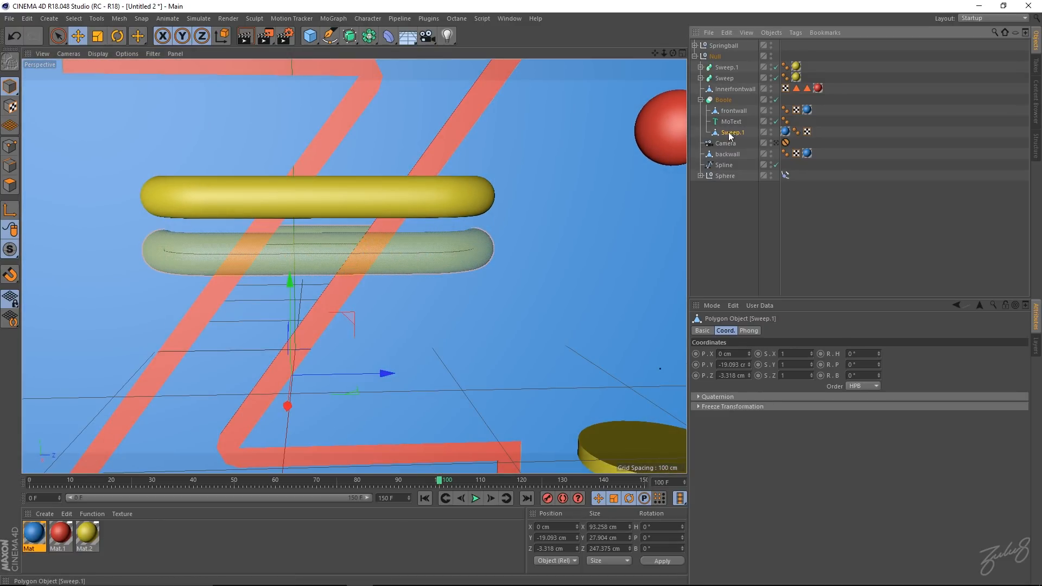
left_click_drag(731, 126, 731, 127)
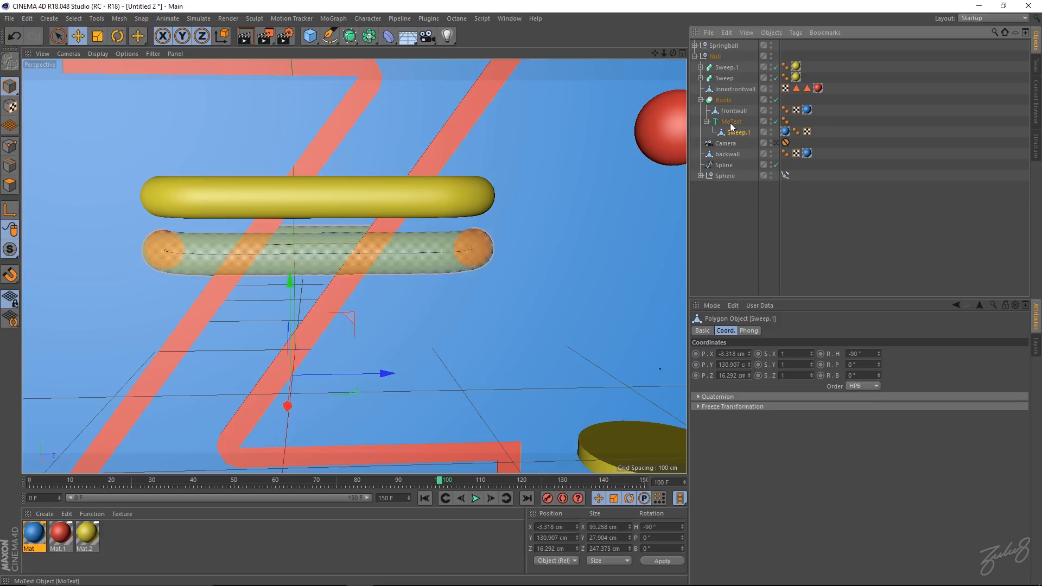
- Move innerfrontwall out of the main null and nest it under a new Boole object
scroll(498, 228, "up", 2)
scroll(488, 242, "up", 5)
left_click_drag(511, 242, 501, 219, "alt")
left_click_drag(519, 98, 488, 147, "alt")
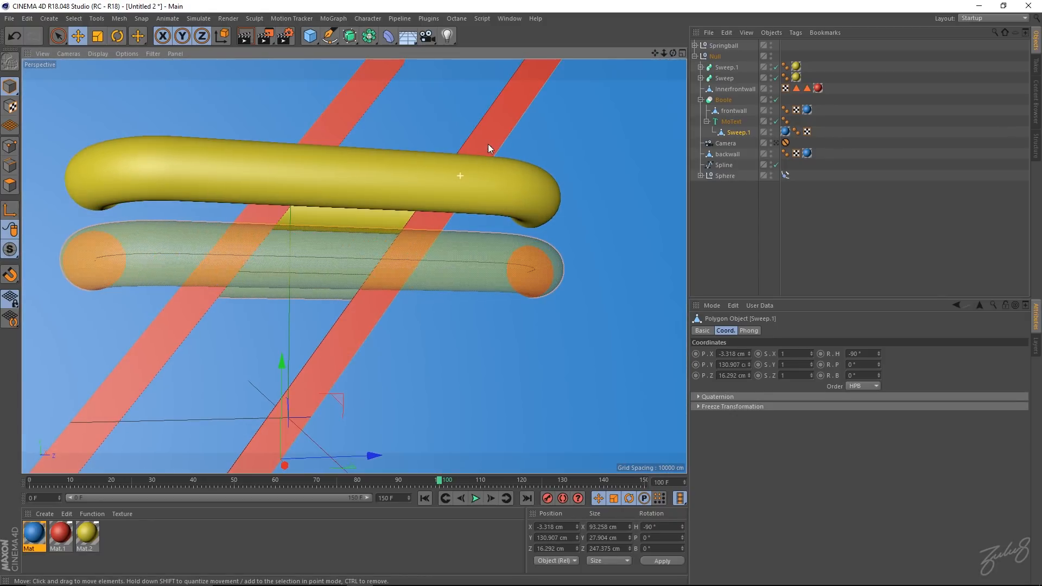
left_click(732, 88)
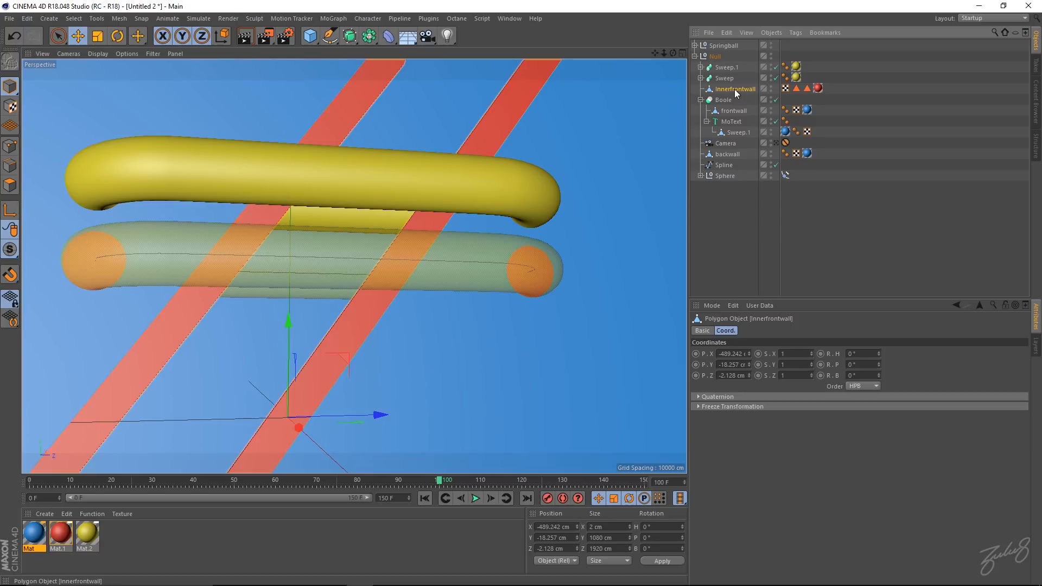
left_click_drag(727, 90, 722, 212)
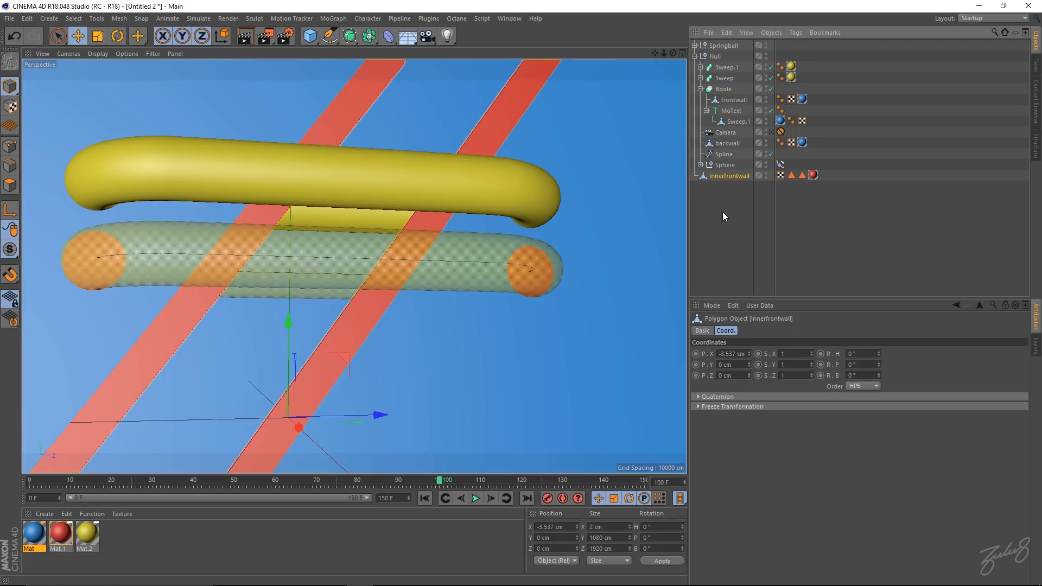
left_click(376, 39)
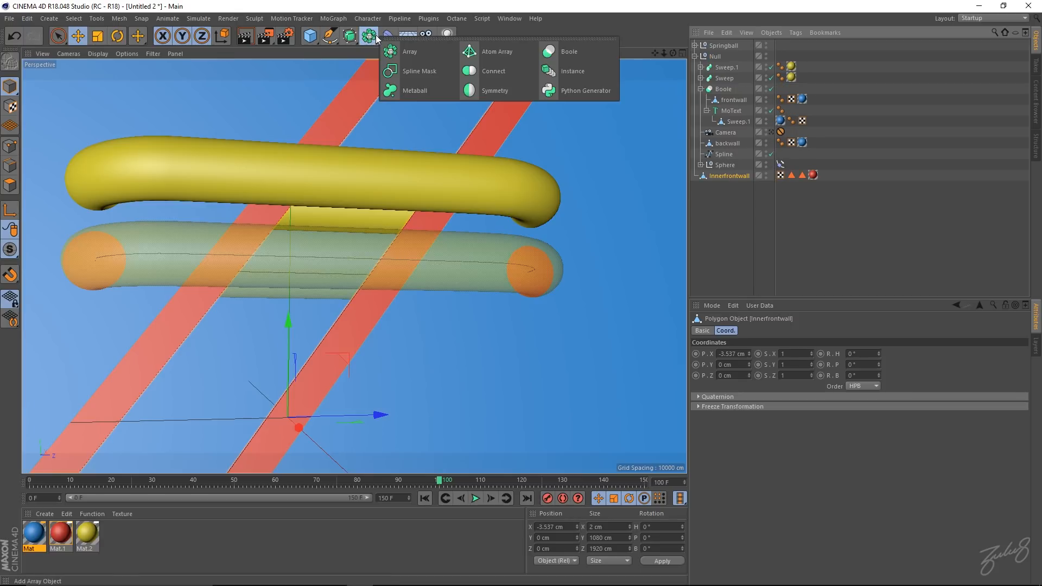
left_click(568, 49)
left_click_drag(730, 54, 730, 53)
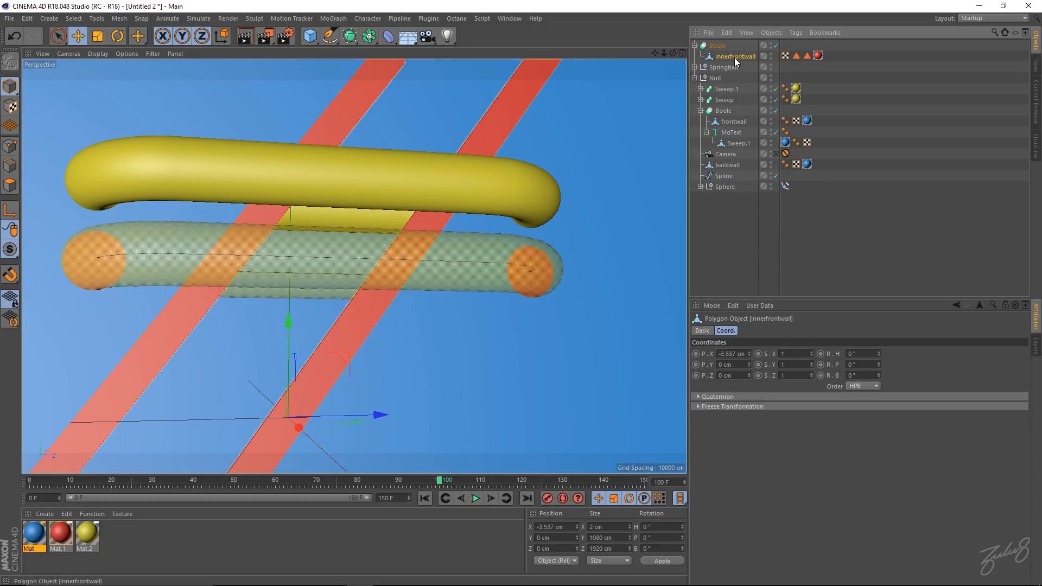
- Copy the Sweep.1 polygon object from MoText, give it the red Mat.1 material, and place it below innerfrontwall in the new Boole
left_click(738, 143)
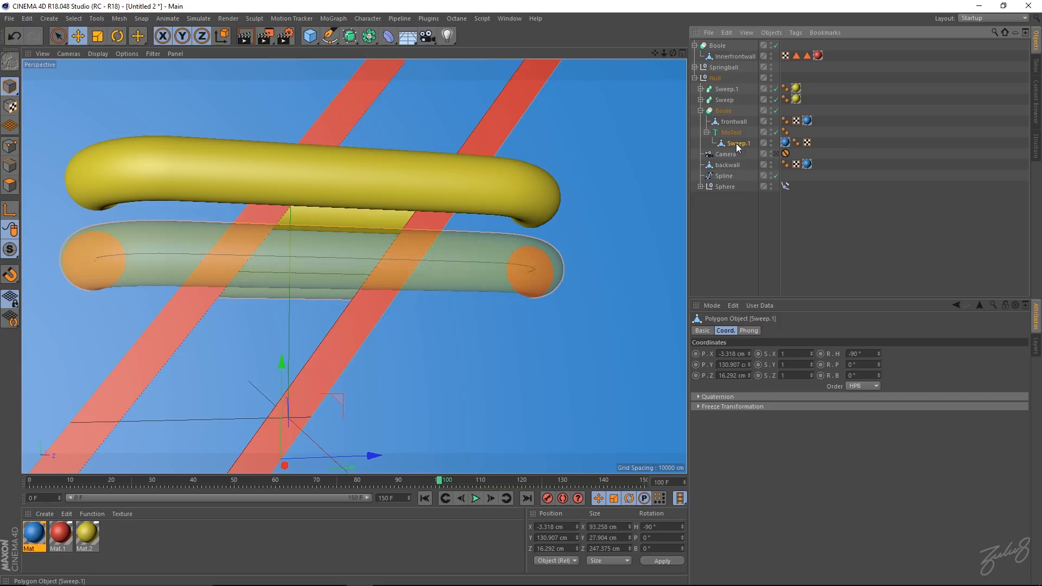
left_click_drag(735, 143, 734, 236)
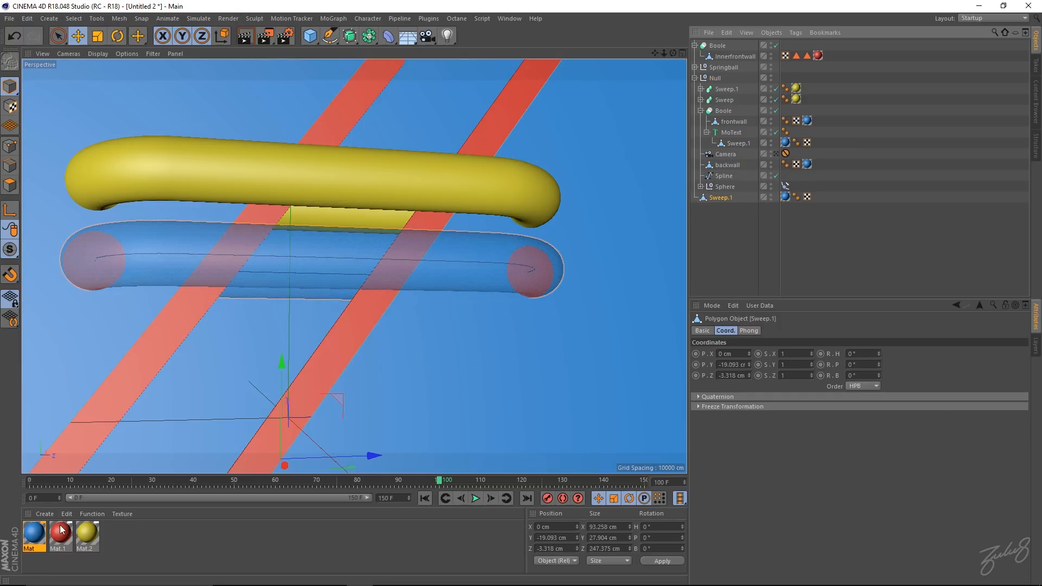
left_click_drag(775, 204, 785, 198)
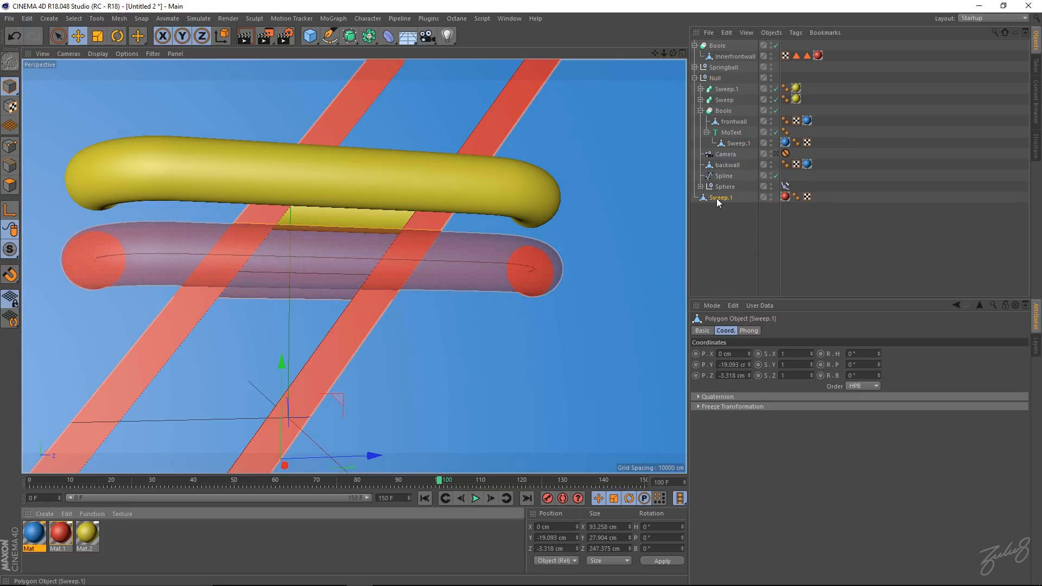
left_click_drag(719, 198, 781, 25)
left_click_drag(734, 60, 734, 62)
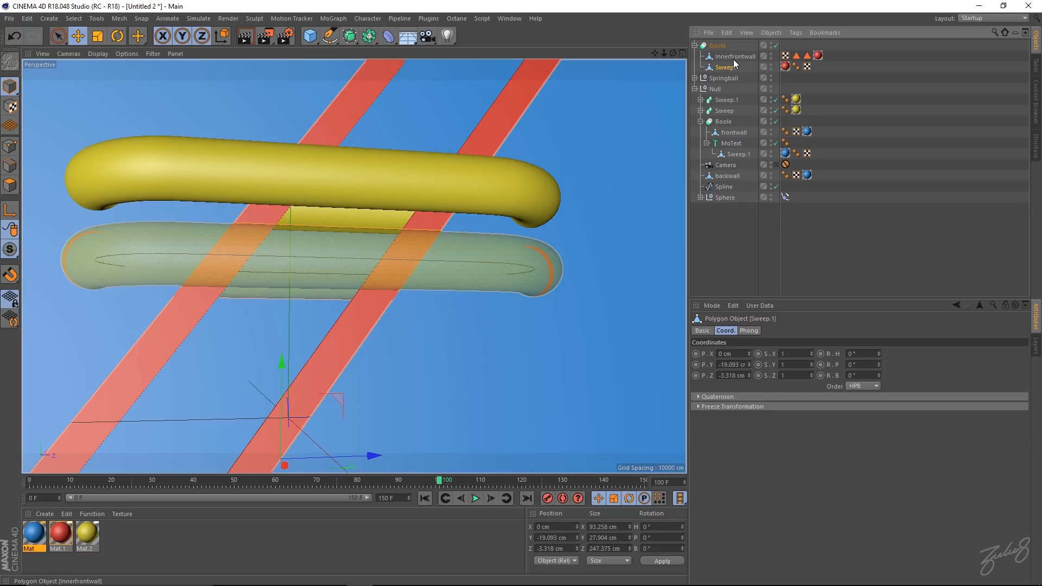
- Play the animation to check how the small ball travels through the lower tube
left_click_drag(591, 190, 635, 212, "alt")
scroll(561, 266, "up", 5)
left_click_drag(592, 281, 509, 278, "alt")
right_click_drag(577, 288, 415, 306, "alt")
left_click(475, 499)
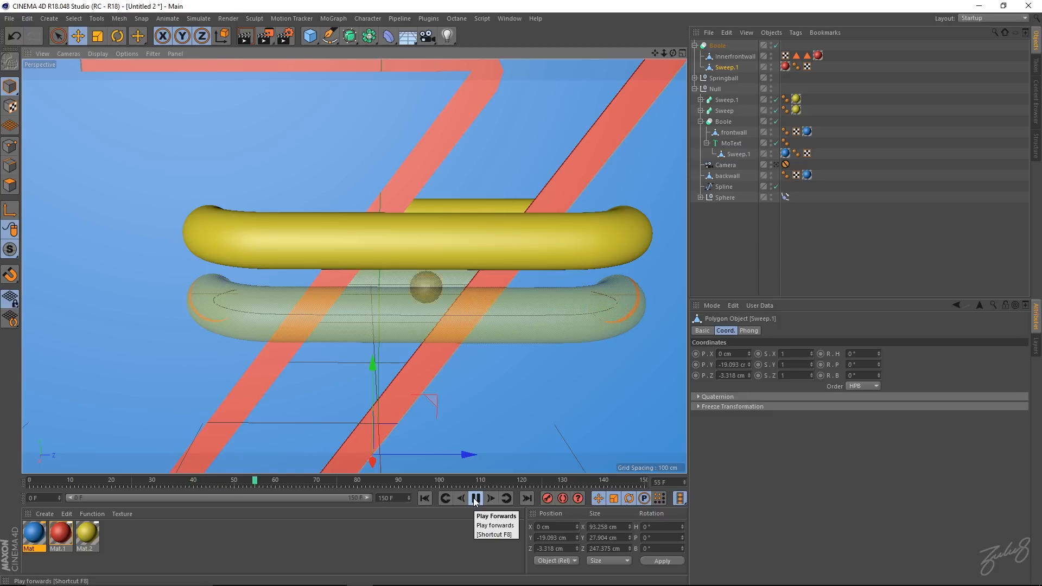
left_click(476, 499)
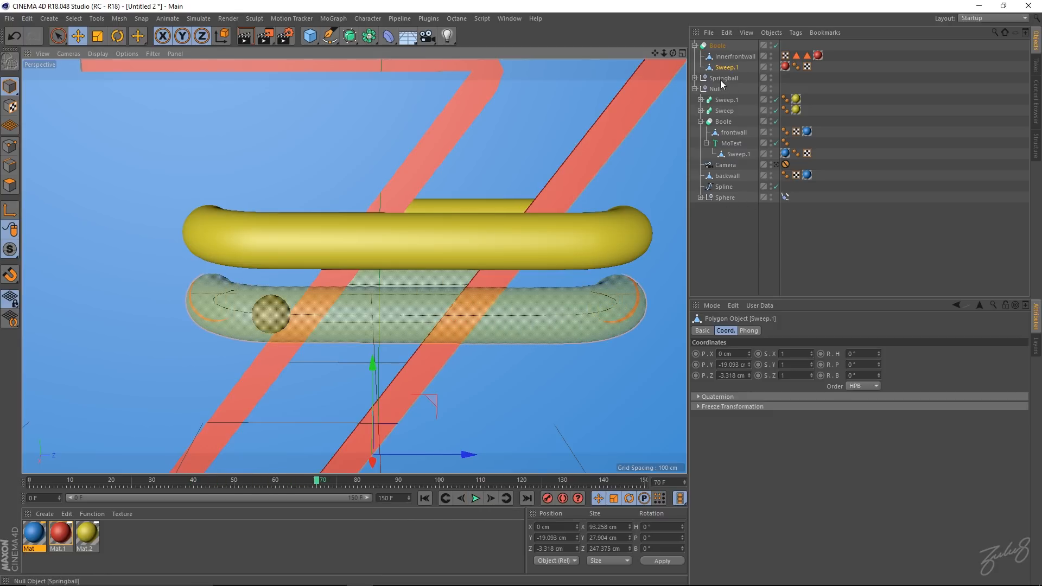
- Apply the yellow Mat.2 material to the Sphere polygon object inside the Sphere null
left_click(720, 79)
left_click(694, 77)
left_click(694, 77)
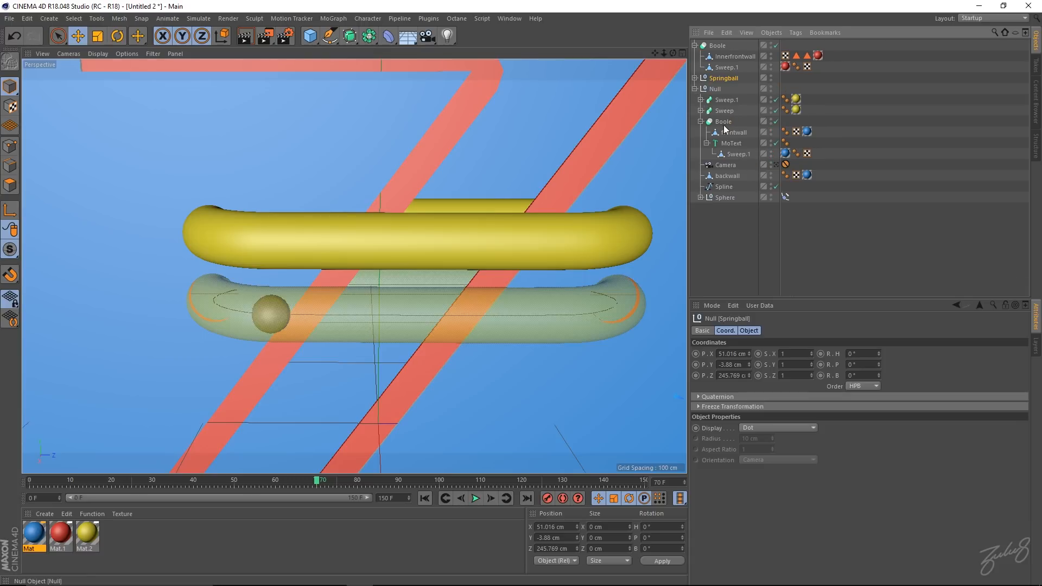
left_click(724, 186)
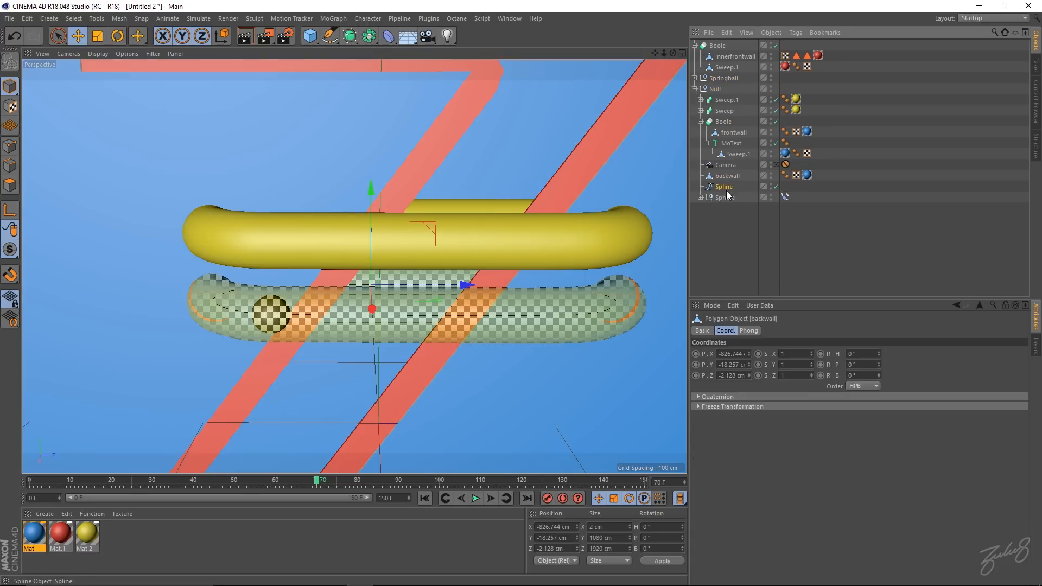
left_click(700, 197)
left_click(727, 208)
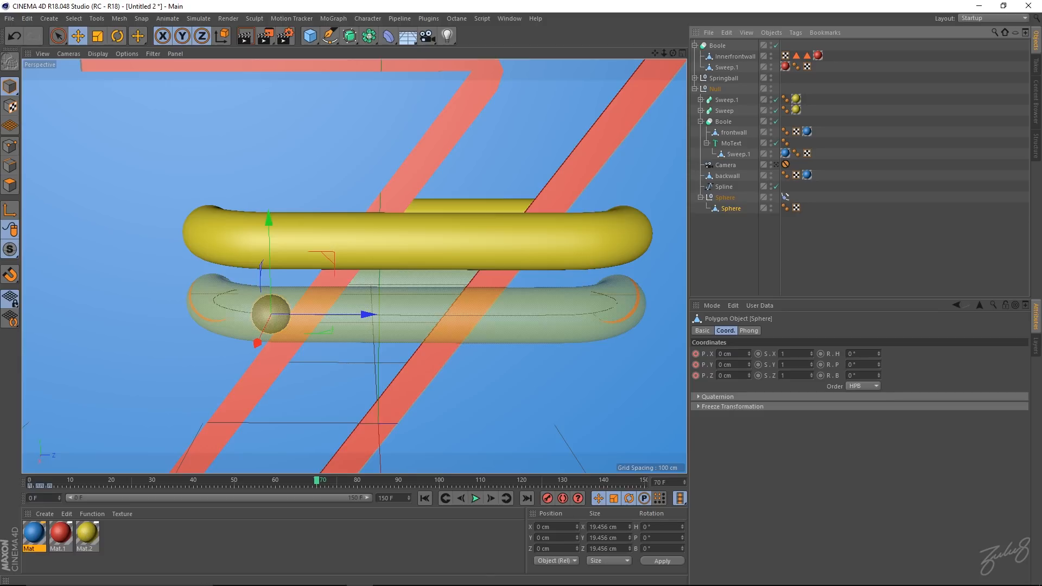
left_click_drag(86, 535, 734, 211)
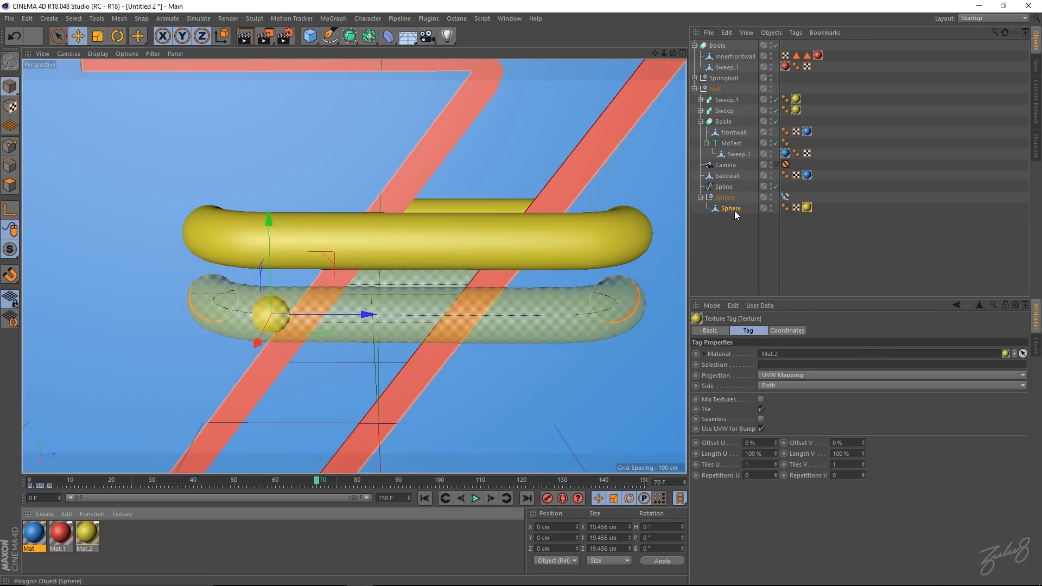
- Add a capsule and move it beside the Z shape, to about -220 cm on the Z axis
scroll(389, 311, "down", 10)
scroll(412, 289, "up", 6)
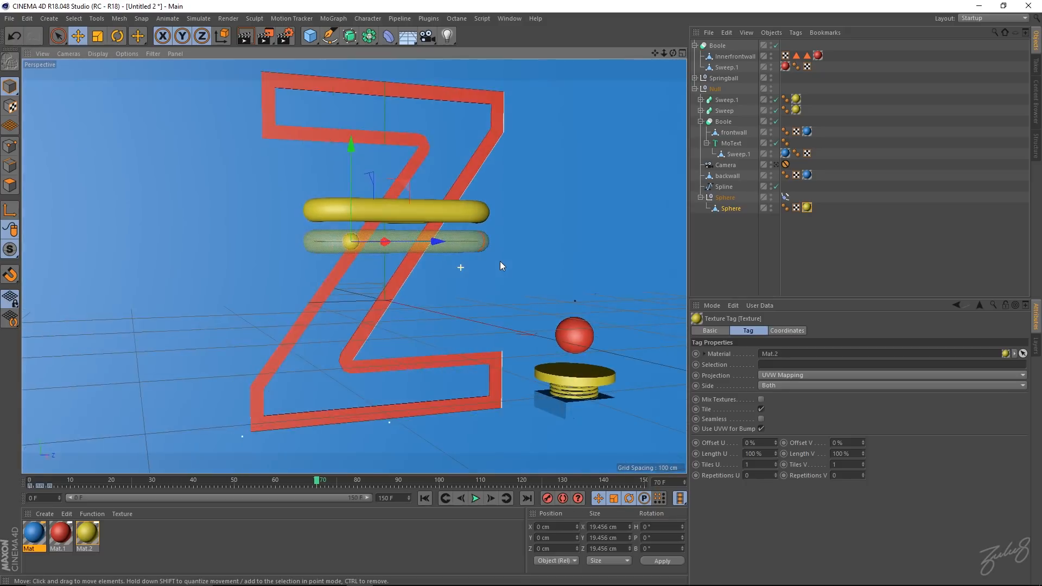
left_click_drag(500, 262, 183, 265, "alt")
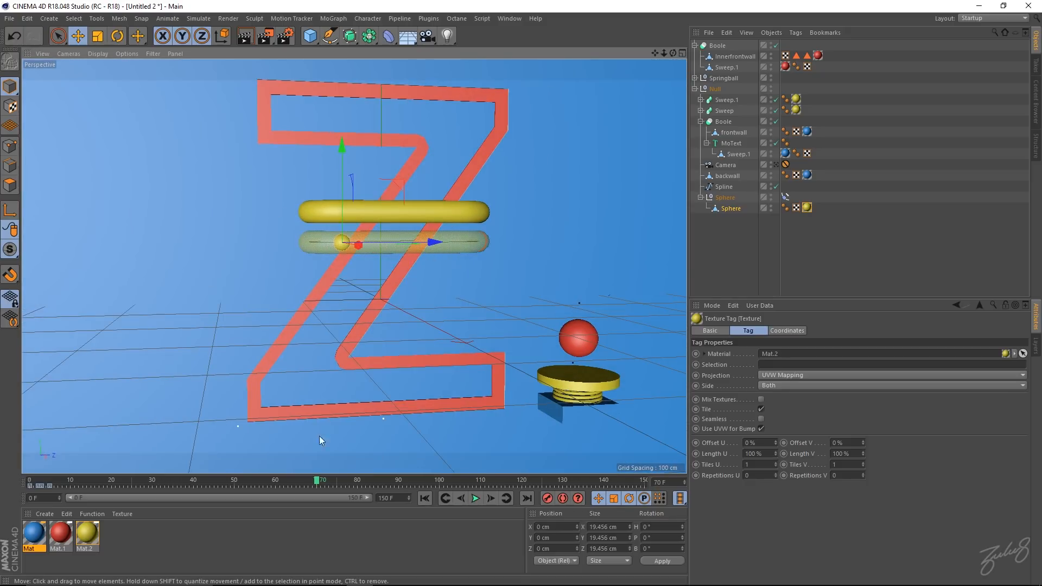
middle_click_drag(258, 285, 290, 279, "alt")
left_click_drag(277, 279, 244, 283, "alt")
left_click_drag(305, 234, 293, 193, "alt")
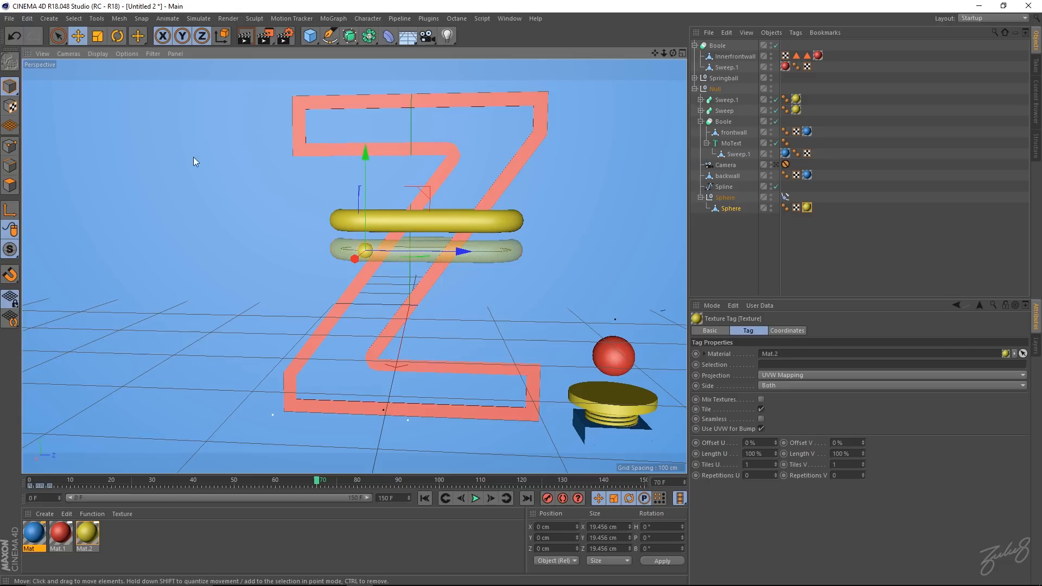
left_click_drag(273, 262, 299, 252, "alt")
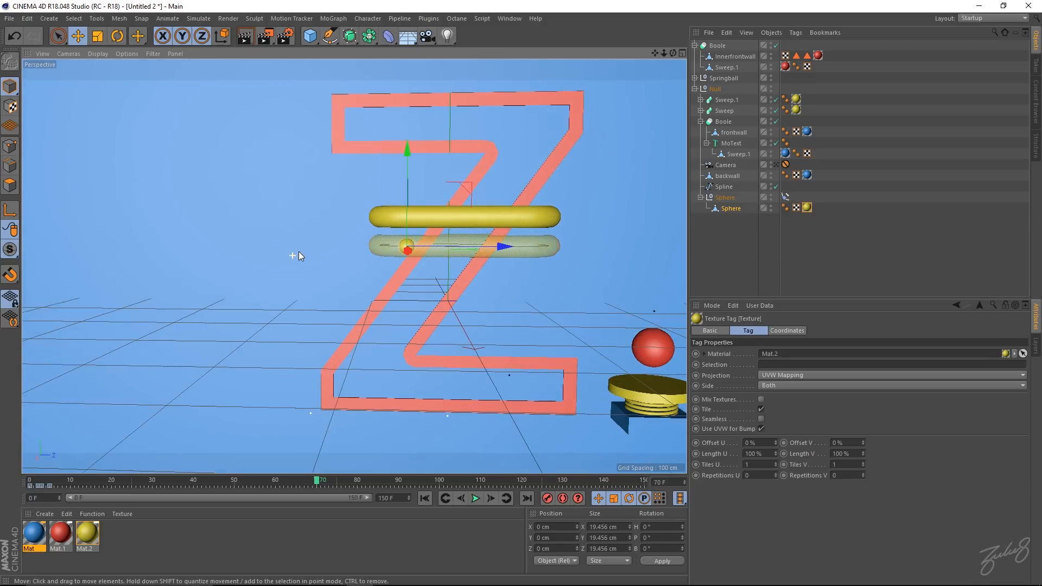
left_click(388, 40)
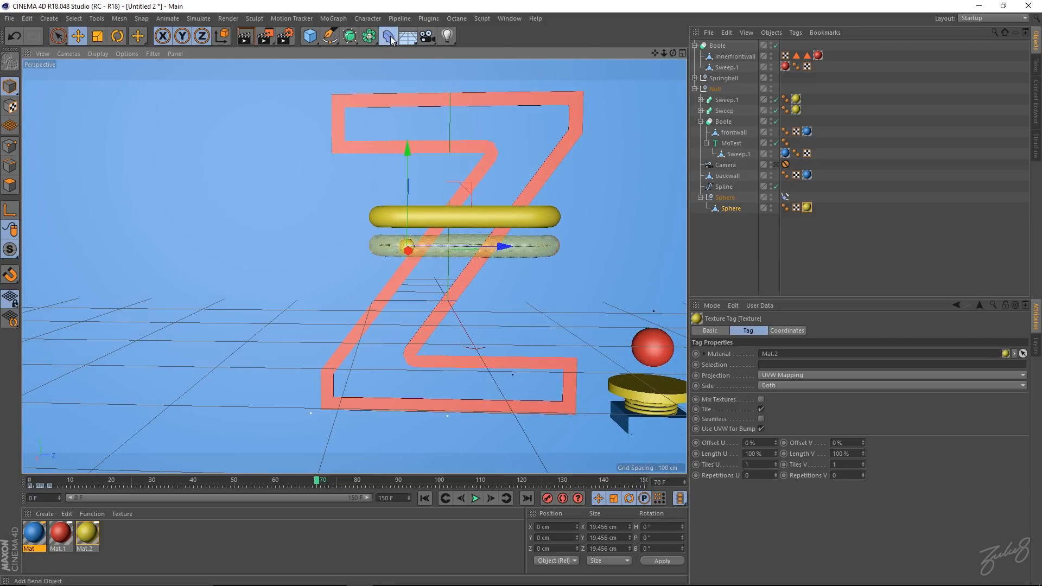
left_click(310, 36)
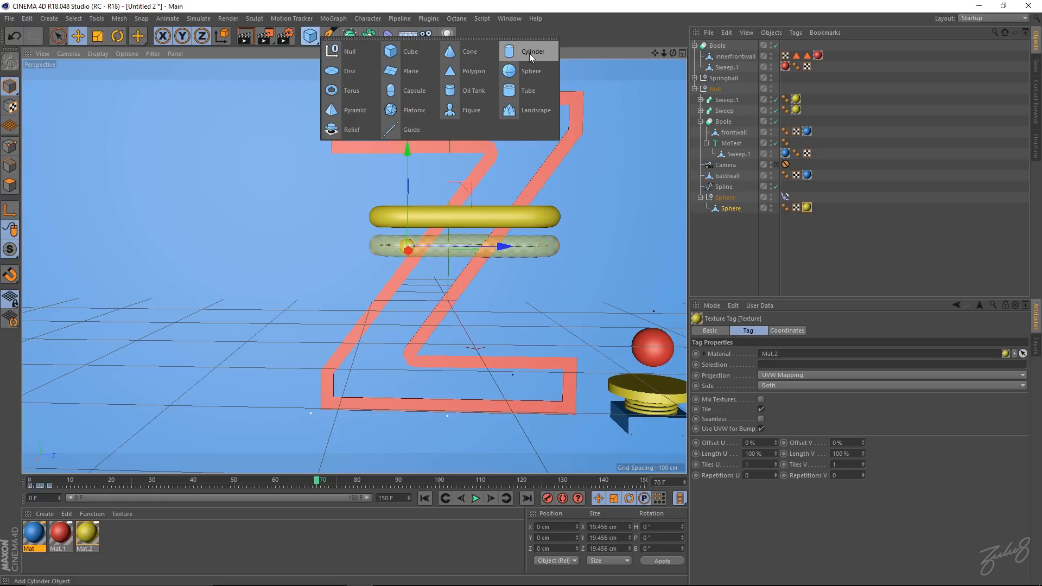
left_click(412, 91)
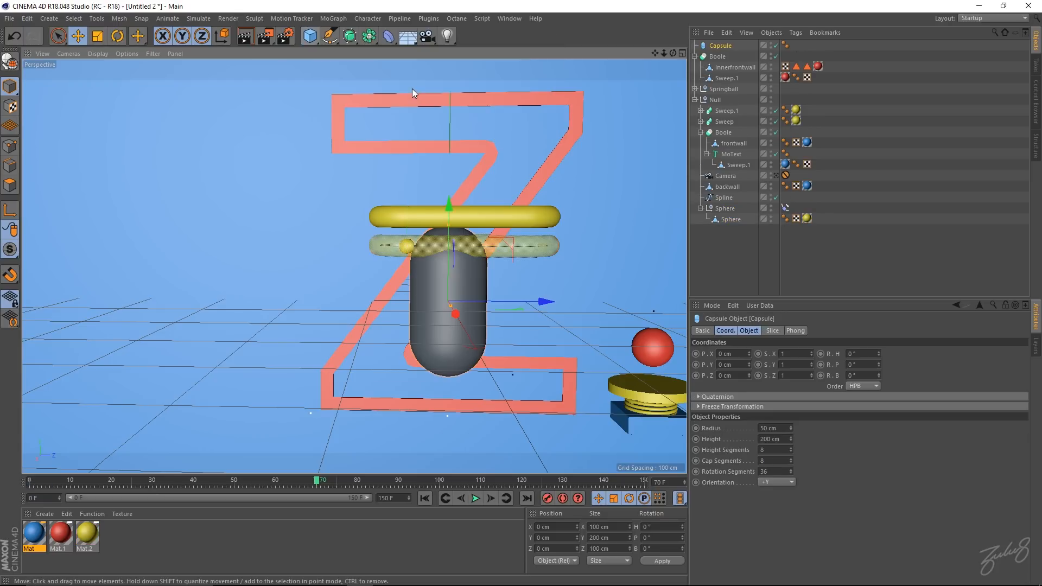
left_click_drag(344, 294, 375, 295)
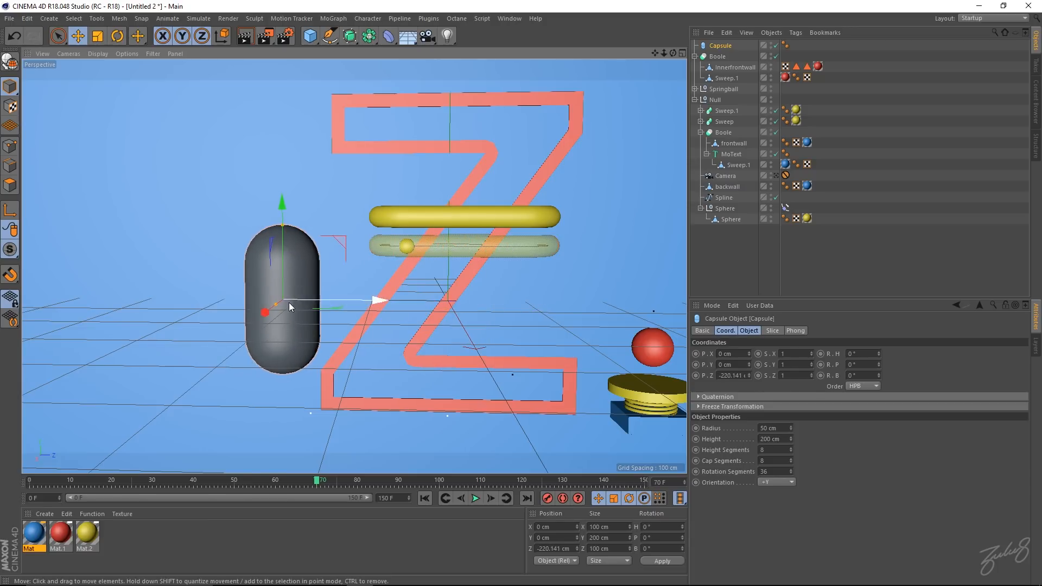
- Resize the capsule to about 473 cm tall and 39 cm thick, and raise it to about 56 cm in Y
left_click_drag(275, 305, 325, 295)
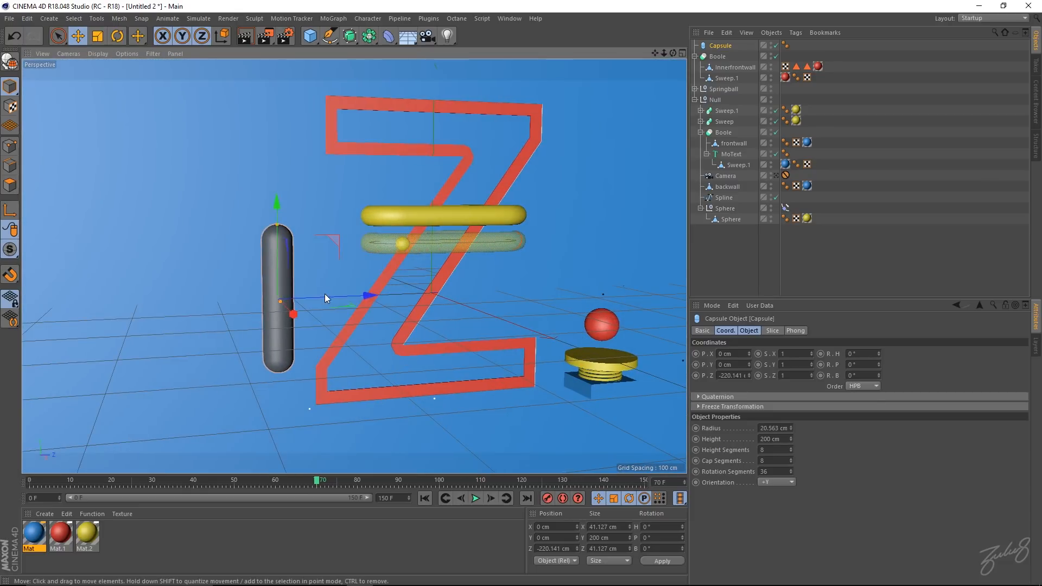
key("t")
left_click_drag(301, 364, 516, 372)
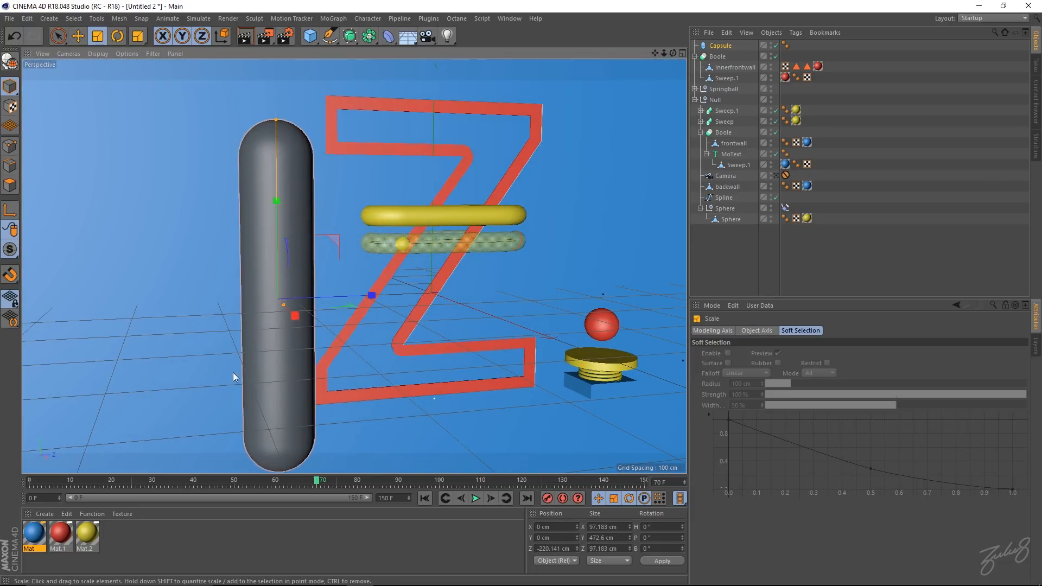
middle_click_drag(322, 342, 344, 356, "alt")
scroll(344, 356, "down", 3)
left_click_drag(322, 334, 290, 313)
key("e")
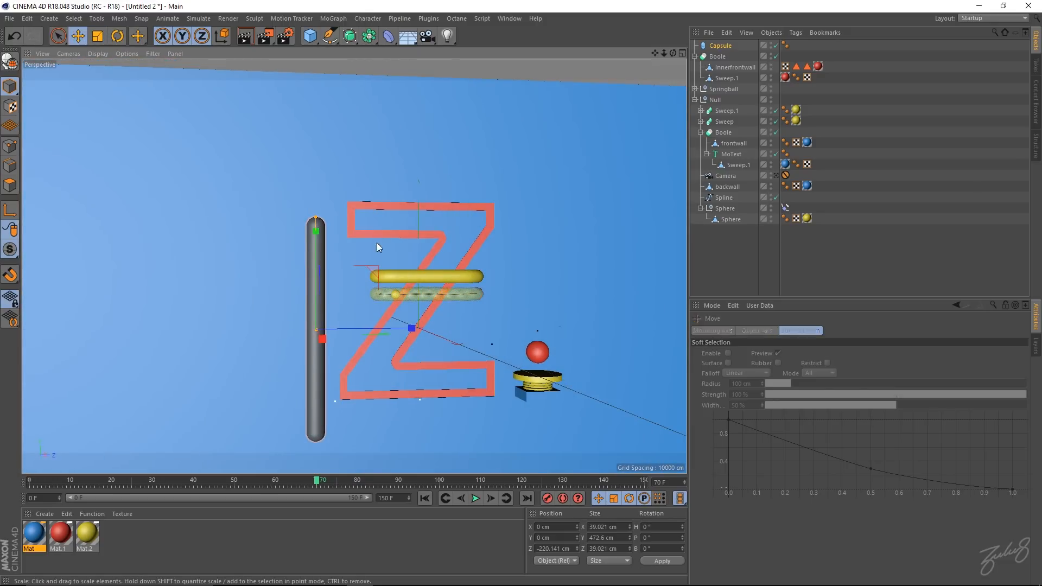
mouse_move(316, 234)
left_mouse_down()
mouse_move(318, 206)
mouse_move(341, 236)
mouse_move(313, 239)
left_mouse_up()
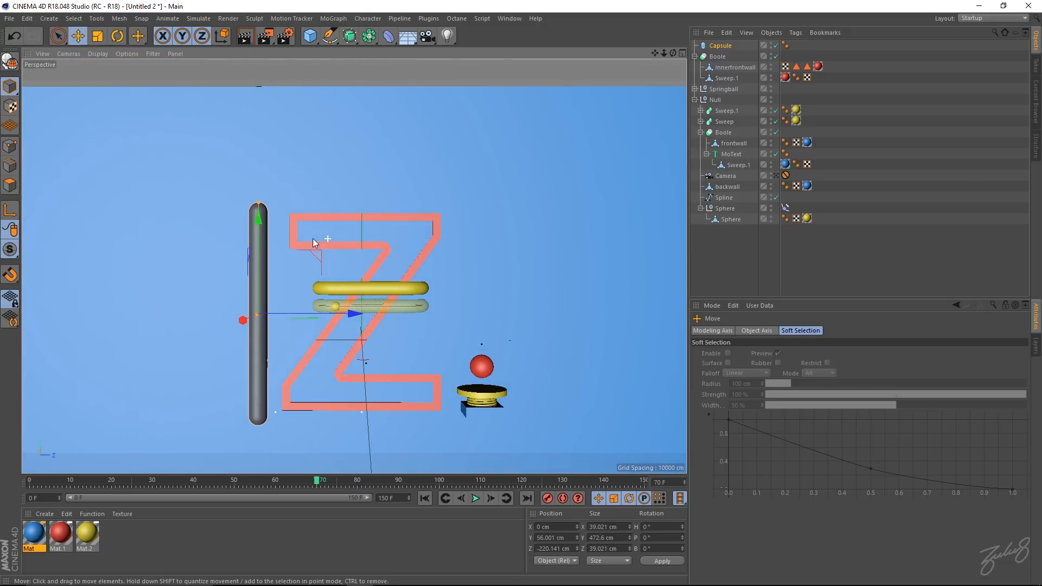
- Add a Bend deformer as a child of the capsule and fit it to its parent
left_click(389, 38)
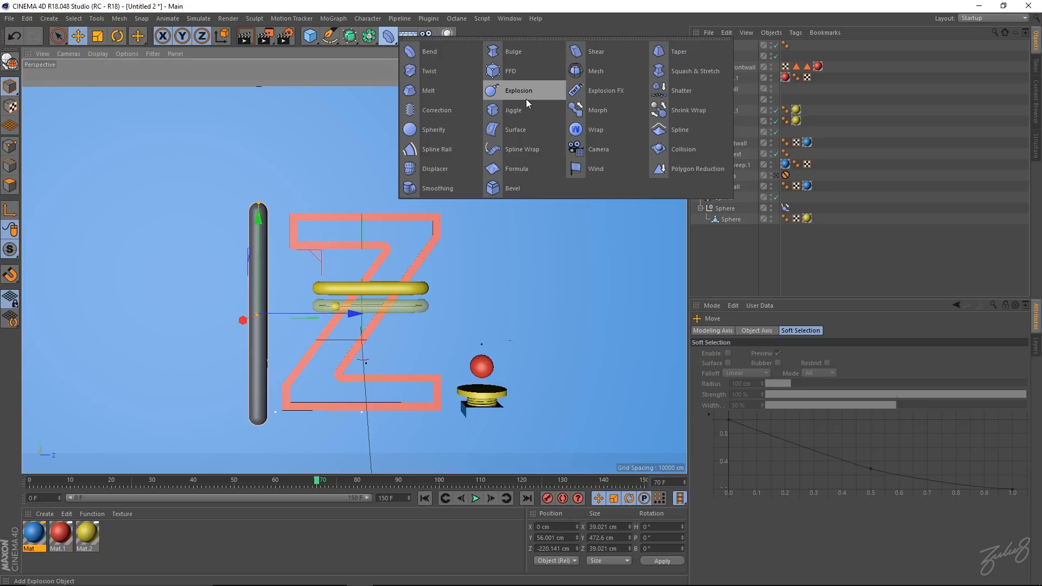
left_click(431, 50)
left_click_drag(719, 45, 724, 59)
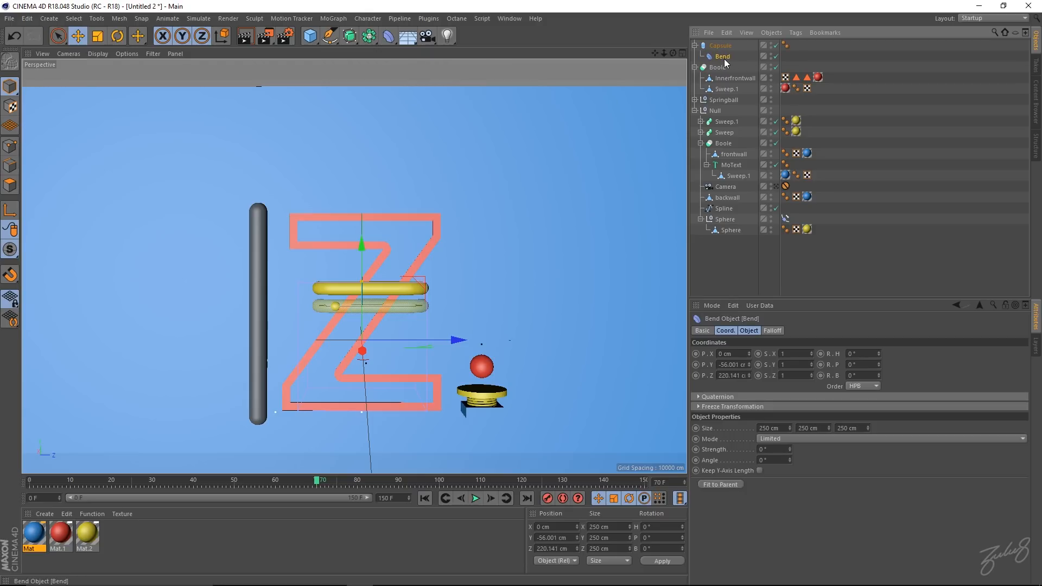
left_click(726, 485)
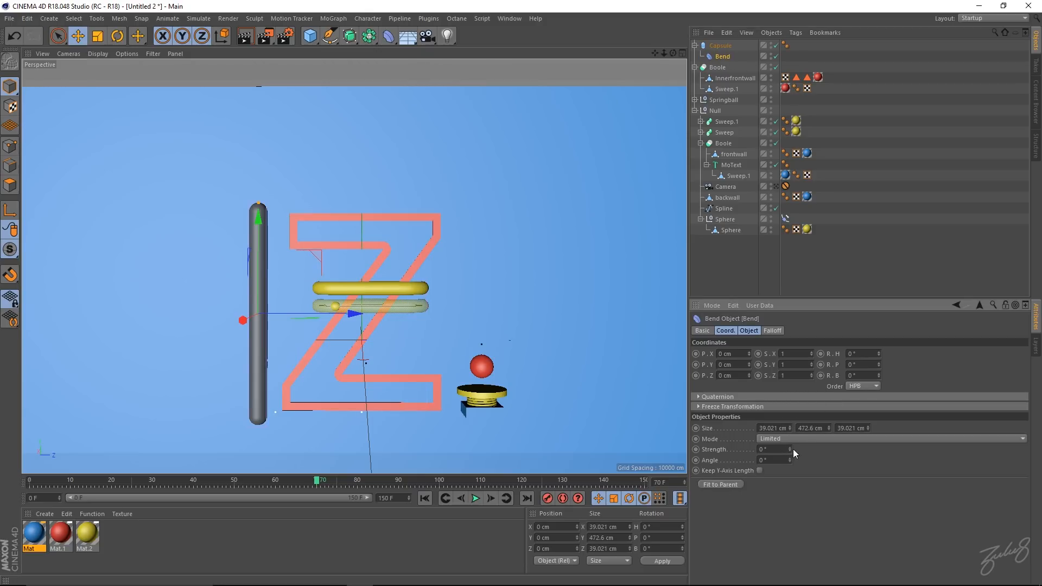
- Set the Bend deformer's strength to 180° to curve the capsule into an arch
left_click_drag(791, 449, 790, 362)
left_click_drag(247, 380, 386, 359, "alt")
left_click(765, 450)
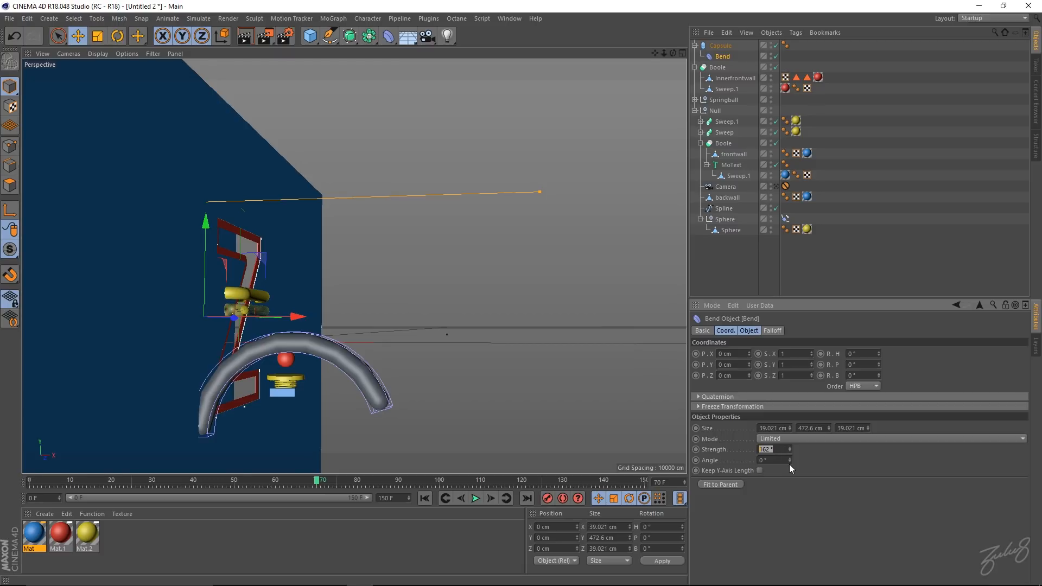
type("180")
key("Return")
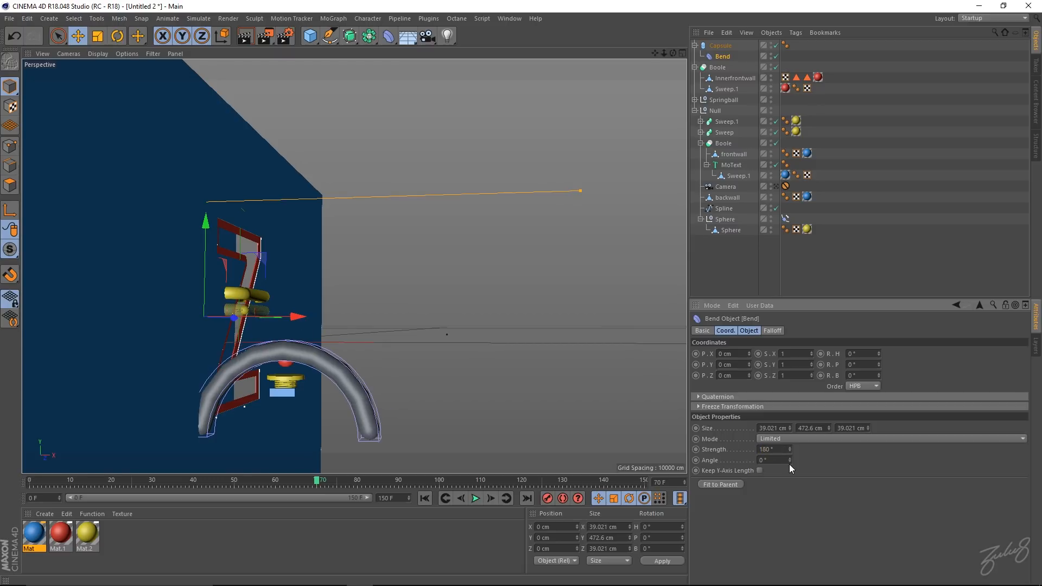
left_click_drag(295, 345, 209, 333, "alt")
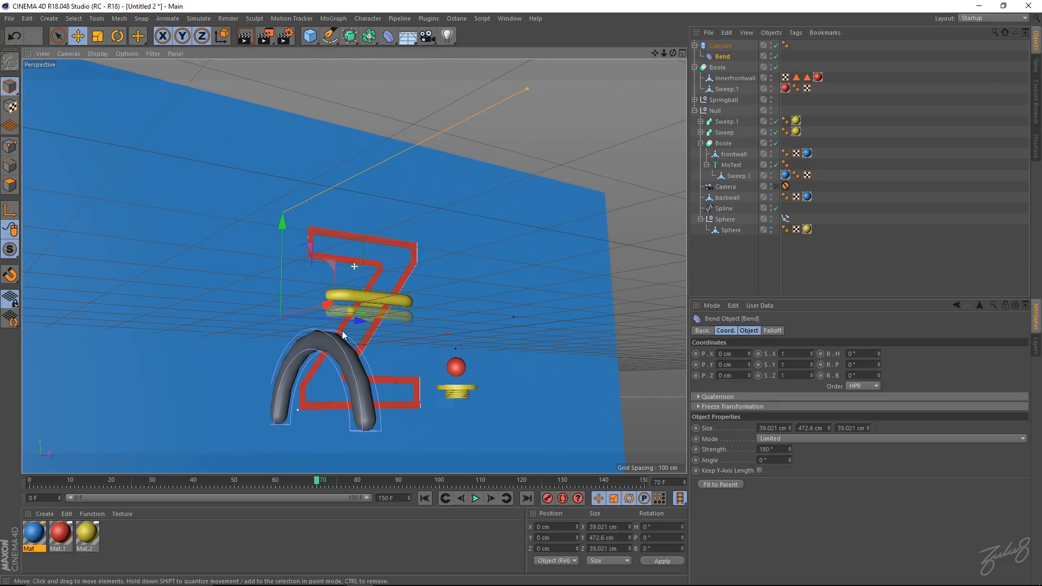
left_click(722, 47)
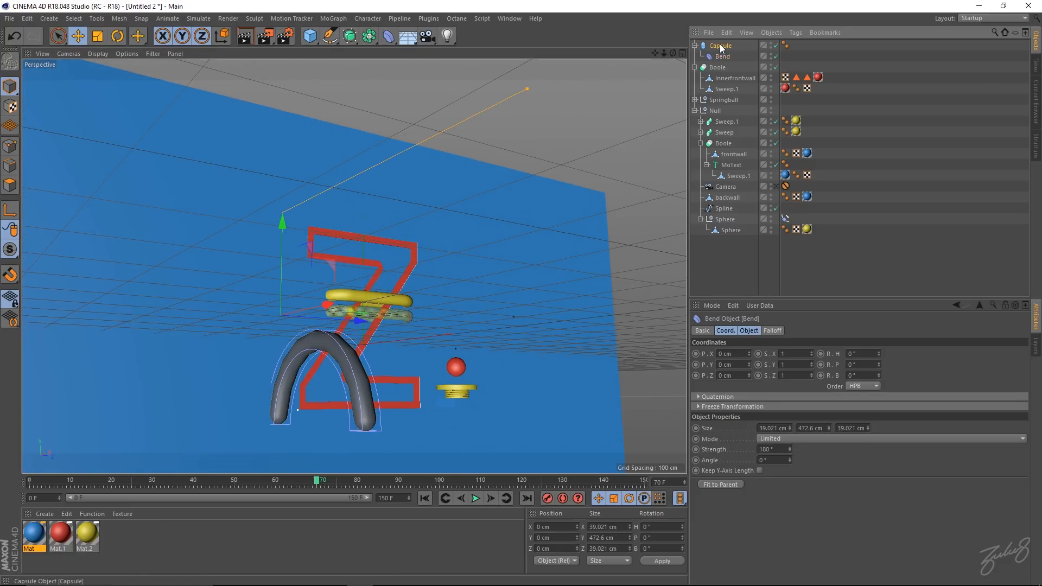
key("r")
left_click_drag(251, 325, 375, 325)
left_click_drag(234, 282, 230, 368)
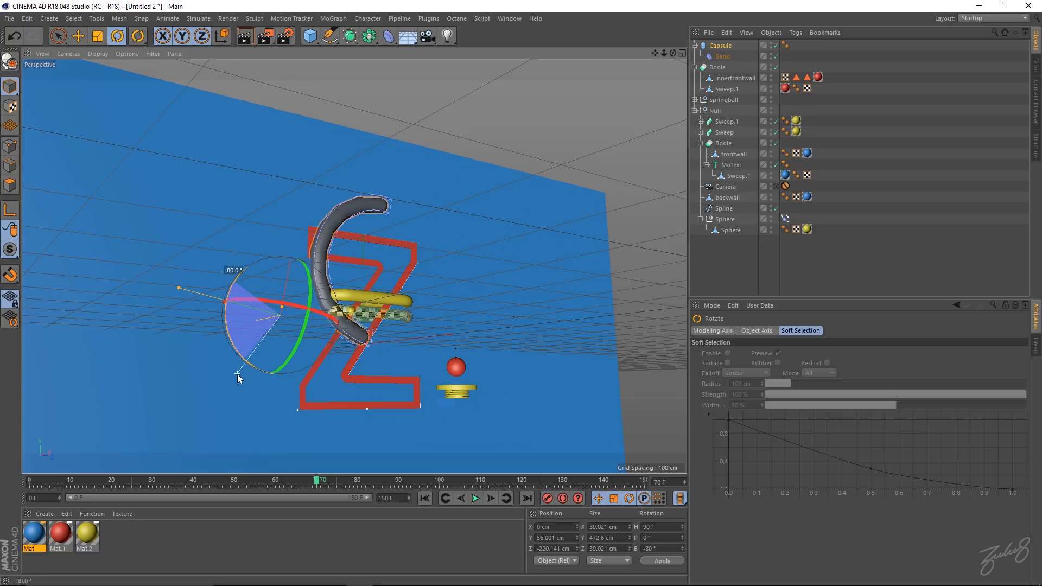
key("ctrl+z")
key("ctrl+z")
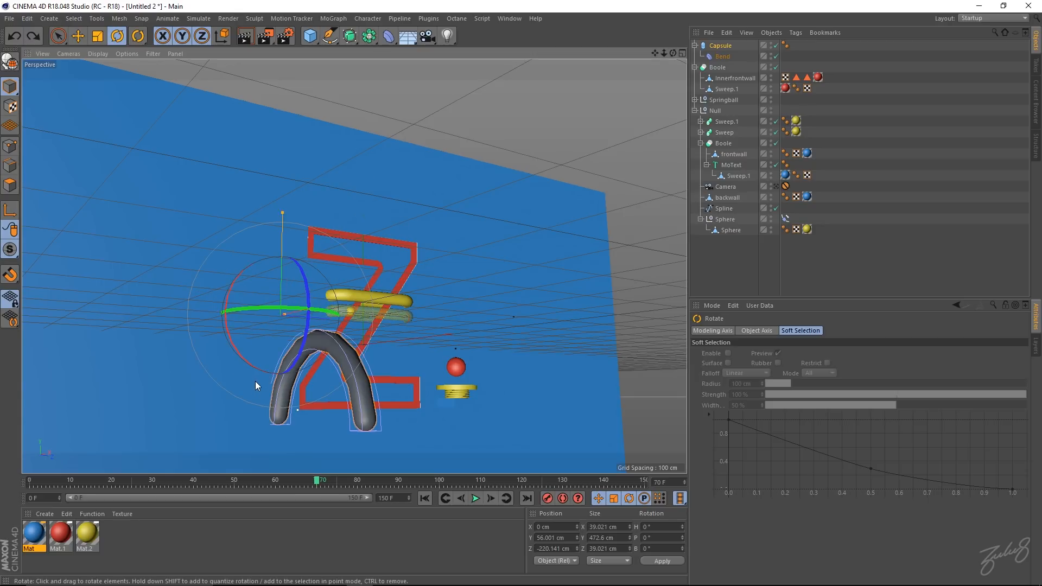
- Rotate the Bend deformer to a 90° heading so the capsule arches parallel to the wall
left_click(715, 56)
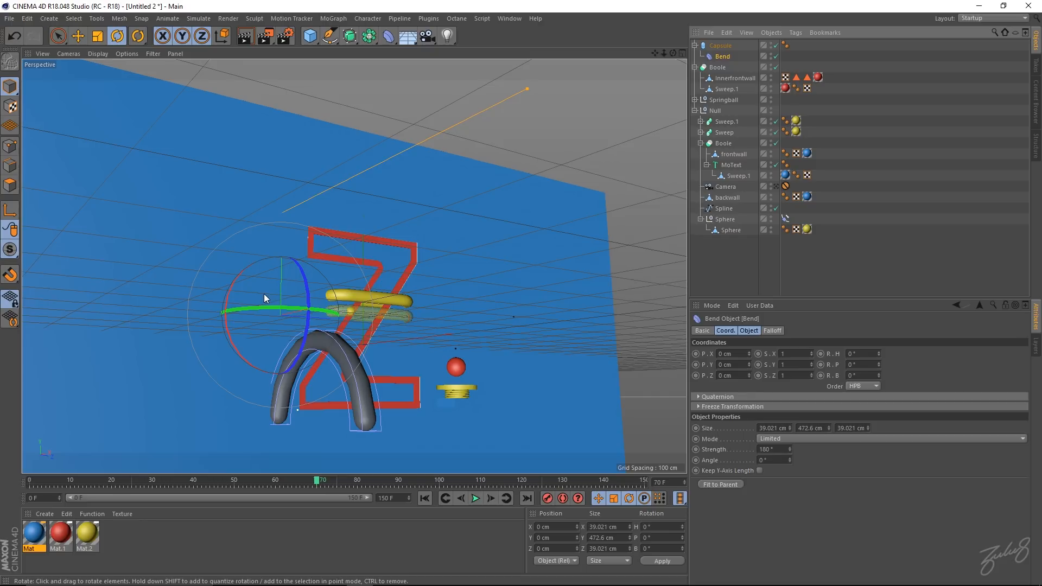
left_click_drag(261, 308, 387, 322)
left_click_drag(234, 293, 293, 335)
key("ctrl+z")
- Rotate the bent capsule to a 90° pitch so it curves like a letter C
left_click(720, 45)
middle_click_drag(166, 292, 299, 280, "alt")
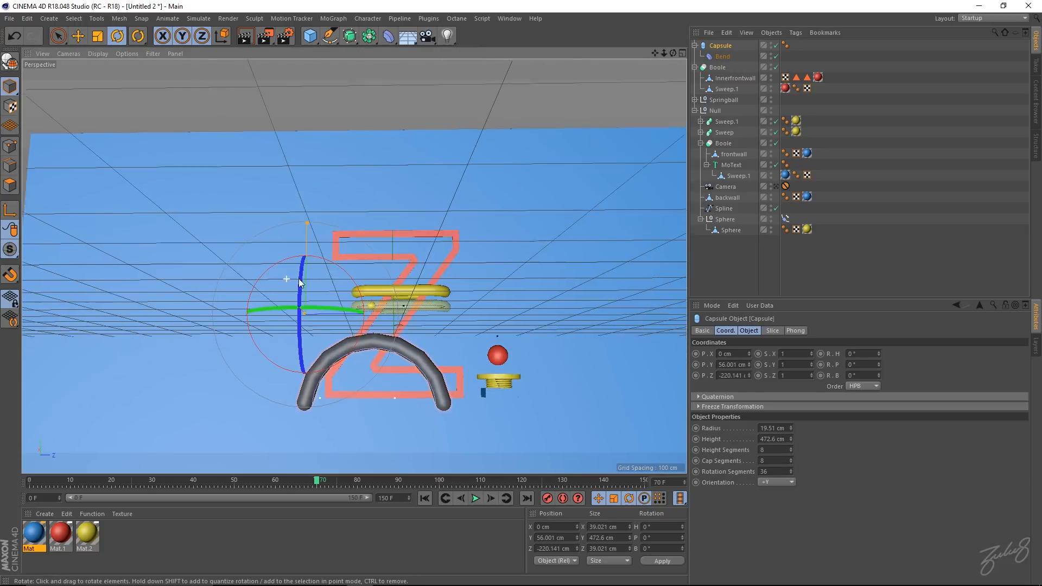
scroll(299, 282, "up", 5)
left_click_drag(379, 251, 298, 226)
- Lower the bent capsule to about -103 cm in Y and lengthen it to about 551 cm
key("e")
scroll(466, 257, "down", 5)
left_click_drag(383, 189, 365, 247)
mouse_move(288, 337)
left_mouse_down()
mouse_move(242, 339)
mouse_move(269, 340)
left_mouse_up()
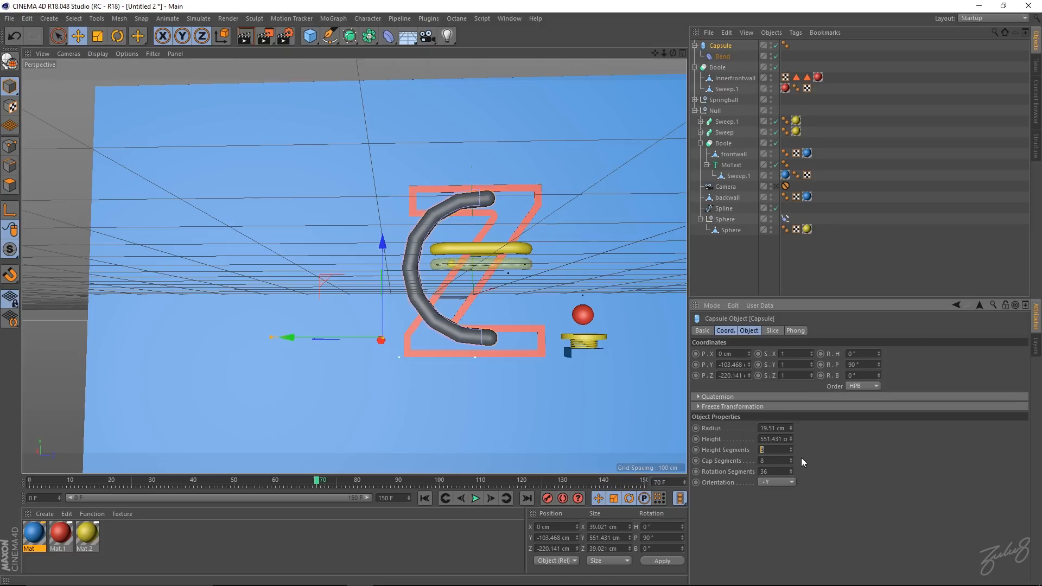
- Set the capsule's height segments to 50 and check its mesh in a shaded display with lines
left_click(783, 452)
type("50")
key("Return")
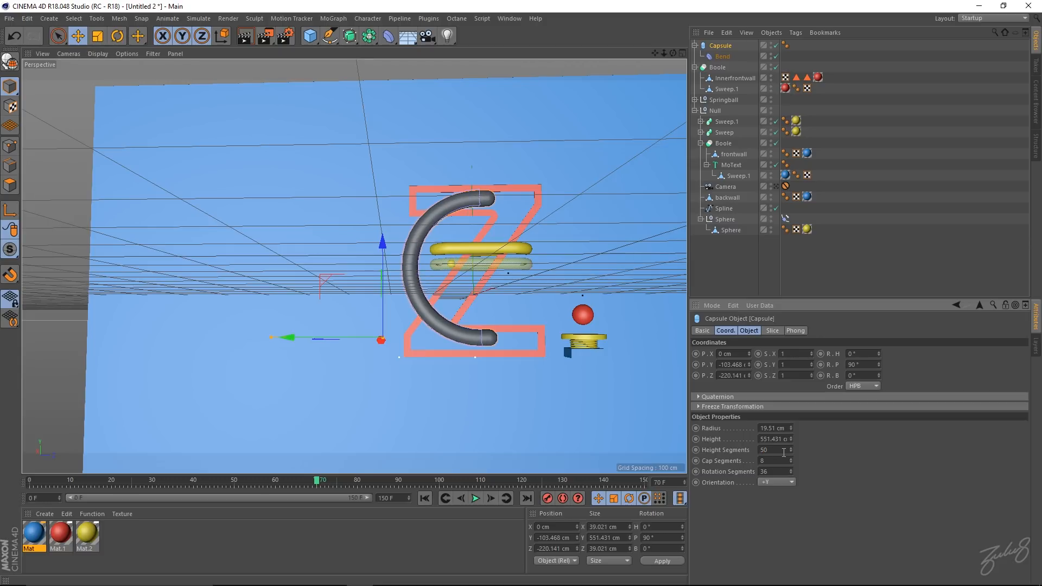
right_click_drag(393, 204, 515, 259, "alt")
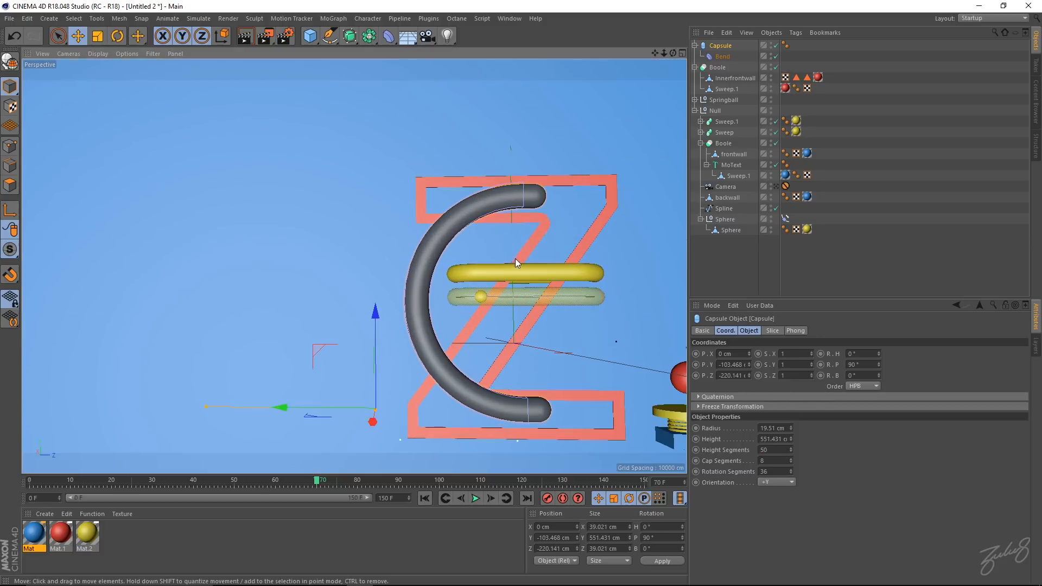
middle_click_drag(445, 209, 439, 187, "alt")
left_click(96, 52)
left_click(108, 83)
middle_click_drag(433, 163, 408, 167, "alt")
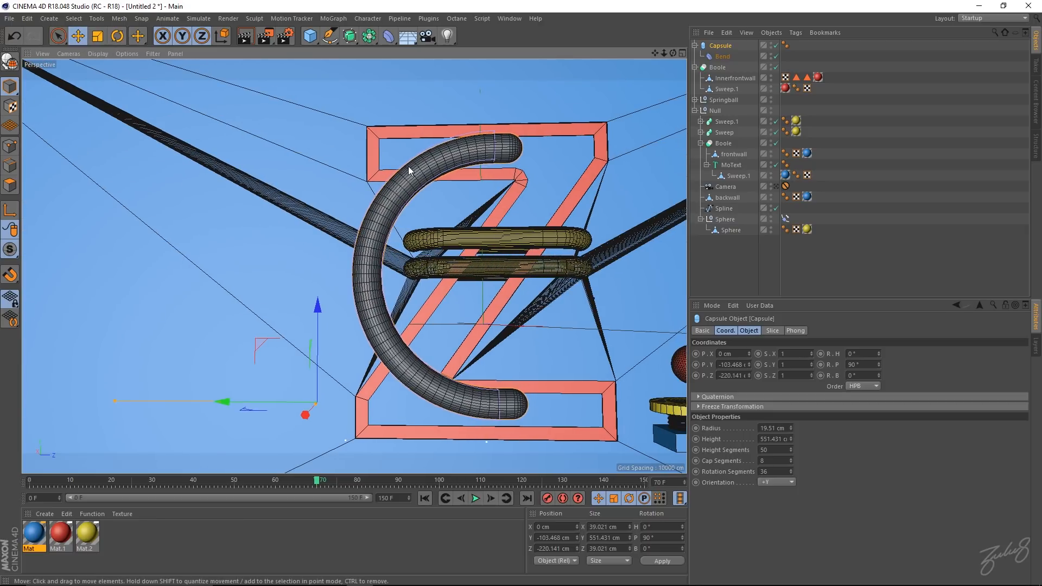
left_click(87, 53)
left_click(108, 65)
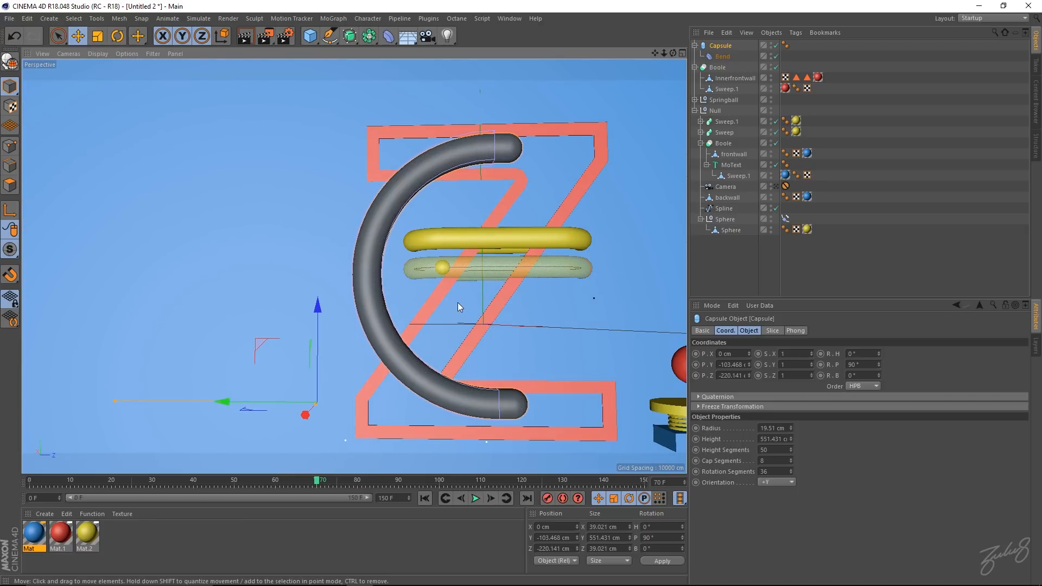
- Move the curved capsule clear of the Z shape, to about -457 cm in Z and -115 cm in Y
left_click_drag(225, 401, 67, 407)
left_click_drag(359, 309, 312, 319, "alt")
middle_click_drag(313, 319, 393, 292, "alt")
left_click_drag(201, 351, 190, 351)
left_click_drag(312, 350, 362, 344, "alt")
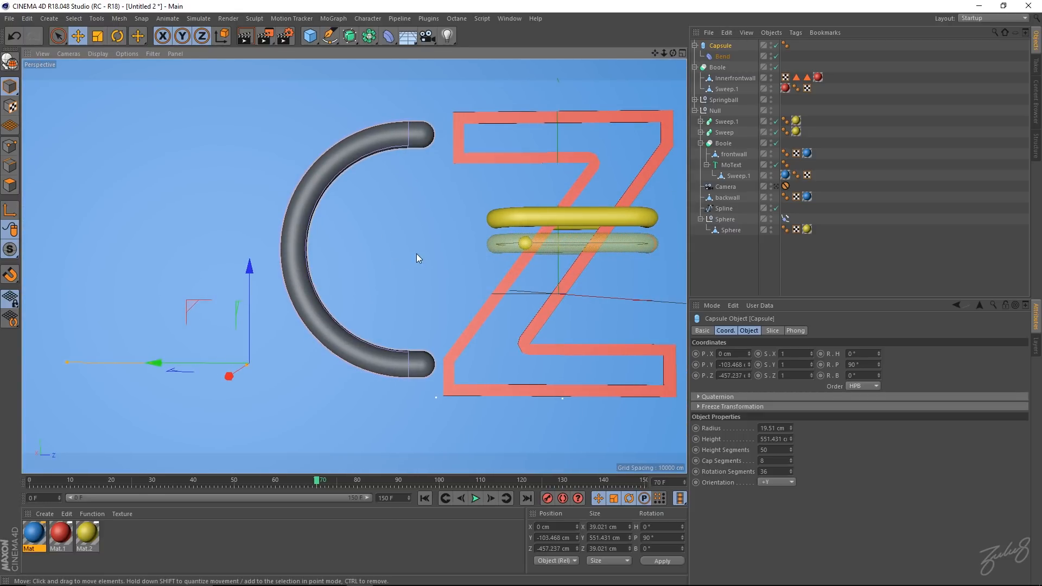
left_click_drag(251, 272, 252, 281)
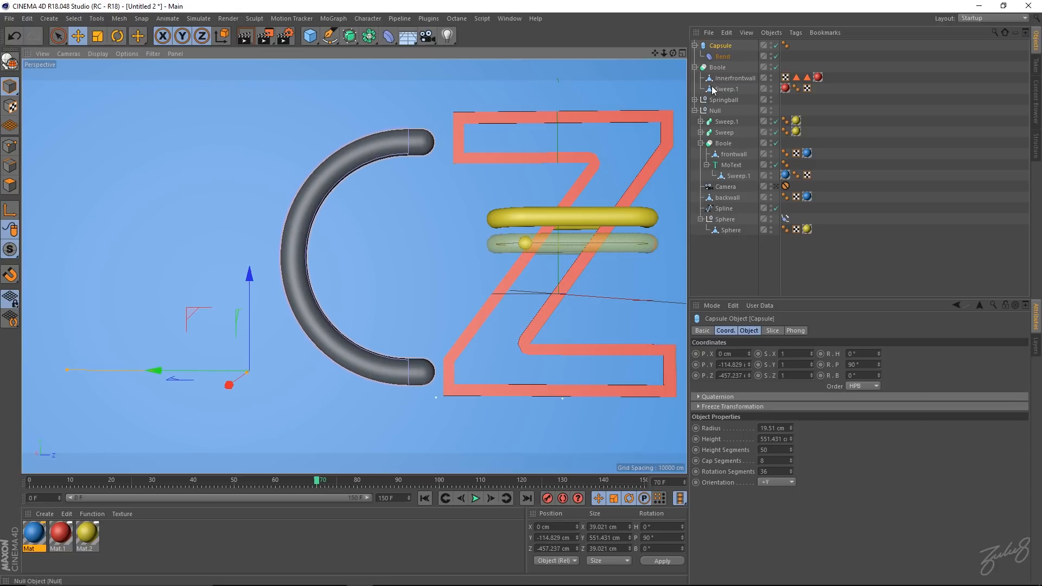
- Create a polygon copy of the bent capsule with Current State to Object and disable the original capsule
right_click(722, 49)
left_click(809, 329)
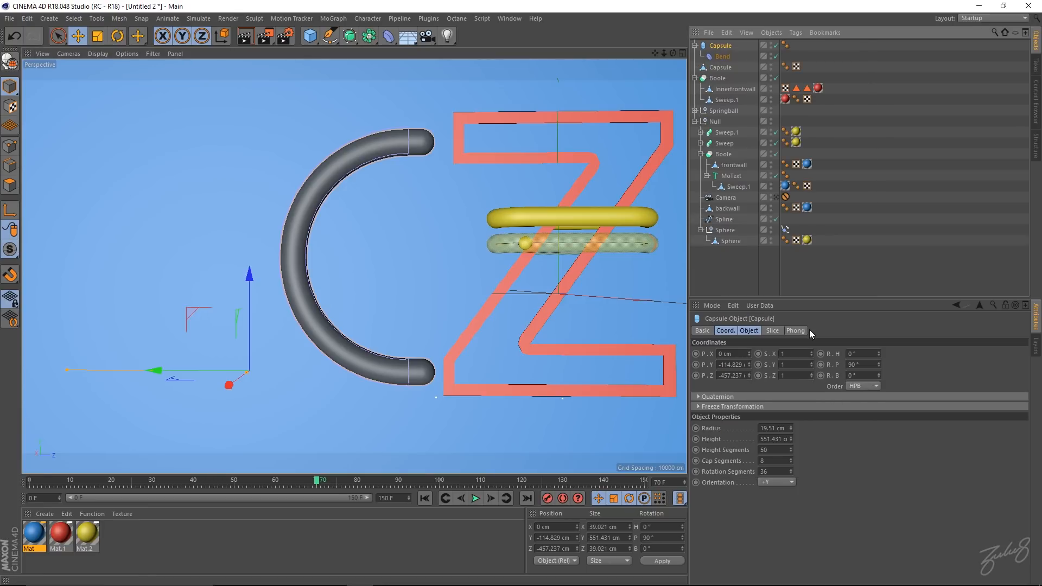
left_click(696, 46)
left_click(771, 44)
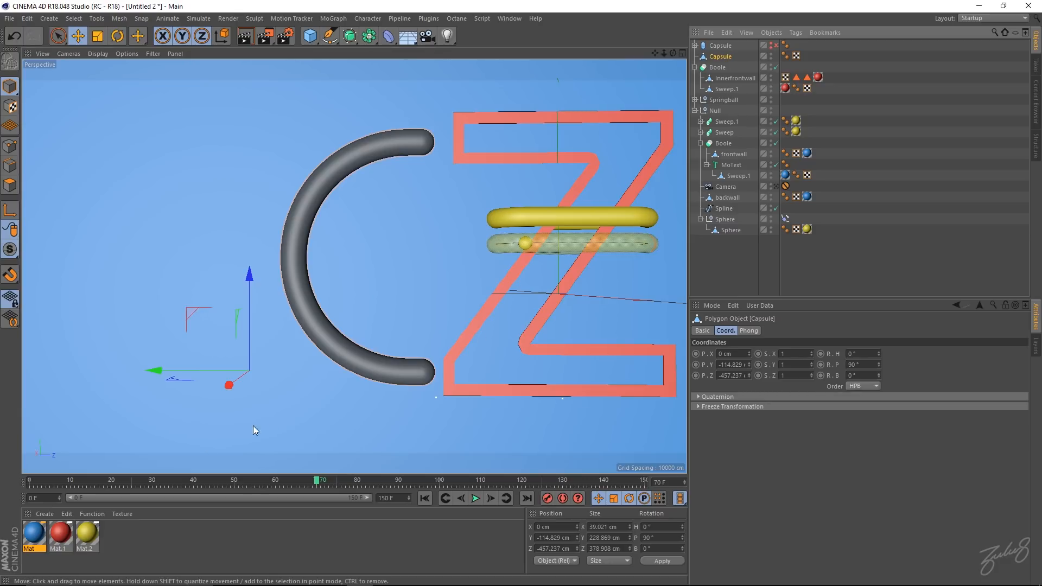
- Apply the blue material Mat to the polygon capsule and inspect the curved tube
left_click_drag(727, 69, 757, 136)
left_click_drag(720, 58, 720, 58)
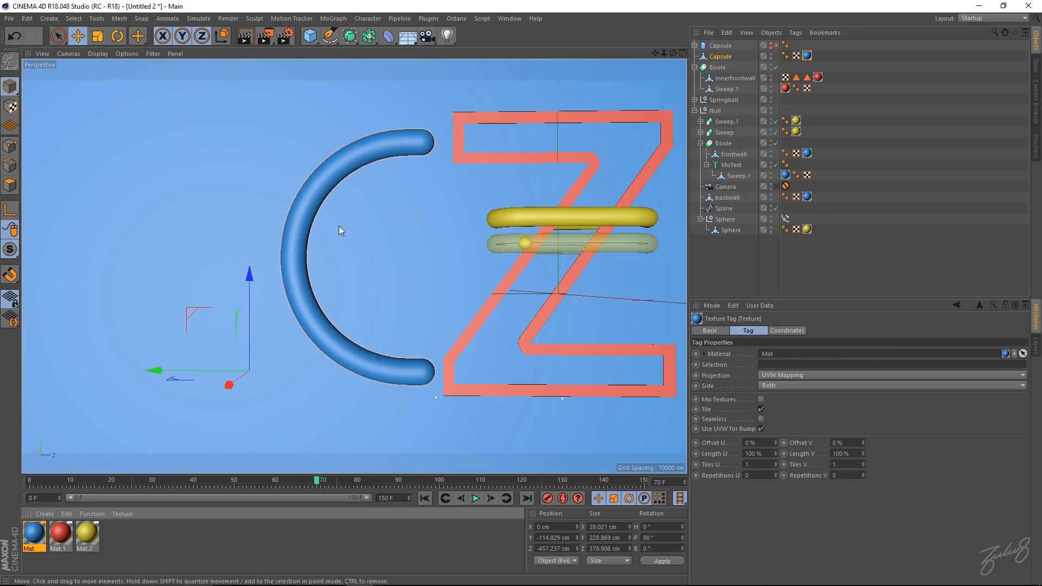
right_click_drag(345, 173, 459, 162, "alt")
left_click_drag(426, 145, 501, 149, "alt")
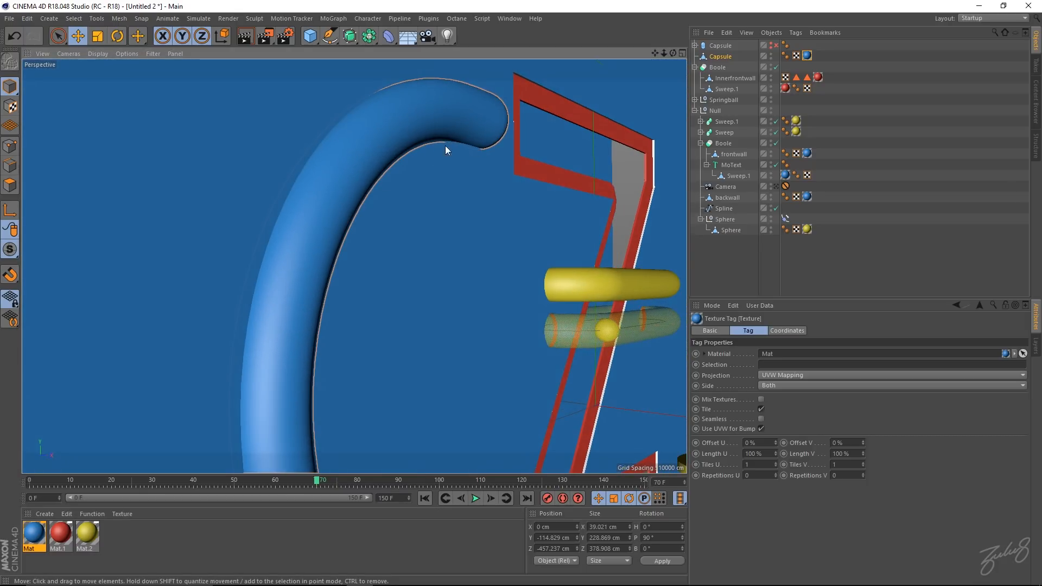
left_click_drag(457, 185, 414, 123, "alt")
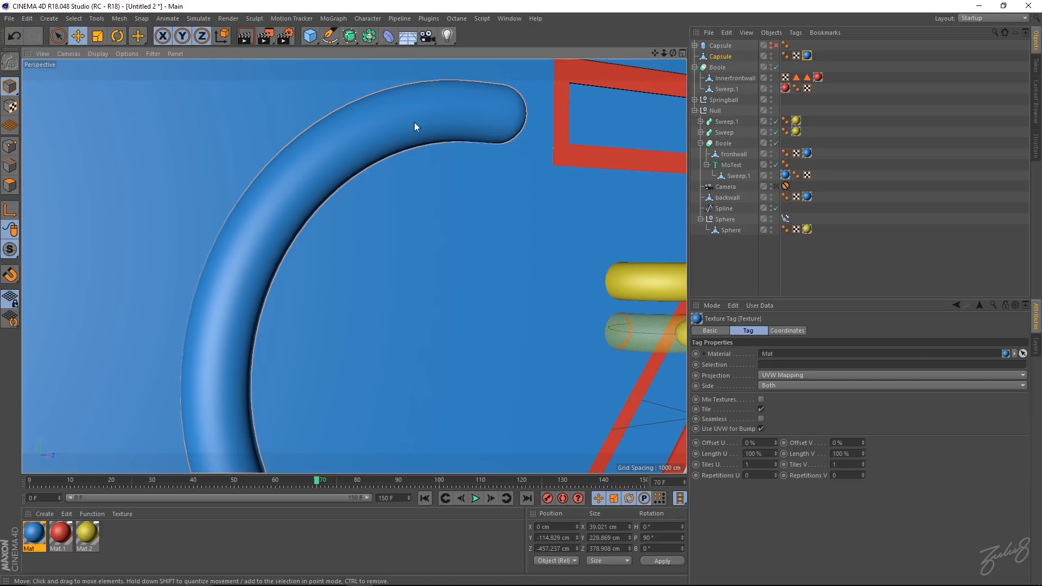
left_click_drag(463, 229, 459, 257, "alt")
right_click_drag(485, 233, 408, 242, "alt")
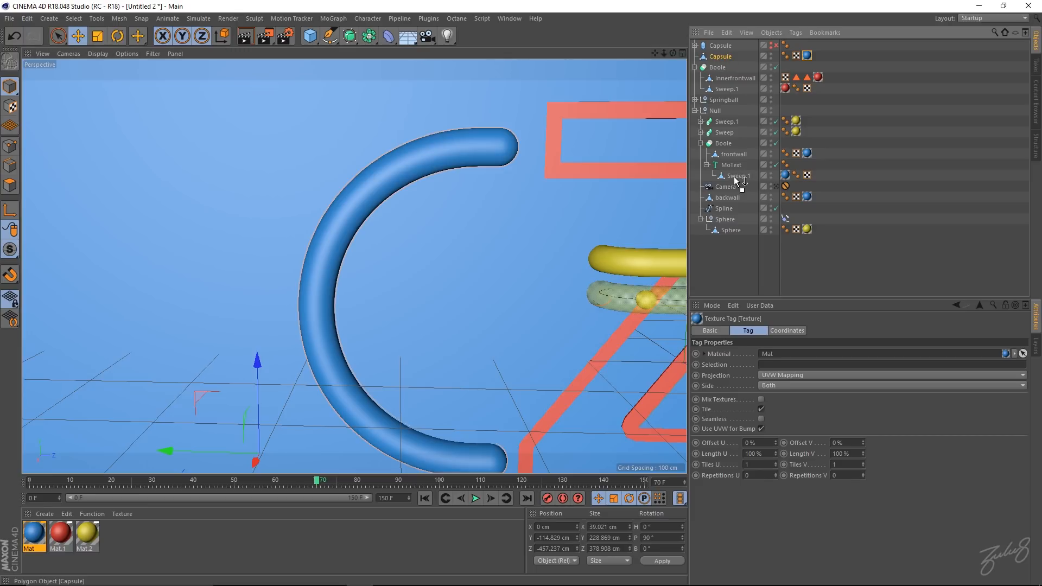
- Nest the polygon capsule under MoText in the front wall's Boole to cut a C-shaped groove, and inspect the cut
left_click_drag(735, 180, 736, 183)
left_click_drag(455, 183, 544, 196, "alt")
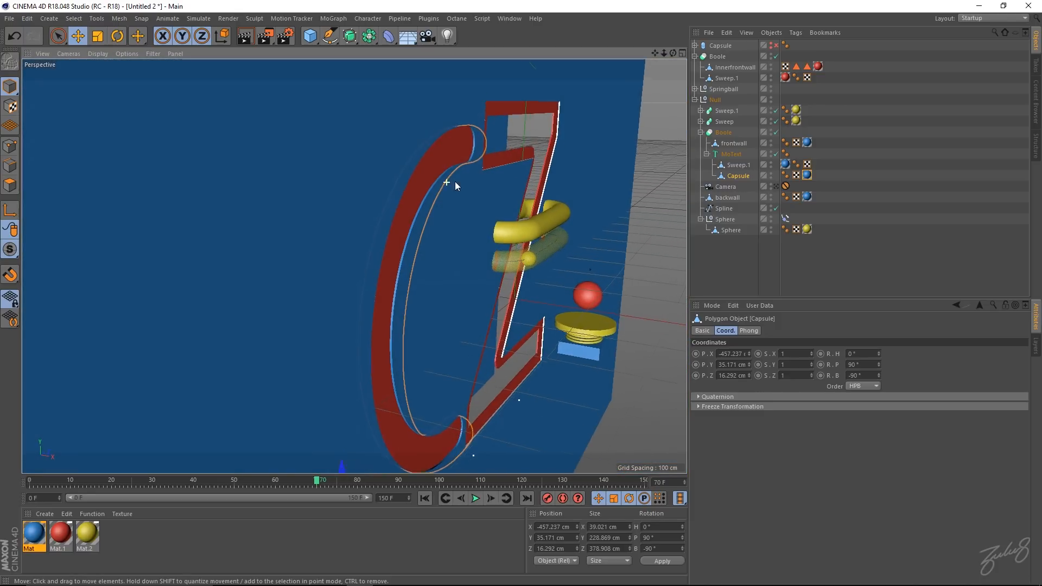
scroll(454, 185, "up", 5)
left_click_drag(453, 188, 609, 84, "alt")
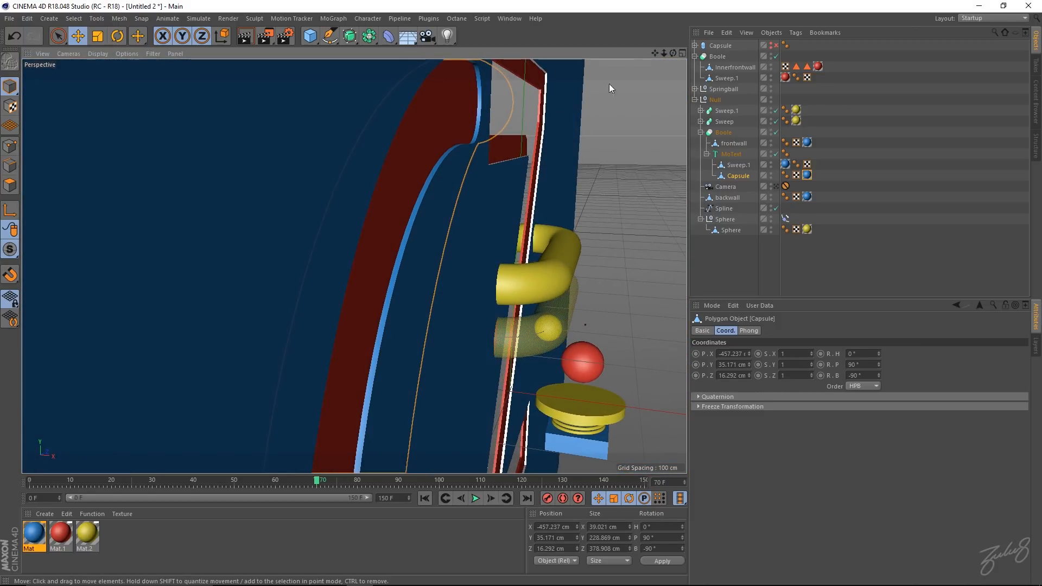
left_click_drag(489, 191, 451, 209, "alt")
scroll(445, 195, "down", 4)
scroll(451, 210, "down", 3)
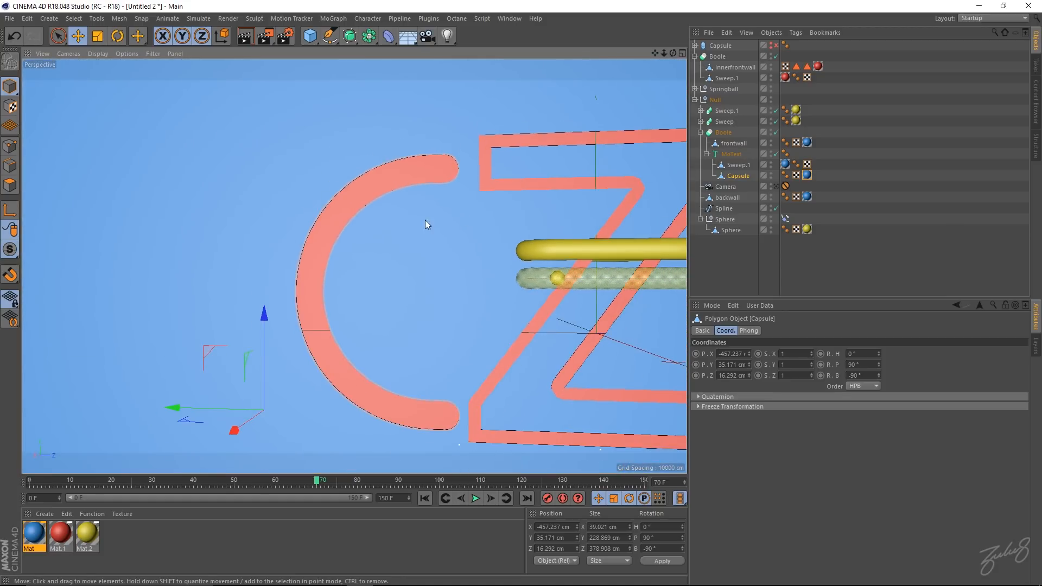
scroll(469, 301, "down", 2)
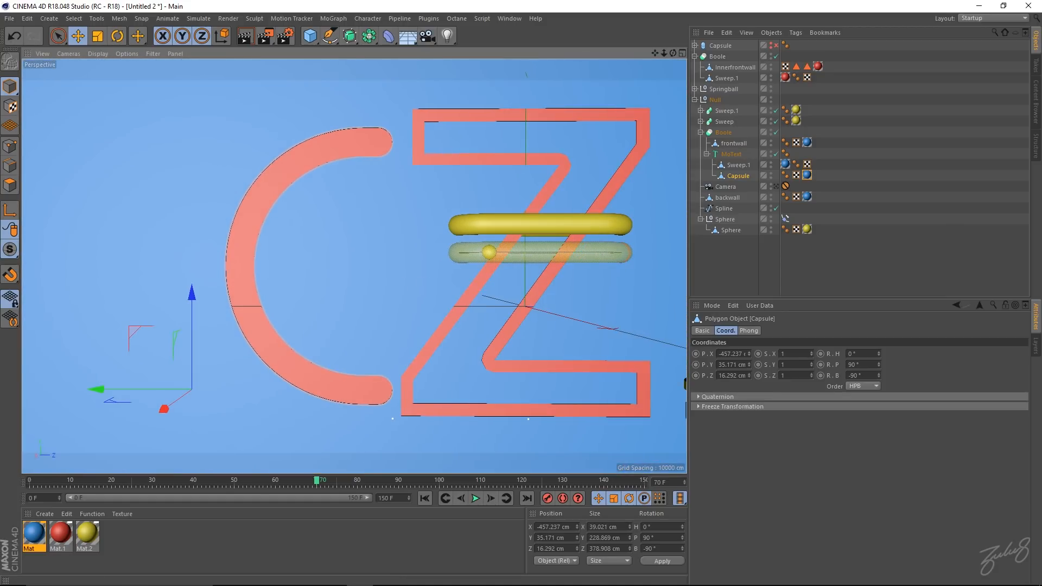
- Switch to the browser to study the curved groove in the NIKE iD reference on Behance, and return to Cinema 4D
left_click(493, 579)
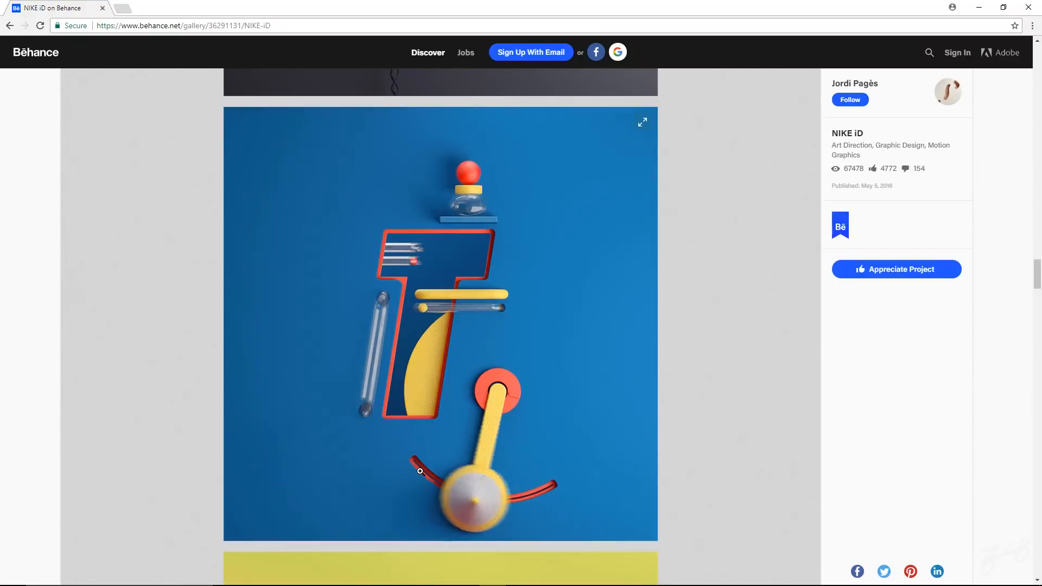
mouse_move(488, 583)
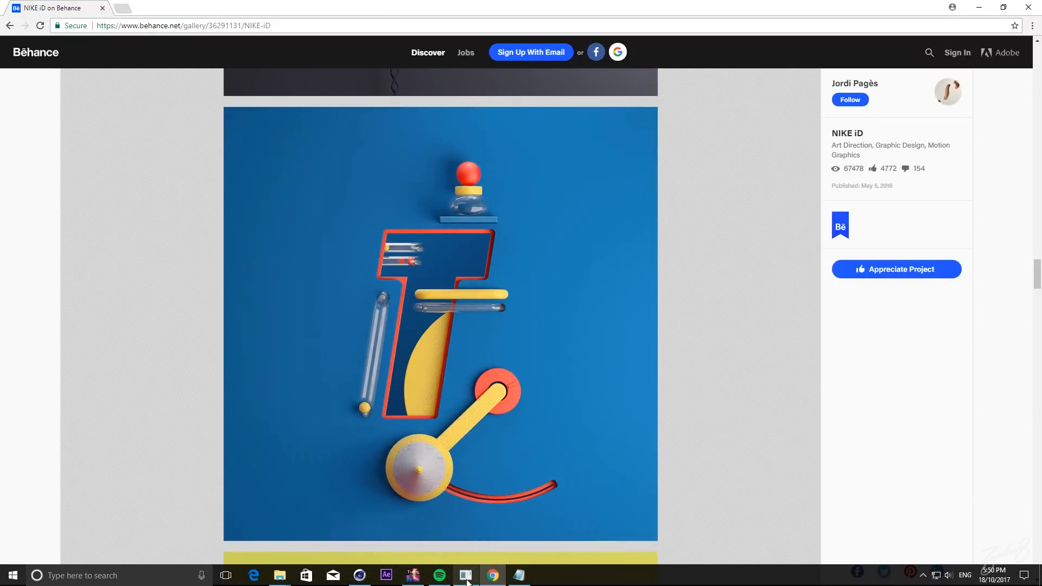
left_click(361, 577)
- Re-enable the original bent capsule over the C-shaped groove
right_click_drag(311, 154, 340, 154, "alt")
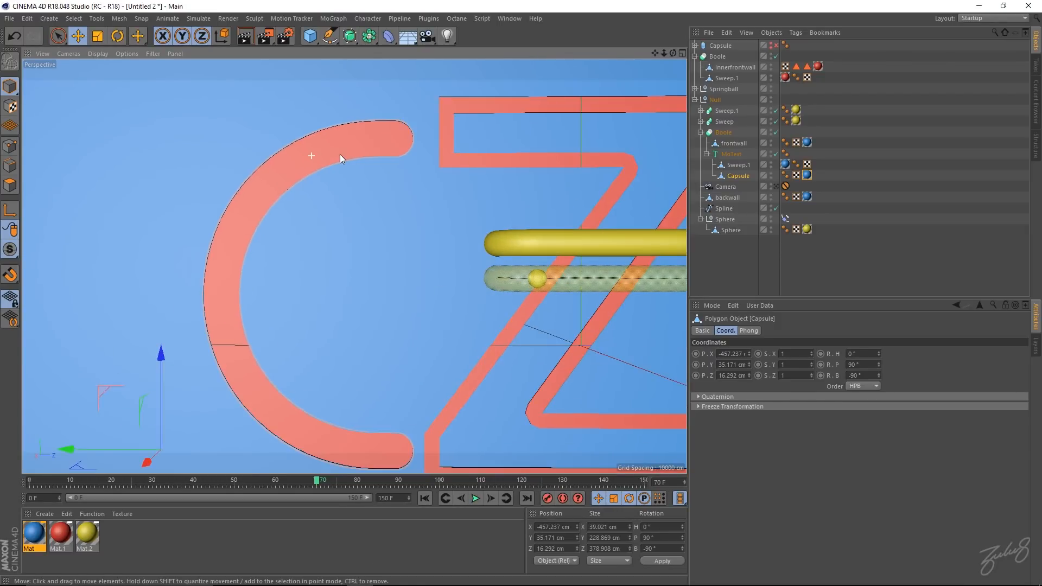
middle_click_drag(339, 154, 370, 111, "alt")
left_click(717, 47)
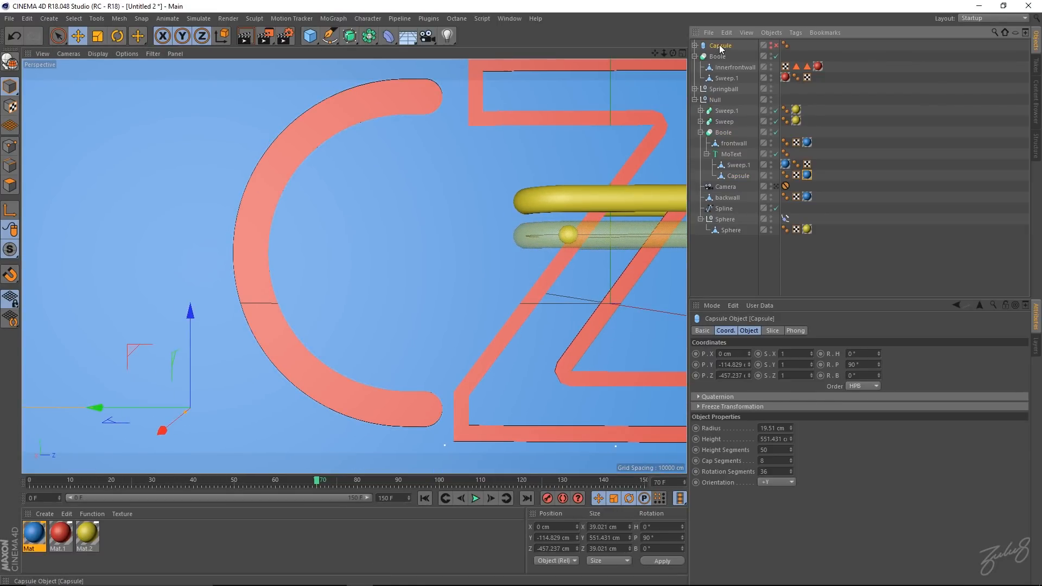
left_click(776, 45)
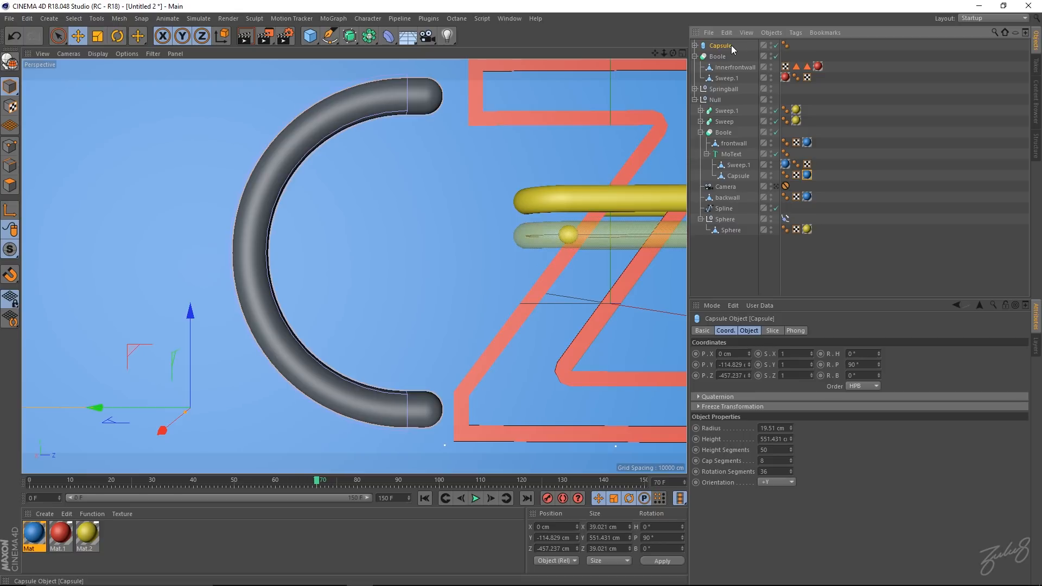
- Take the Bend deformer out of the original capsule and reduce the capsule's radius to about 3 cm
left_click(695, 45)
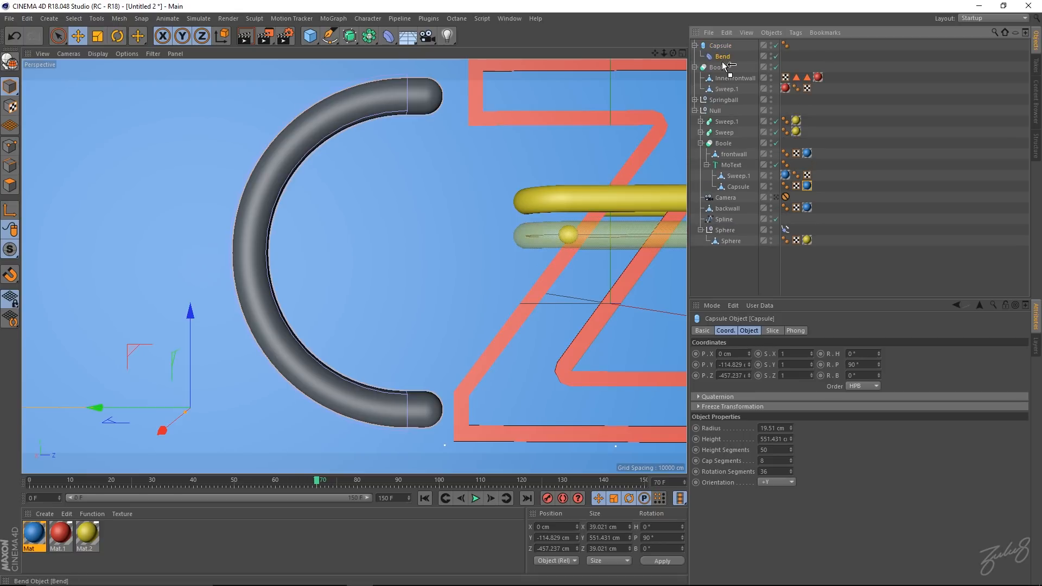
left_click_drag(723, 62, 723, 61)
left_click(723, 45)
scroll(325, 310, "down", 5)
scroll(400, 355, "up", 6)
left_click_drag(446, 344, 446, 344)
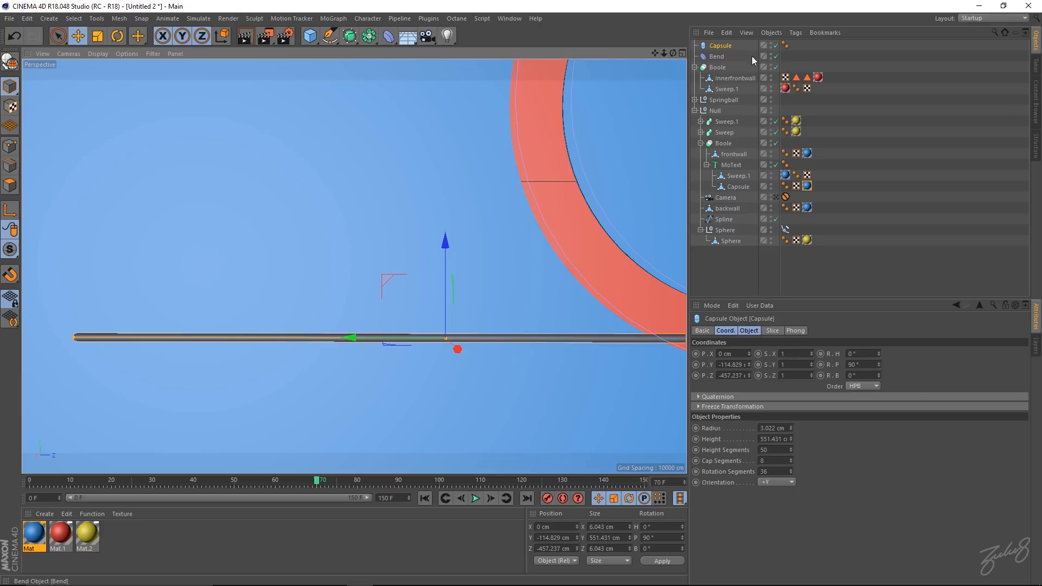
- Place the Bend deformer back under the thin capsule to curve it along the groove
left_click_drag(720, 57, 723, 47)
middle_click_drag(626, 109, 524, 200, "alt")
left_click_drag(524, 200, 649, 181, "alt")
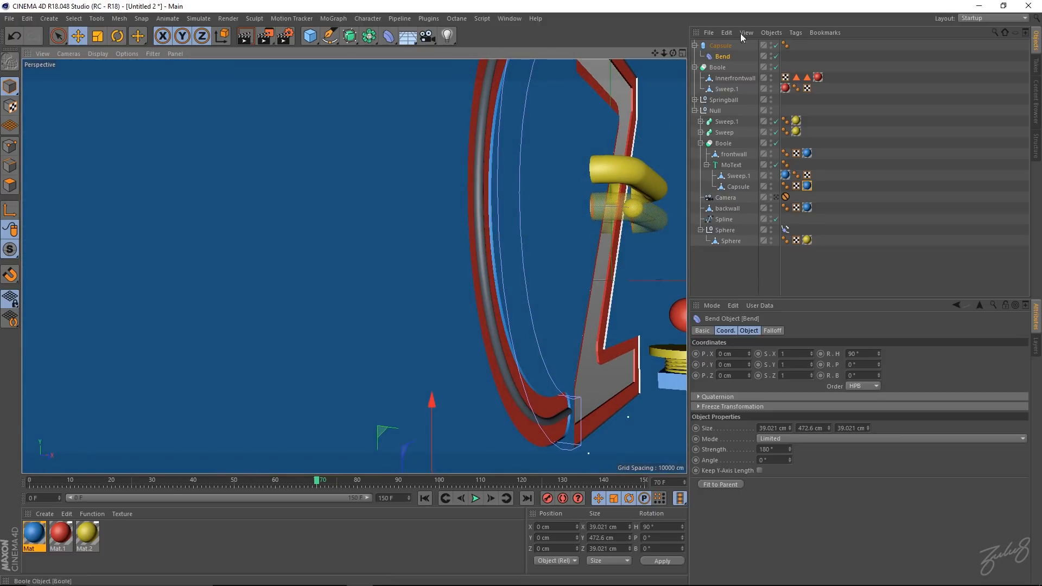
- Shift the thin curved capsule within the groove to about -3.5 cm in X and check its fit
left_click(722, 46)
left_click_drag(545, 152, 501, 220, "alt")
key("e")
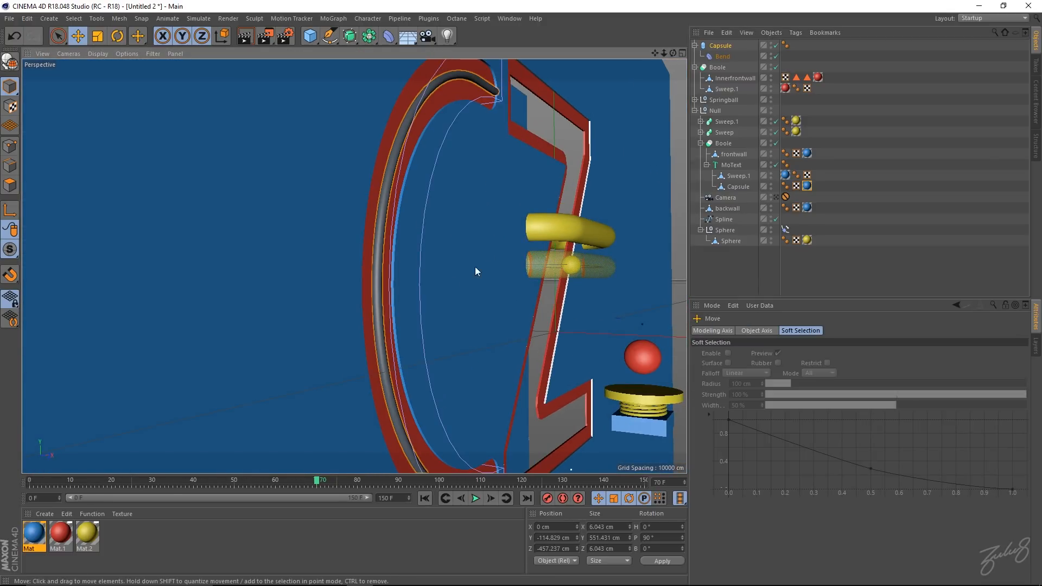
left_click_drag(474, 266, 476, 186, "alt")
middle_click_drag(476, 187, 502, 143, "alt")
left_click_drag(476, 437, 466, 438)
left_click_drag(468, 440, 468, 439)
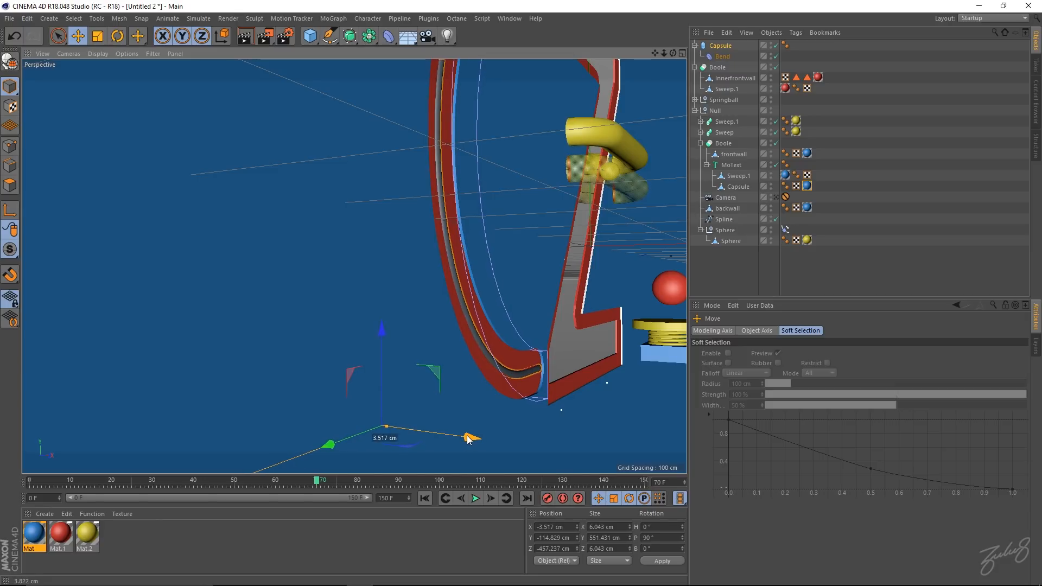
left_click_drag(555, 163, 408, 233, "alt")
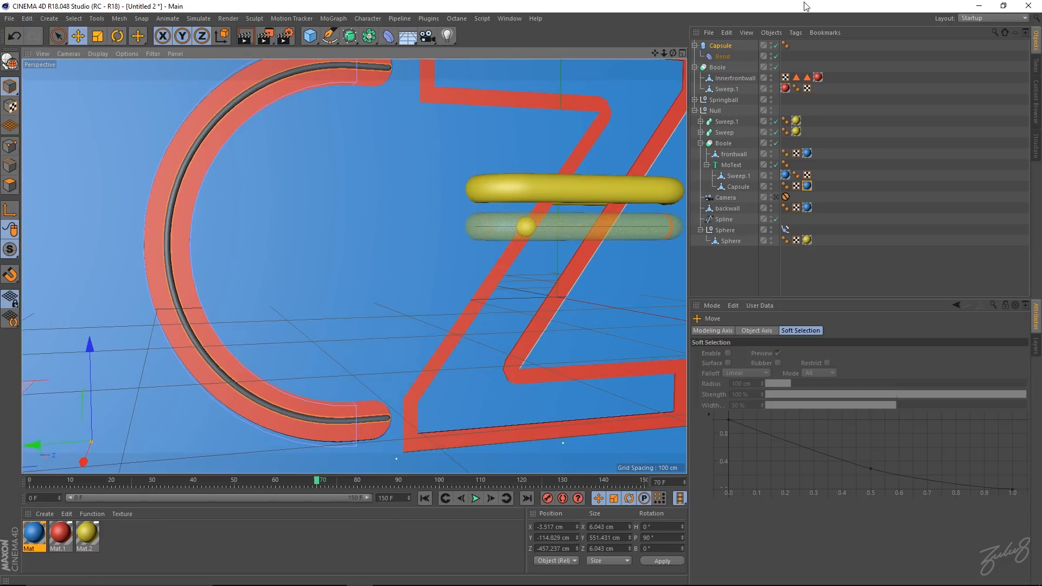
- Bake the thin bent capsule into a polygon copy with Current State to Object and disable the original capsule
right_click(728, 46)
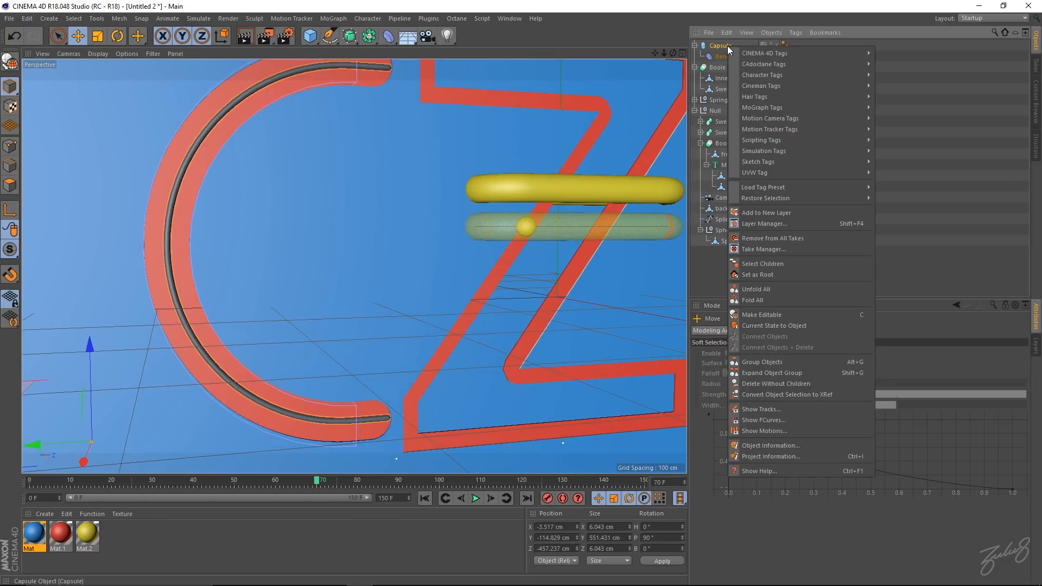
left_click(777, 324)
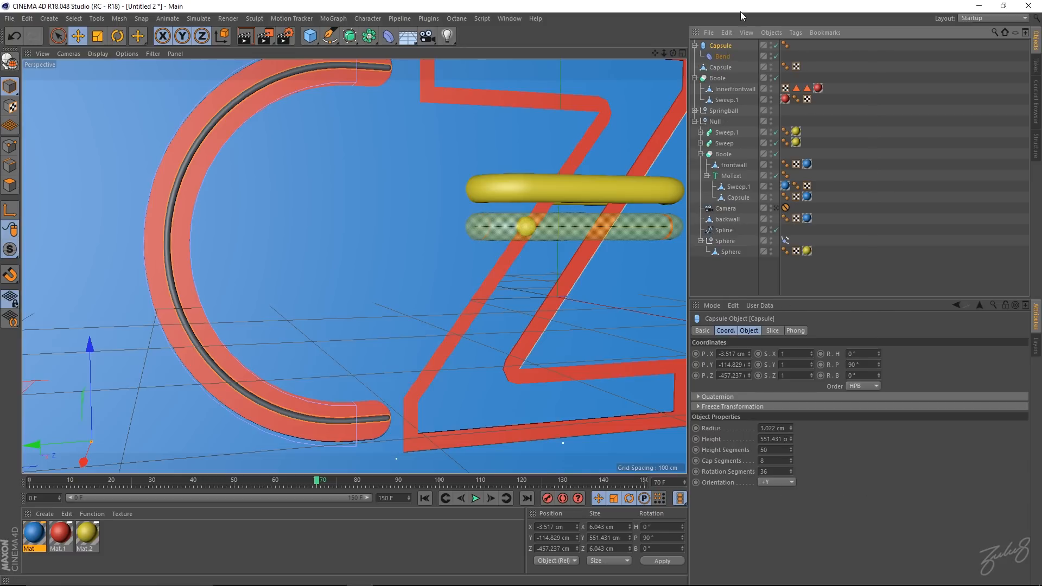
left_click(776, 45)
left_click(695, 46)
left_click(733, 58)
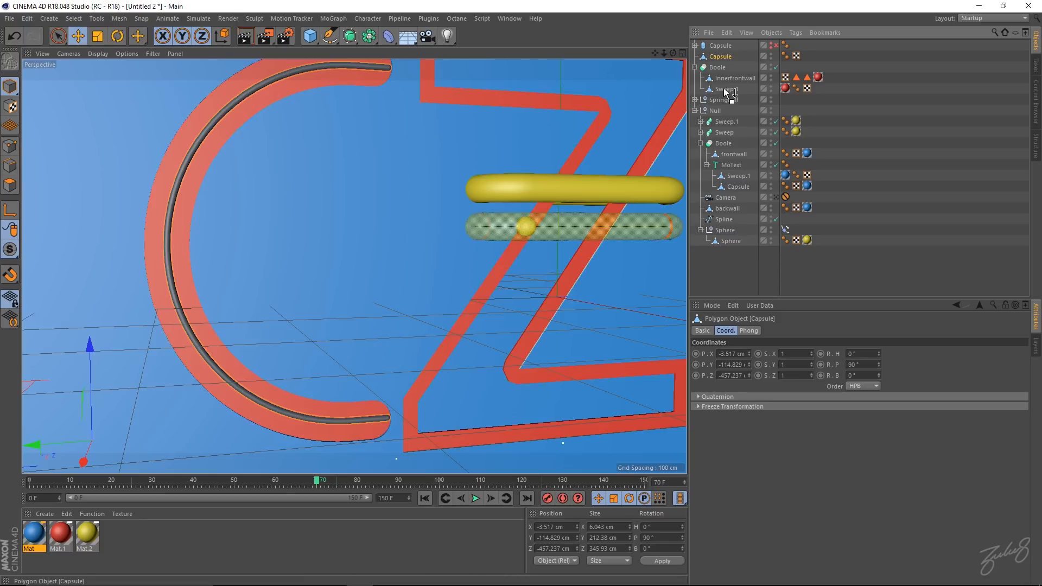
- Nest the baked capsule under the Sweep.1 object in the upper Boole and inspect the thin track cut through the C-shaped groove
left_click_drag(723, 89, 723, 89)
scroll(176, 195, "up", 3)
scroll(217, 191, "up", 10)
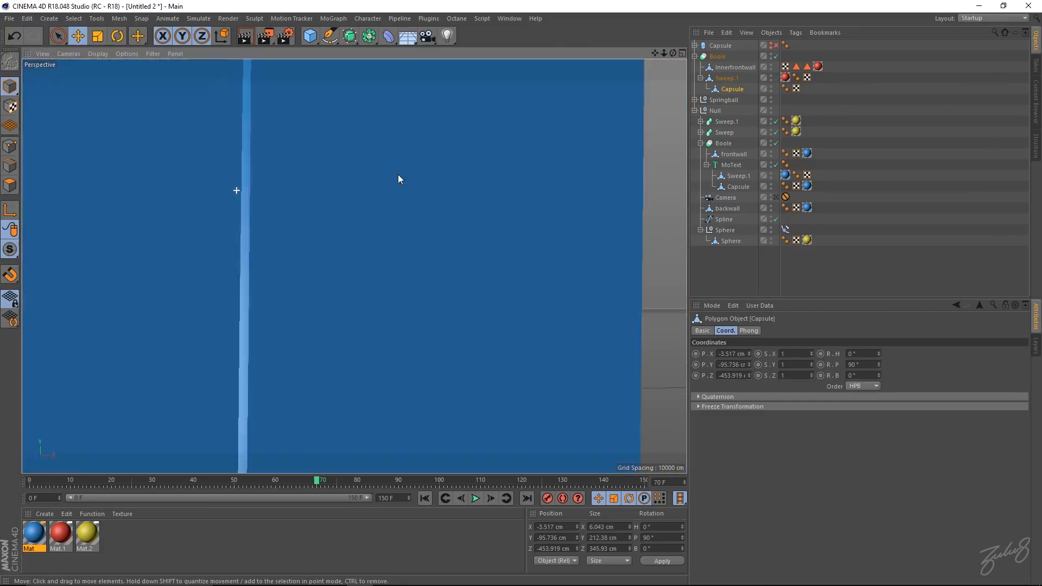
scroll(398, 174, "down", 10)
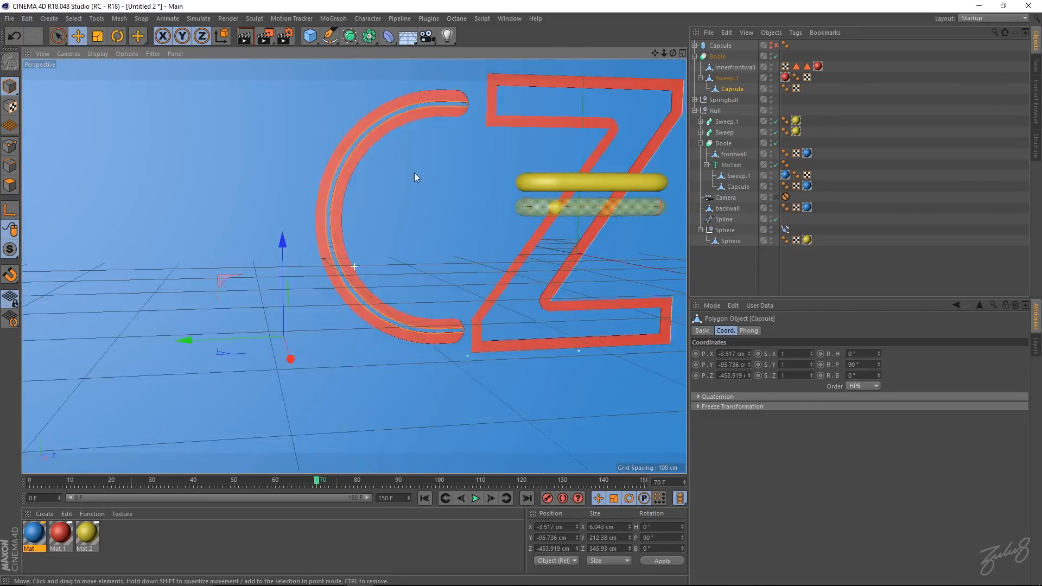
scroll(414, 177, "down", 5)
scroll(347, 238, "down", 1)
scroll(311, 225, "up", 3)
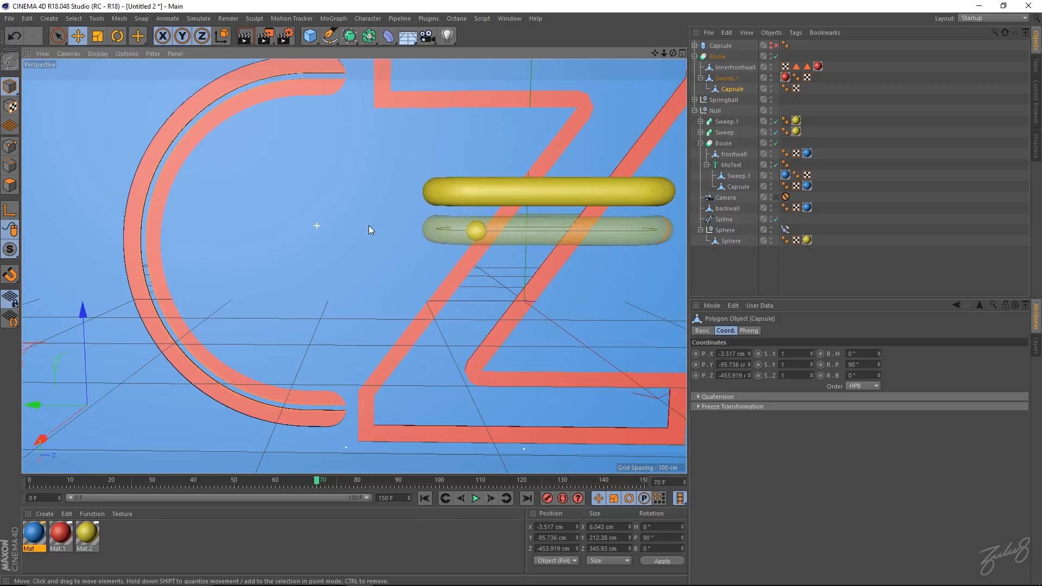
scroll(327, 249, "up", 3)
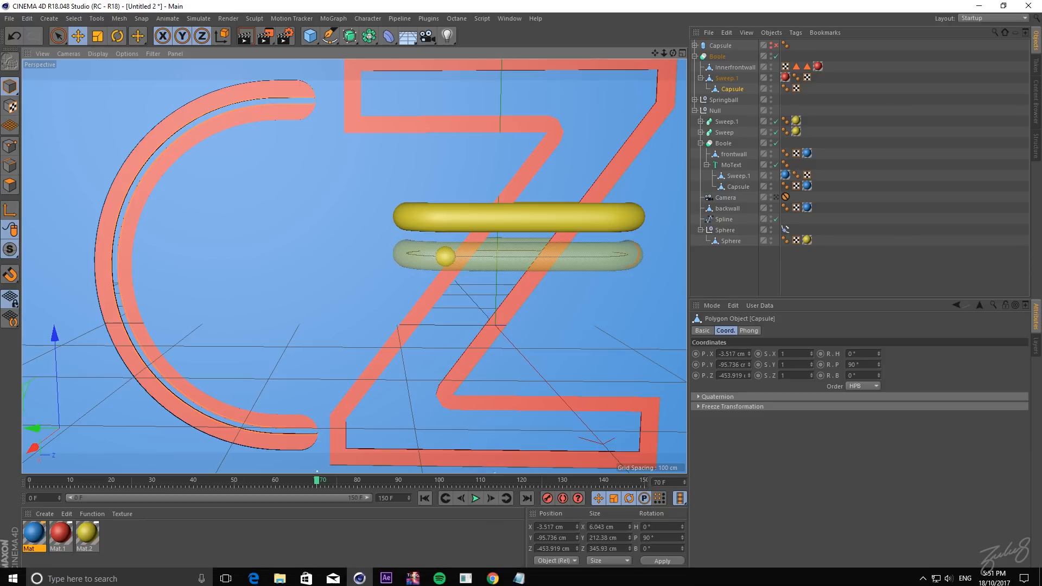
- Switch to the browser to examine the NIKE iD pendulum reference on Behance and return to the Cinema 4D scene
left_click(493, 575)
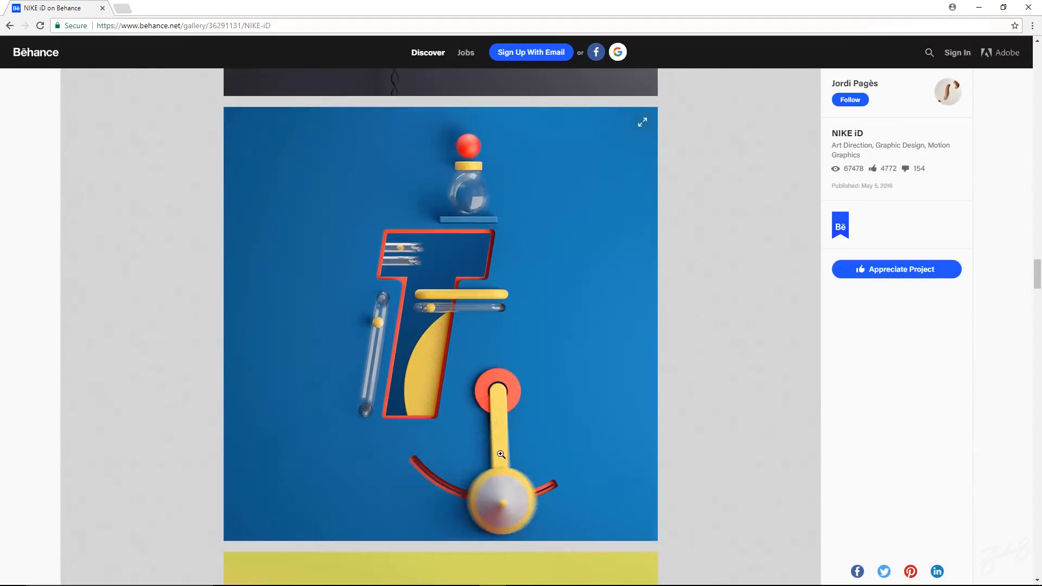
mouse_move(415, 582)
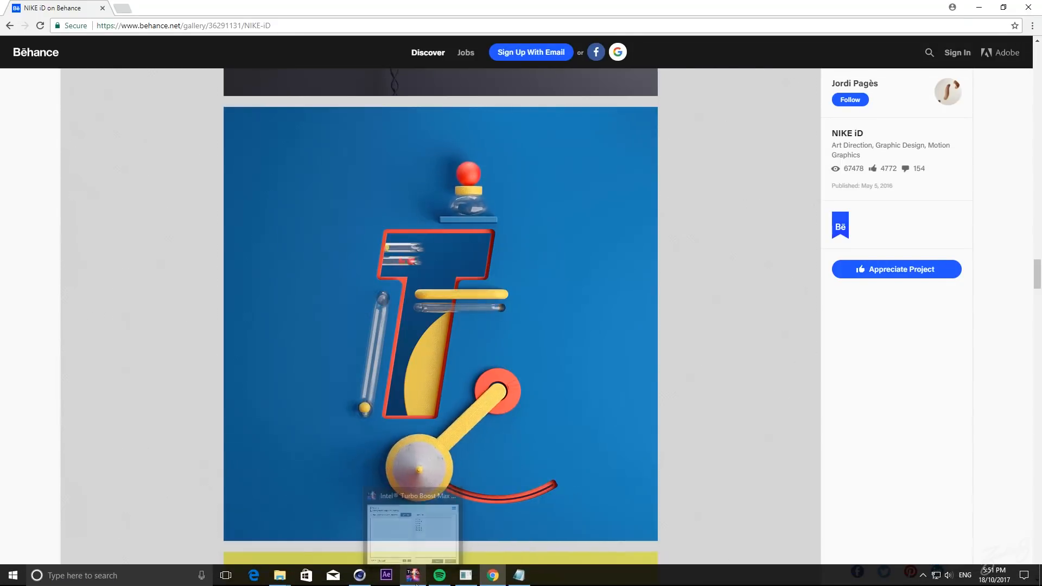
left_click(359, 576)
middle_click_drag(354, 218, 430, 221, "alt")
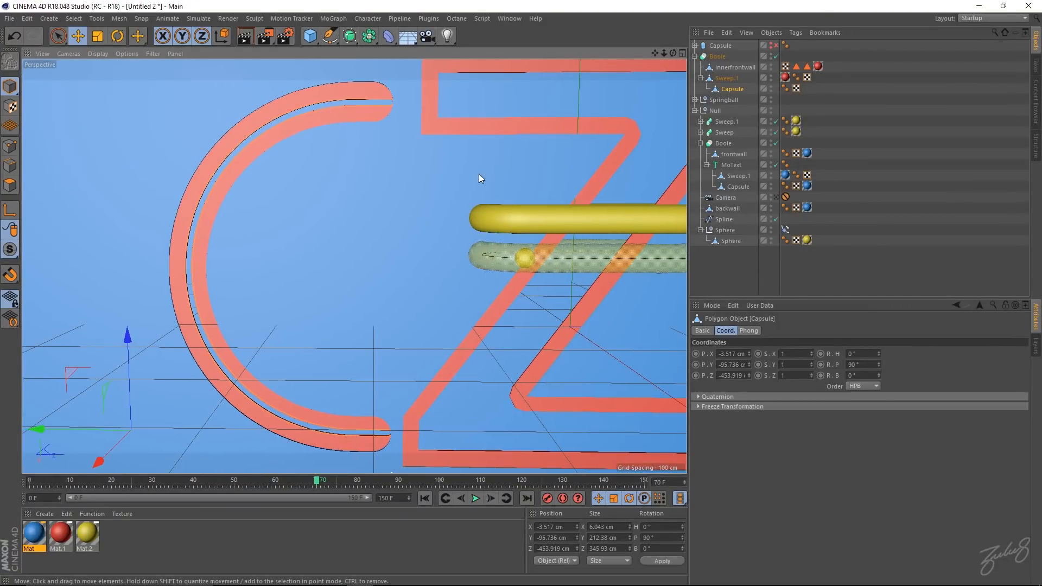
- Add a cone, rotate it 90° in bank and scale it down to about 75 cm across and 26 cm high
left_click(387, 40)
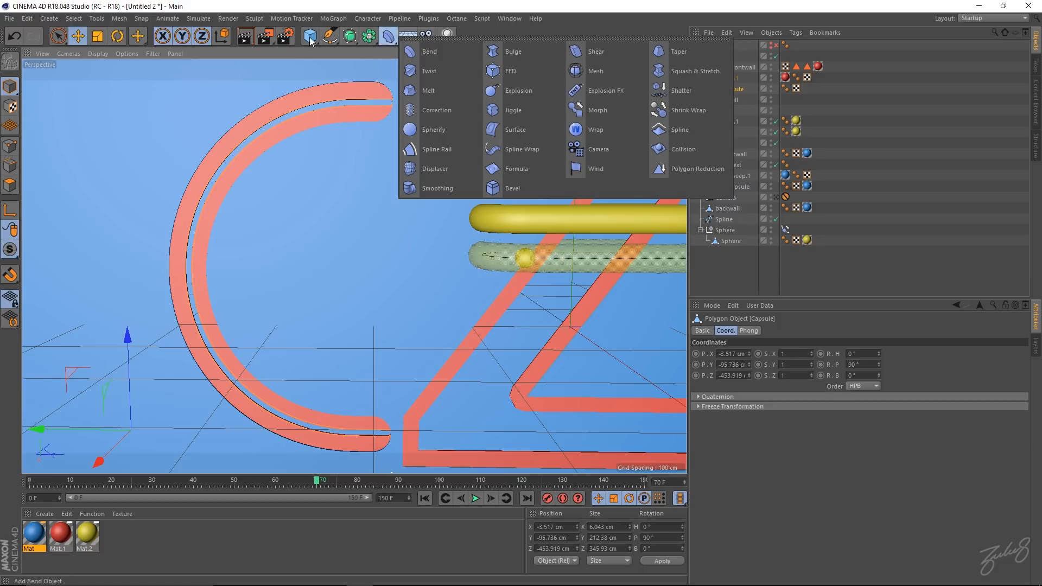
left_click(311, 40)
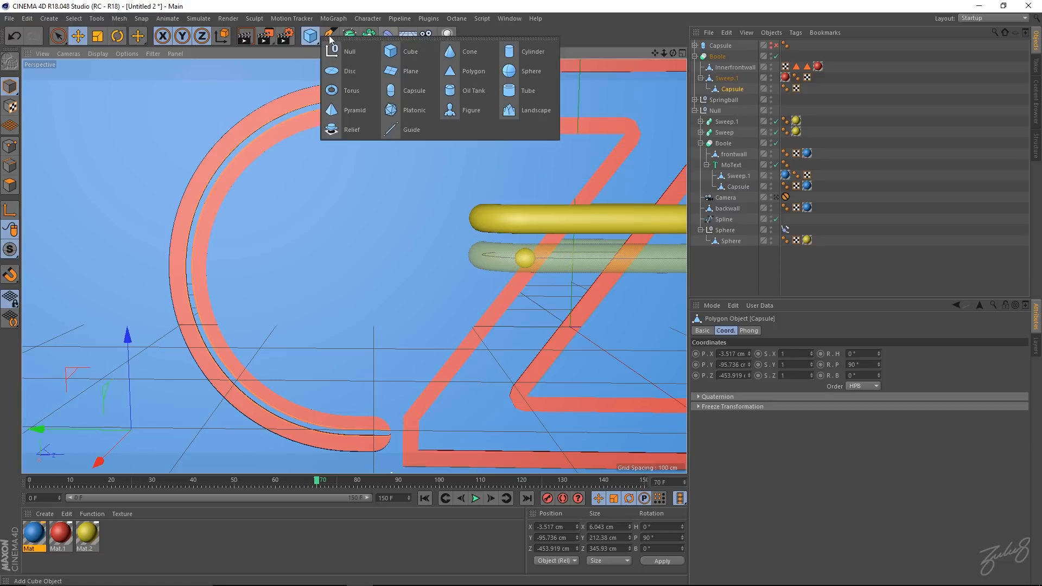
left_click(465, 52)
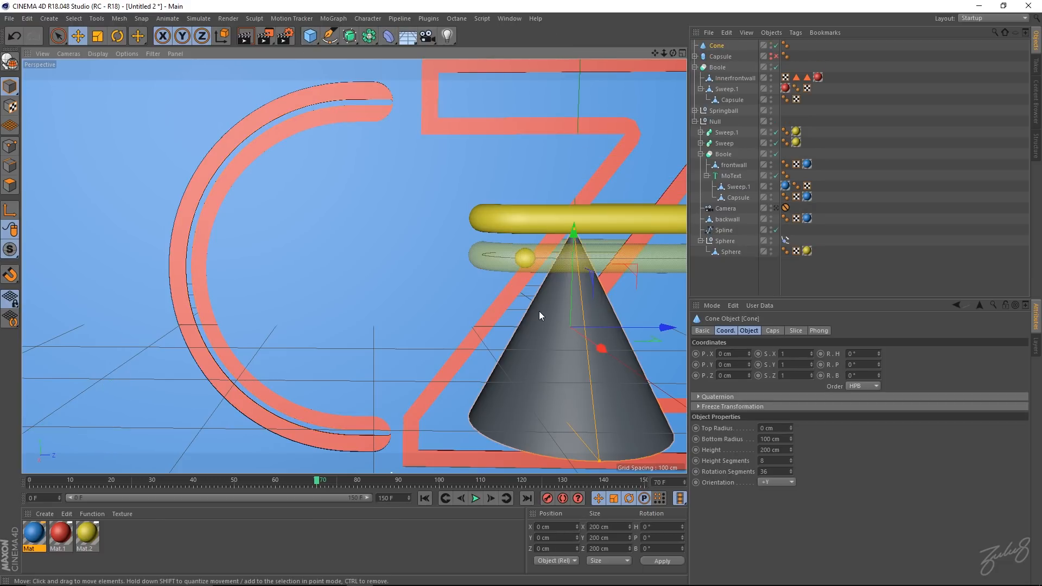
key("r")
left_click_drag(581, 295, 588, 392)
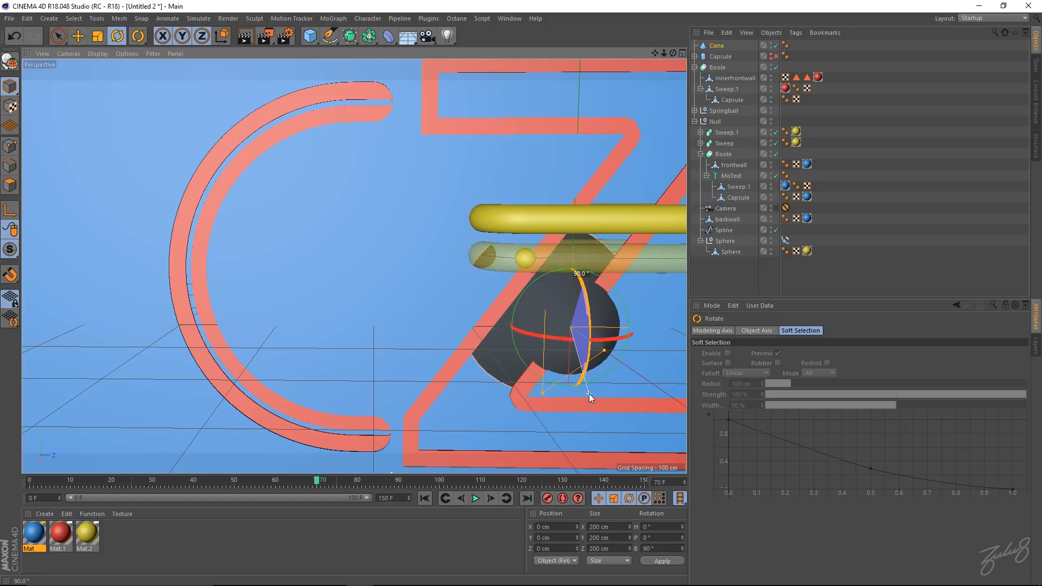
key("e")
left_click_drag(568, 340, 365, 332, "alt")
left_click_drag(455, 326, 287, 287, "alt")
key("t")
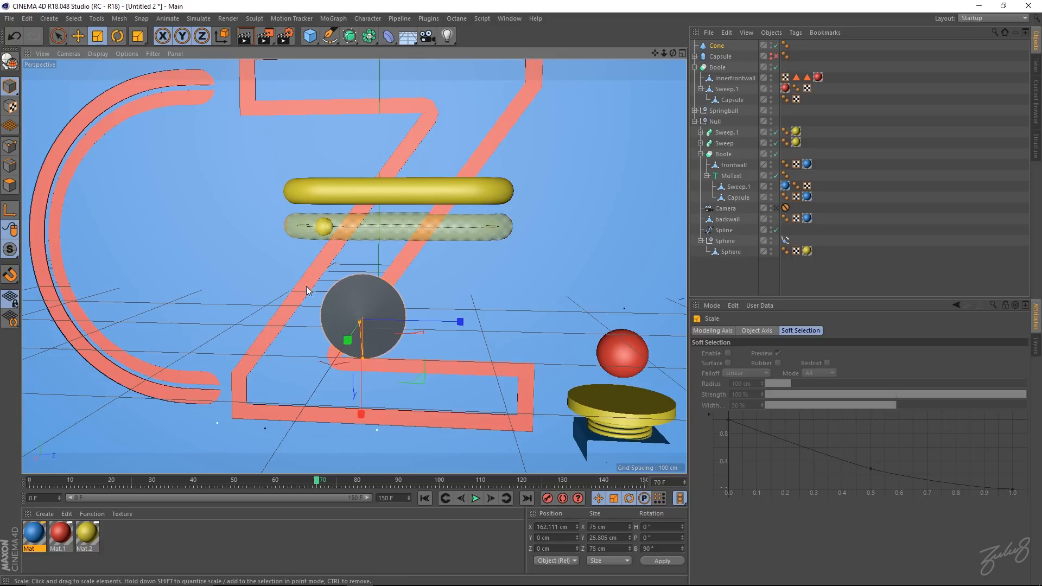
- Move the cone inside the C-shaped groove to about X 19, Y 49 and Z -297 cm
key("e")
middle_click_drag(434, 294, 570, 281, "alt")
left_click_drag(651, 324, 544, 318)
left_click_drag(542, 318, 331, 298, "alt")
left_click_drag(463, 400, 455, 359)
middle_click_drag(418, 308, 319, 315, "alt")
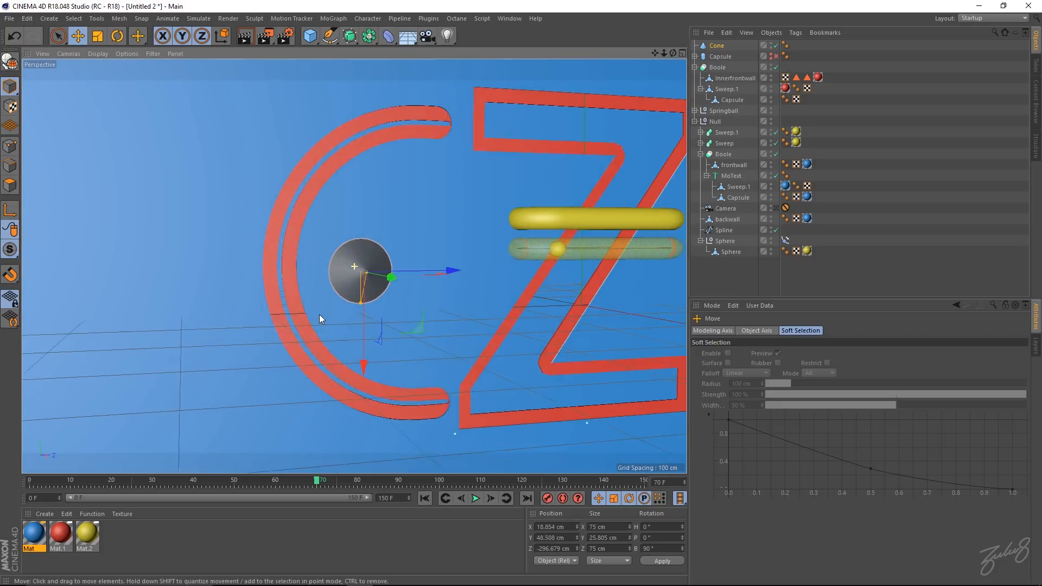
left_click_drag(319, 314, 261, 316, "alt")
- Compare the cone's placement with the NIKE iD reference in the browser and delete the cone from the scene
left_click(492, 575)
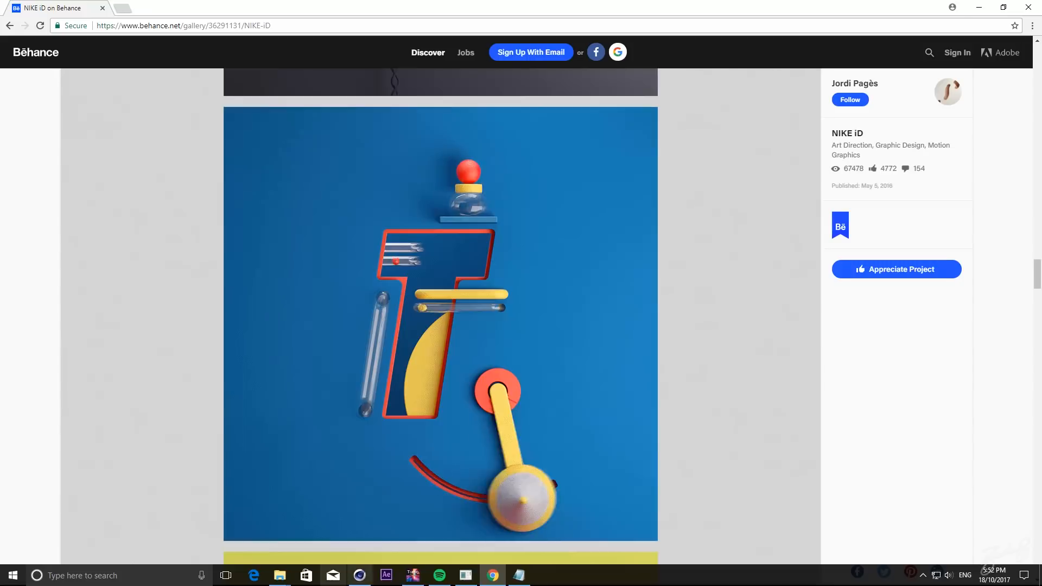
mouse_move(465, 576)
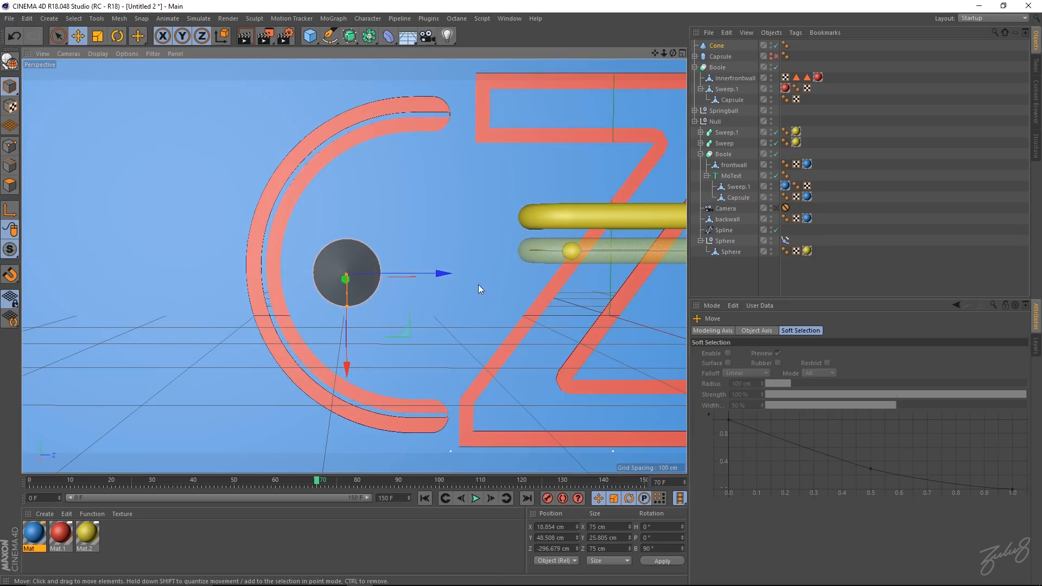
middle_click_drag(477, 284, 383, 312, "alt")
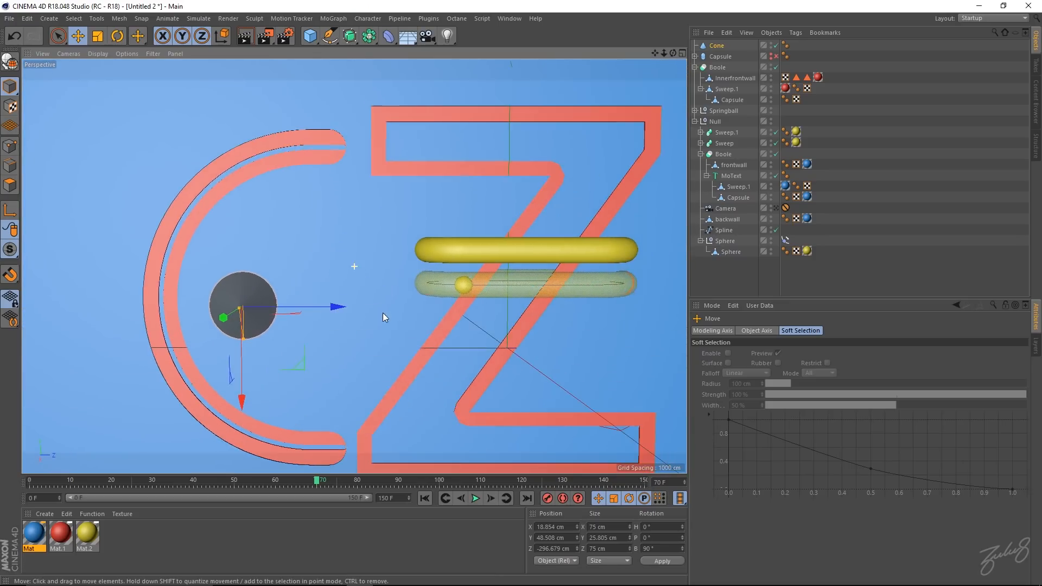
right_click_drag(435, 321, 357, 311, "alt")
middle_click_drag(429, 314, 403, 317, "alt")
mouse_move(346, 317)
left_mouse_down("alt")
mouse_move(341, 342)
mouse_move(386, 301)
mouse_move(334, 310)
mouse_move(342, 317)
left_mouse_up("alt")
right_click_drag(331, 308, 421, 313, "alt")
mouse_move(359, 311)
left_mouse_down("alt")
mouse_move(550, 327)
mouse_move(408, 328)
mouse_move(361, 313)
left_mouse_up("alt")
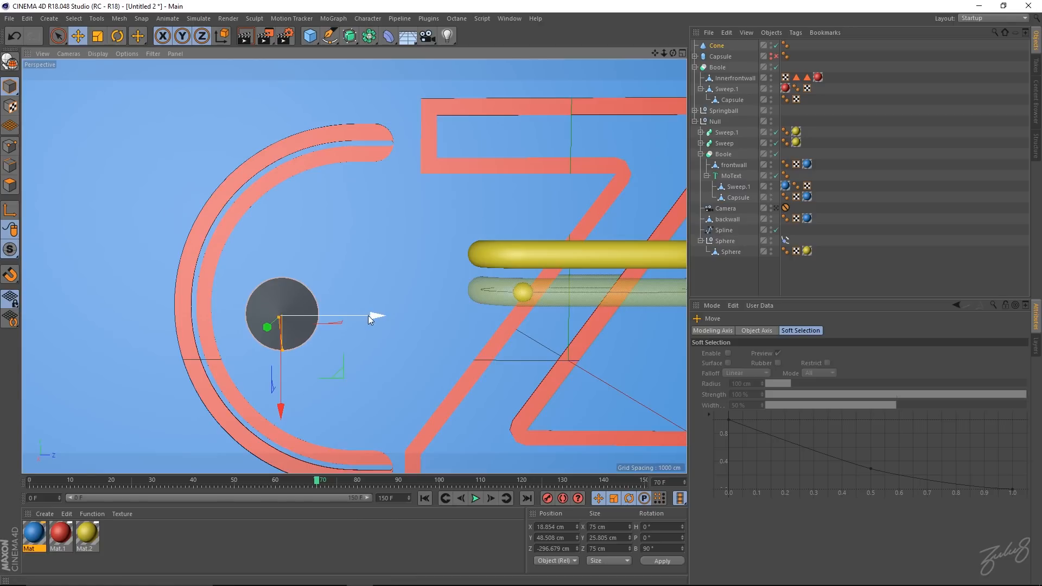
middle_click_drag(338, 334, 389, 287, "alt")
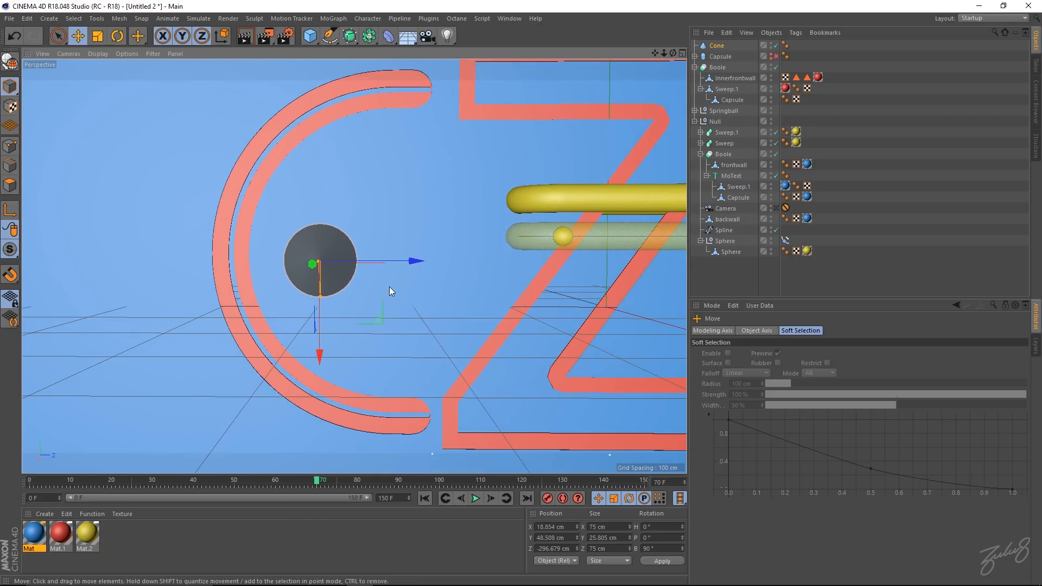
key("Delete")
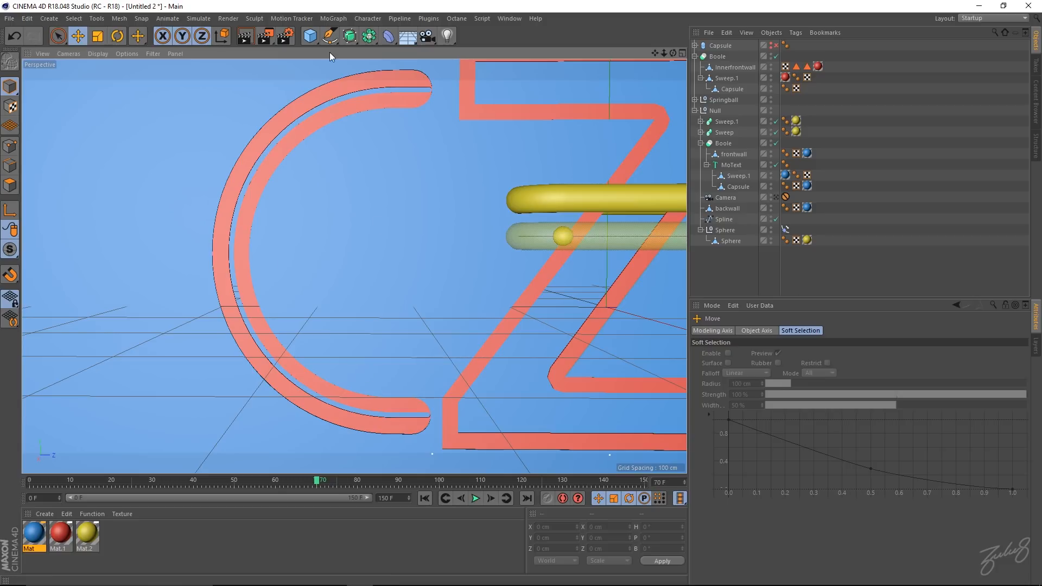
middle_click_drag(398, 98, 316, 119, "alt")
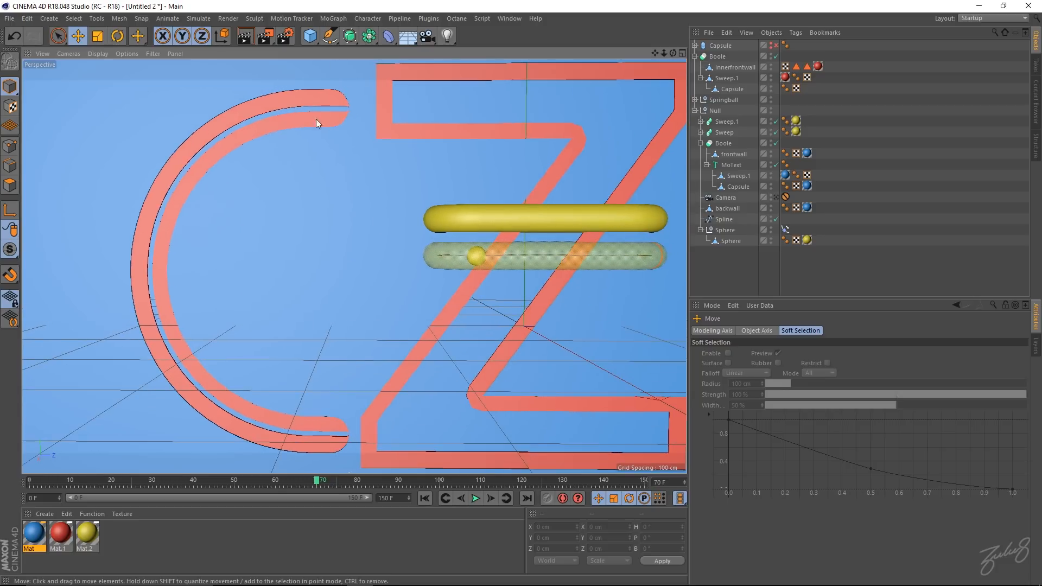
left_click(308, 38)
left_click_drag(620, 326, 584, 329)
left_click_drag(446, 333, 482, 328, "alt")
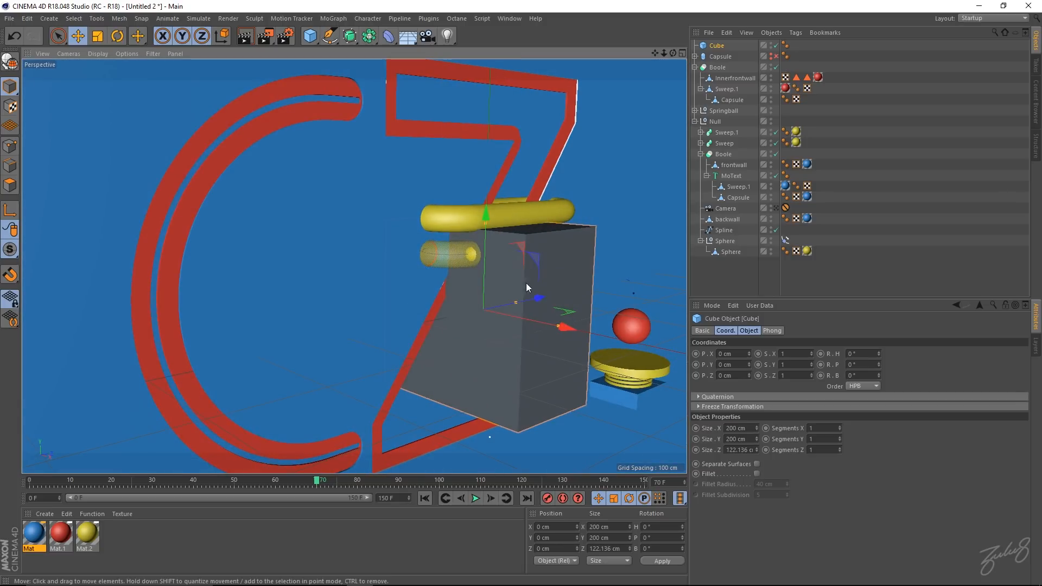
key("Delete")
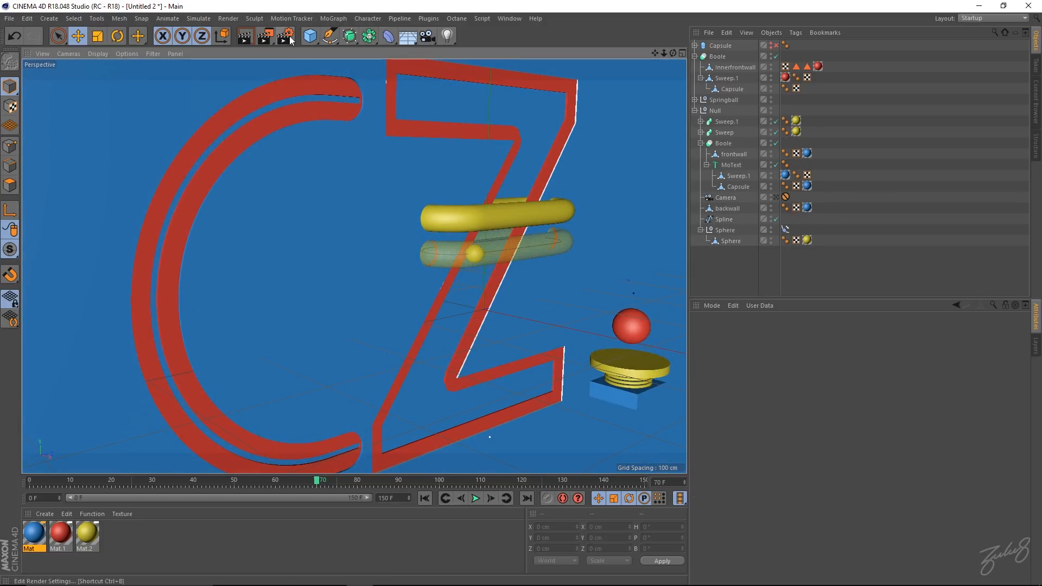
- Add a disc primitive and rotate it 90° in bank so it stands parallel to the wall
left_click(315, 37)
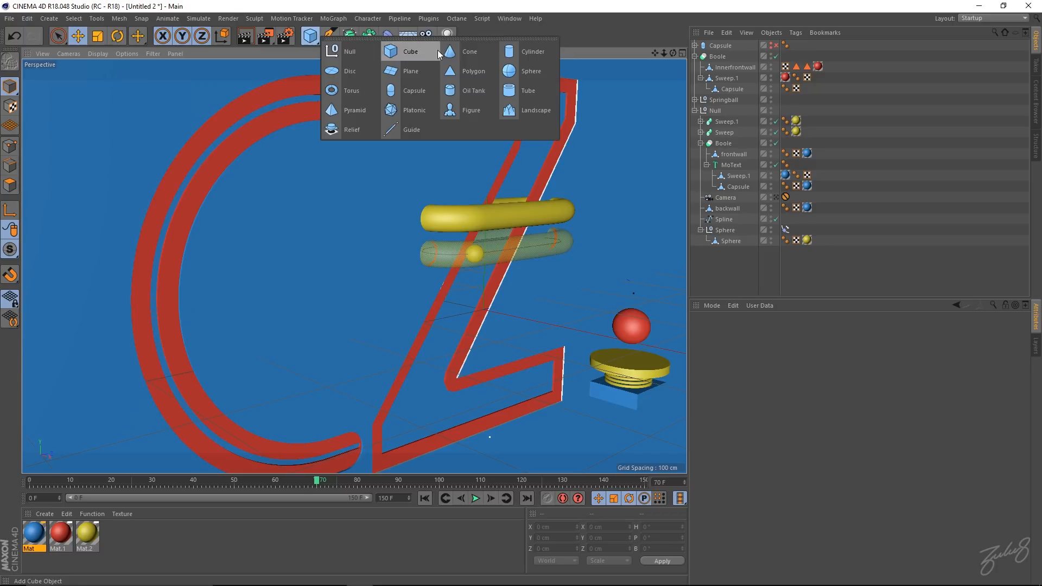
left_click(351, 76)
middle_click_drag(465, 219, 412, 221, "alt")
left_click_drag(411, 222, 474, 337, "alt")
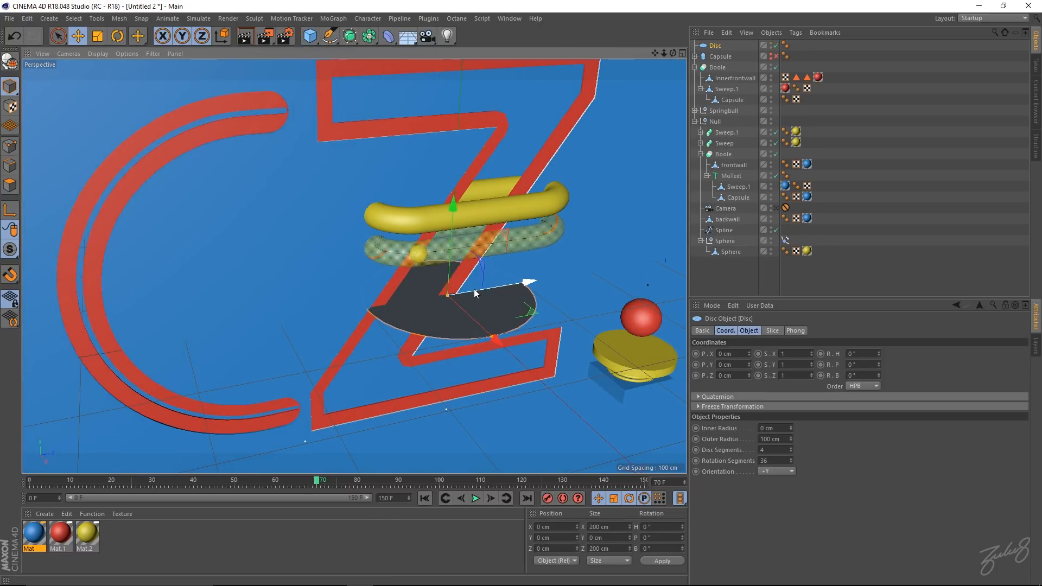
key("r")
left_click_drag(461, 250, 477, 344)
- Slice the disc from 0° to 180° and move the half disc to about X 49 and Z -213 cm
left_click(721, 46)
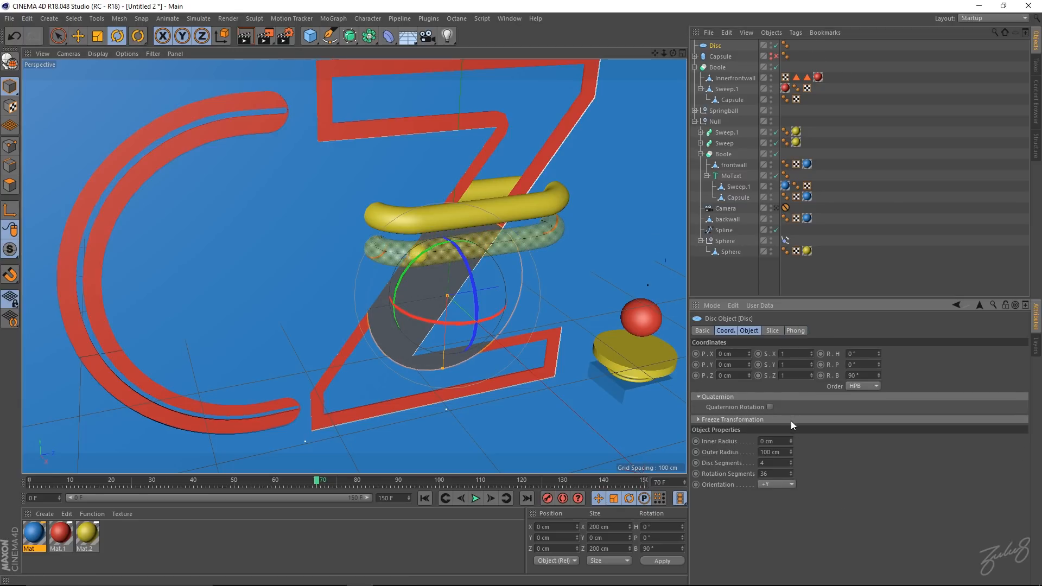
left_click(773, 330)
left_click(721, 353)
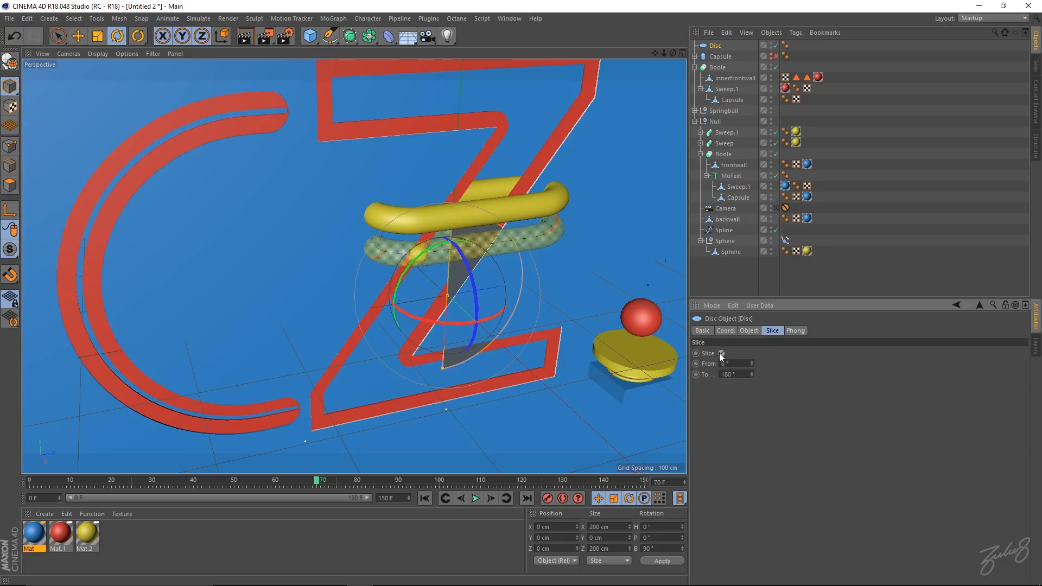
key("e")
left_click_drag(522, 285, 291, 372)
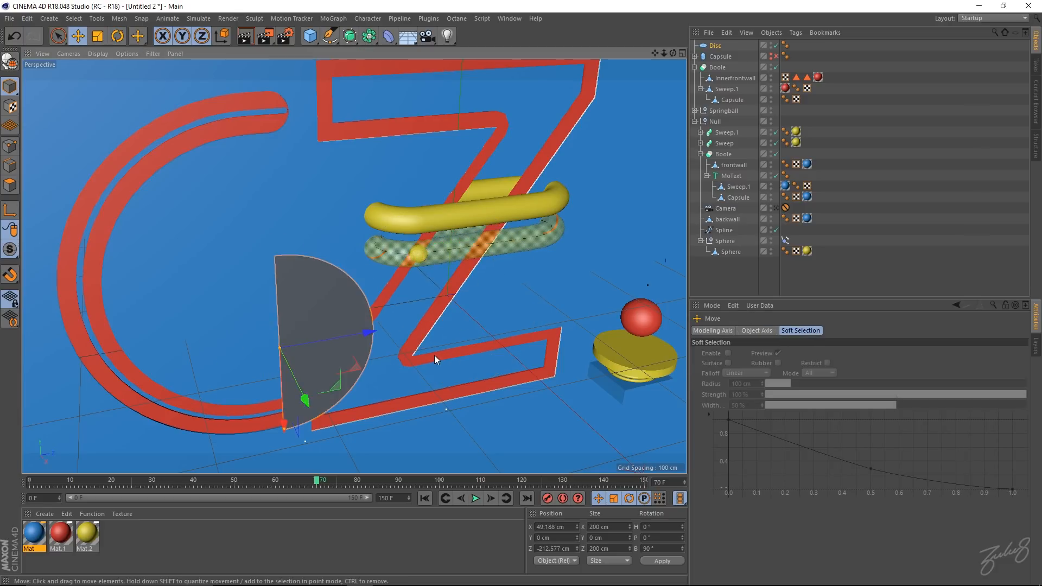
- Raise the half disc to about 60 cm in Y using the Right view, and undo the trial rotation
middle_click(434, 355)
middle_click(224, 338)
scroll(356, 278, "up", 6)
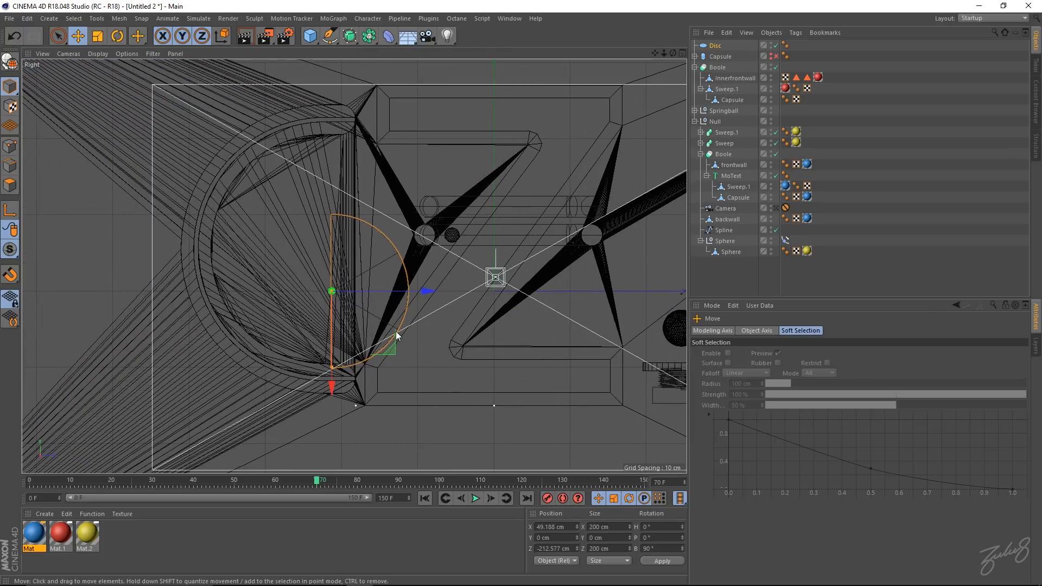
left_click_drag(332, 386, 337, 336)
key("r")
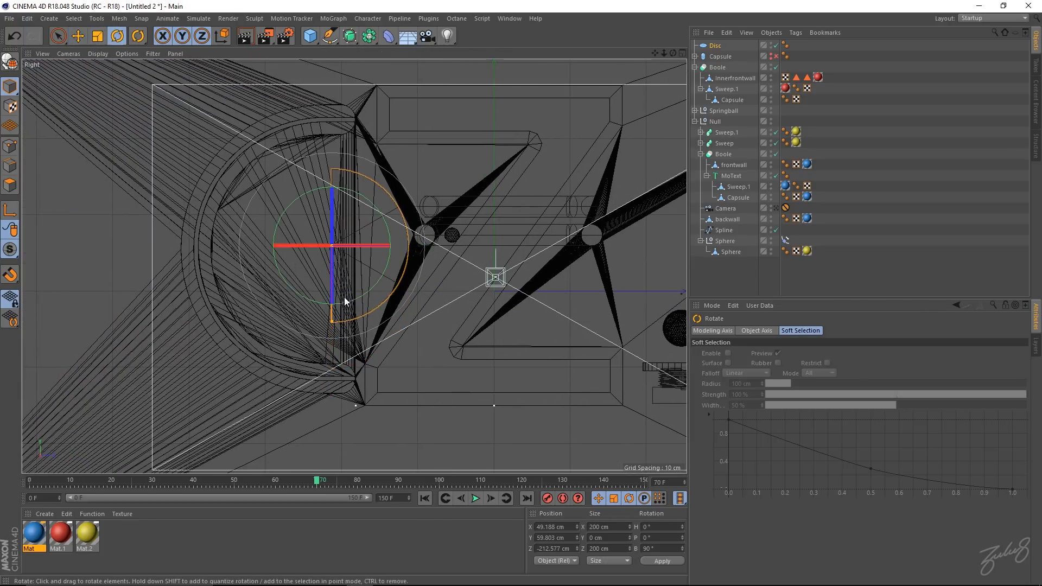
left_click_drag(369, 200, 379, 231)
key("ctrl+z")
- Scale the half disc to about 346 cm in diameter and shift it along Z to about -178 cm at the groove's open ends
key("t")
left_click_drag(437, 346, 489, 383)
left_click_drag(357, 373, 355, 372)
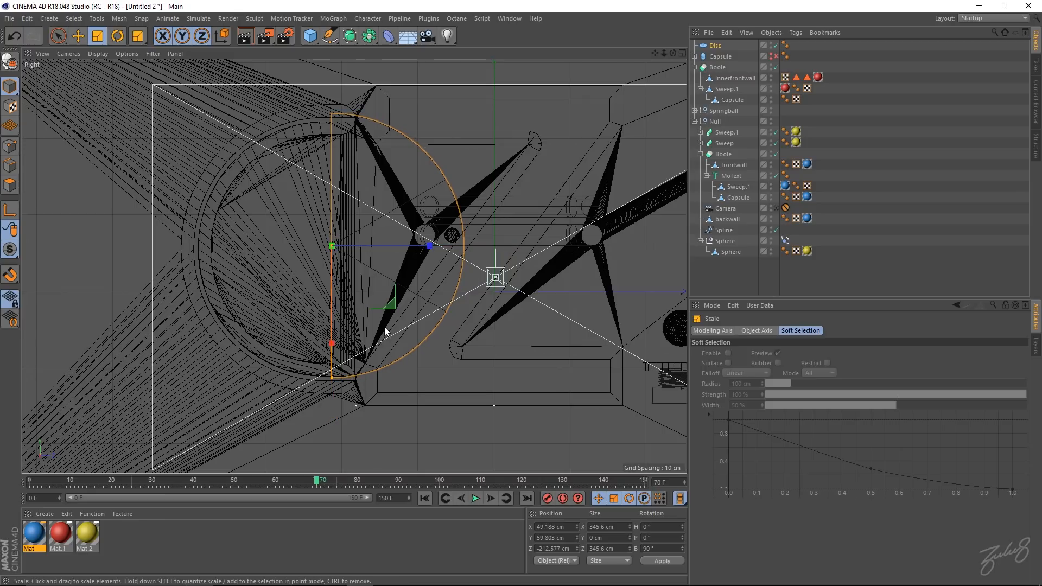
key("e")
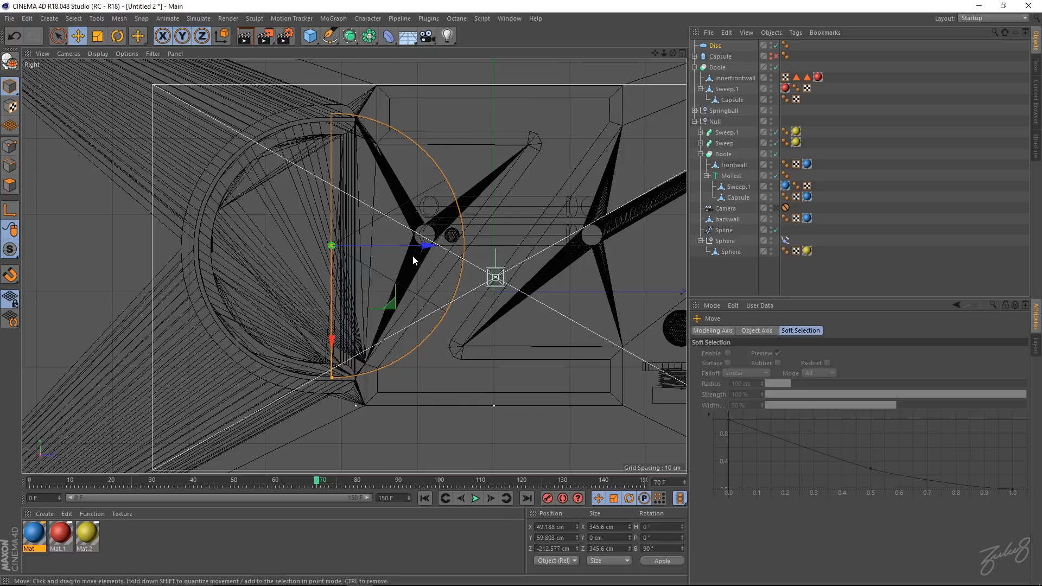
left_click_drag(428, 245, 455, 245)
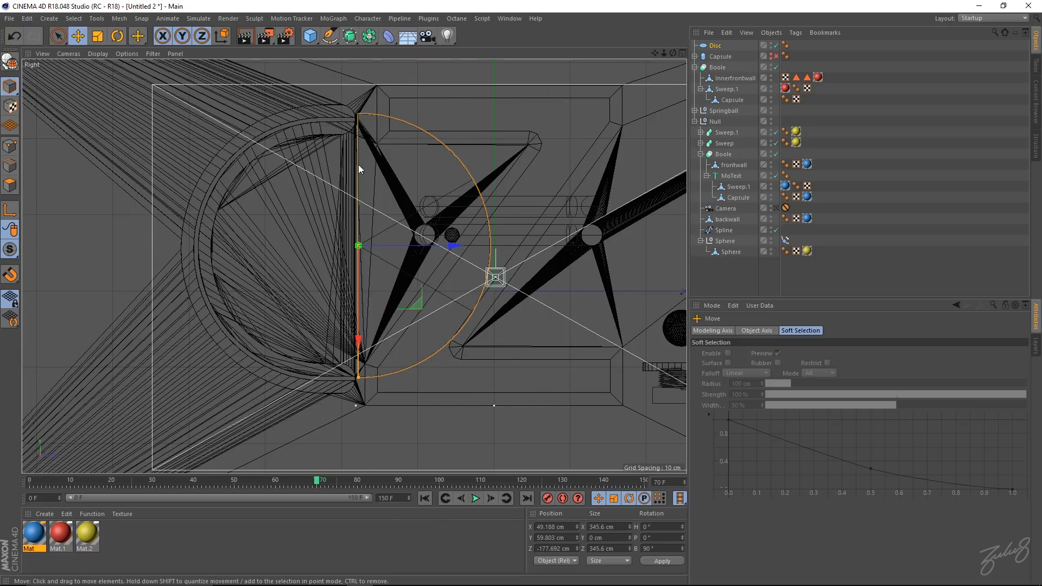
- Rotate the half disc to -180° in pitch so its round side faces the C-shaped groove
key("r")
left_click_drag(391, 196, 266, 383)
key("e")
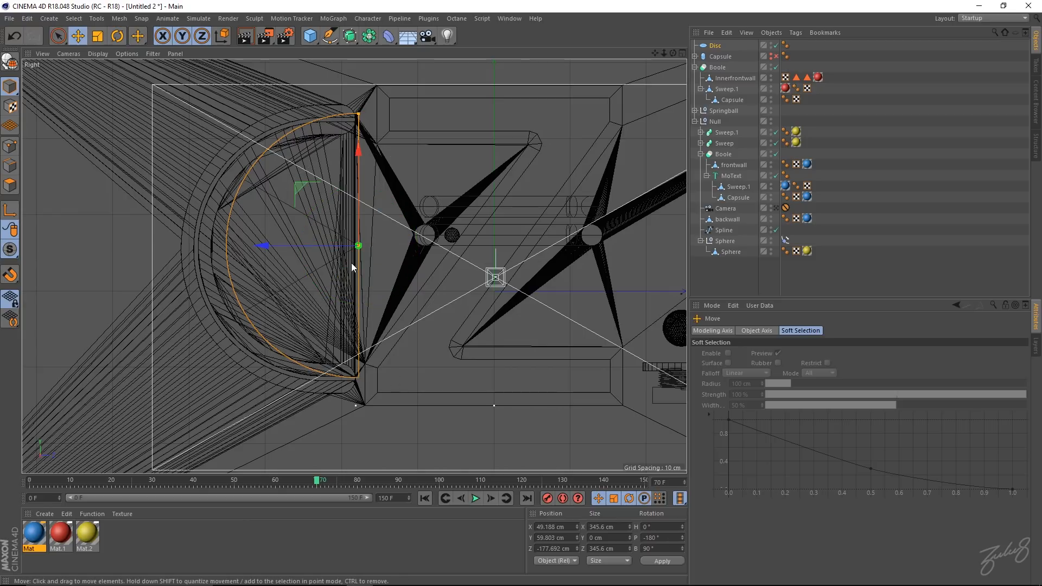
- Scale the half disc to about 360 cm in diameter and move it to about Y 57 and Z -215 cm, fitting its arc inside the groove
left_click_drag(271, 246, 232, 248)
left_click_drag(322, 149, 316, 150)
key("t")
left_click_drag(369, 210, 399, 217)
key("e")
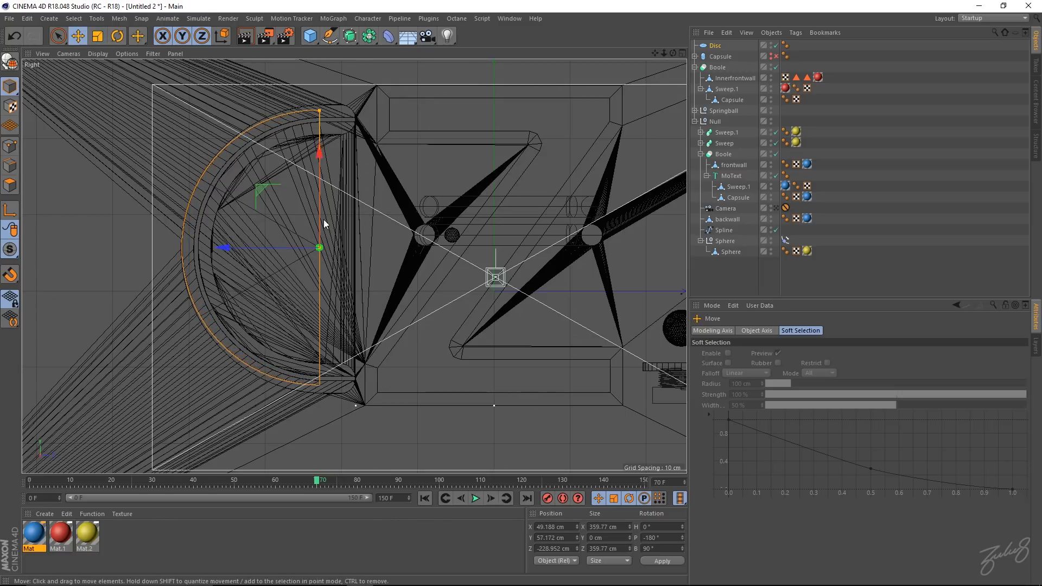
mouse_move(224, 248)
left_mouse_down()
mouse_move(249, 253)
mouse_move(221, 249)
mouse_move(236, 251)
left_mouse_up()
key("t")
key("ctrl+z")
key("e")
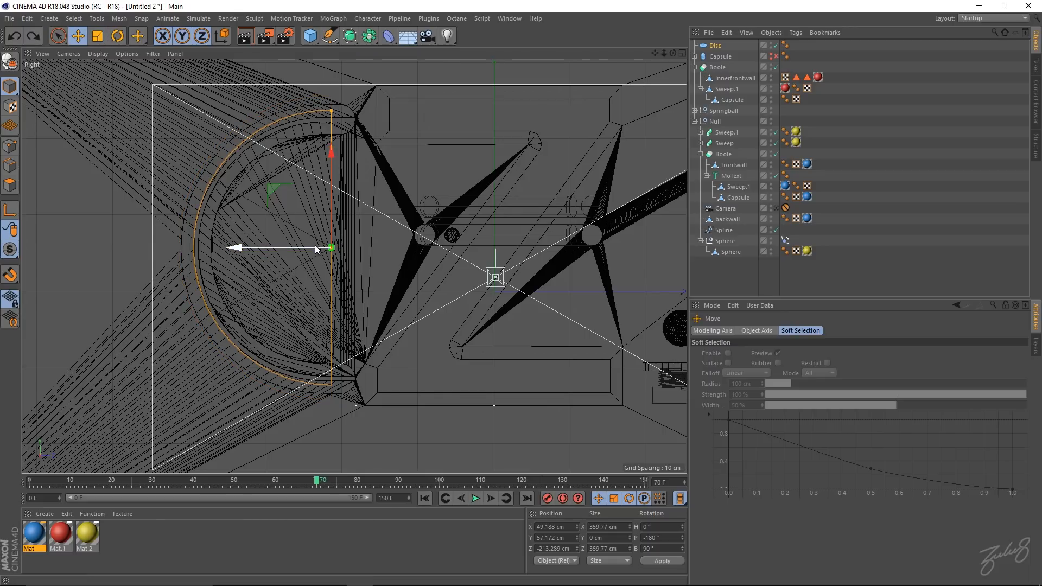
left_click_drag(234, 247, 235, 251)
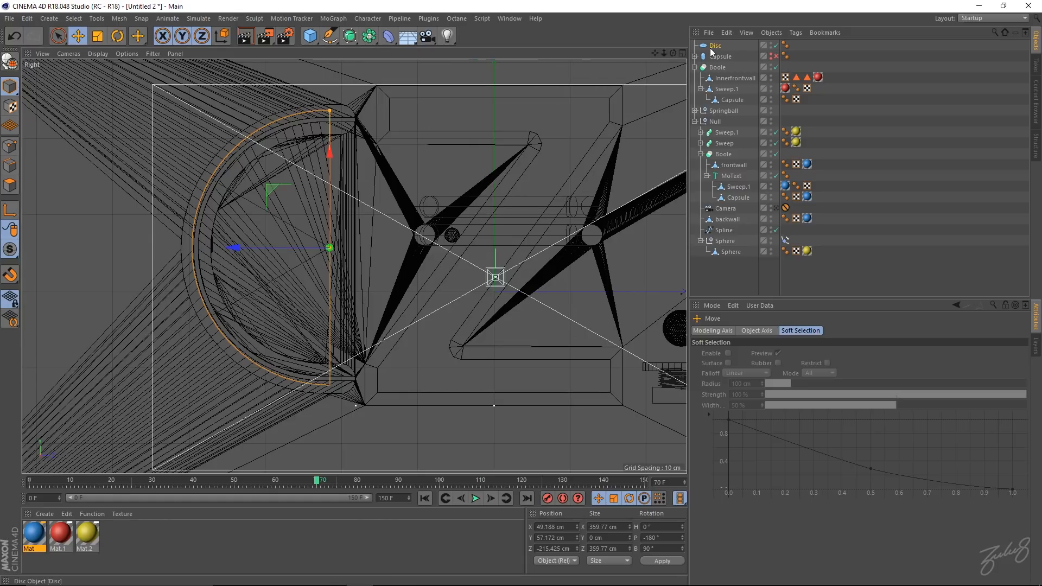
- Rotate the disc to about -194° in pitch and set its slice end to 206° so it spans both groove ends
key("r")
mouse_move(303, 196)
left_mouse_down()
mouse_move(266, 225)
mouse_move(243, 291)
mouse_move(352, 361)
mouse_move(389, 343)
mouse_move(278, 351)
mouse_move(193, 265)
mouse_move(245, 204)
mouse_move(313, 189)
left_mouse_up()
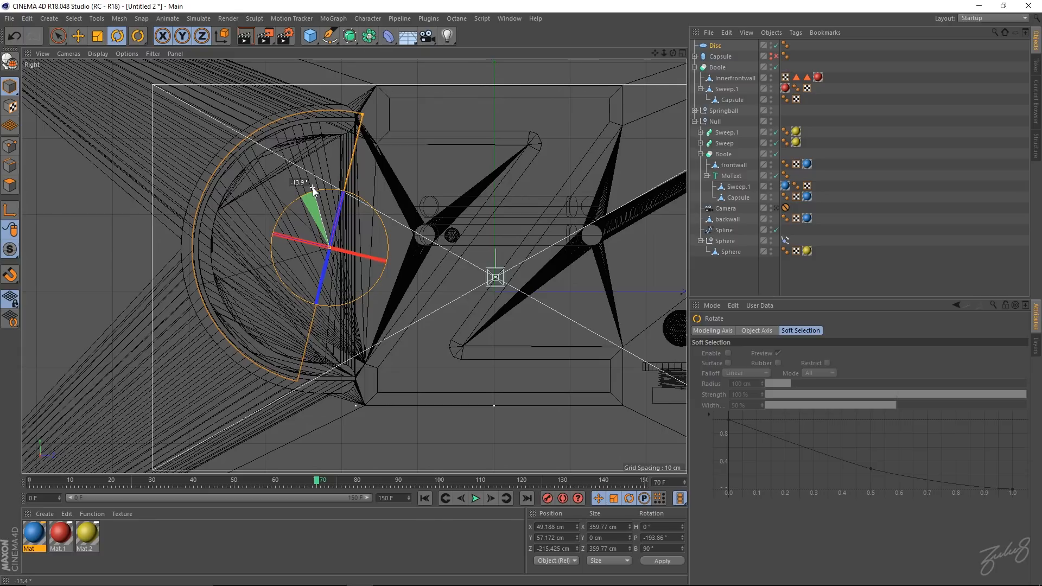
left_click(714, 46)
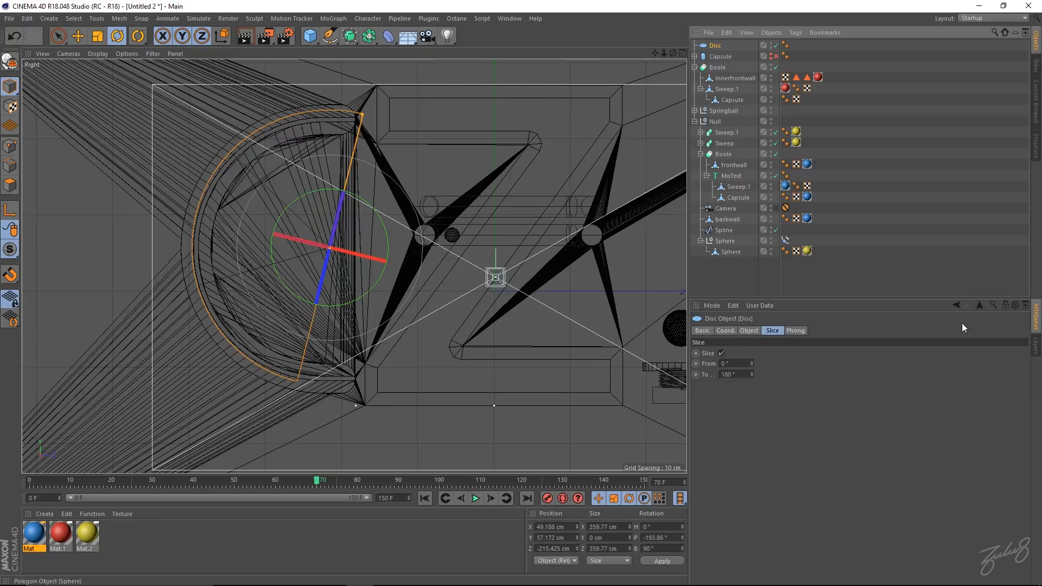
left_click(751, 372)
left_click_drag(752, 372, 751, 371)
left_click(752, 372)
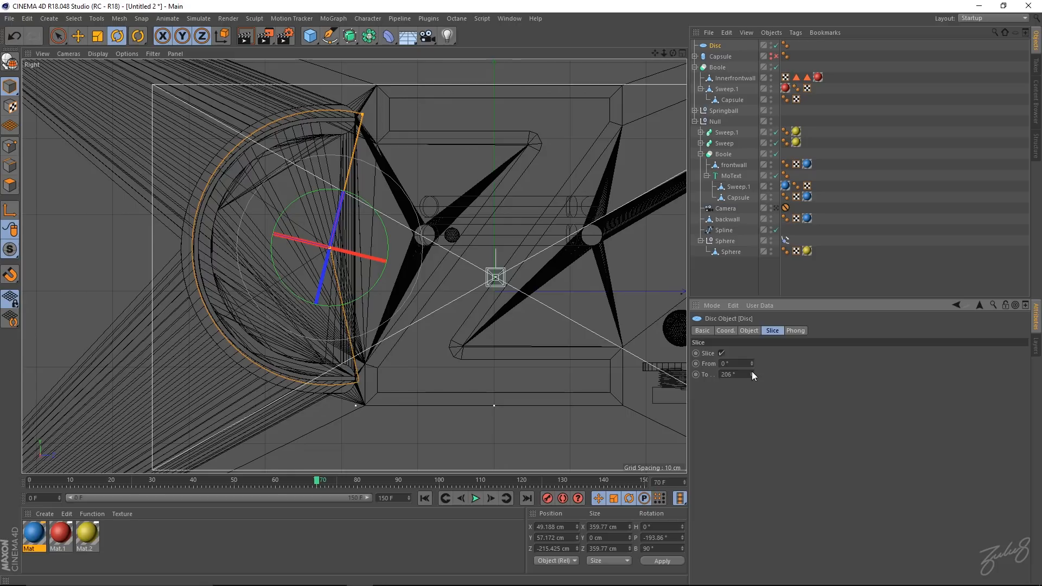
- Rotate the disc to about 13° in pitch, away from the groove, and apply the yellow Mat.2 material to it
left_click_drag(326, 191, 368, 307)
left_click_drag(313, 485, 15, 485)
middle_click(454, 301)
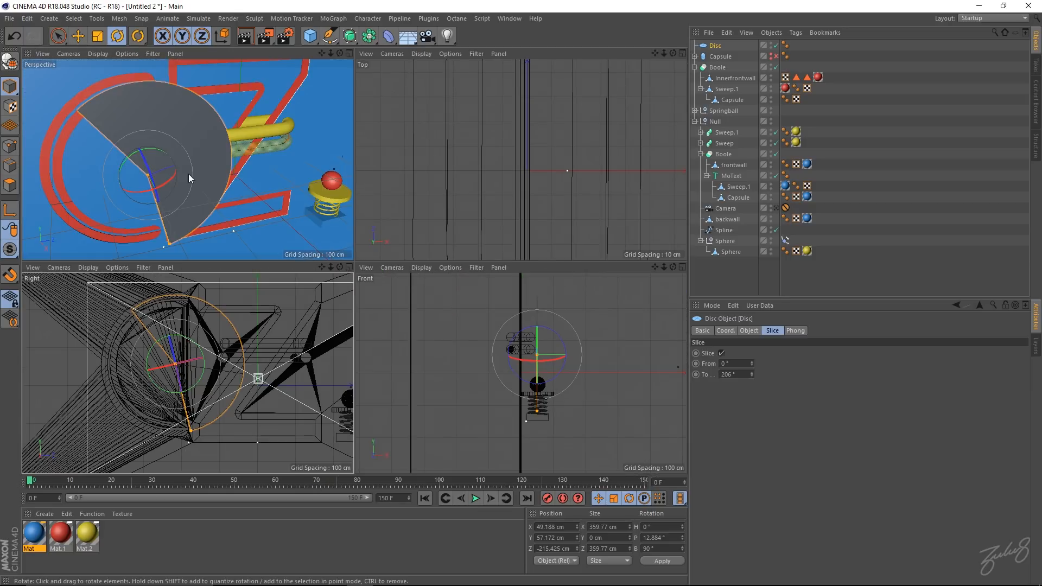
middle_click(187, 173)
left_click_drag(244, 232, 320, 224, "alt")
middle_click_drag(320, 224, 374, 216, "alt")
left_click_drag(103, 524, 363, 230)
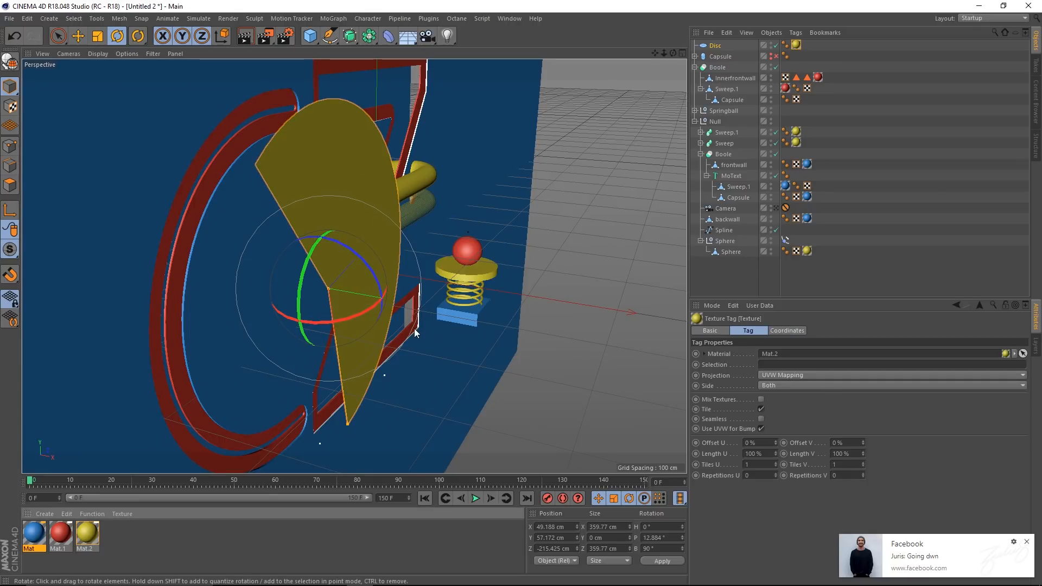
- Move the yellow disc behind the front wall to about X -4 cm
key("e")
left_click_drag(419, 298, 197, 272)
middle_click_drag(255, 264, 331, 230, "alt")
left_click_drag(331, 230, 379, 192, "alt")
- Fine-tune the disc's pitch to about 11.3° and keyframe it at frame 0
key("r")
middle_click(399, 209)
middle_click(229, 311)
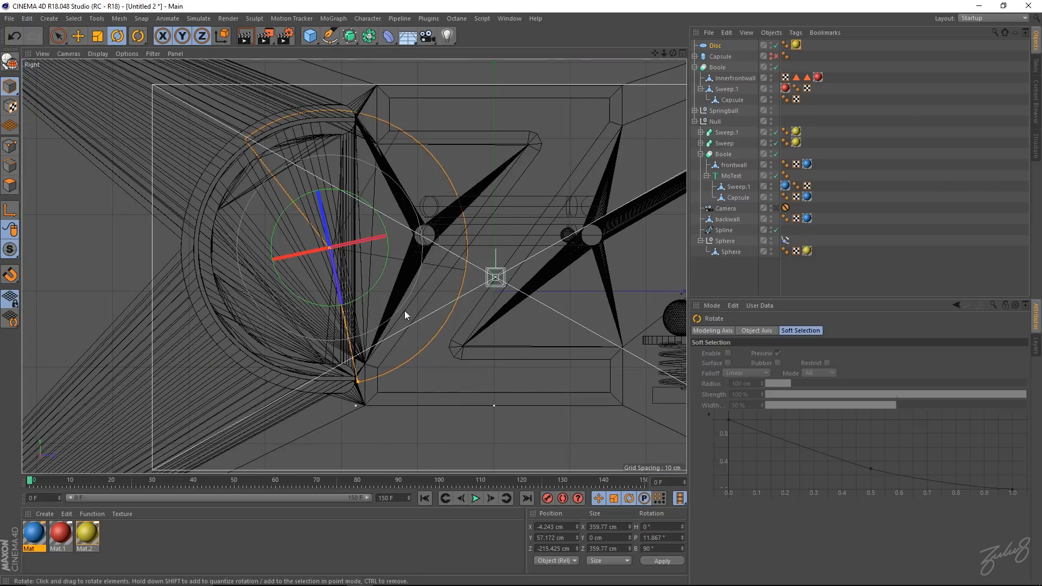
scroll(388, 265, "up", 5)
middle_click_drag(461, 274, 434, 331, "alt")
scroll(433, 331, "down", 3)
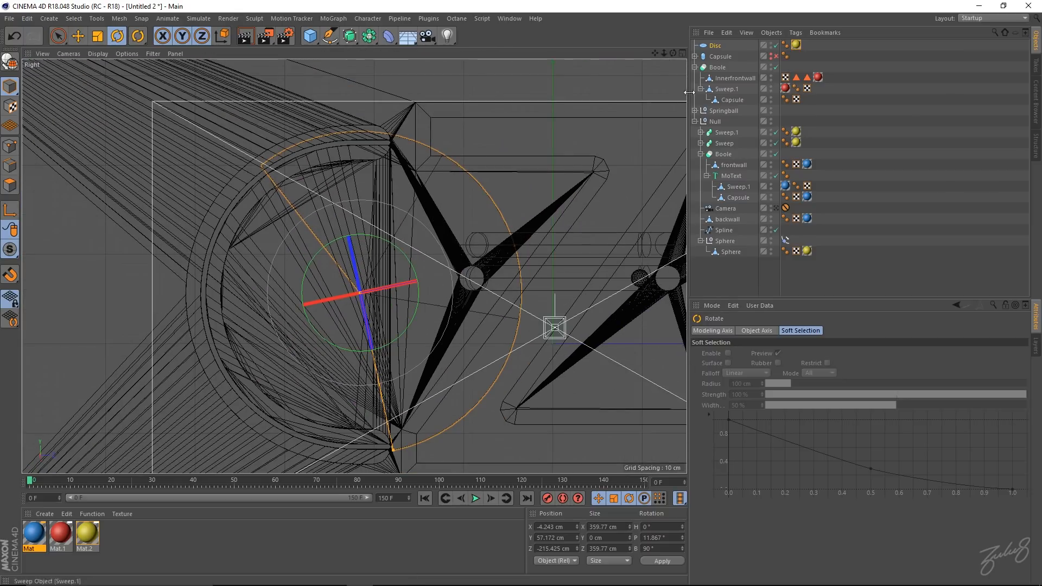
left_click(715, 47)
left_click(750, 331)
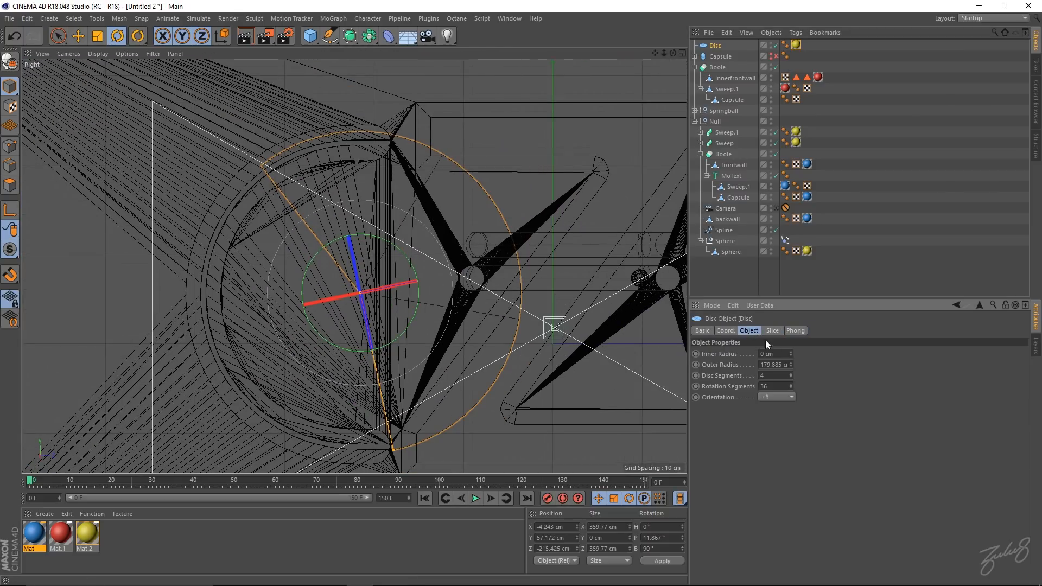
left_click(788, 333)
left_click(721, 330)
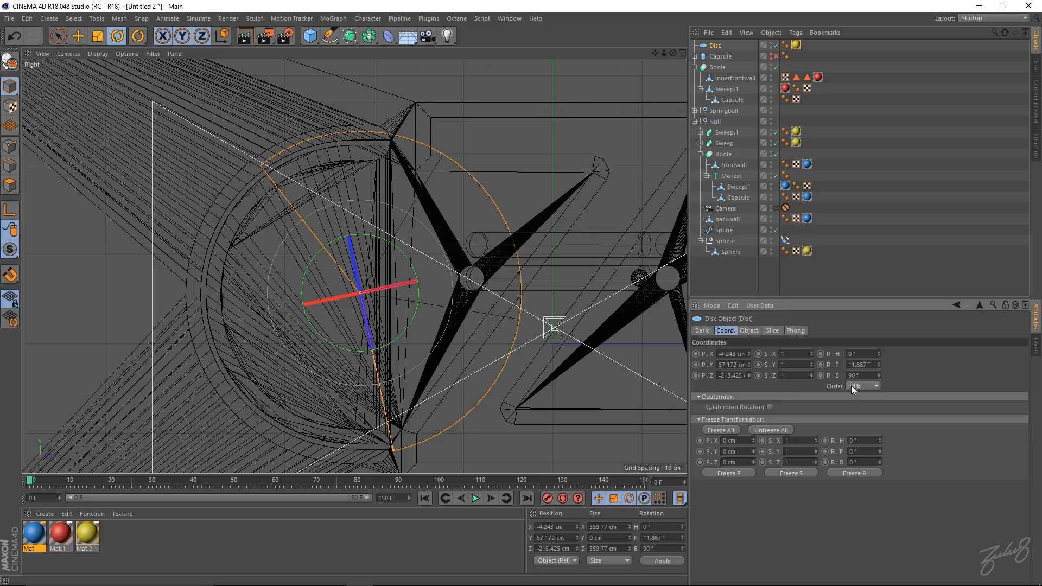
left_click_drag(392, 246, 394, 246)
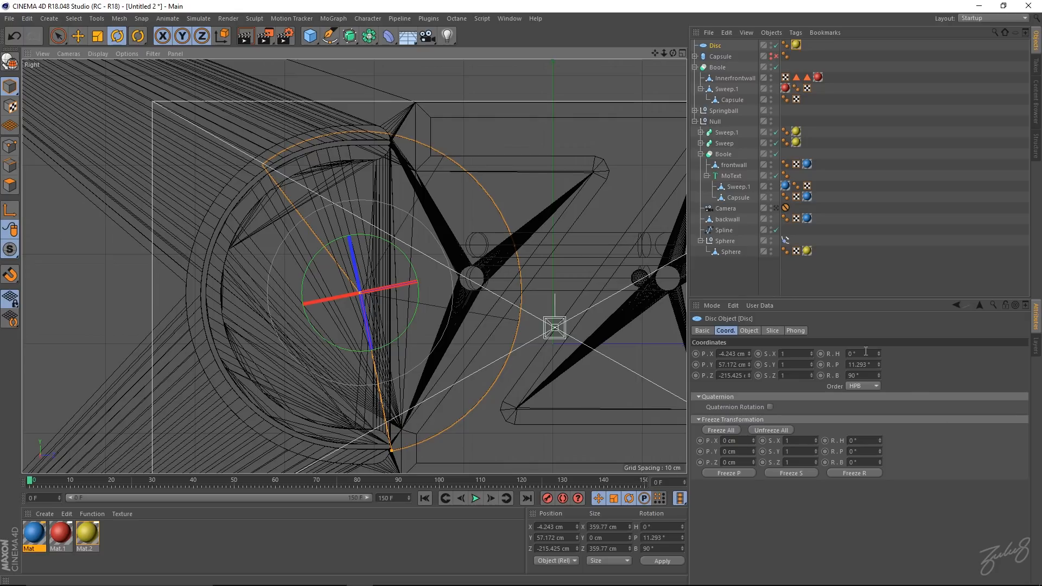
left_click(821, 364)
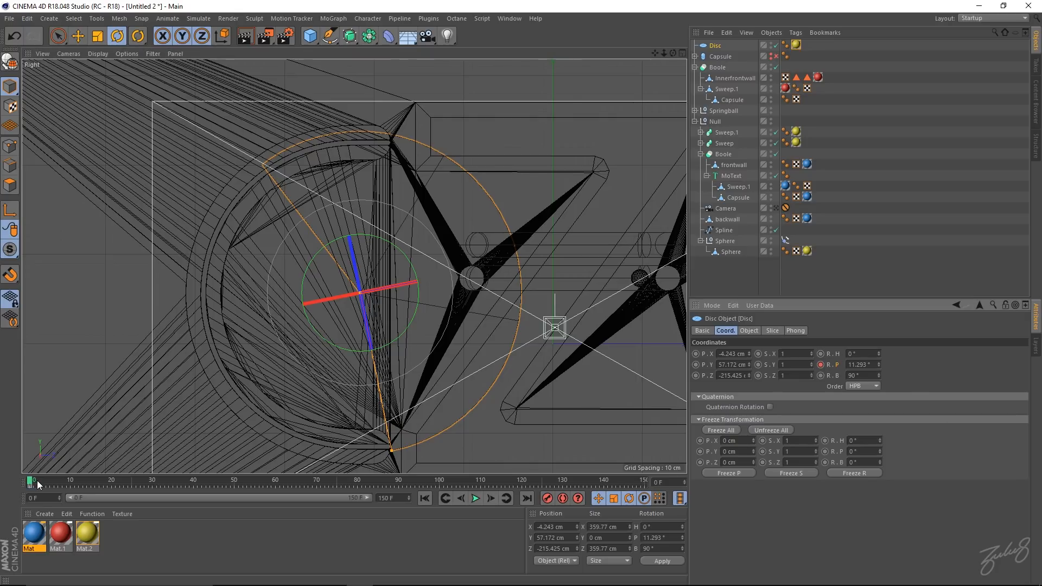
- Rotate the disc to about -193.6° in pitch at frame 50 and keyframe that rotation
left_click_drag(37, 479, 231, 485)
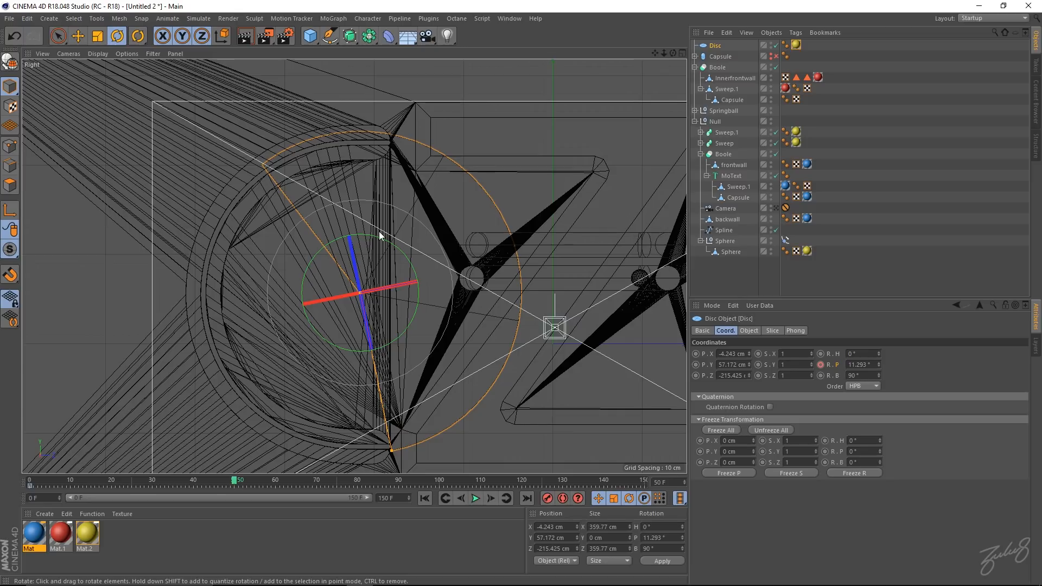
left_click_drag(377, 233, 291, 374)
left_click(820, 365)
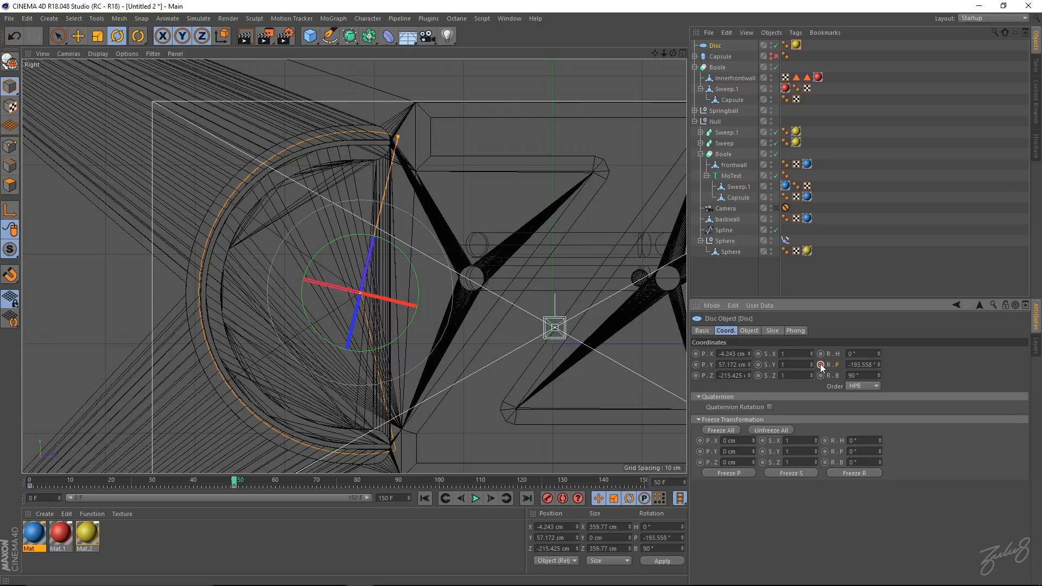
- Set the disc's slice end to 154° at frame 0 and keyframe it
left_click(425, 498)
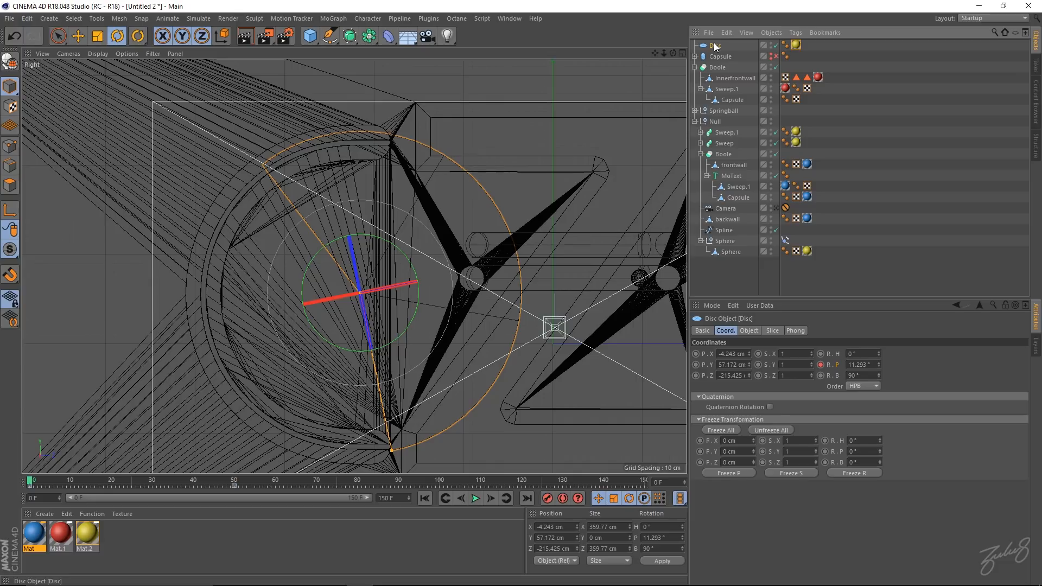
left_click(771, 331)
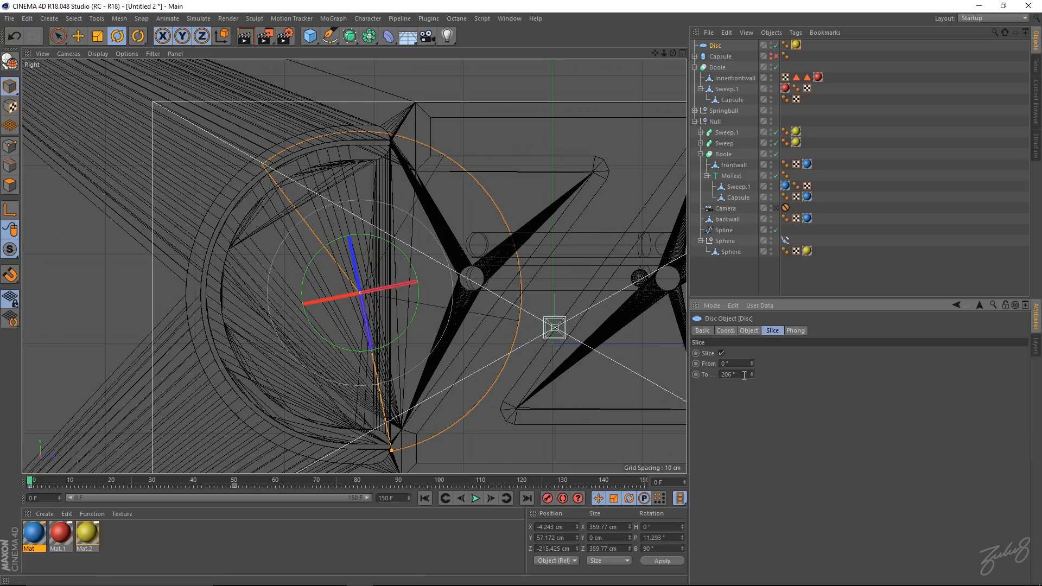
left_click_drag(753, 374, 753, 403)
left_click(696, 374)
- Set the disc's slice end to 206° at frame 50 and keyframe it
left_click_drag(35, 480, 236, 486)
left_click_drag(753, 376, 781, 375)
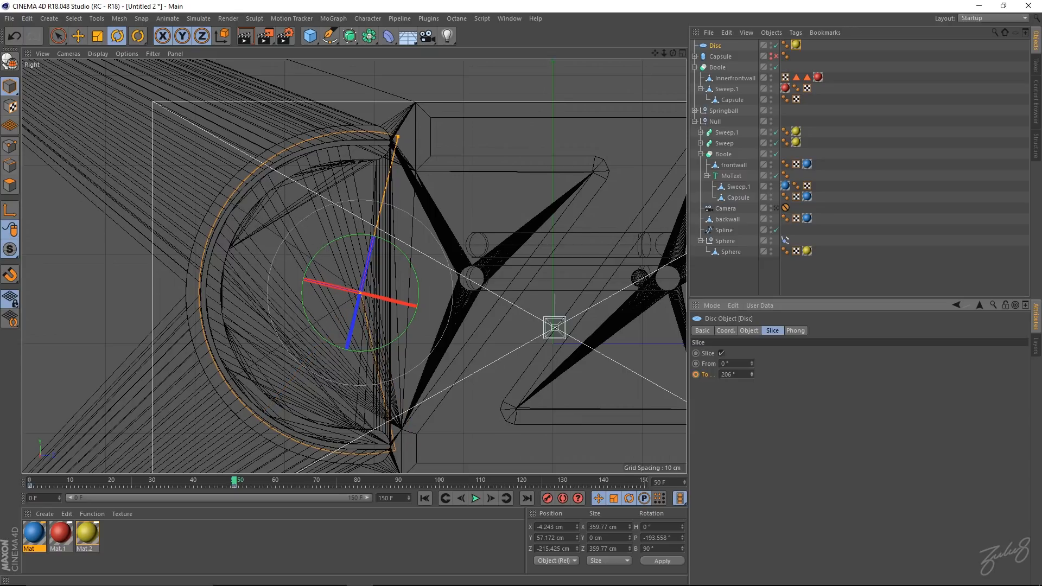
left_click(695, 374)
- Play back the disc animation in the Right and Perspective views and scrub through it to frame 100
left_click(425, 498)
left_click(475, 498)
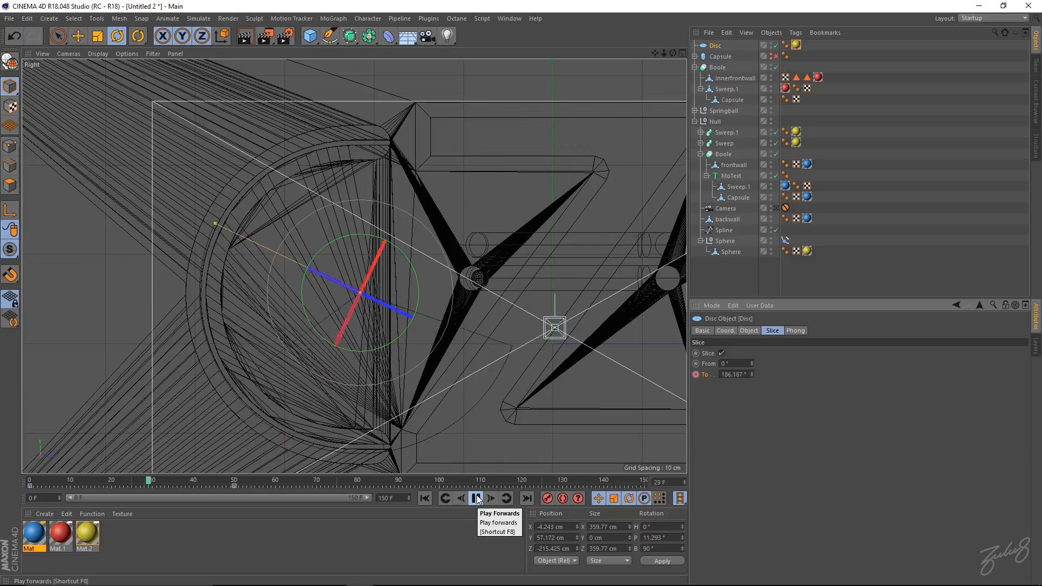
left_click(476, 498)
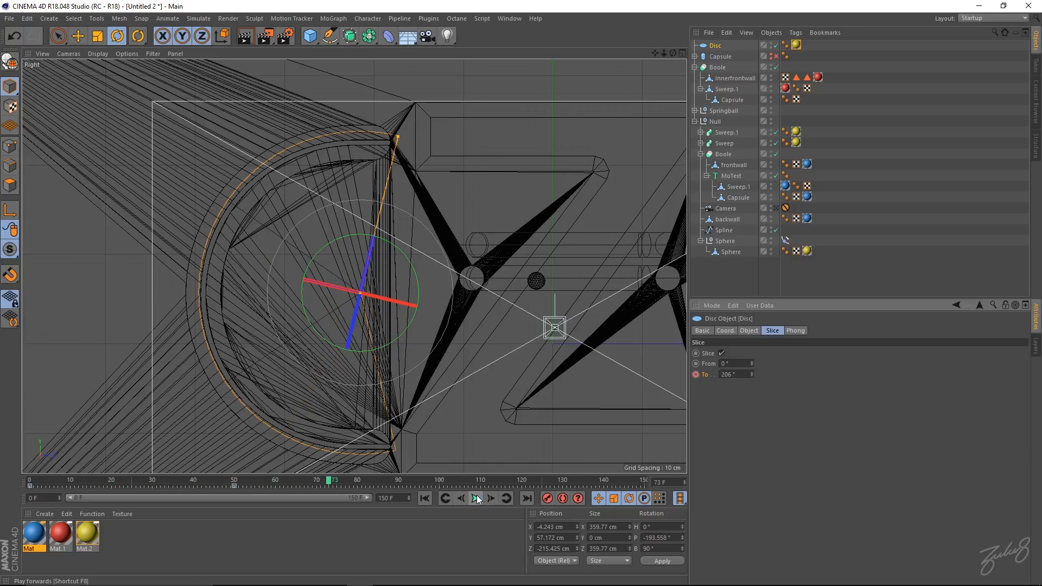
left_click_drag(335, 485, 28, 475)
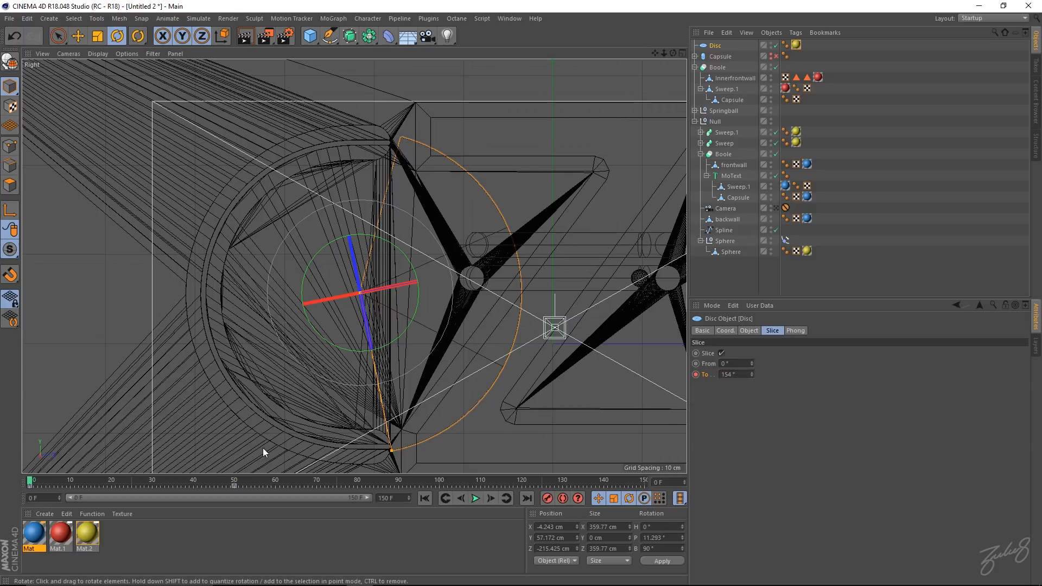
middle_click(249, 145)
middle_click(249, 144)
left_click(476, 498)
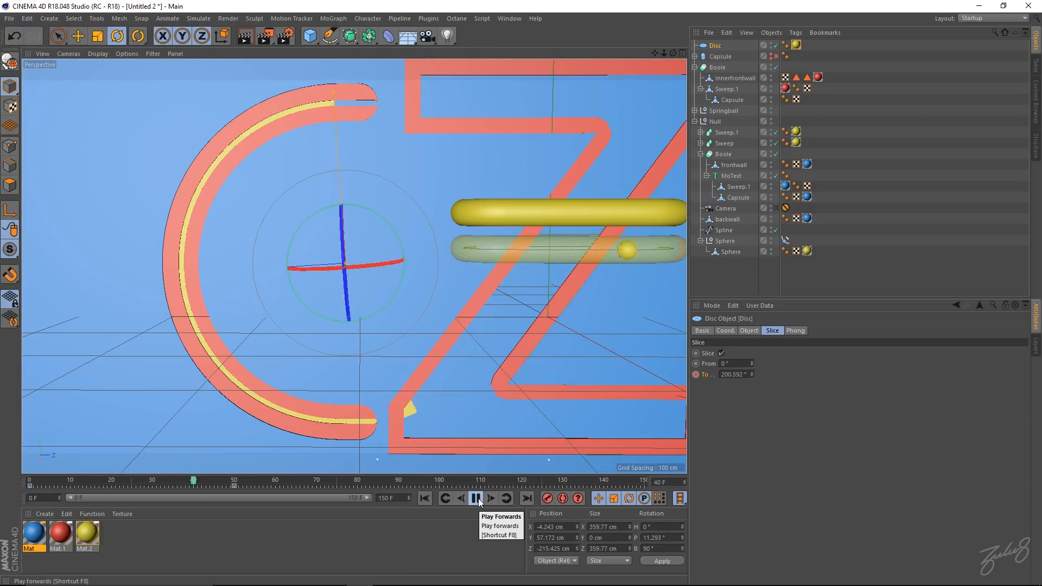
left_click(476, 499)
left_click(424, 499)
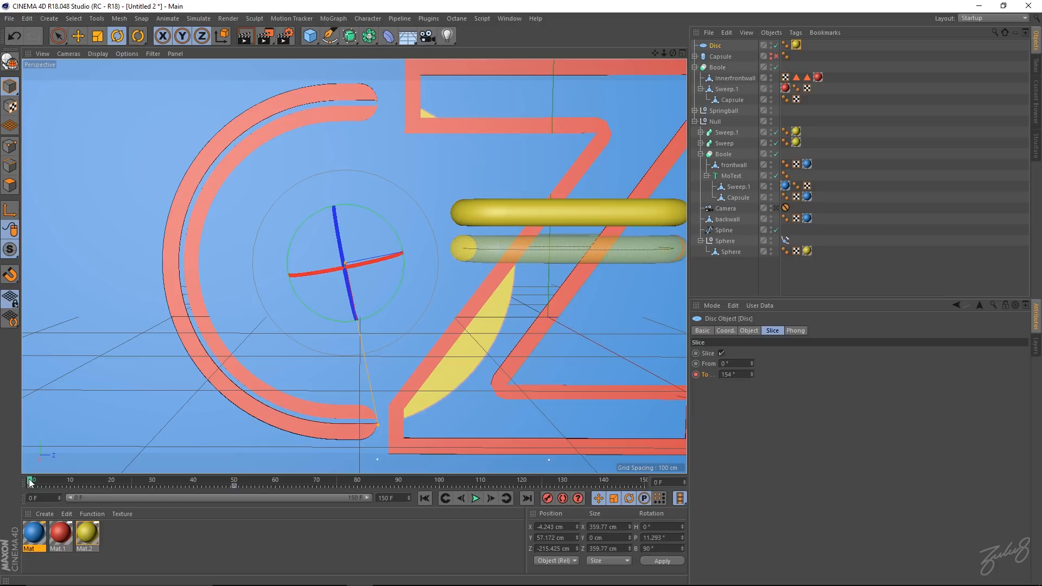
left_click_drag(29, 482, 281, 496)
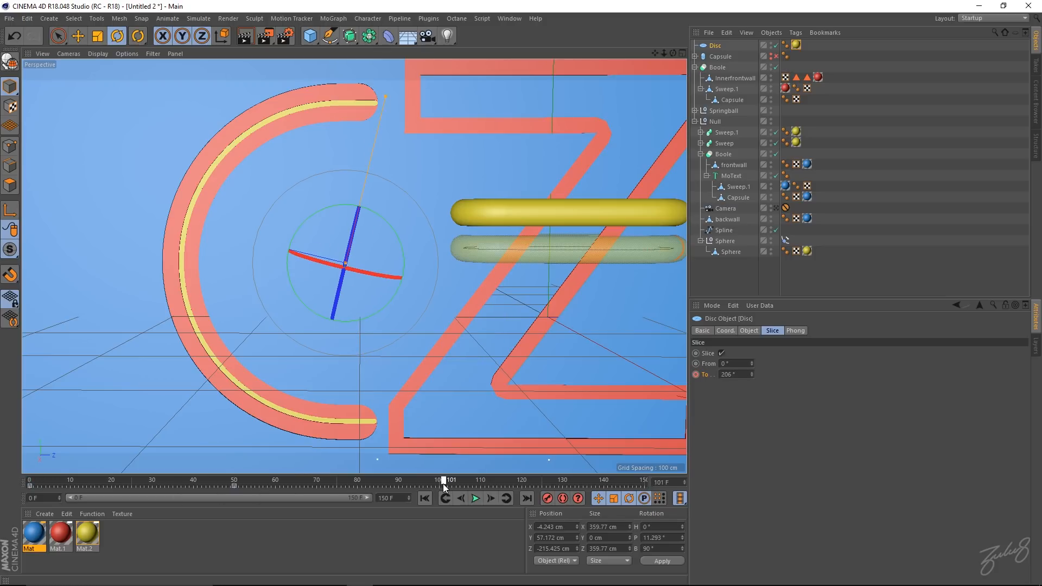
mouse_move(440, 484)
left_mouse_down()
mouse_move(450, 484)
mouse_move(439, 483)
left_mouse_up()
- Open the F-Curve timeline and bring the disc's pitch and slice curves fully into view
left_click(510, 18)
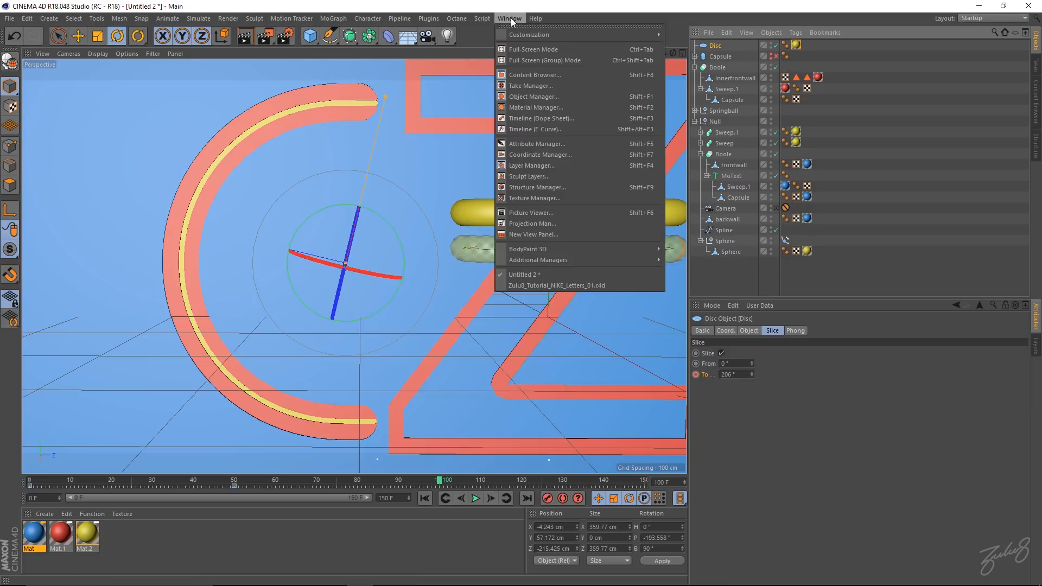
left_click(555, 128)
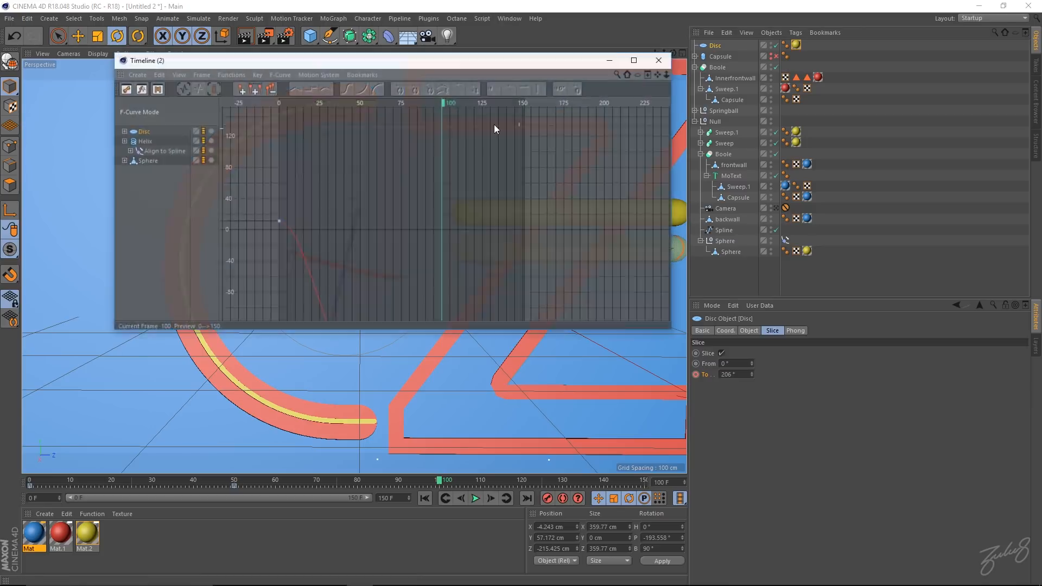
left_click(140, 132)
scroll(483, 170, "down", 6, "shift")
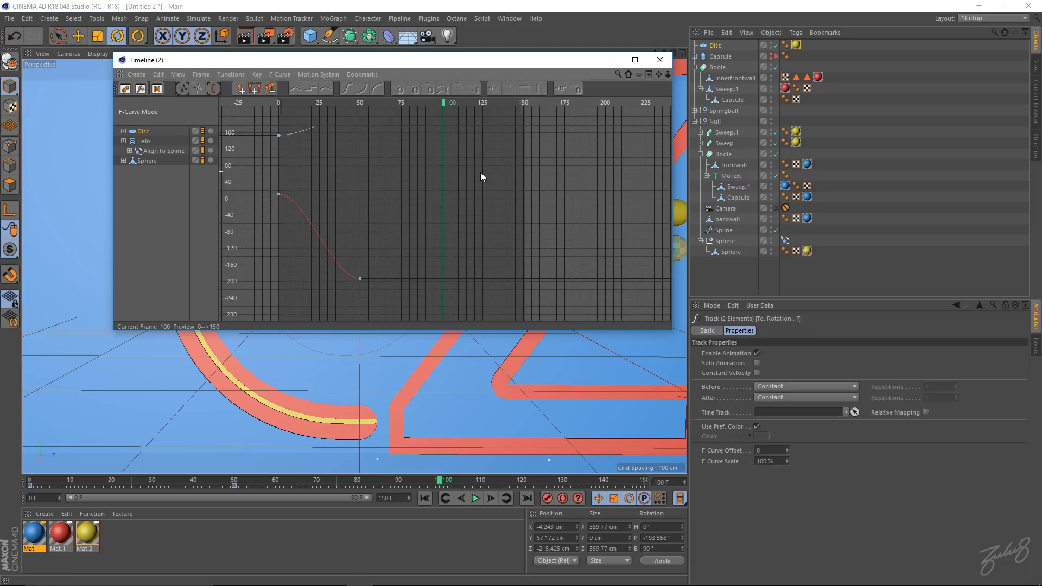
scroll(476, 175, "up", 1, "shift")
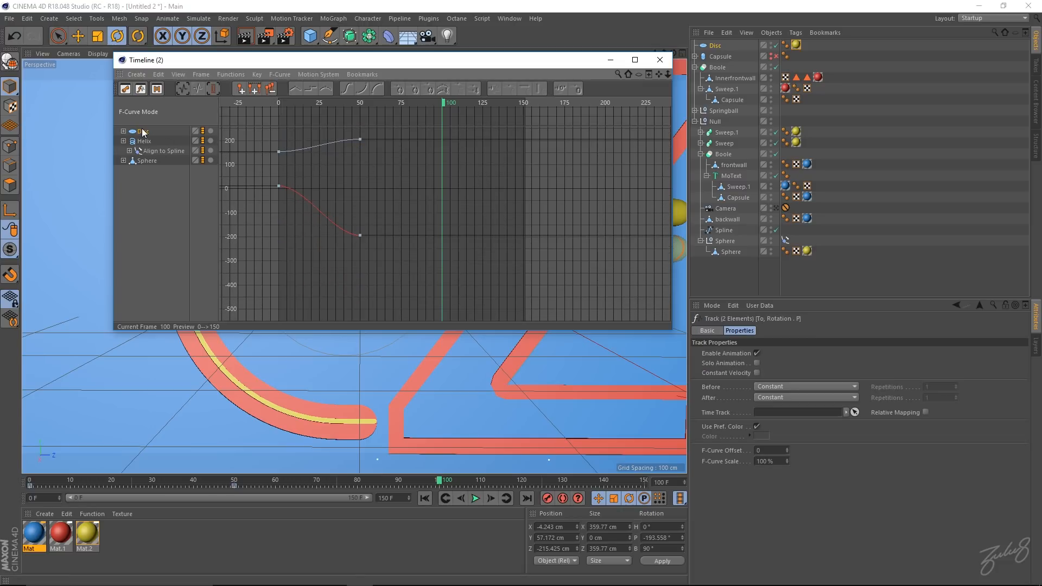
middle_click_drag(370, 147, 484, 197)
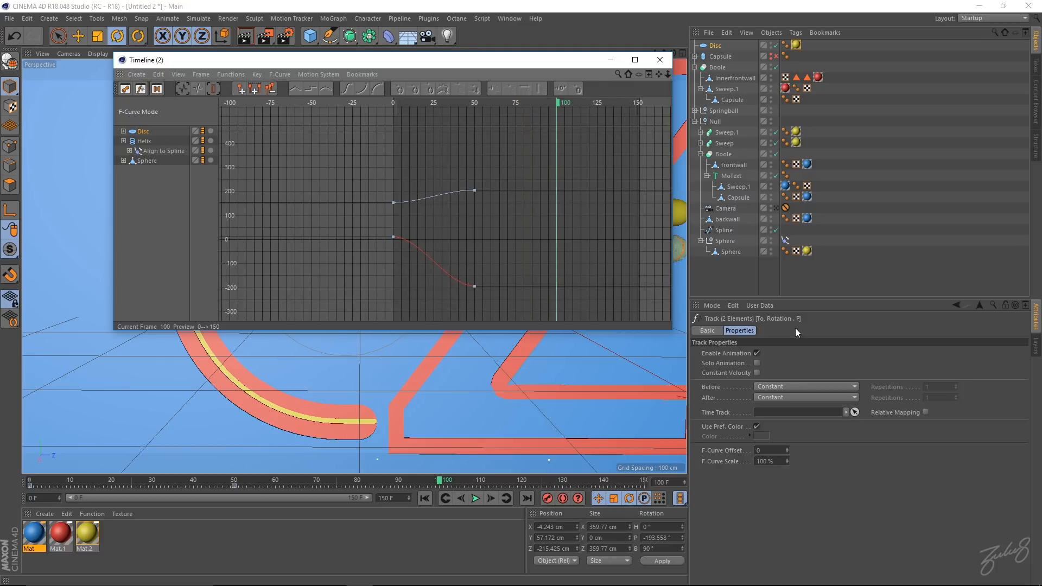
- Set the disc's animation tracks to Off before the keys and Oscillate after them
left_click(789, 386)
left_click(777, 399)
left_click(813, 396)
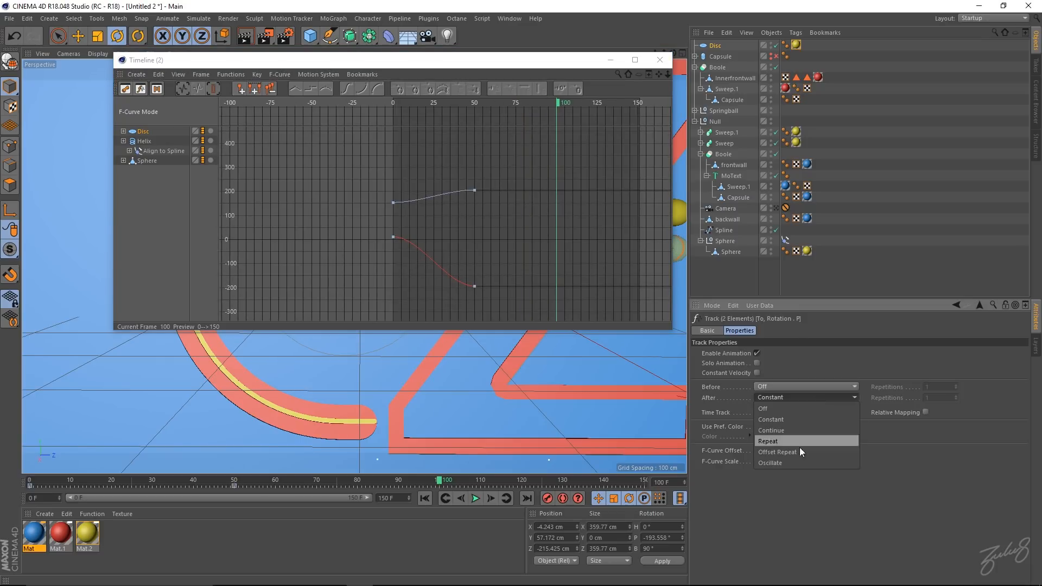
left_click(799, 465)
- Play back the disc's oscillating motion with the timeline window moved aside, and return to frame 0
left_click_drag(557, 102, 355, 102)
left_click_drag(427, 61, 738, 55)
key("F8")
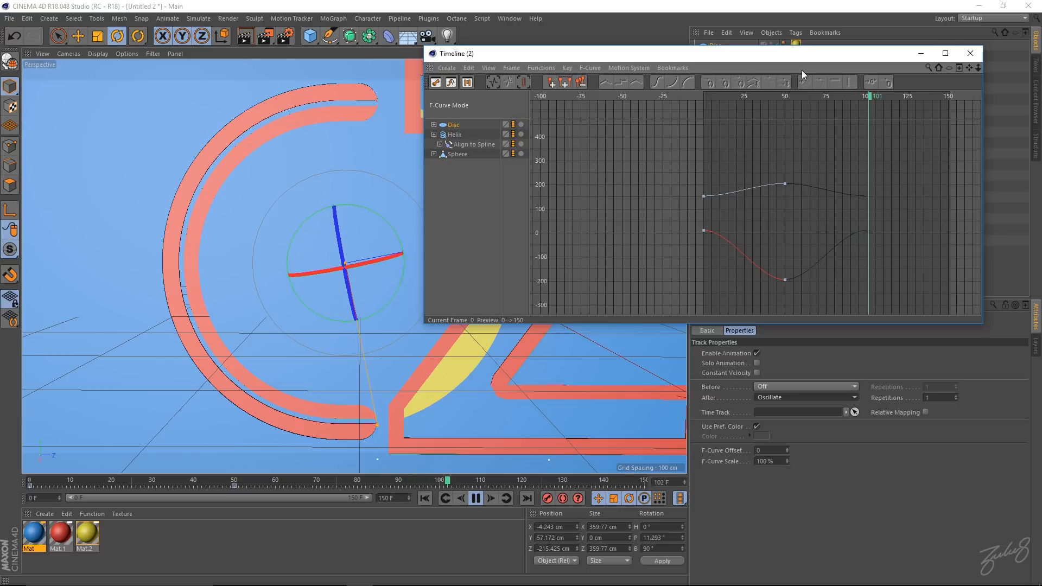
left_click_drag(727, 96, 692, 94)
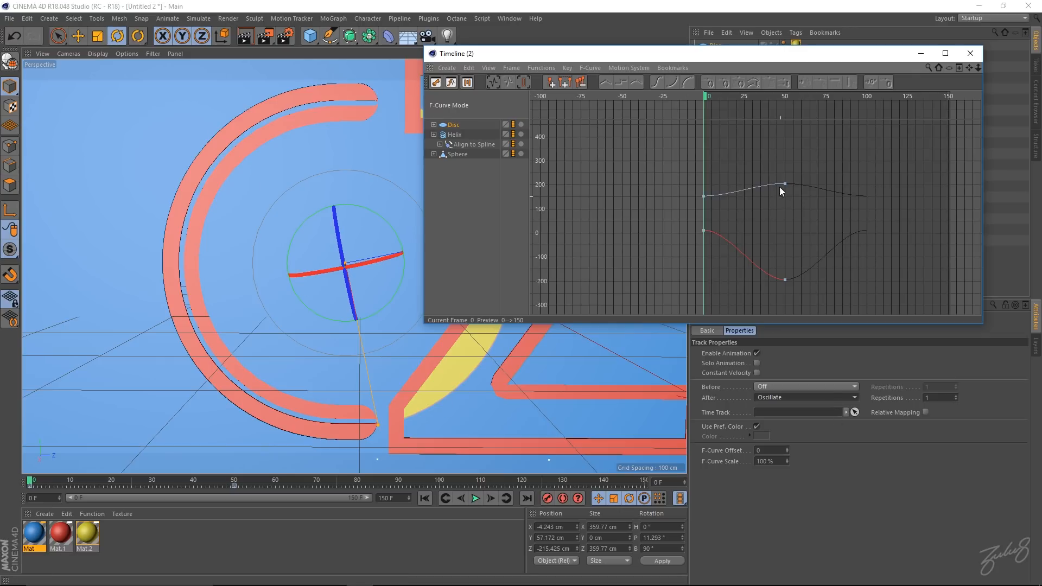
- Pull the incoming tangents of the disc's frame 50 keys back to about frame 9 on both curves
left_click_drag(707, 221, 732, 270)
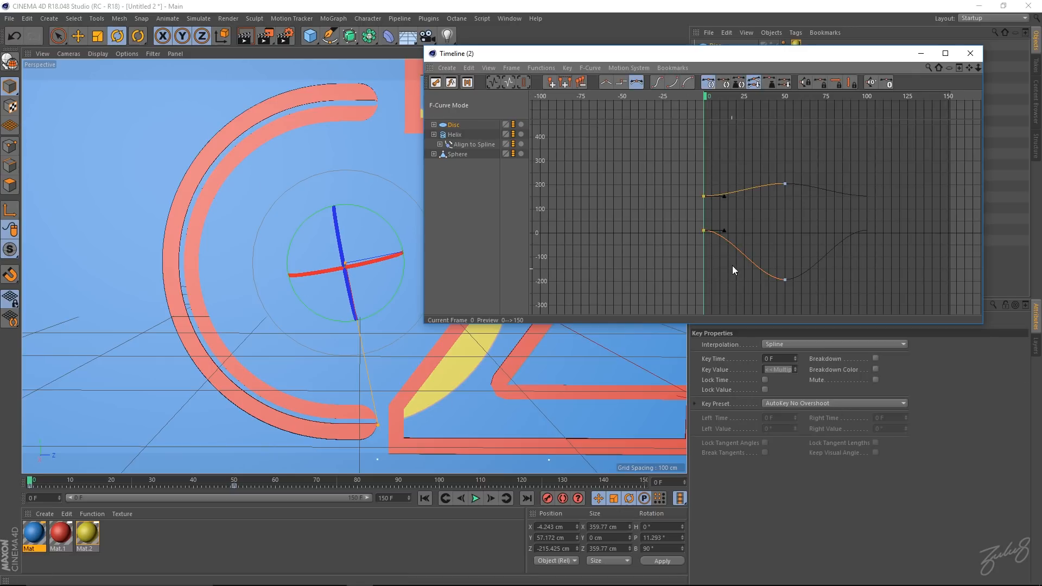
left_click(725, 230)
left_click_drag(766, 310, 798, 174)
left_click_drag(724, 282, 718, 280)
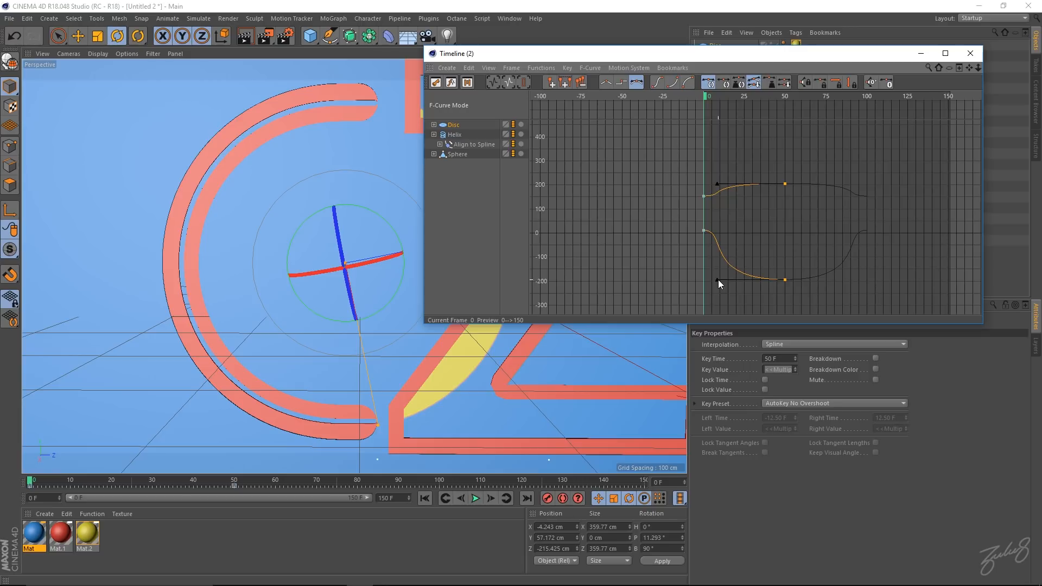
left_click_drag(685, 181, 723, 238)
key("ctrl+z")
key("ctrl+z")
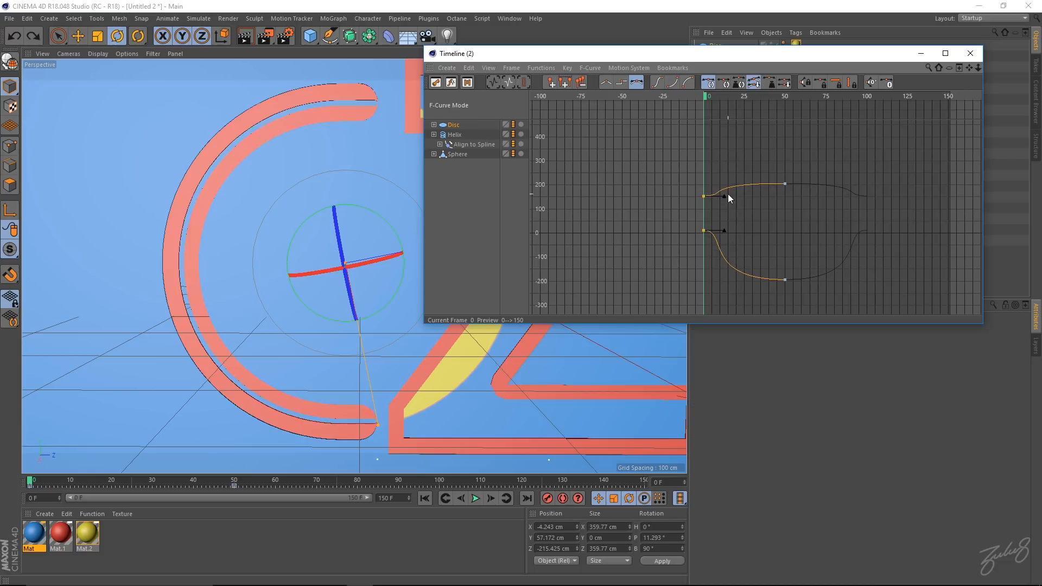
left_click(720, 197)
left_click(760, 209)
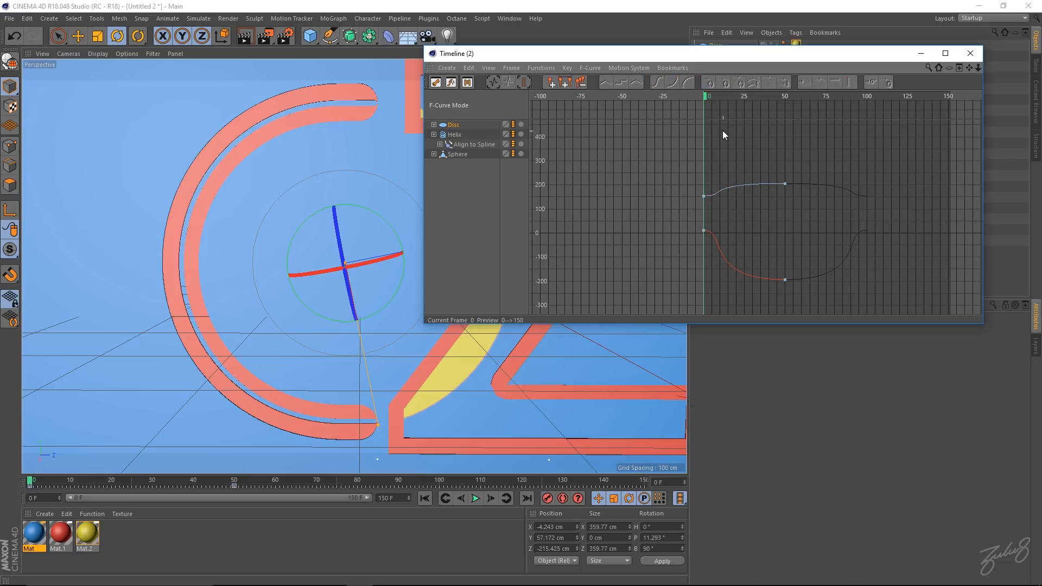
- Play back the disc's motion with the adjusted curves and close the timeline window
key("F8")
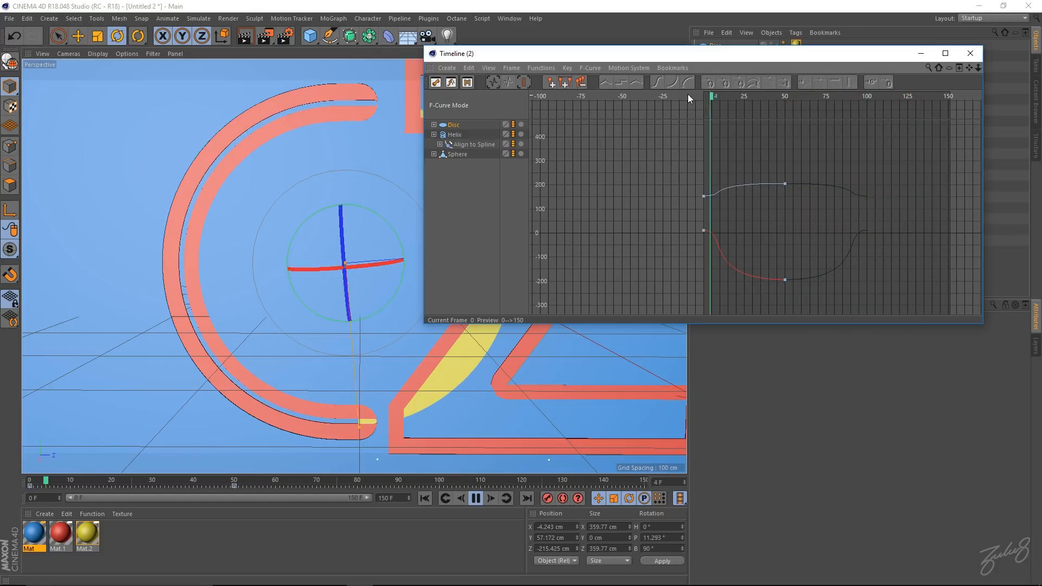
left_click_drag(977, 56, 951, 58)
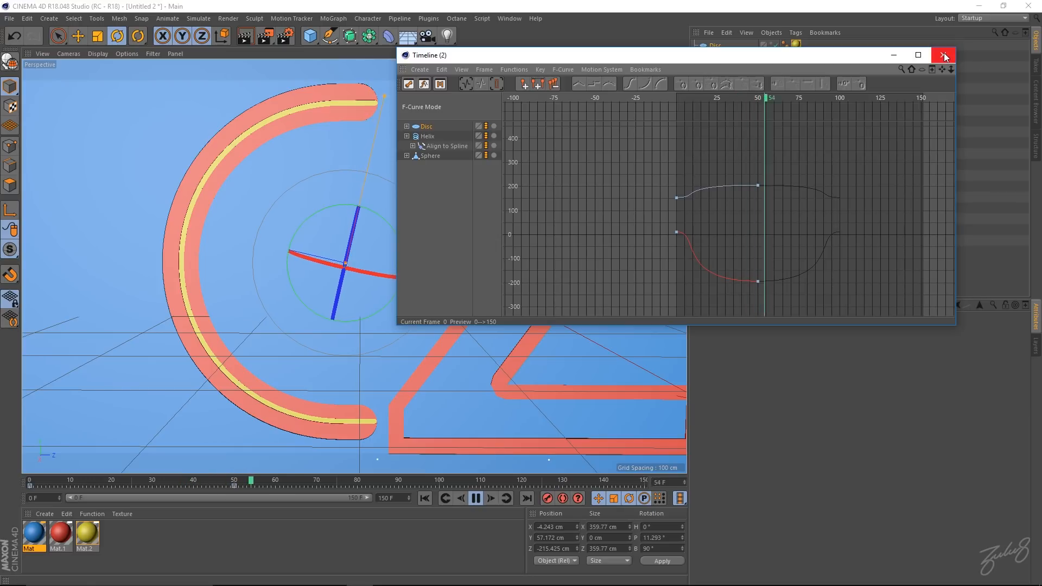
left_click(944, 56)
- Reopen the F-Curve timeline and set the disc tracks' Oscillate repetitions after the keys to 3
left_click(509, 19)
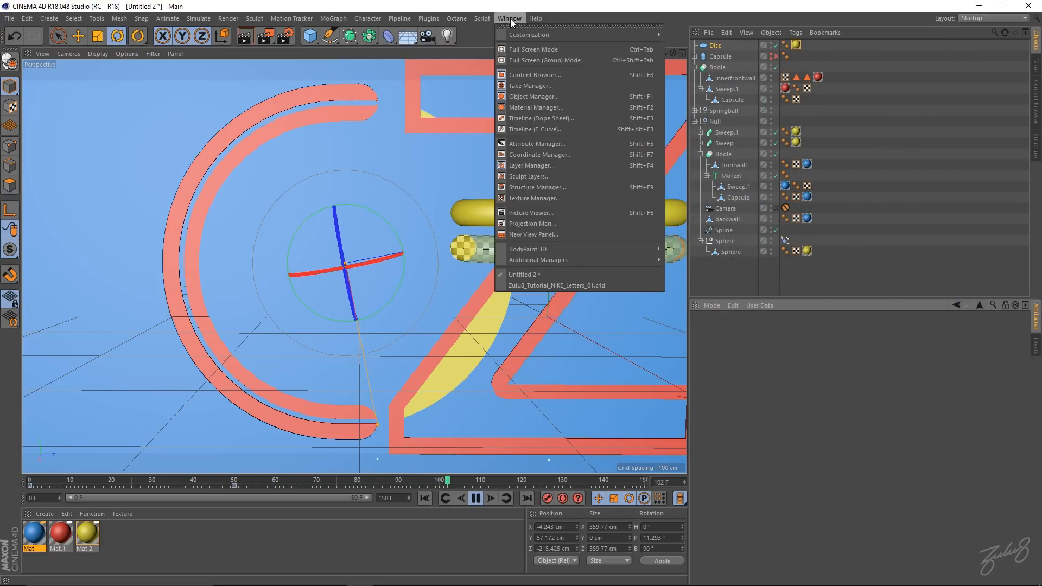
left_click(562, 130)
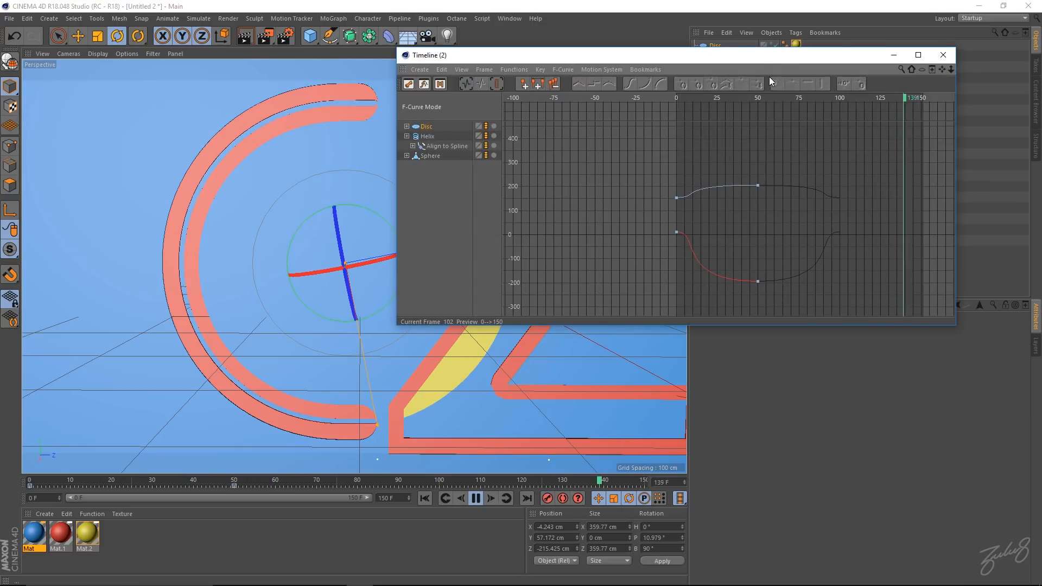
left_click_drag(781, 58, 702, 55)
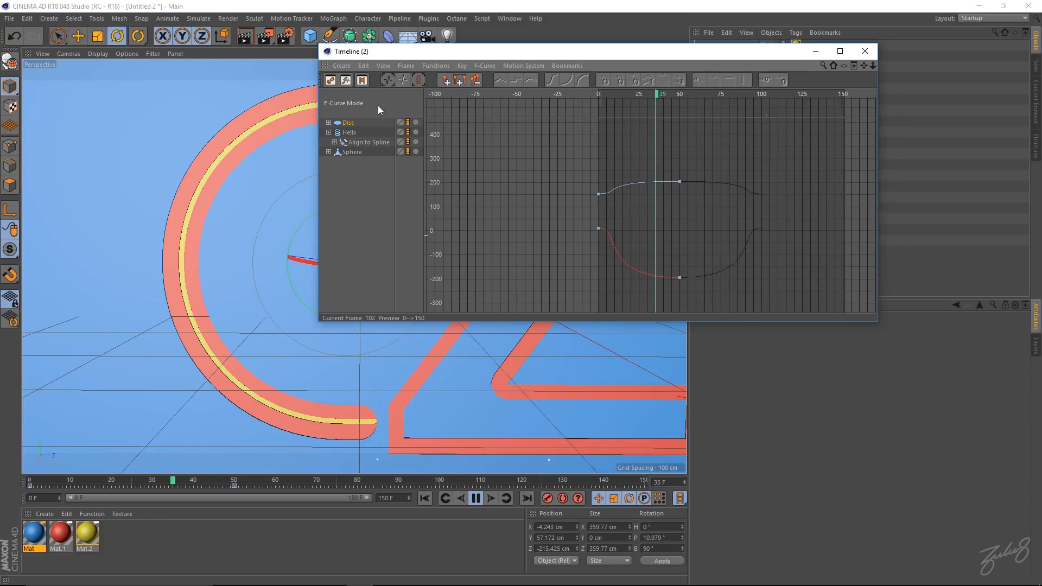
left_click(350, 125)
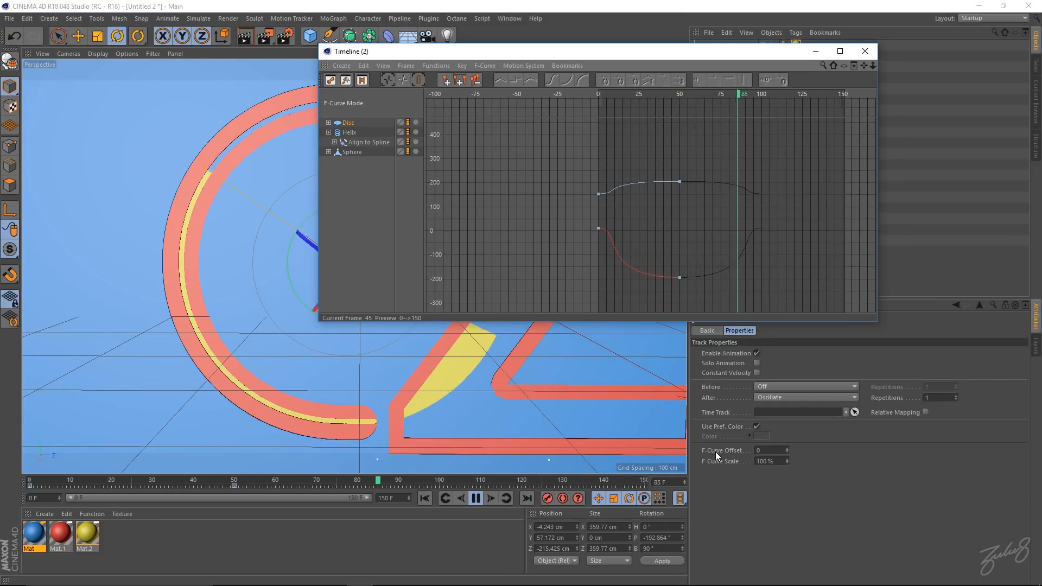
left_click(954, 395)
left_click(955, 395)
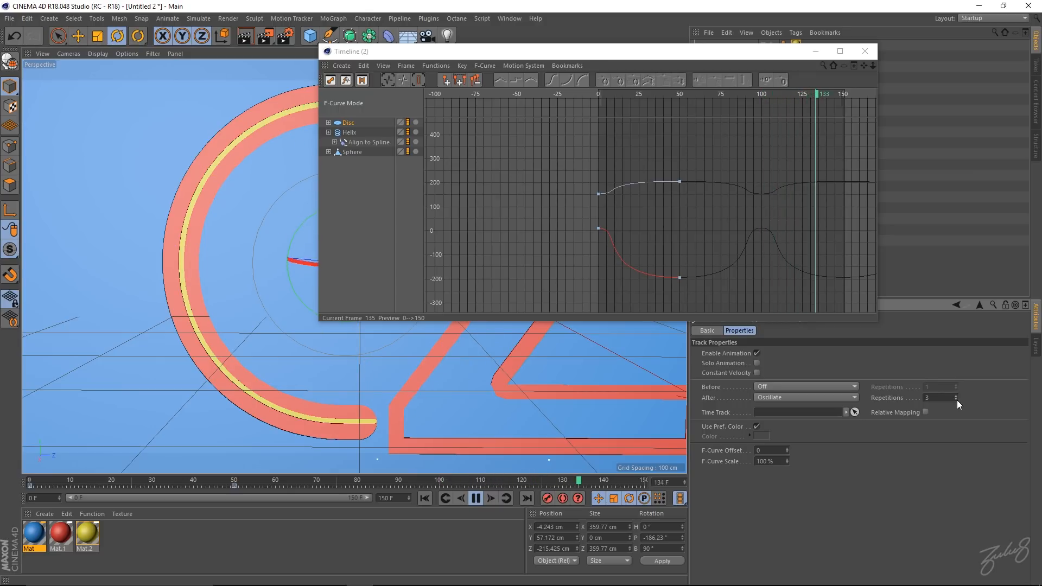
left_click(865, 51)
- Review the playing animation with the whole scene in the Perspective view and stop playback
scroll(98, 301, "down", 2)
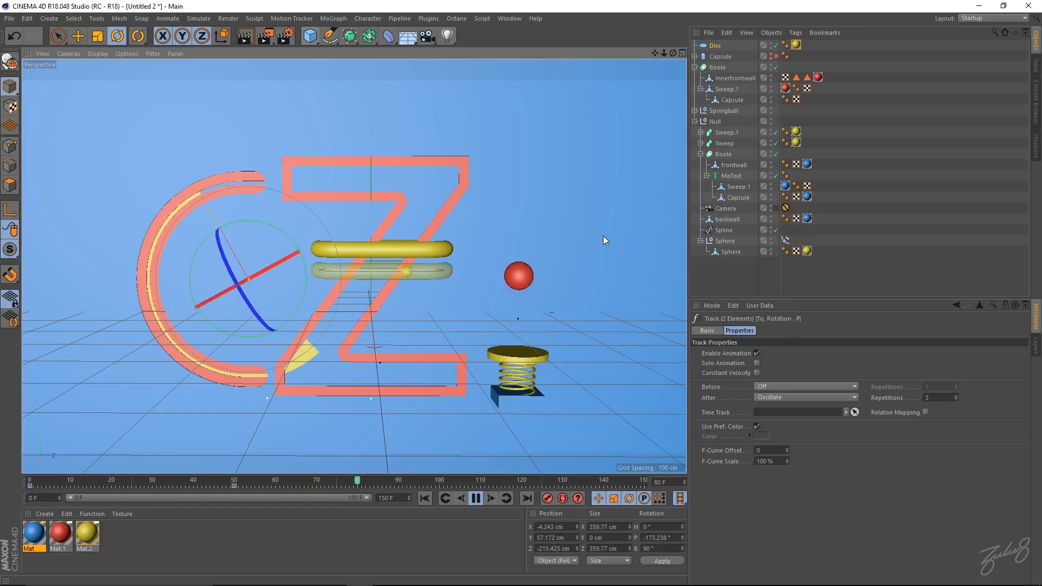
middle_click_drag(449, 190, 475, 163, "alt")
left_click_drag(475, 163, 530, 209, "alt")
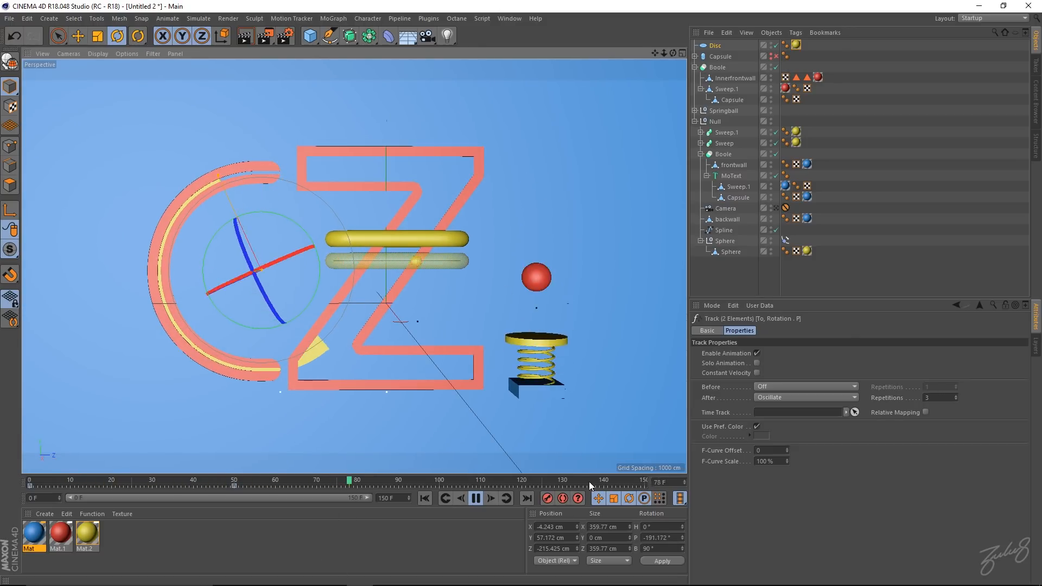
key("F8")
- Try lighting the scene with an Octane Arealight during a Live Viewer render, and undo adding the light
left_click(456, 19)
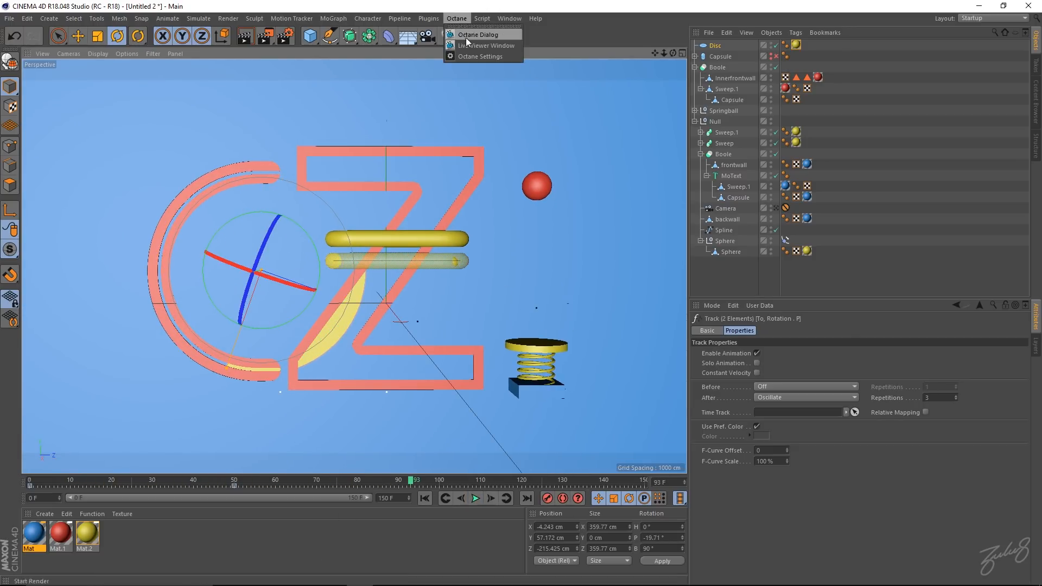
left_click(473, 31)
left_click(227, 237)
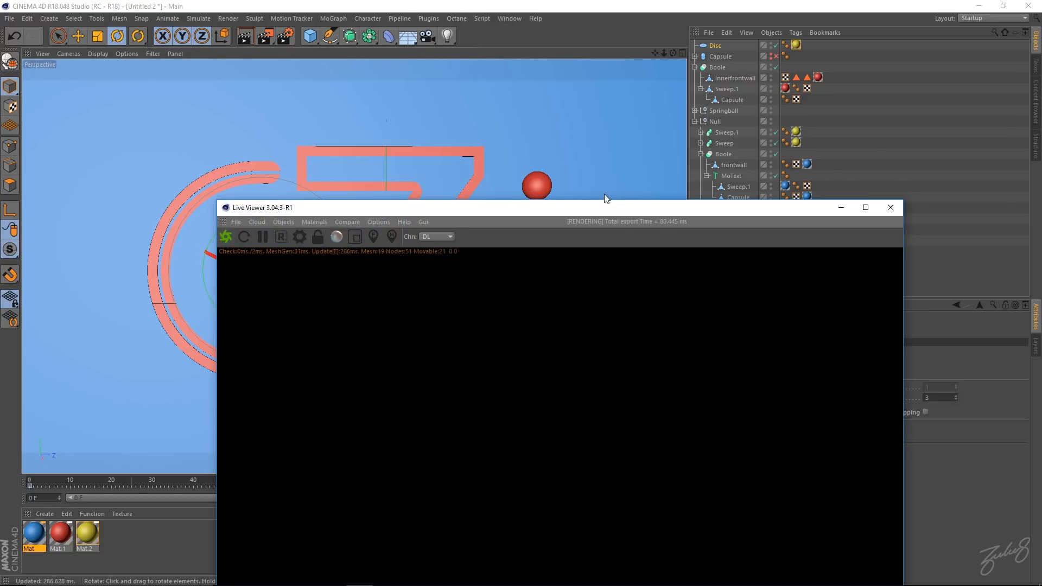
left_click_drag(594, 210, 609, 101)
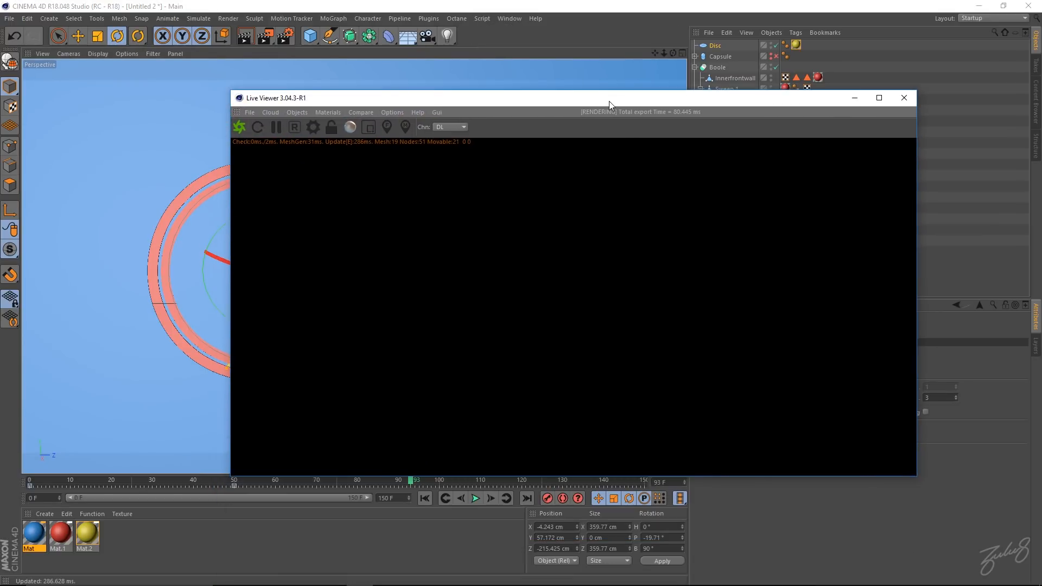
left_click(305, 113)
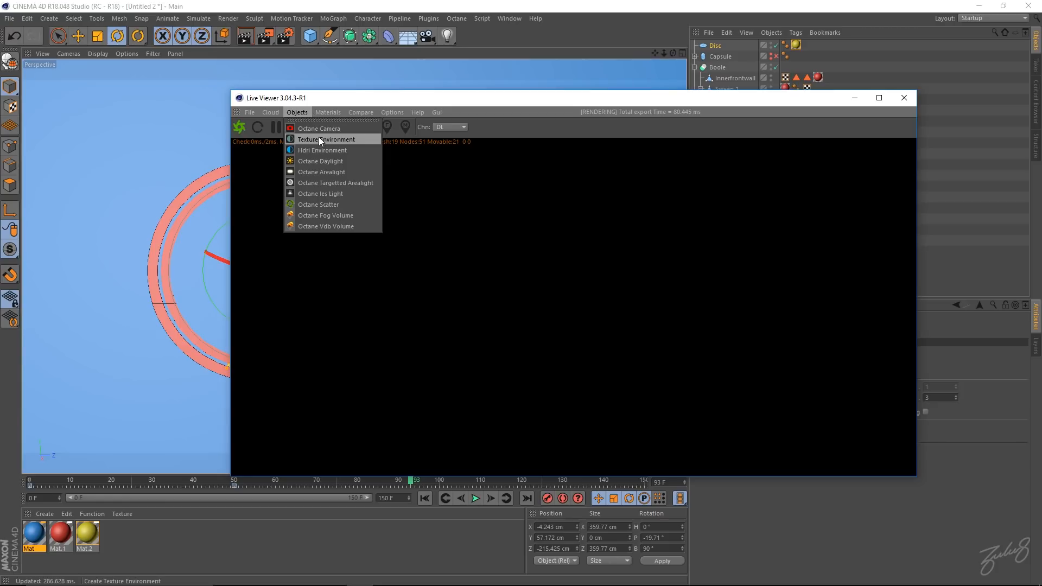
left_click(336, 171)
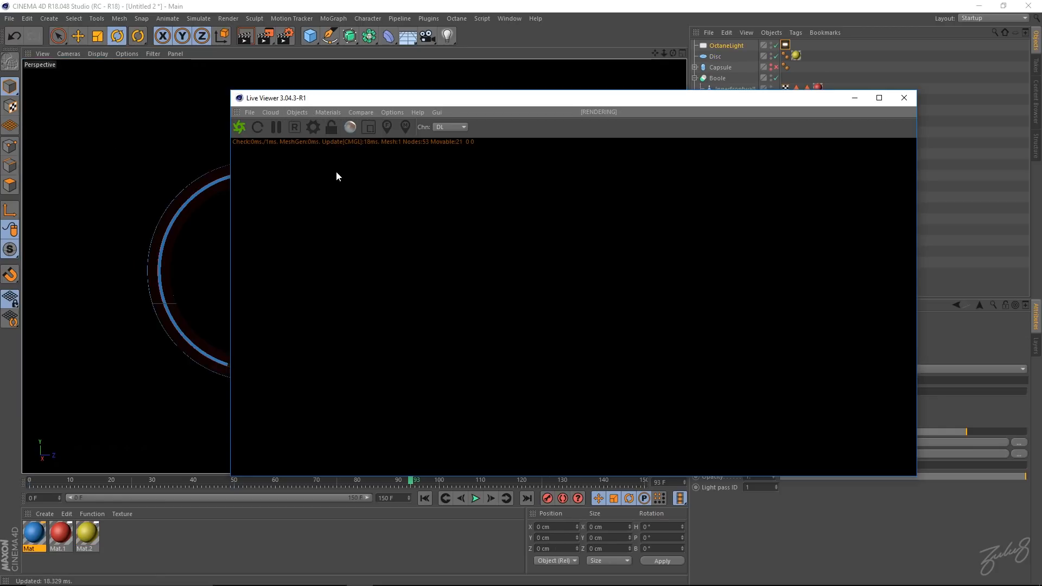
left_click(894, 99)
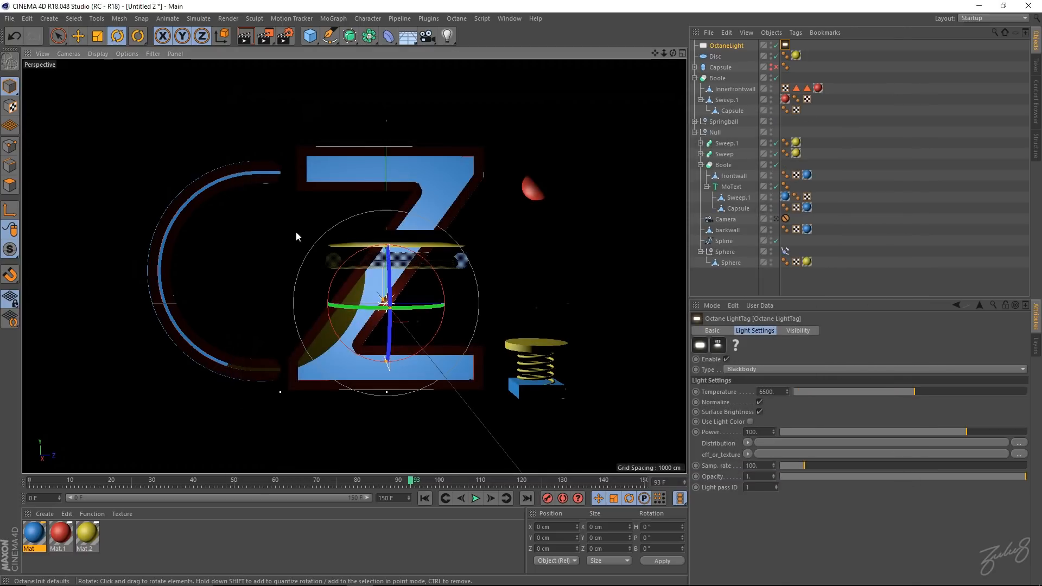
key("ctrl+z")
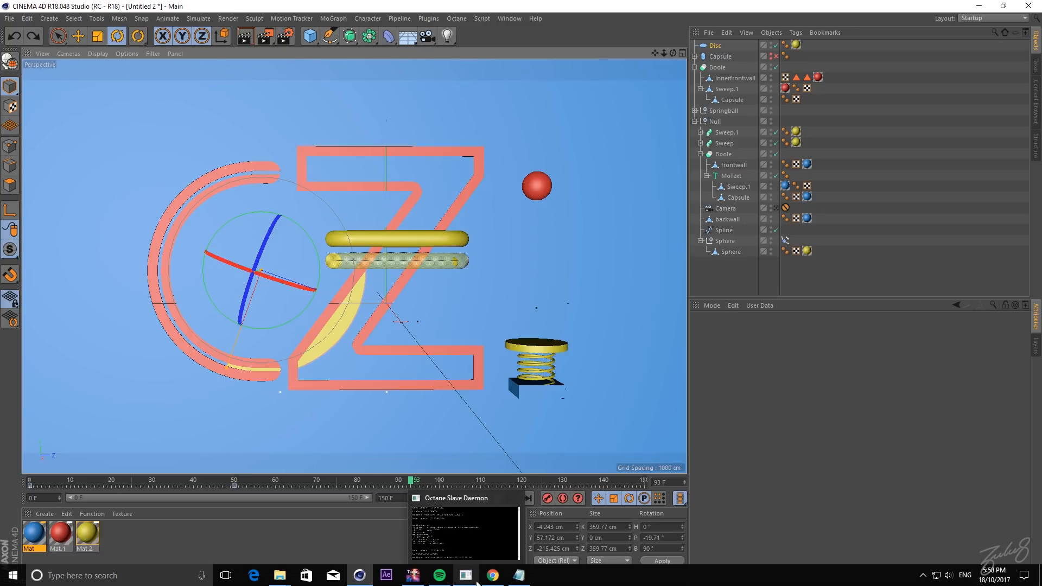
- Switch to the browser to examine the NIKE iD reference animation on Behance, and return to Cinema 4D
left_click(493, 575)
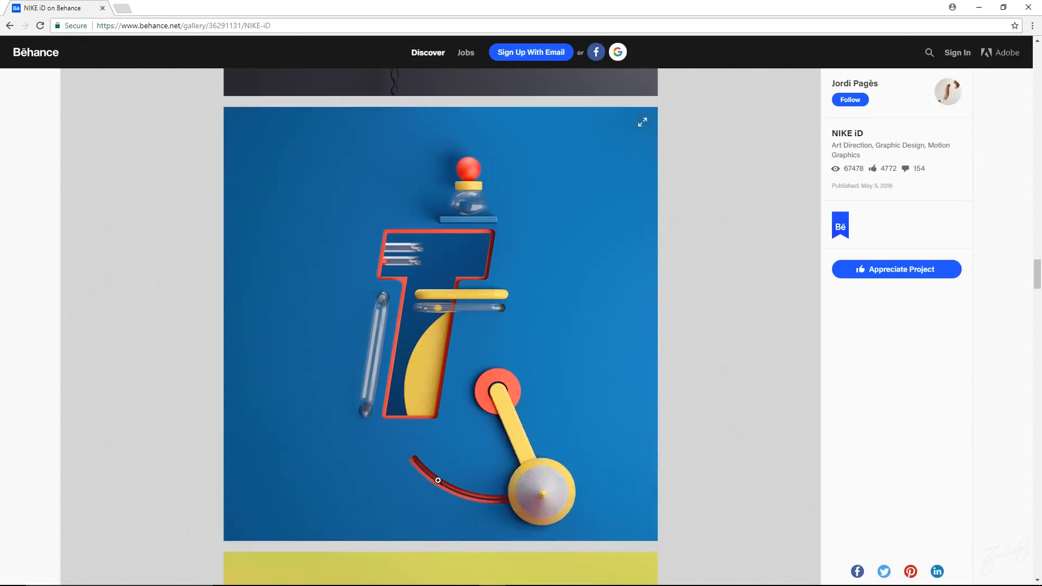
mouse_move(473, 582)
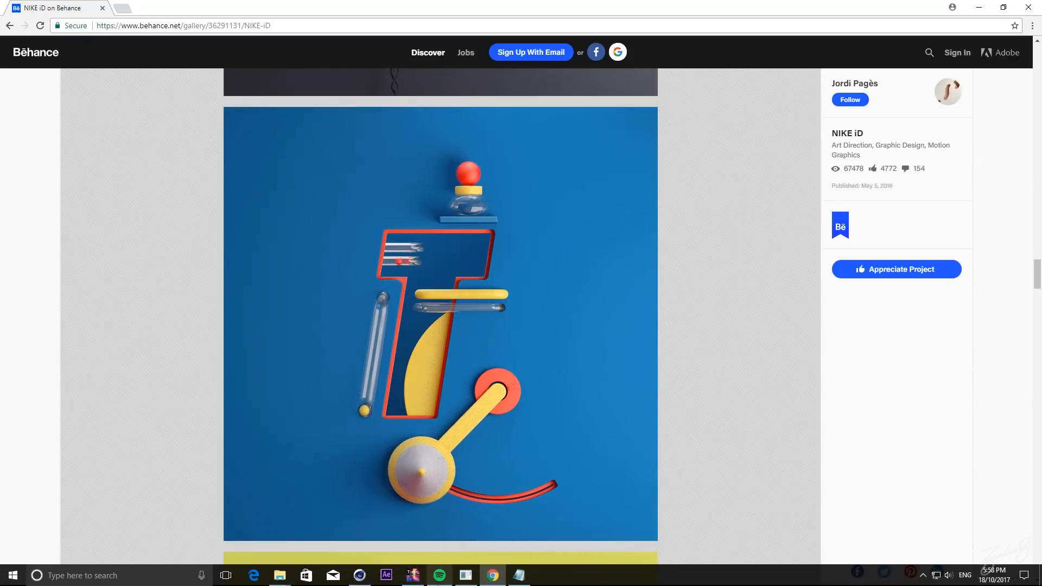
left_click(467, 576)
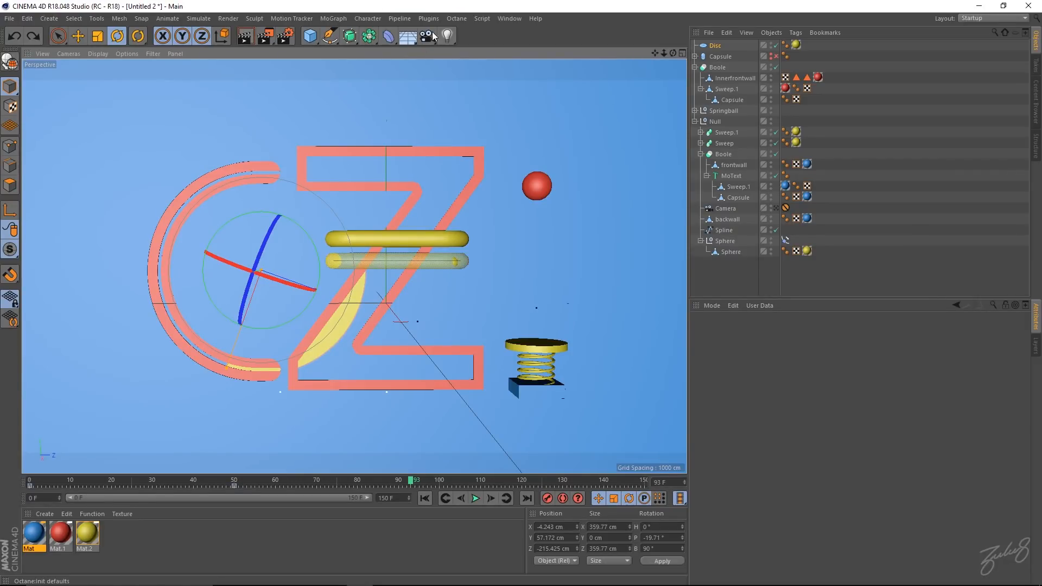
- Open the Octane Live Viewer and dock it between the object list and the attributes
left_click(456, 18)
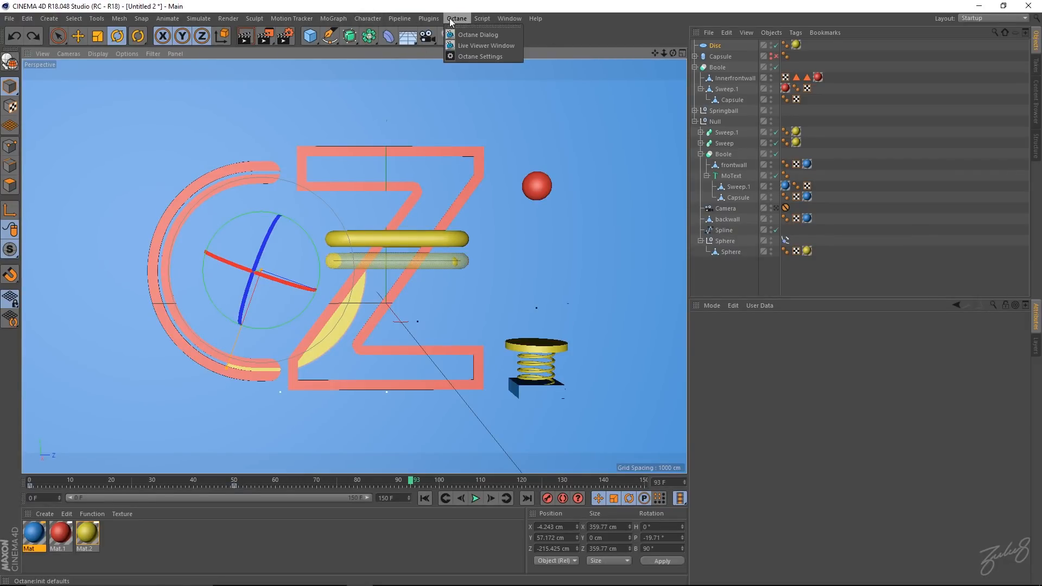
left_click(470, 45)
left_click_drag(327, 210, 278, 117)
left_click_drag(181, 135, 900, 302)
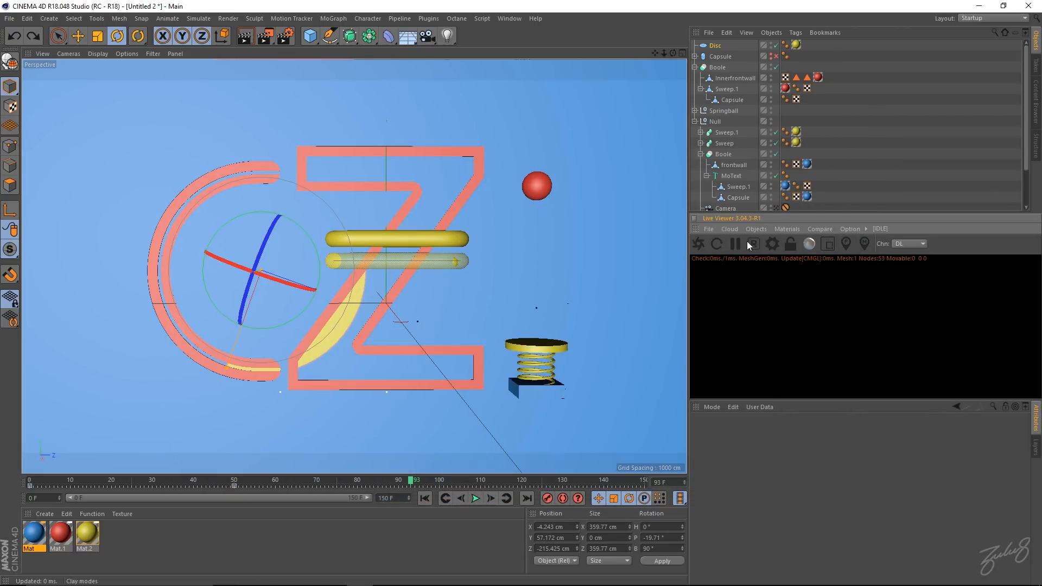
- Add an Octane HDRI Environment to the scene and check its environment tag and sky object settings
left_click(755, 229)
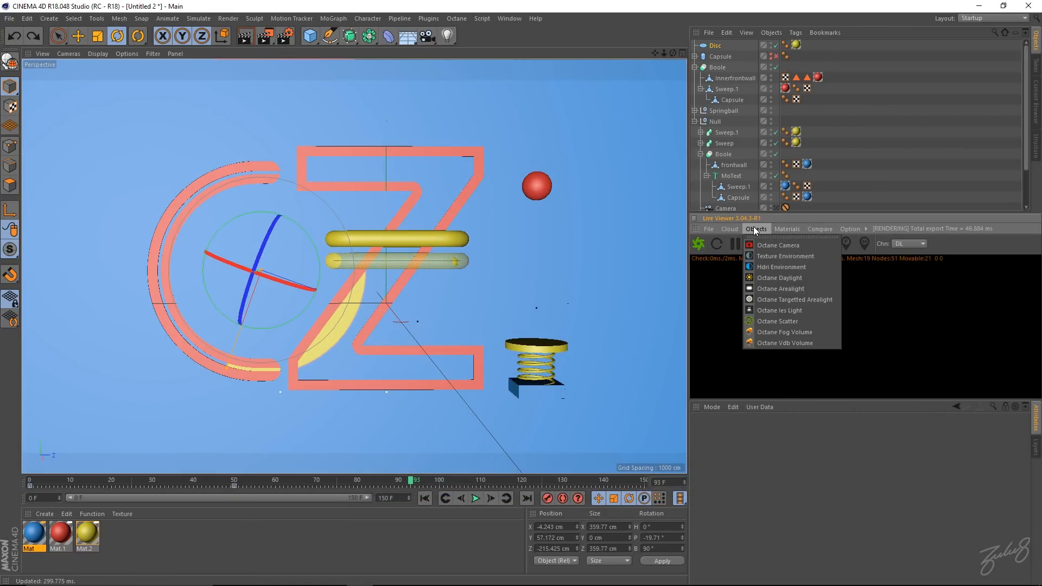
left_click(772, 268)
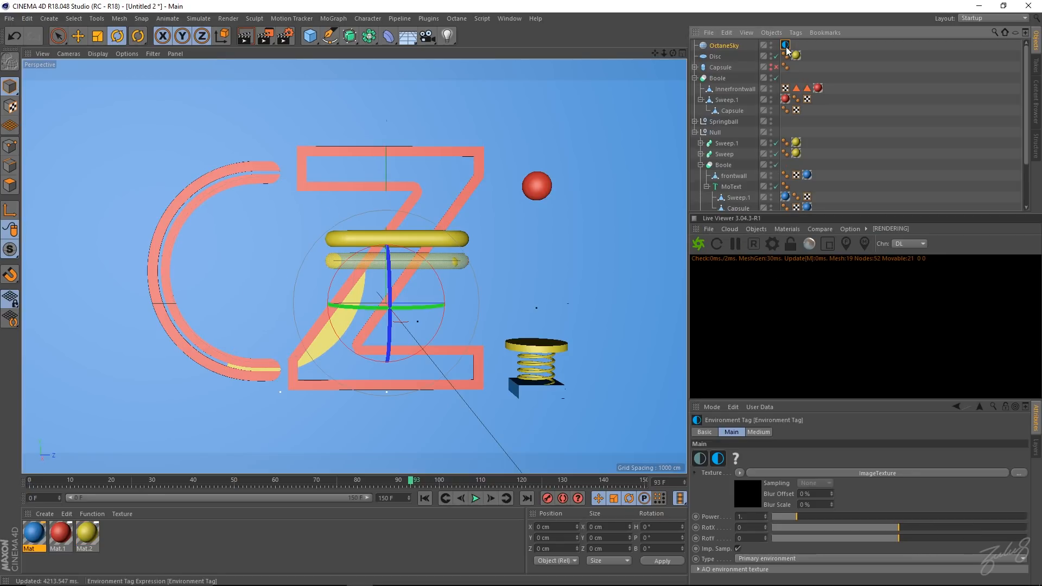
left_click(734, 48)
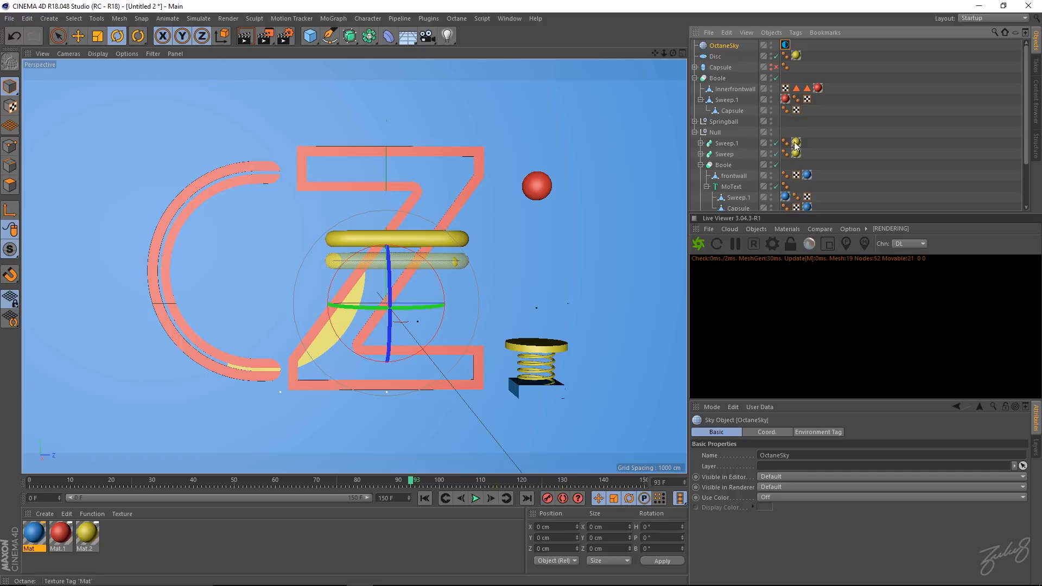
left_click(785, 45)
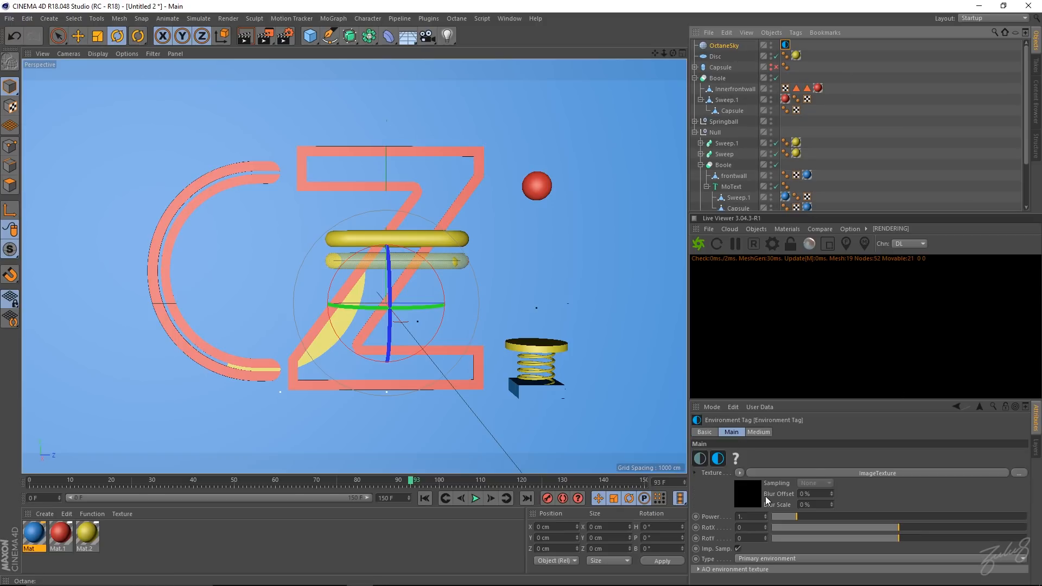
left_click(752, 518)
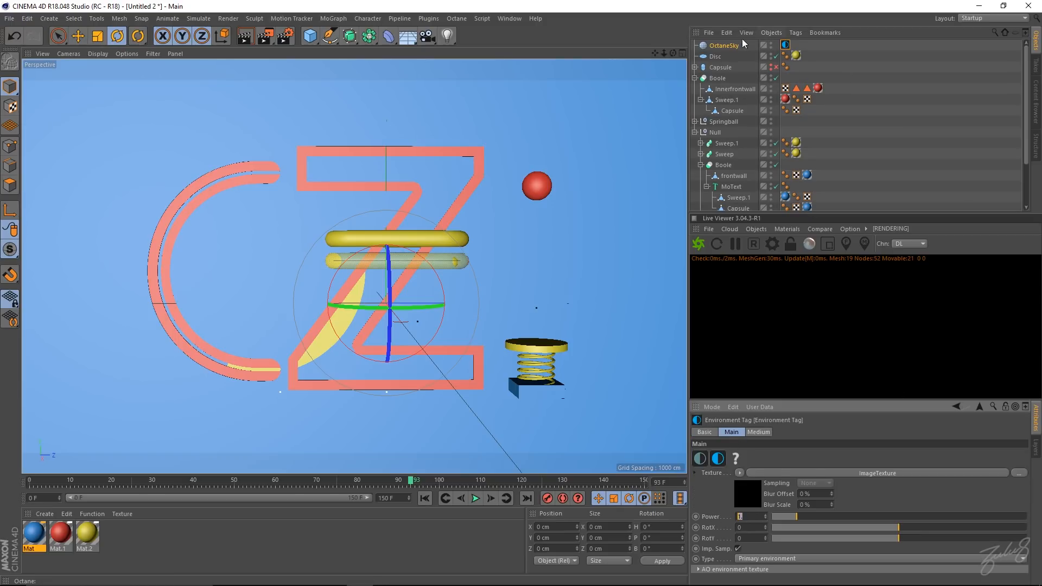
left_click(903, 72)
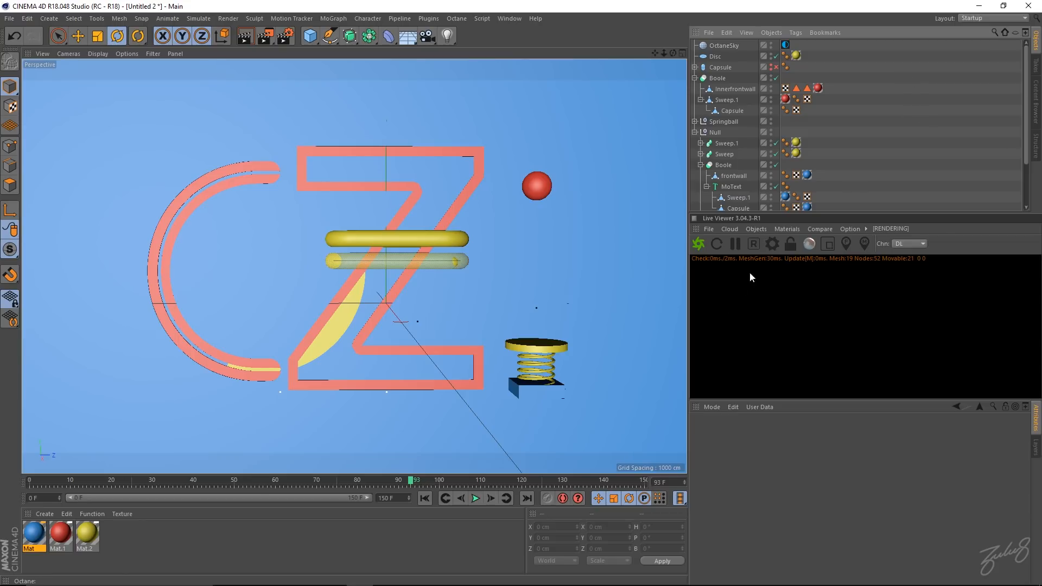
left_click(733, 45)
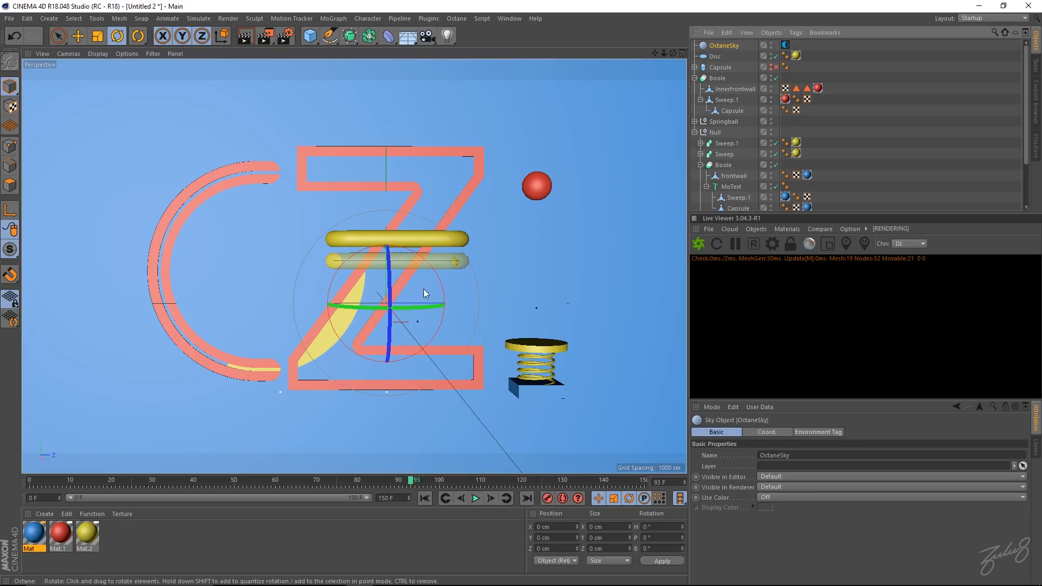
- Collapse the Boole inside the Null, look through the scene camera, and render the scene in the Live Viewer
scroll(814, 148, "down", 3)
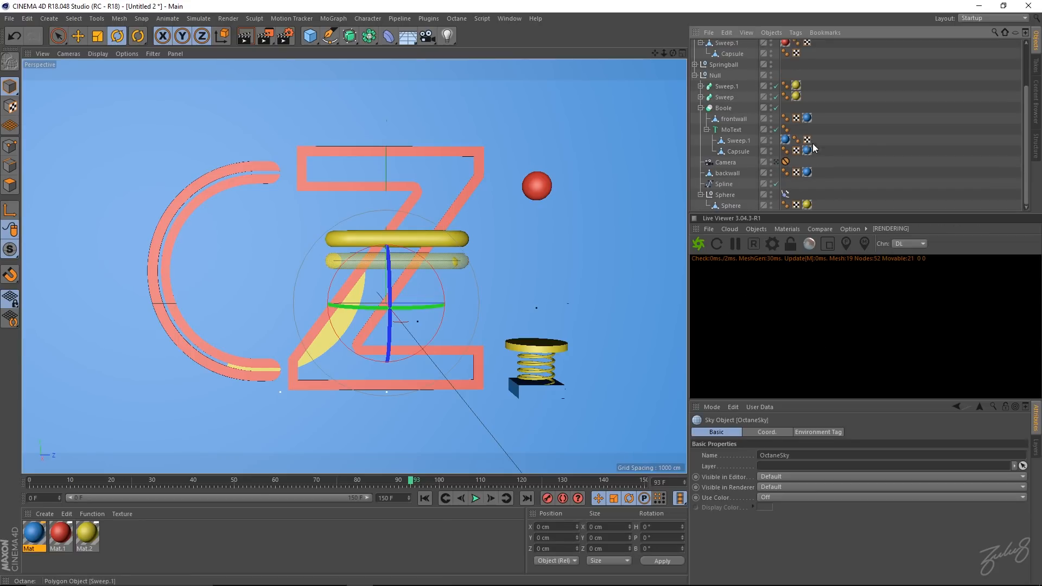
left_click(700, 108)
left_click(776, 163)
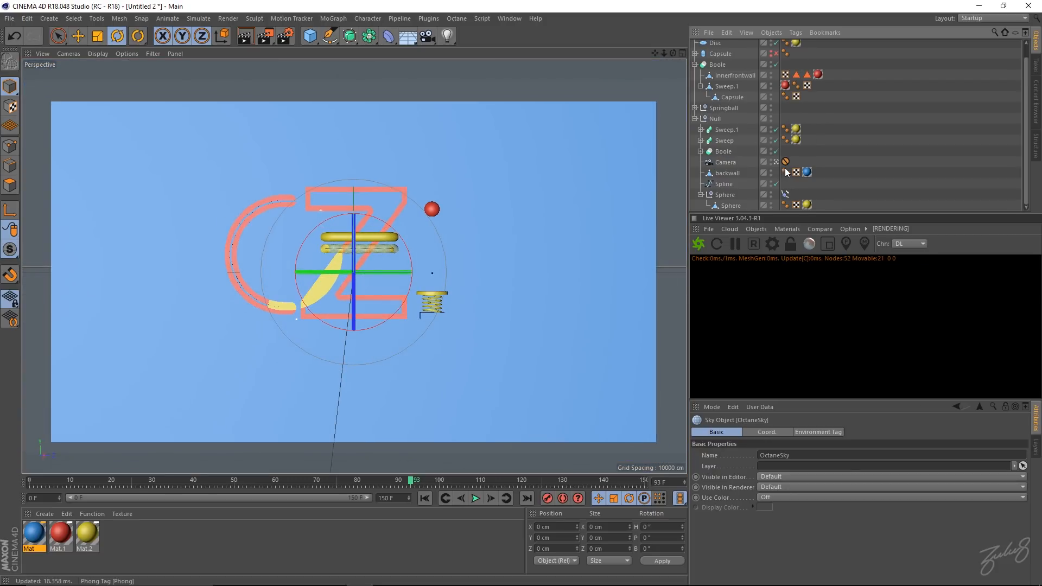
left_click(700, 245)
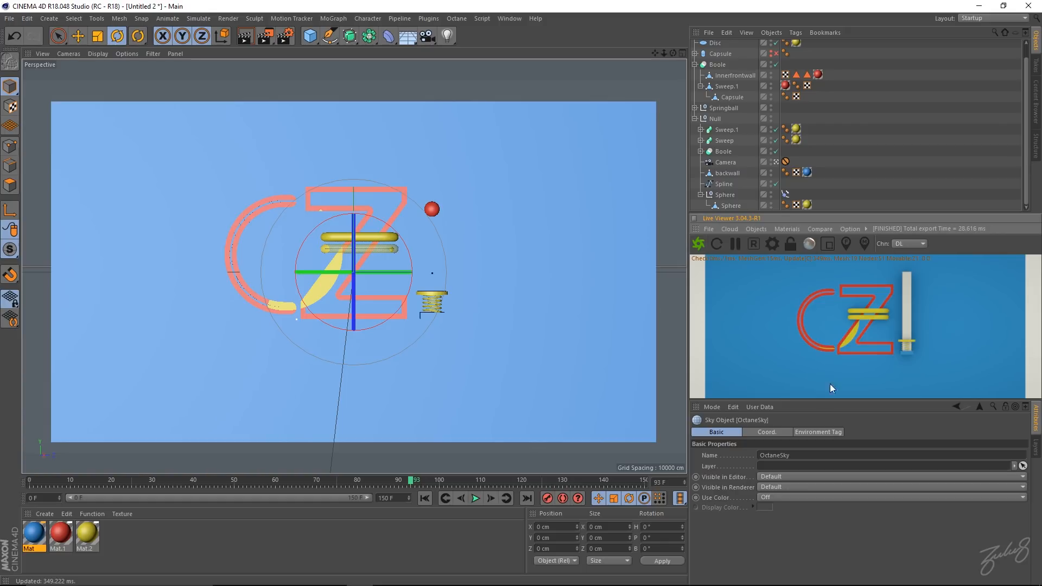
- Enlarge the Live Viewer, then remove the camera's Protection tag and move the camera closer, to an X position of about 3573 cm
left_click_drag(811, 400, 817, 460)
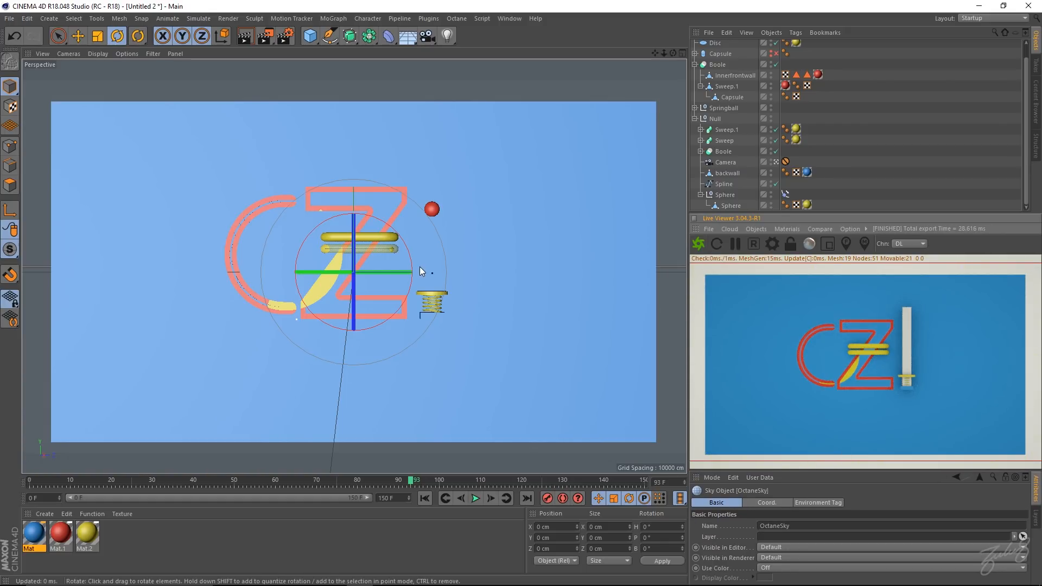
left_click(727, 162)
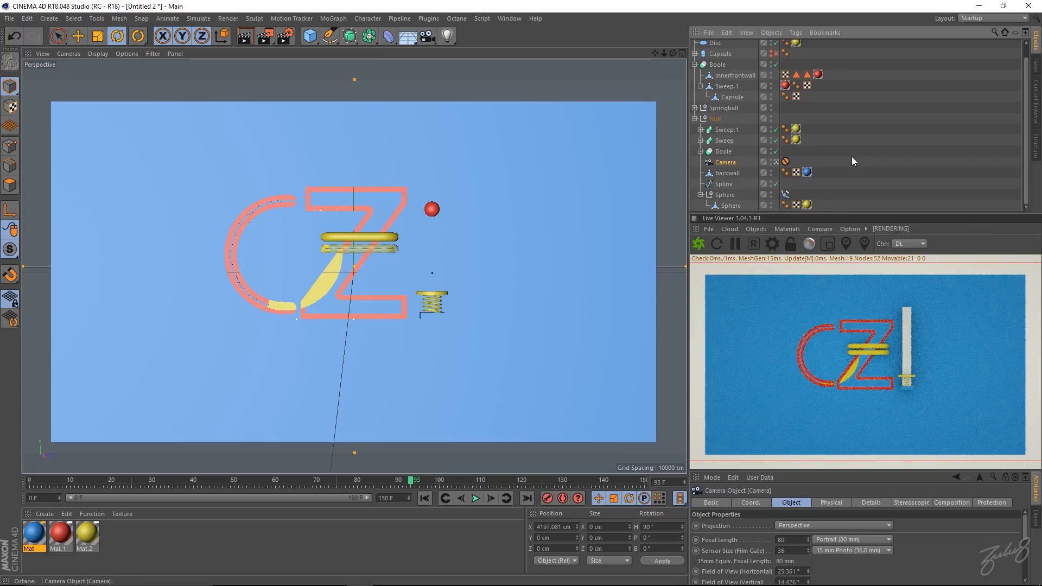
left_click(751, 504)
left_click(786, 163)
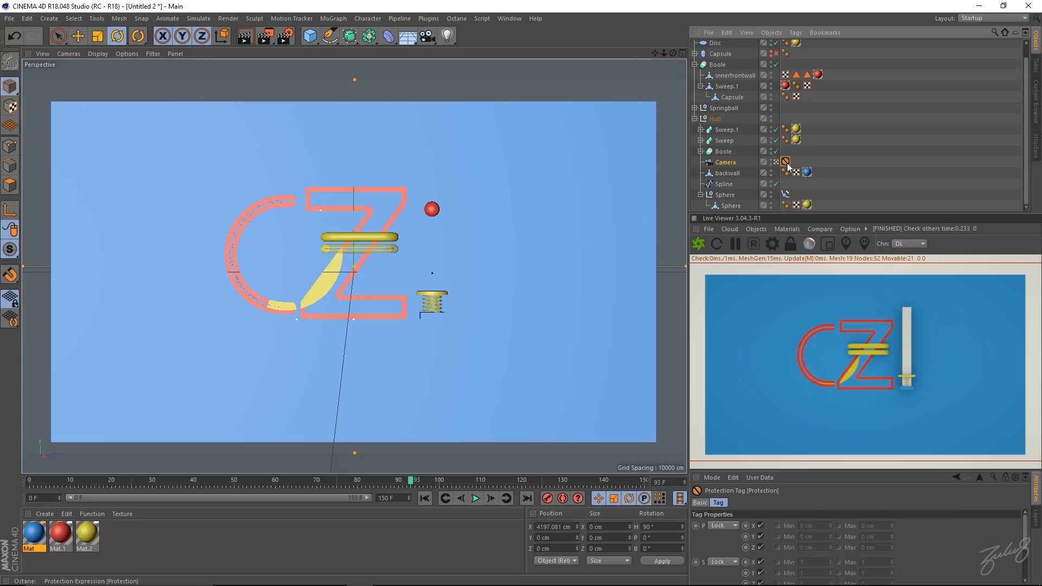
key("Delete")
left_click(727, 162)
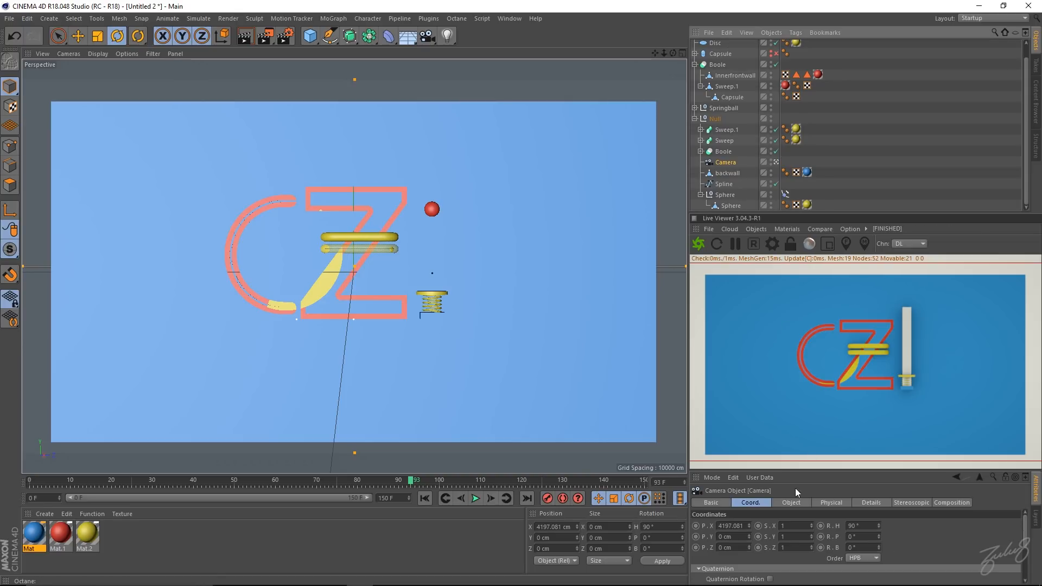
left_click_drag(749, 526, 716, 525)
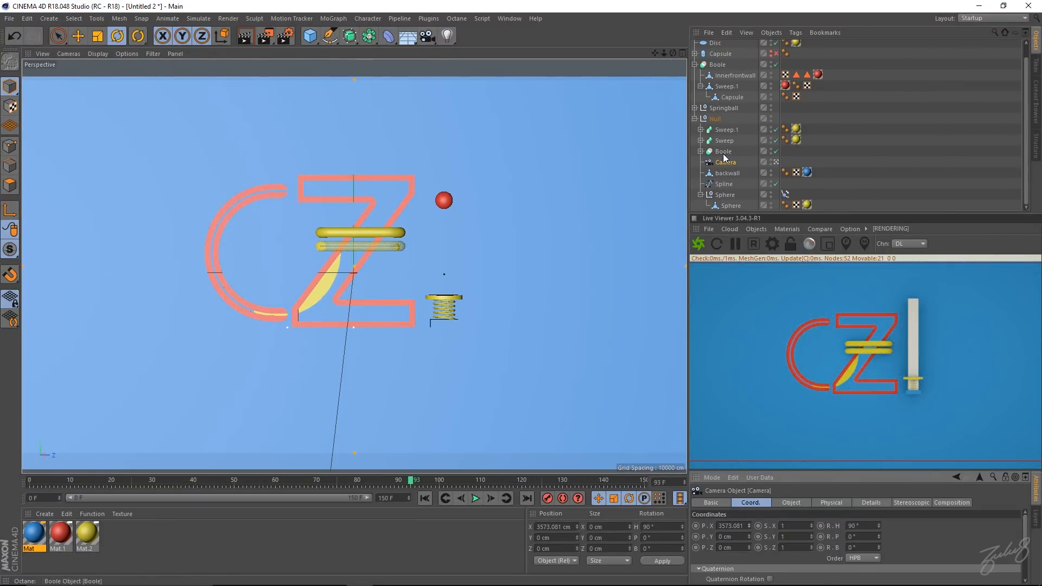
- Add a new Protection tag to the camera to lock its framing
right_click(724, 157)
mouse_move(799, 161)
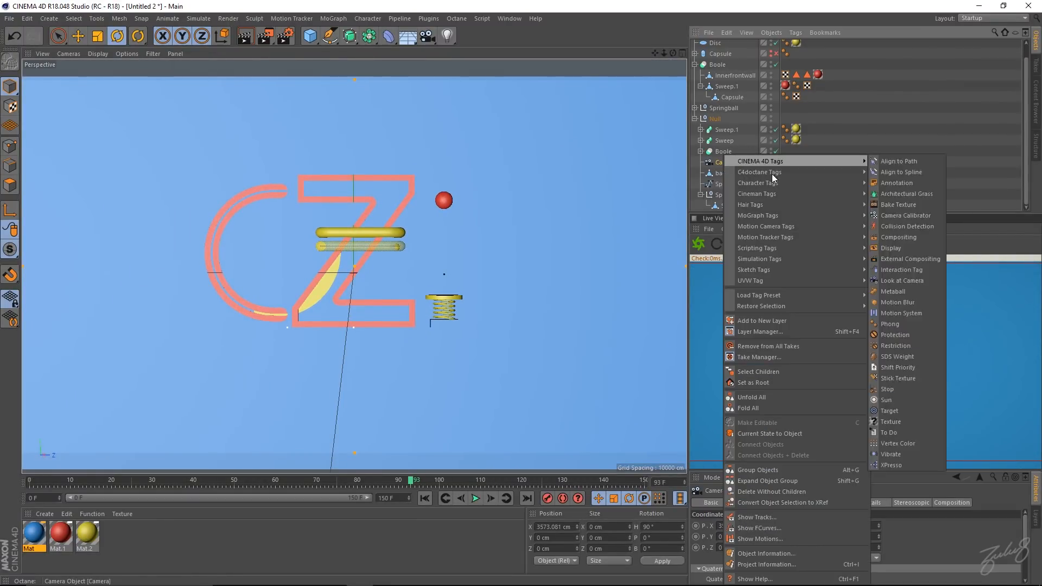
left_click(907, 334)
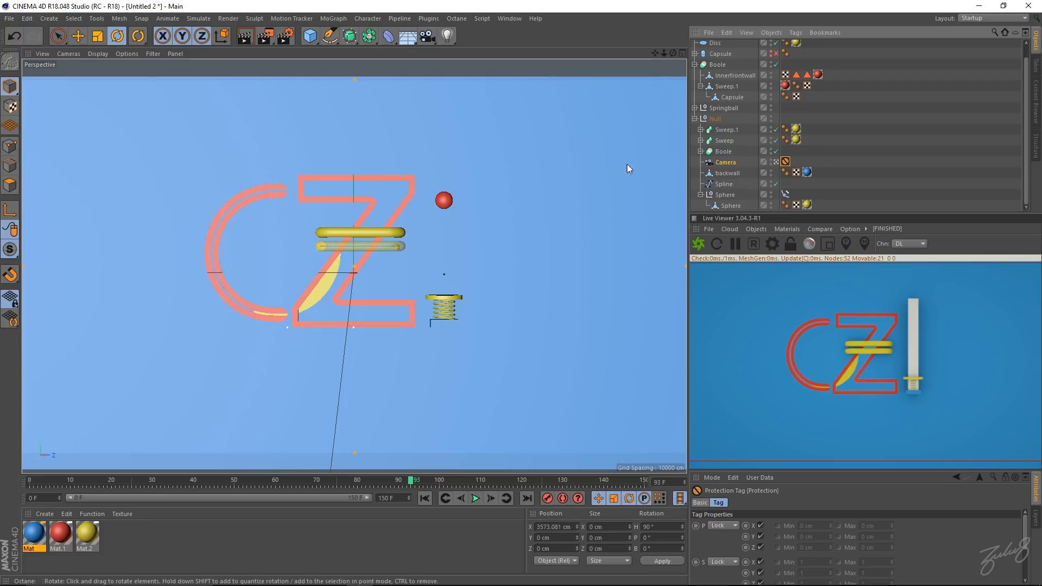
- Add an Octane area light and move it in front of the wall in the top view, to X about 347 cm
left_click(764, 228)
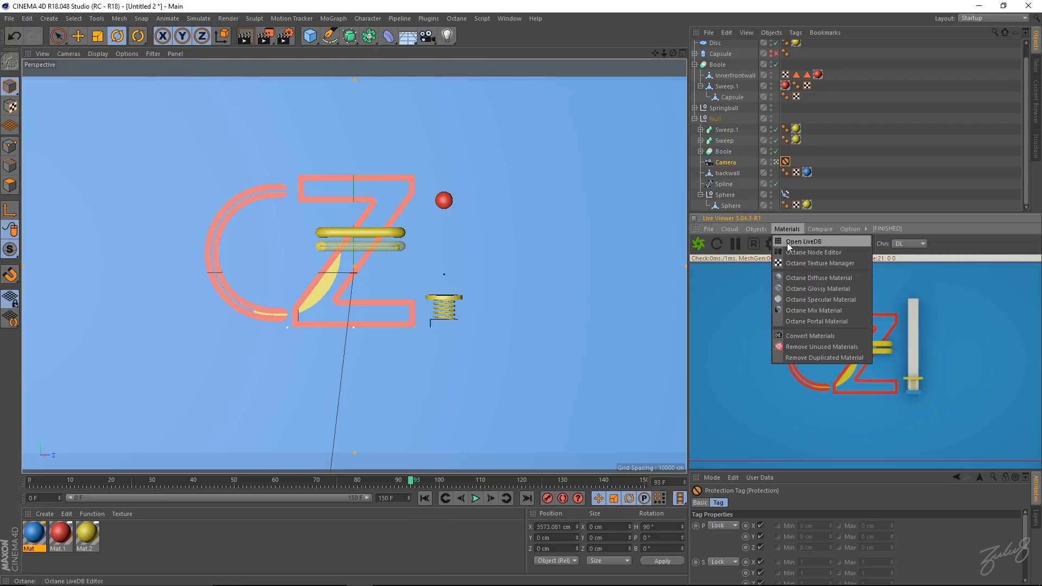
left_click(766, 298)
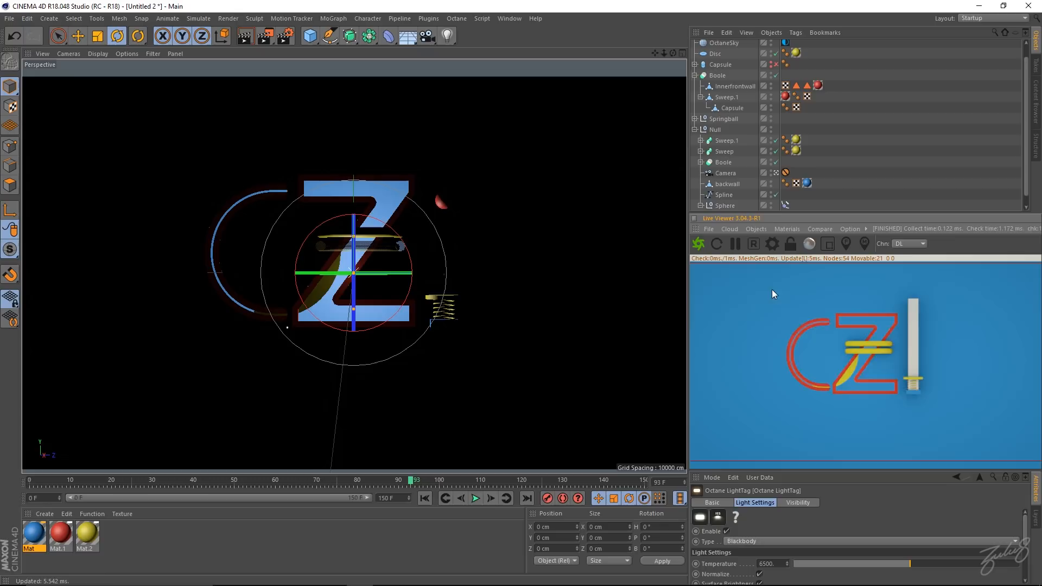
middle_click(536, 197)
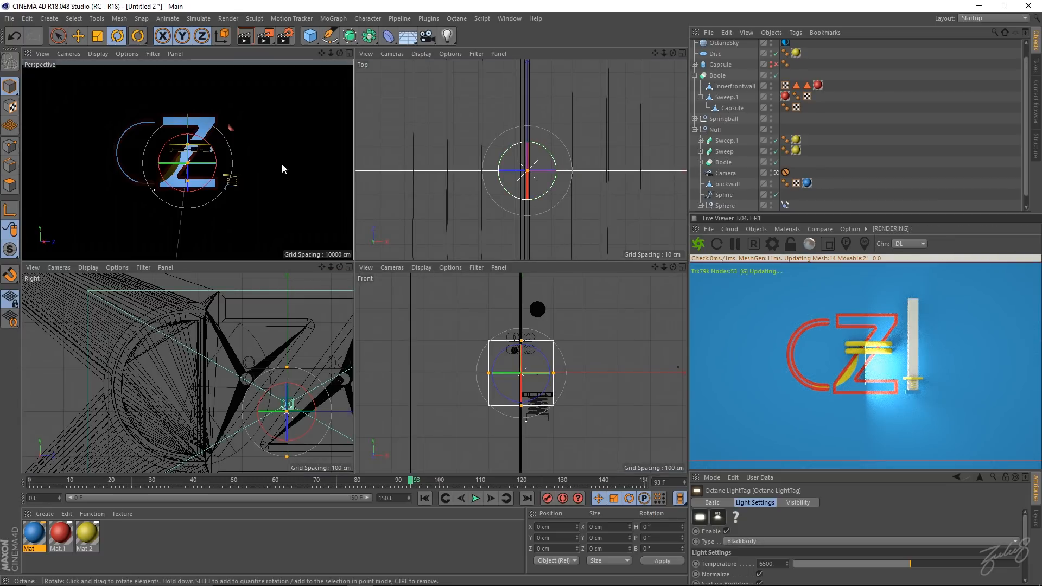
middle_click(537, 201)
right_click_drag(539, 204, 355, 187, "alt")
middle_click_drag(587, 185, 482, 203, "alt")
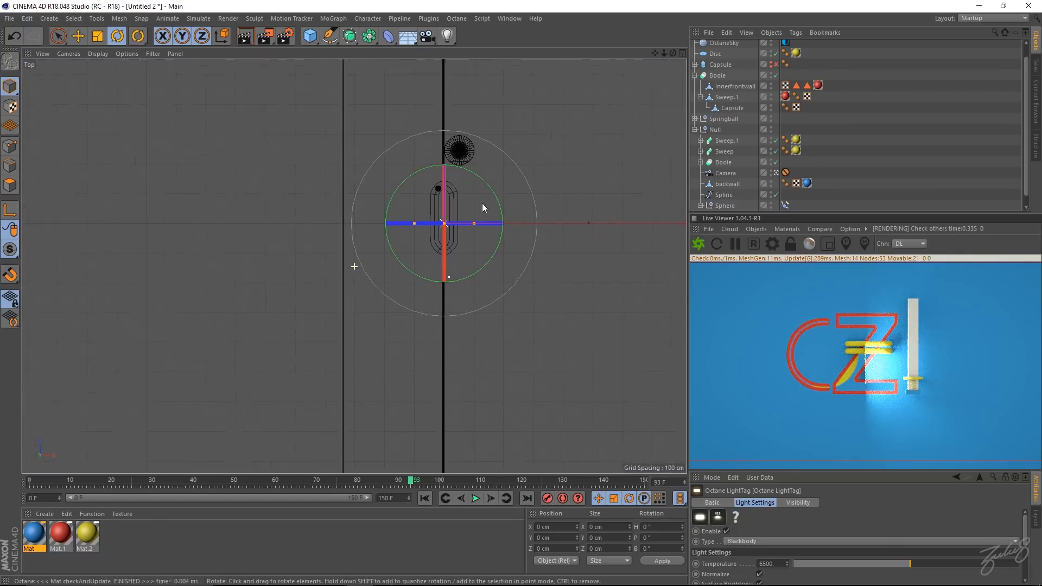
key("e")
left_click_drag(498, 220, 631, 208)
middle_click_drag(531, 209, 460, 211, "alt")
- Turn the area light to a heading of 90° and move it outward to about X 1007 cm and Z 860 cm
key("r")
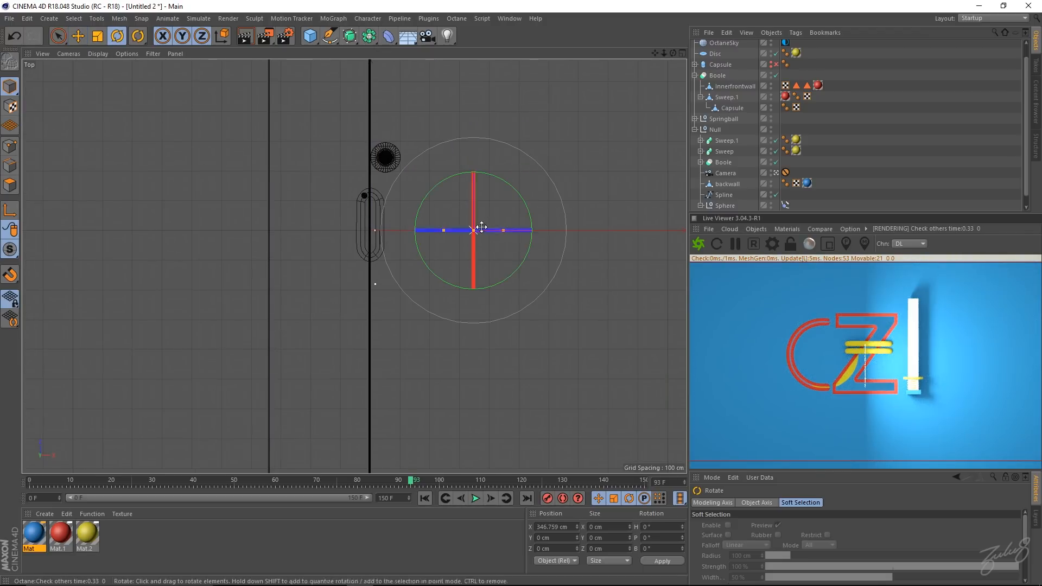
left_click_drag(524, 264, 512, 153, "shift")
middle_click_drag(542, 194, 500, 248, "alt")
scroll(519, 220, "down", 5)
key("e")
left_click_drag(357, 272, 419, 271)
left_click_drag(523, 177, 532, 97)
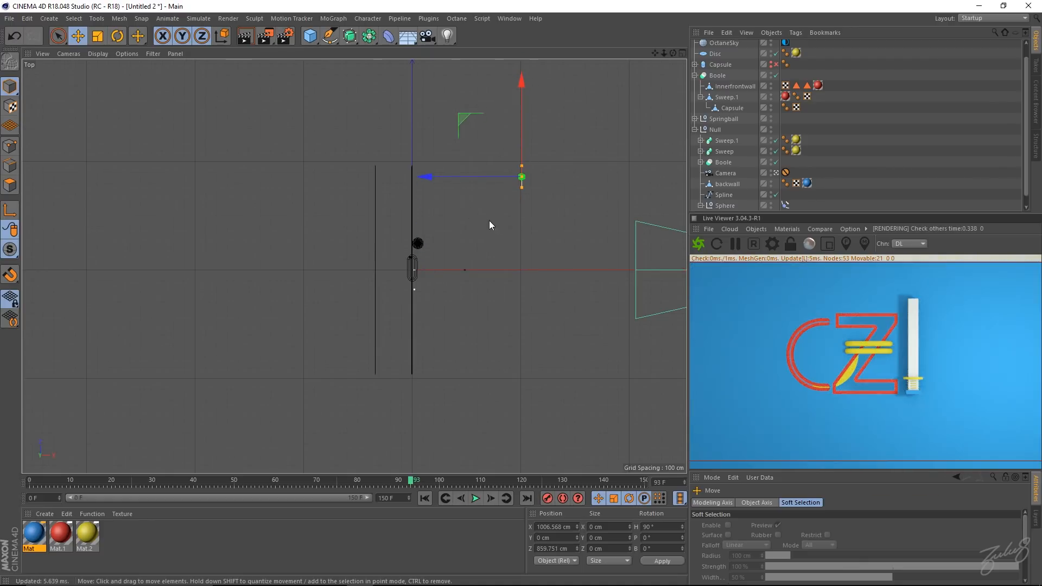
- Rotate the area light to a heading of 140° so it faces the lettering, and make it wider
key("r")
left_click_drag(502, 231, 558, 233)
key("t")
left_click_drag(426, 232, 537, 190)
key("e")
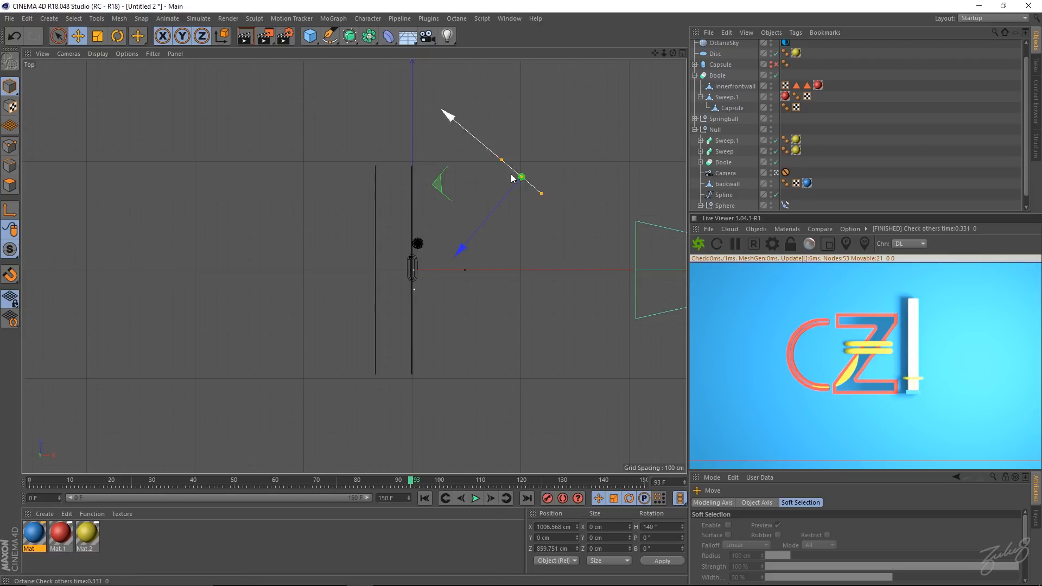
- Lower the area light to Y about -329 cm in the side view and tilt it to a pitch of 20°
middle_click_drag(565, 213, 550, 214, "alt")
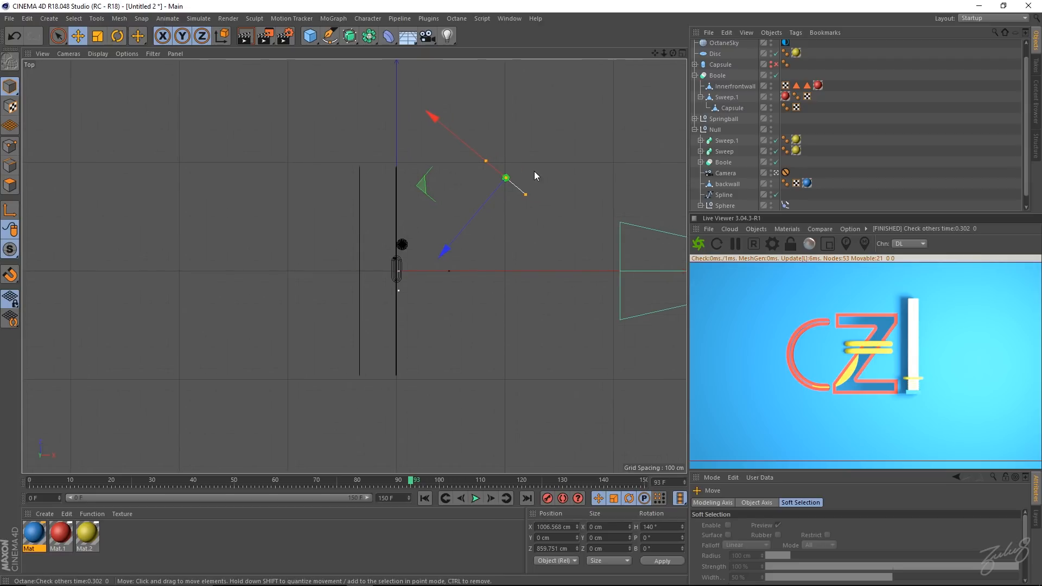
middle_click(494, 201)
middle_click(282, 388)
scroll(434, 289, "down", 3)
scroll(392, 293, "up", 5)
left_click_drag(580, 200, 560, 282)
key("r")
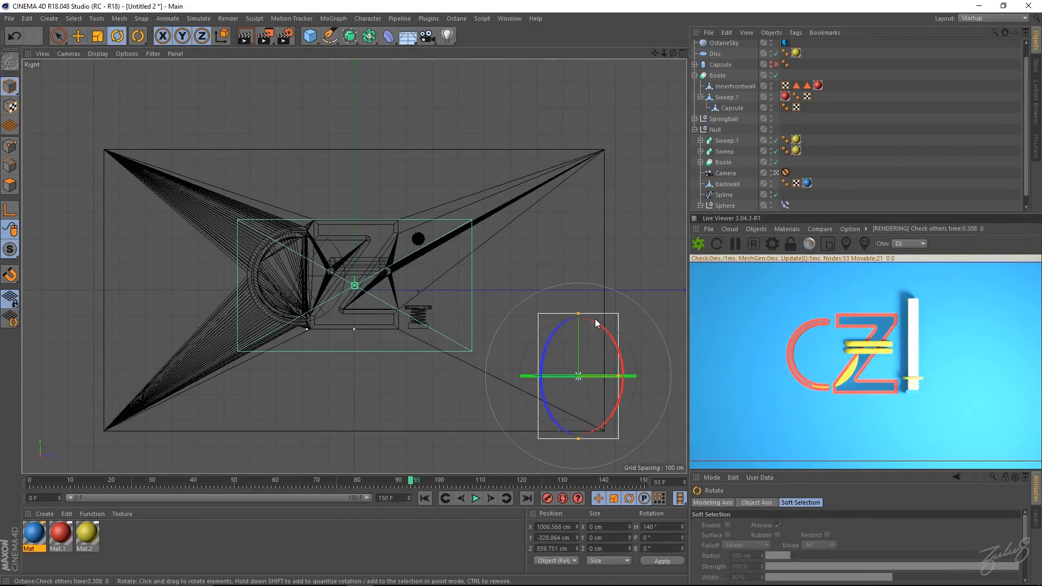
left_click_drag(600, 326, 609, 347)
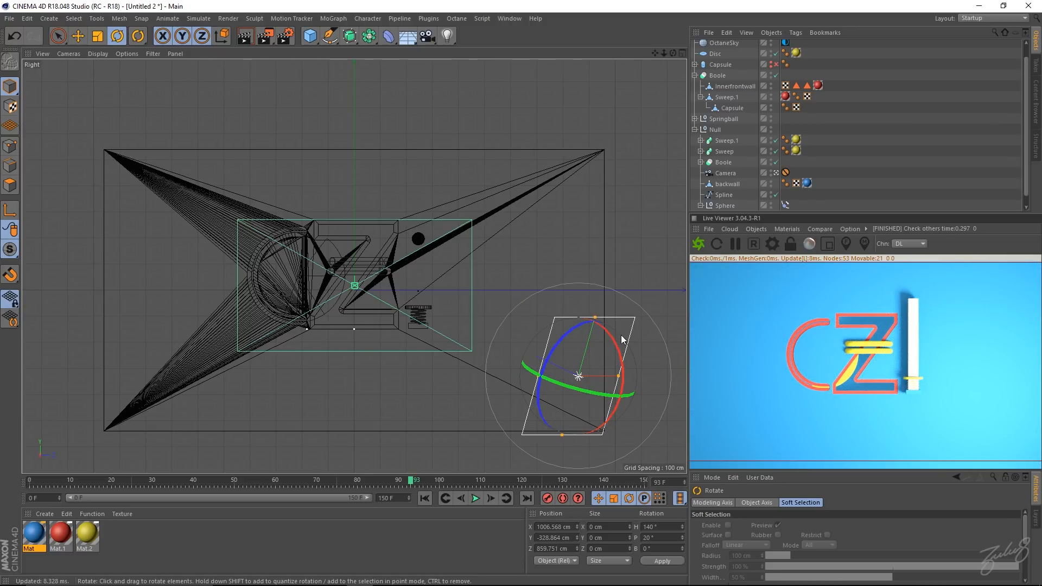
- Set the first area light's power to 10 in its Octane LightTag
scroll(881, 84, "up", 1)
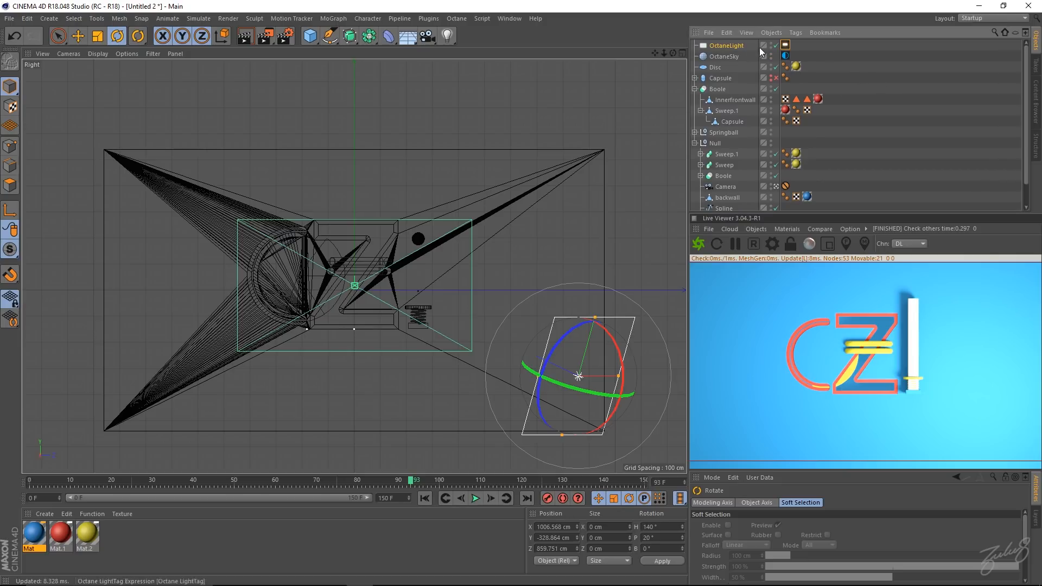
left_click(786, 46)
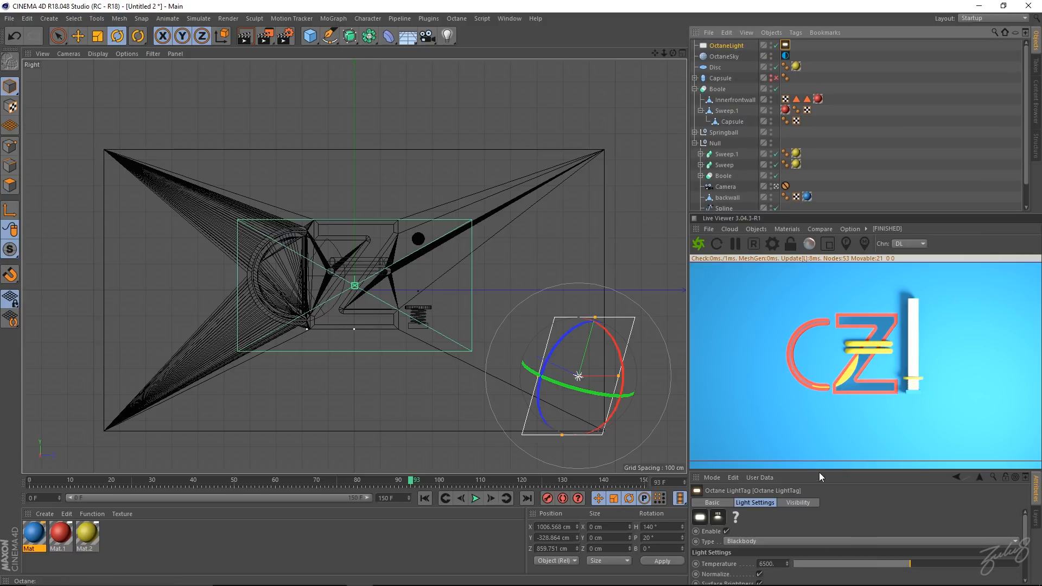
left_click_drag(820, 471, 820, 421)
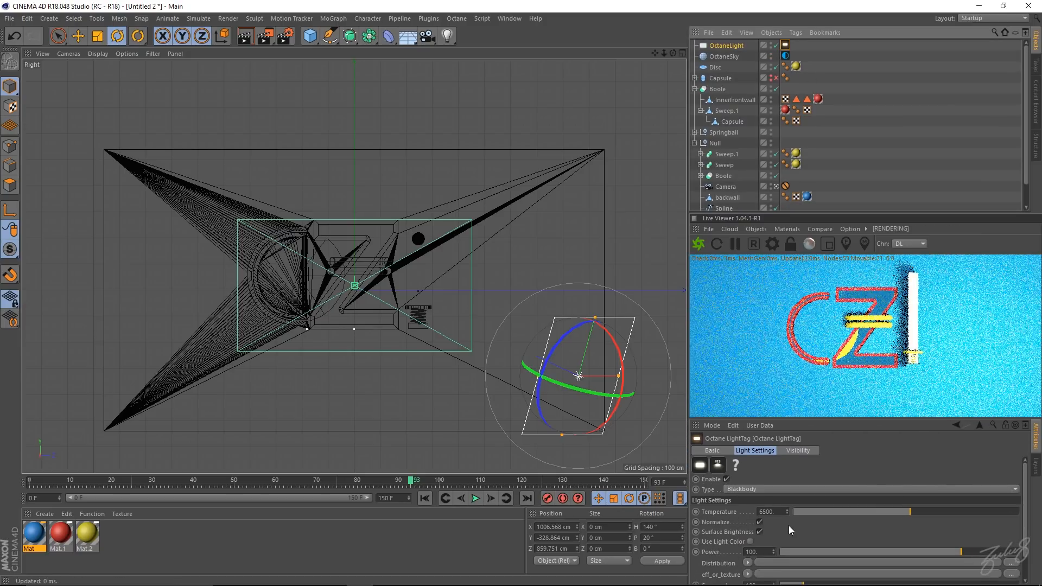
left_click(763, 551)
type("10")
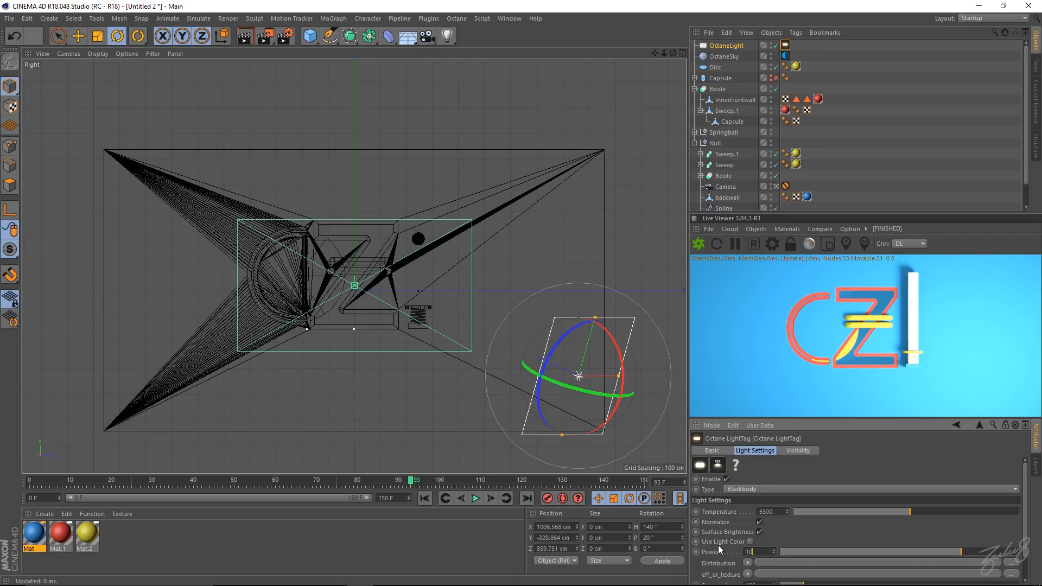
key("Return")
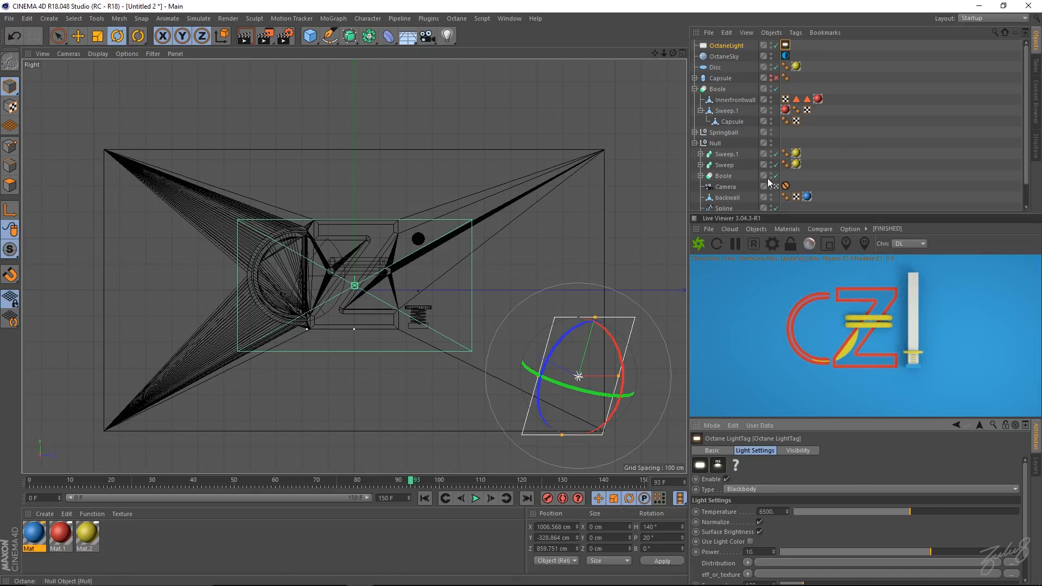
- Add a second Octane area light, pitch it to -90° and raise it above the lettering to Y about 704 cm
left_click(731, 47)
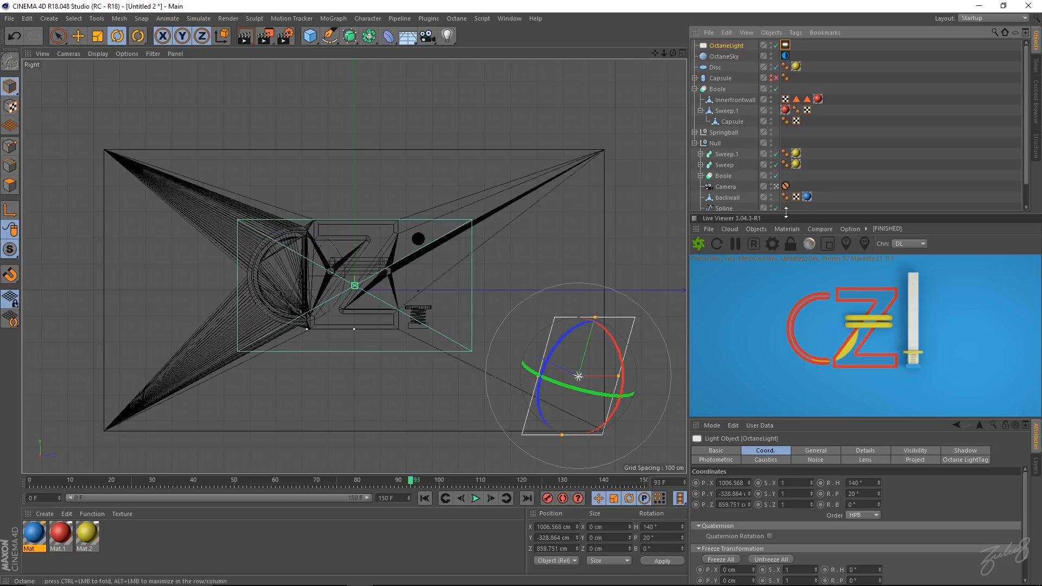
left_click(756, 228)
left_click(771, 291)
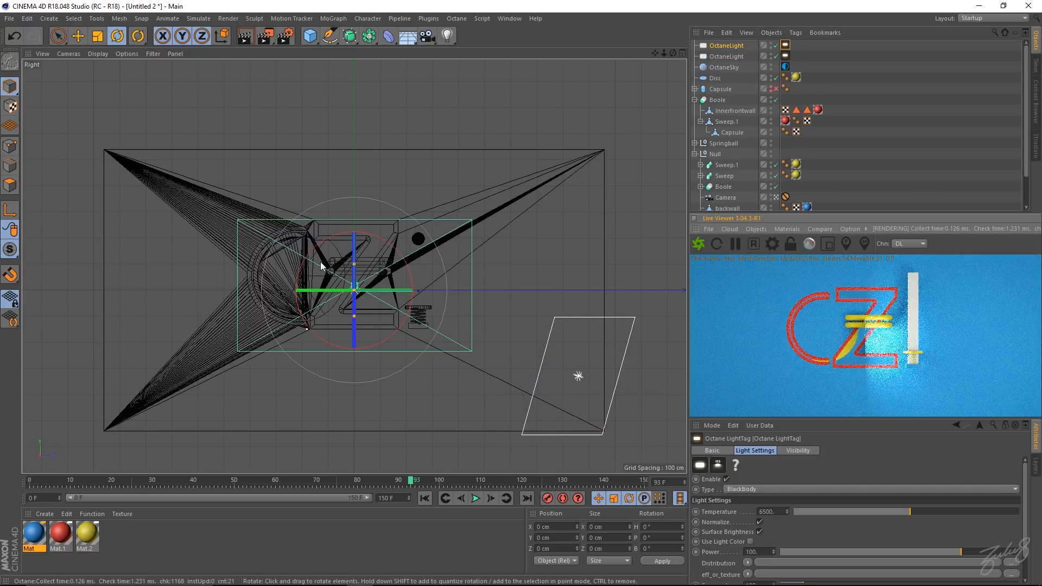
key("r")
left_click_drag(369, 240, 408, 310)
key("e")
left_click_drag(354, 388, 357, 266)
left_click_drag(356, 196, 357, 204)
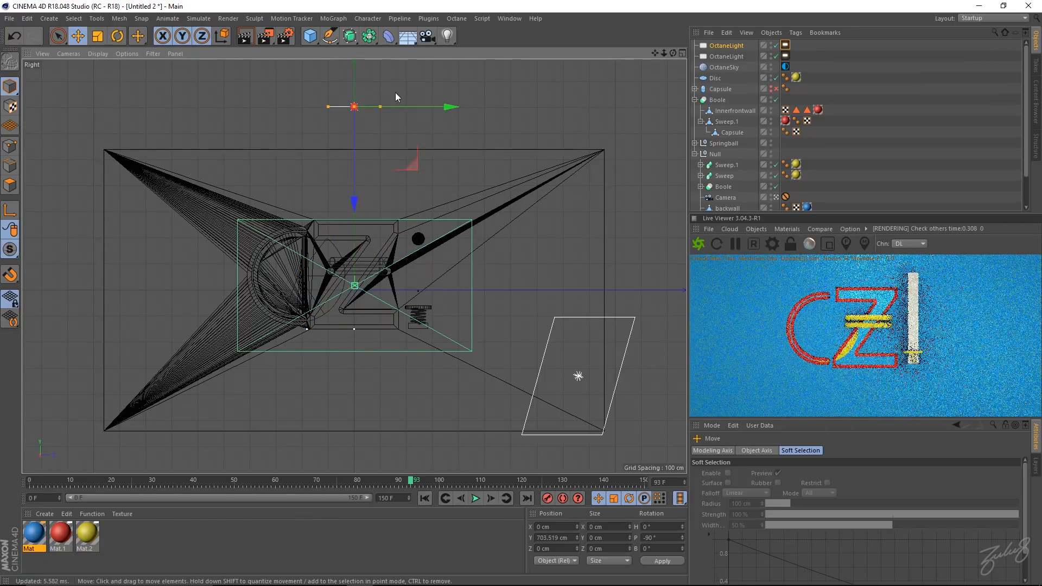
- Widen the overhead light, stretch it along the length of the wall and shift it to X about 60 cm
middle_click(436, 136)
middle_click(558, 187)
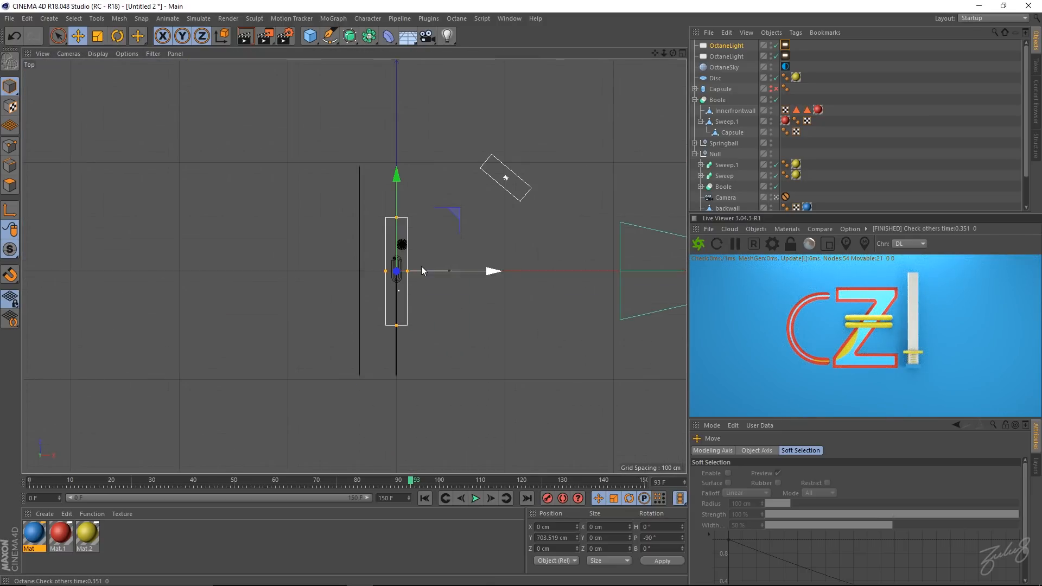
left_click_drag(408, 271, 417, 273)
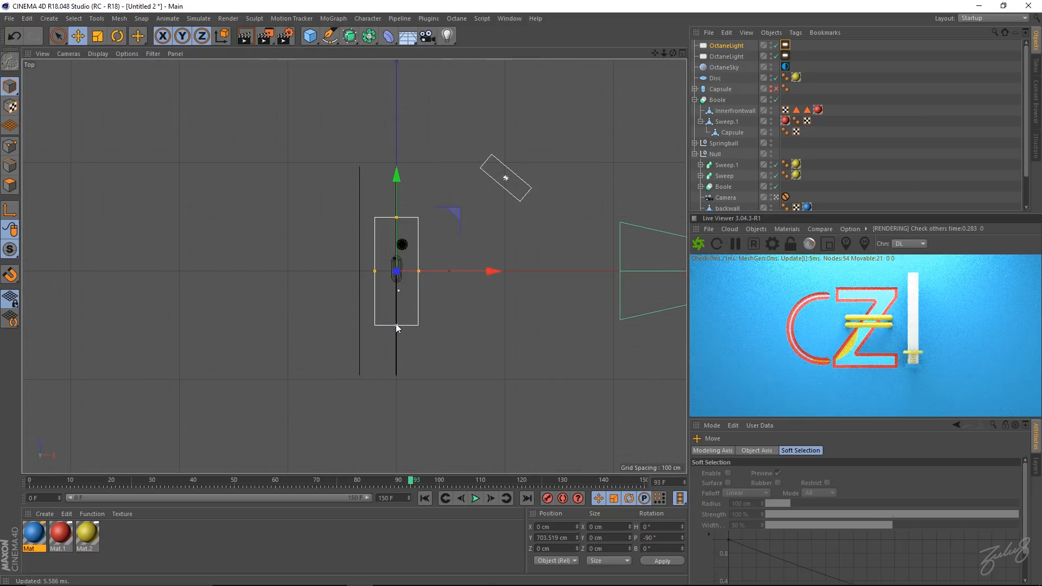
mouse_move(495, 270)
left_mouse_down()
mouse_move(510, 274)
mouse_move(495, 272)
left_mouse_up()
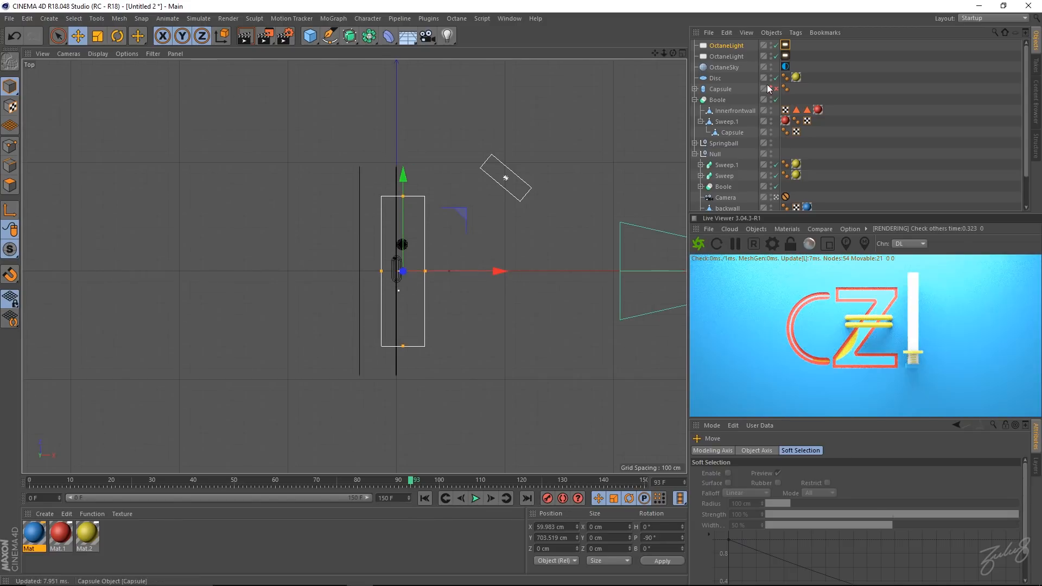
left_click_drag(412, 197, 413, 159)
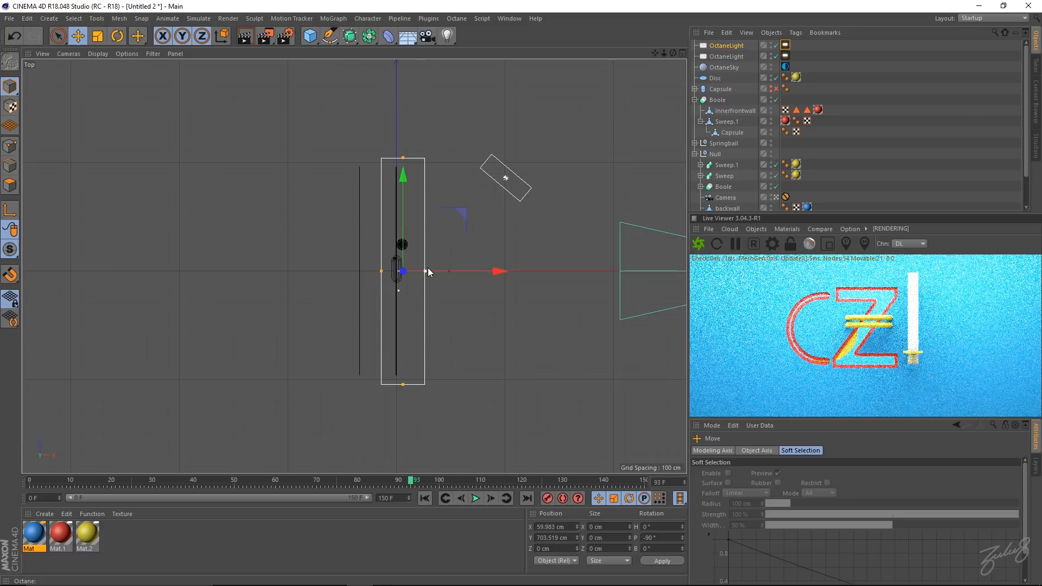
- Set the overhead area light's power to 5
left_click(785, 45)
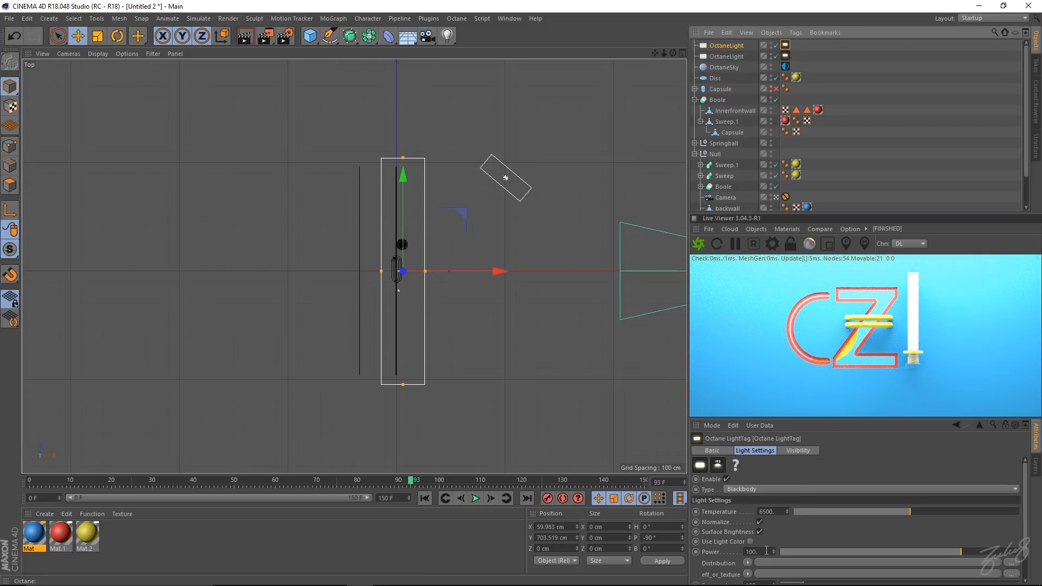
left_click_drag(760, 552, 709, 550)
type("5")
key("Return")
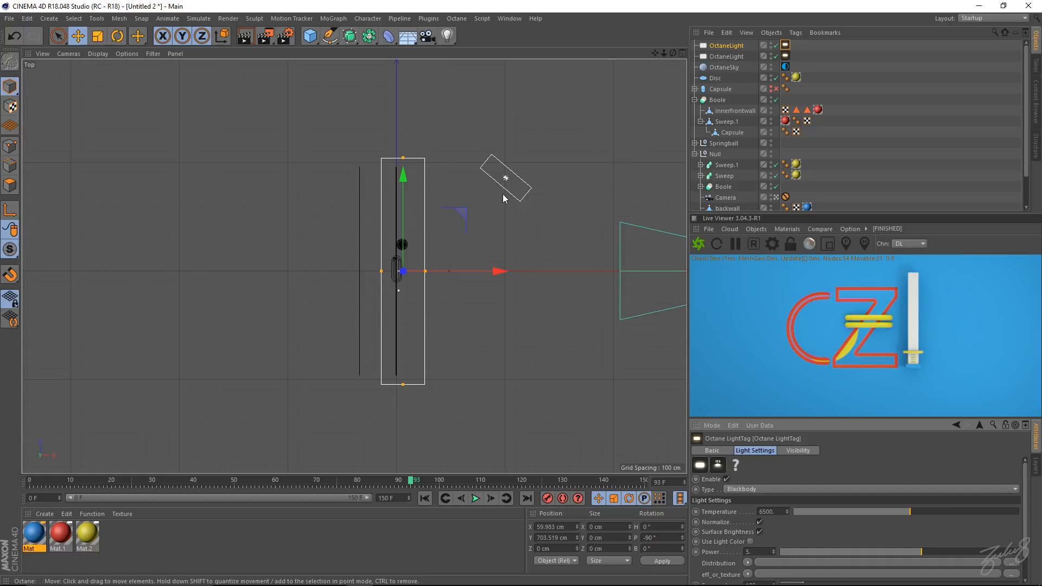
- Return to the camera view, add a third Octane area light and move it beside the C, to Z about -745 cm
middle_click(457, 249)
middle_click(240, 172)
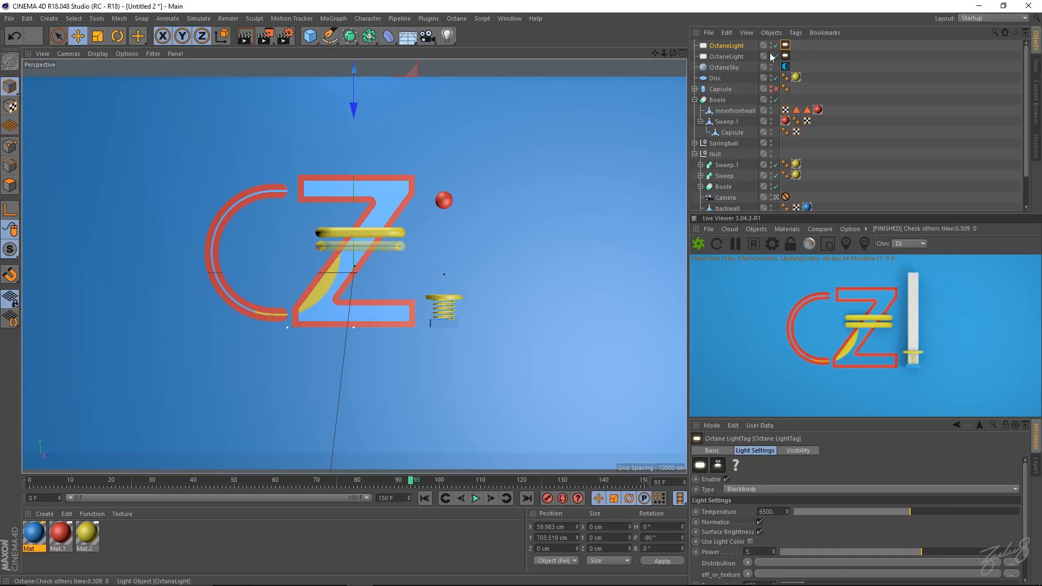
left_click(732, 57)
left_click(756, 228)
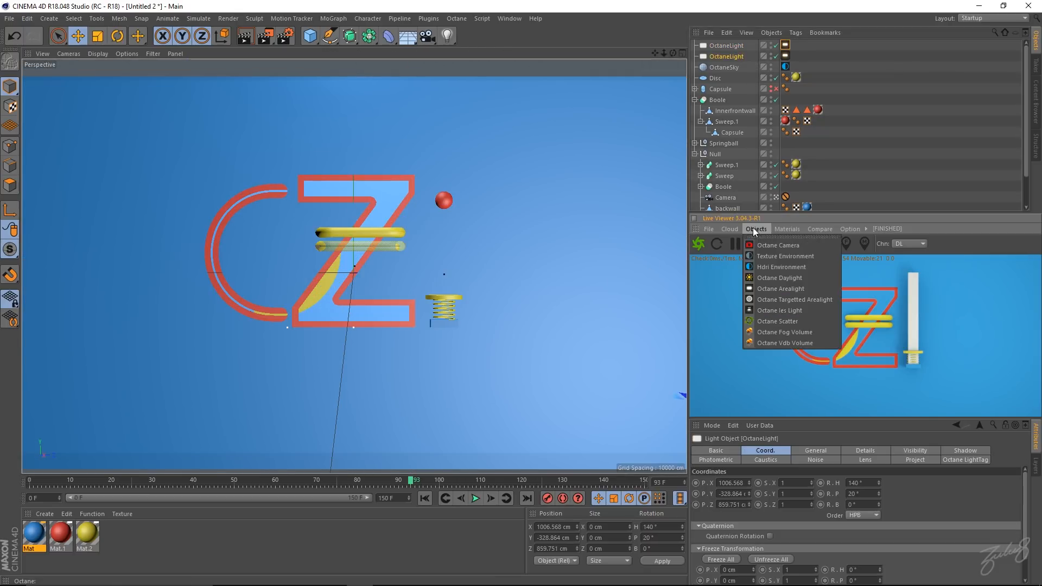
left_click(780, 288)
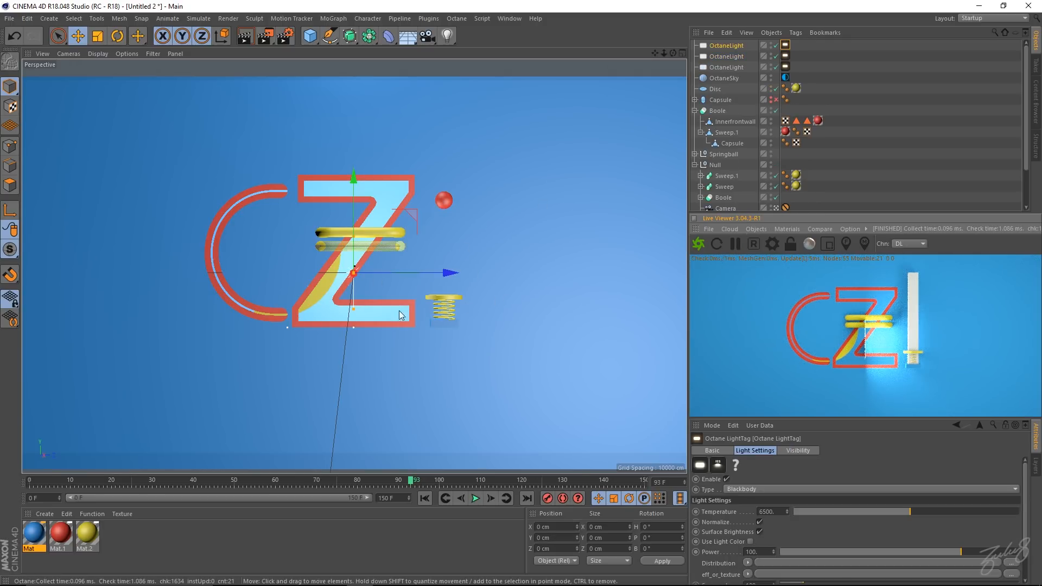
left_click_drag(451, 273, 175, 276)
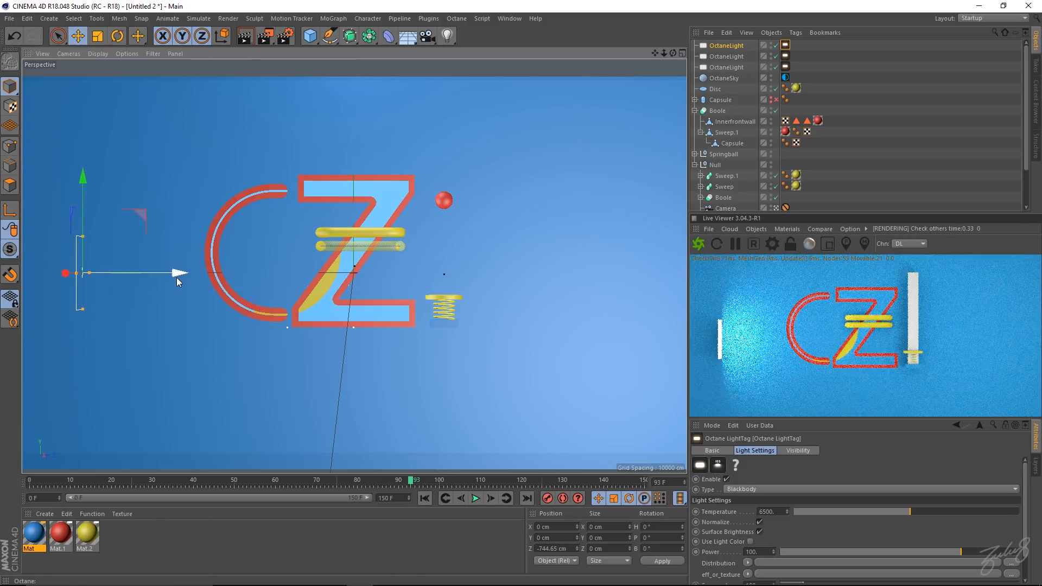
- In the top view, move the third Octane light in front of the wall to X about 856 cm and Z about -989 cm
middle_click(431, 262)
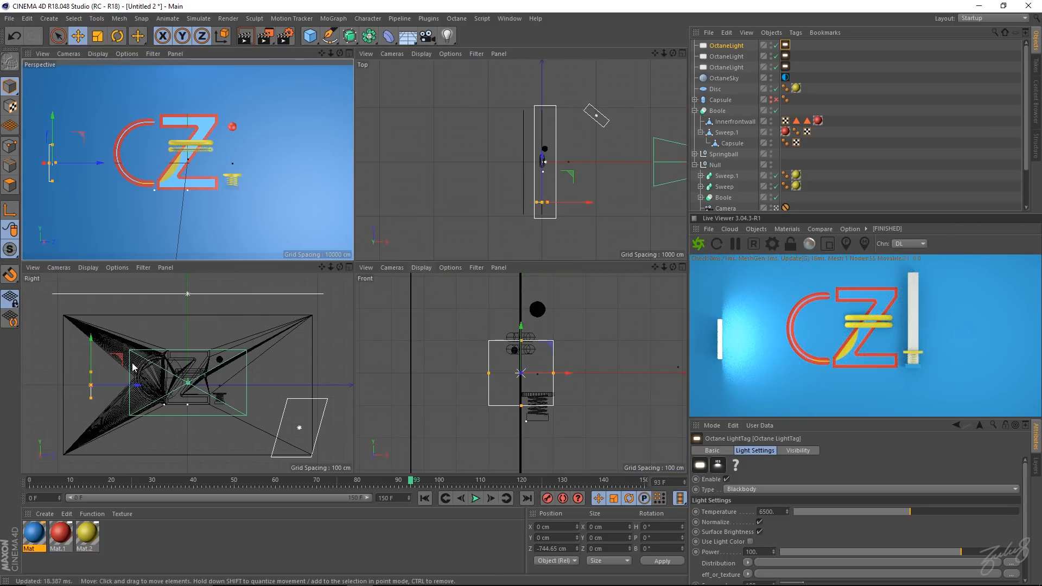
scroll(573, 215, "down", 2)
middle_click_drag(573, 215, 529, 214, "alt")
left_click_drag(548, 205, 585, 203)
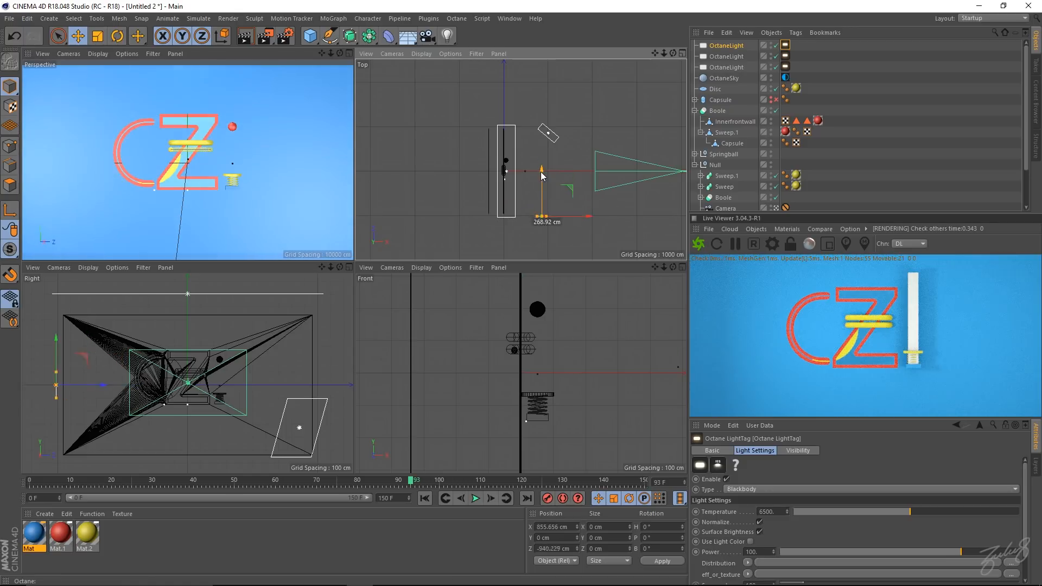
left_click_drag(540, 174, 545, 219)
- Rotate the third Octane light to a heading of 40°
key("r")
scroll(590, 232, "up", 4)
middle_click_drag(559, 226, 550, 233, "alt")
scroll(568, 215, "down", 3)
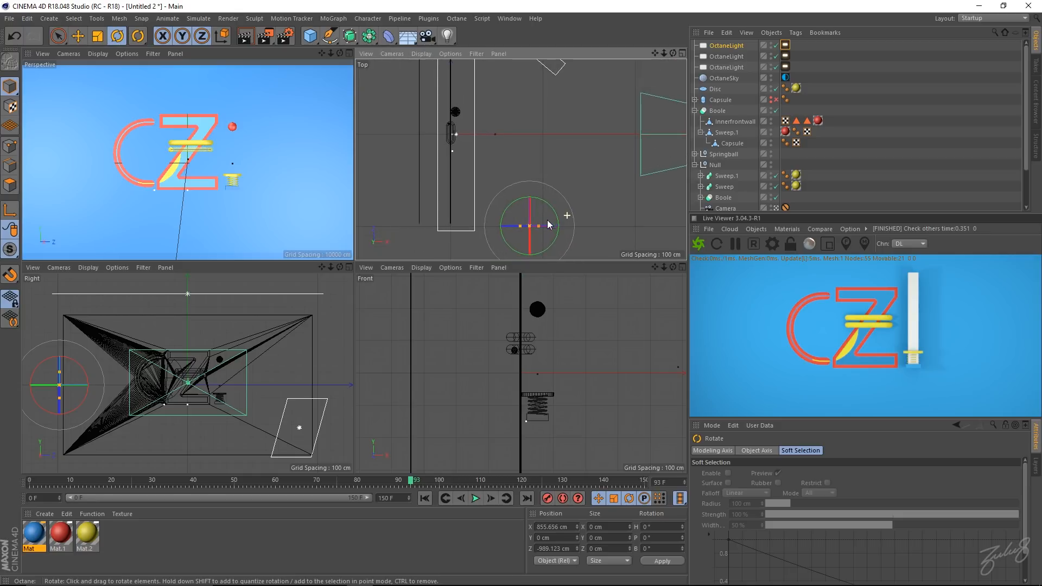
left_click_drag(552, 242, 572, 232, "shift")
key("ctrl+z")
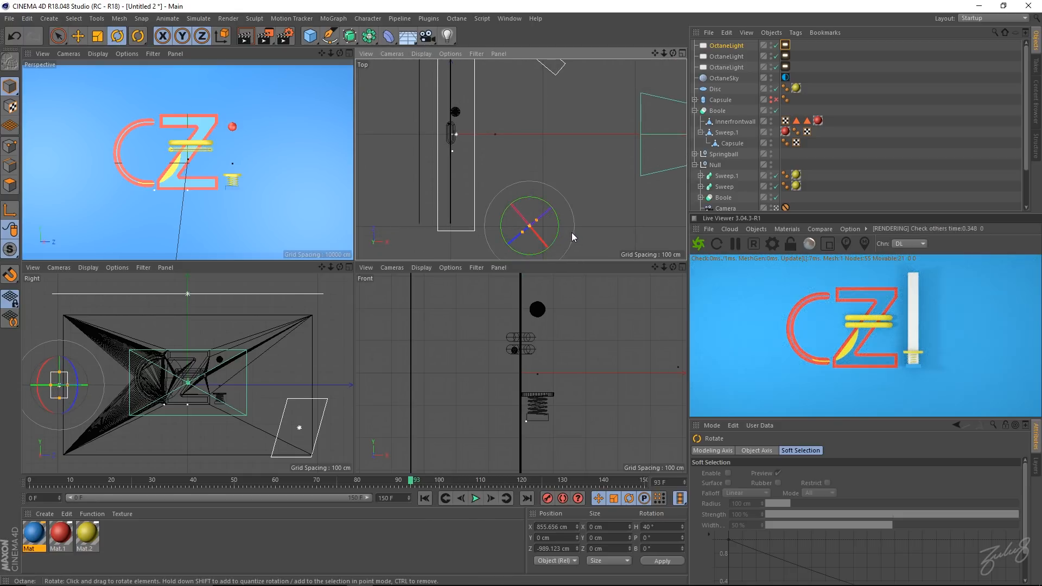
- Enlarge the third Octane light and move it along its local X axis to X about 969 cm, Z about -894 cm
key("t")
left_click_drag(559, 174, 654, 162, "alt")
key("ctrl+shift+z")
key("e")
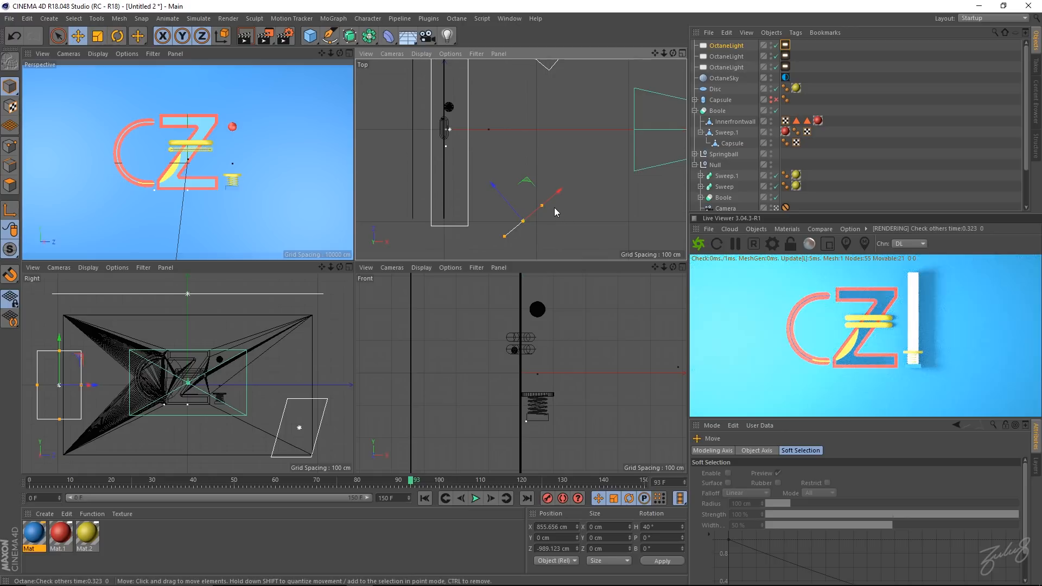
left_click_drag(560, 198, 573, 187)
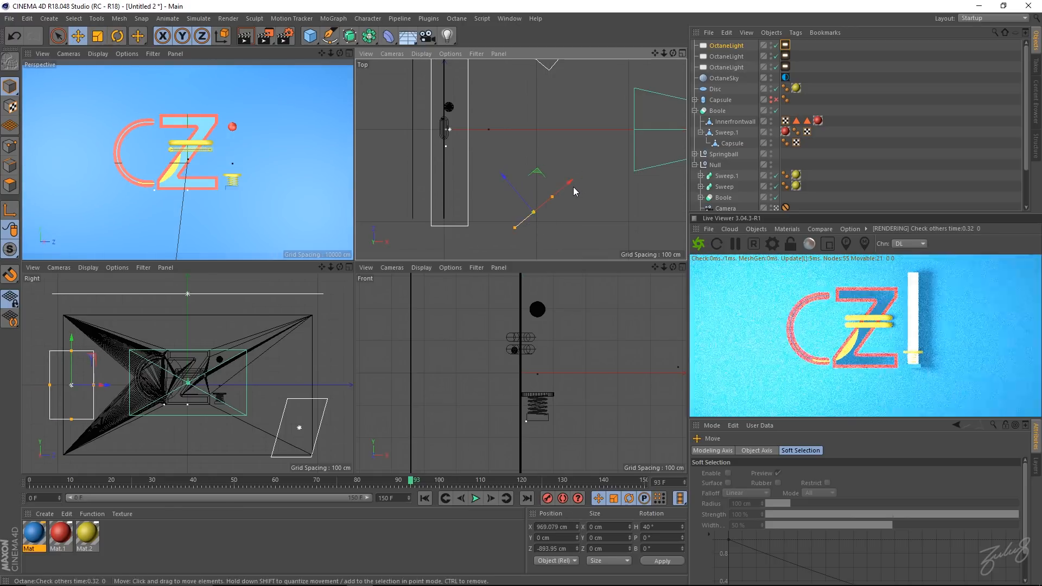
- Set the third Octane light's power to 5 and return to the full camera view
left_click(786, 45)
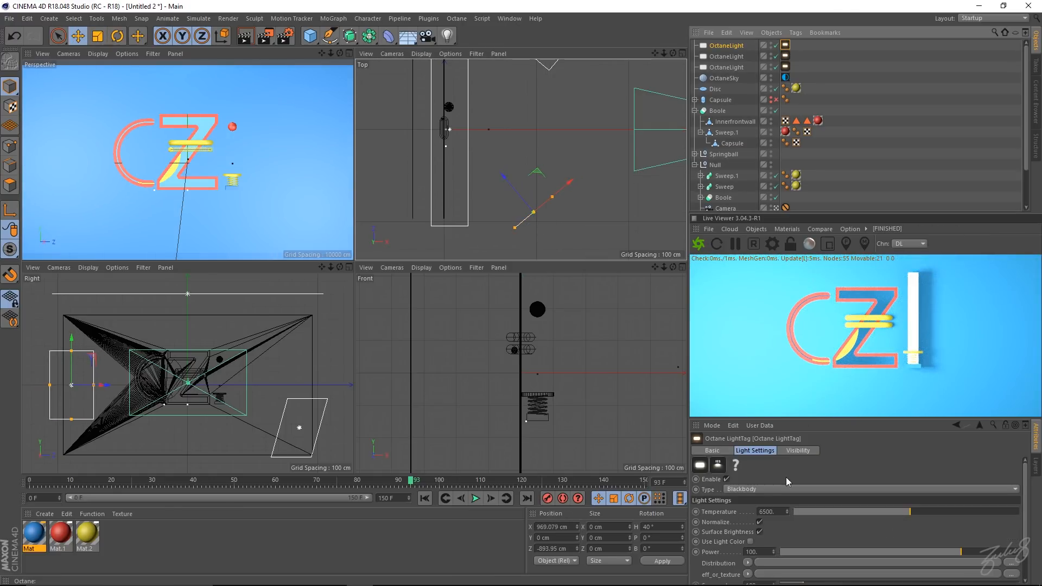
left_click(766, 551)
type("5")
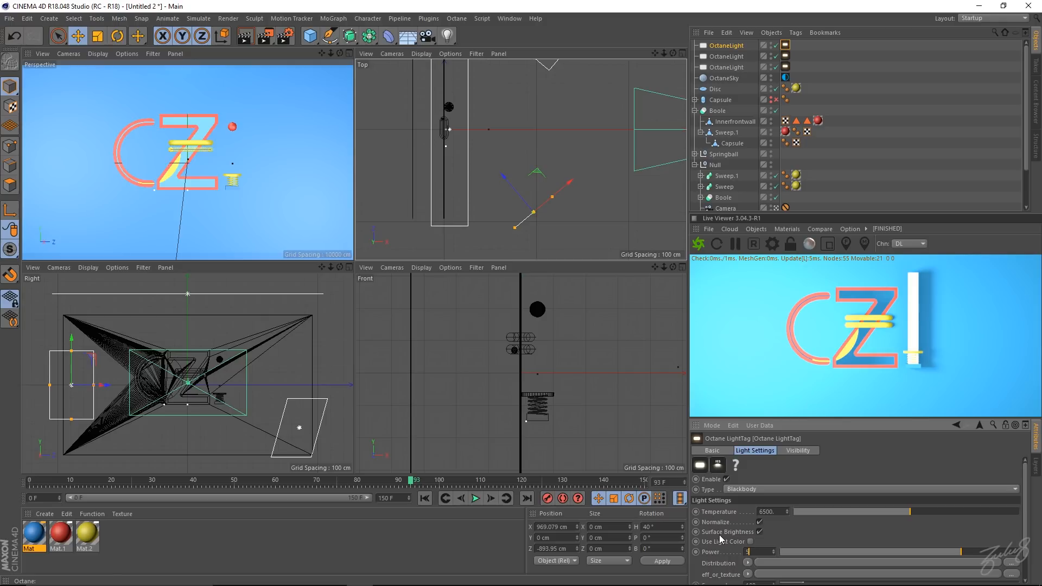
key("Return")
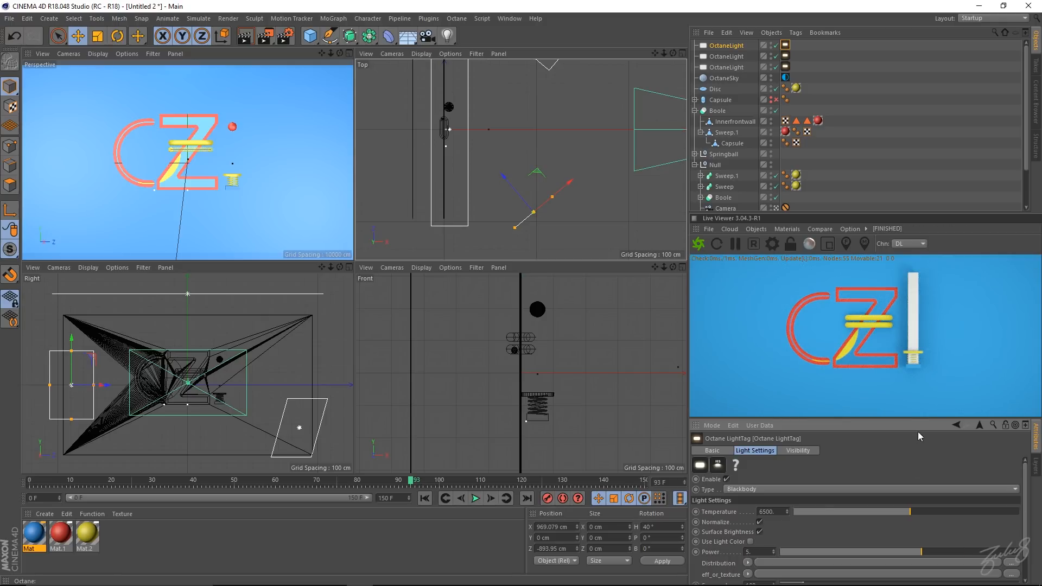
middle_click(288, 160)
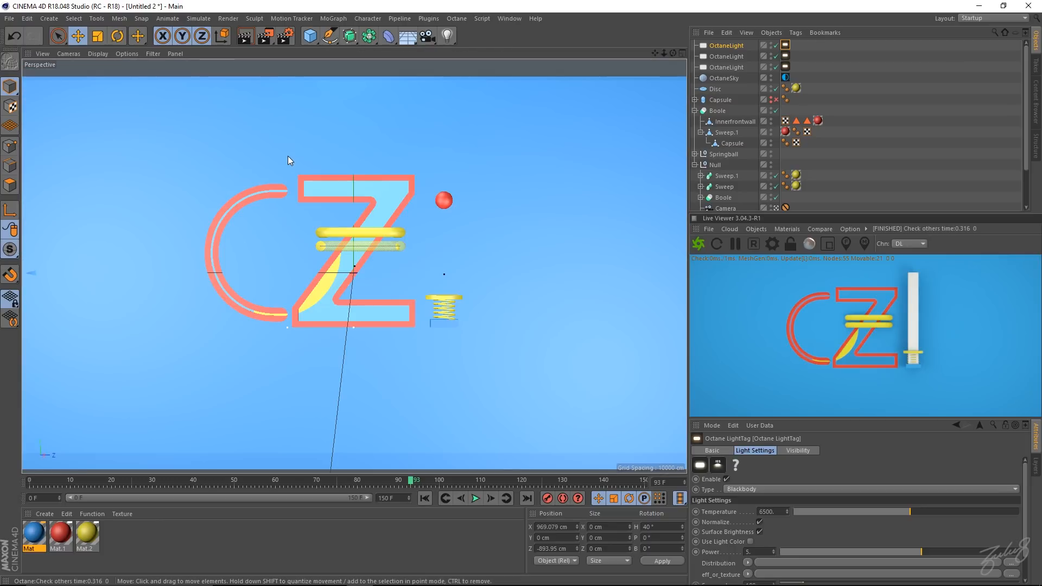
- Convert the blue, red and yellow materials to Octane materials and delete the three originals
double_click(165, 528)
key("Delete")
left_click_drag(168, 536, 13, 551)
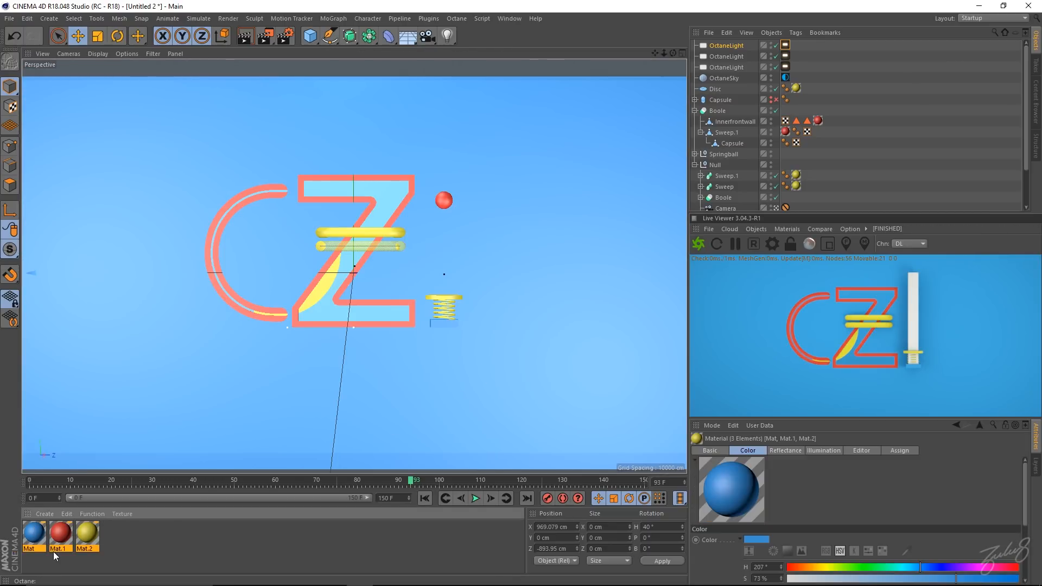
left_click(798, 228)
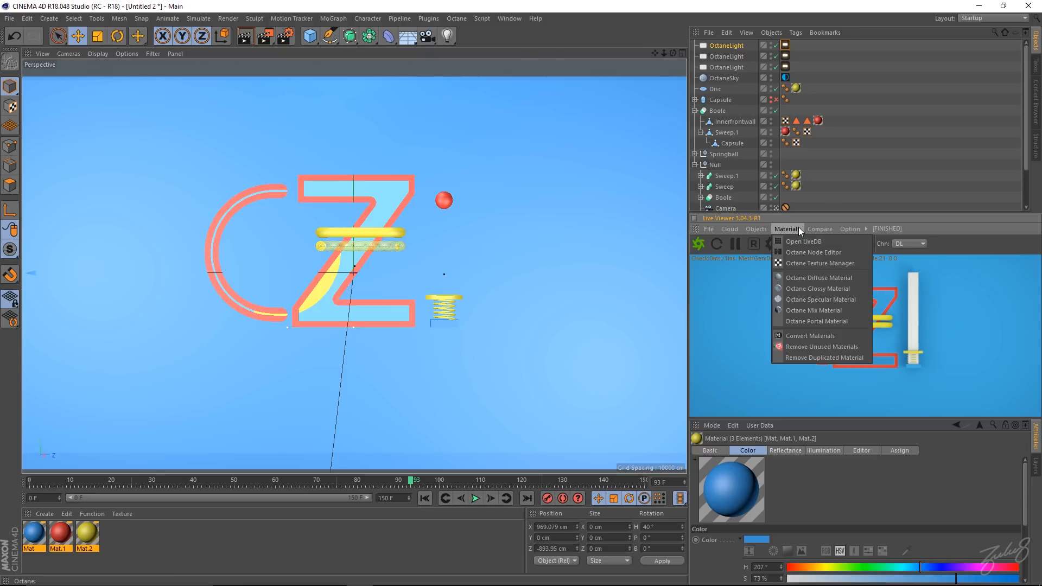
left_click(805, 335)
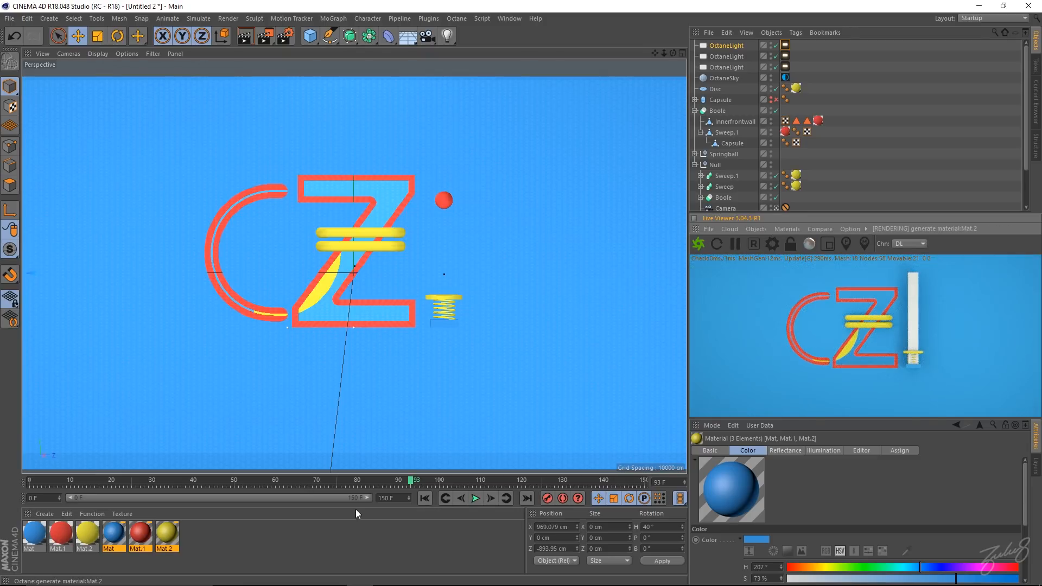
left_click(223, 541)
left_click_drag(256, 528, 108, 549)
key("Delete")
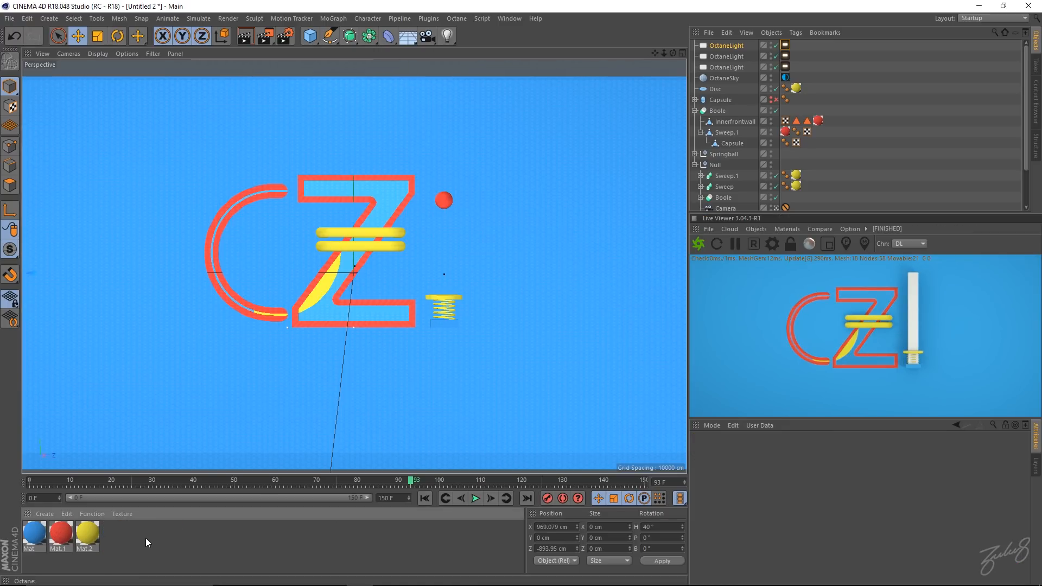
- Examine the converted blue material's type and its bump and diffuse channels
left_click(26, 535)
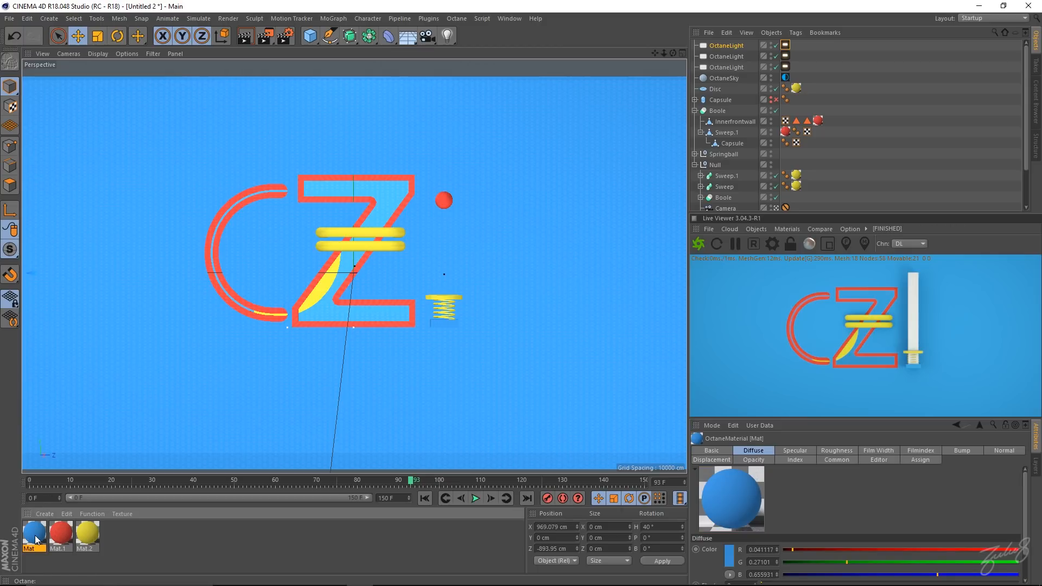
double_click(34, 535)
left_click(233, 187)
left_click(300, 209)
left_click(188, 223)
left_click(183, 261)
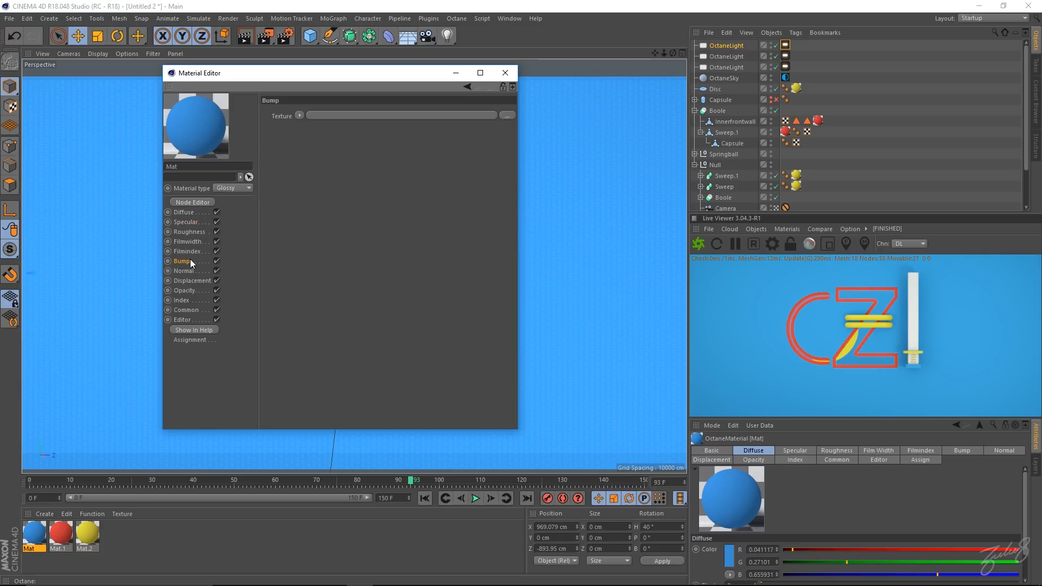
left_click(192, 213)
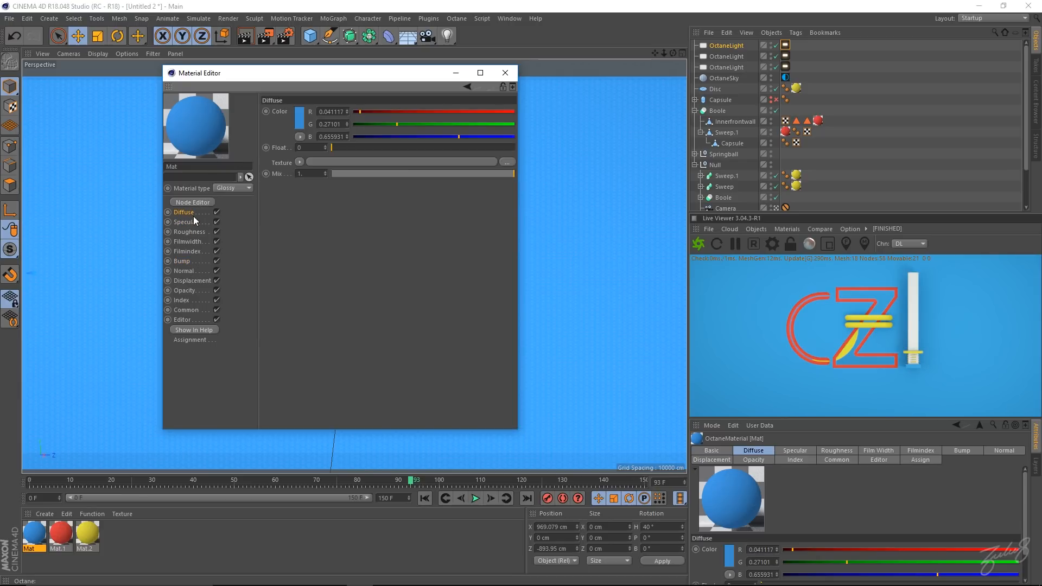
left_click(506, 74)
- Delete all three converted materials and create a new Octane Material
left_click_drag(125, 525, 33, 548)
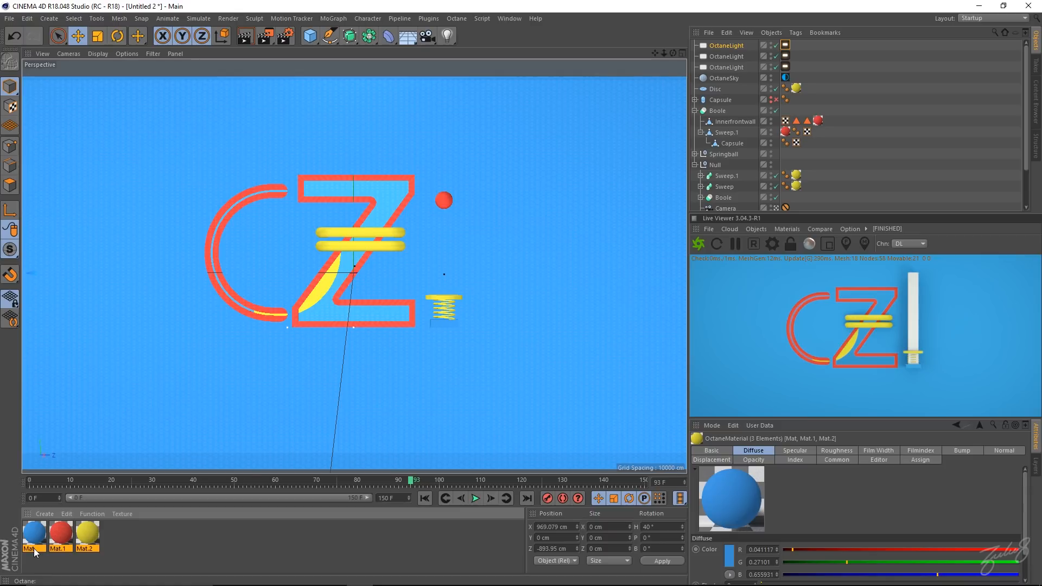
key("Delete")
left_click(44, 514)
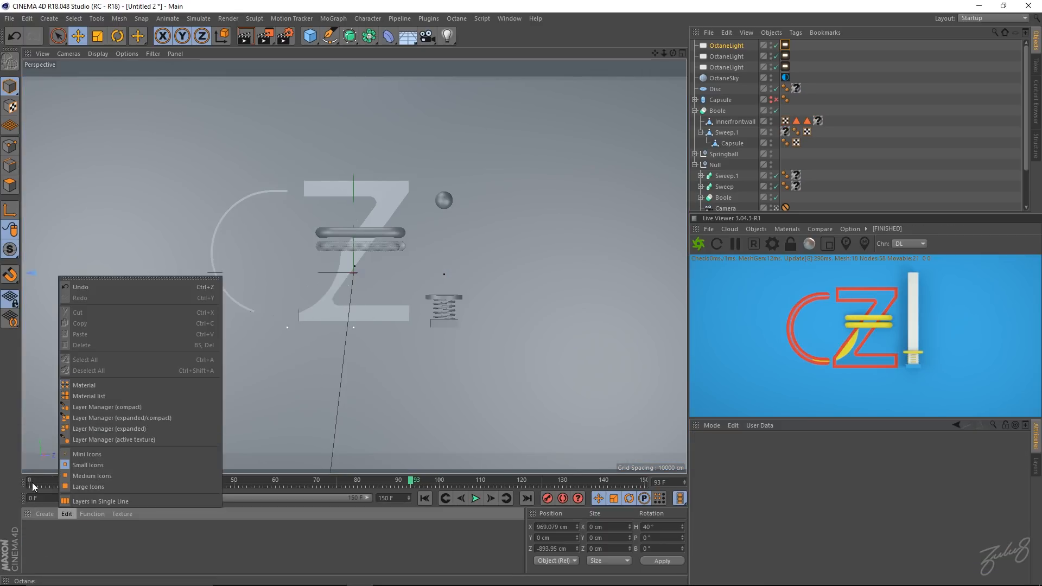
mouse_move(65, 439)
mouse_move(185, 413)
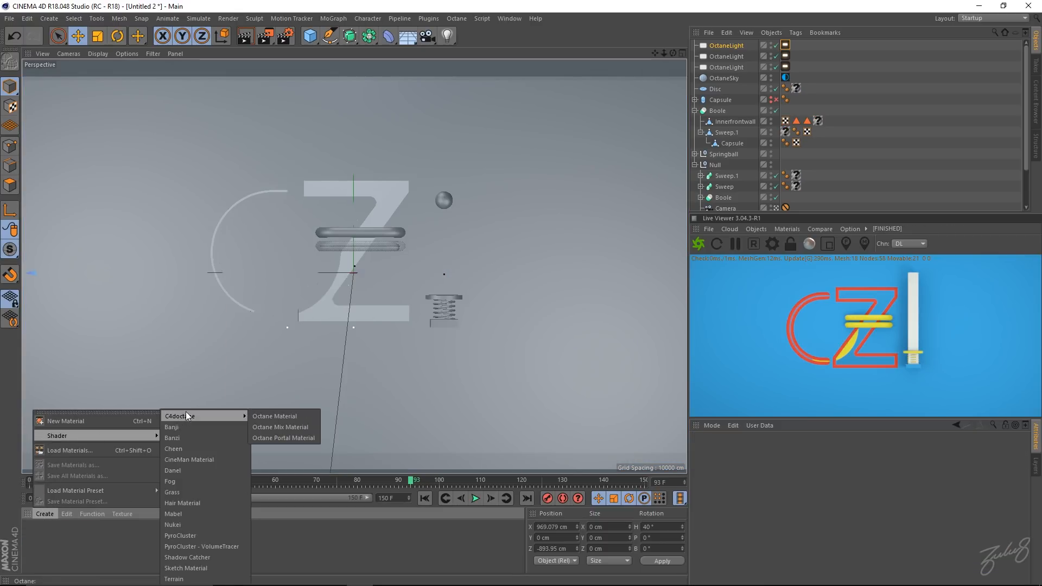
left_click(282, 412)
- Set the new Octane material's diffuse color to a bright blue and apply it to the wall
double_click(34, 536)
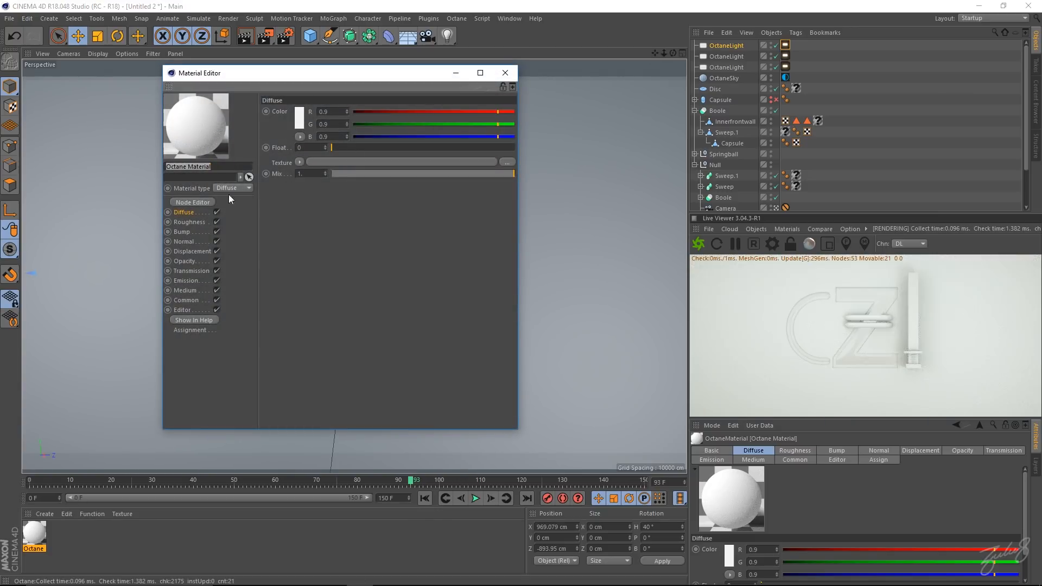
left_click(299, 117)
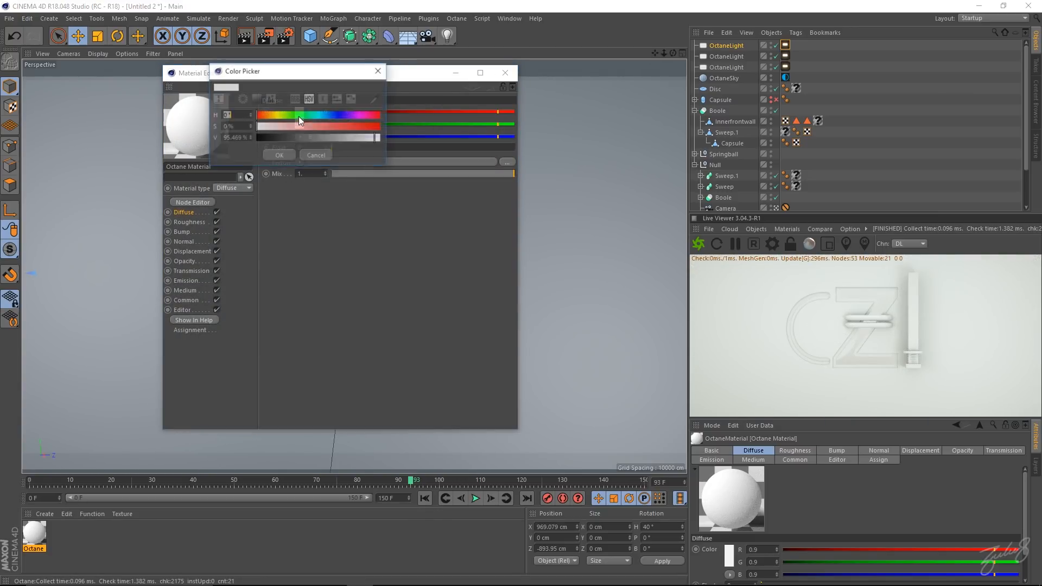
left_click(329, 115)
left_click(350, 126)
left_click(353, 126)
left_click(282, 157)
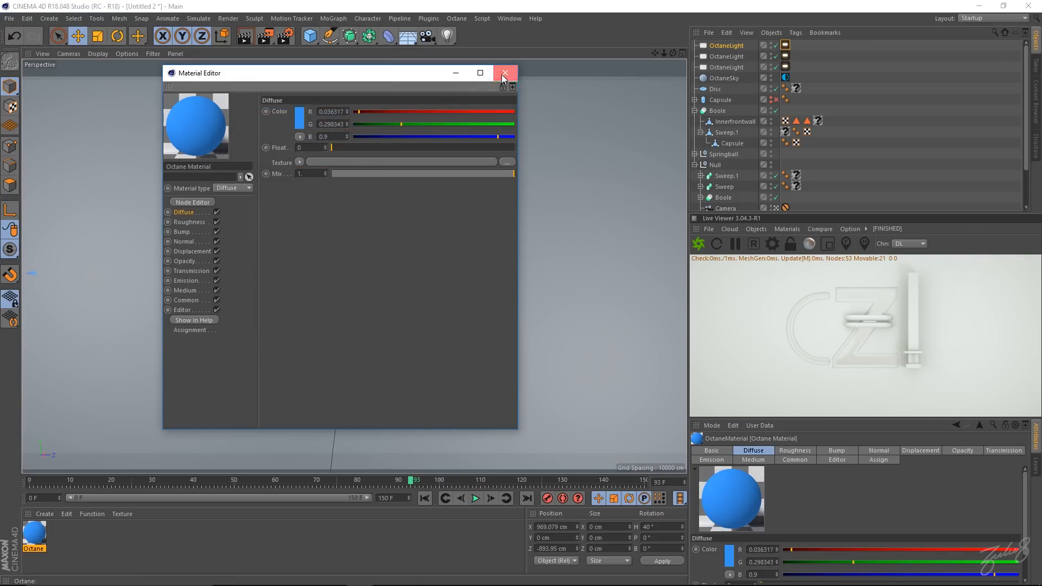
left_click(502, 72)
left_click_drag(35, 534, 135, 275)
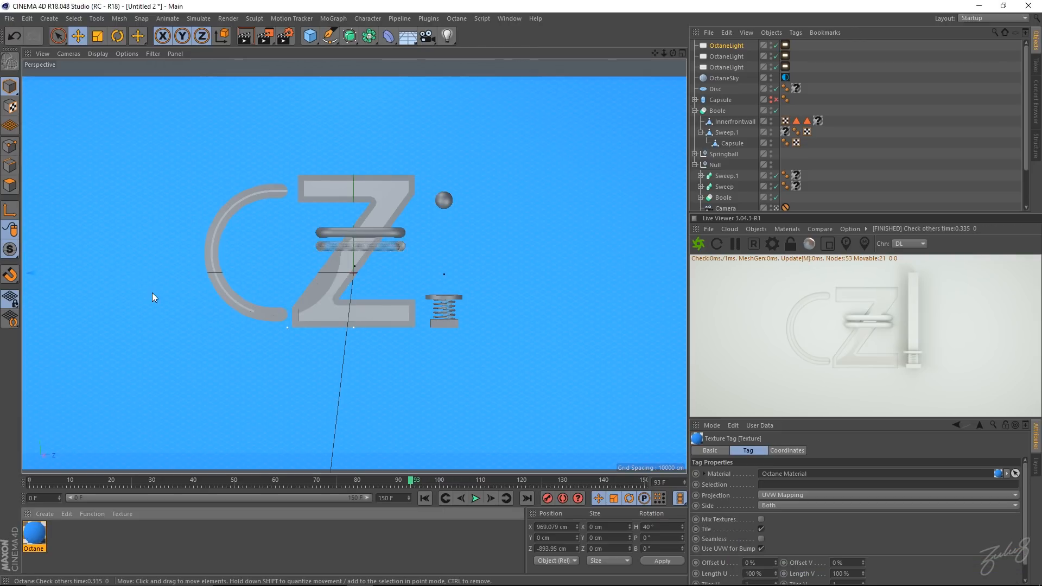
- Duplicate the blue Octane material and set the copy's diffuse color to red
left_click_drag(34, 536, 60, 536, "ctrl")
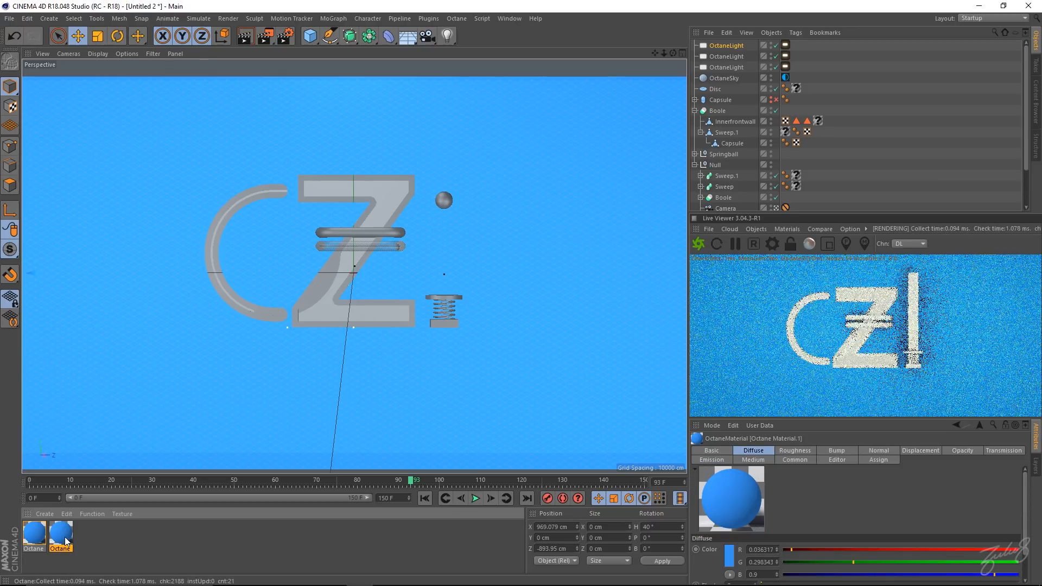
double_click(60, 535)
left_click(299, 120)
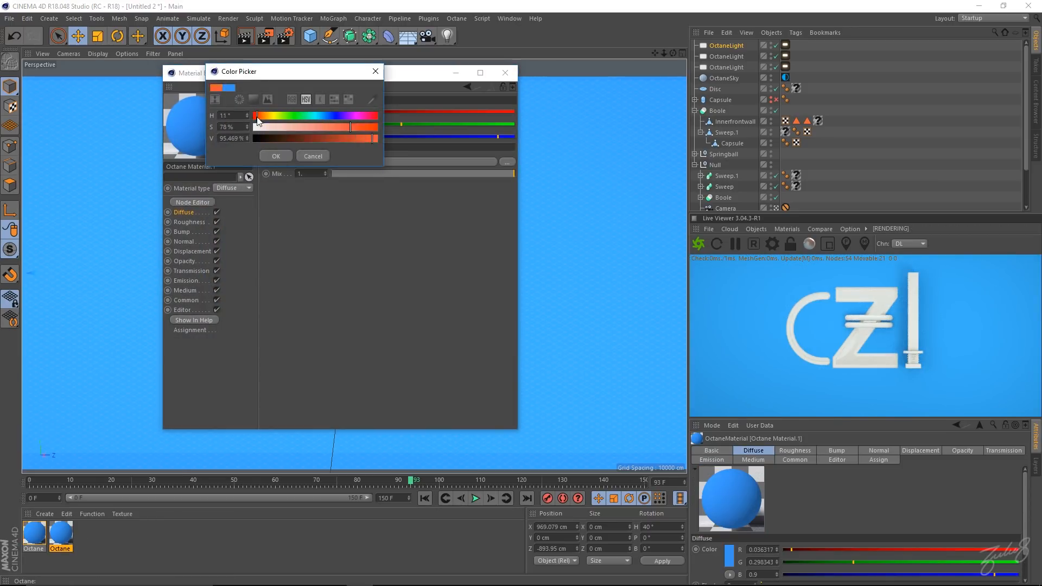
left_click(272, 156)
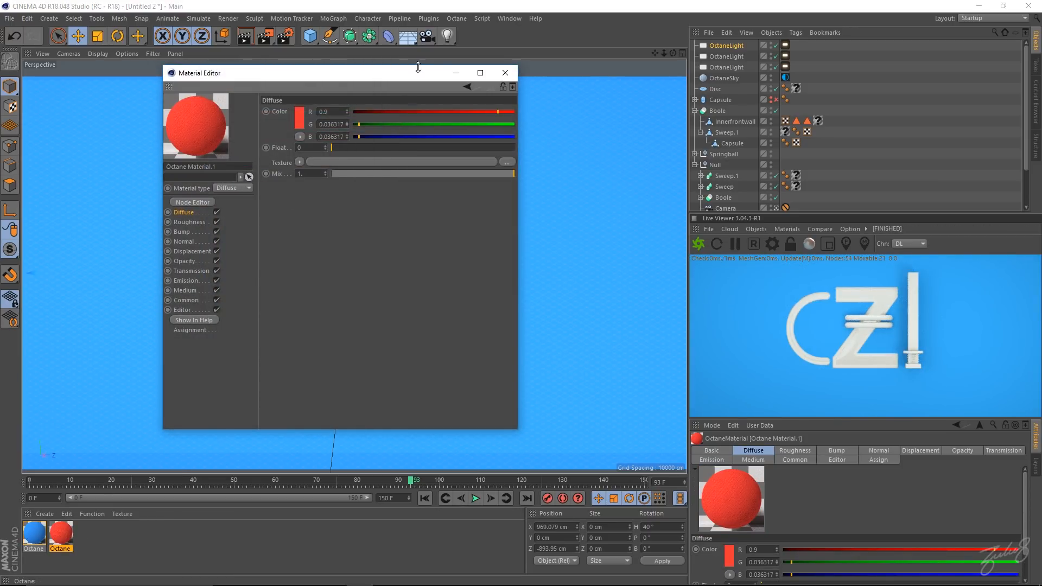
- Change the red material's type to Glossy and set its roughness float to about 0.155
left_click(241, 210)
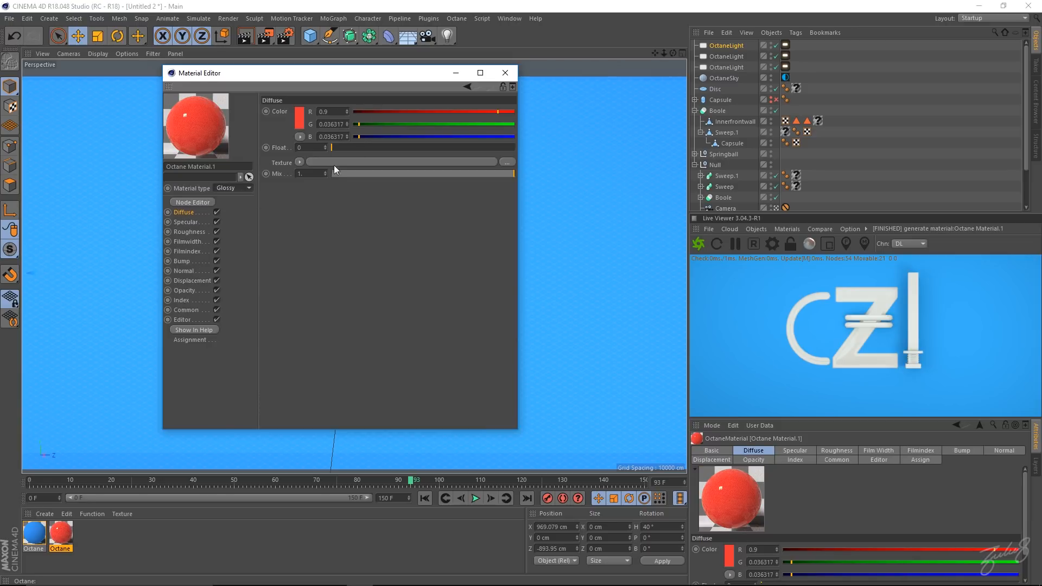
left_click(184, 221)
left_click(186, 231)
left_click_drag(350, 148, 359, 148)
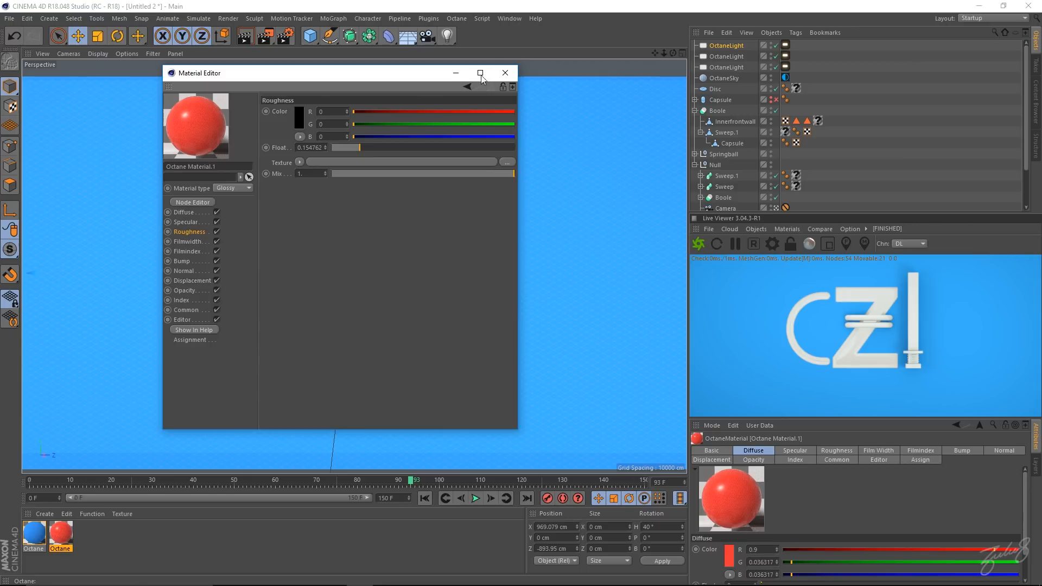
left_click(506, 73)
- Apply the glossy red material to the inner front wall of the letter cut-outs and to the ball
left_click_drag(60, 533, 411, 182)
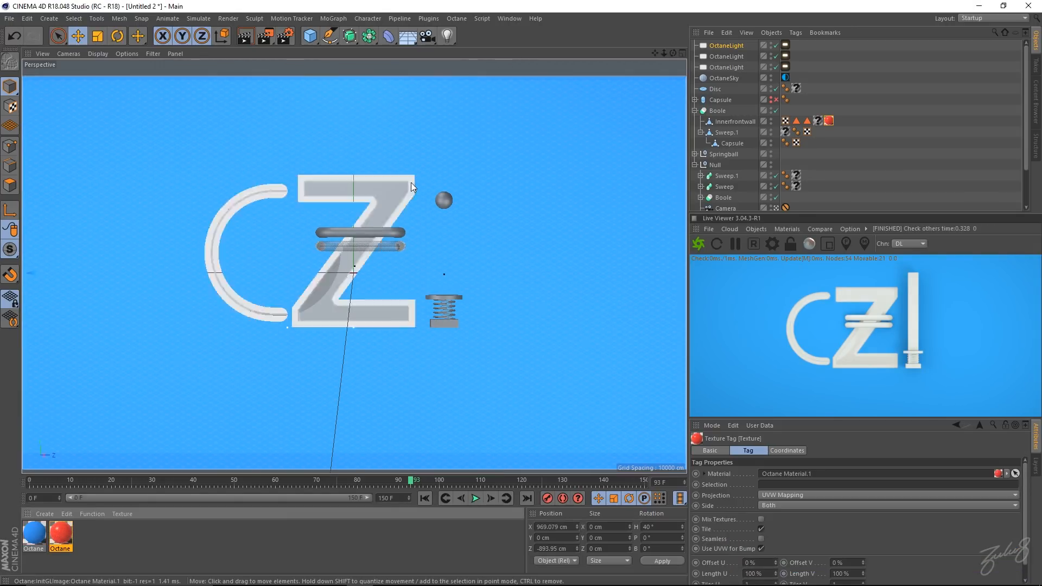
left_click_drag(62, 539, 463, 272)
left_click_drag(442, 198, 444, 199)
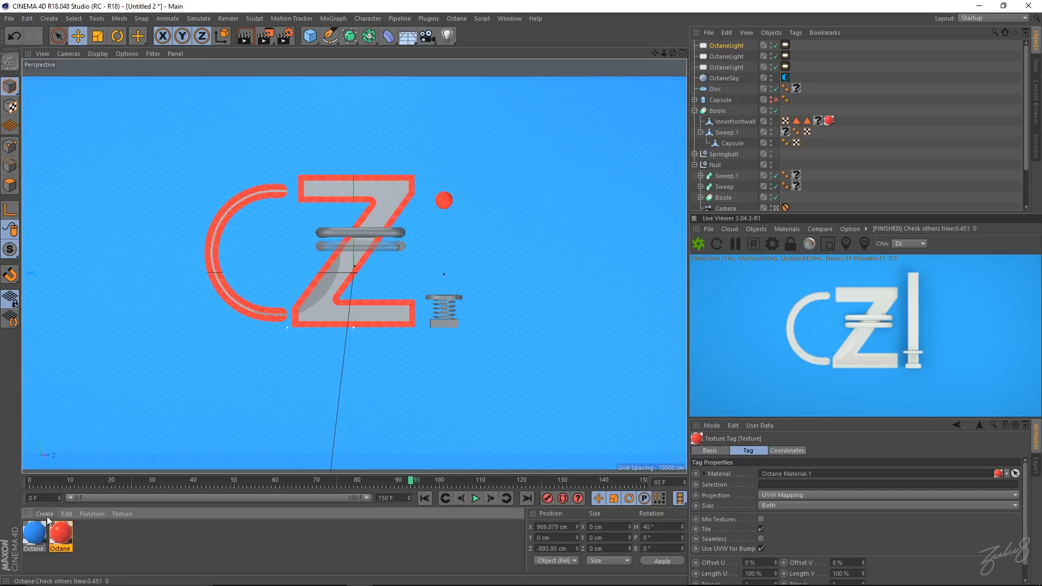
- Duplicate the glossy red material and set the copy's diffuse color to yellow
left_click_drag(61, 534, 87, 536, "ctrl")
double_click(88, 535)
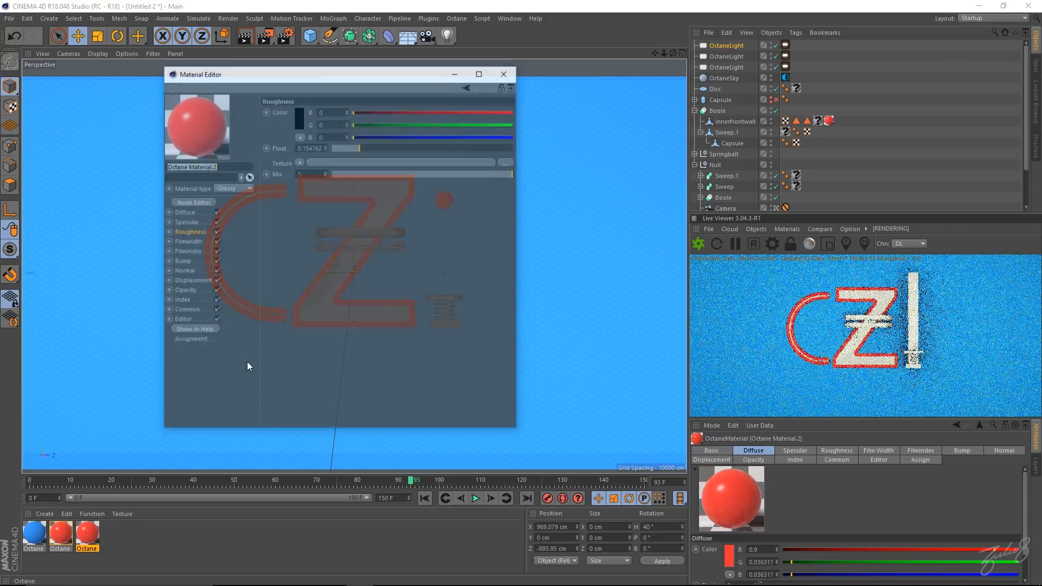
left_click(299, 117)
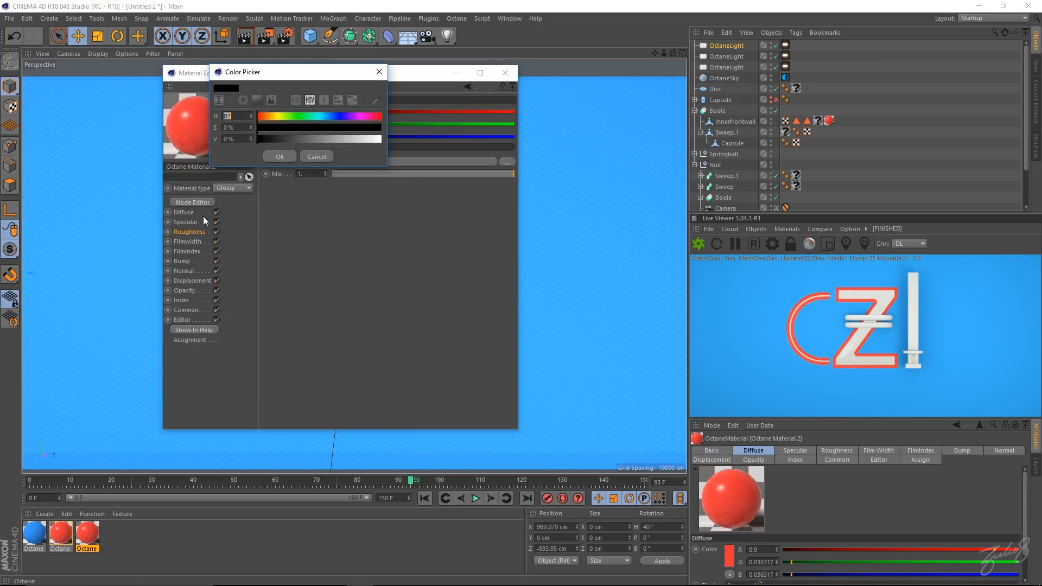
key("Escape")
left_click(184, 212)
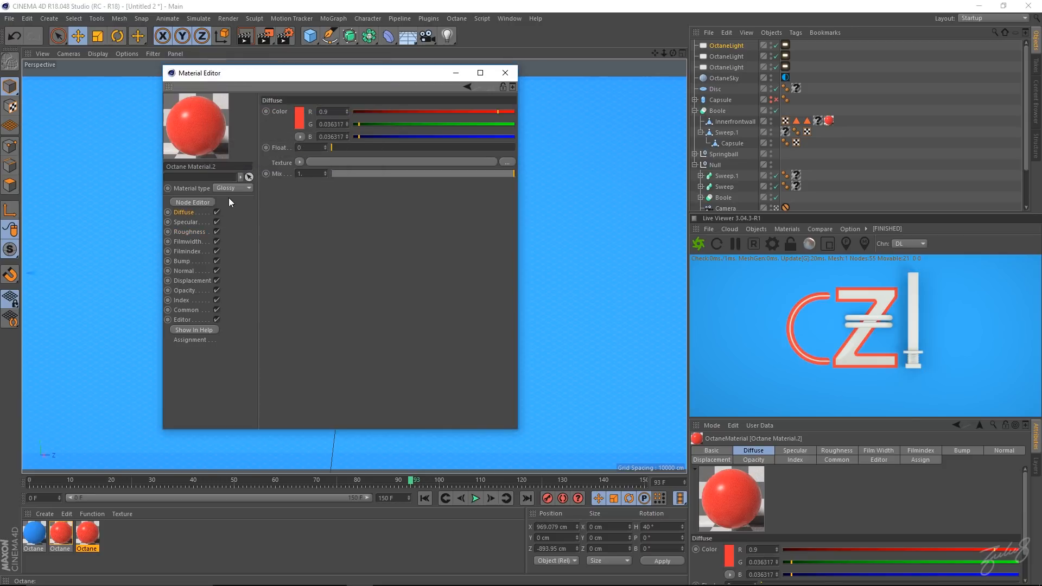
left_click(297, 120)
left_click_drag(276, 115, 274, 117)
left_click(278, 155)
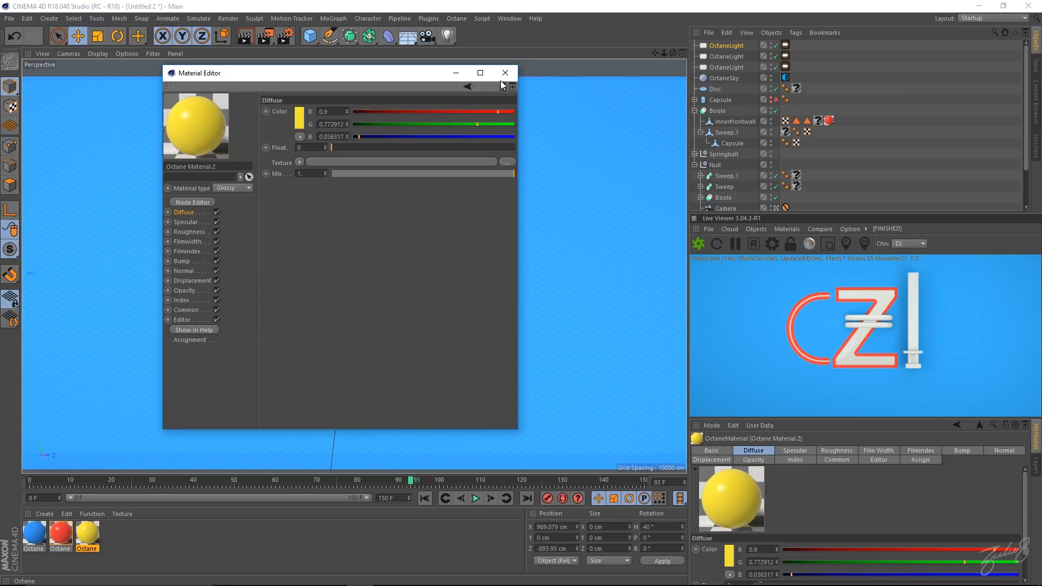
- Apply the yellow Octane material to the upper horizontal ring crossing the Z and to the coil spring
left_click(505, 73)
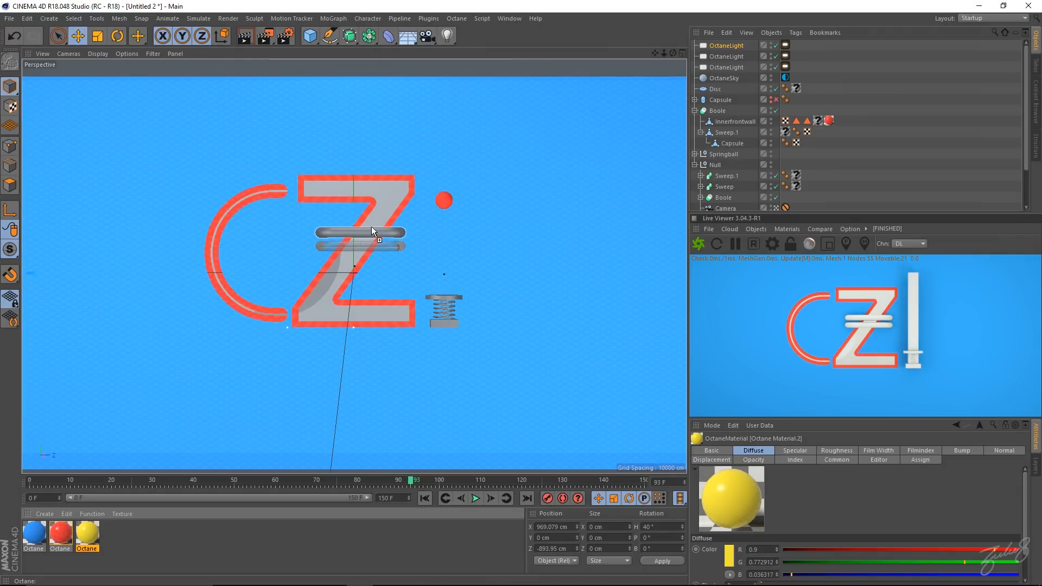
left_click_drag(371, 226, 372, 229)
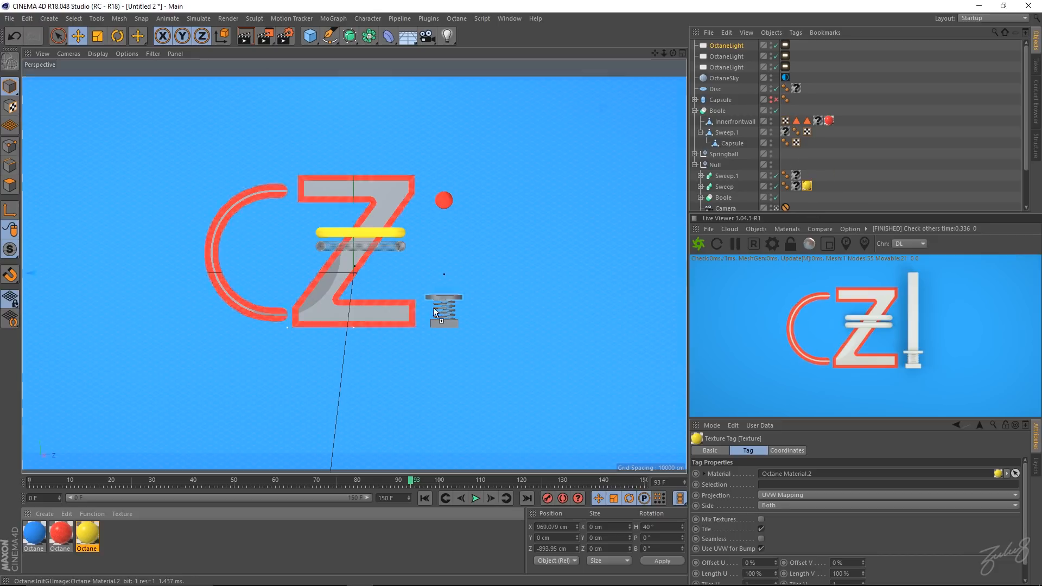
left_click_drag(448, 308, 449, 310)
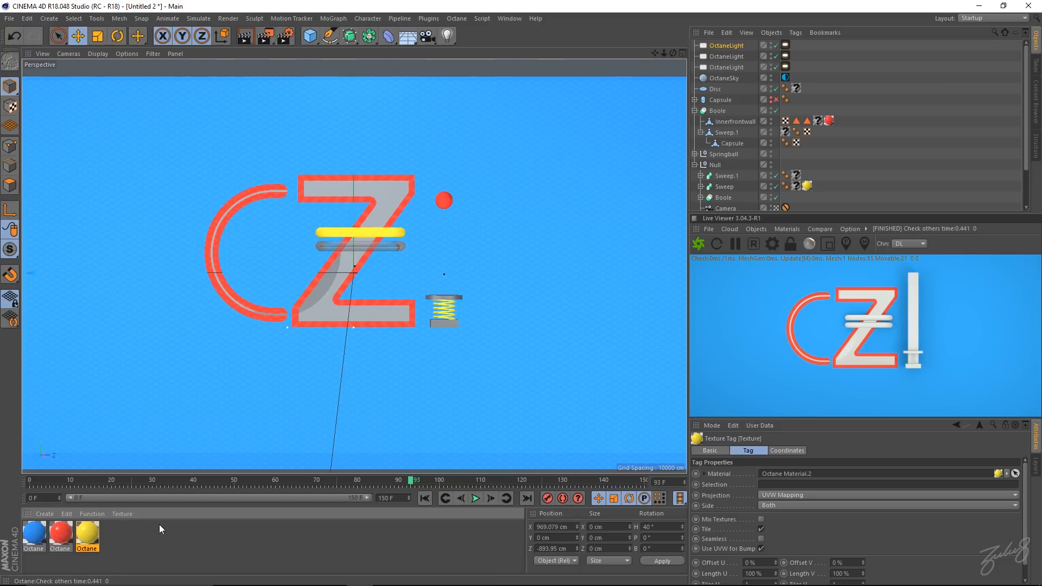
- Duplicate the blue Octane material and change the copy's material type to Glossy
left_click(37, 535)
left_click_drag(36, 535, 49, 535, "ctrl")
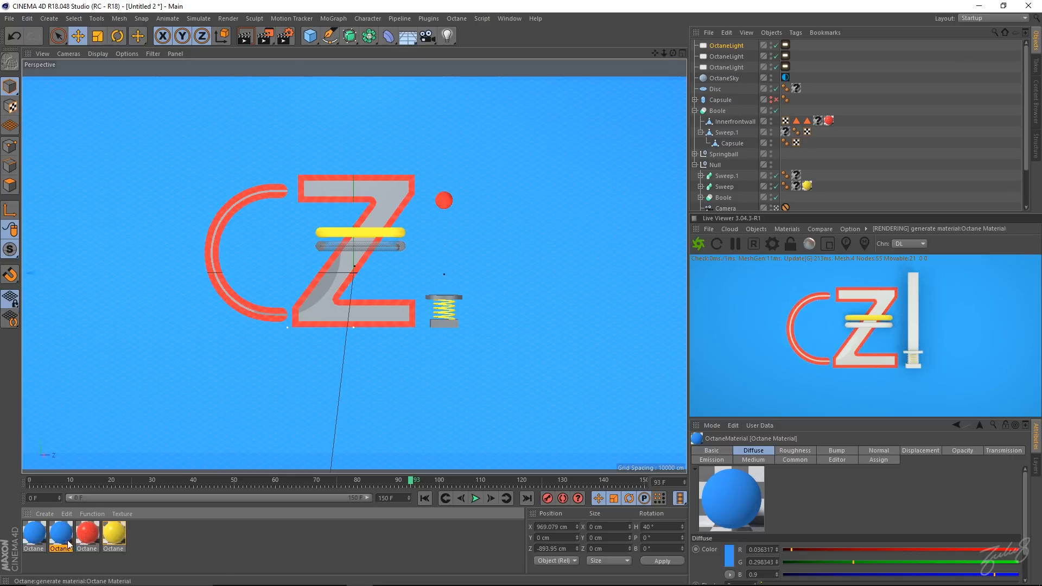
double_click(66, 536)
left_click(231, 189)
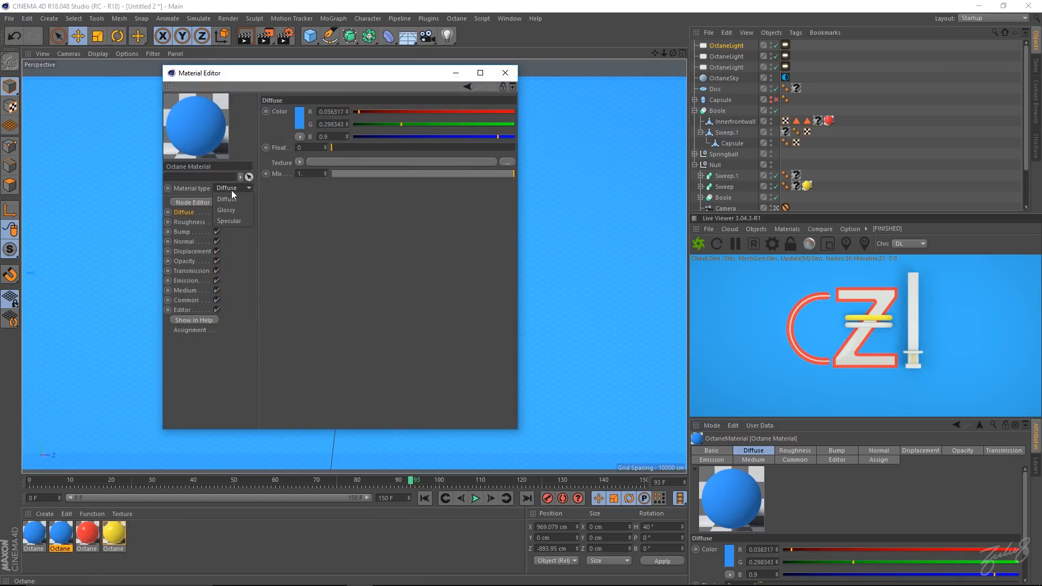
left_click(236, 207)
left_click(505, 74)
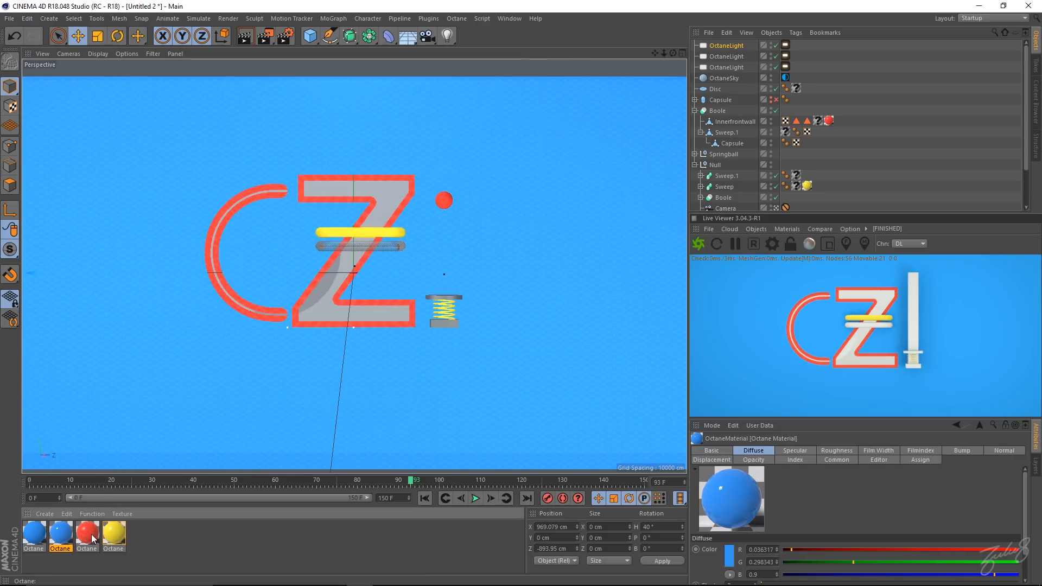
- Apply the glossy blue material to the base platform under the spring and the yellow material to the plate on top of it
left_click_drag(440, 324, 441, 324)
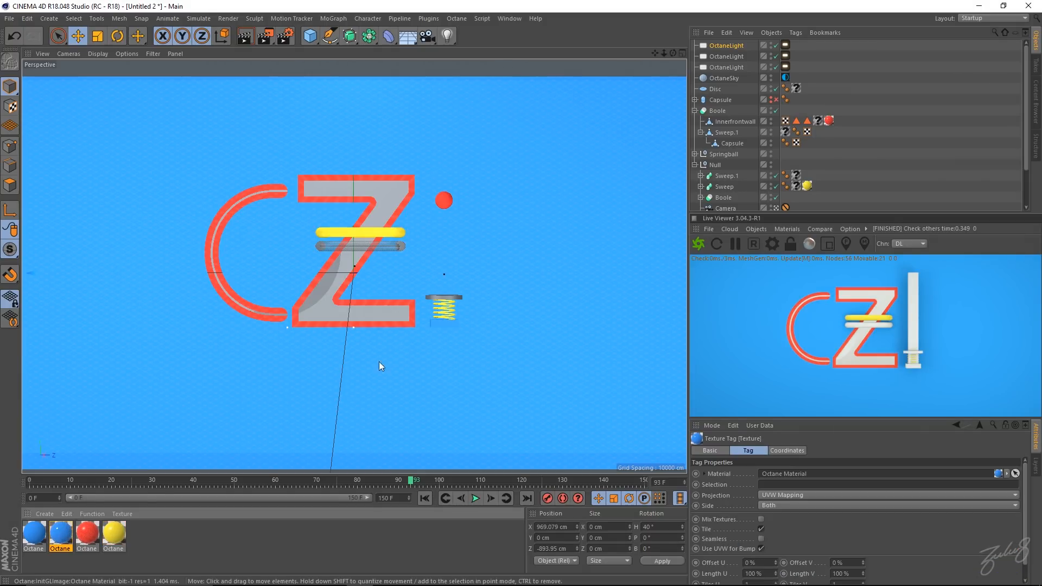
left_click_drag(294, 548, 461, 297)
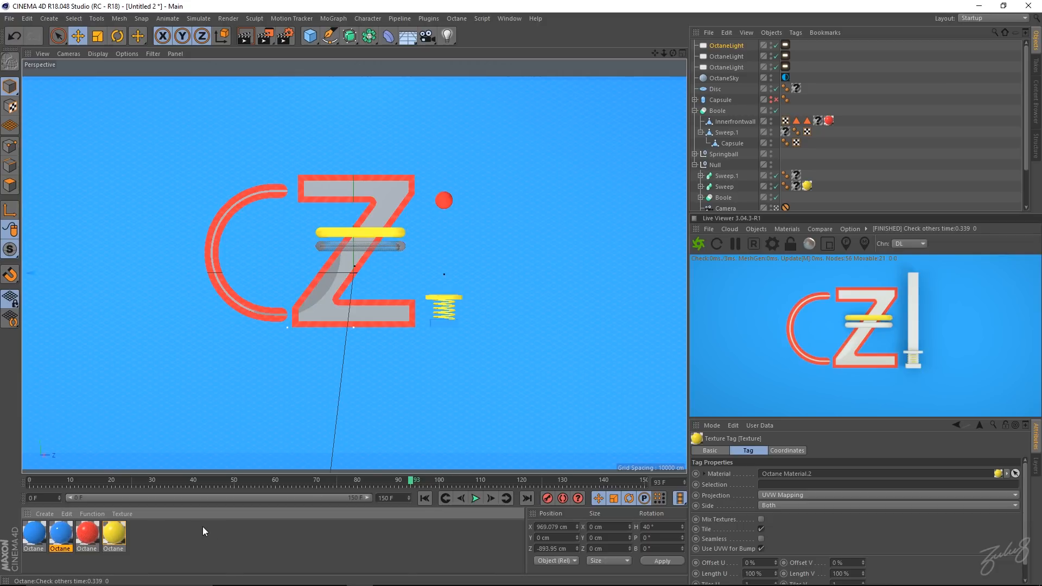
- Create a new Octane material and change its type to Specular
left_click(41, 514)
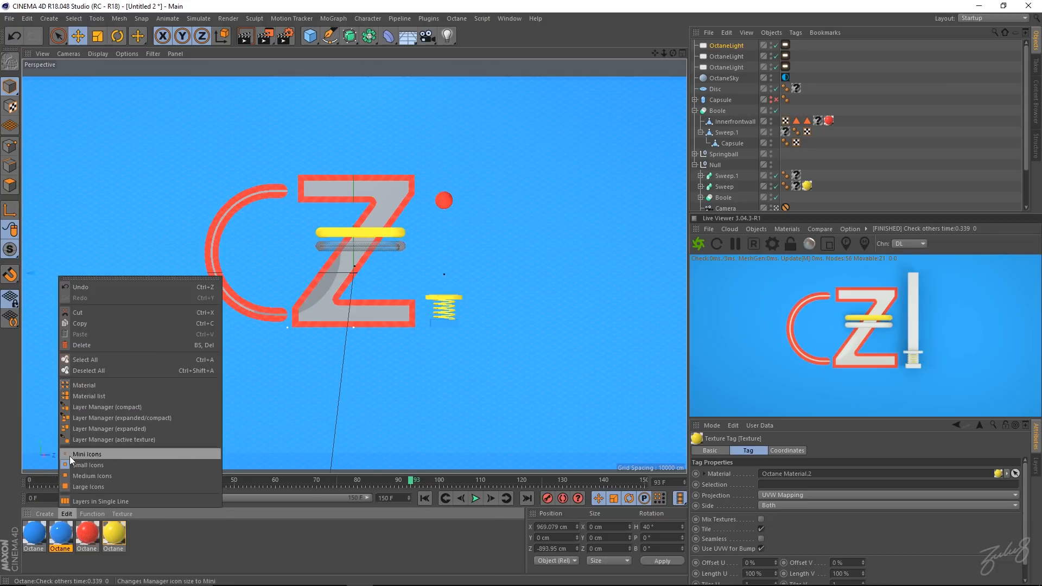
mouse_move(41, 513)
mouse_move(105, 437)
mouse_move(205, 413)
left_click(293, 416)
double_click(33, 536)
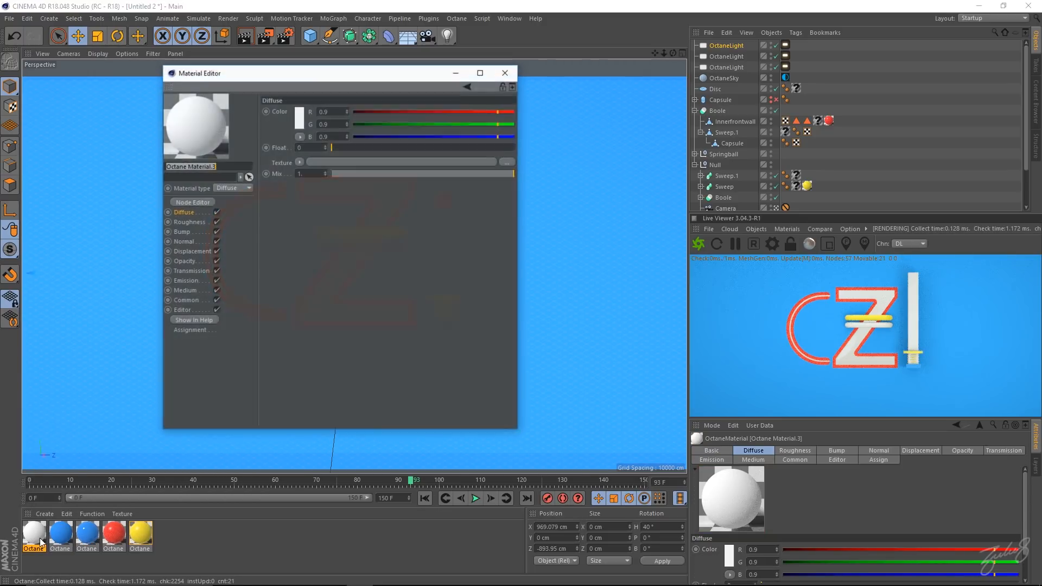
left_click(233, 188)
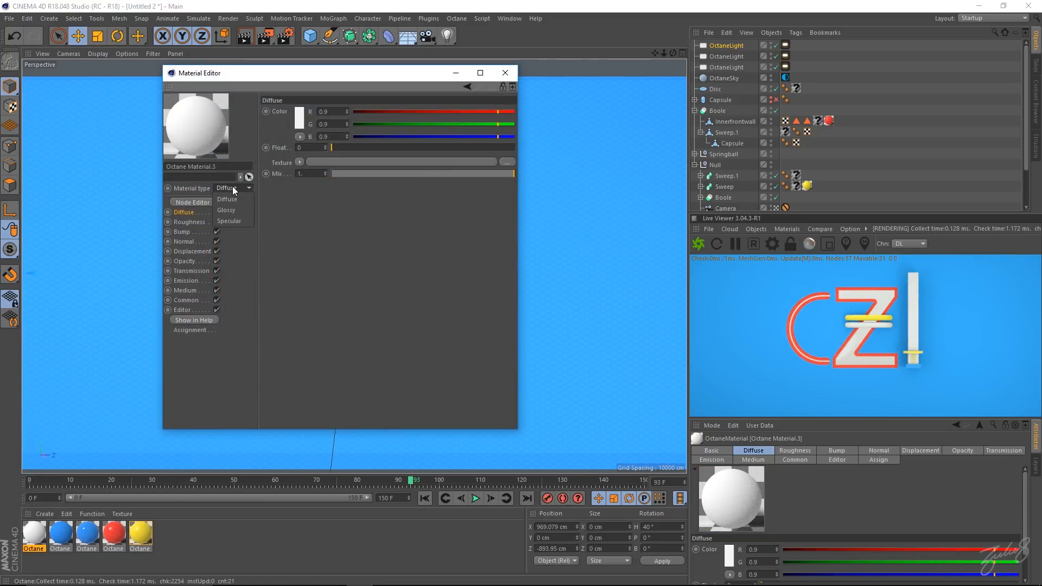
left_click(238, 220)
- Set the specular material's roughness float to about 0.012 and its opacity float to about 0.51
left_click(183, 300)
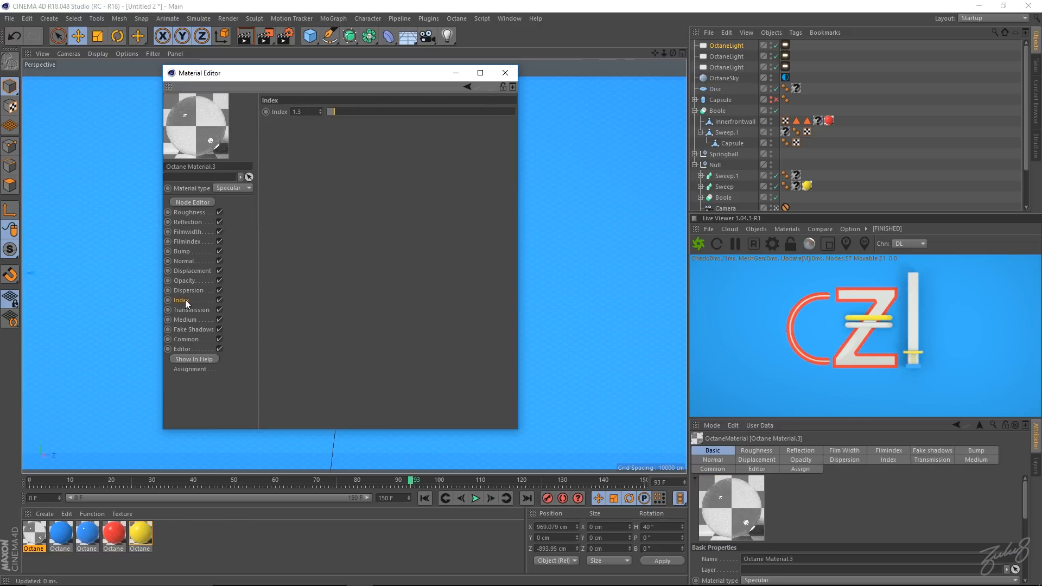
left_click(293, 112)
left_click(190, 212)
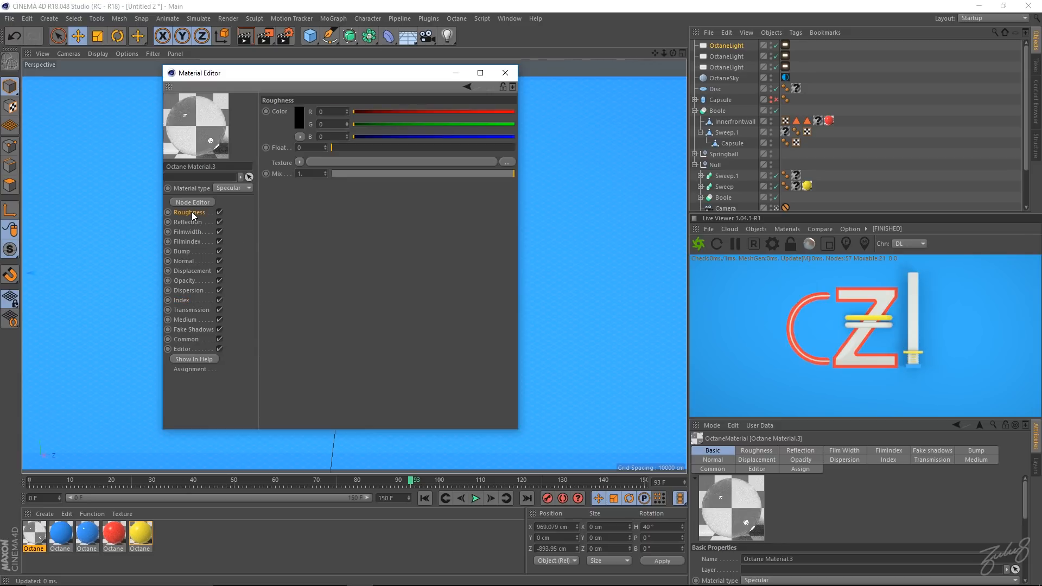
left_click_drag(350, 146, 334, 148)
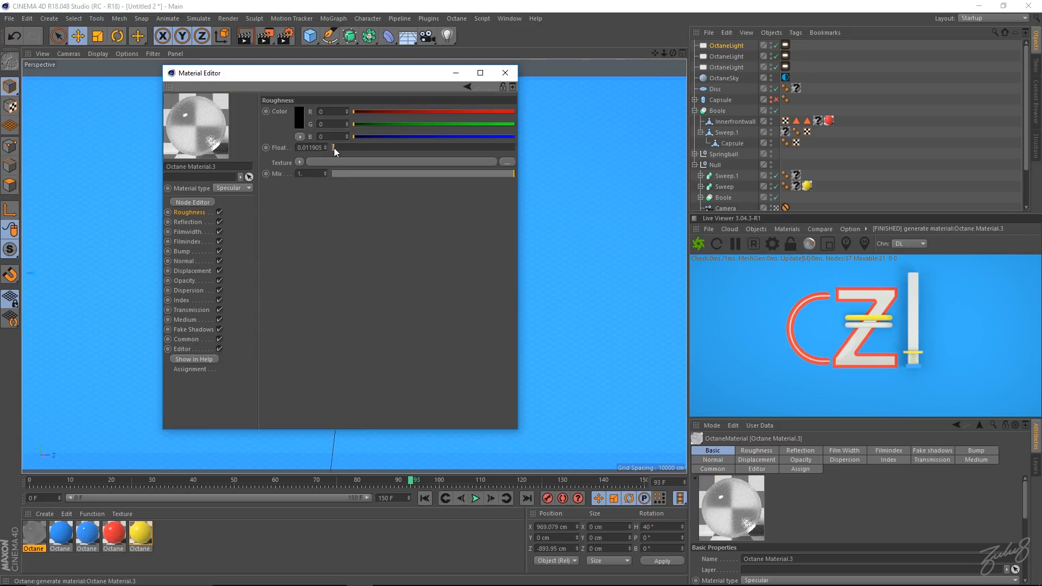
left_click(185, 281)
left_click(415, 148)
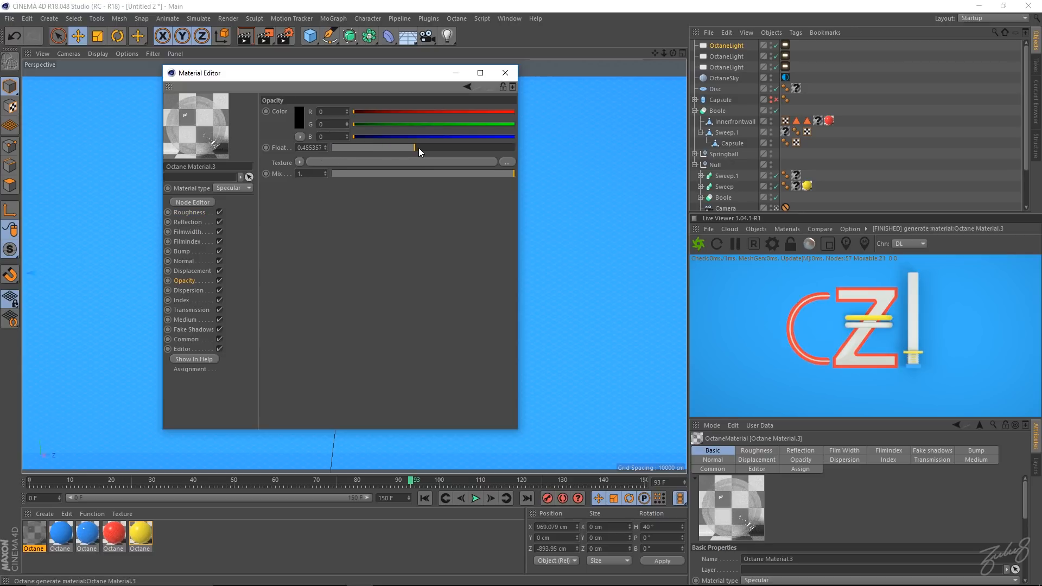
left_click(337, 146)
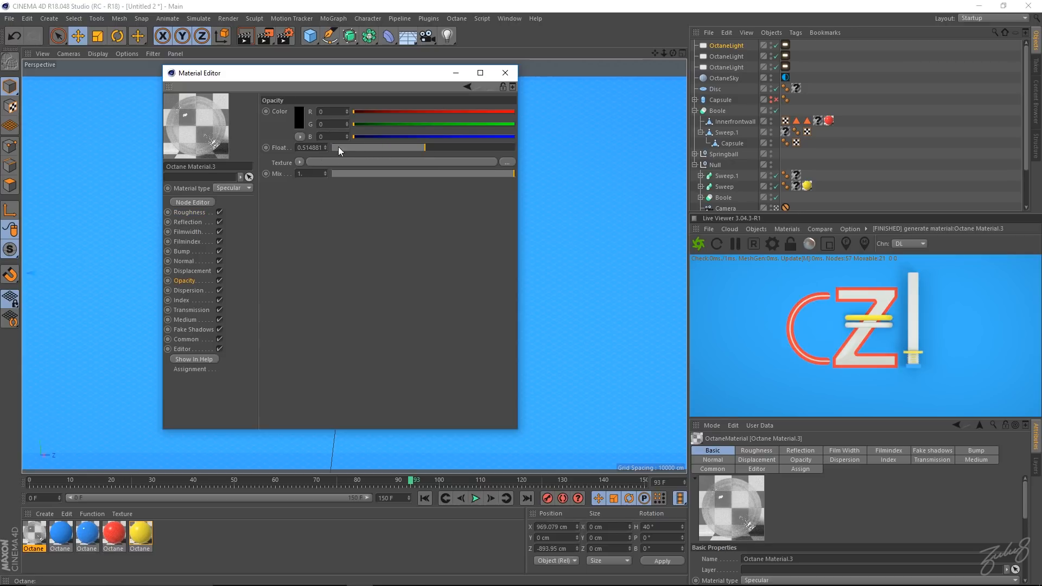
left_click(510, 73)
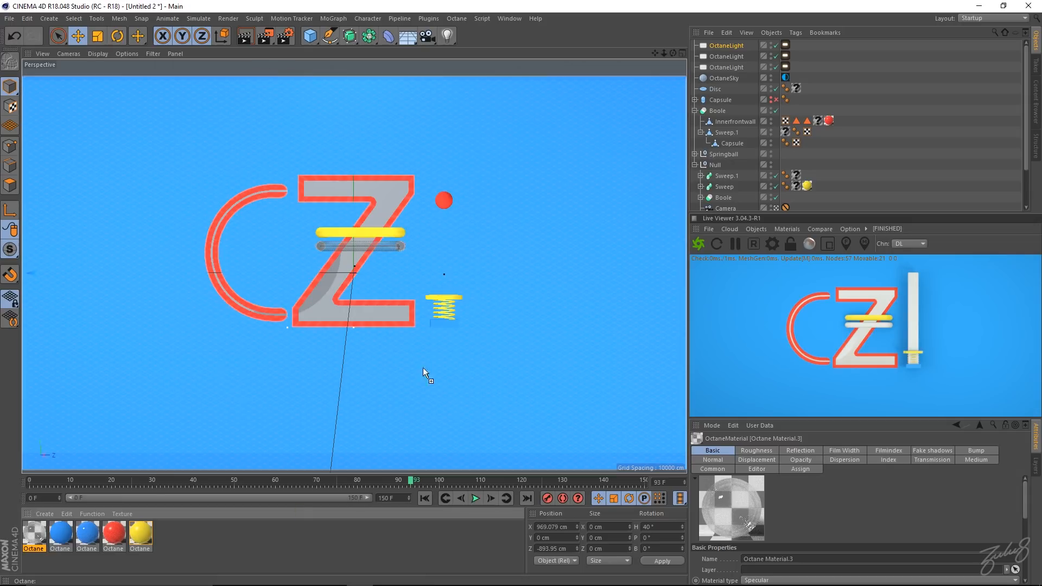
- Apply the clear specular material to the lower horizontal ring crossing the Z and inspect it up close
left_click_drag(383, 242, 383, 243)
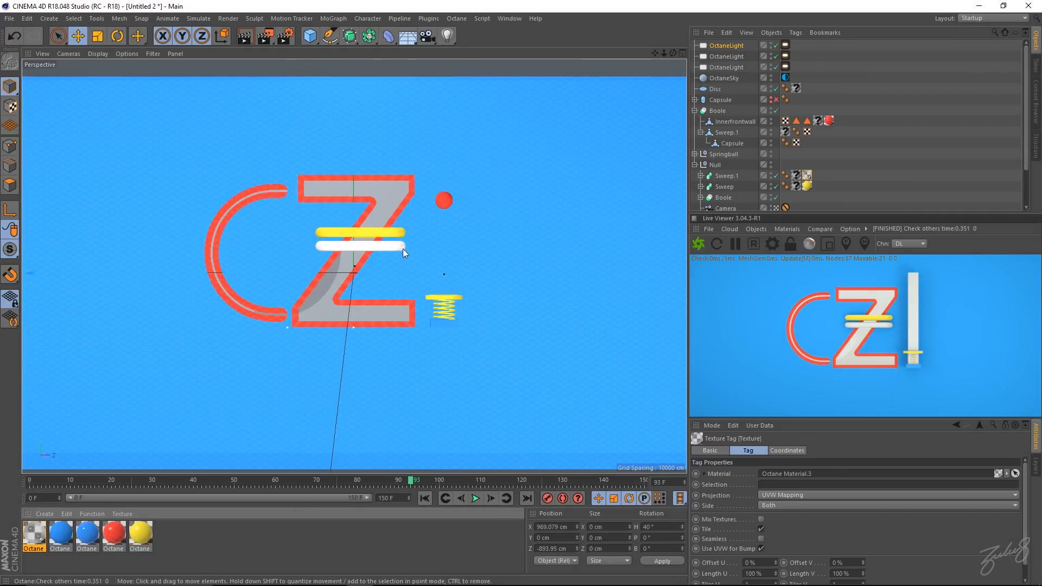
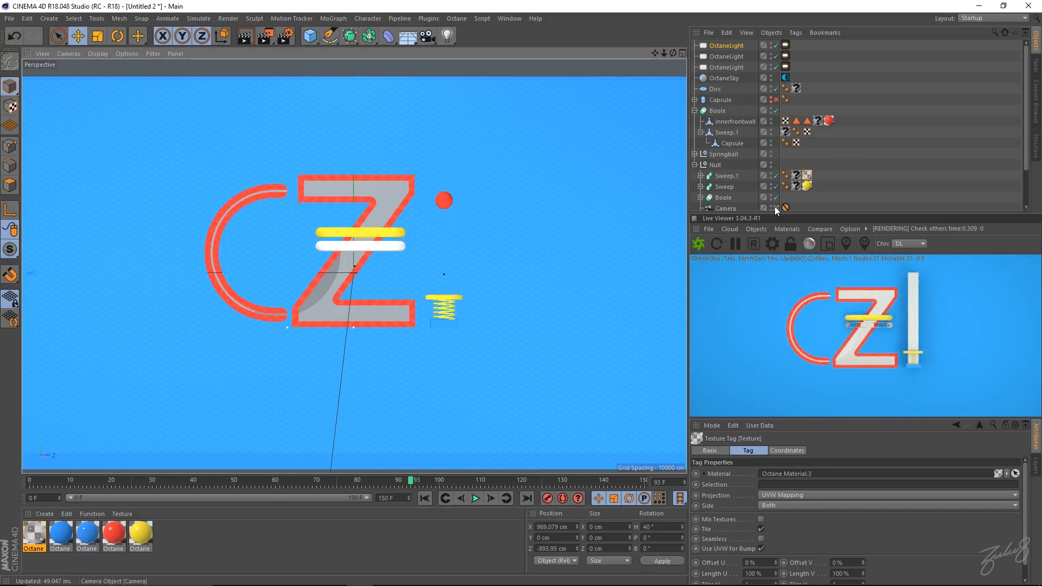
scroll(584, 254, "up", 10)
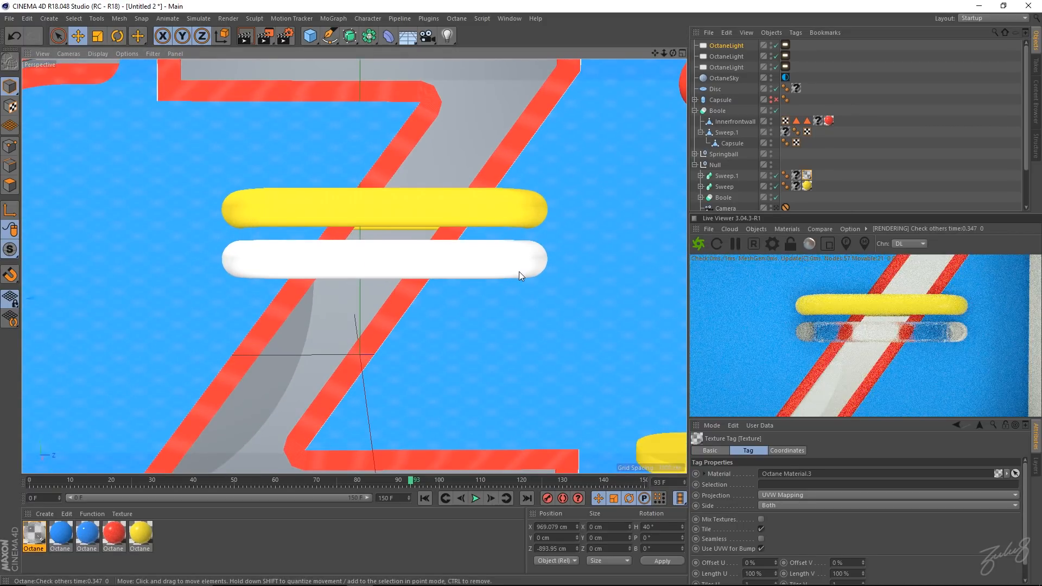
mouse_move(510, 273)
left_mouse_down("alt")
mouse_move(461, 272)
mouse_move(495, 271)
left_mouse_up("alt")
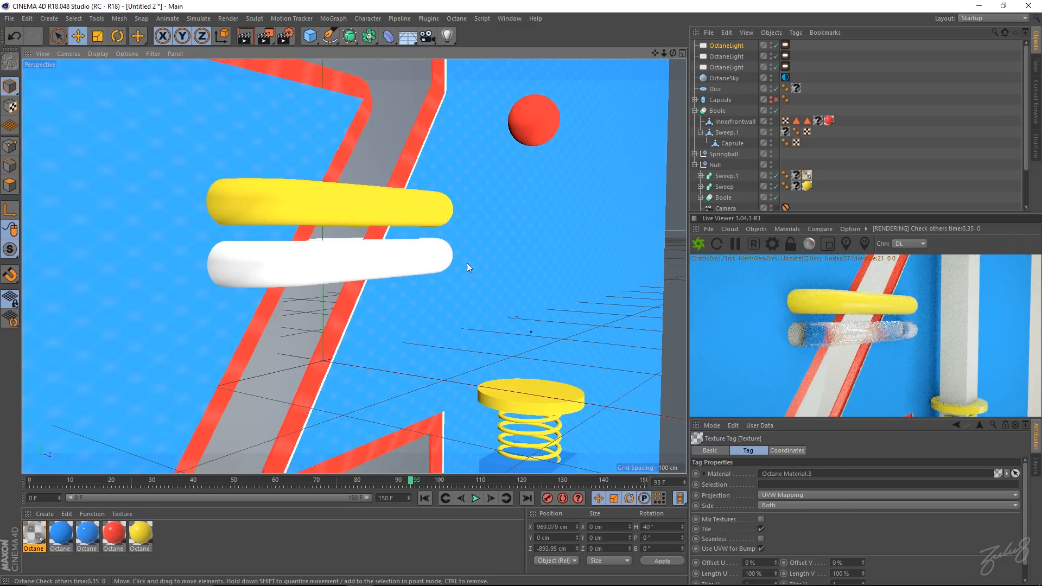
middle_click_drag(466, 263, 396, 288, "alt")
- Apply the blue Octane material to the back wall behind the letter cut-outs
left_click_drag(396, 288, 223, 256, "alt")
scroll(179, 249, "down", 5)
left_click_drag(172, 249, 295, 216, "alt")
left_click_drag(68, 533, 206, 230)
- Apply the yellow Octane material to the disc behind the Z cut-out
left_click_drag(355, 180, 248, 180, "alt")
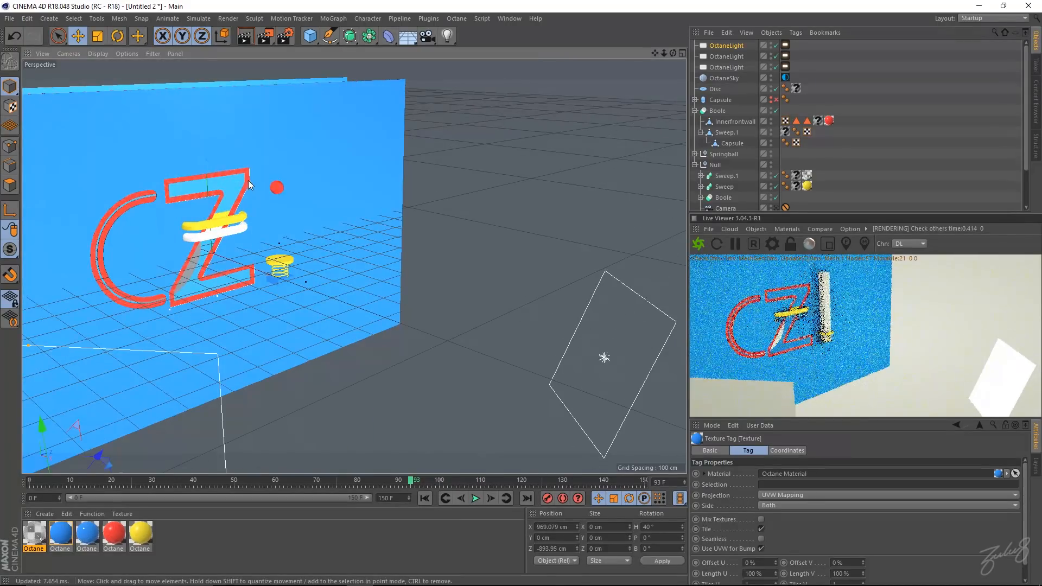
middle_click_drag(248, 181, 307, 191, "alt")
left_click_drag(307, 191, 252, 197, "alt")
right_click_drag(253, 197, 300, 218, "alt")
middle_click_drag(164, 266, 262, 220, "alt")
right_click_drag(263, 221, 356, 221, "alt")
left_click_drag(144, 531, 370, 295)
left_click_drag(499, 216, 395, 226, "alt")
right_click_drag(493, 243, 470, 244, "alt")
middle_click_drag(470, 243, 391, 244, "alt")
middle_click_drag(514, 267, 477, 266, "alt")
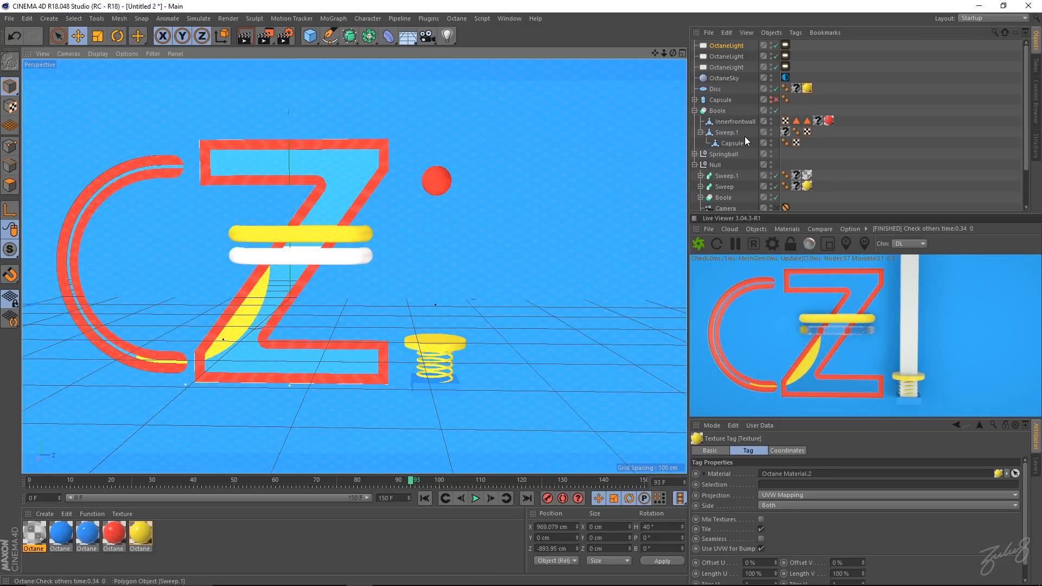
- Hide the tall box Cube.1 in the Springball group from the render
scroll(744, 136, "down", 3)
left_click(694, 108)
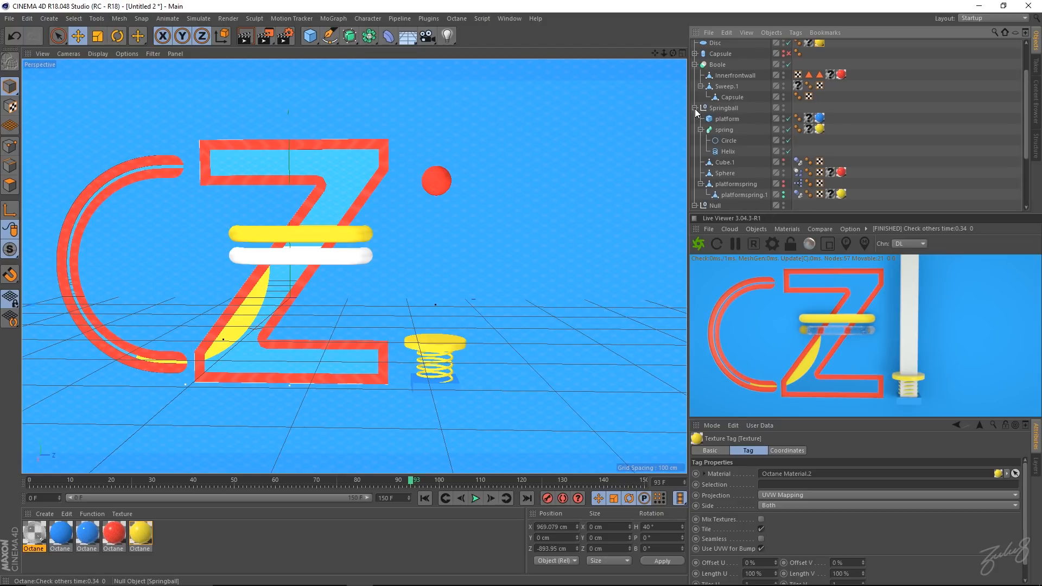
left_click(728, 119)
left_click(724, 171)
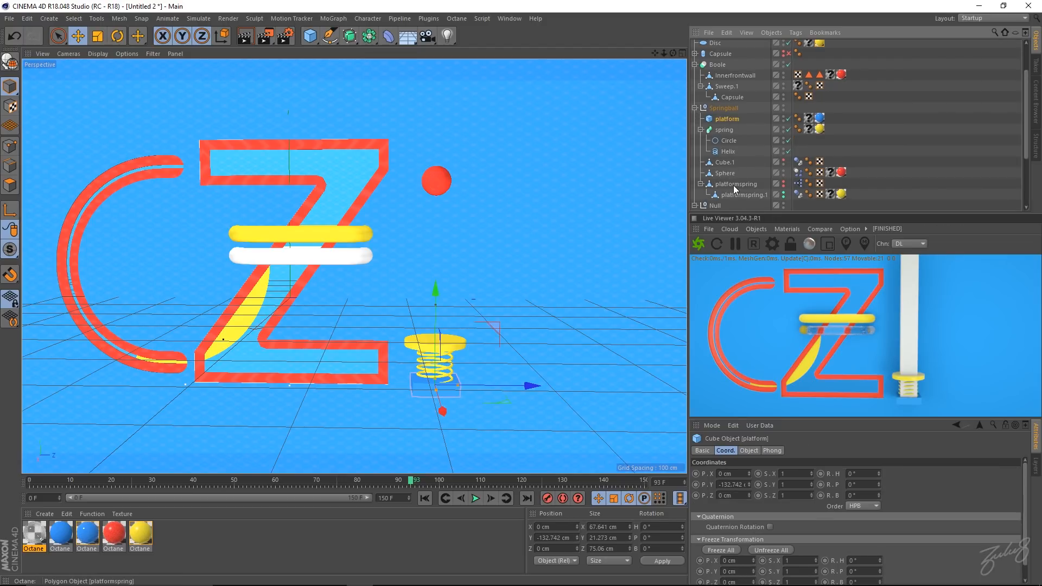
left_click(739, 187)
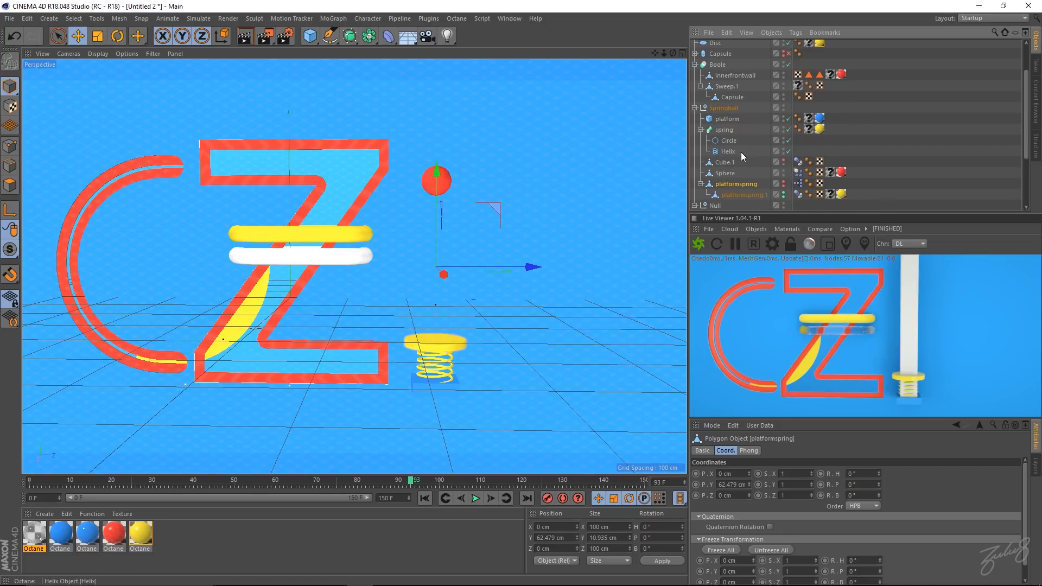
left_click(694, 108)
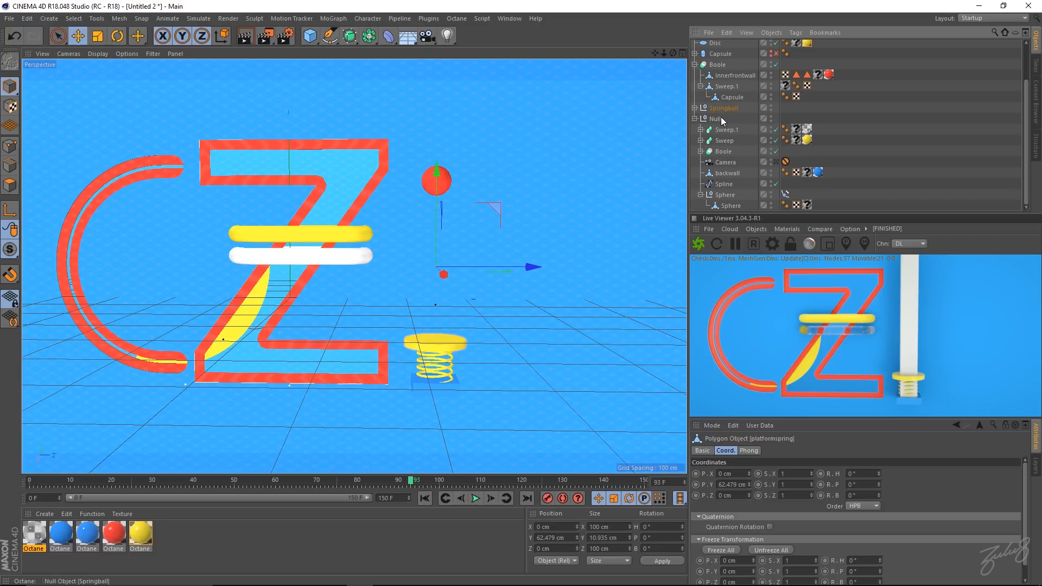
left_click(695, 119)
left_click(695, 154)
scroll(747, 167, "down", 2)
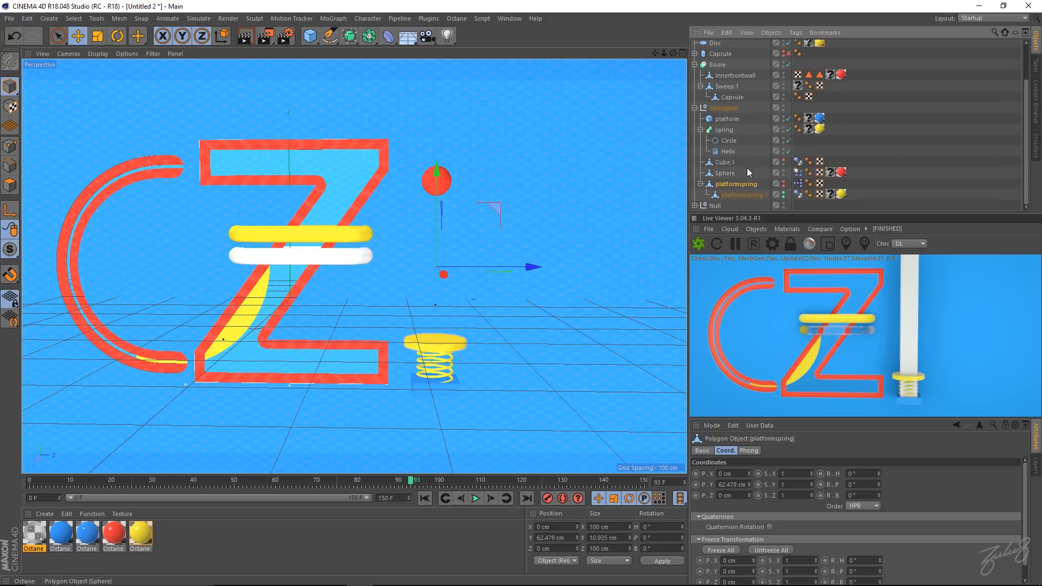
left_click(726, 164)
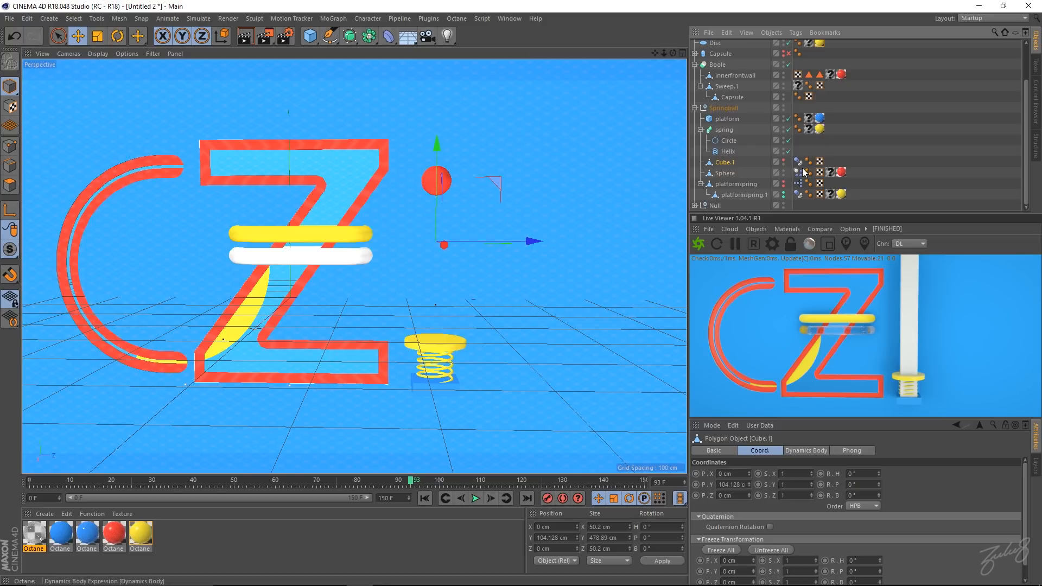
left_click(783, 164)
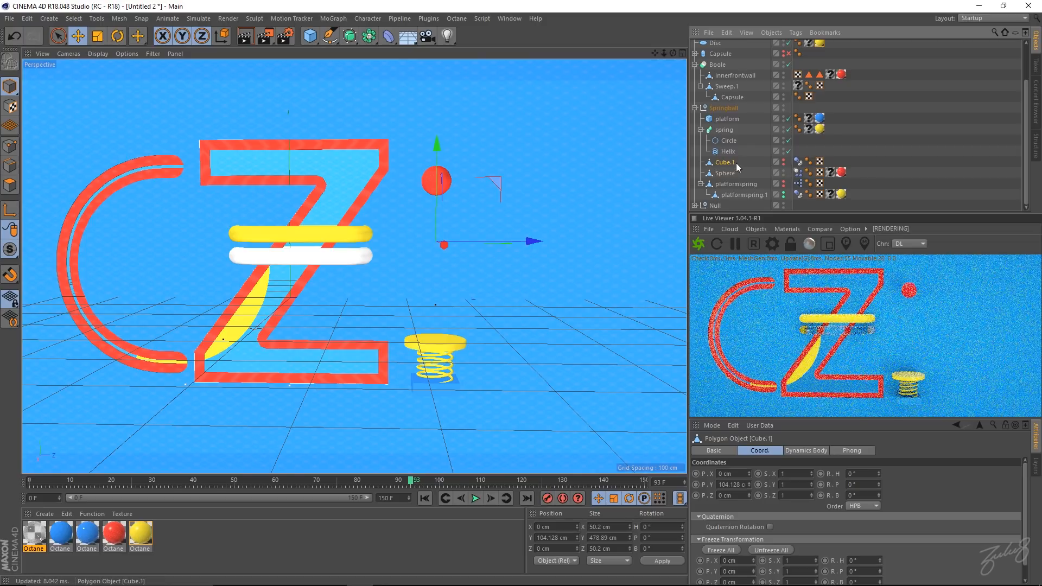
- Switch the viewport back to looking through the scene camera
right_click_drag(363, 229, 347, 233, "alt")
middle_click_drag(346, 232, 380, 238, "alt")
left_click_drag(397, 241, 402, 233, "alt")
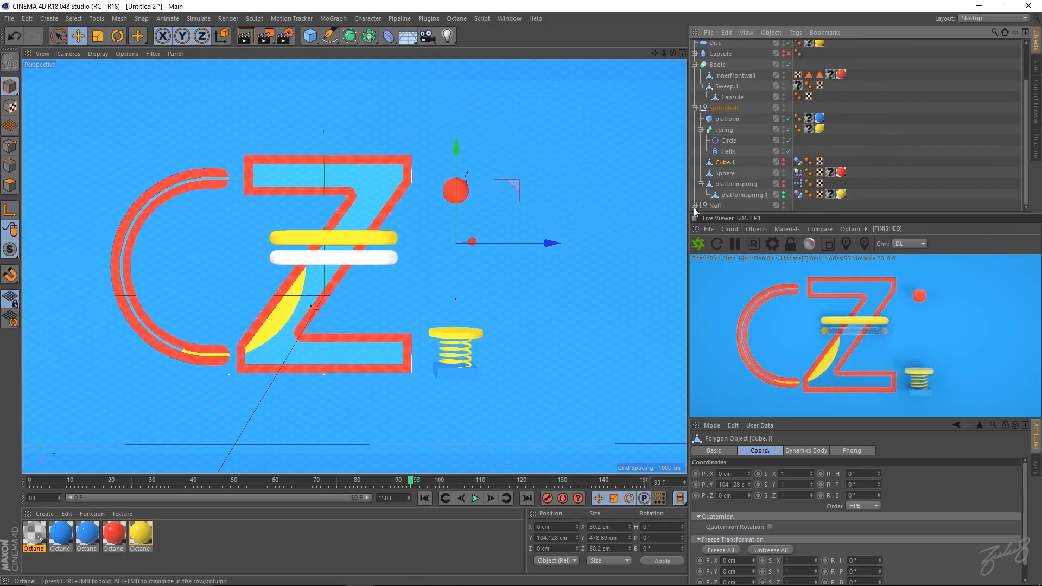
scroll(901, 152, "down", 3)
left_click(789, 162)
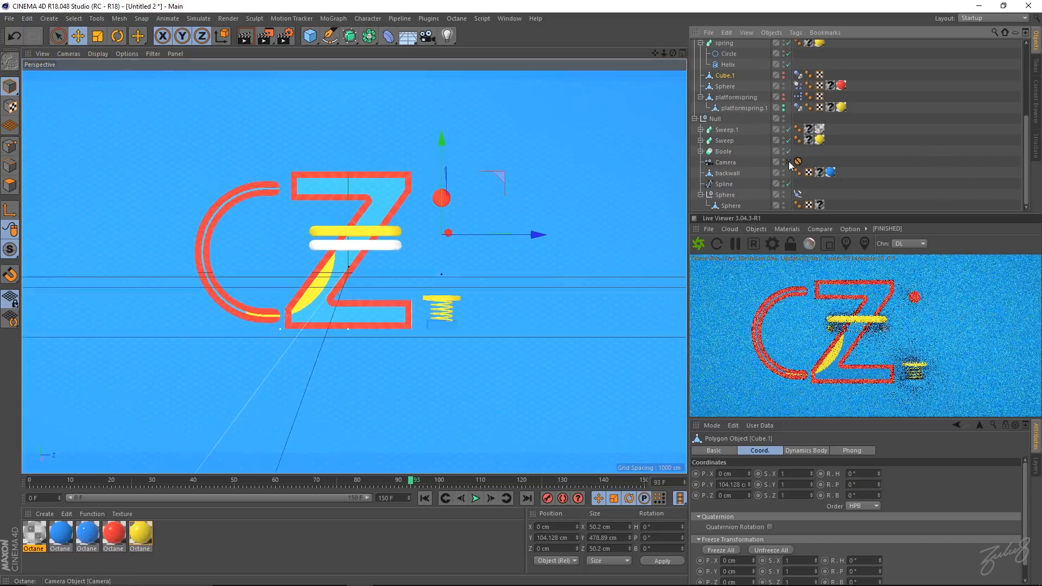
- Undock the Octane Live Viewer and enlarge it as a floating window beside the letters
left_click(697, 230)
left_click(749, 256)
left_click_drag(804, 208, 574, 80)
left_click_drag(812, 279, 959, 503)
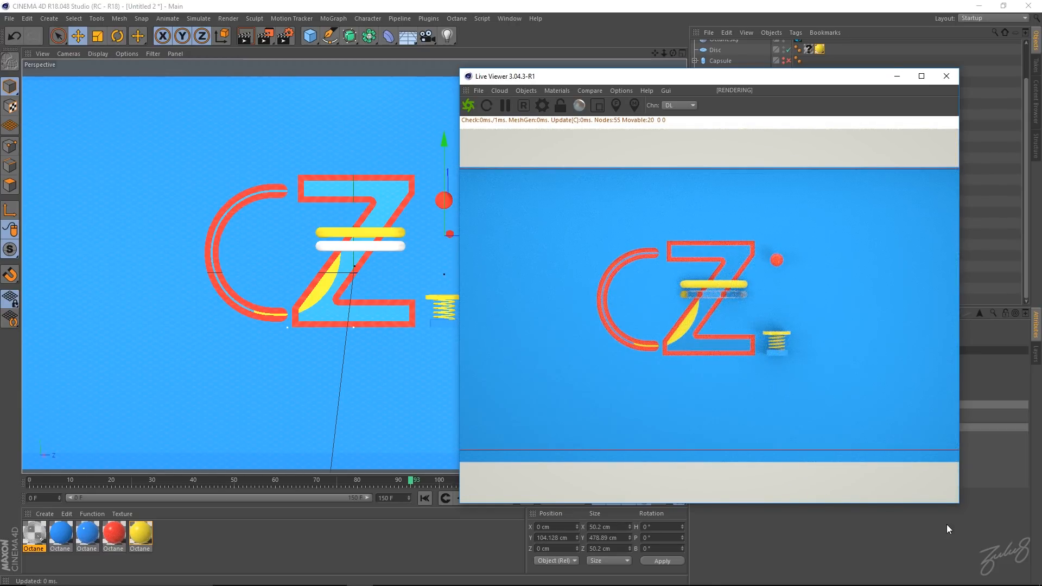
left_click_drag(745, 82, 776, 67)
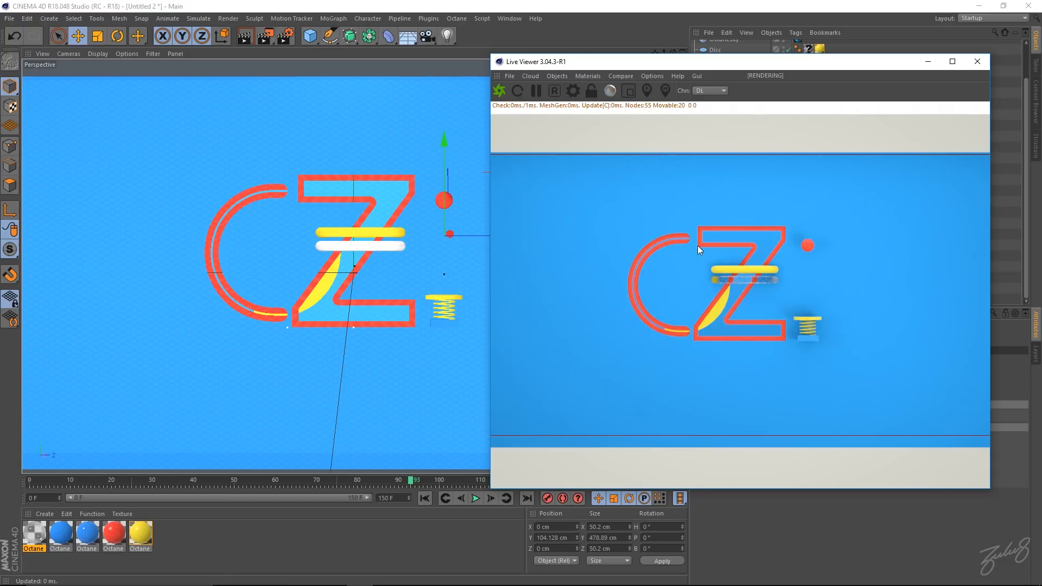
- Play the animation and pause it at frame 56 to check that frame in the live render
left_click(476, 498)
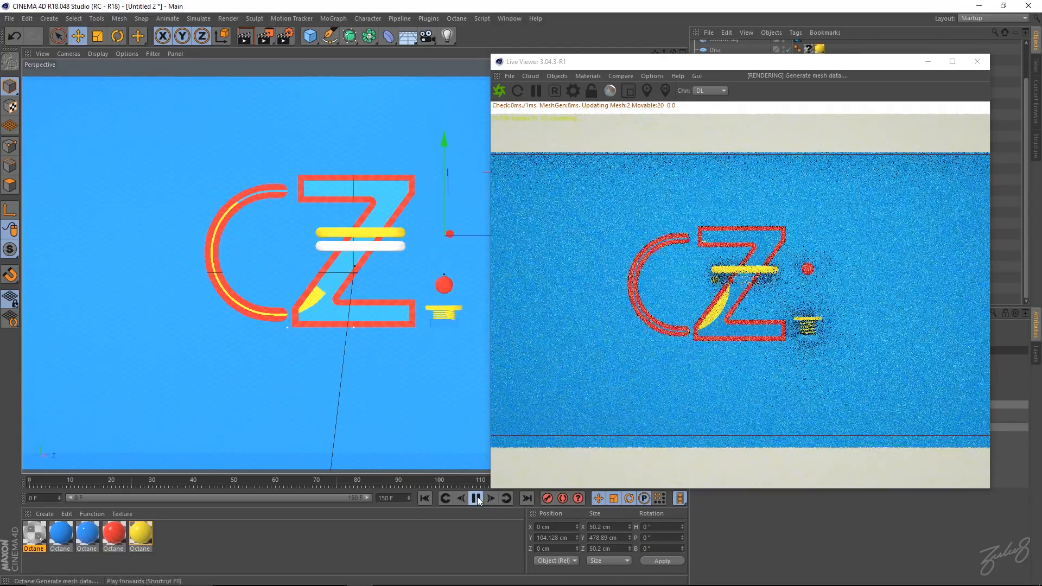
left_click(476, 498)
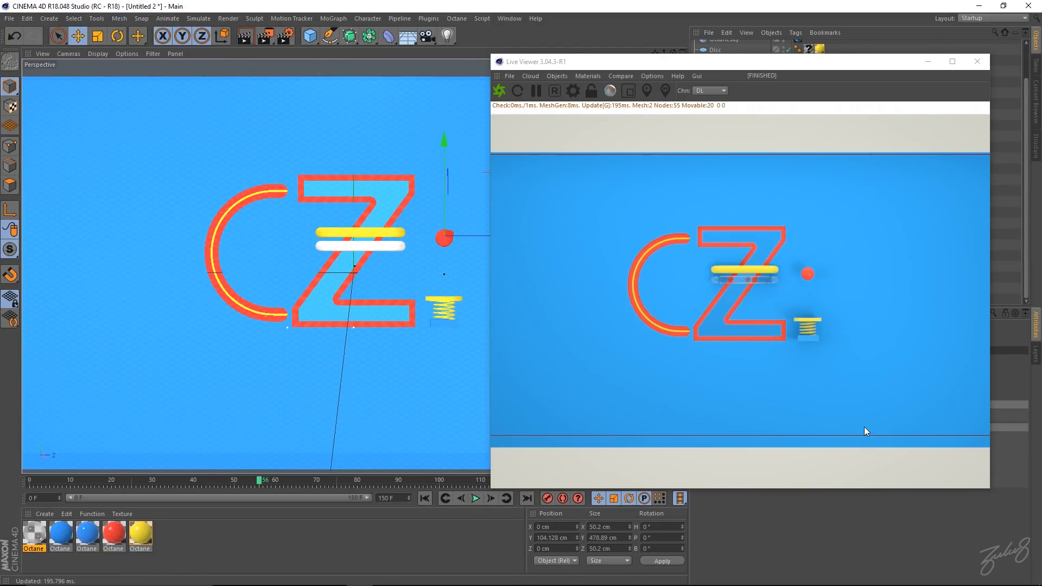